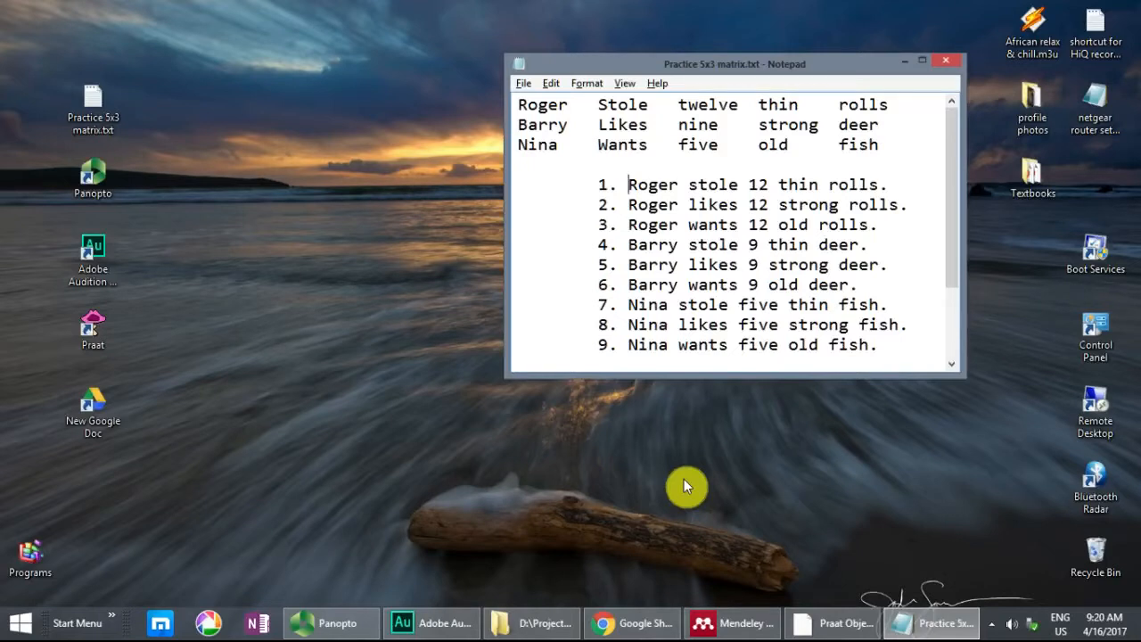
# Step: Switch to Mendeley Desktop and view the Australian English matrix sentence test article and the ICRA multilingual speech test recommendations
pyautogui.hotkey('alt', 'Tab')
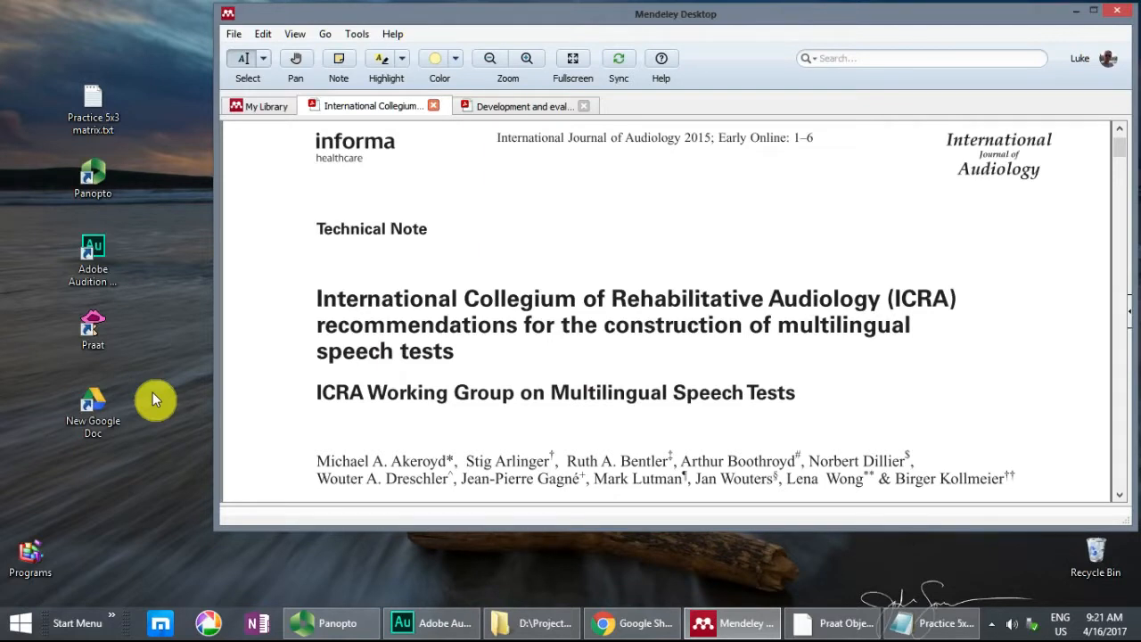
pyautogui.click(537, 107)
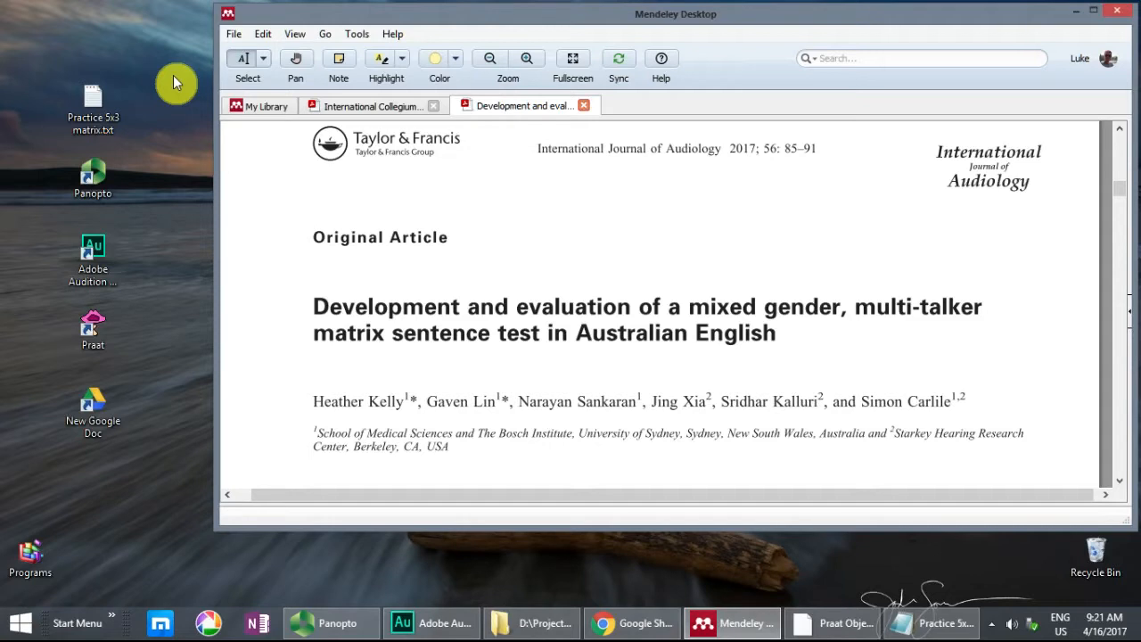
pyautogui.click(355, 107)
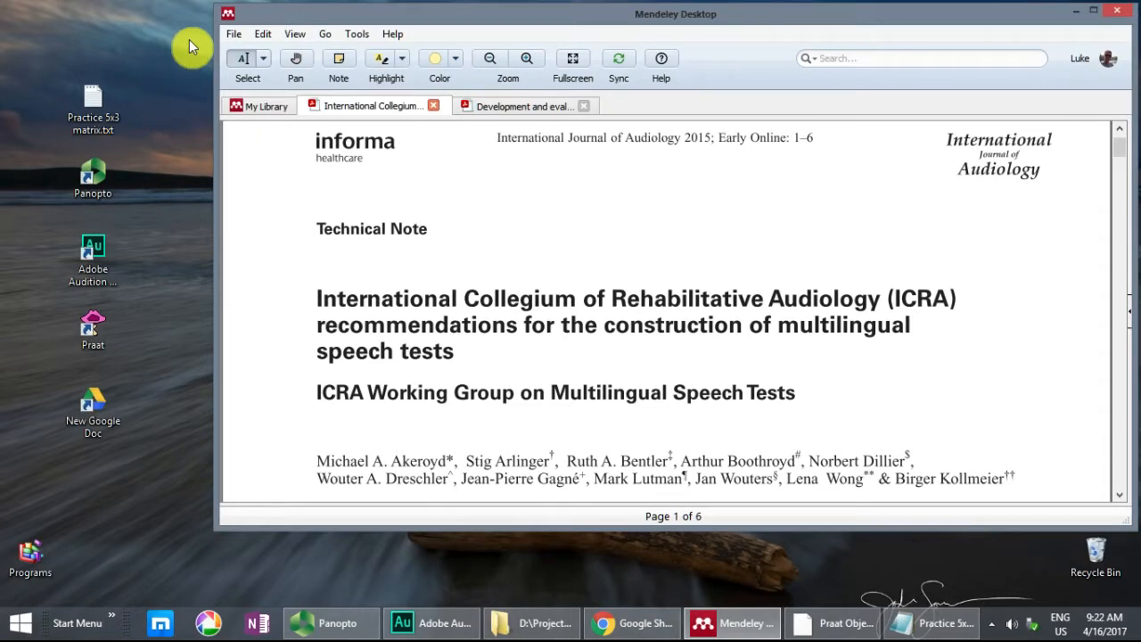
pyautogui.click(173, 160)
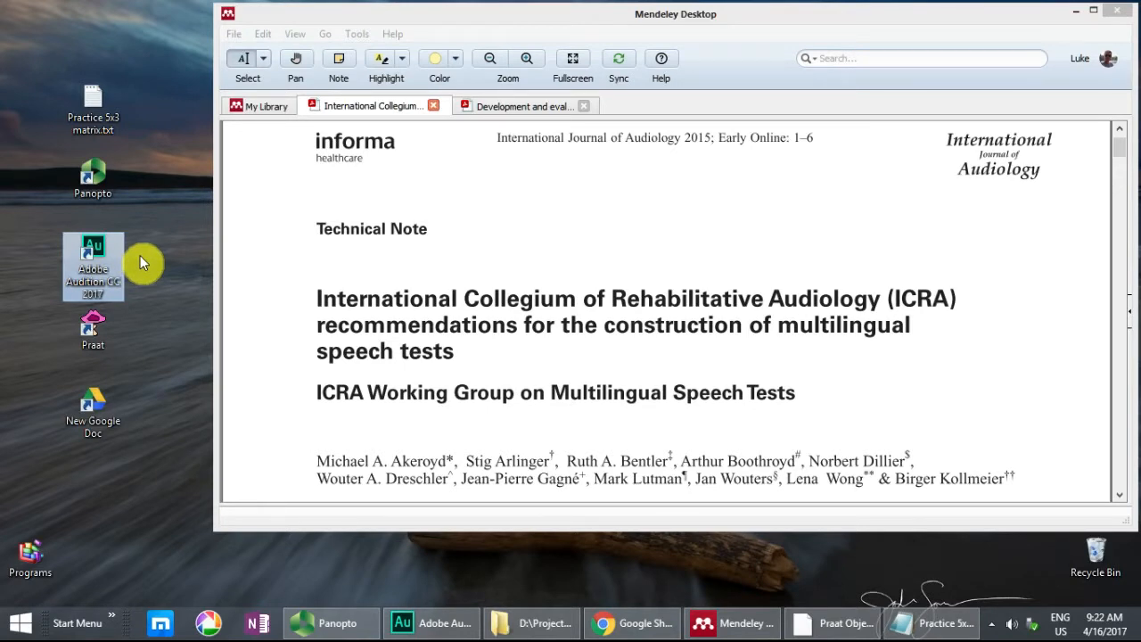
pyautogui.click(99, 331)
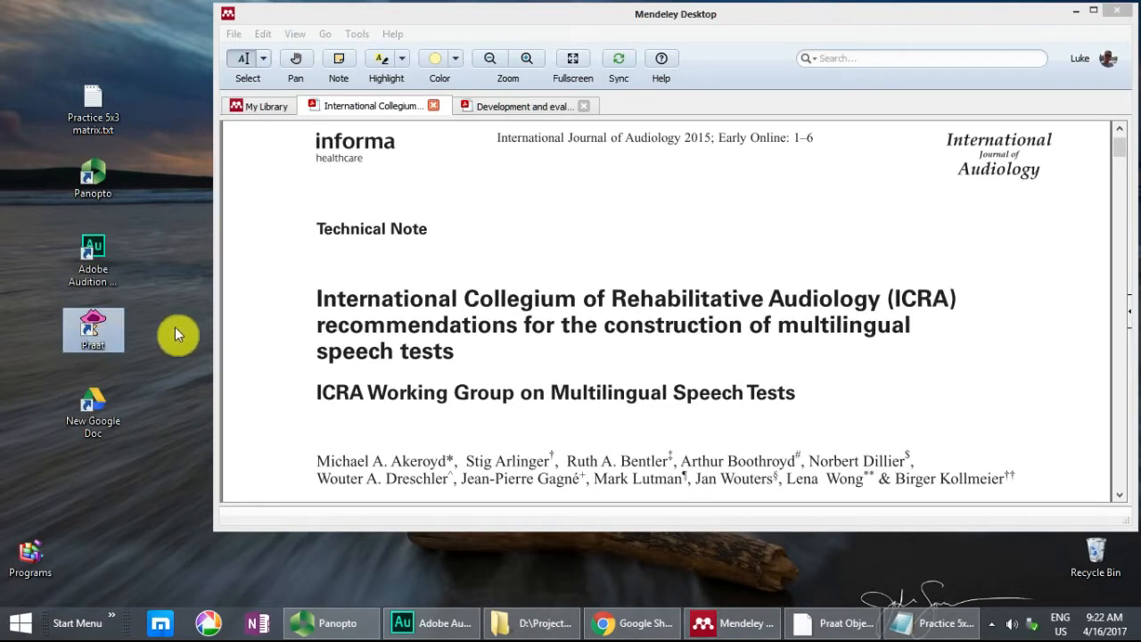
pyautogui.click(97, 406)
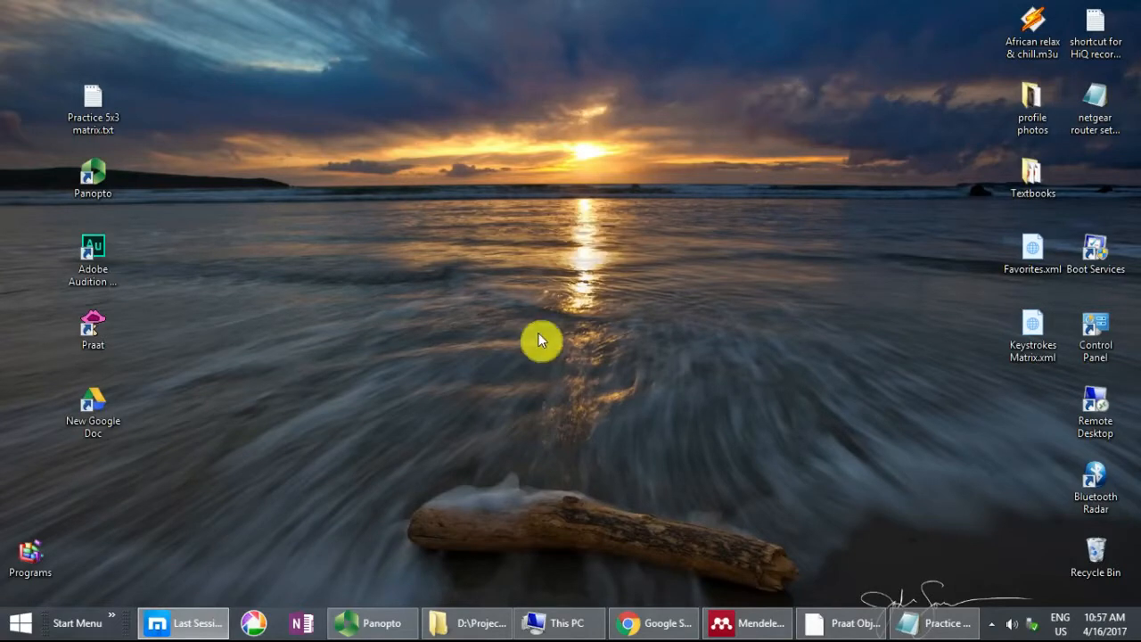
# Step: Open a new file explorer window and go to the %appdata% folder
pyautogui.press('super+e')
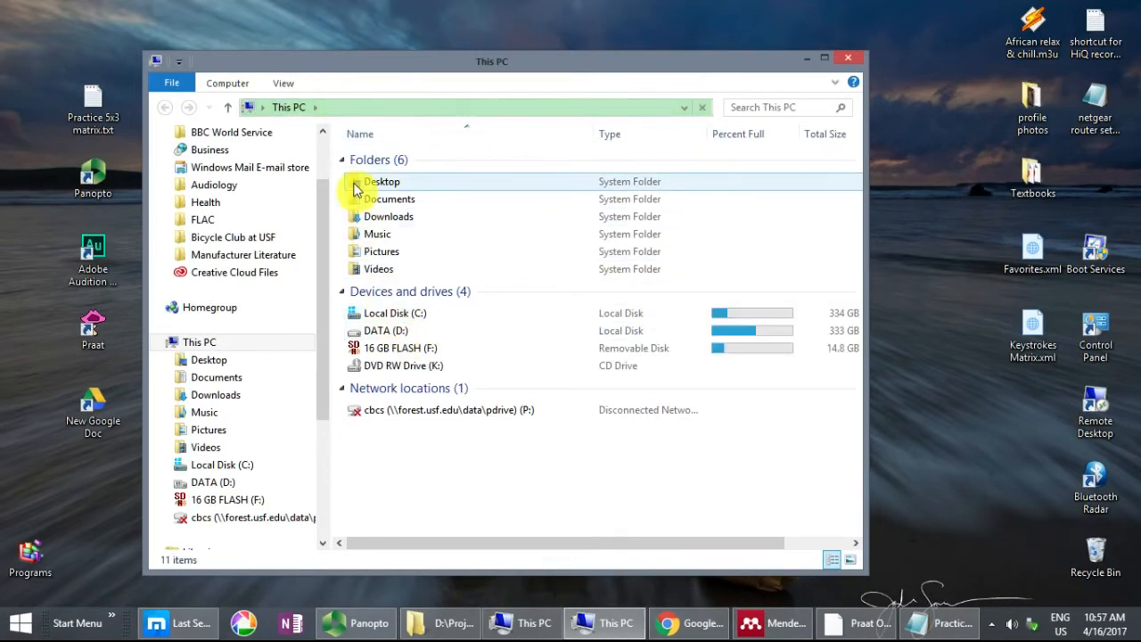
pyautogui.click(361, 108)
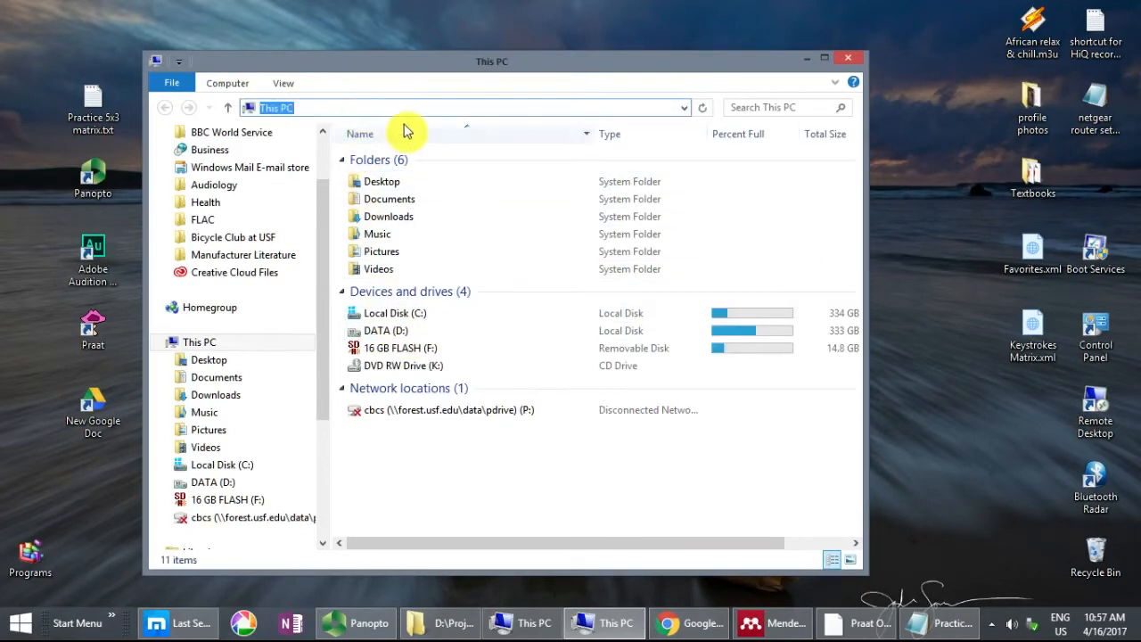
pyautogui.write('%appdata%')
pyautogui.press('Return')
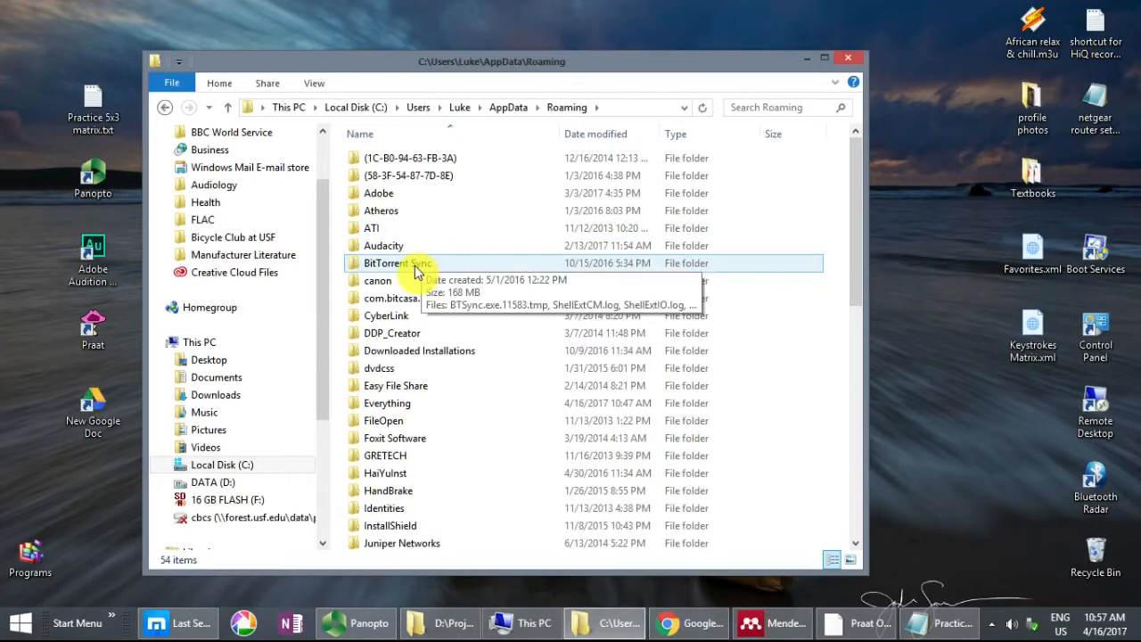
# Step: Move Favorites.xml from the desktop into the Adobe\Audition\10.0 folder, overwriting the existing file
pyautogui.doubleClick(385, 193)
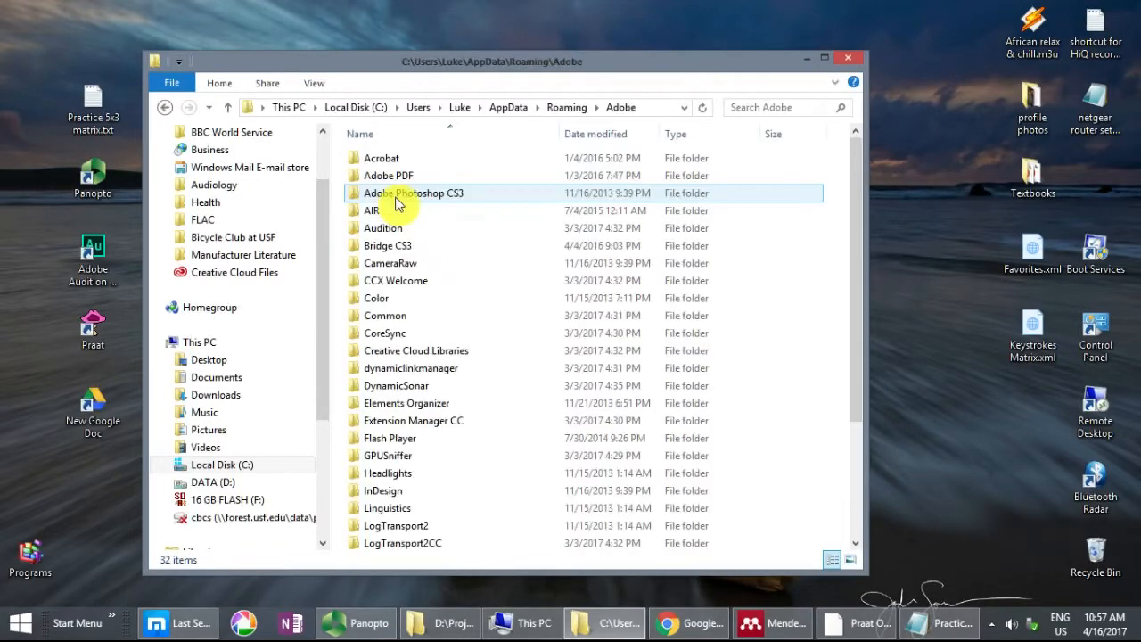
pyautogui.doubleClick(395, 229)
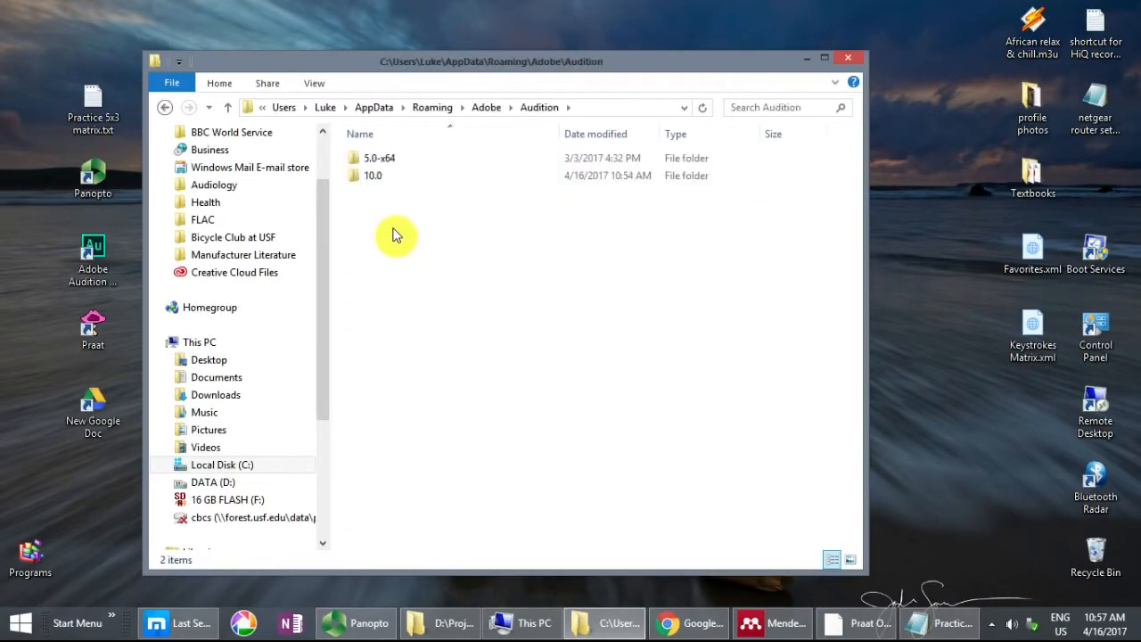
pyautogui.click(378, 183)
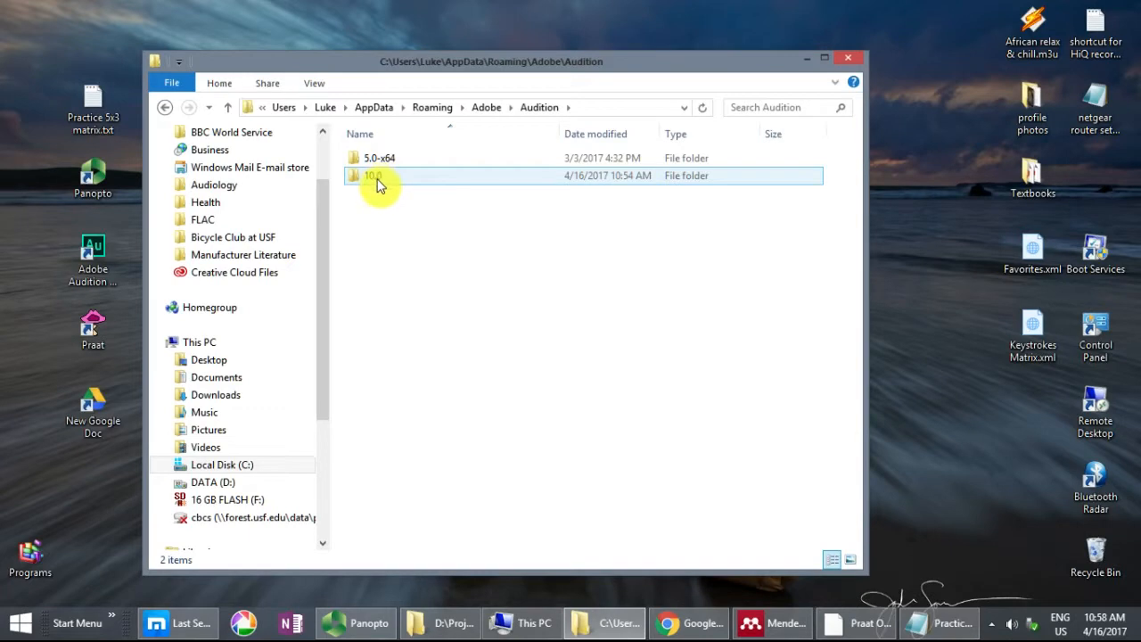
pyautogui.doubleClick(380, 182)
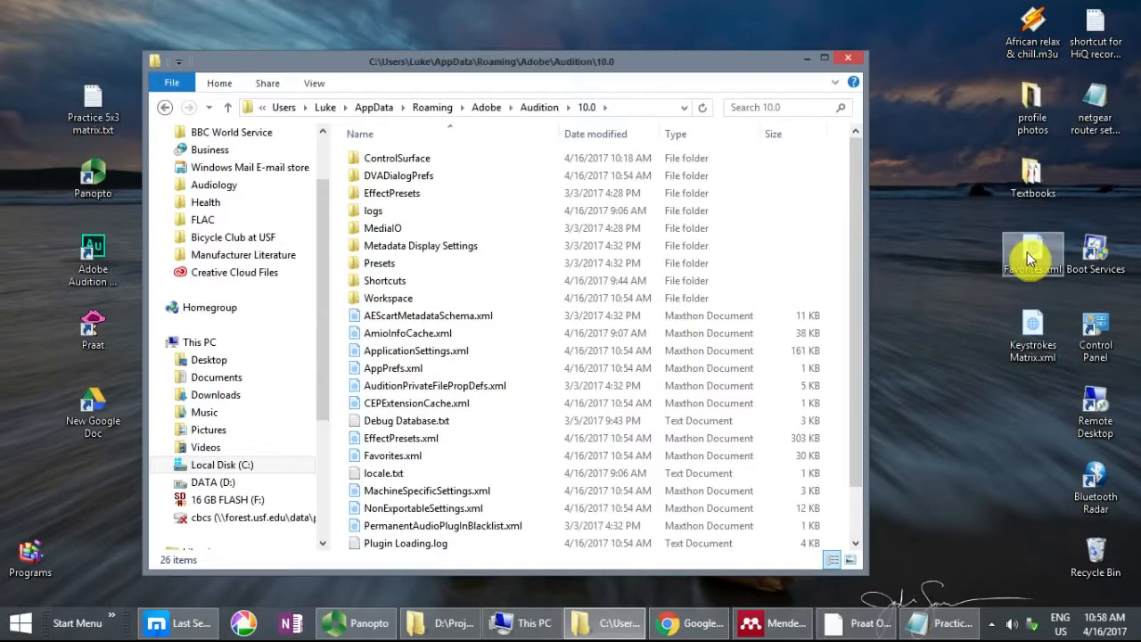
pyautogui.moveTo(1027, 253); pyautogui.dragTo(398, 360)
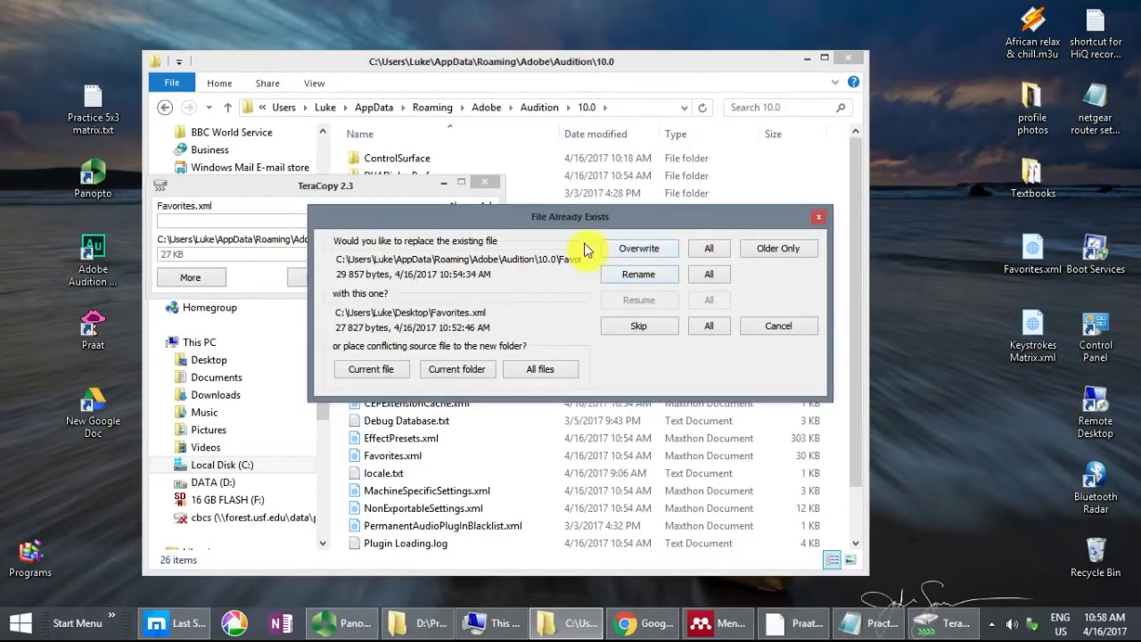
pyautogui.click(640, 253)
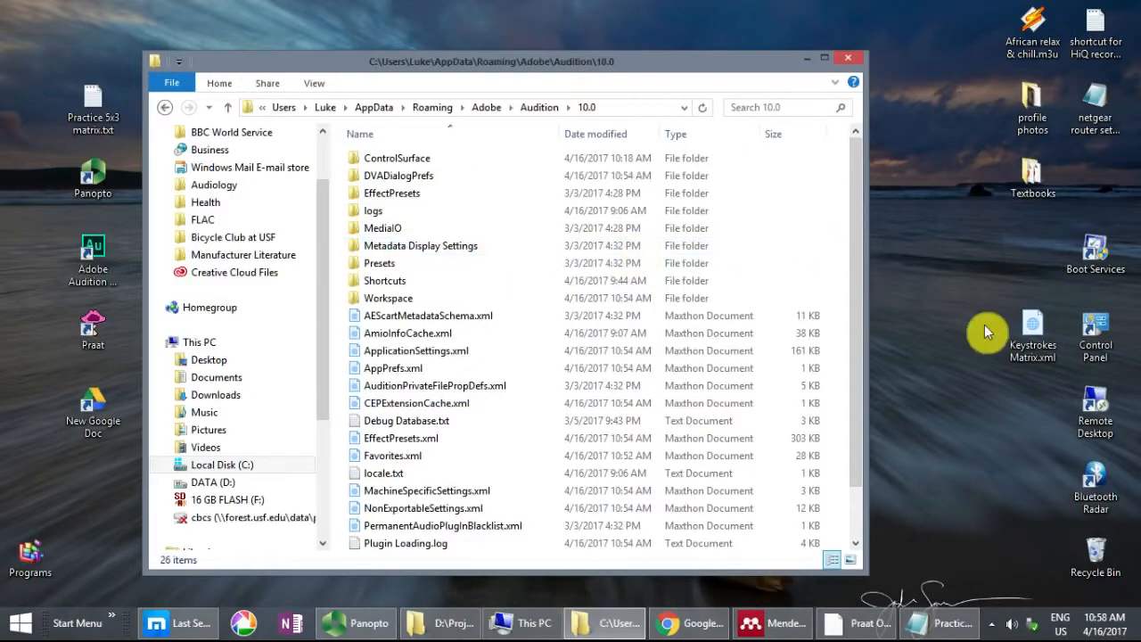
# Step: Move Keystrokes Matrix.xml from the desktop into Audition's Shortcuts folder, and minimize the file explorer window
pyautogui.click(1027, 332)
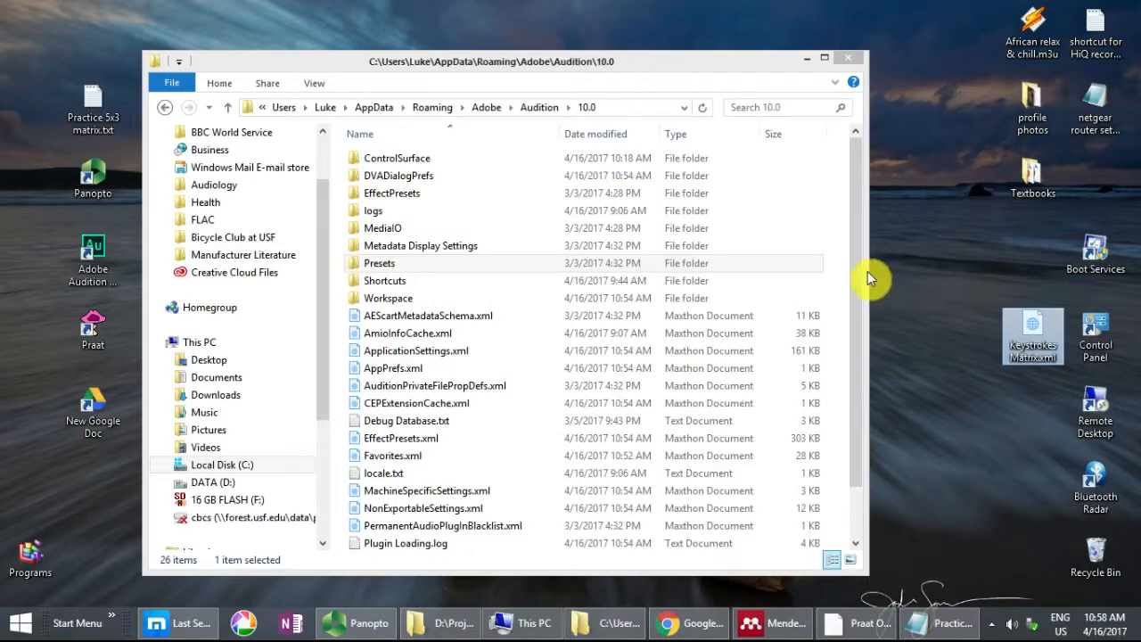
pyautogui.click(696, 280)
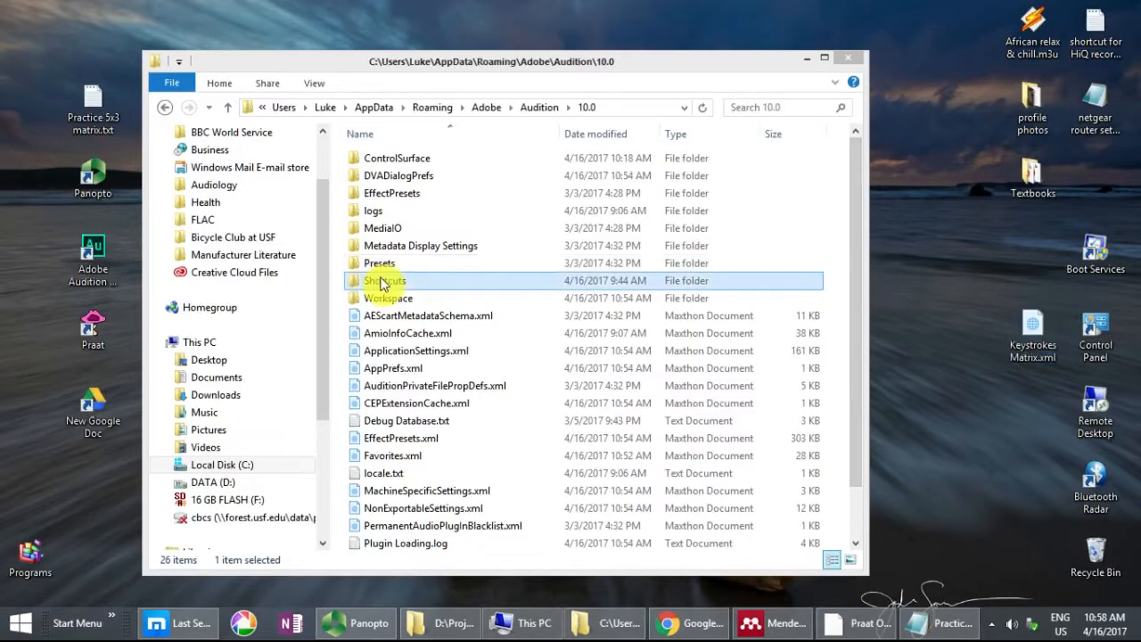
pyautogui.doubleClick(382, 282)
pyautogui.moveTo(1031, 331); pyautogui.dragTo(417, 236)
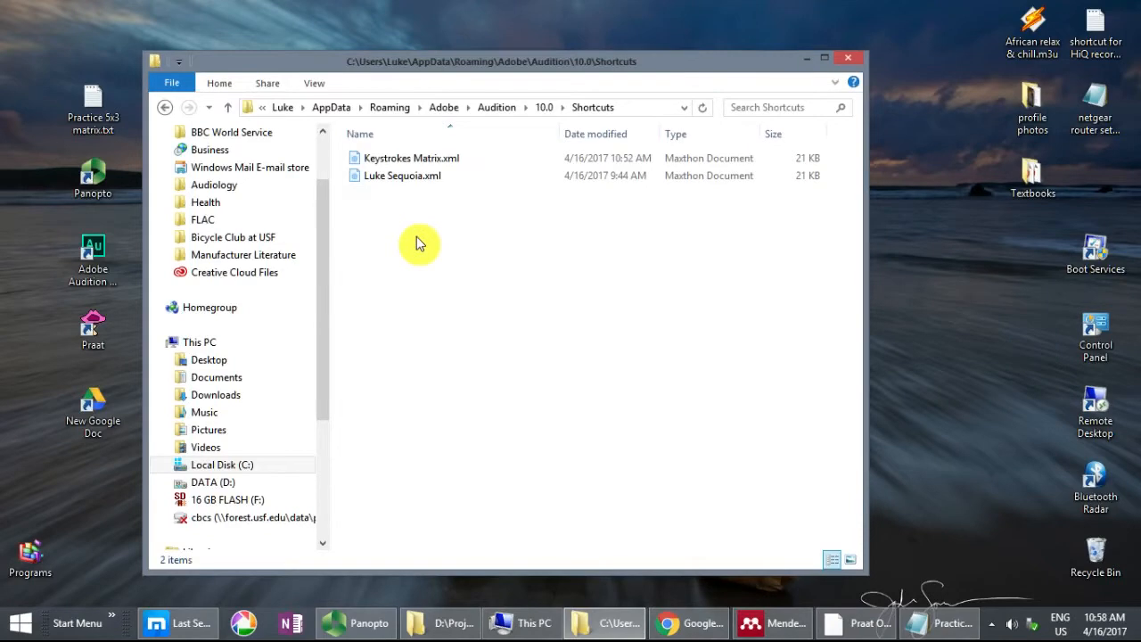
pyautogui.click(805, 57)
# Step: Launch Adobe Audition and apply the Keystrokes Matrix preset as the keyboard shortcut layout
pyautogui.click(104, 267)
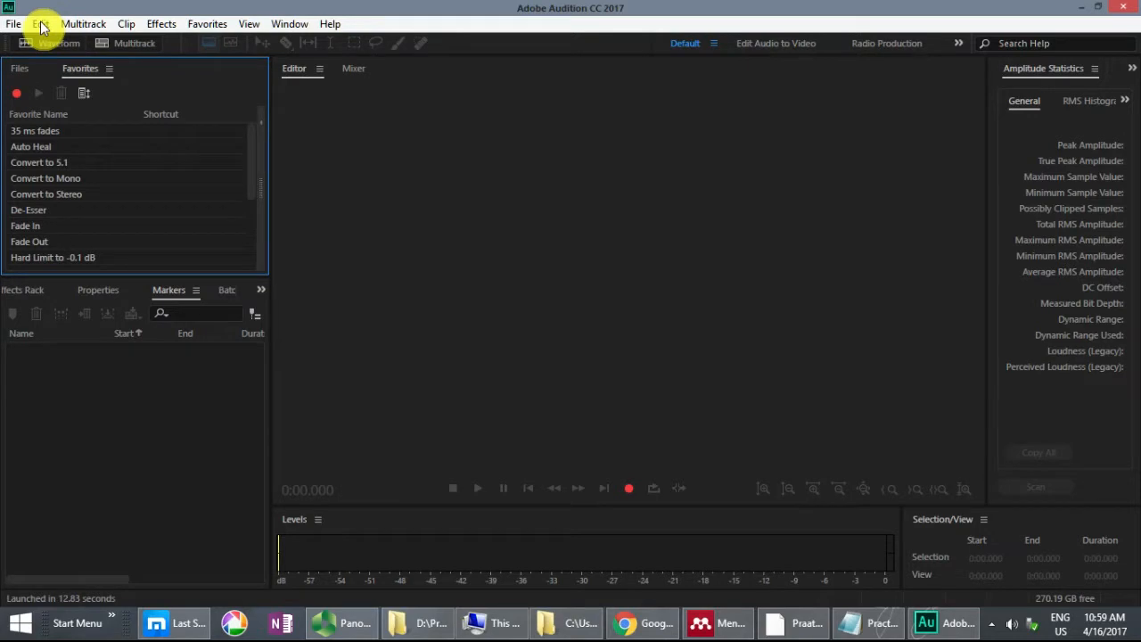
pyautogui.click(41, 25)
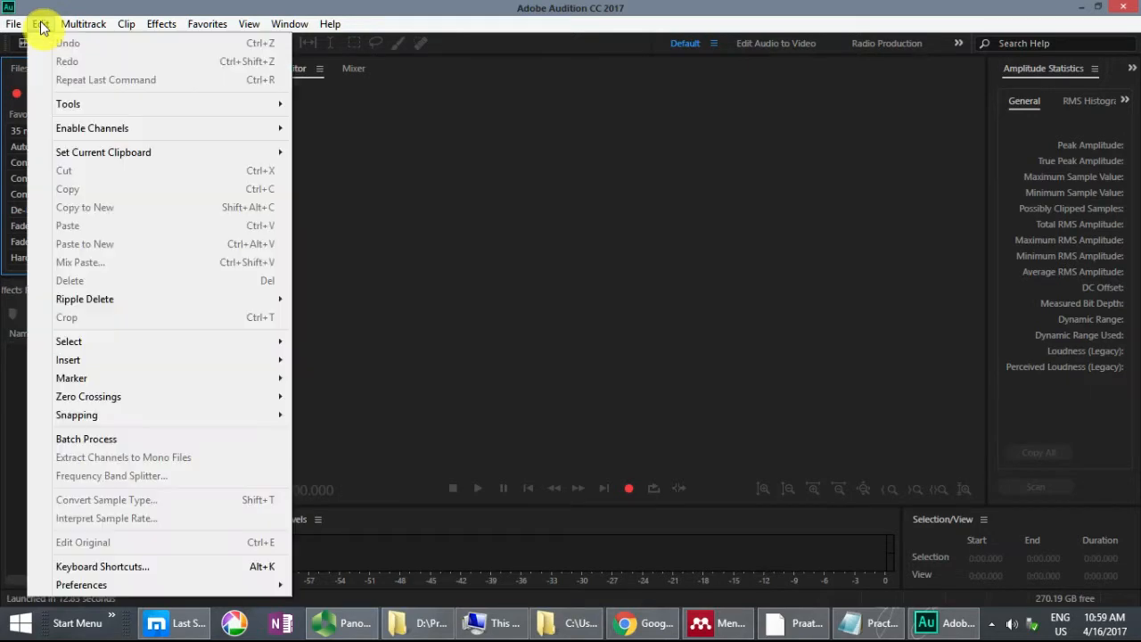
pyautogui.click(103, 568)
pyautogui.click(495, 148)
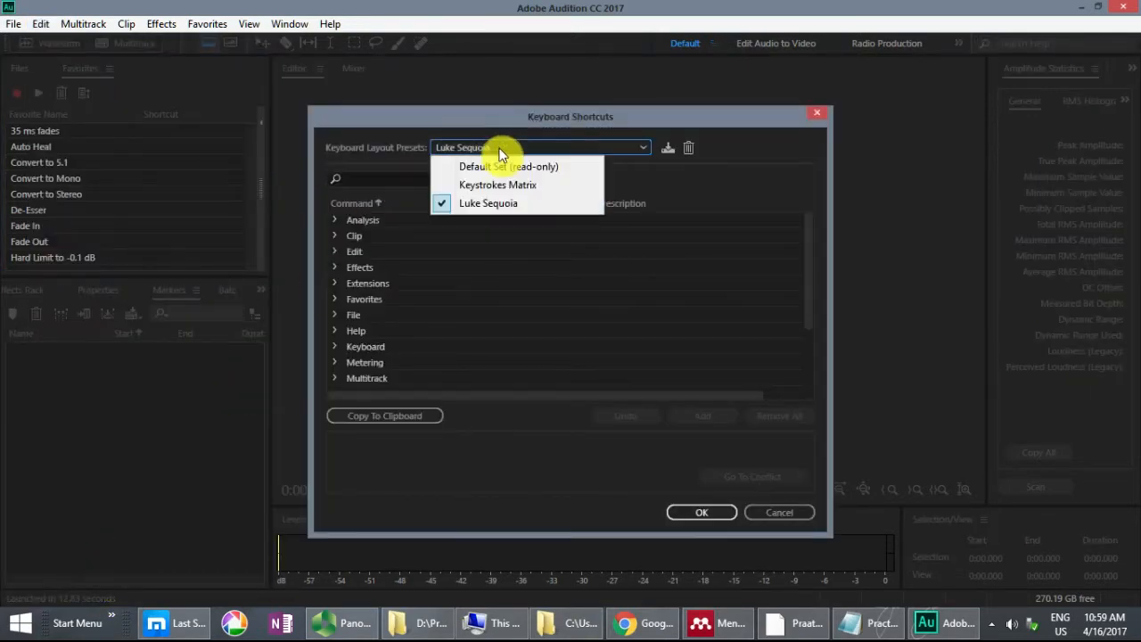
pyautogui.click(520, 186)
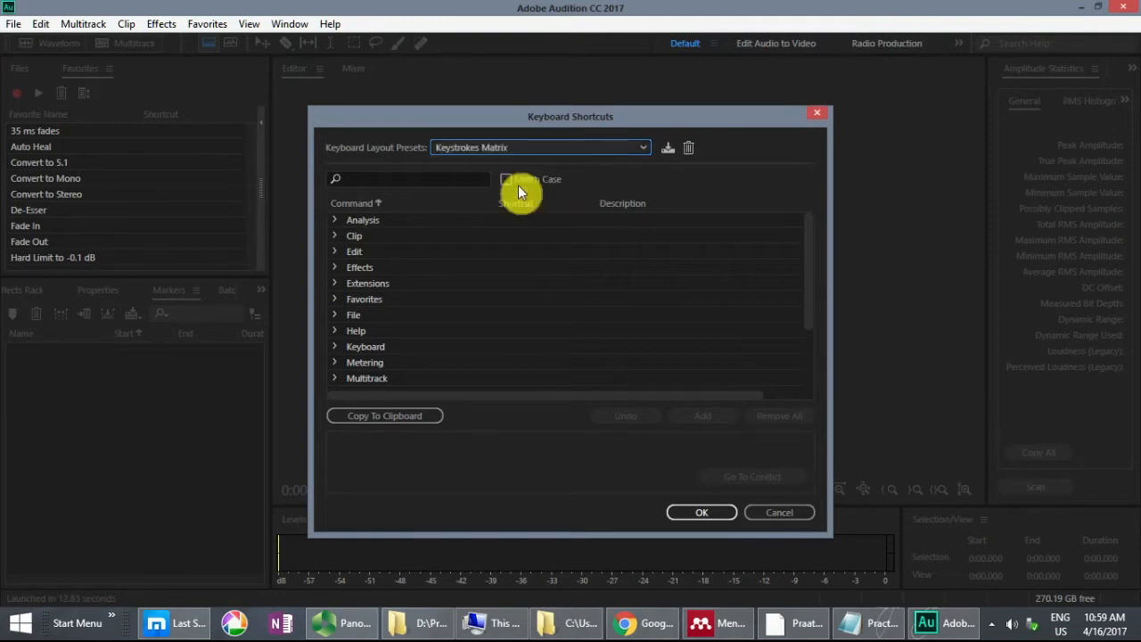
pyautogui.click(710, 513)
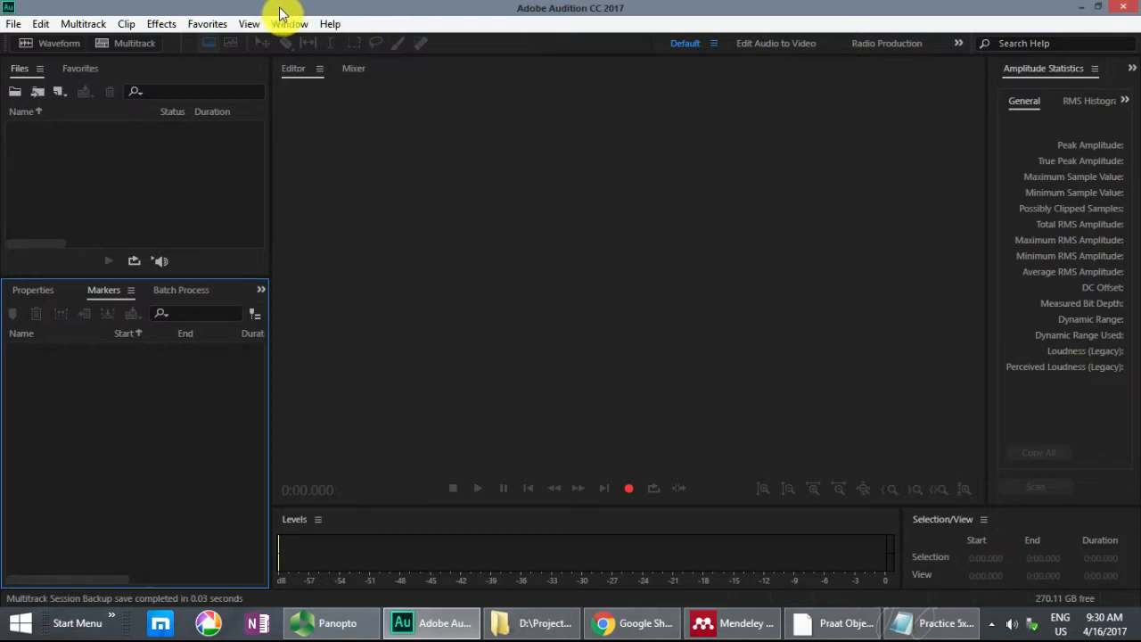
# Step: Look through the Files, Markers, Batch Process, Editor and Amplitude Statistics panels of the Audition workspace
pyautogui.click(23, 72)
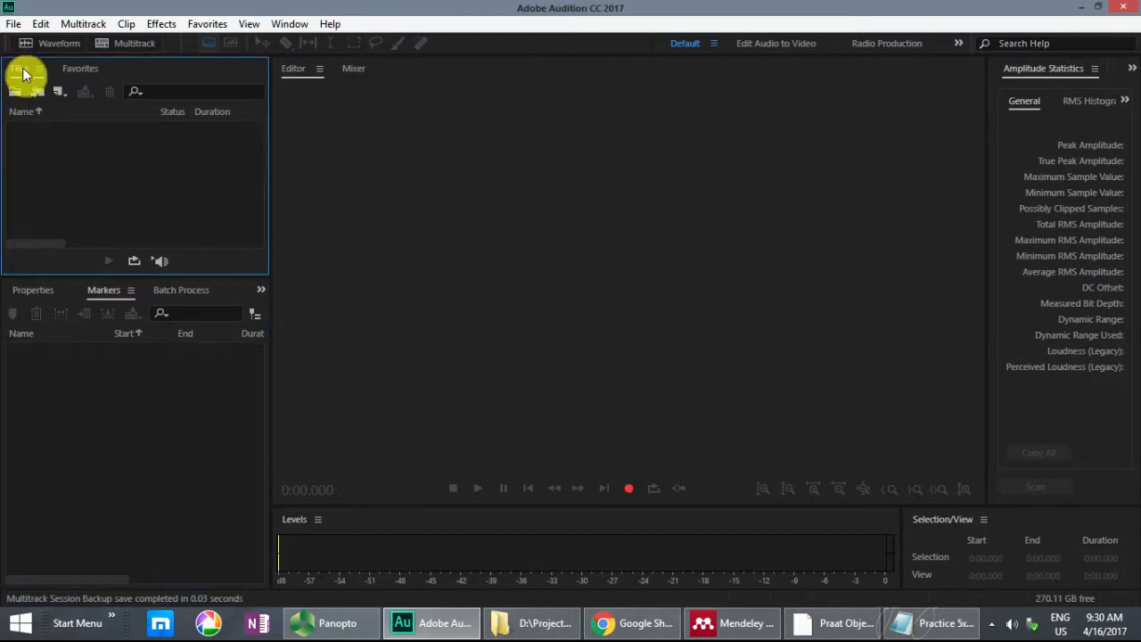
pyautogui.click(103, 292)
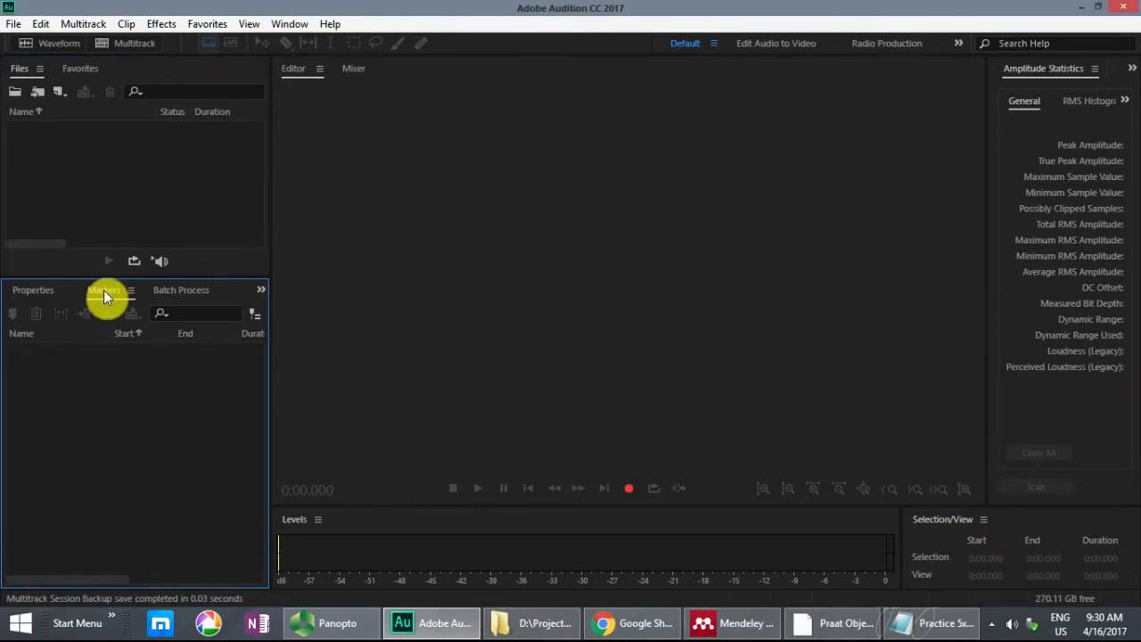
pyautogui.click(186, 291)
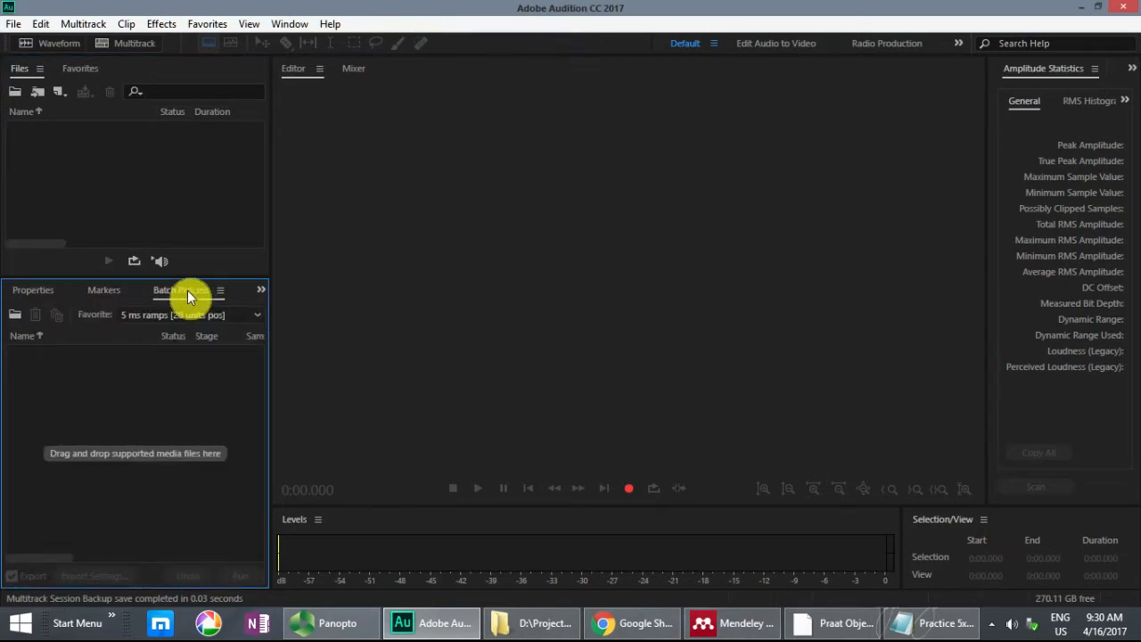
pyautogui.click(291, 69)
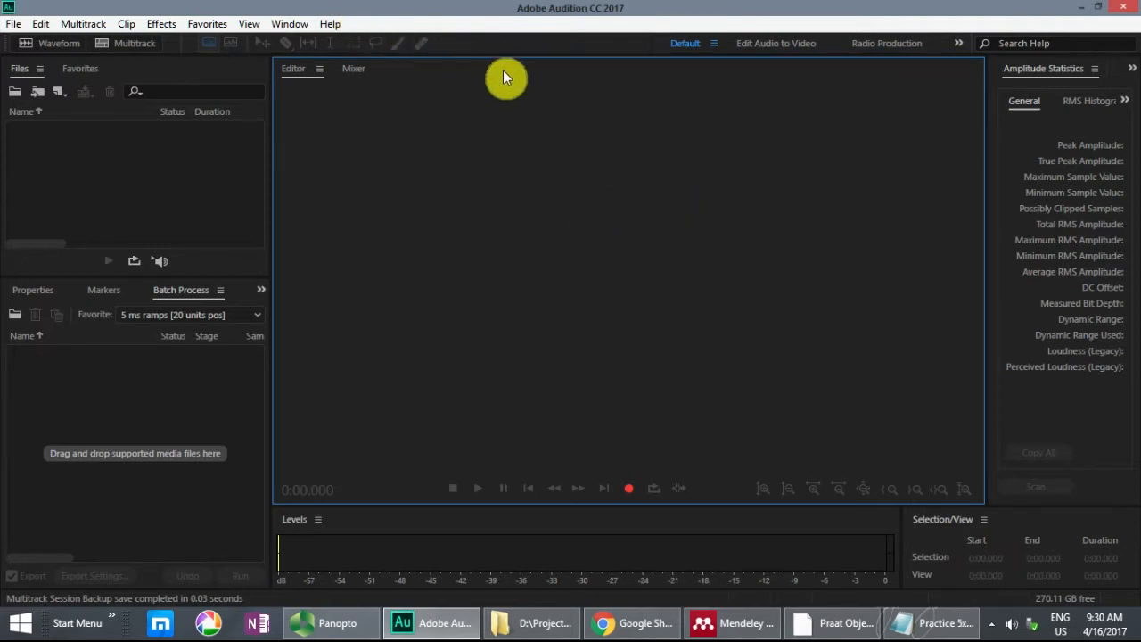
pyautogui.click(1043, 70)
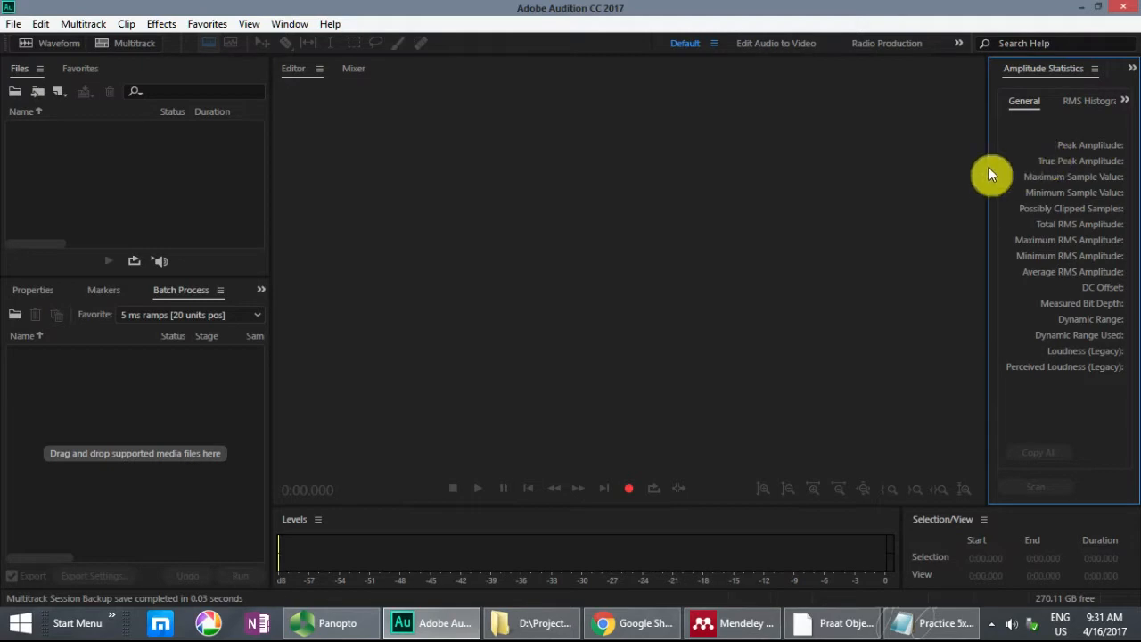
# Step: Minimize the covering windows and enlarge the Practice 5x3 matrix.txt window to show the sentences below the numbered list
pyautogui.click(1080, 8)
pyautogui.click(1076, 13)
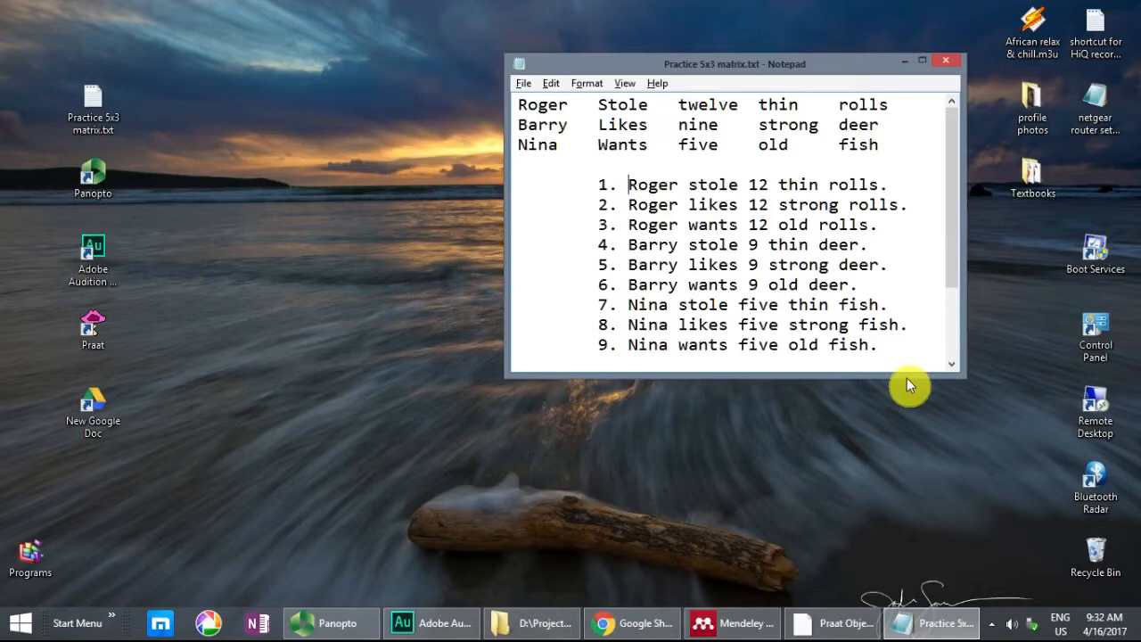
pyautogui.moveTo(636, 187); pyautogui.dragTo(886, 480)
pyautogui.click(875, 348)
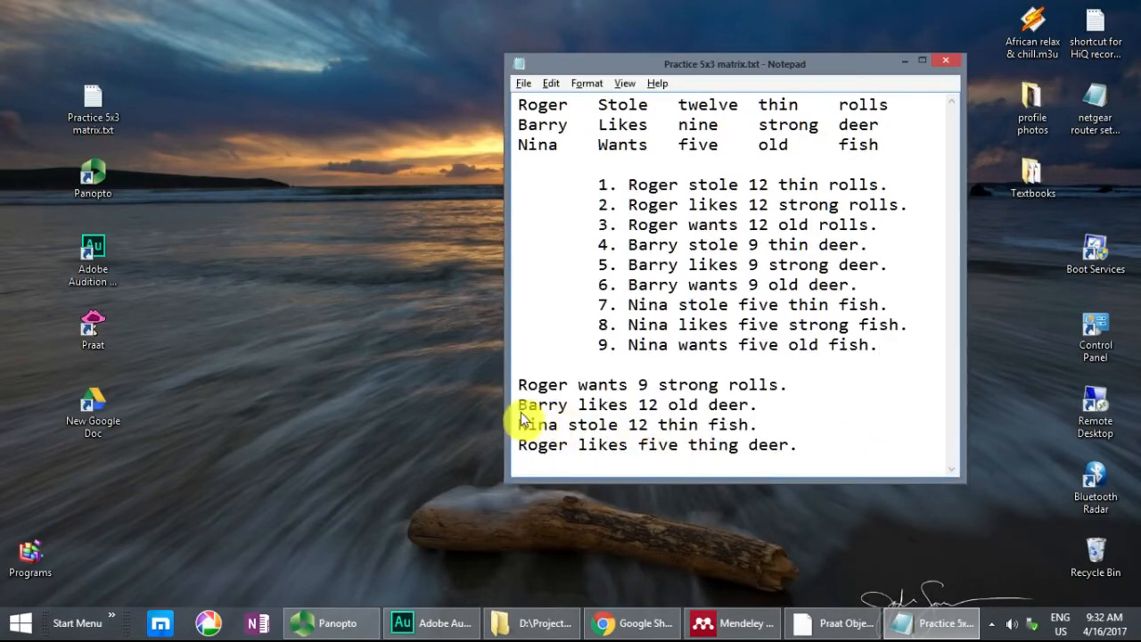
# Step: Match the word pairs of the second test sentence with their sources in numbered sentences 5, 2 and 3, and highlight all nine numbered sentences
pyautogui.moveTo(519, 407); pyautogui.dragTo(758, 417)
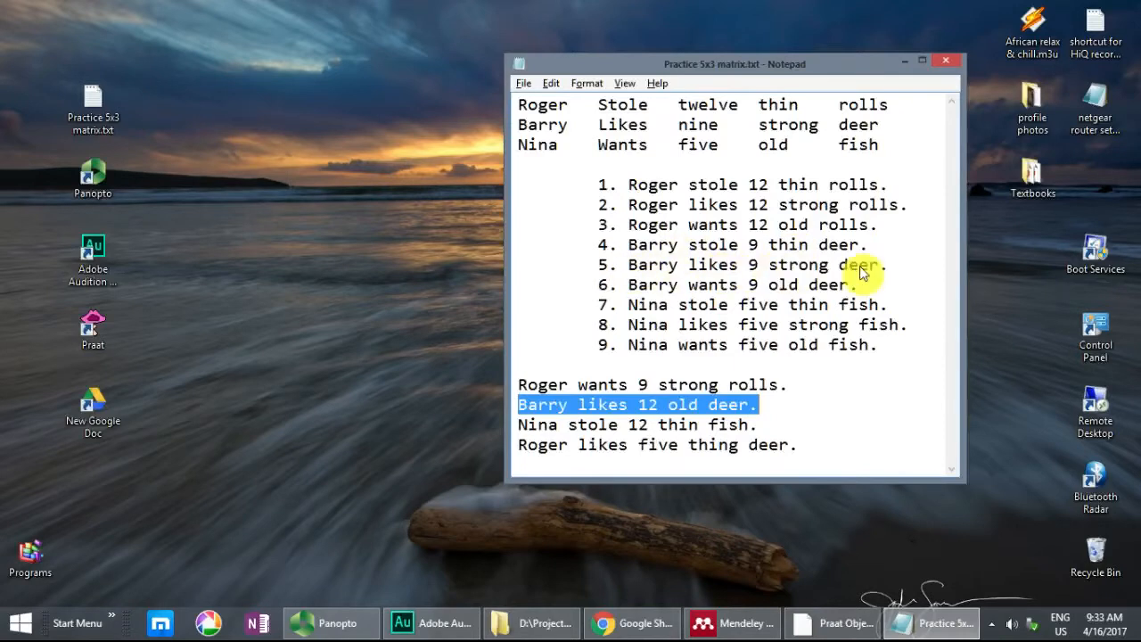
pyautogui.click(756, 409)
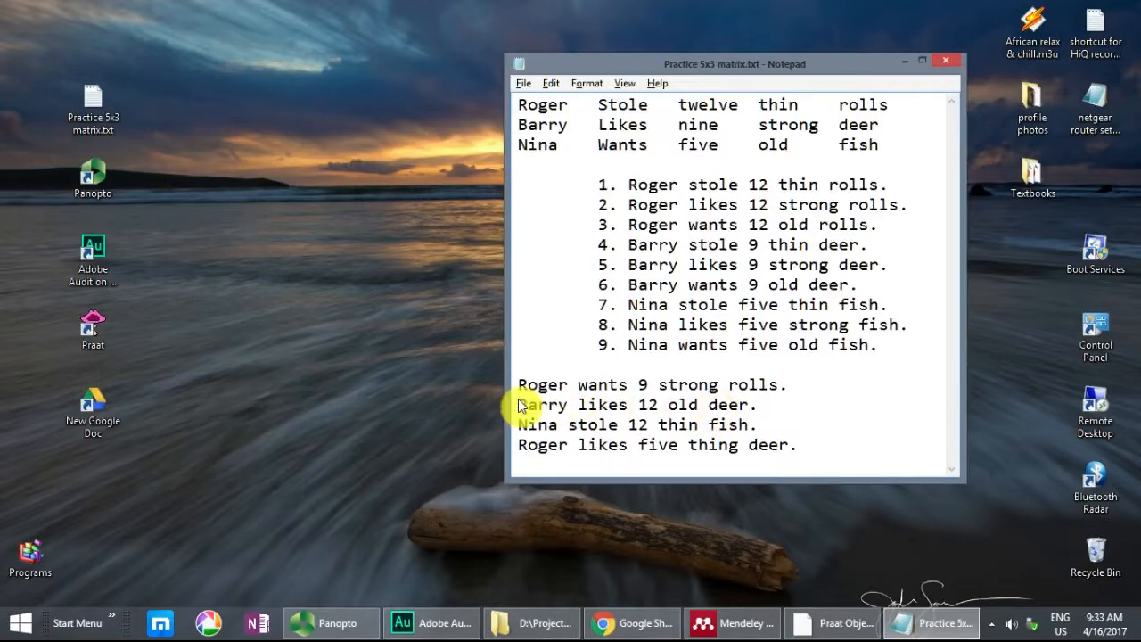
pyautogui.moveTo(518, 406); pyautogui.dragTo(646, 403)
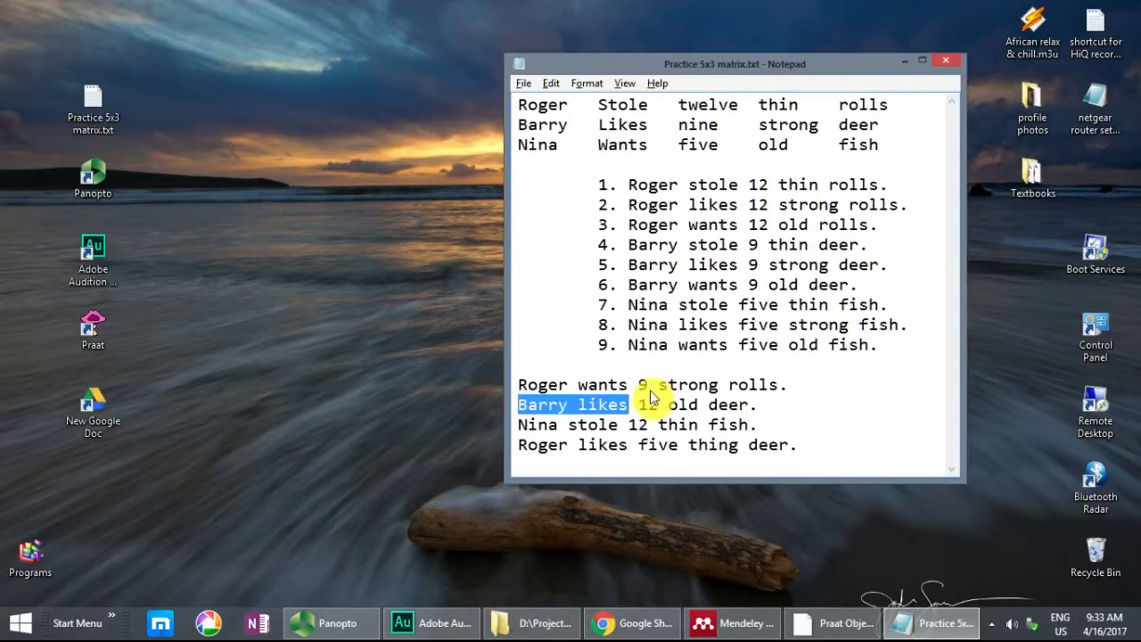
pyautogui.moveTo(630, 266); pyautogui.dragTo(731, 280)
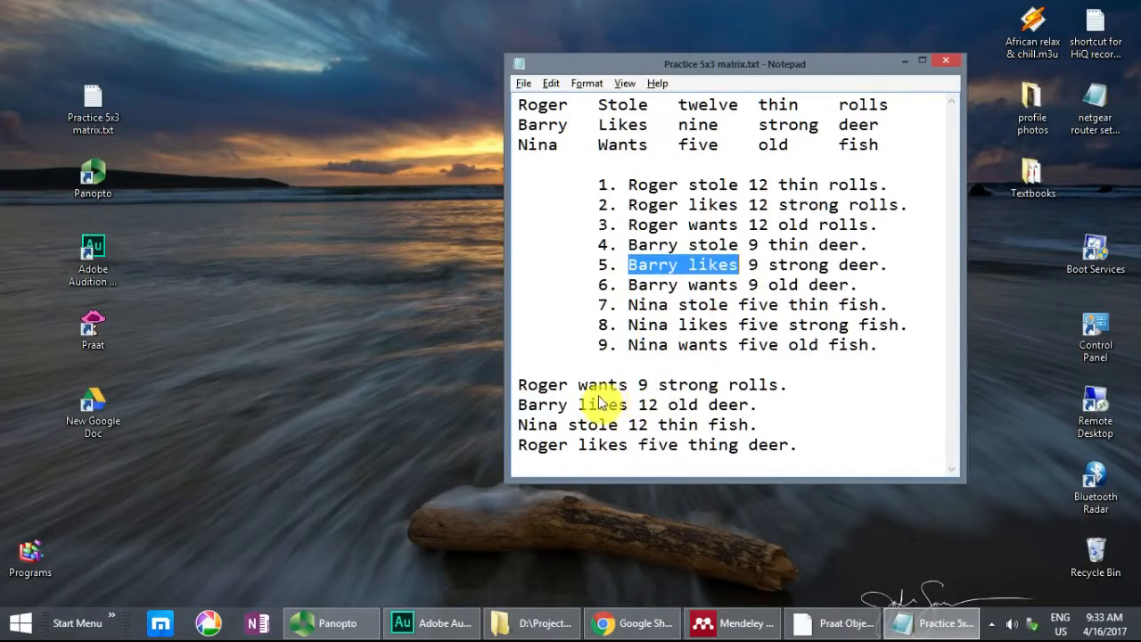
pyautogui.moveTo(581, 403); pyautogui.dragTo(658, 405)
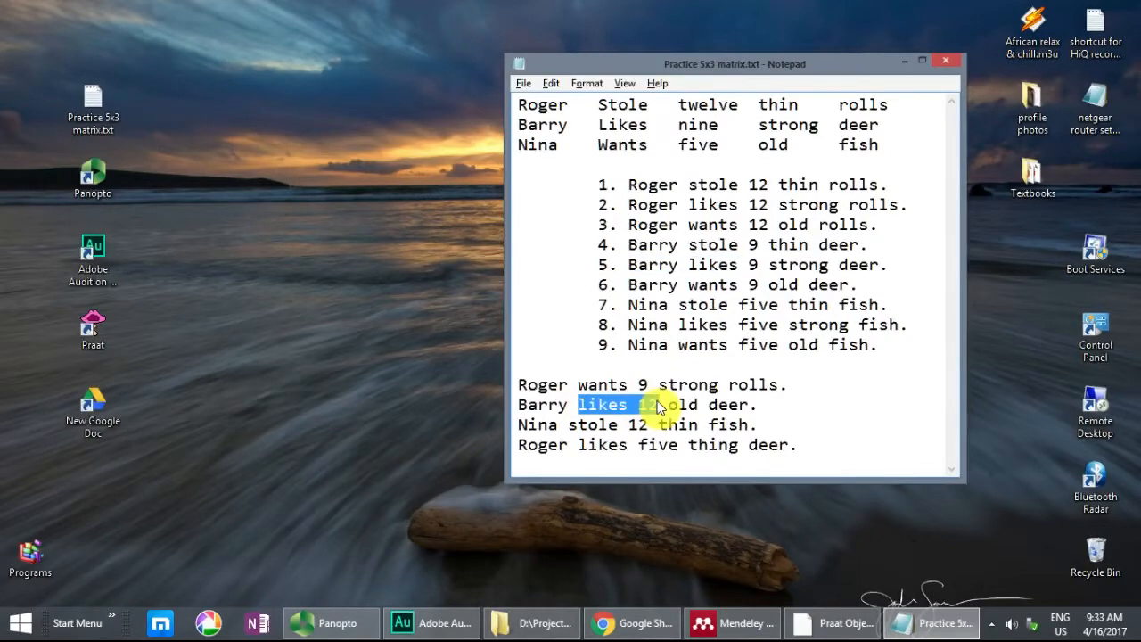
pyautogui.moveTo(690, 205); pyautogui.dragTo(763, 218)
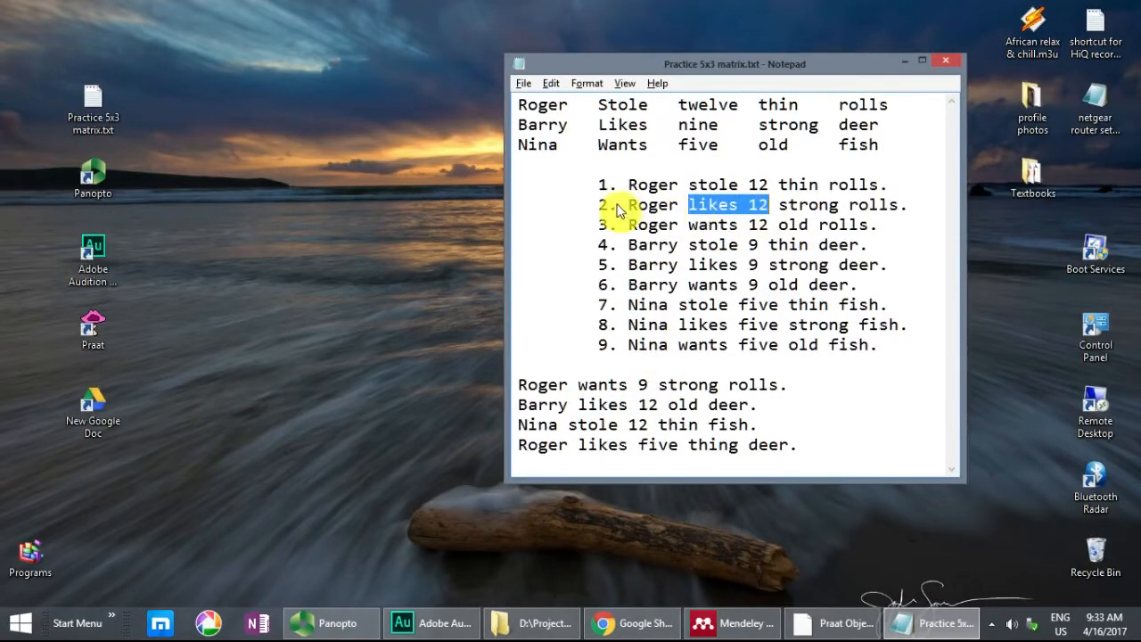
pyautogui.moveTo(639, 405); pyautogui.dragTo(705, 406)
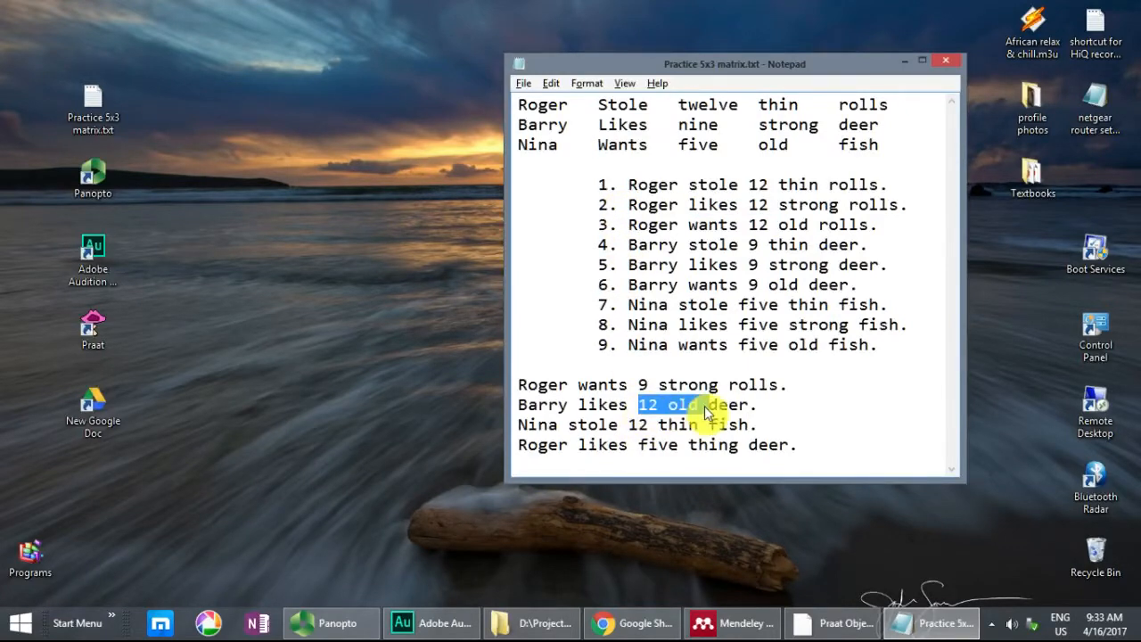
pyautogui.moveTo(749, 225); pyautogui.dragTo(807, 234)
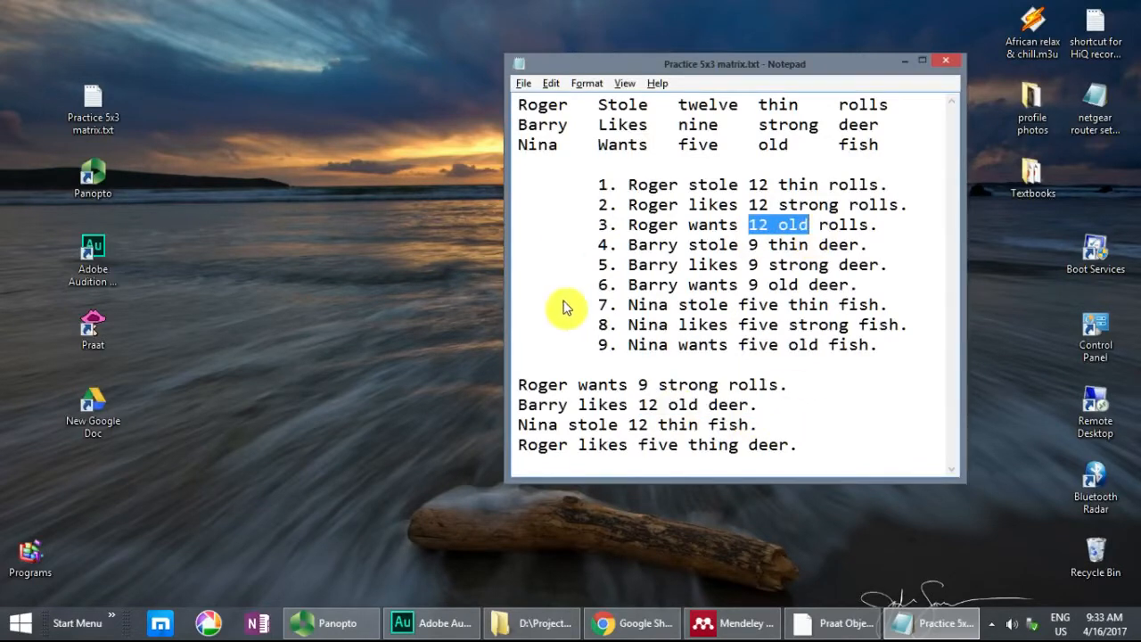
pyautogui.click(700, 406)
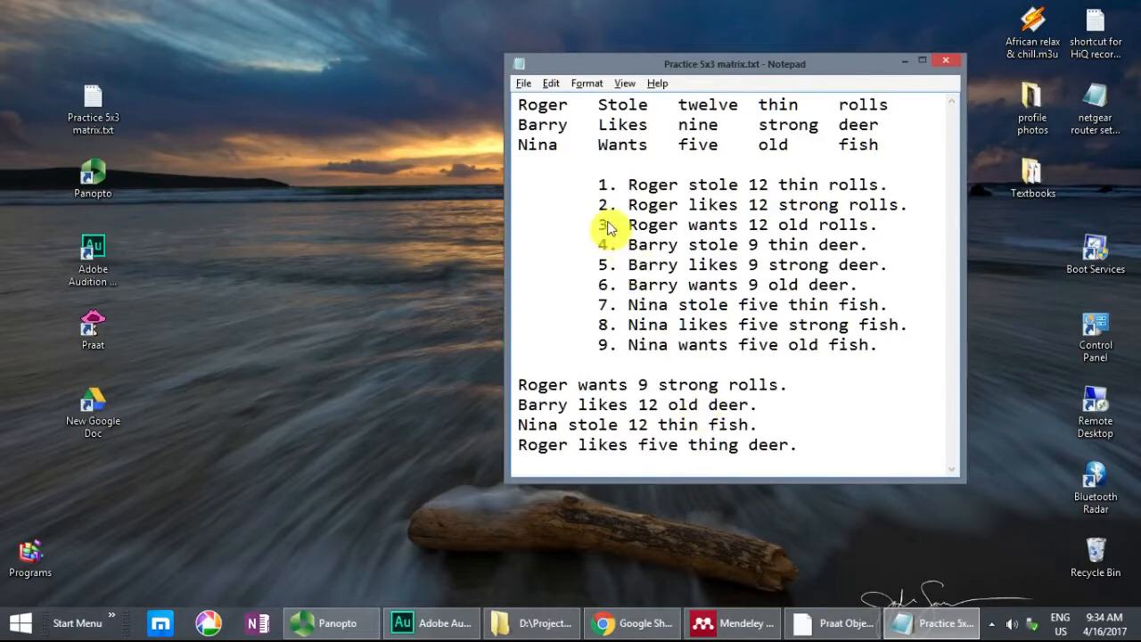
pyautogui.moveTo(599, 184); pyautogui.dragTo(877, 359)
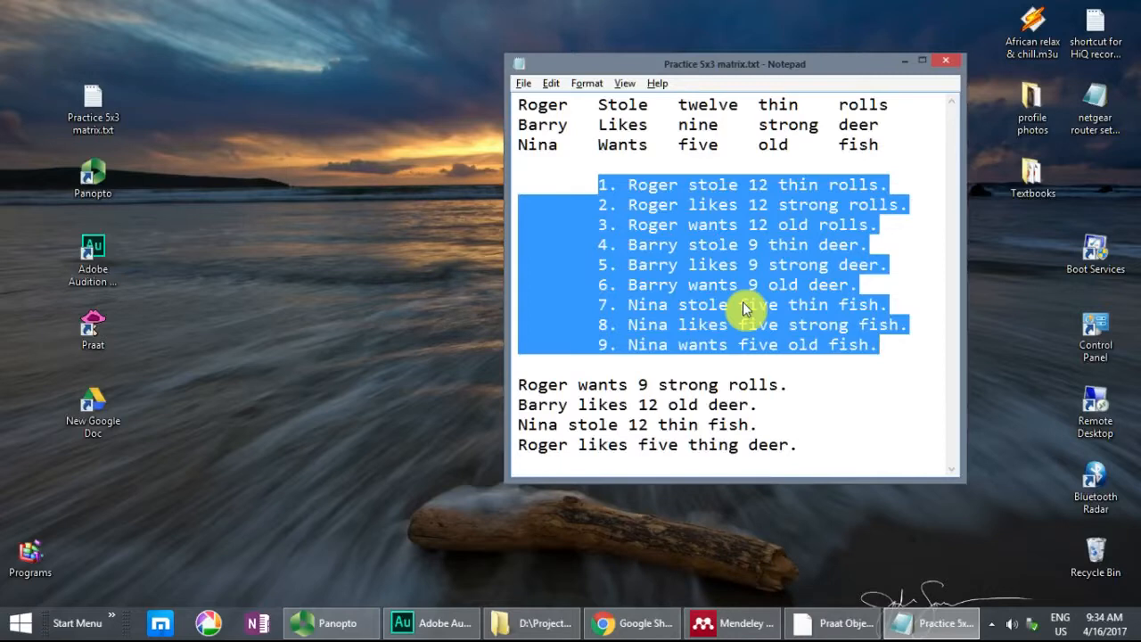
# Step: Switch to Adobe Audition and create a new mono audio file named "5x3 example matrix" at 44100 Hz and 16 bits
pyautogui.click(441, 624)
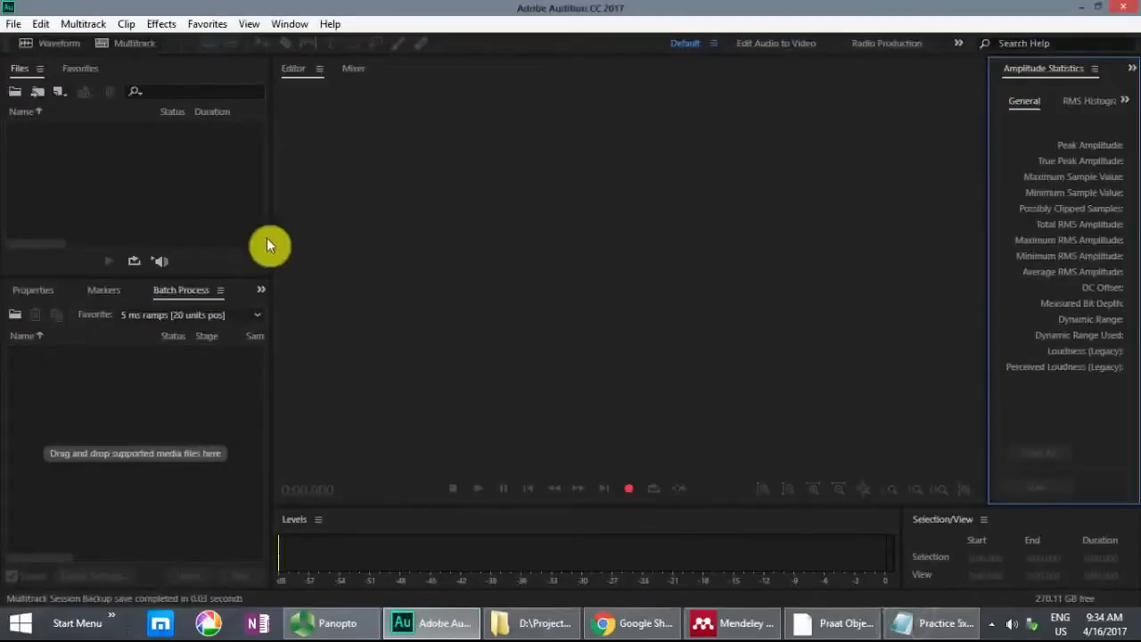
pyautogui.click(14, 26)
pyautogui.moveTo(59, 47)
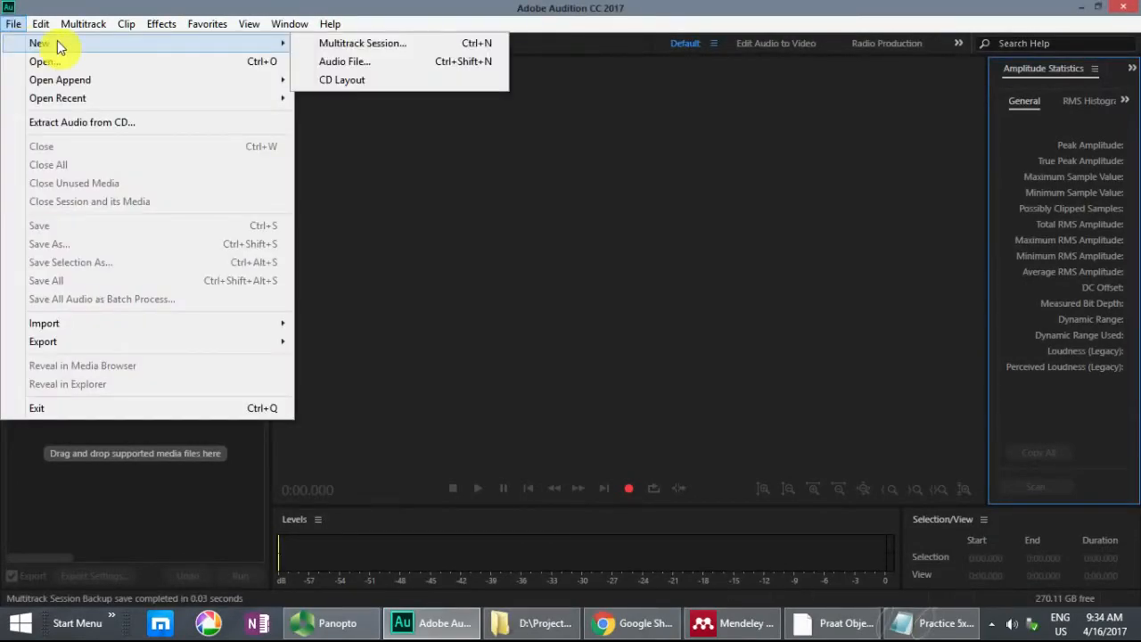
pyautogui.click(346, 62)
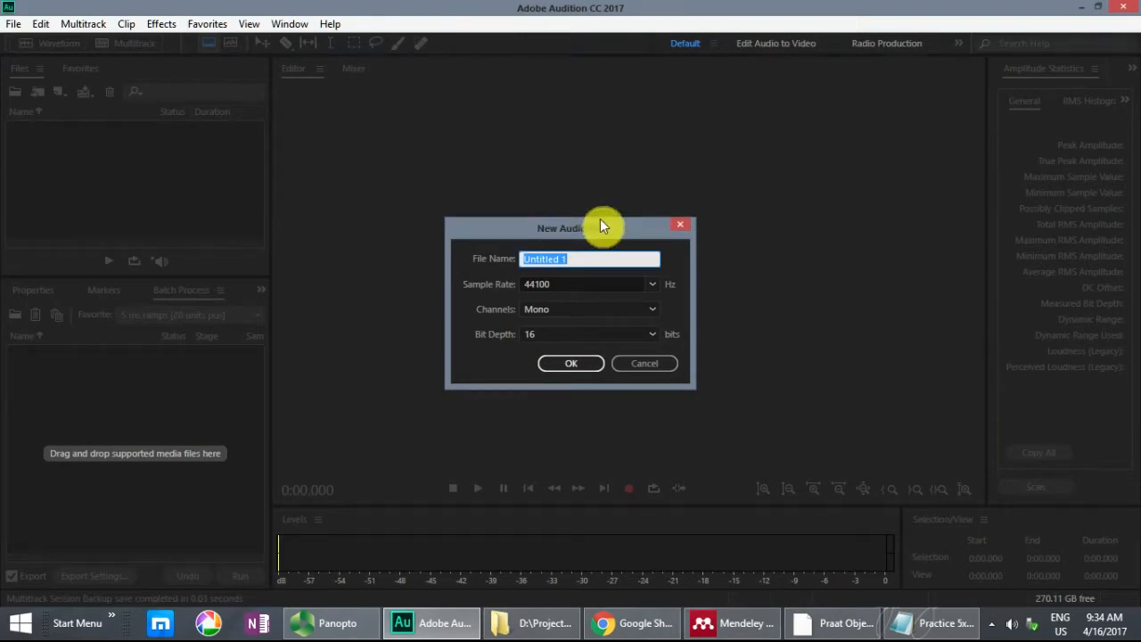
pyautogui.write('5x3 example matrix')
pyautogui.moveTo(591, 231); pyautogui.dragTo(592, 219)
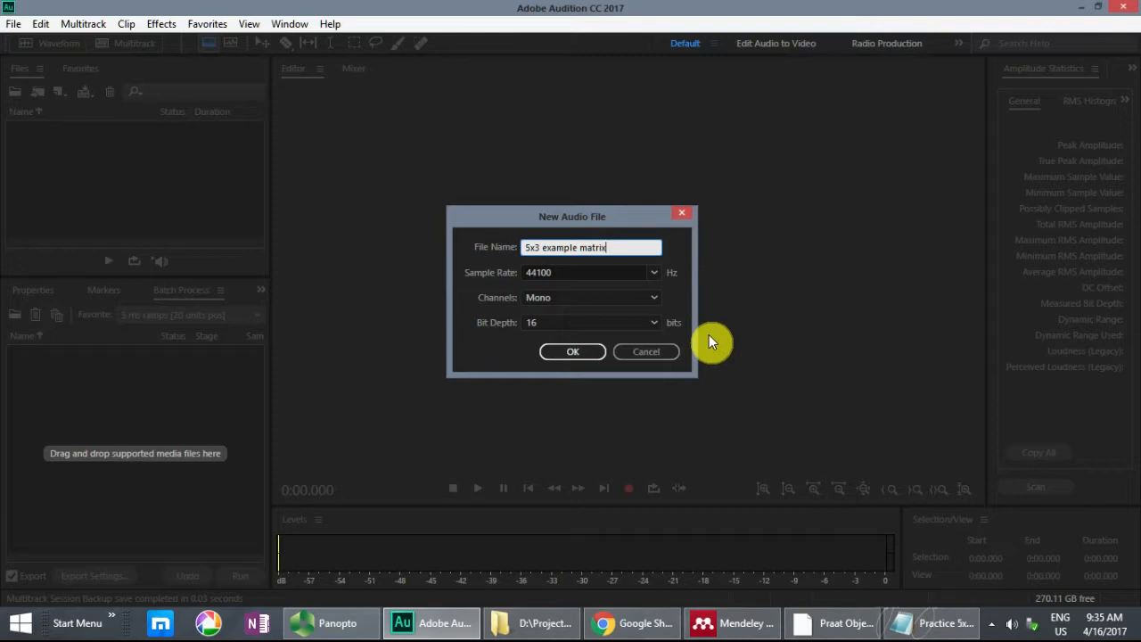
pyautogui.click(654, 300)
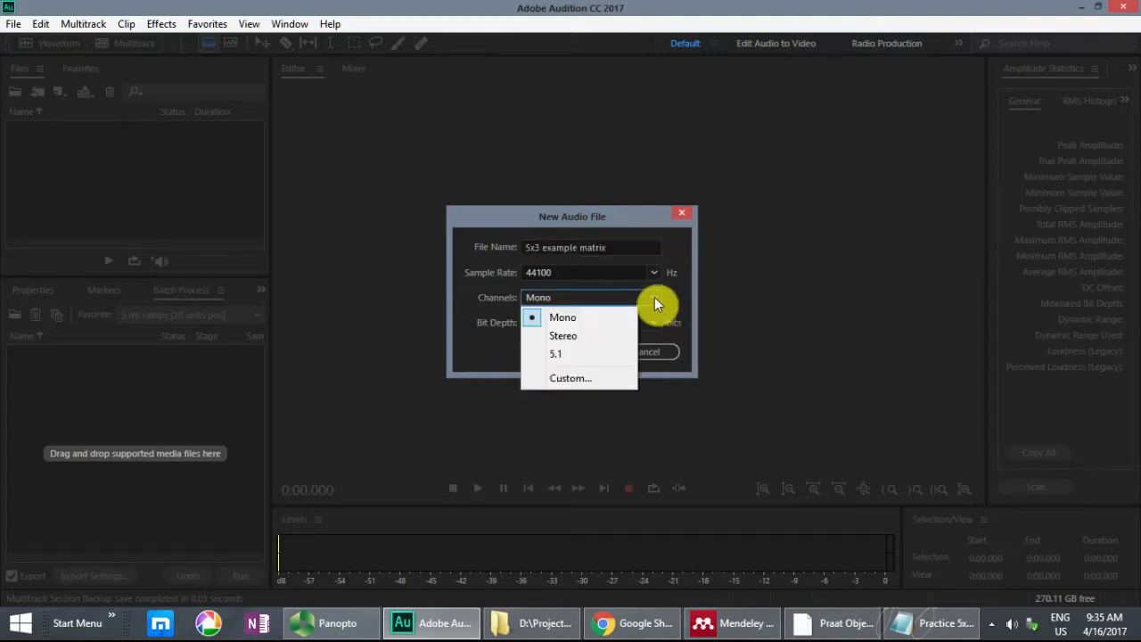
pyautogui.click(593, 317)
pyautogui.click(567, 353)
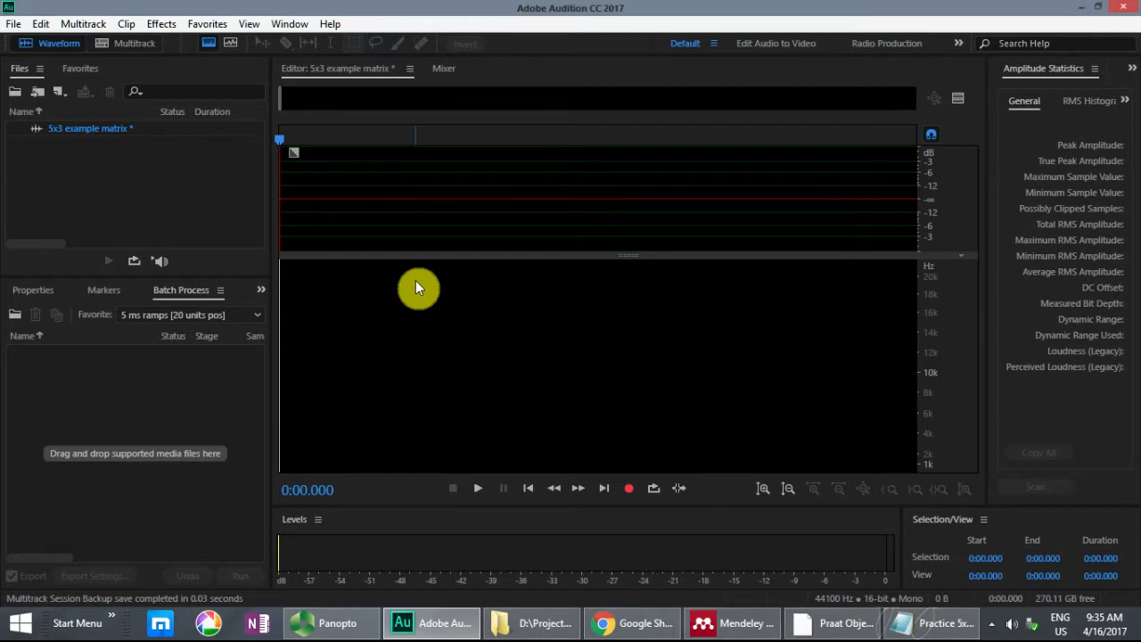
# Step: Record the nine matrix sentences into the new audio file, and stop the recording
pyautogui.click(629, 491)
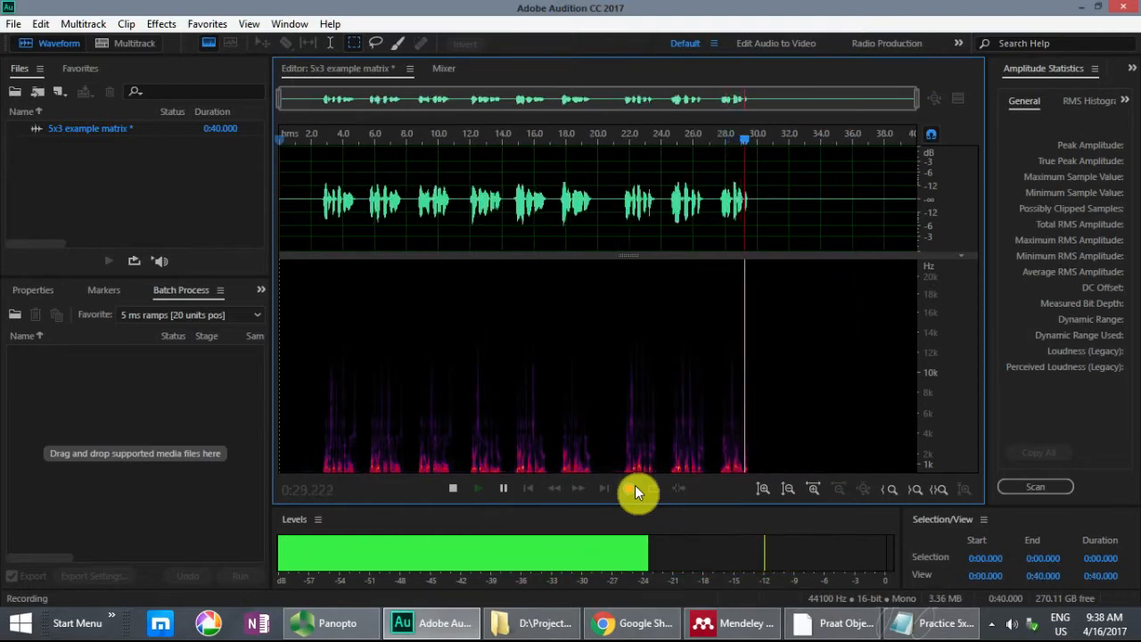
pyautogui.click(453, 490)
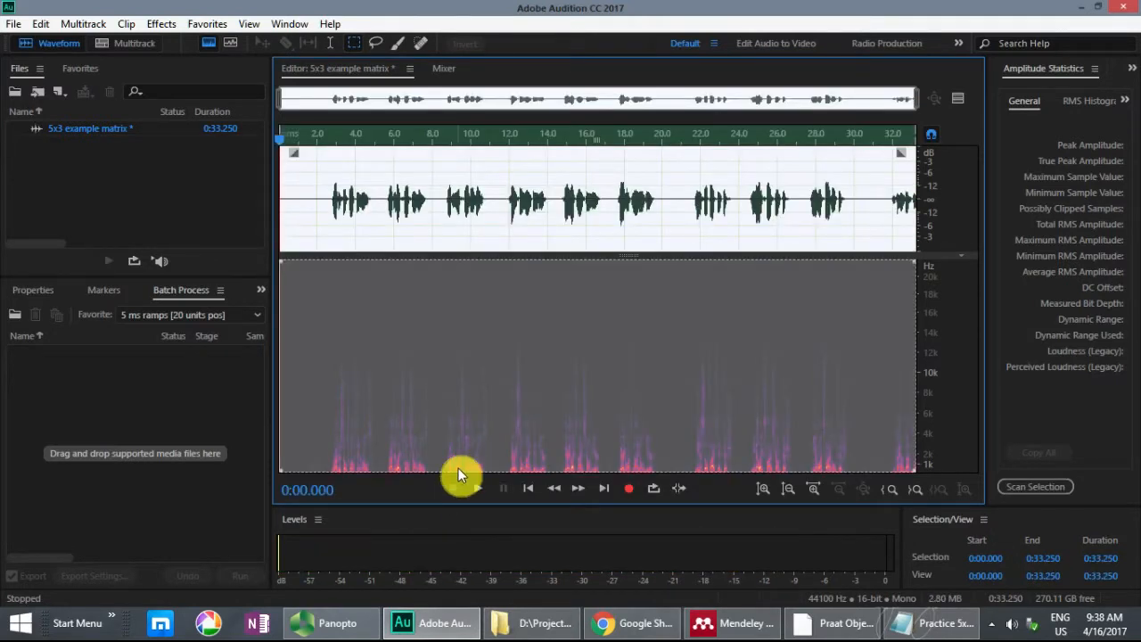
# Step: Delete about 2.4 seconds of silence before the first sentence and about 2.1 seconds at the recording's end, including the extra speech
pyautogui.click(318, 173)
pyautogui.moveTo(325, 174); pyautogui.dragTo(249, 178)
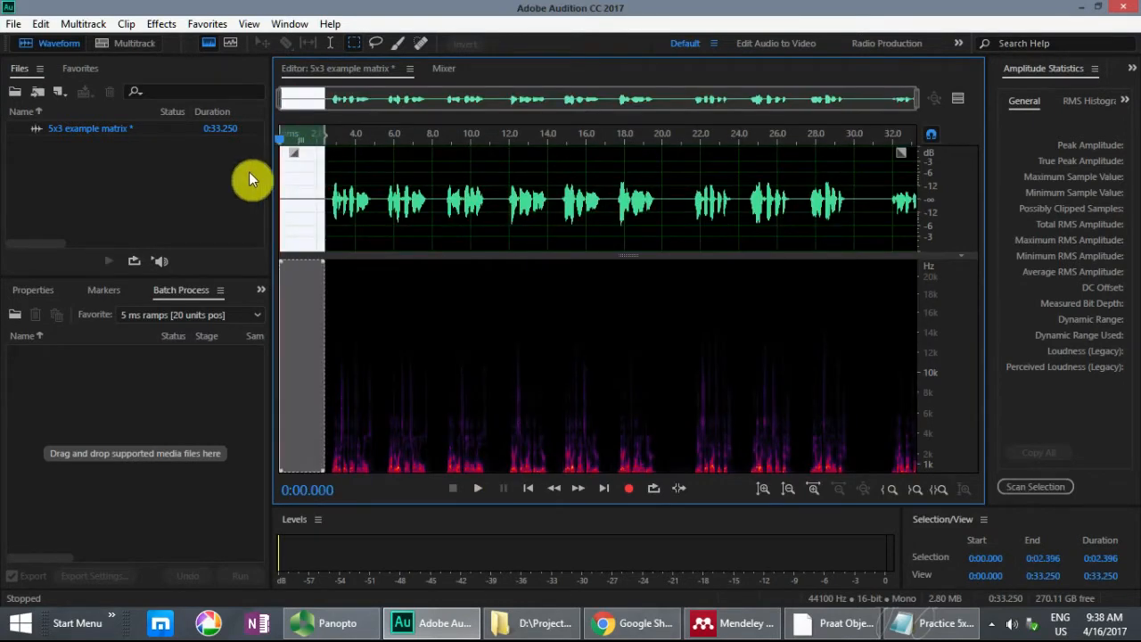
pyautogui.press('Delete')
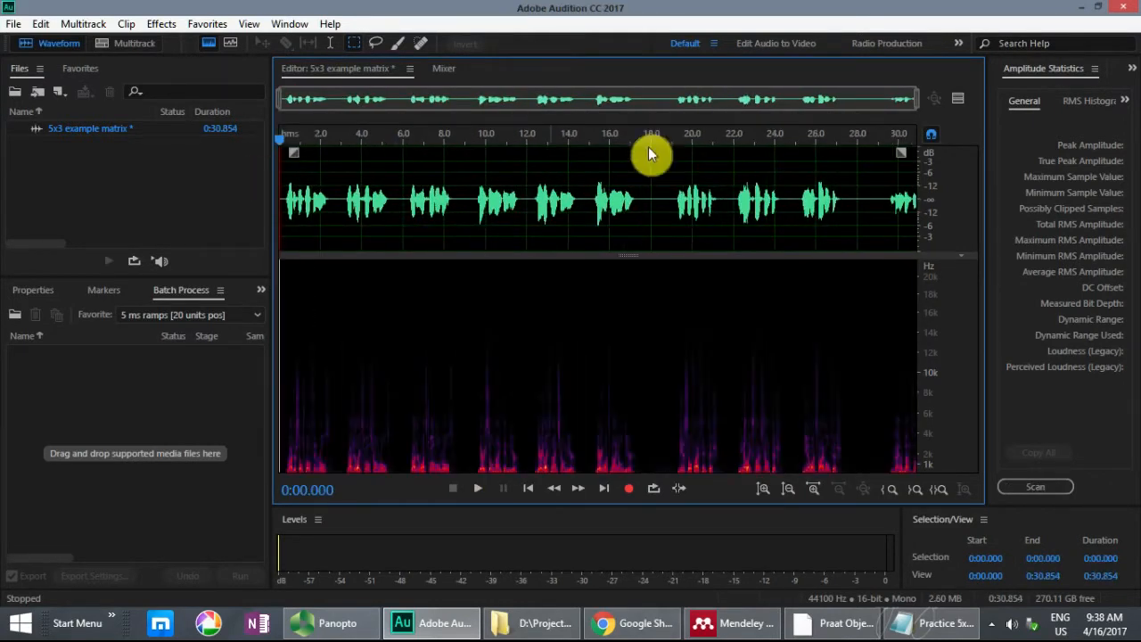
pyautogui.moveTo(872, 189); pyautogui.dragTo(1027, 189)
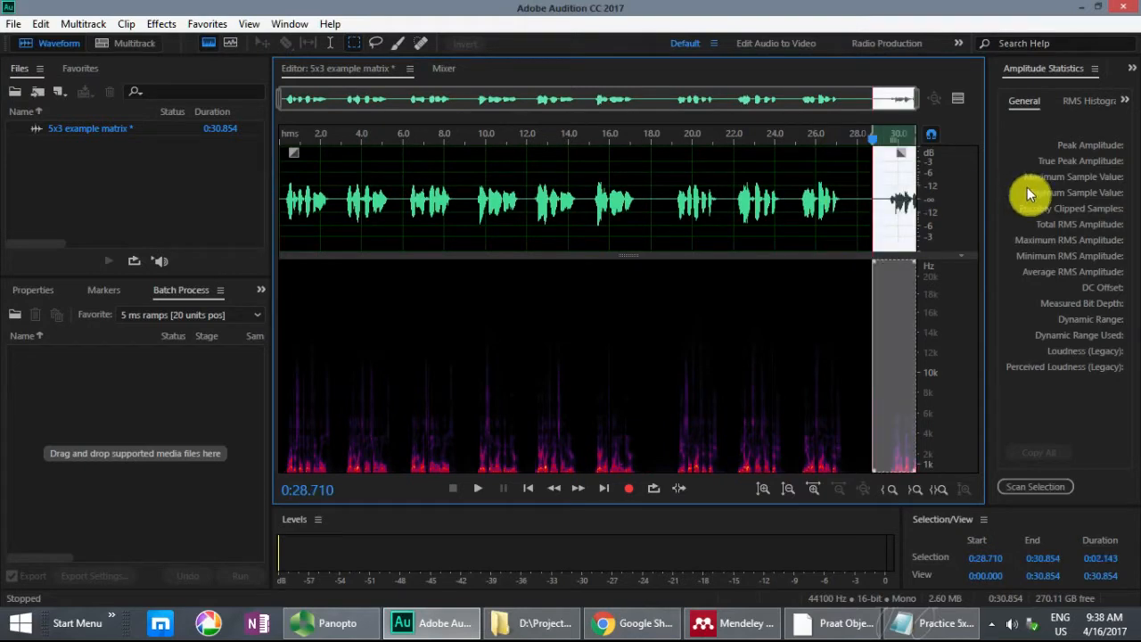
pyautogui.press('Delete')
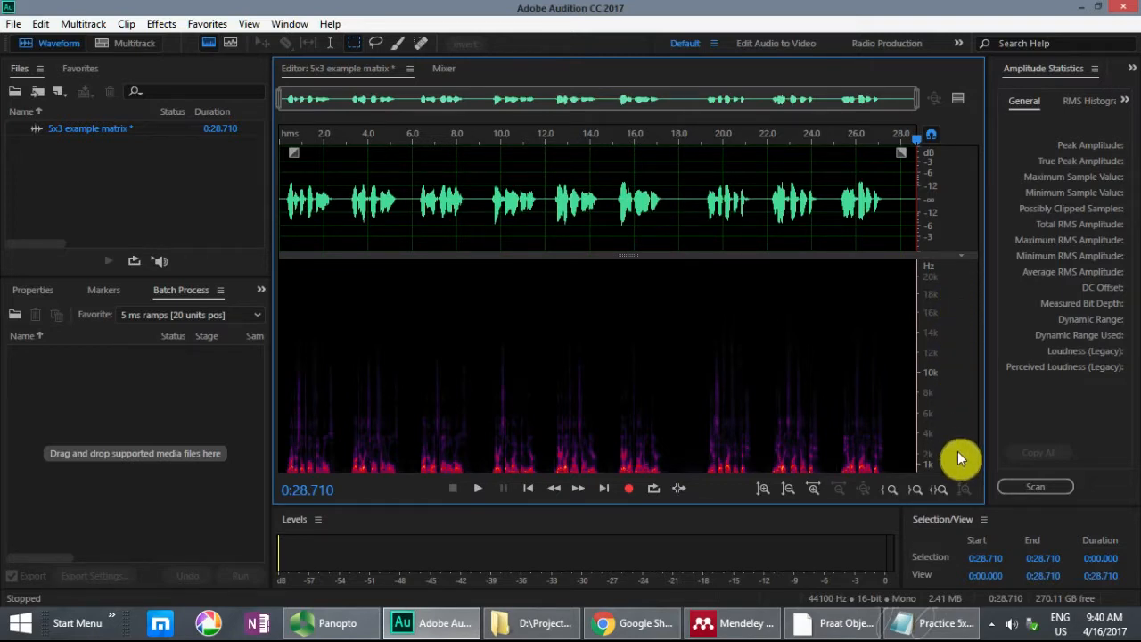
# Step: Zoom the spectrogram's frequency axis to the range below about 800 Hz and make its scale more logarithmic
pyautogui.moveTo(957, 451); pyautogui.dragTo(911, 502)
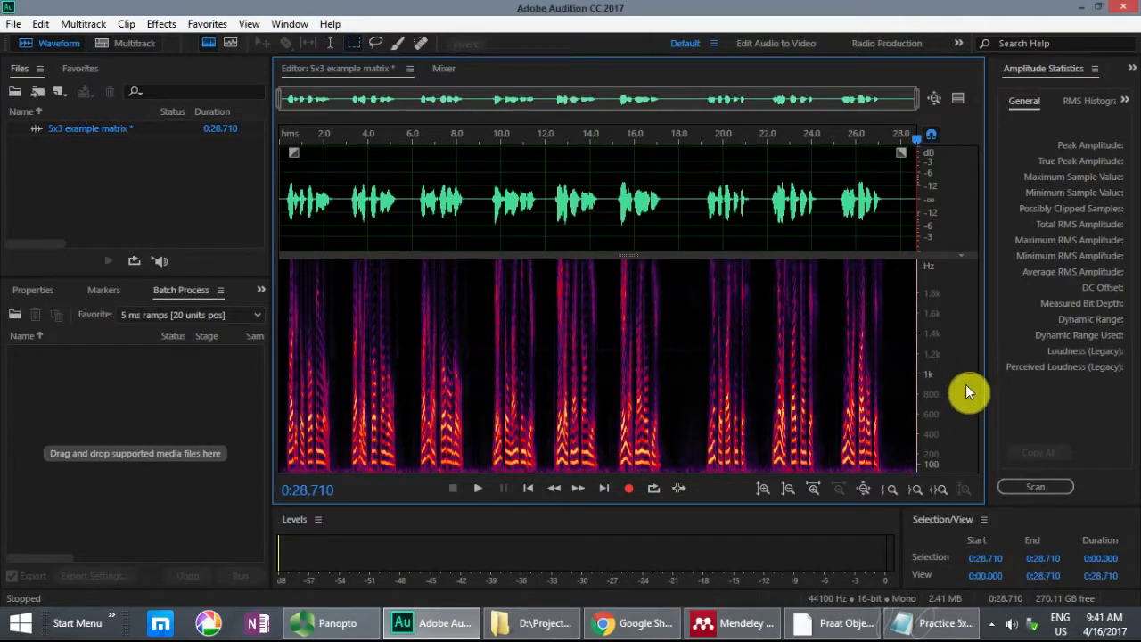
pyautogui.moveTo(963, 386); pyautogui.dragTo(909, 476)
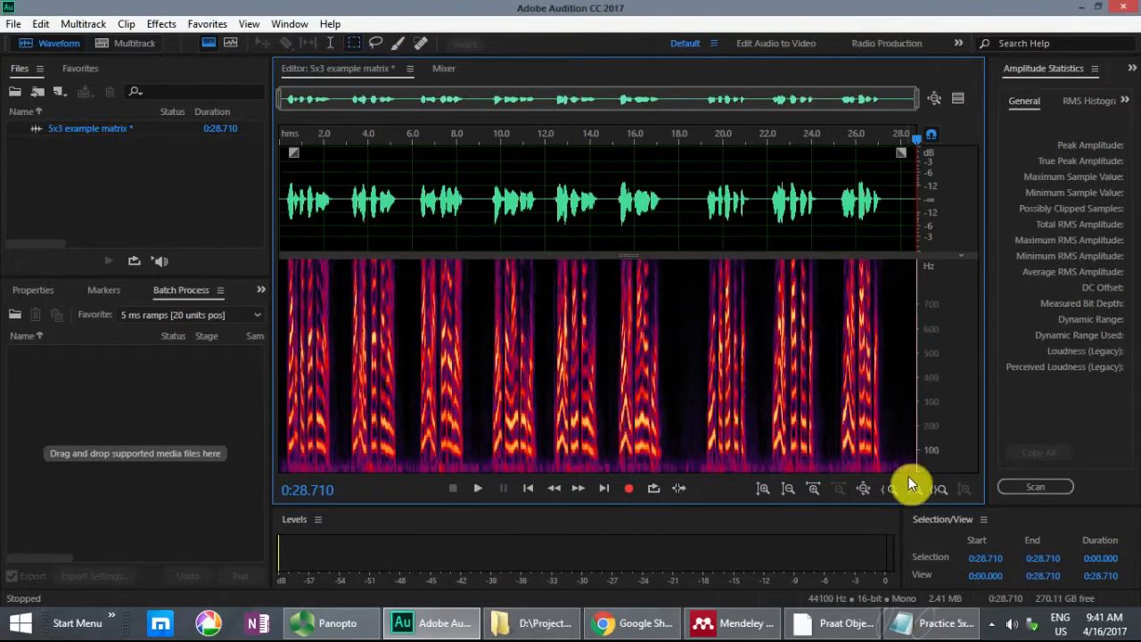
pyautogui.rightClick(959, 296)
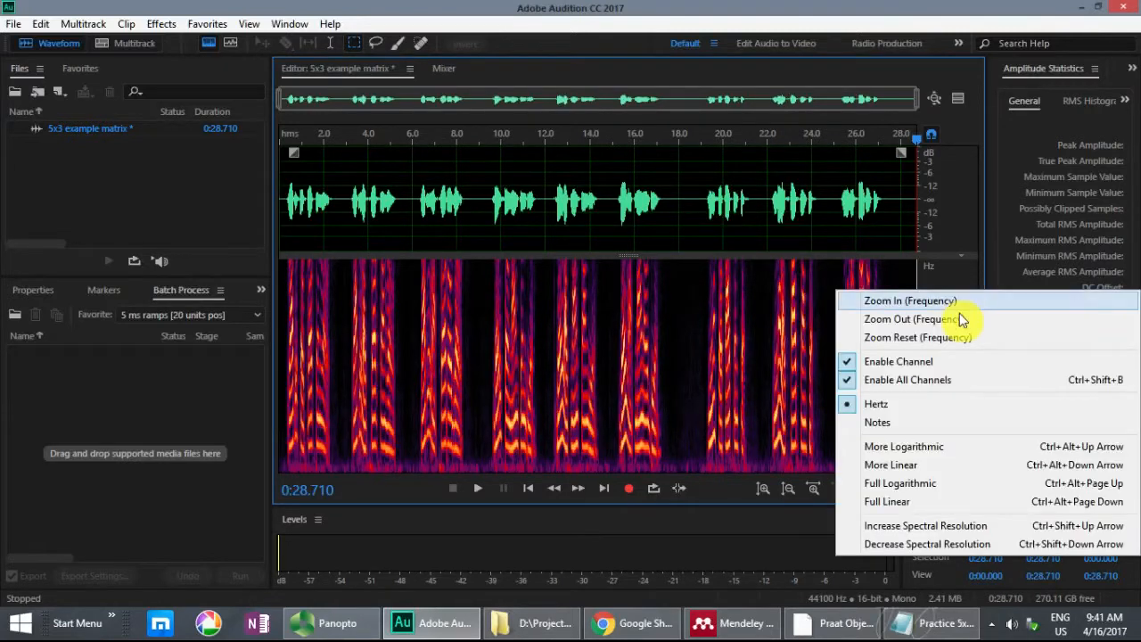
pyautogui.click(959, 450)
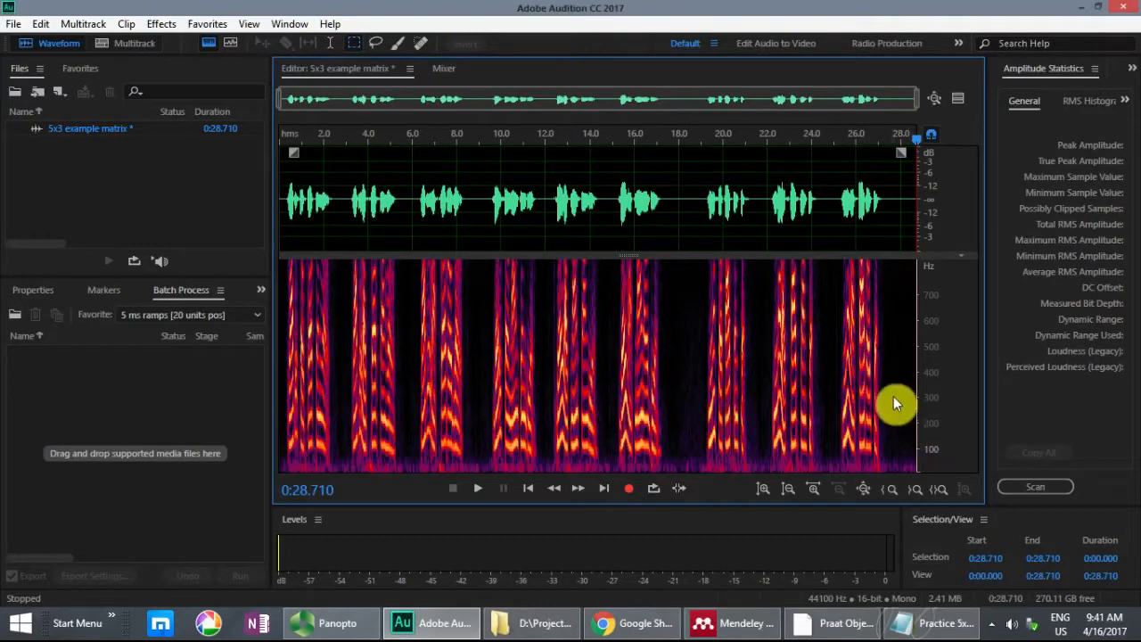
# Step: Compare coarser and finer spectral resolutions up to 8192 around the 1-second point of the first sentence, and return to 2048
pyautogui.click(304, 191)
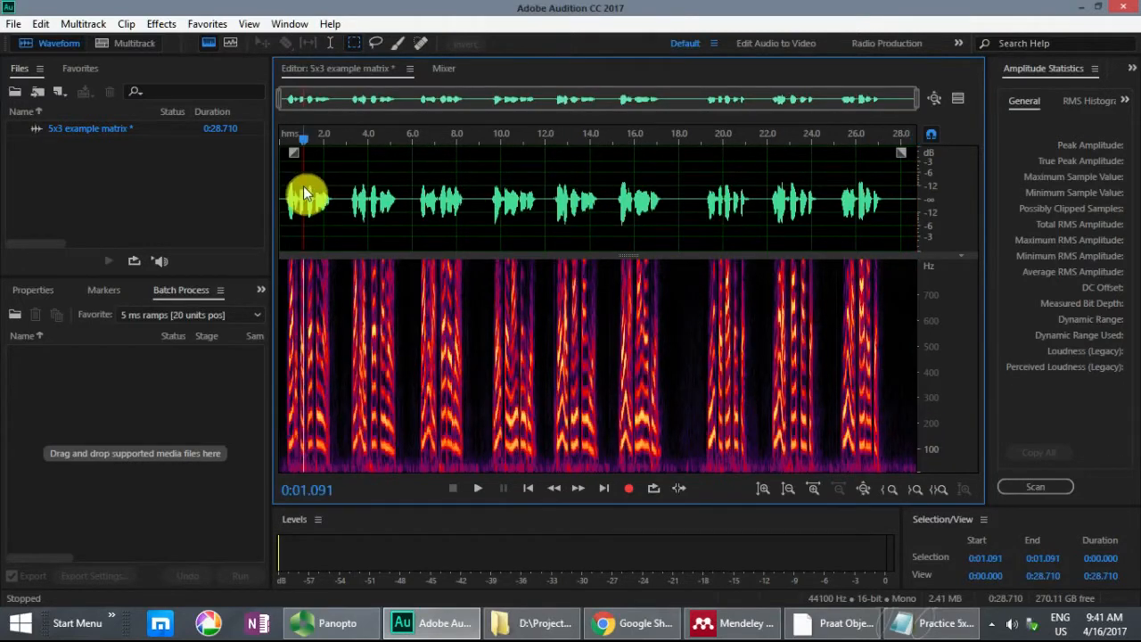
pyautogui.scroll(10, 303, 191)
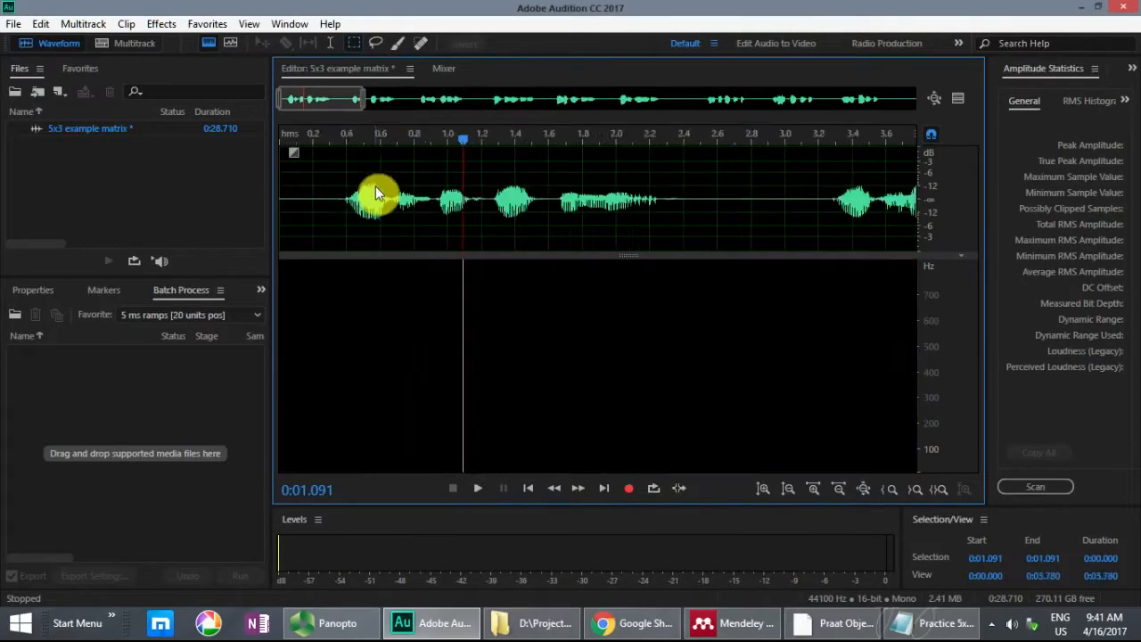
pyautogui.scroll(3, 540, 187)
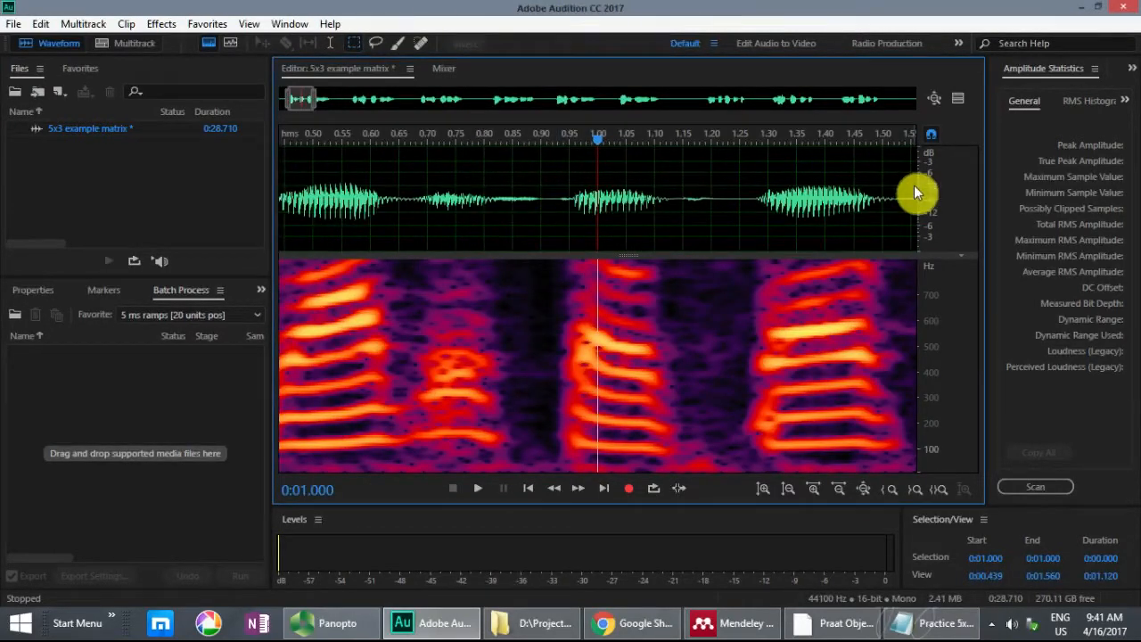
pyautogui.rightClick(961, 310)
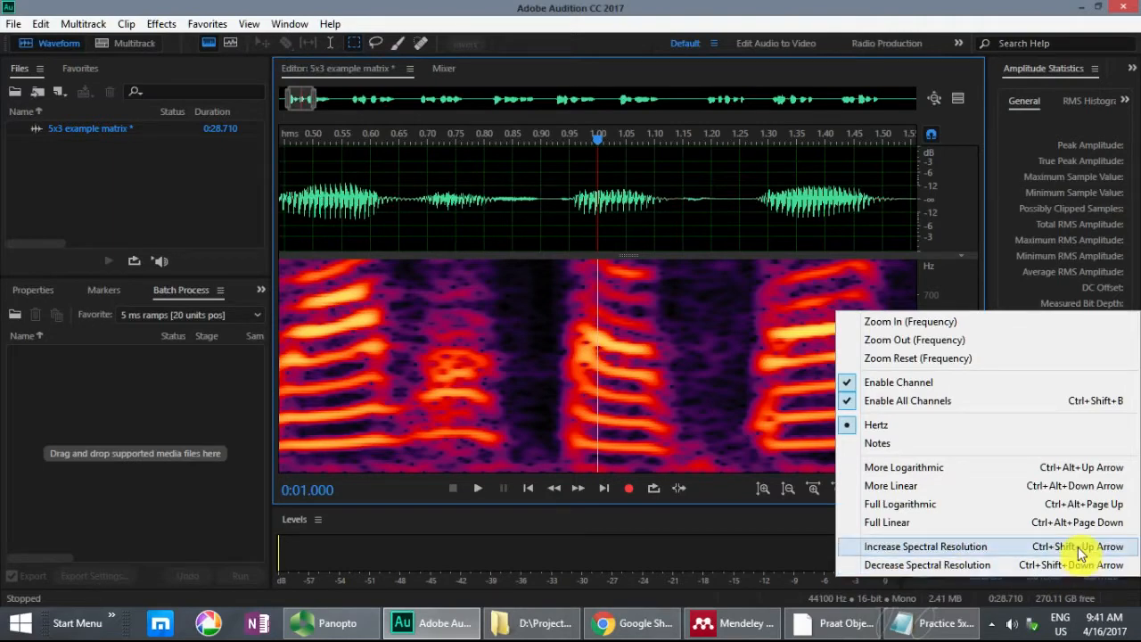
pyautogui.click(961, 277)
pyautogui.hotkey('ctrl', 'shift', 'Up')
pyautogui.hotkey('ctrl', 'shift', 'Up')
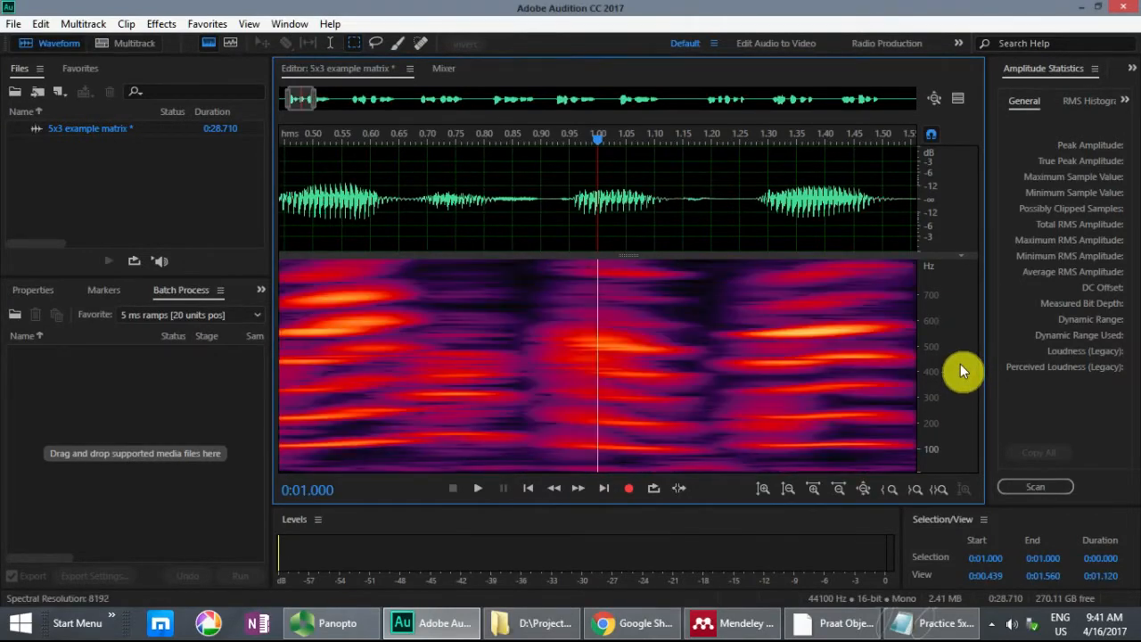
pyautogui.hotkey('ctrl', 'shift', 'Down')
pyautogui.hotkey('ctrl', 'shift', 'Down')
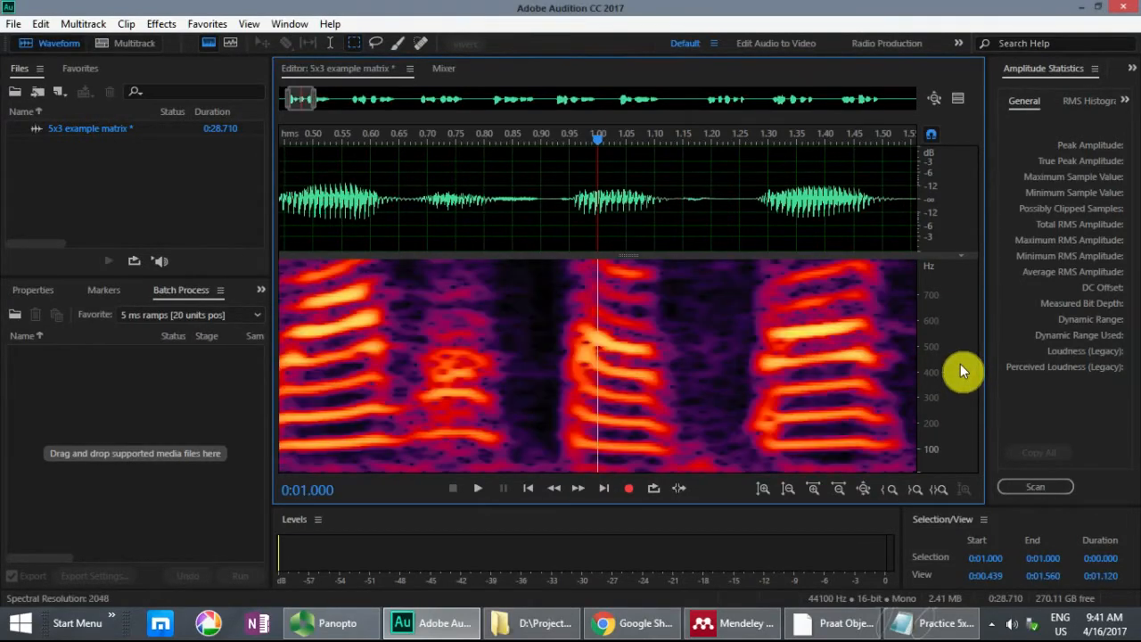
pyautogui.hotkey('ctrl', 'shift', 'Down')
pyautogui.hotkey('ctrl', 'shift', 'Up')
pyautogui.hotkey('ctrl', 'shift', 'Up')
pyautogui.hotkey('ctrl', 'shift', 'Up')
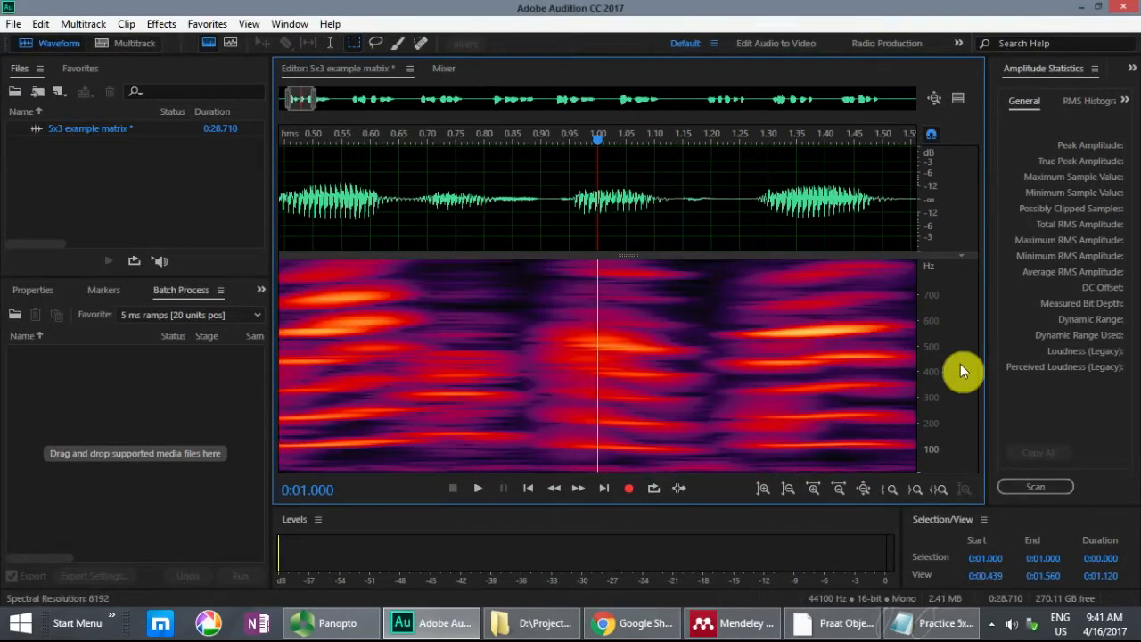
pyautogui.hotkey('ctrl', 'shift', 'Down')
pyautogui.hotkey('ctrl', 'shift', 'Down')
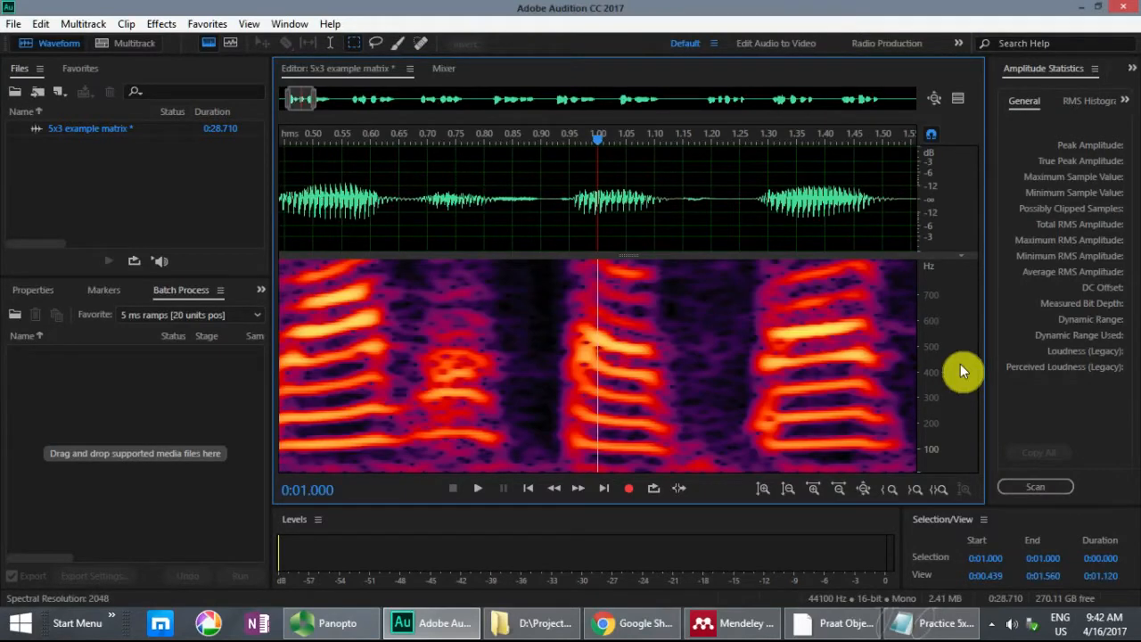
pyautogui.hotkey('ctrl', 'shift', 'Down')
pyautogui.hotkey('ctrl', 'shift', 'Up')
# Step: Look up the subclip command in the keyboard shortcuts by searching for "subclip"
pyautogui.click(41, 24)
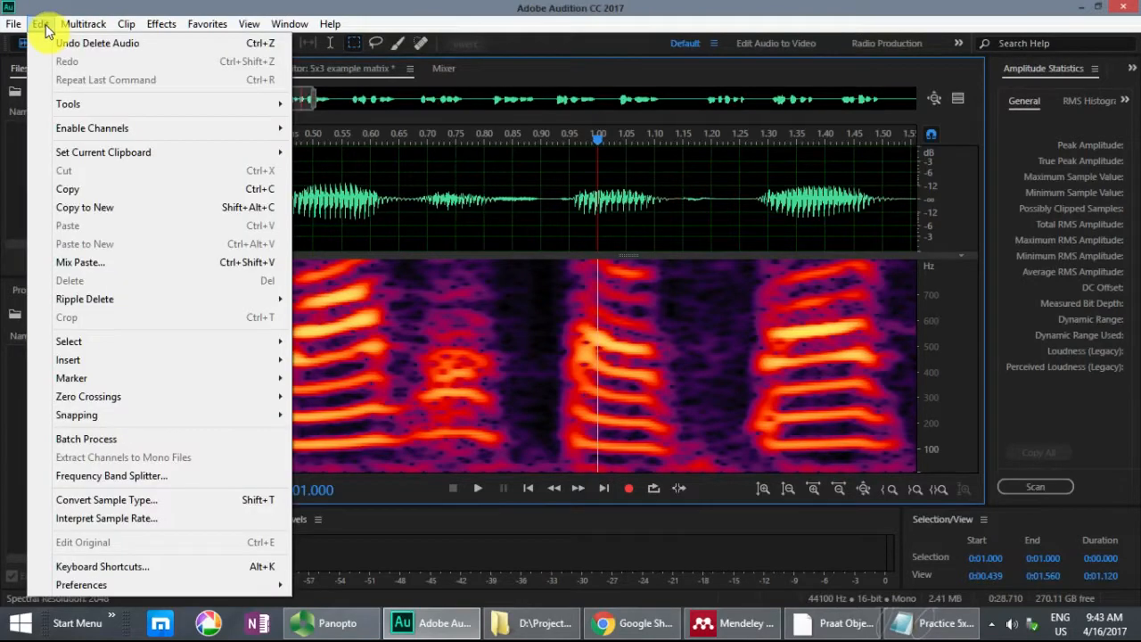
pyautogui.click(98, 571)
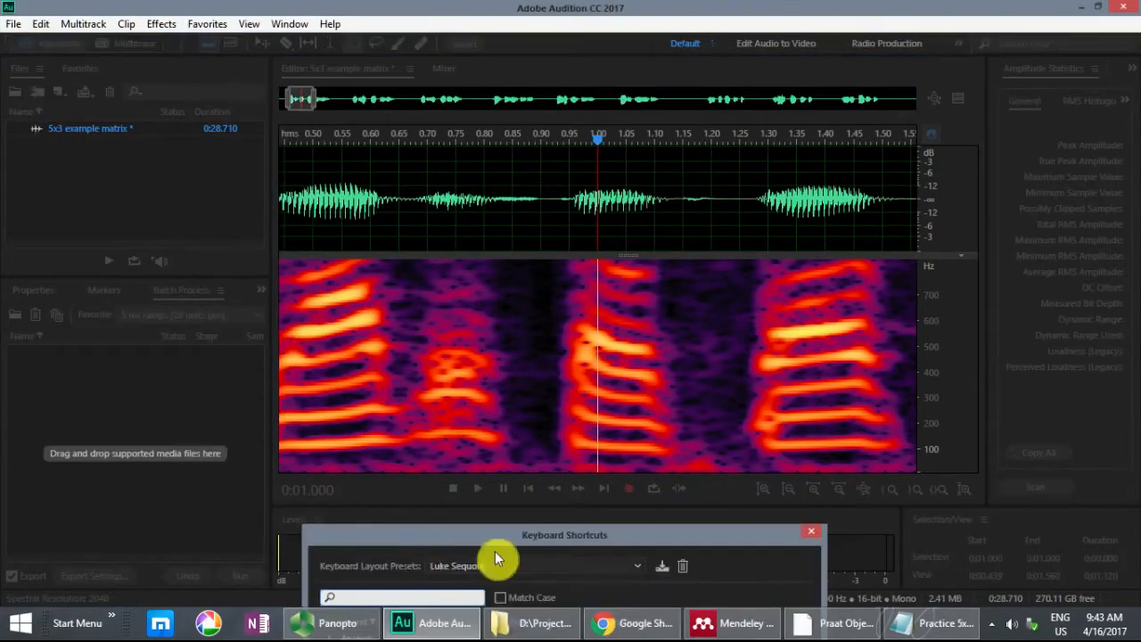
pyautogui.moveTo(522, 540); pyautogui.dragTo(515, 120)
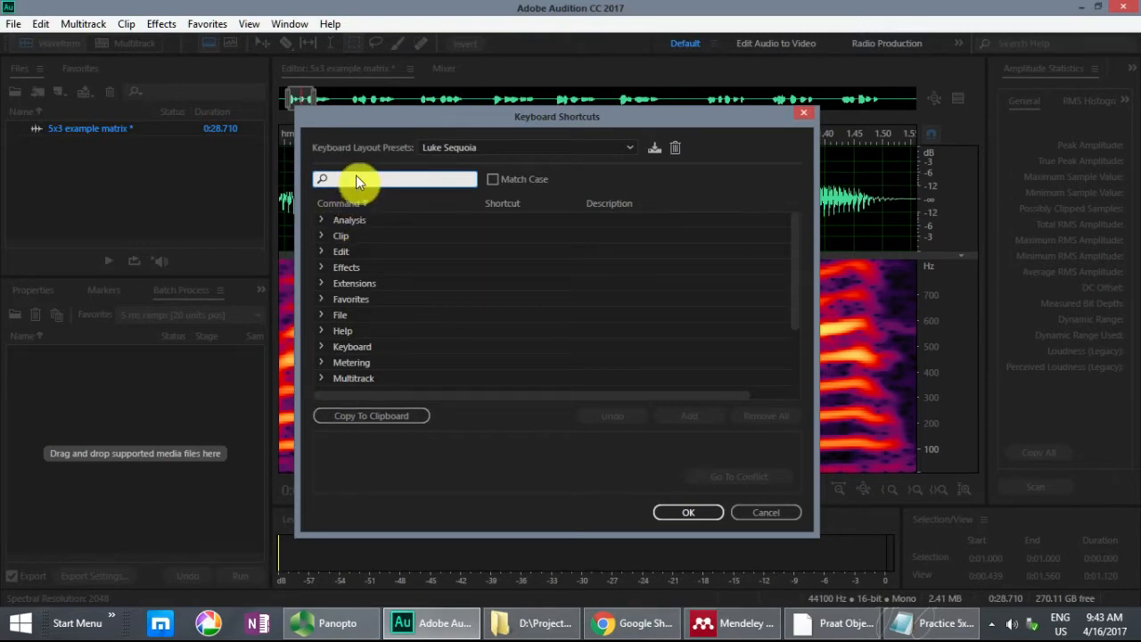
pyautogui.moveTo(366, 124); pyautogui.dragTo(380, 124)
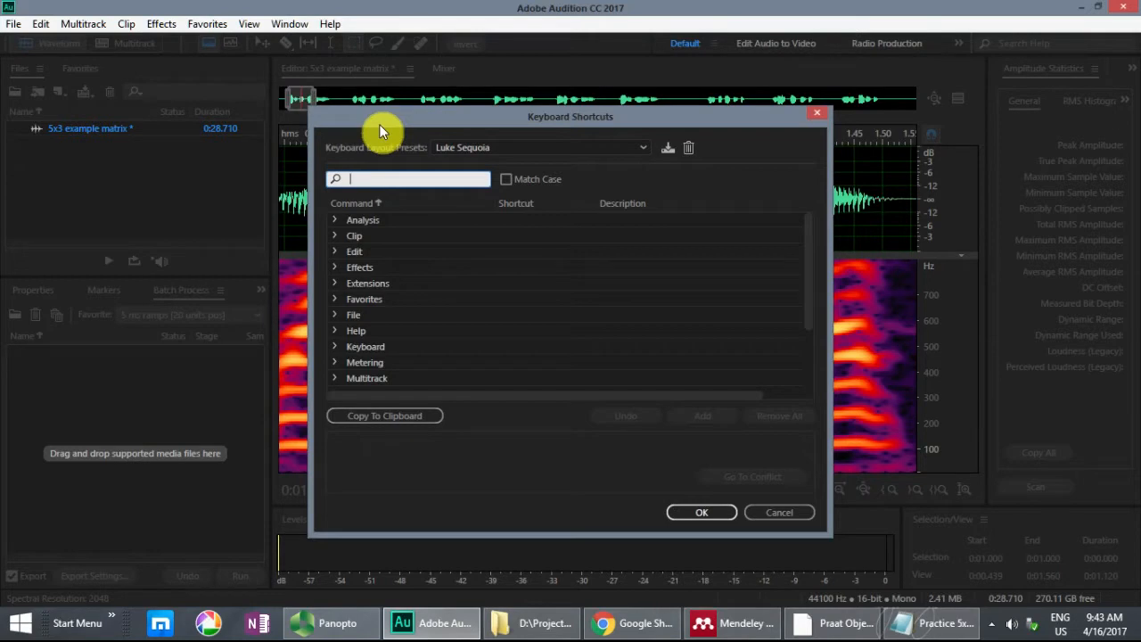
pyautogui.write('subclip')
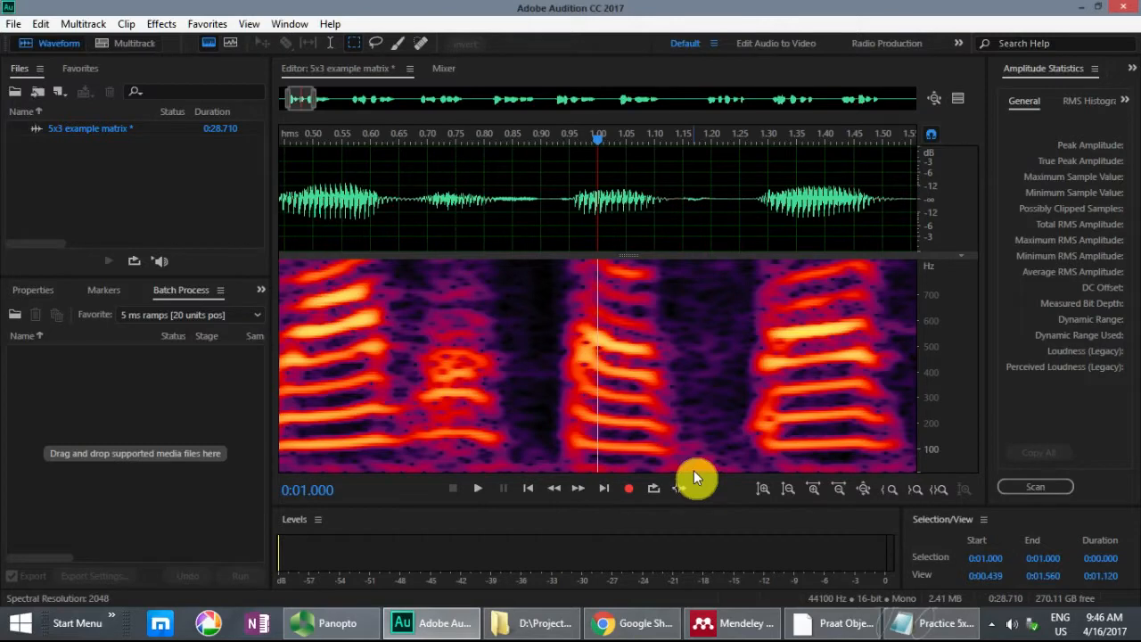
# Step: Show the full length of the recording to review all nine sentences, and clear any selection
pyautogui.click(335, 163)
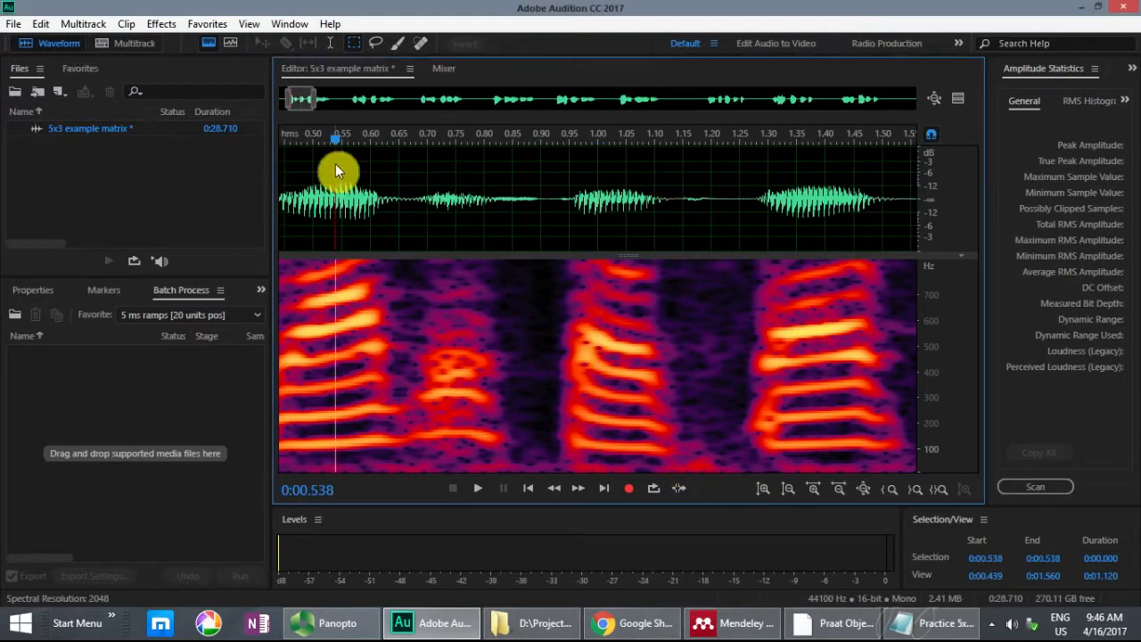
pyautogui.press('\\')
pyautogui.moveTo(293, 182); pyautogui.dragTo(870, 156)
pyautogui.click(307, 172)
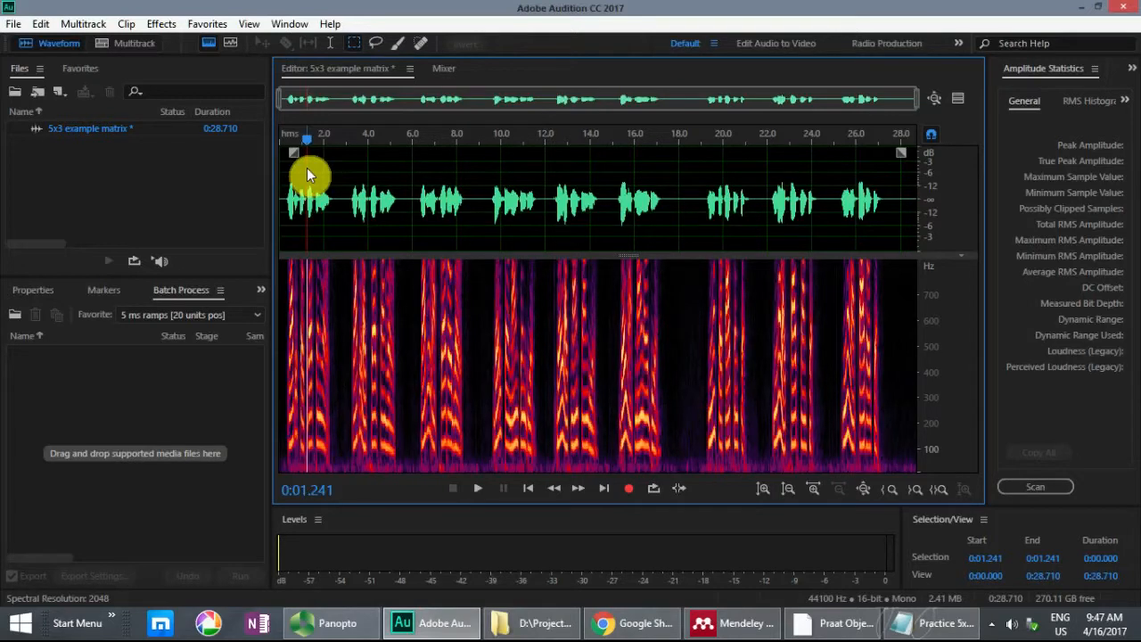
pyautogui.click(305, 182)
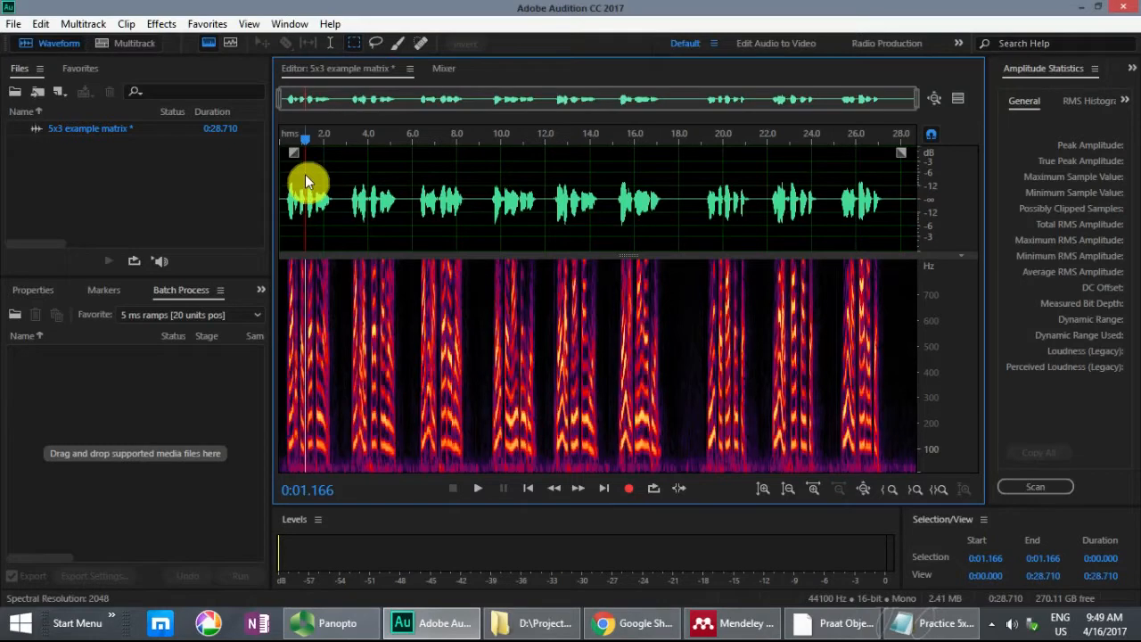
# Step: Compare the first target sentence in the Practice 5x3 matrix text file with the nine recorded sentences, and return to Audition
pyautogui.click(940, 623)
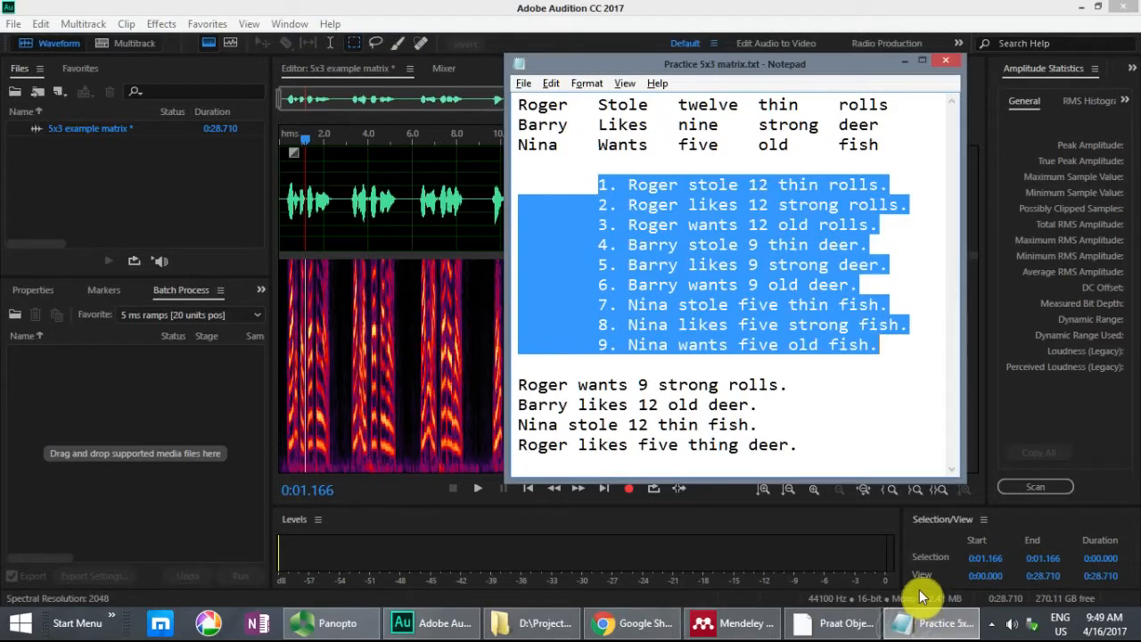
pyautogui.click(819, 450)
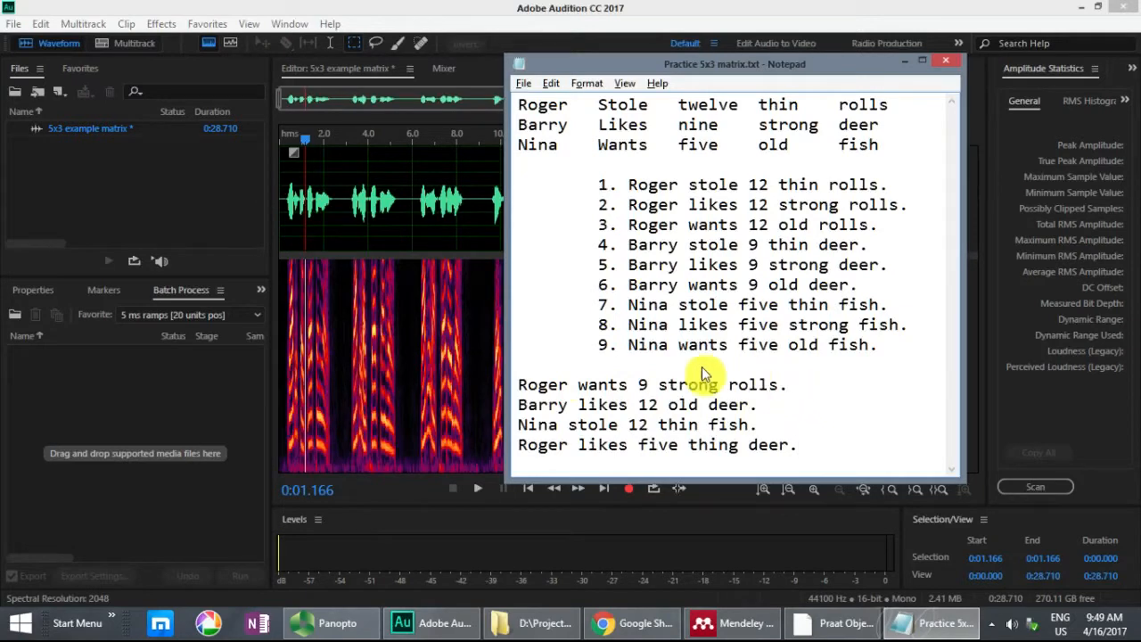
pyautogui.moveTo(527, 387); pyautogui.dragTo(785, 387)
pyautogui.click(647, 392)
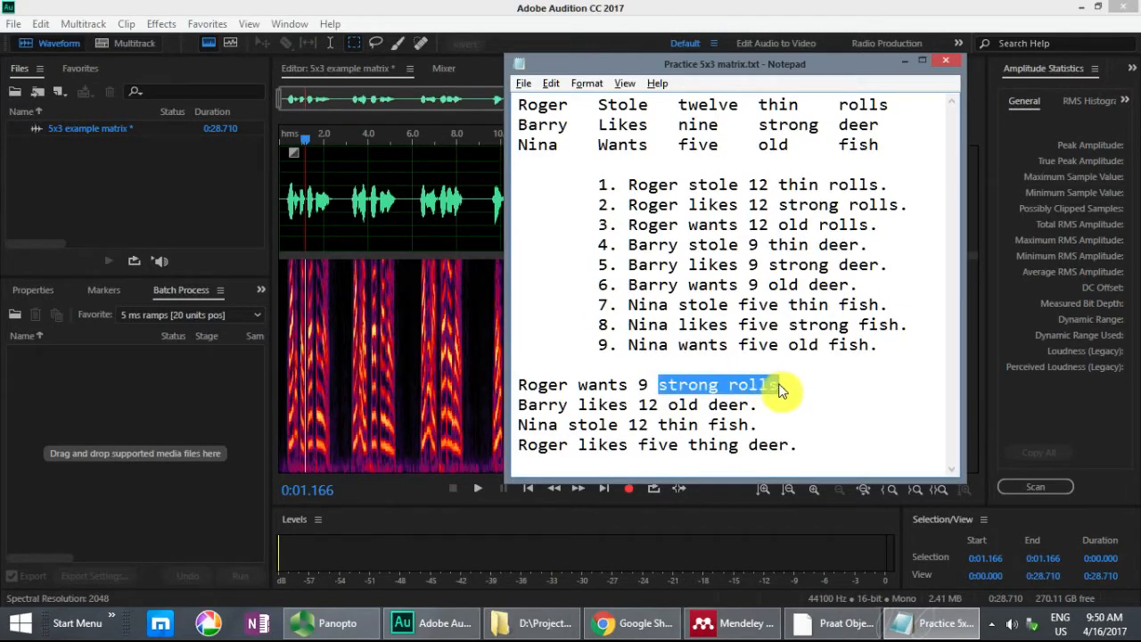
pyautogui.click(689, 224)
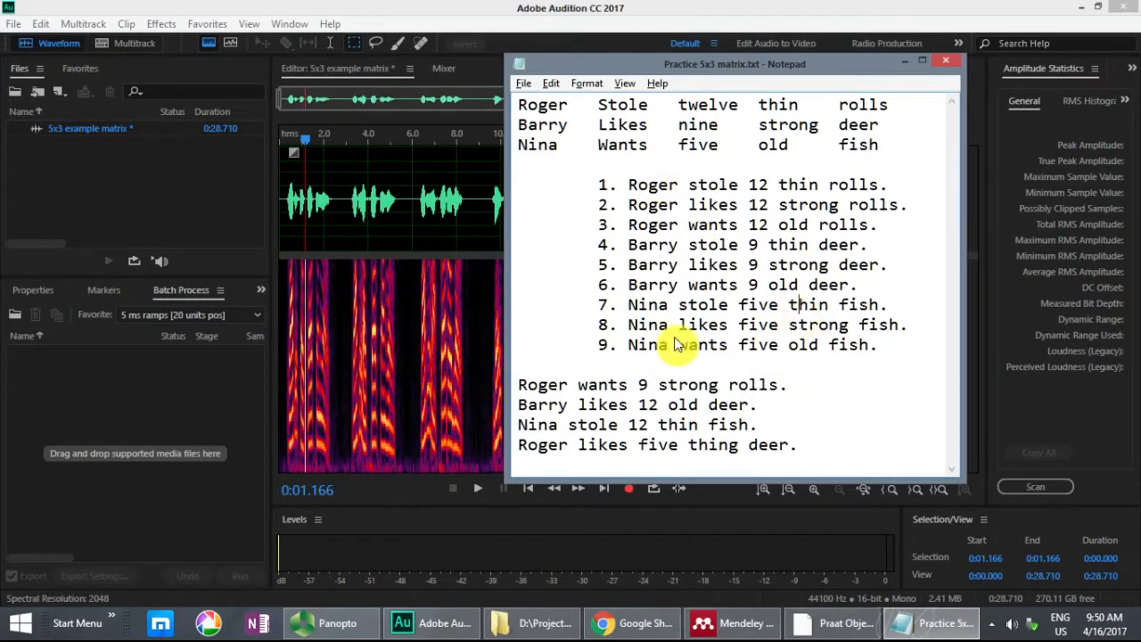
pyautogui.click(780, 205)
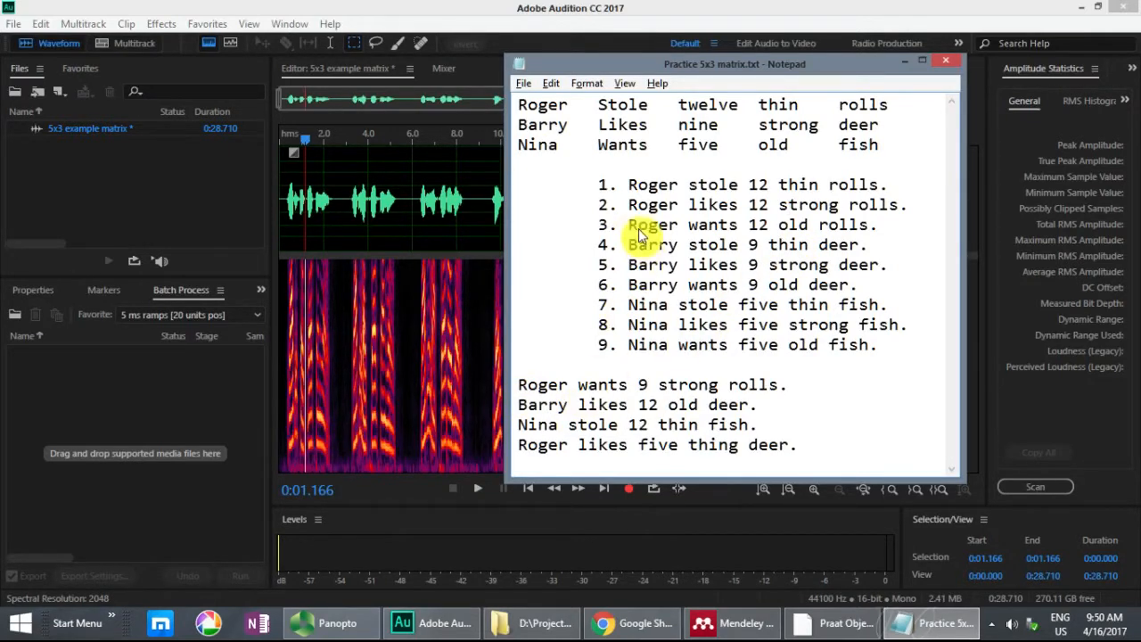
pyautogui.click(593, 9)
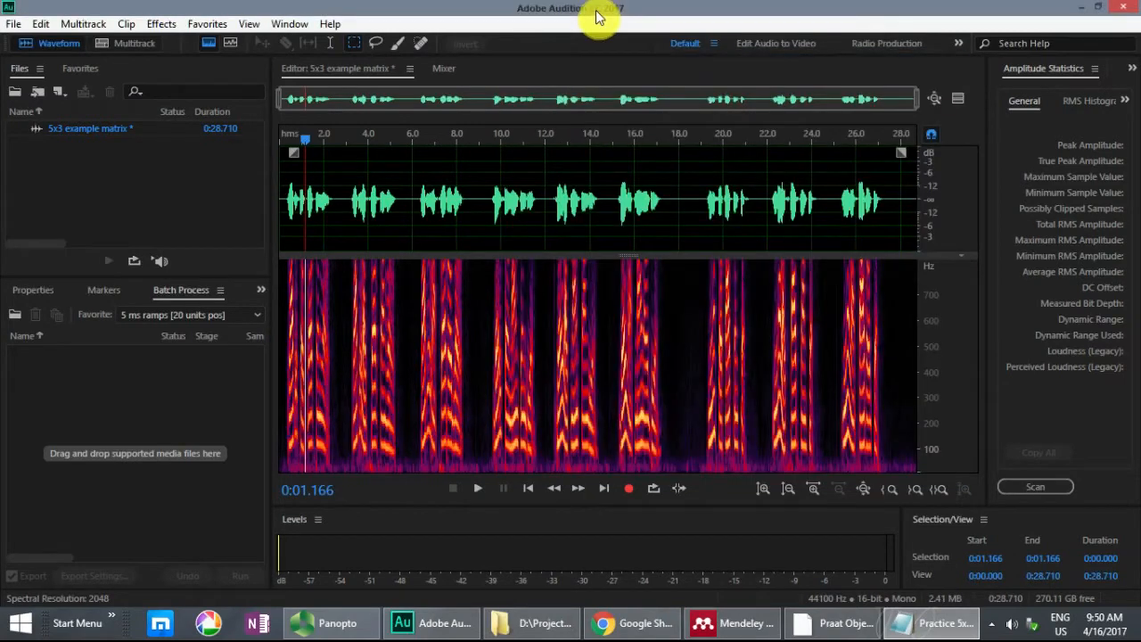
# Step: Zoom the waveform to the third sentence, from about 6.28 to 8.62 seconds, and place the playhead just before its first word
pyautogui.click(419, 186)
pyautogui.moveTo(424, 185); pyautogui.dragTo(471, 185)
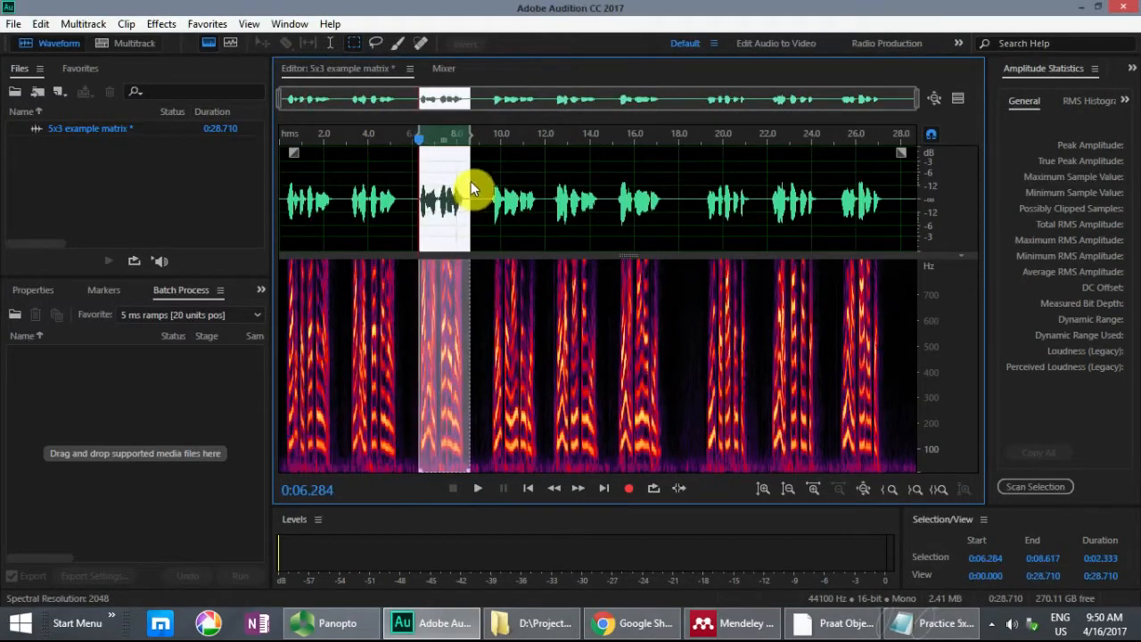
pyautogui.press('\\')
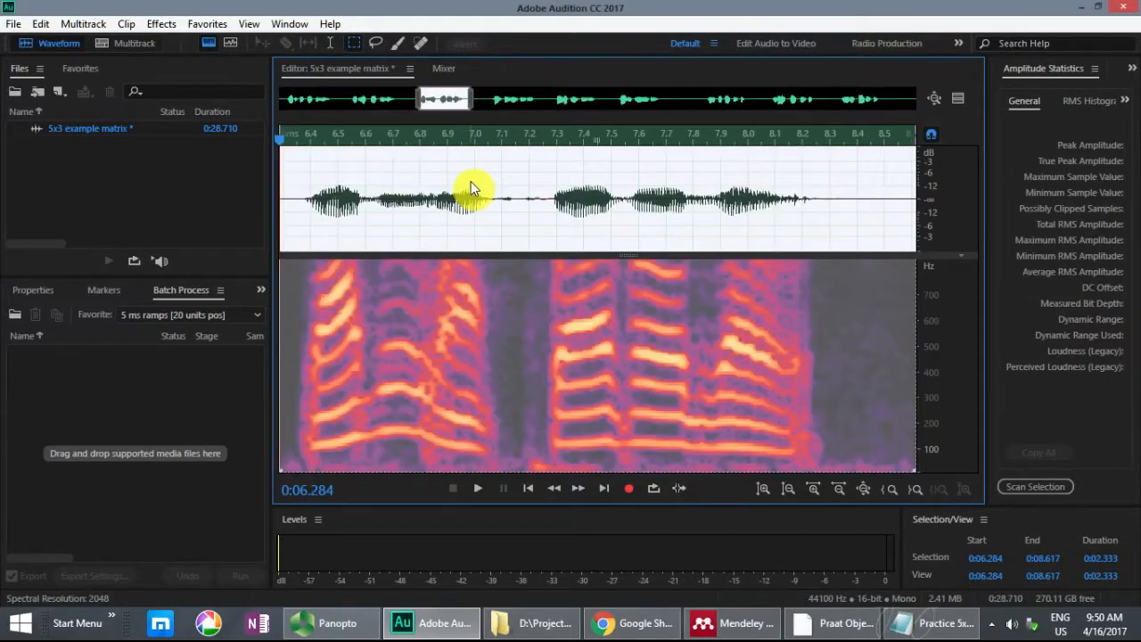
pyautogui.click(299, 176)
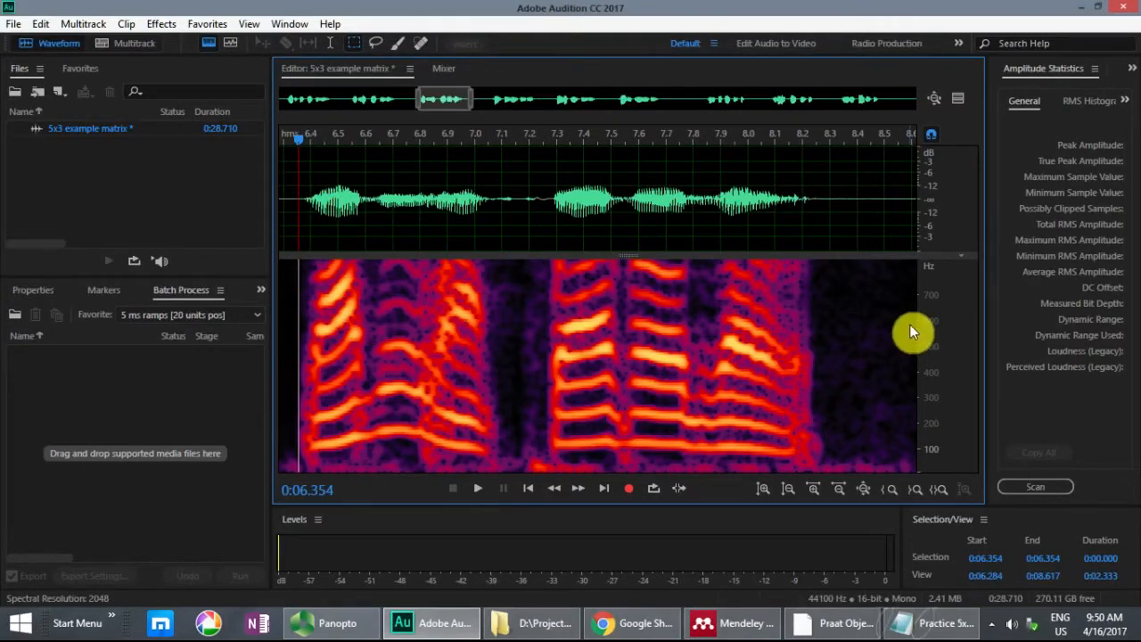
# Step: Check the third sentence in the text file, and play its recording from about 6.35 seconds
pyautogui.hotkey('alt', 'Tab')
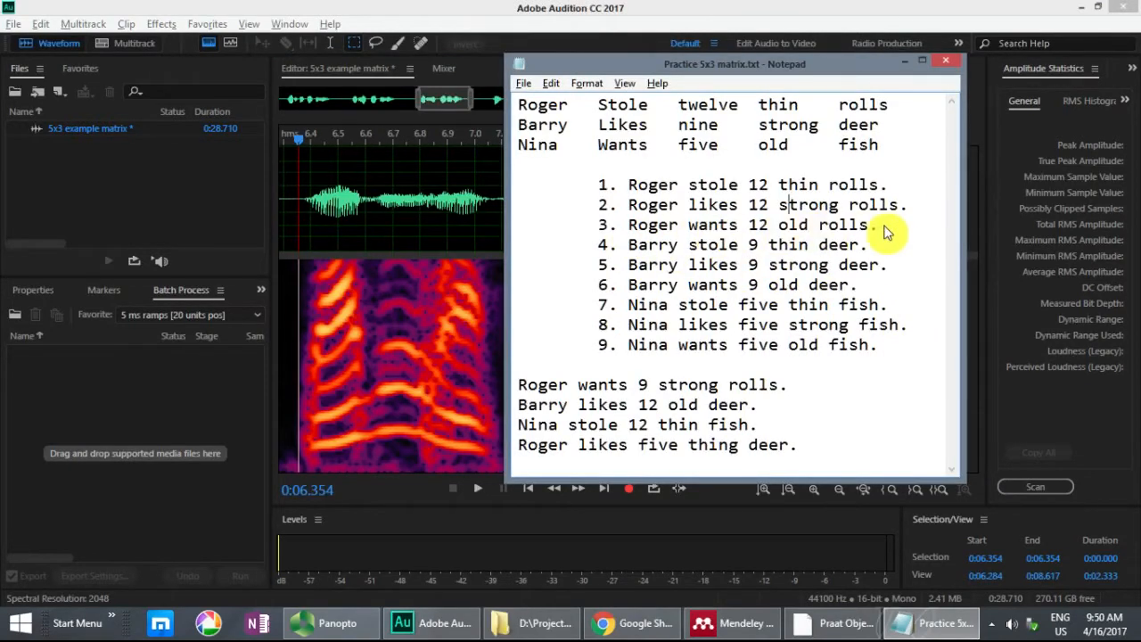
pyautogui.hotkey('alt', 'Tab')
pyautogui.click(298, 177)
pyautogui.press('space')
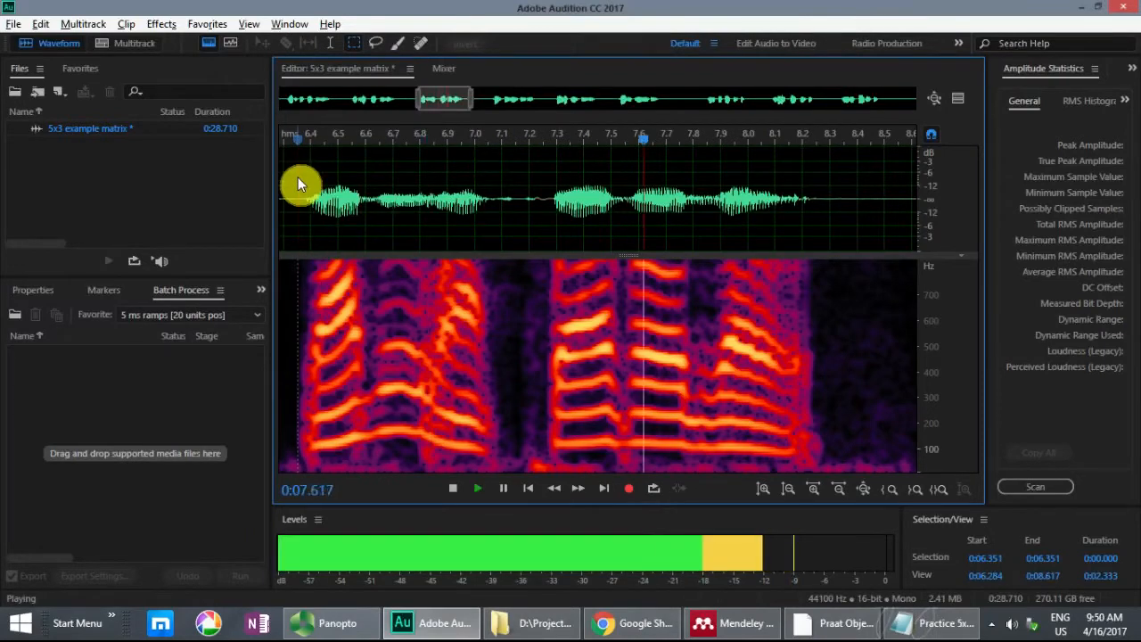
pyautogui.press('space')
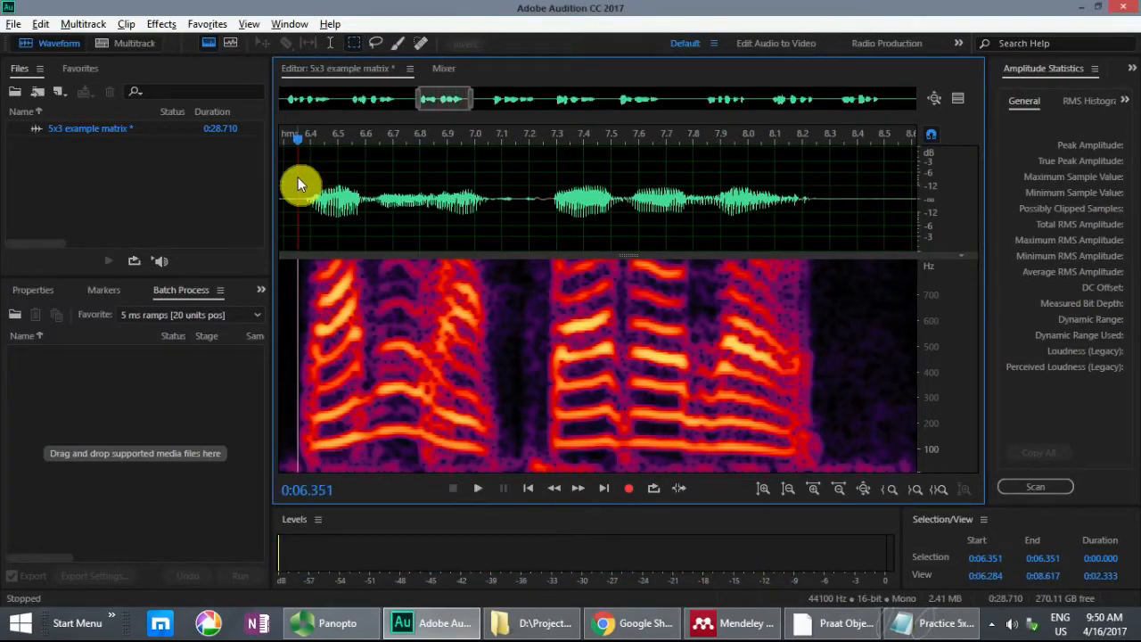
# Step: Select the third sentence's first word and the start of "wants", from about 6.345 to 6.938 seconds, and play the selection
pyautogui.moveTo(296, 176); pyautogui.dragTo(399, 208)
pyautogui.press('space')
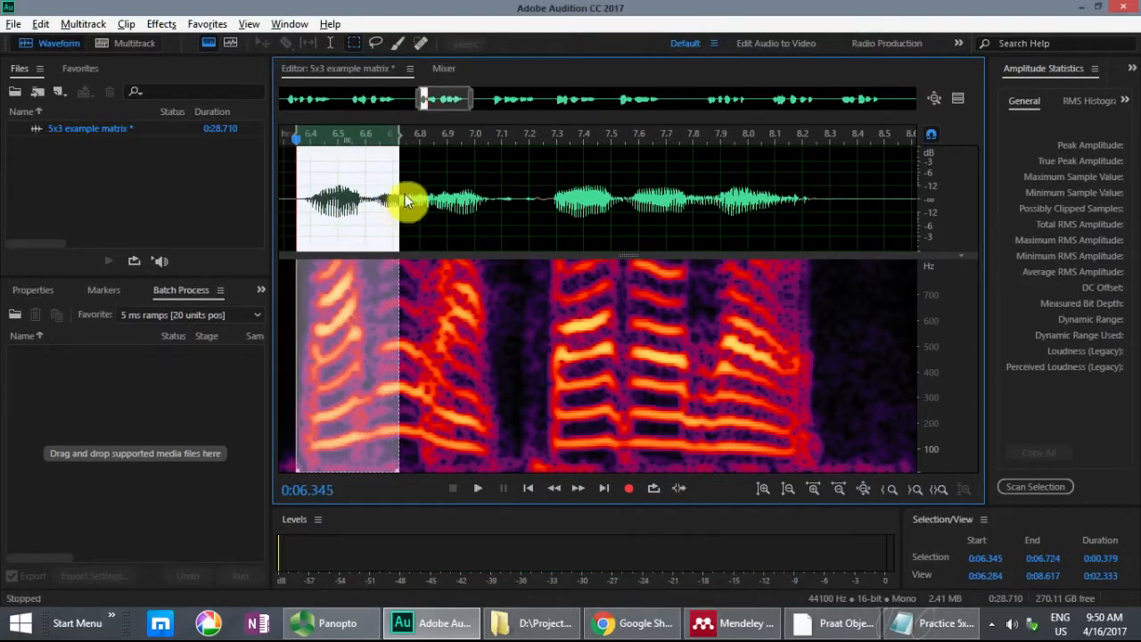
pyautogui.moveTo(401, 147); pyautogui.dragTo(463, 147)
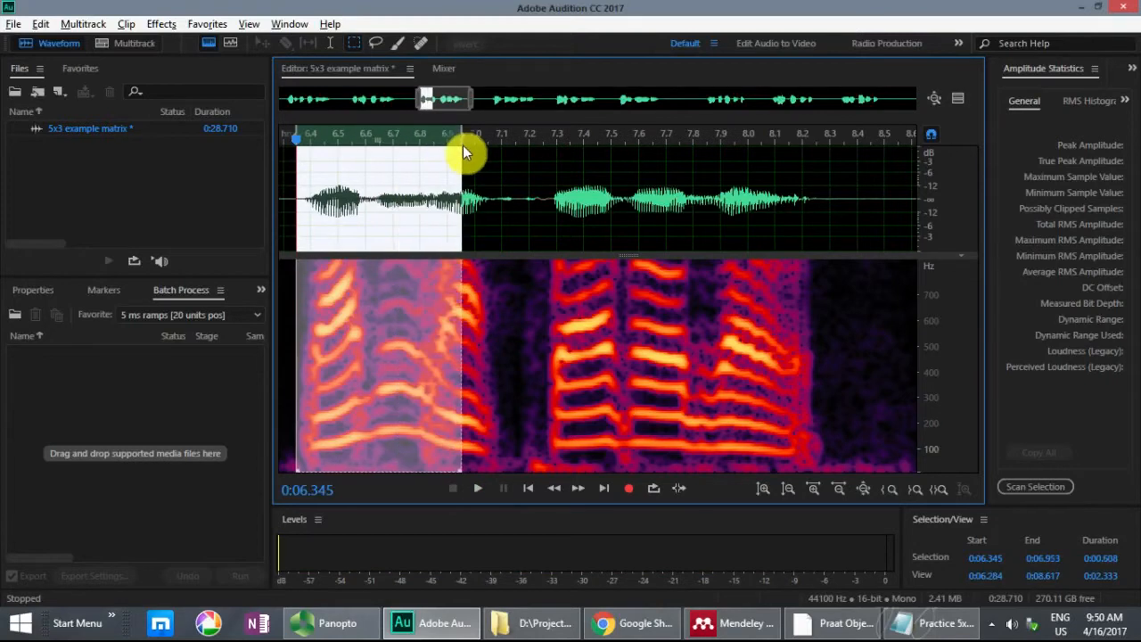
pyautogui.press('space')
pyautogui.moveTo(462, 138)
pyautogui.mouseDown()
pyautogui.moveTo(424, 139)
pyautogui.moveTo(455, 135)
pyautogui.mouseUp()
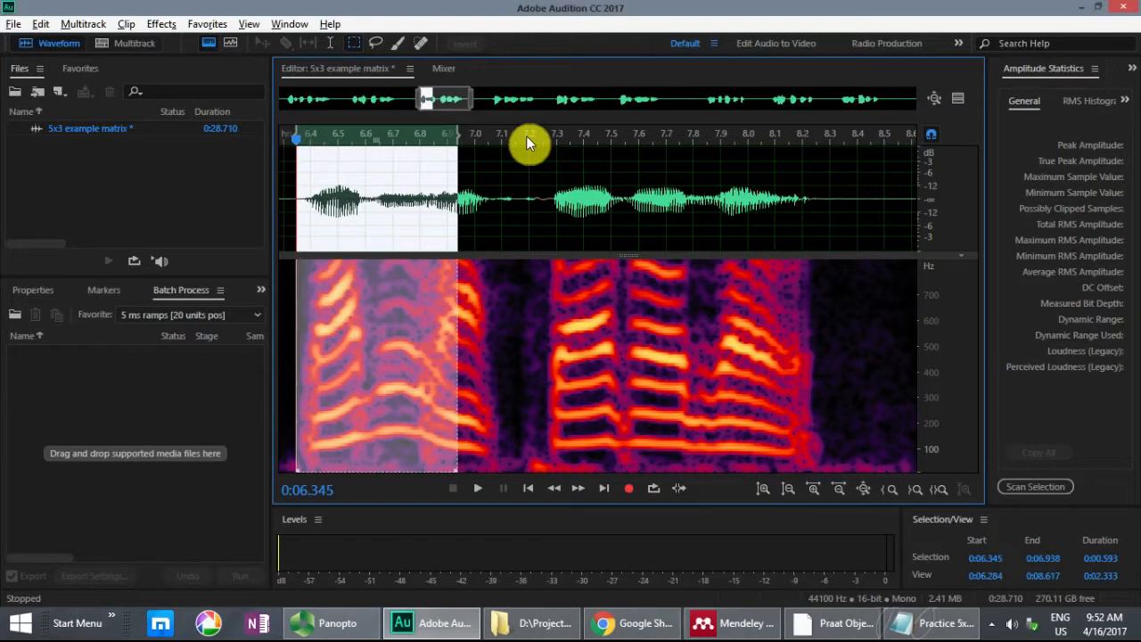
pyautogui.press('space')
# Step: Inspect the selection's edges, fine-tune its start at about 6.345 seconds, and mark the selected range as a subclip
pyautogui.scroll(3, 461, 158)
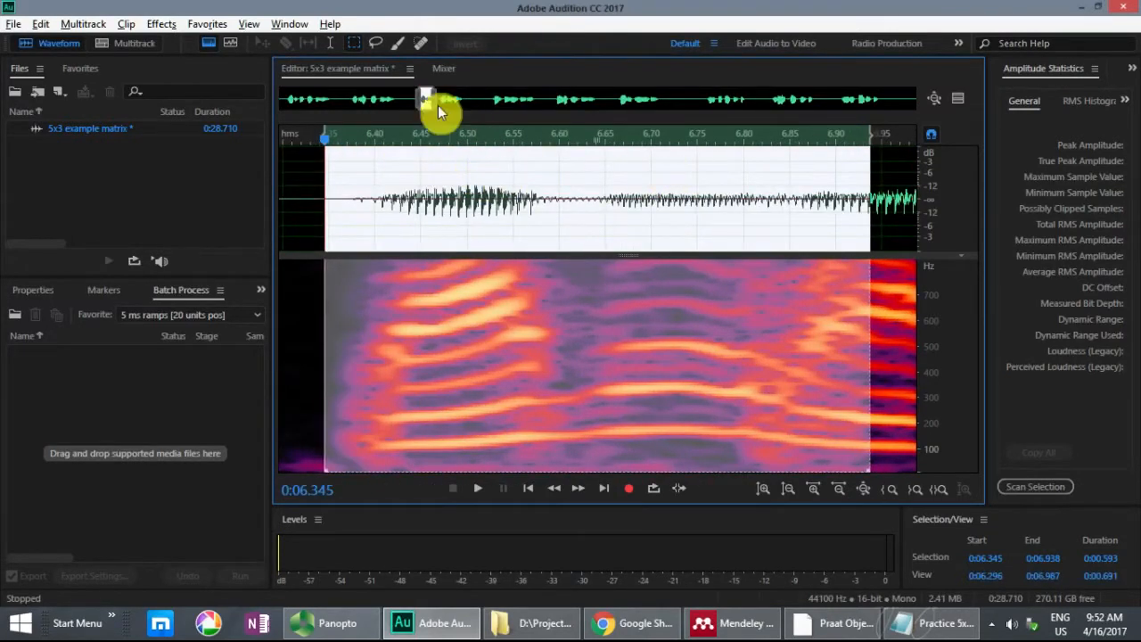
pyautogui.hscroll(3, 571, 236)
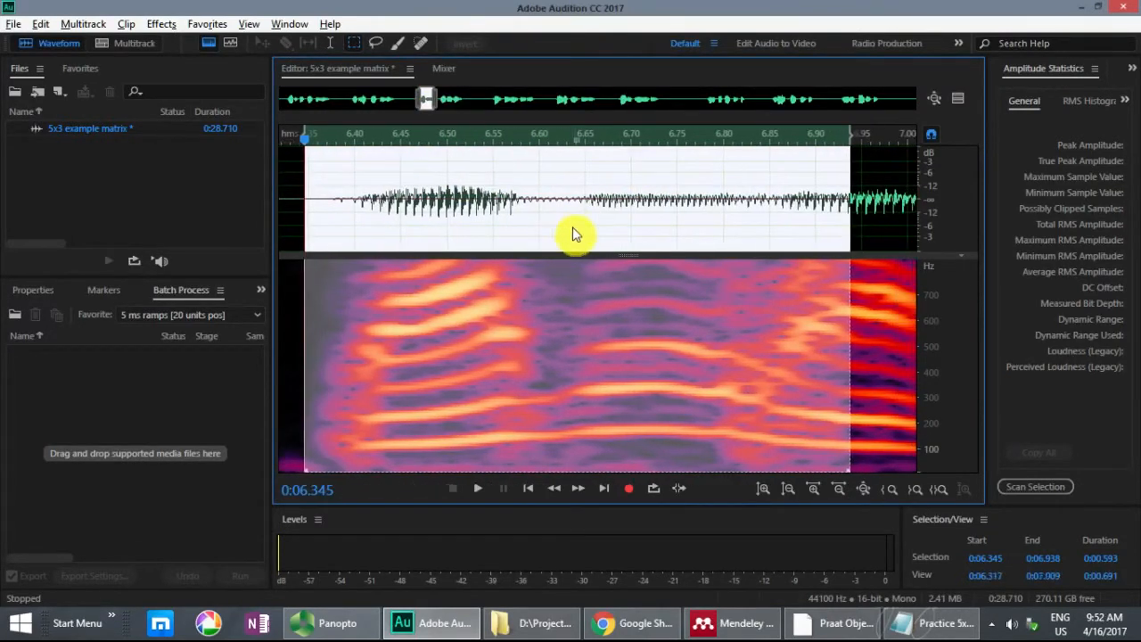
pyautogui.hscroll(6, 588, 251)
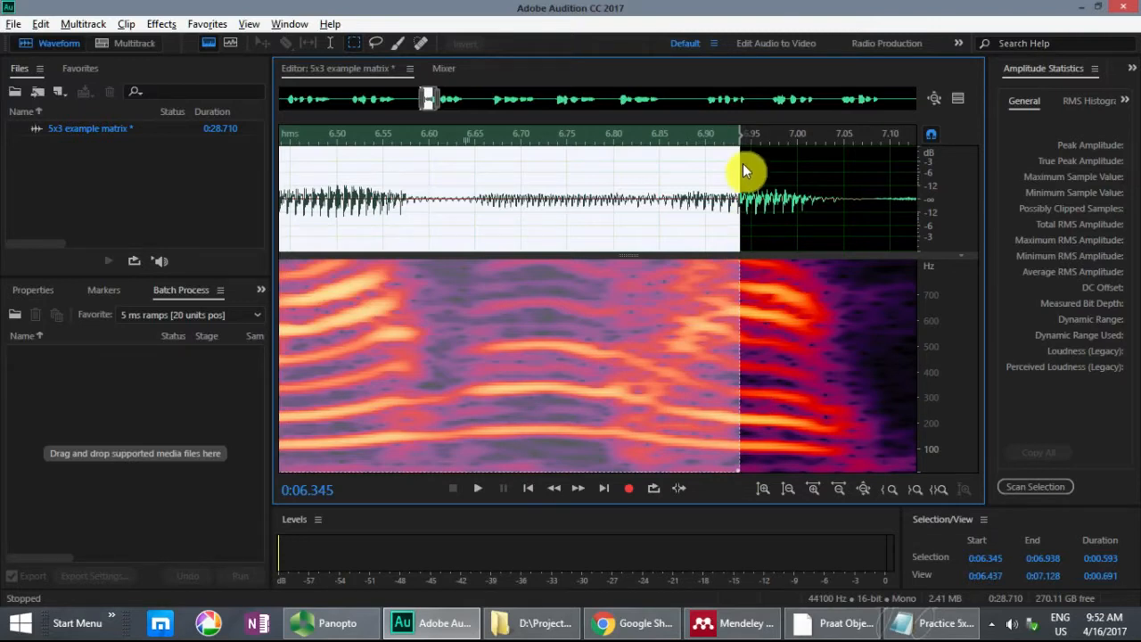
pyautogui.scroll(-2, 705, 168)
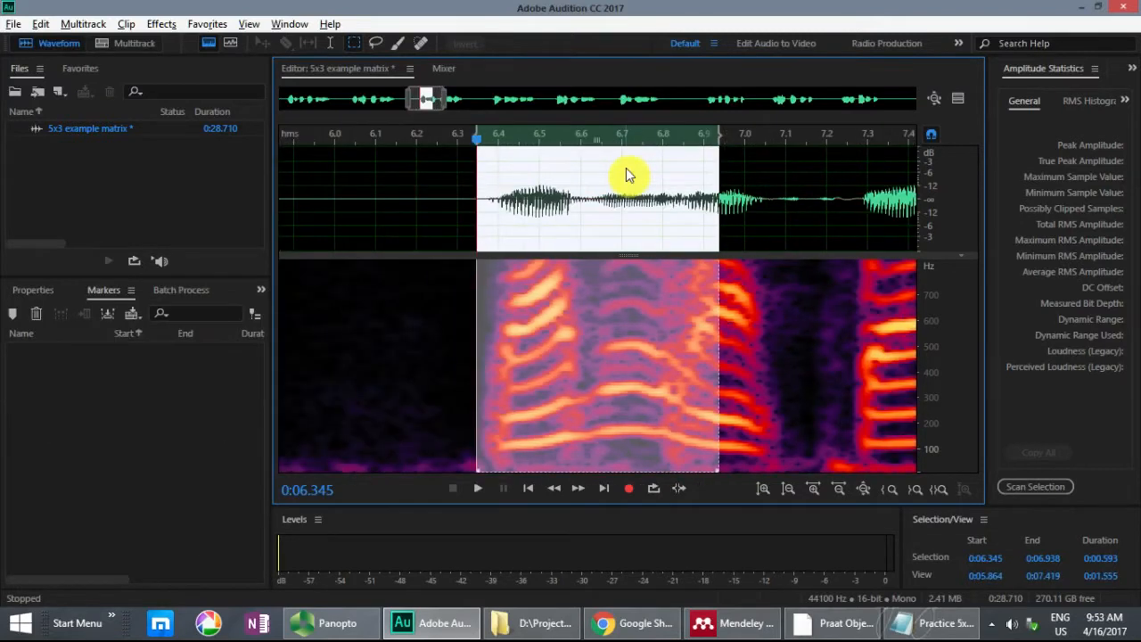
pyautogui.moveTo(477, 134)
pyautogui.mouseDown()
pyautogui.moveTo(437, 132)
pyautogui.moveTo(553, 142)
pyautogui.moveTo(479, 139)
pyautogui.mouseUp()
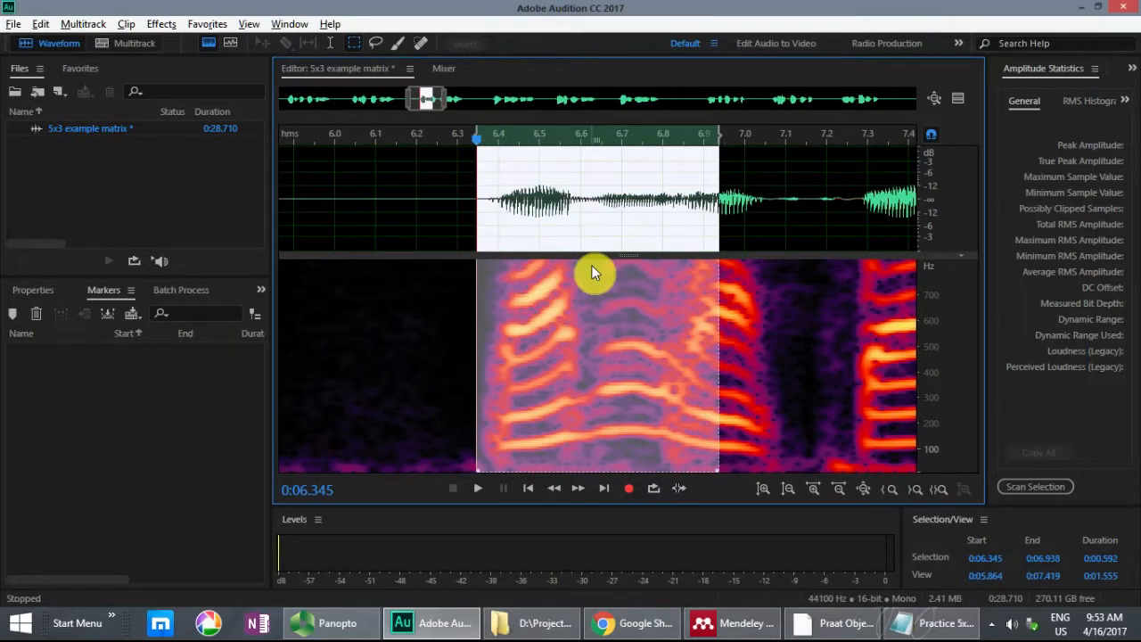
pyautogui.press('m')
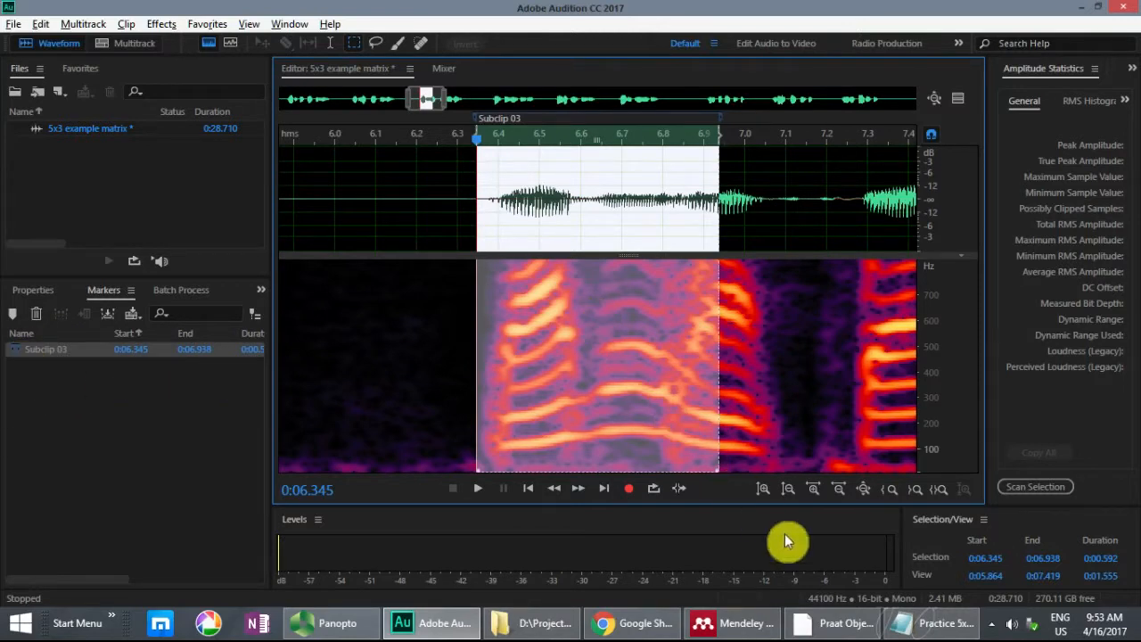
# Step: Highlight sentence 6 in the text file to compare its "wants 9" transition with the target sentences, and return to Audition
pyautogui.click(927, 627)
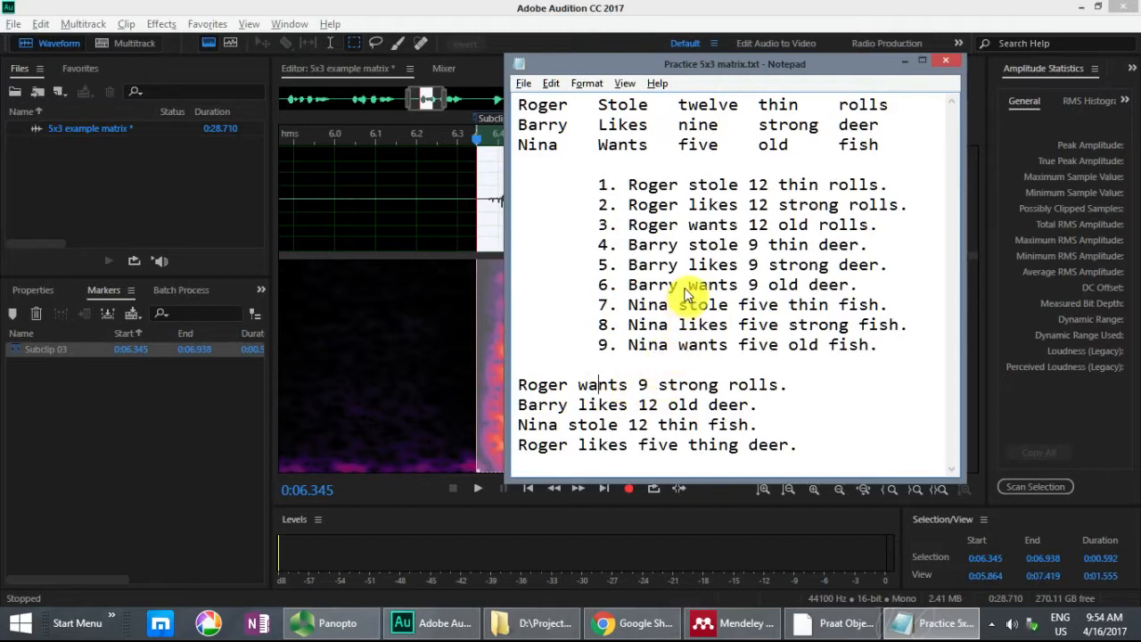
pyautogui.moveTo(601, 290); pyautogui.dragTo(847, 287)
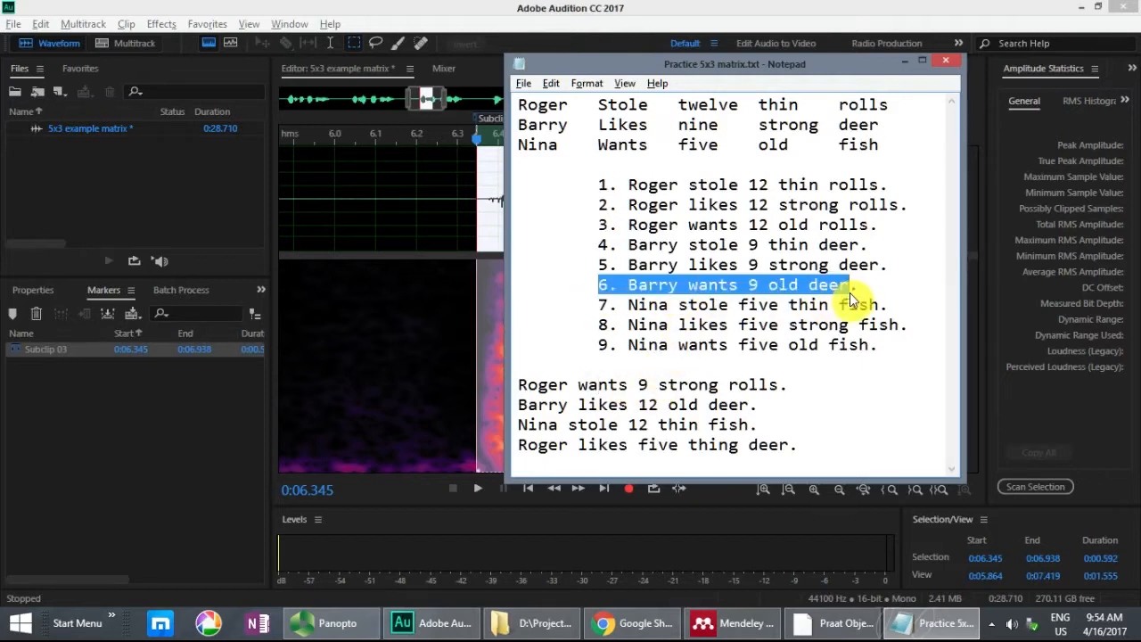
pyautogui.click(709, 407)
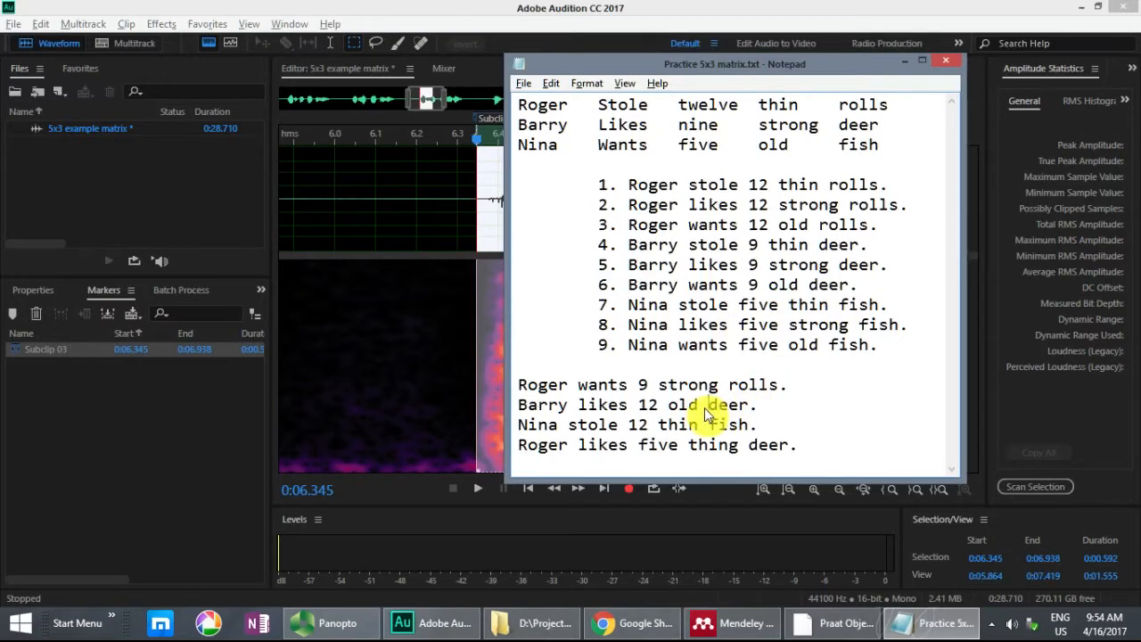
pyautogui.click(884, 22)
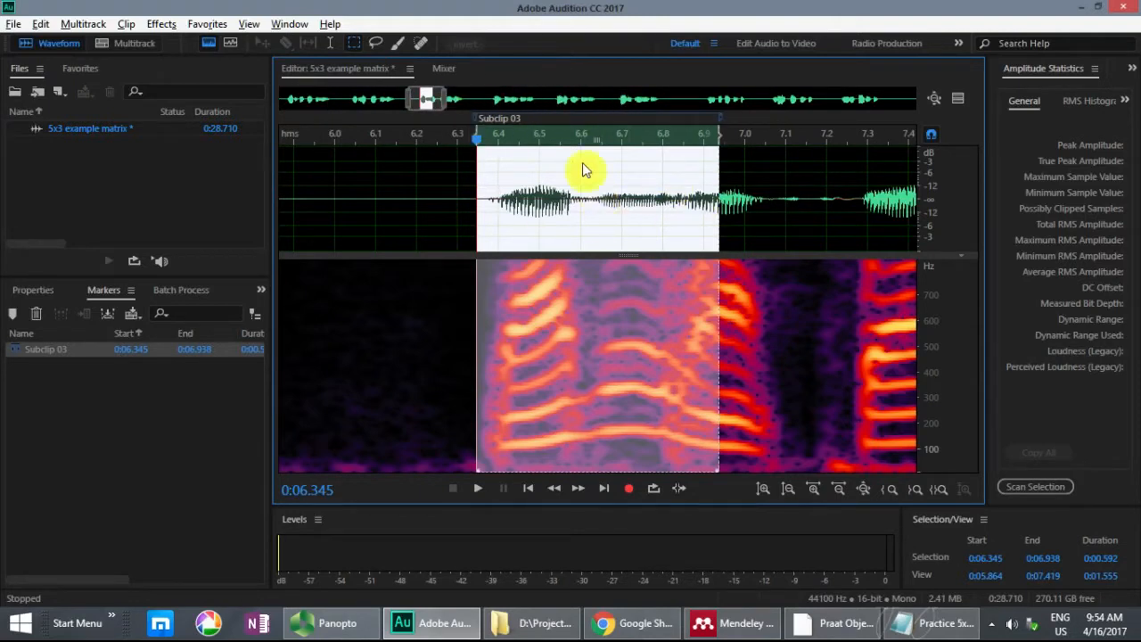
# Step: Inspect the waveform just before the end of the third sentence's marked segment, placing the playhead at about 6.915 seconds
pyautogui.click(687, 189)
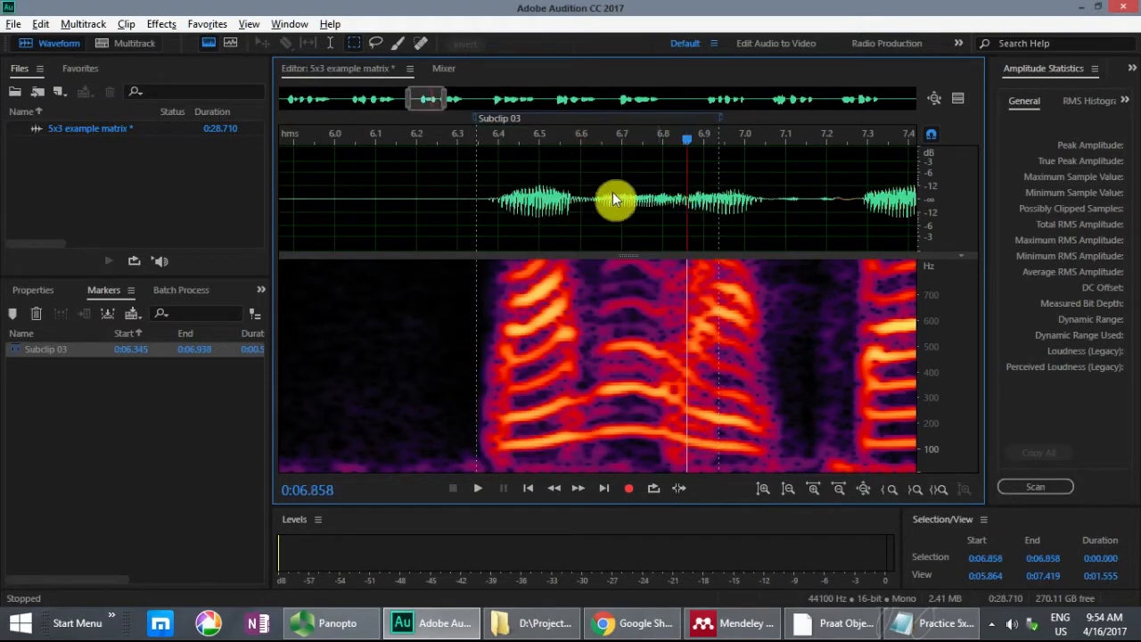
pyautogui.click(711, 192)
pyautogui.press('=')
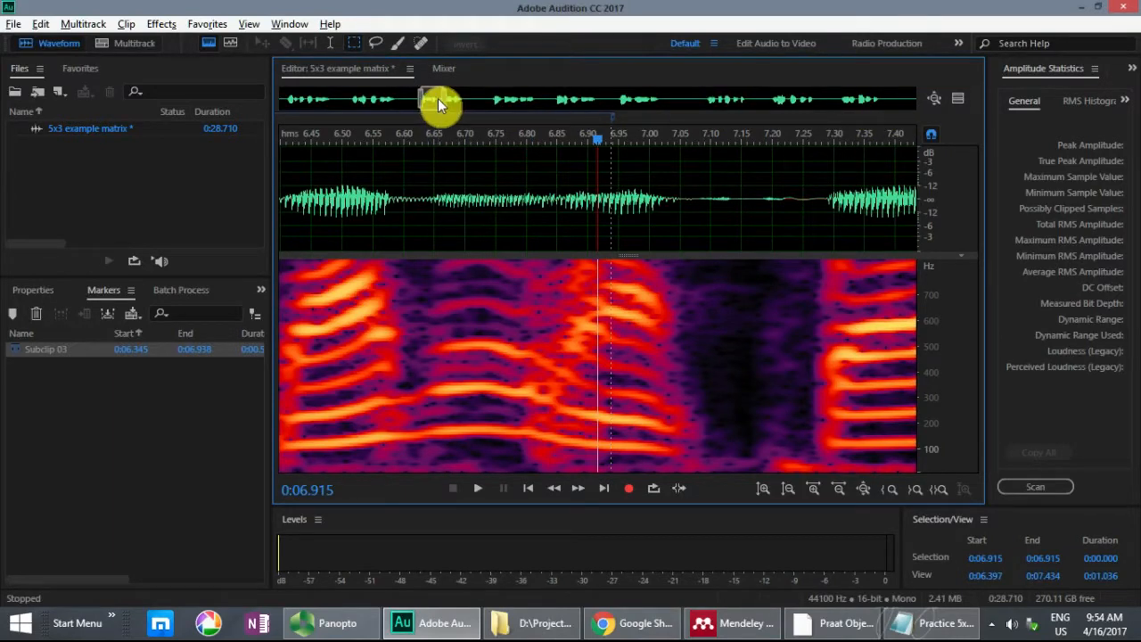
# Step: Locate sentence 6 in the recording and play it from about 15.300 seconds
pyautogui.moveTo(441, 98); pyautogui.dragTo(504, 103)
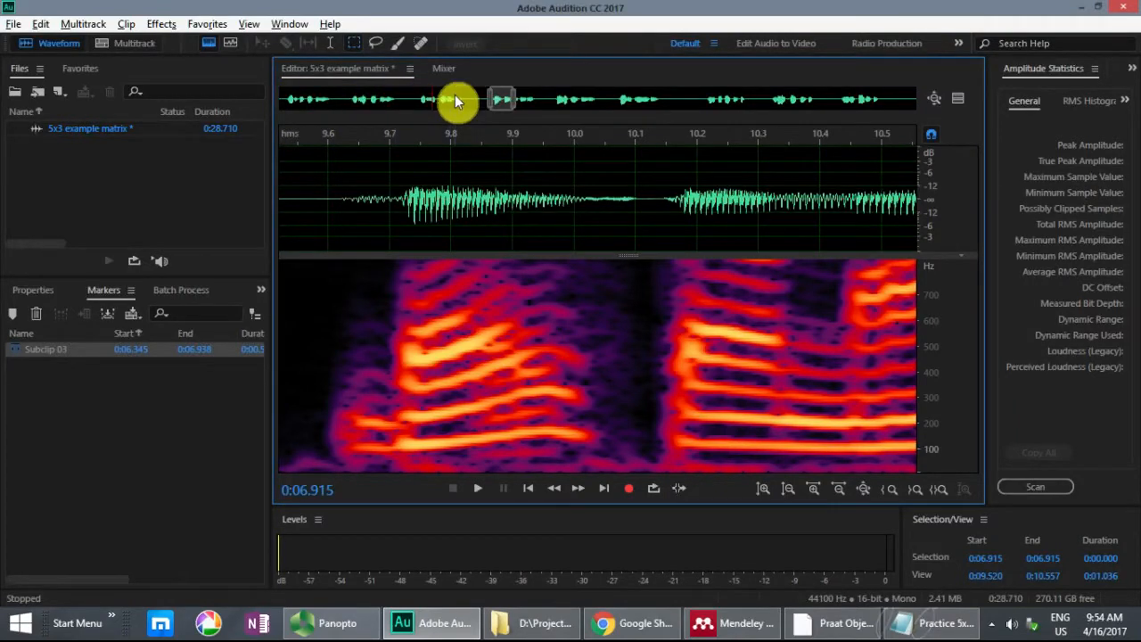
pyautogui.moveTo(498, 100); pyautogui.dragTo(626, 107)
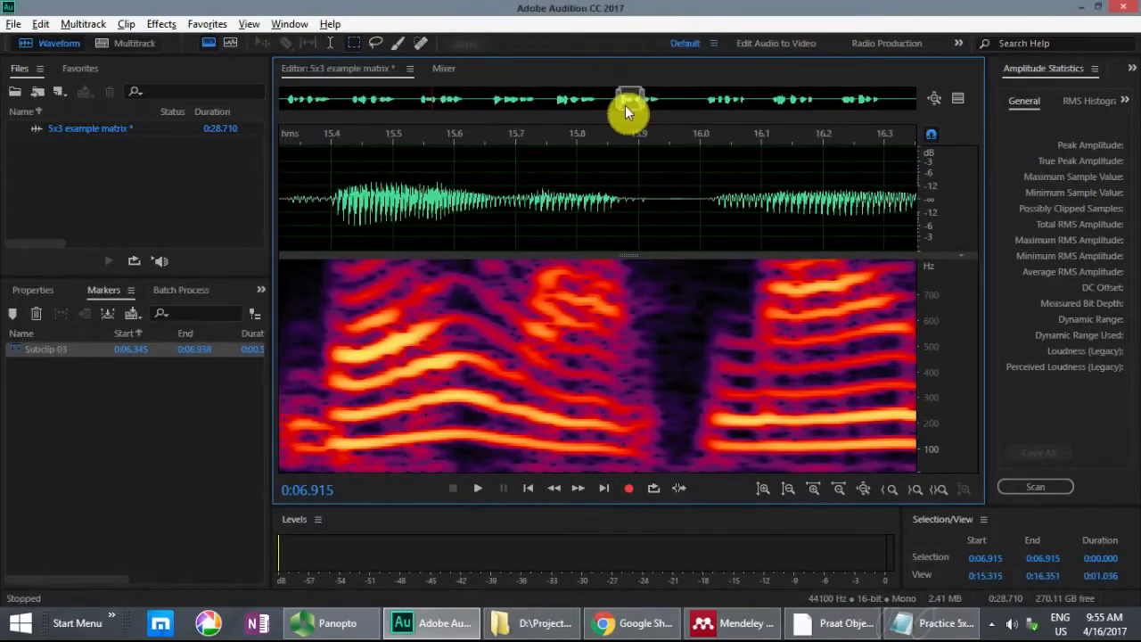
pyautogui.click(292, 184)
pyautogui.press('space')
pyautogui.press('space')
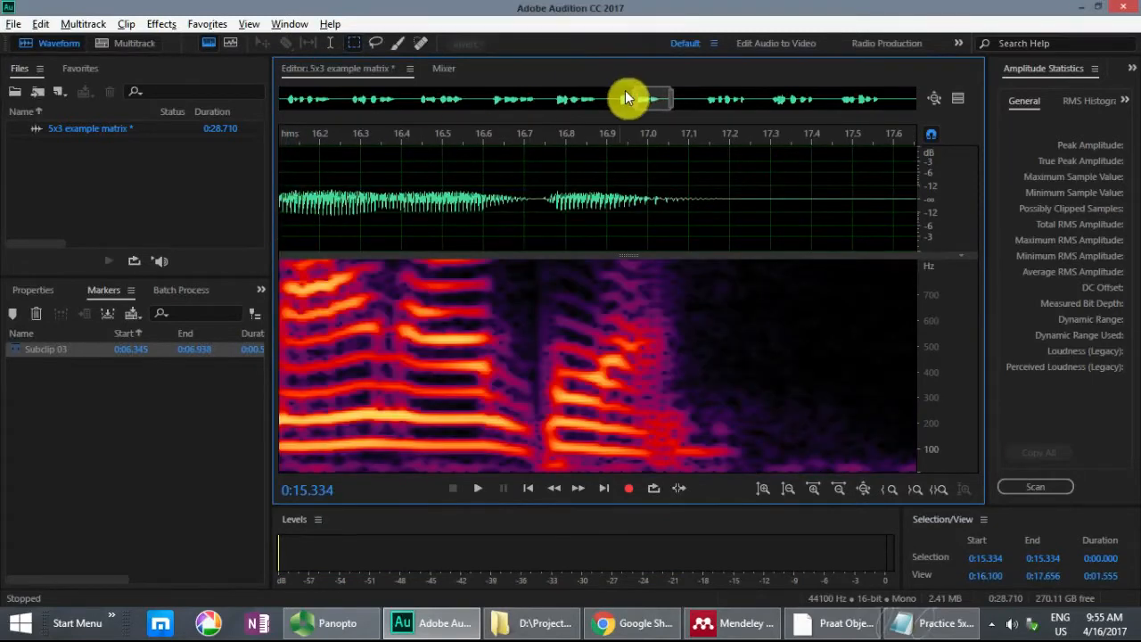
pyautogui.moveTo(650, 105); pyautogui.dragTo(635, 107)
pyautogui.click(291, 180)
pyautogui.press('space')
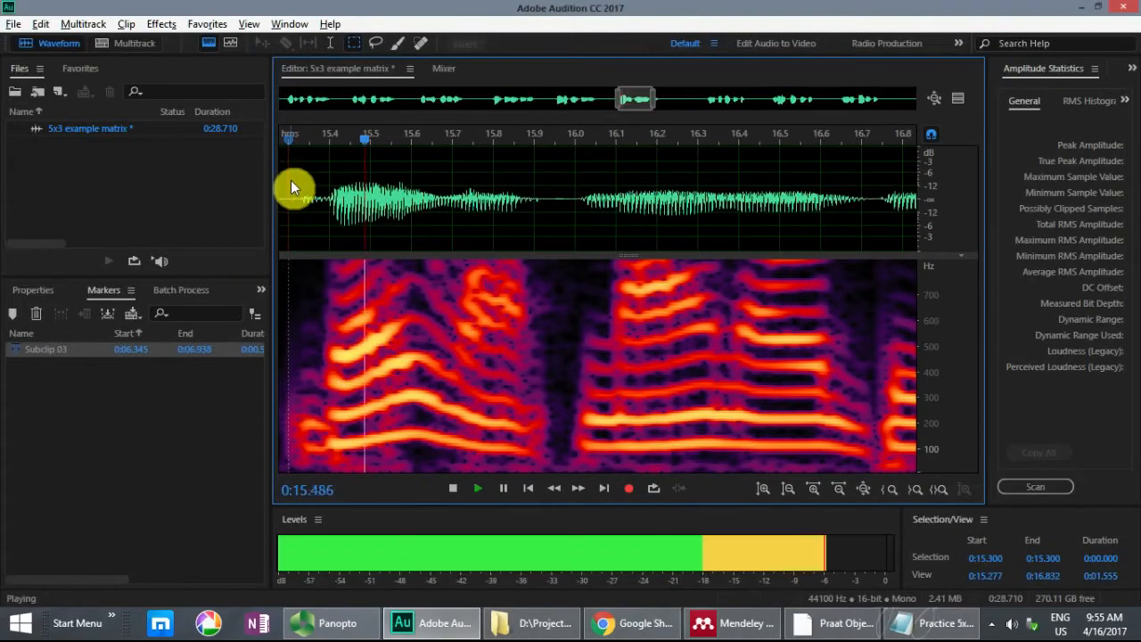
pyautogui.press('space')
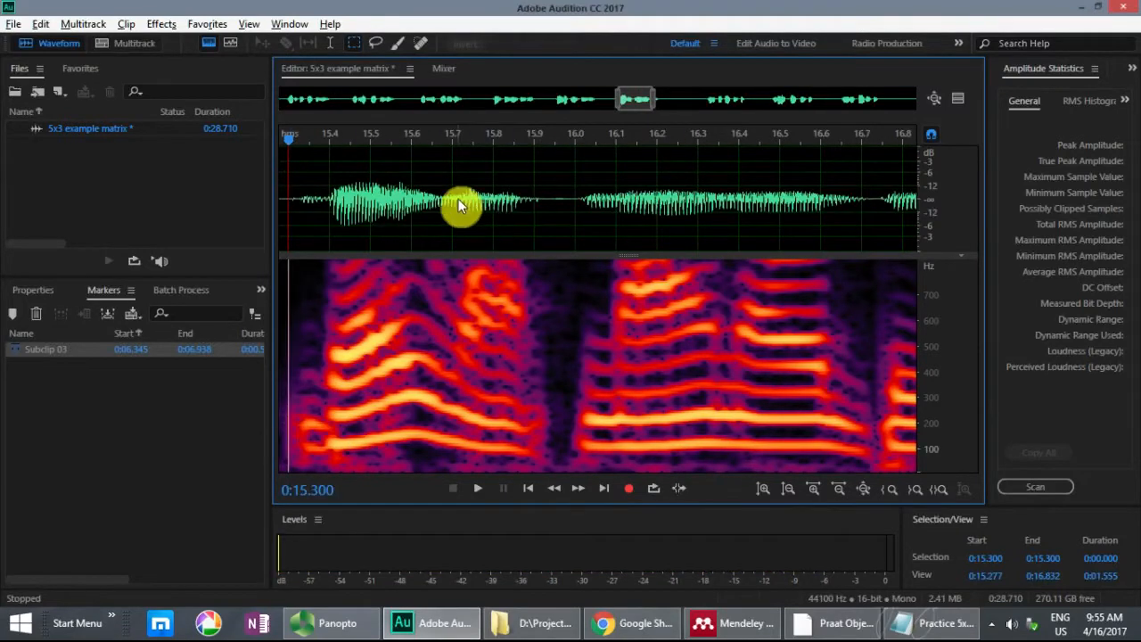
pyautogui.moveTo(468, 194); pyautogui.dragTo(739, 184)
pyautogui.click(582, 178)
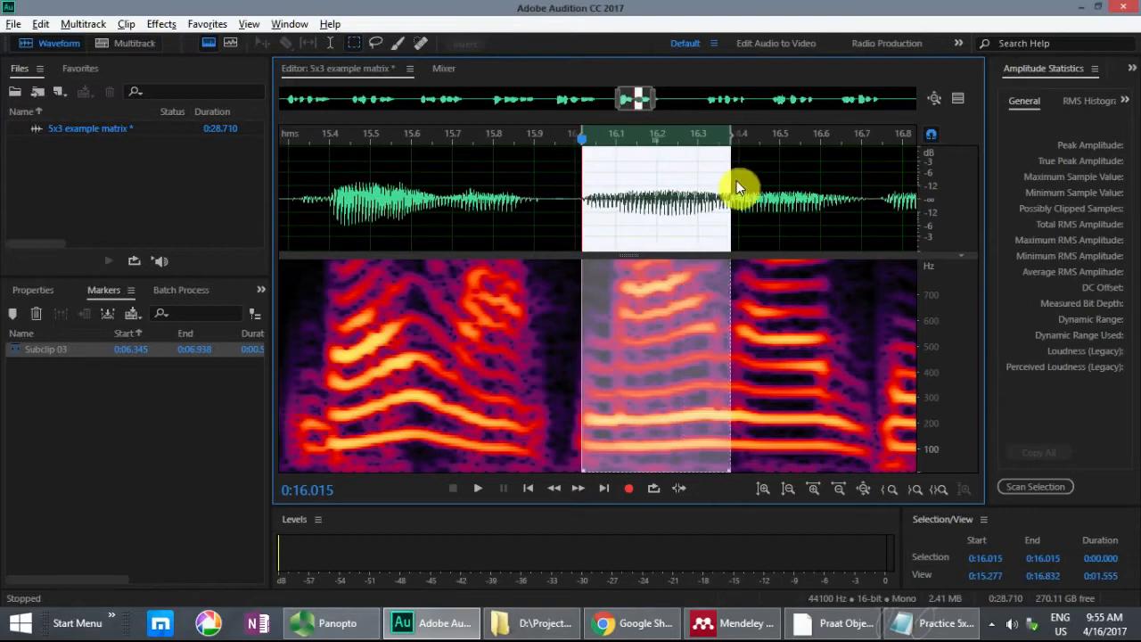
pyautogui.click(493, 195)
pyautogui.moveTo(491, 188); pyautogui.dragTo(669, 195)
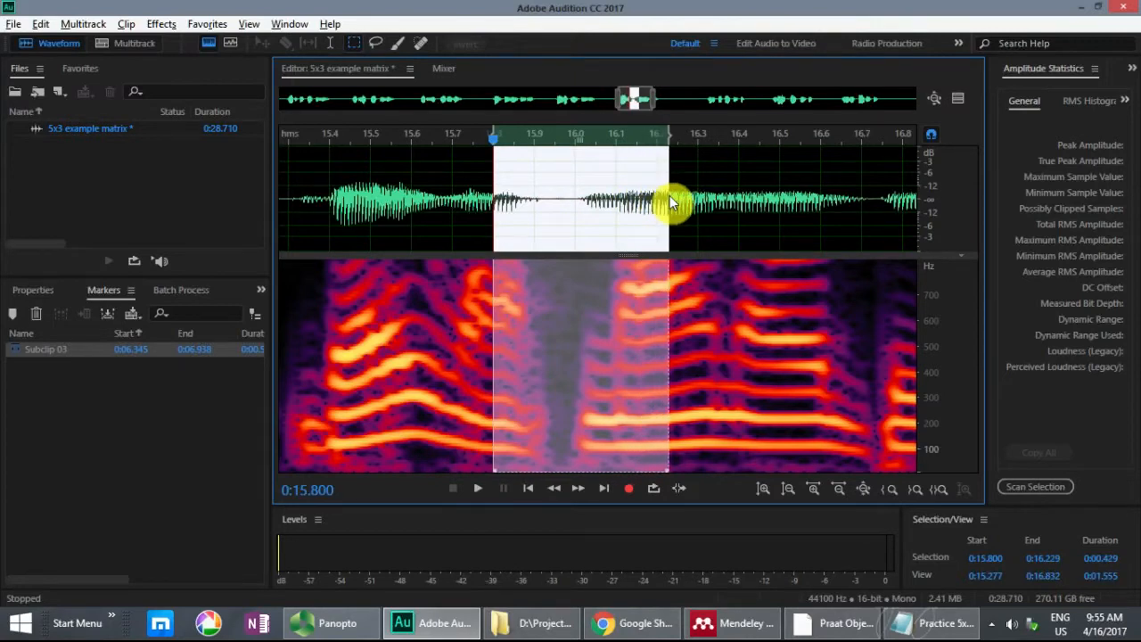
pyautogui.click(487, 171)
# Step: Select the "wants 9" transition in sentence 6, from 15.800 to about 16.227 seconds
pyautogui.scroll(2, 487, 170)
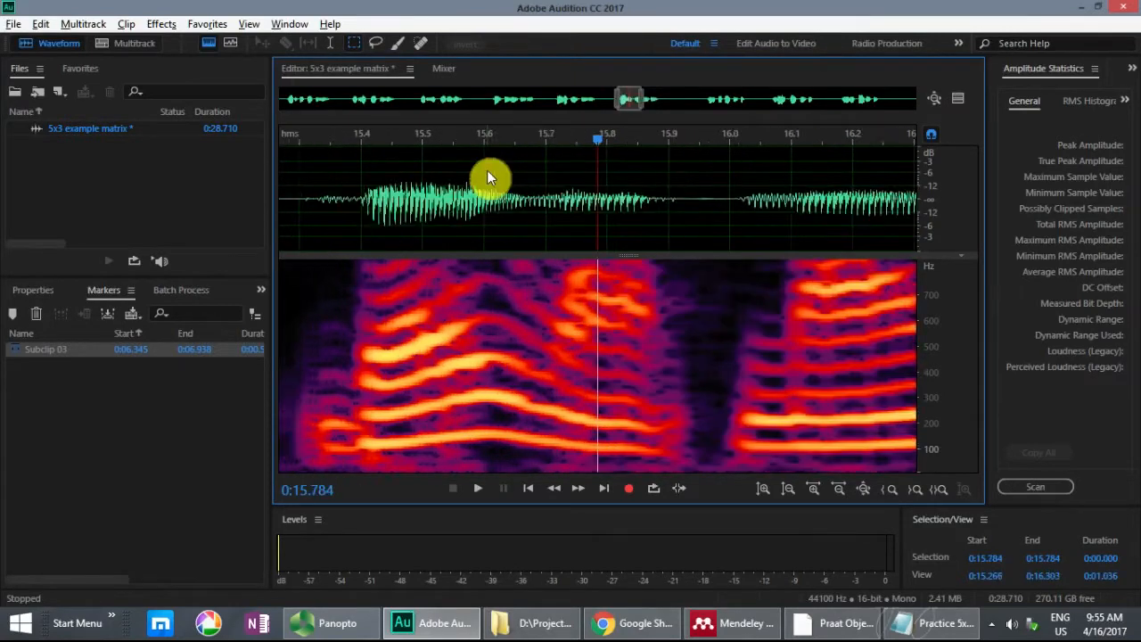
pyautogui.scroll(-1, 537, 308)
pyautogui.click(600, 185)
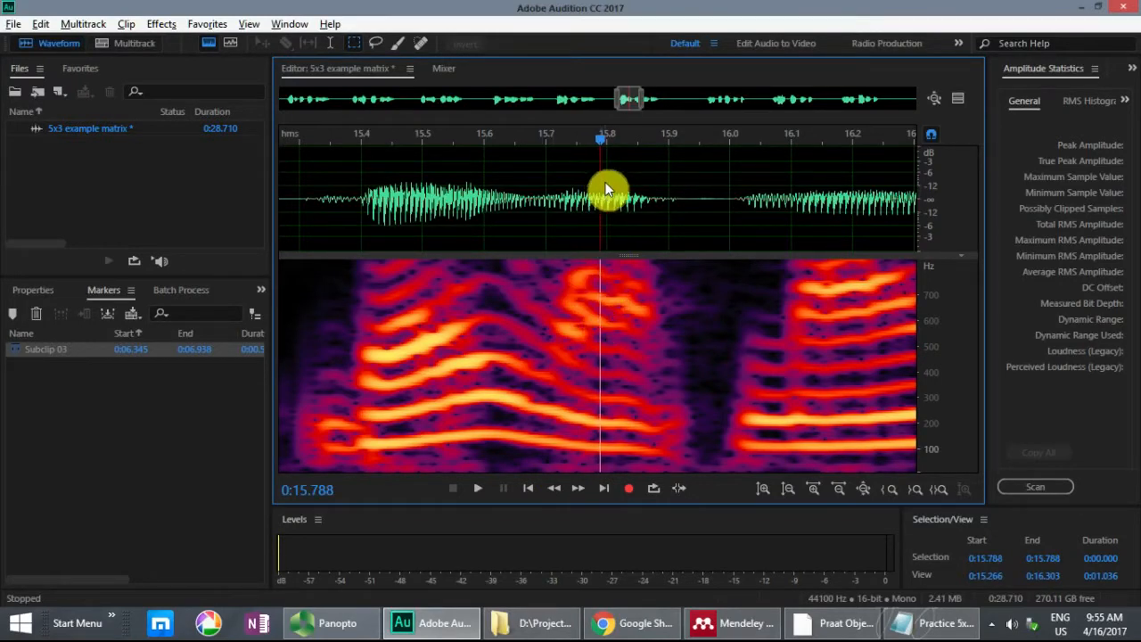
pyautogui.click(606, 187)
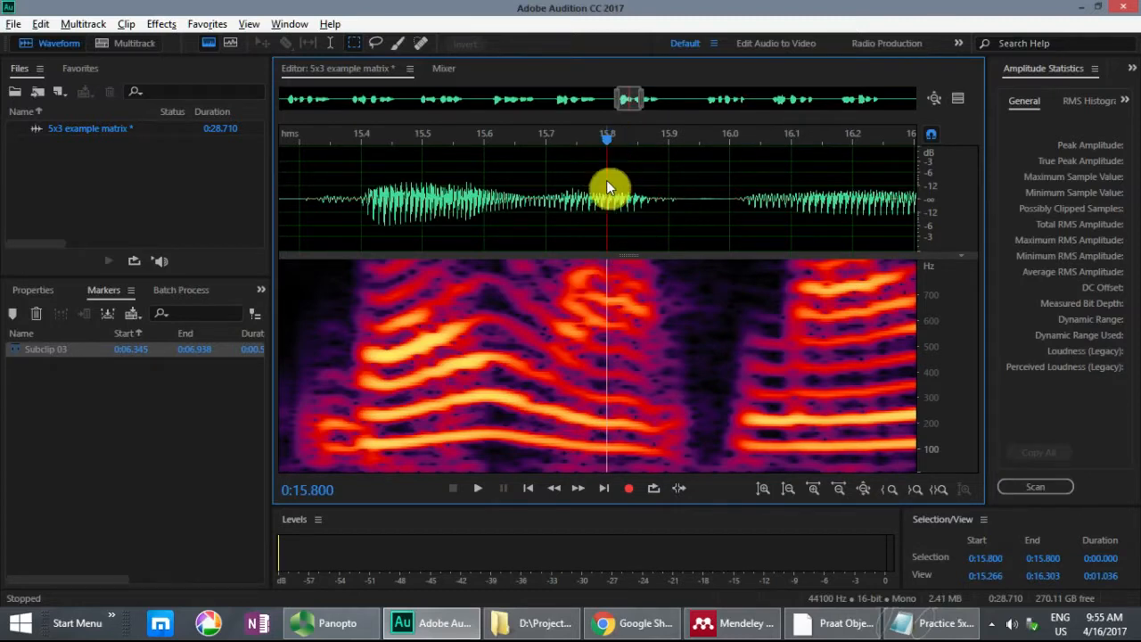
pyautogui.moveTo(607, 182); pyautogui.dragTo(648, 204)
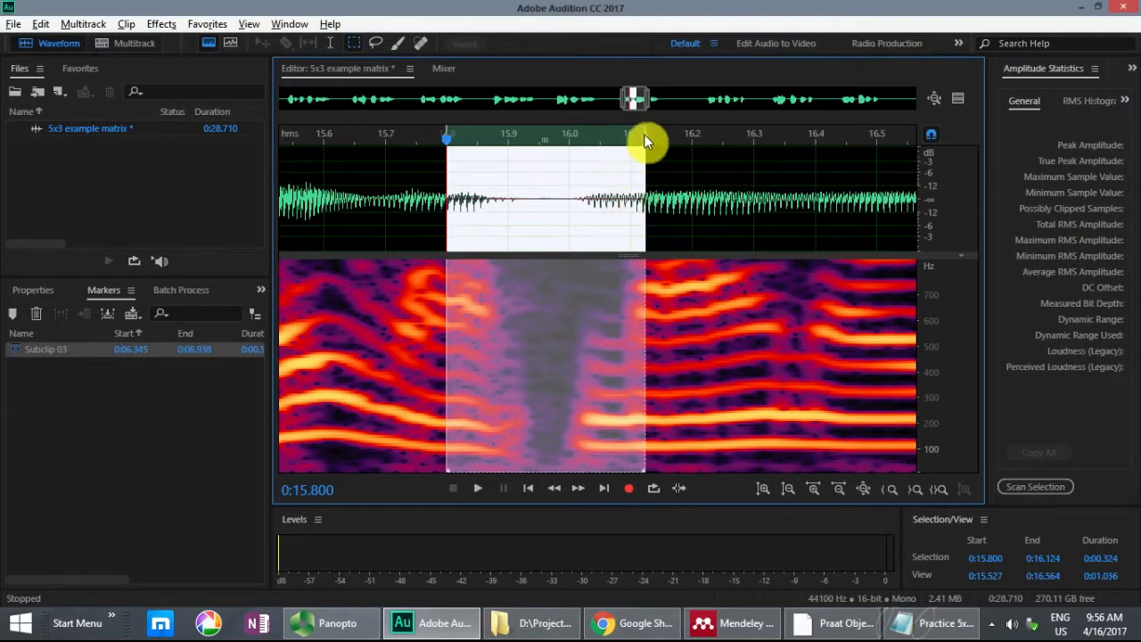
pyautogui.moveTo(645, 135); pyautogui.dragTo(577, 134)
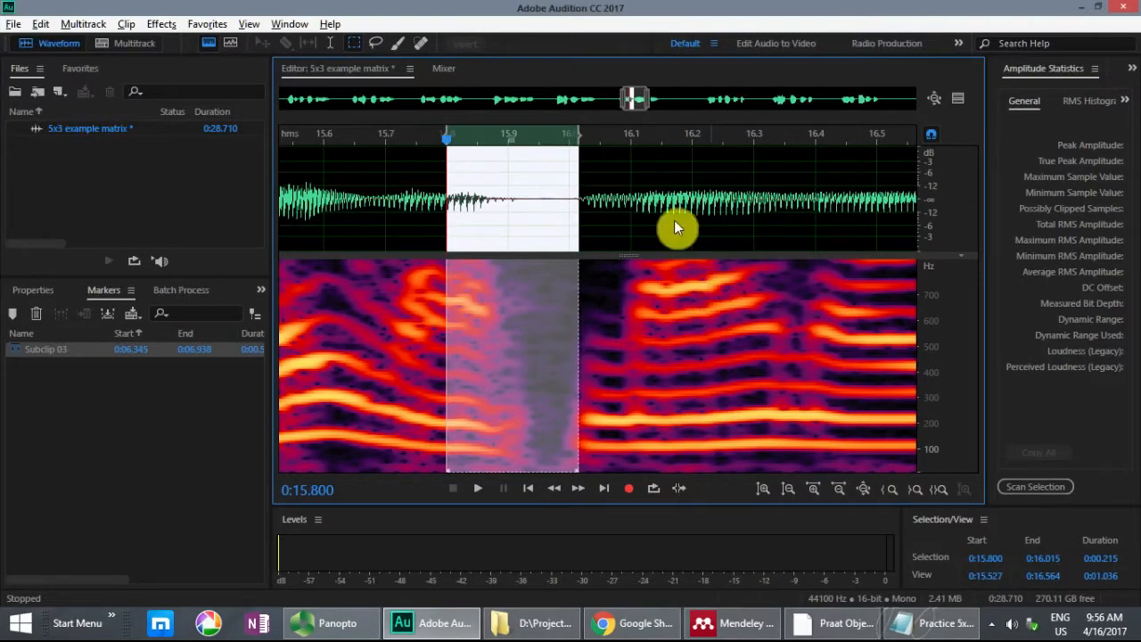
pyautogui.moveTo(581, 141); pyautogui.dragTo(708, 147)
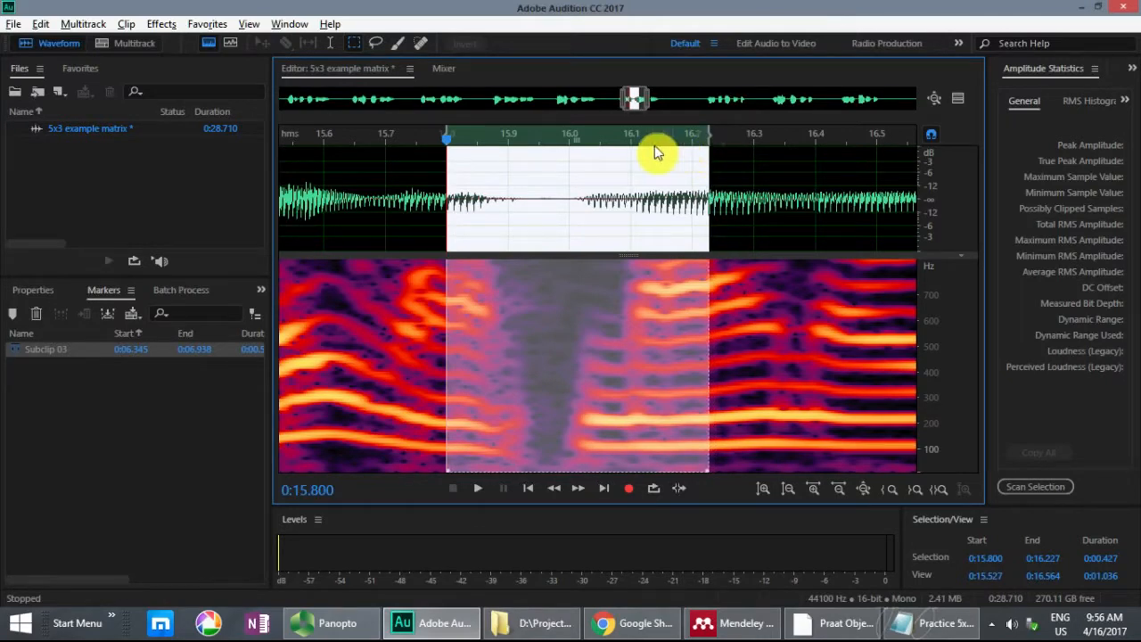
# Step: Play the selected "wants 9" transition and mark the range as a subclip
pyautogui.press('space')
pyautogui.press('space')
pyautogui.press('m')
# Step: Check the sentence list in the text file, and play sentence 5's recording from 12.300 seconds
pyautogui.hotkey('alt', 'Tab')
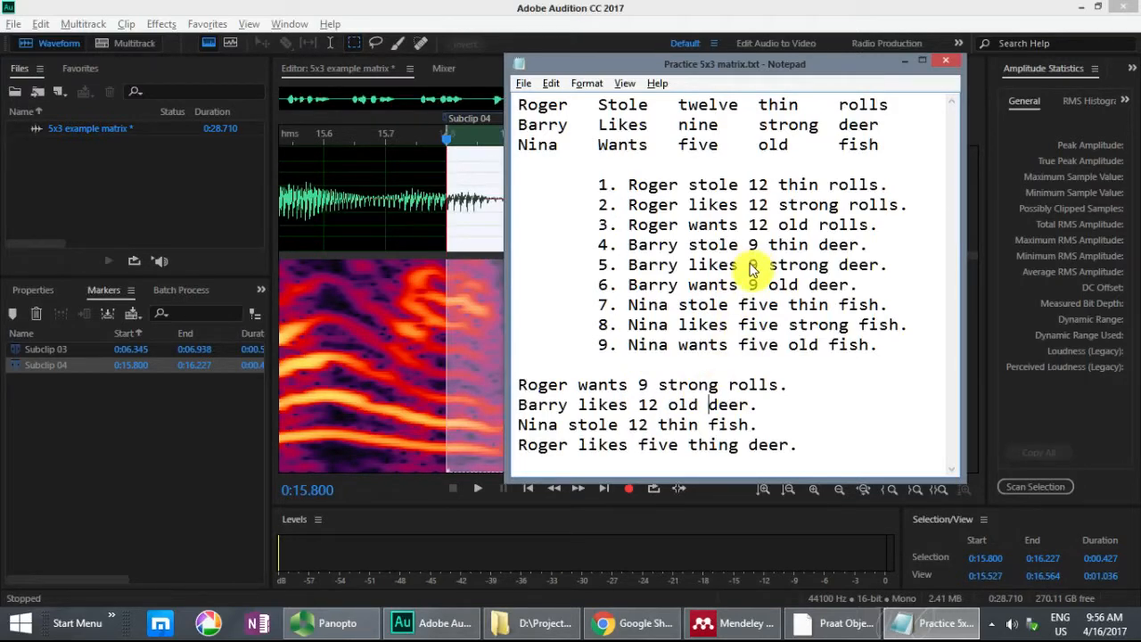
pyautogui.hotkey('alt', 'Tab')
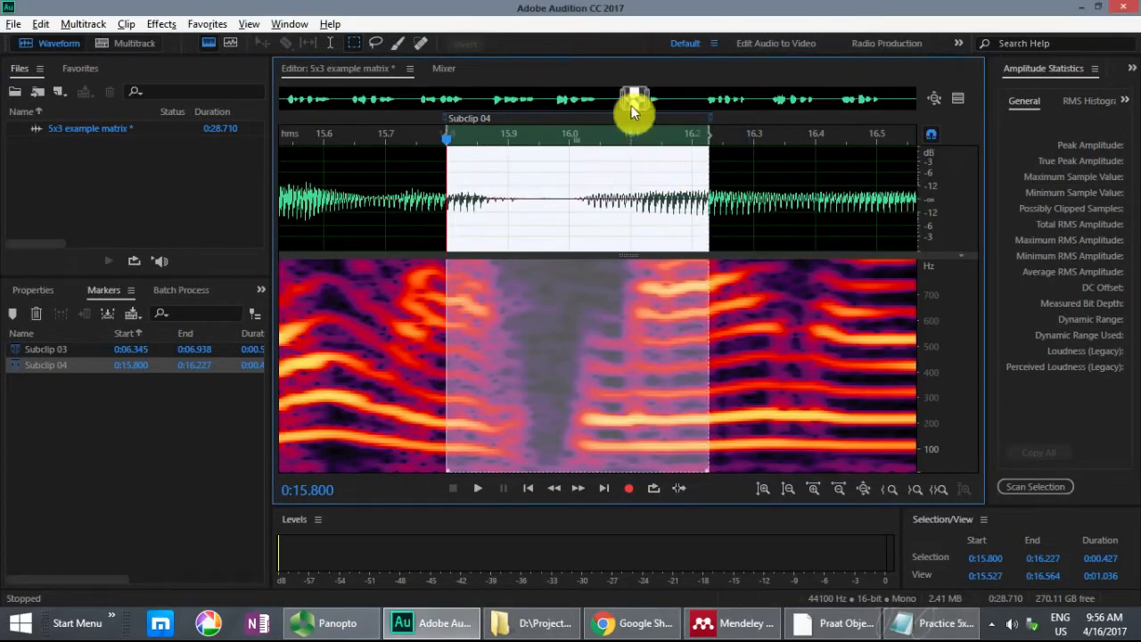
pyautogui.moveTo(637, 105); pyautogui.dragTo(567, 106)
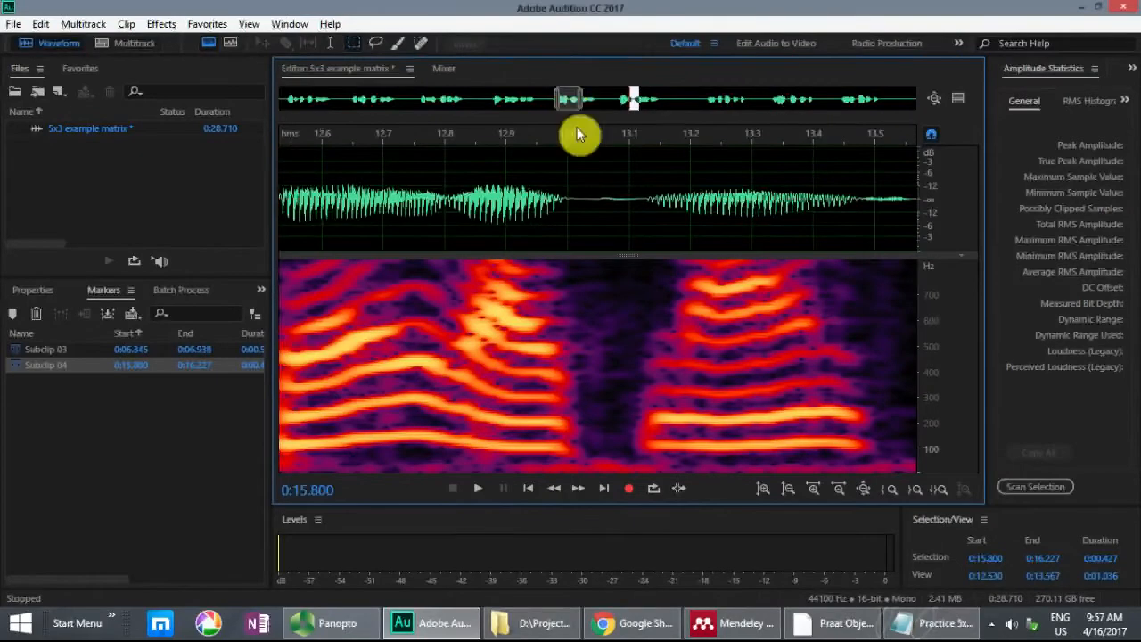
pyautogui.click(554, 176)
pyautogui.scroll(-1, 554, 177)
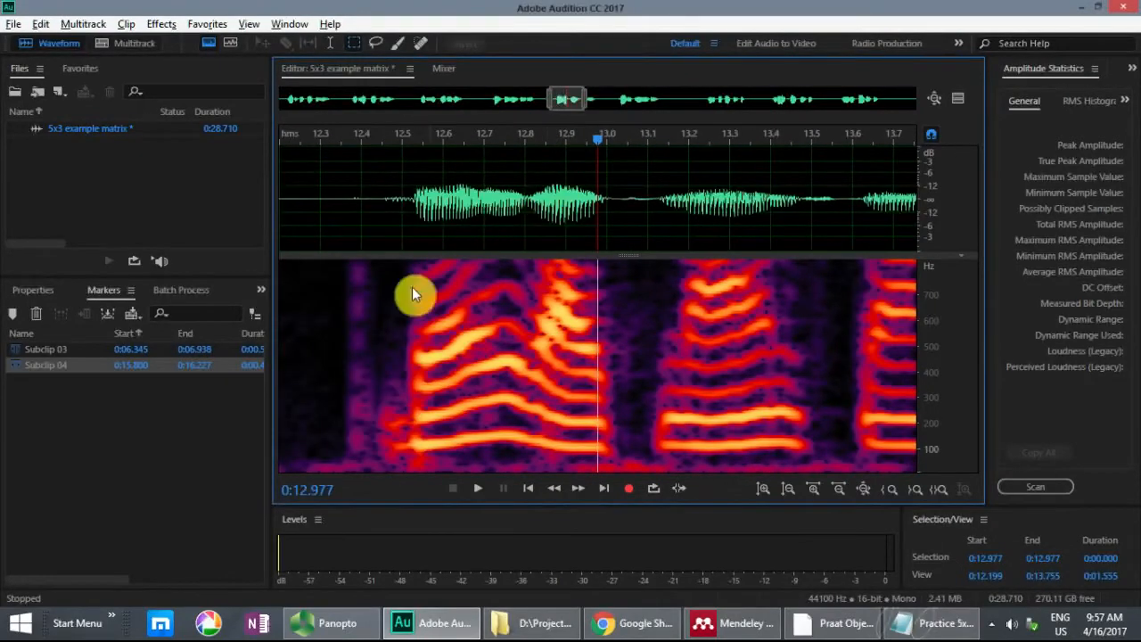
pyautogui.click(322, 169)
pyautogui.press('space')
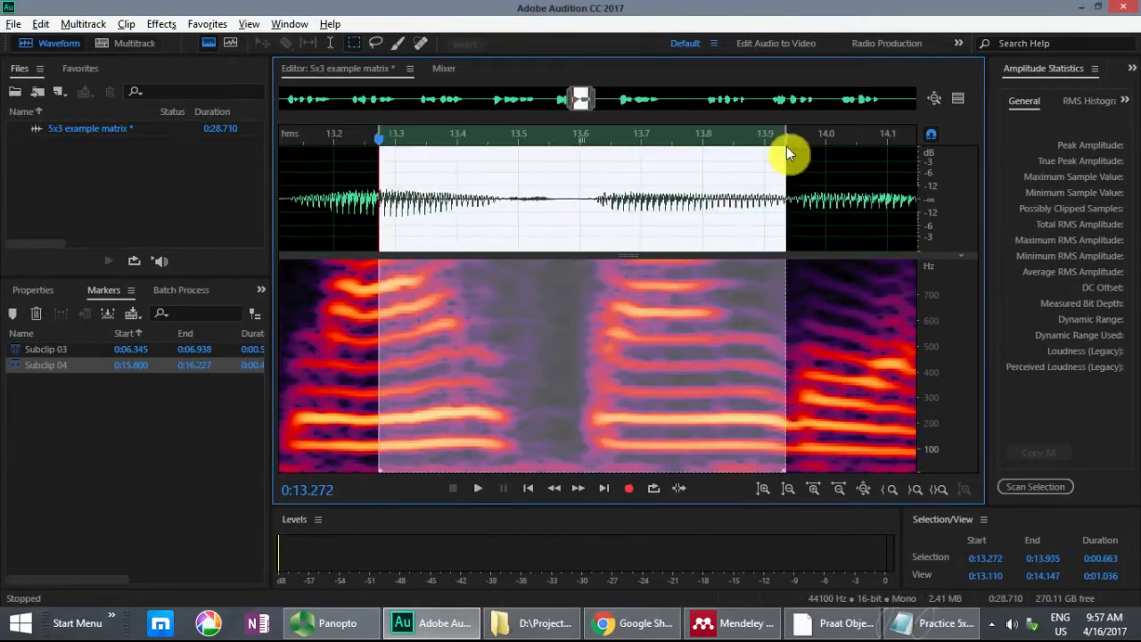
pyautogui.press('space')
# Step: Play the "9 strong" transition in sentence 5, trim the selection to about 13.272–13.740 seconds, and mark it as a subclip
pyautogui.press('space')
pyautogui.moveTo(785, 138); pyautogui.dragTo(631, 136)
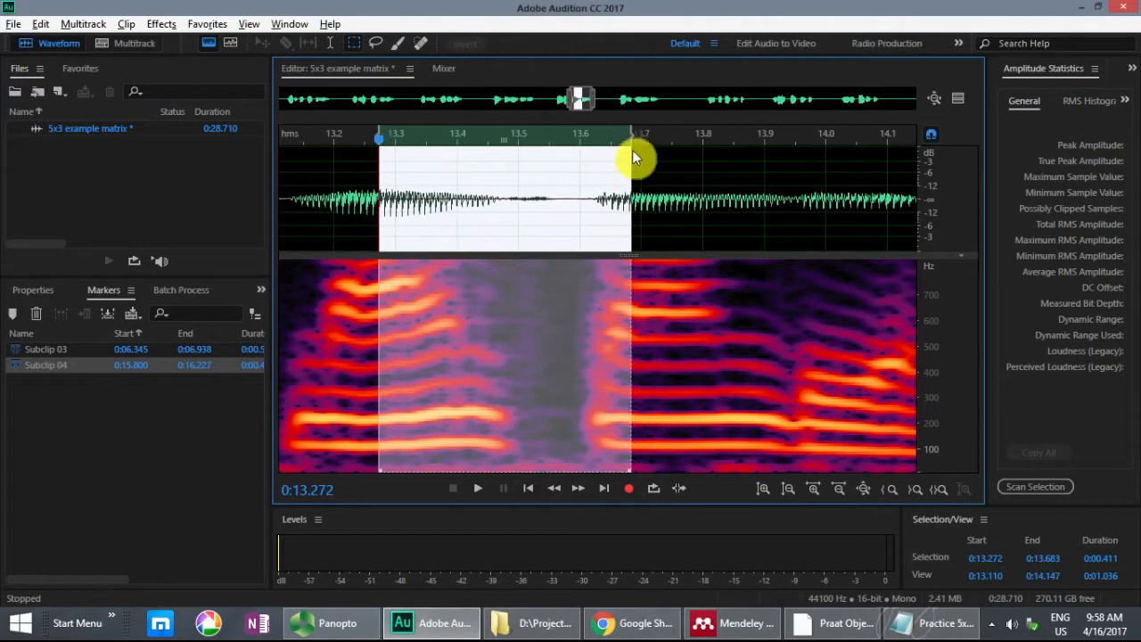
pyautogui.moveTo(632, 139); pyautogui.dragTo(667, 163)
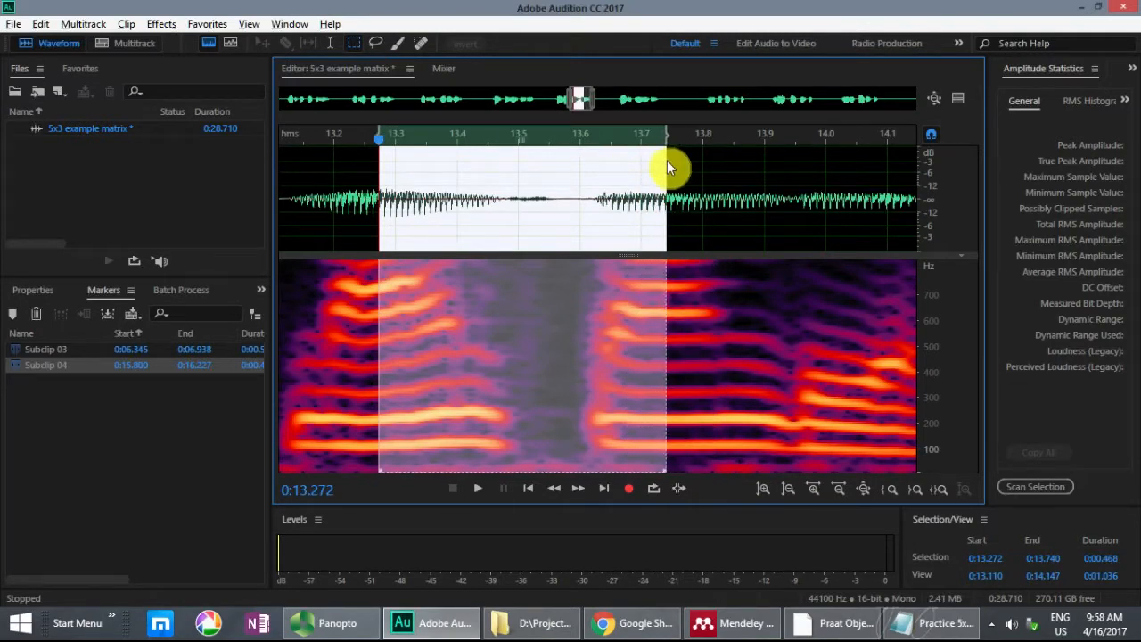
pyautogui.press('m')
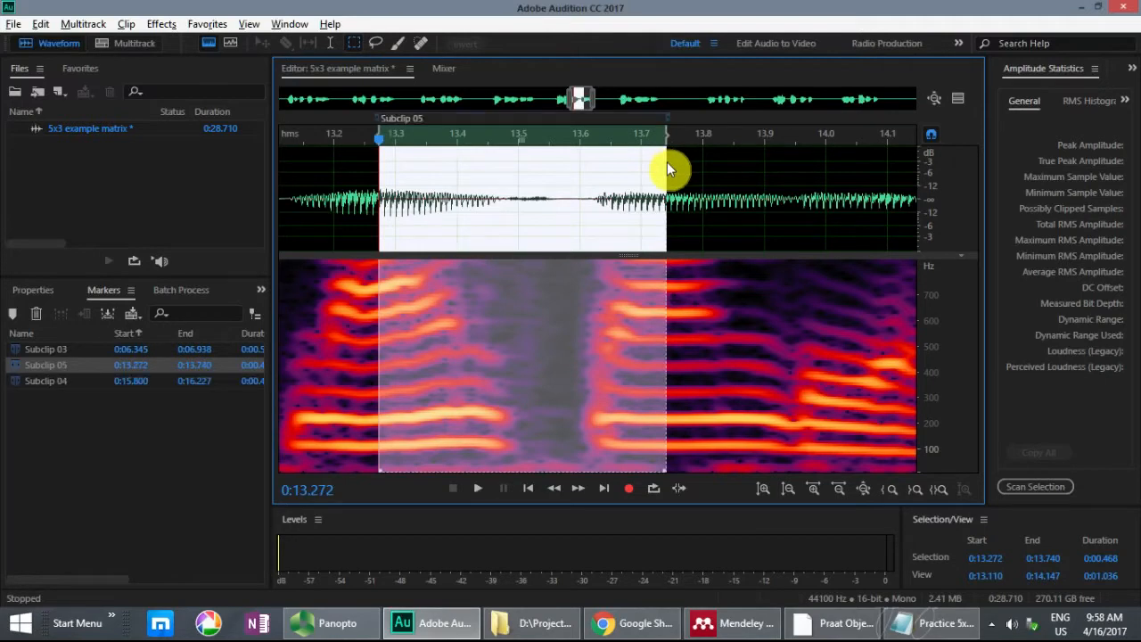
# Step: Highlight sentence 2 in the text file to compare its ending with the first target sentence, and return to Audition
pyautogui.hotkey('alt', 'Tab')
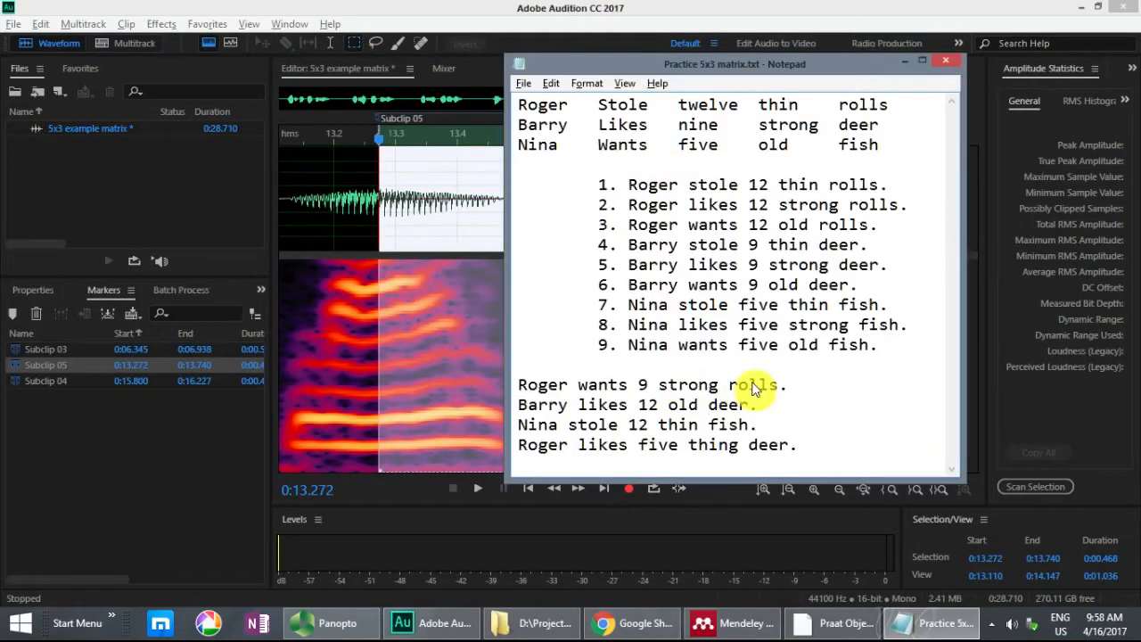
pyautogui.moveTo(628, 205); pyautogui.dragTo(915, 214)
pyautogui.click(838, 244)
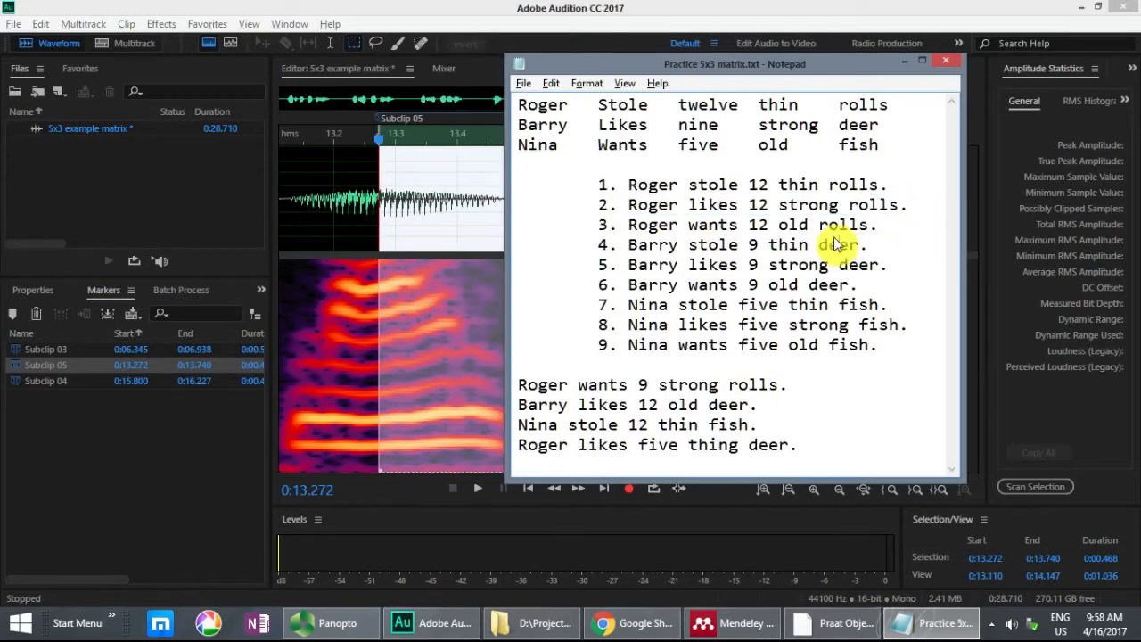
pyautogui.hotkey('alt', 'Tab')
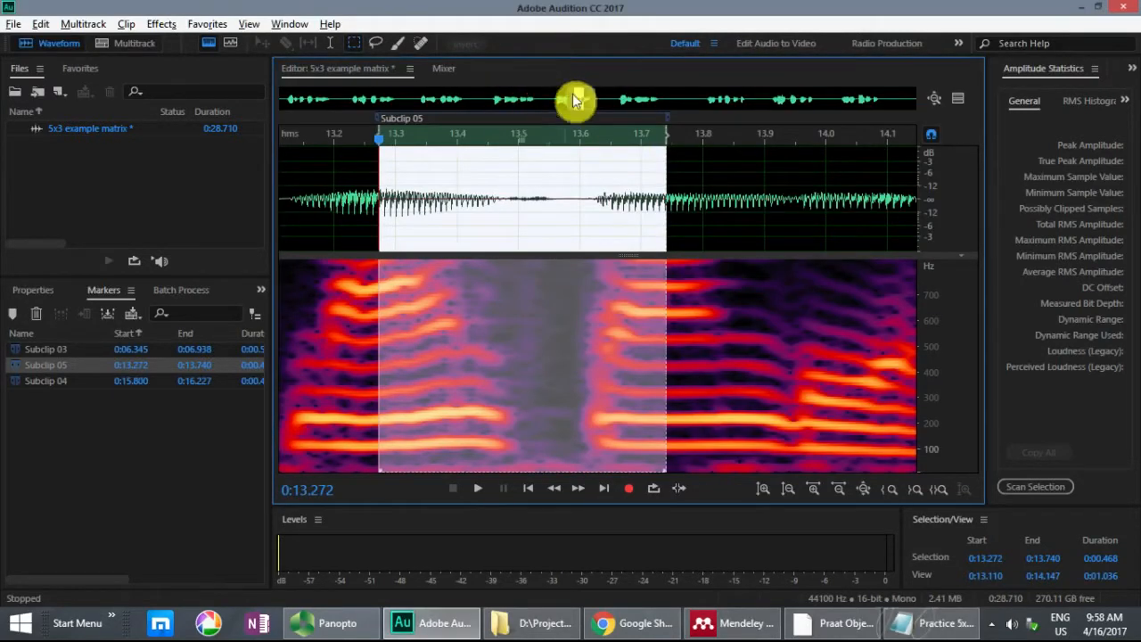
# Step: Locate sentence 2 in the recording and play it from about 3.200 seconds
pyautogui.moveTo(585, 97); pyautogui.dragTo(357, 82)
pyautogui.click(688, 165)
pyautogui.press('-')
pyautogui.press('-')
pyautogui.press('-')
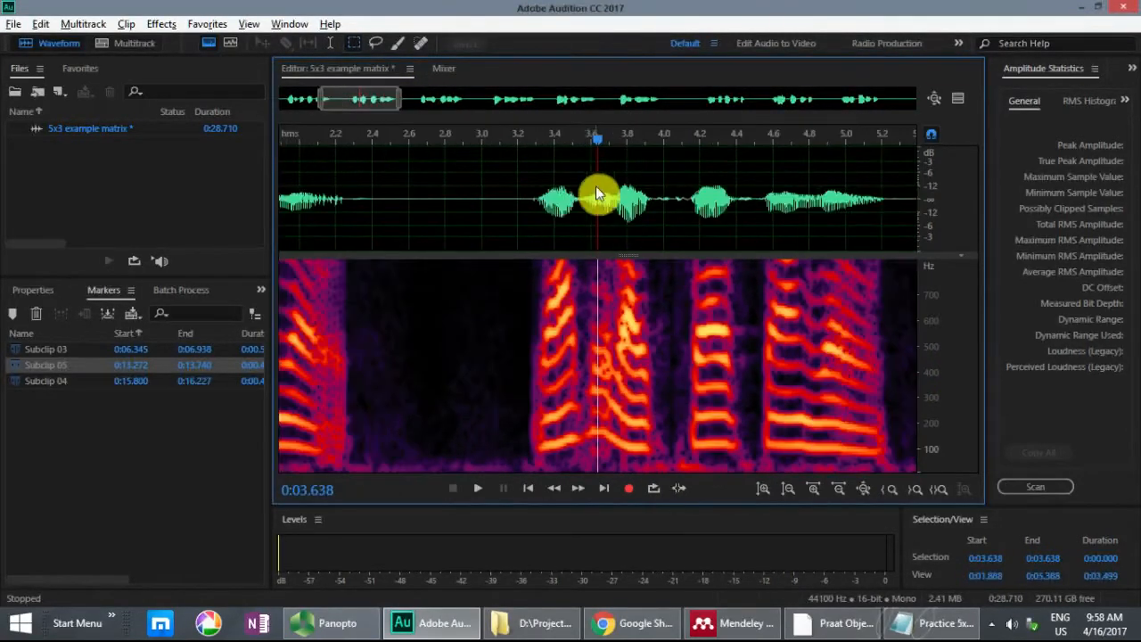
pyautogui.click(521, 185)
pyautogui.press('space')
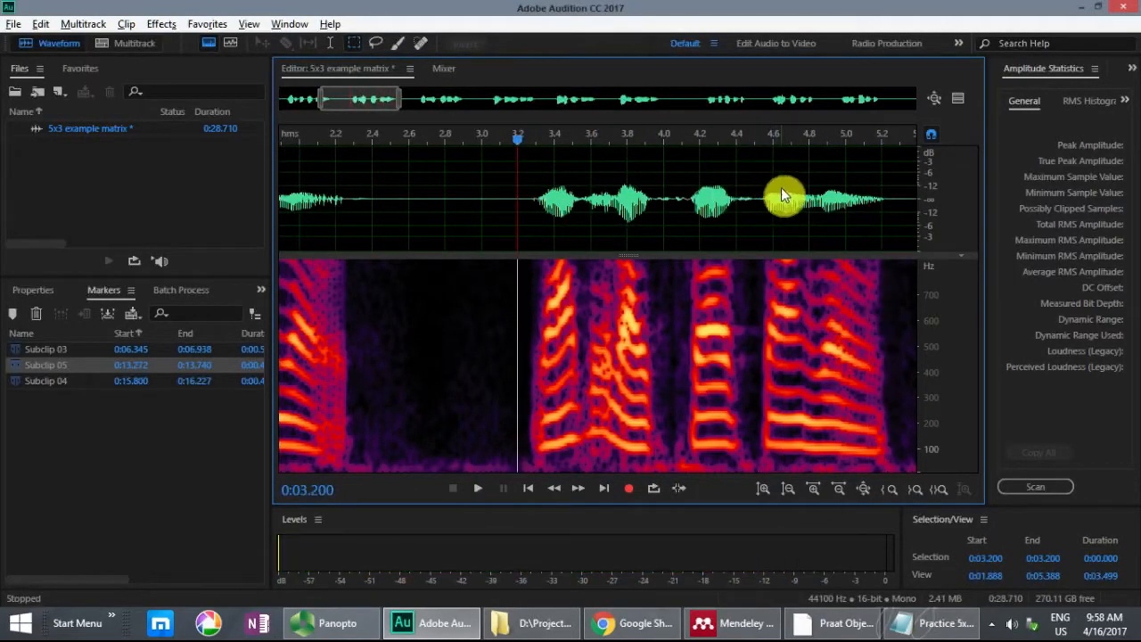
# Step: Select the end of sentence 2, from about 4.650 seconds into the silence at about 5.500 seconds
pyautogui.moveTo(752, 186); pyautogui.dragTo(902, 203)
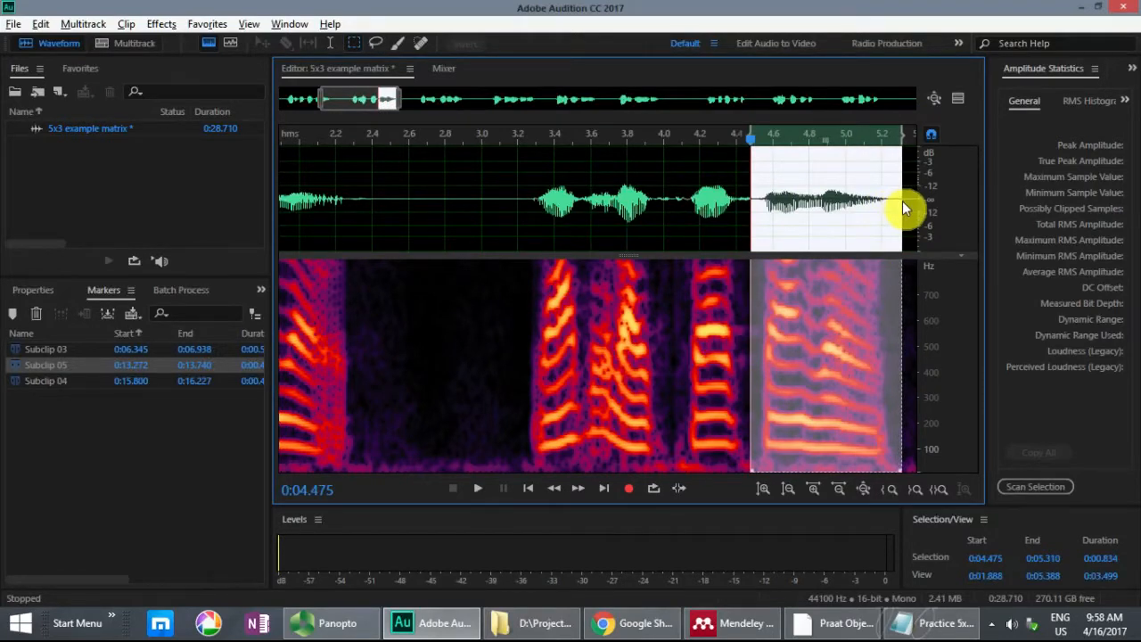
pyautogui.hotkey('ctrl', '=')
pyautogui.click(351, 199)
pyautogui.click(429, 200)
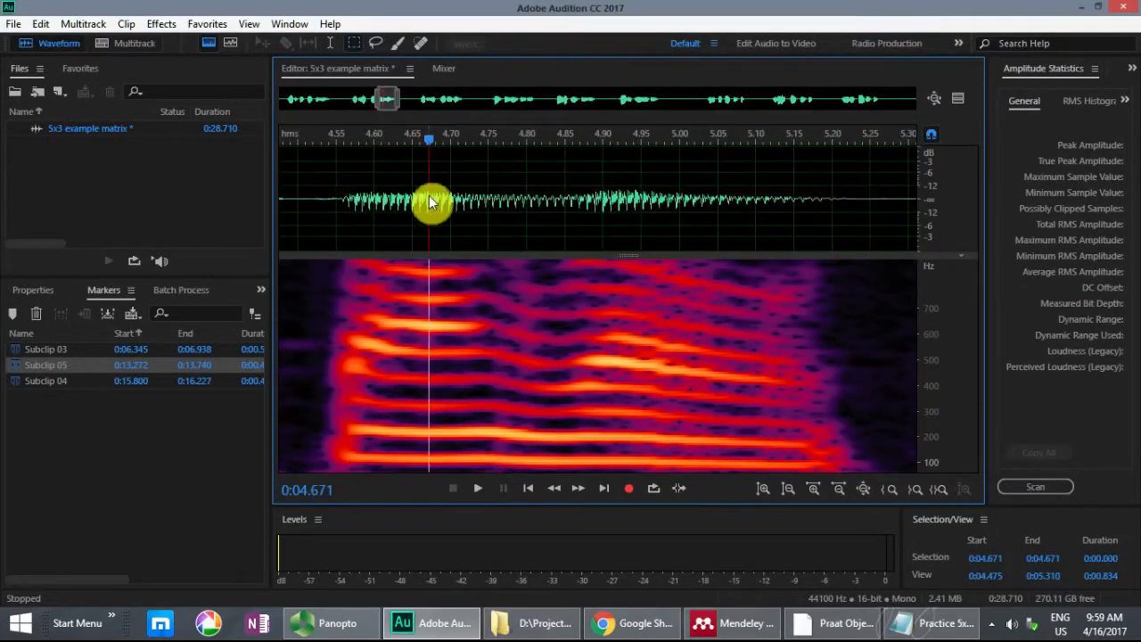
pyautogui.moveTo(412, 204); pyautogui.dragTo(879, 318)
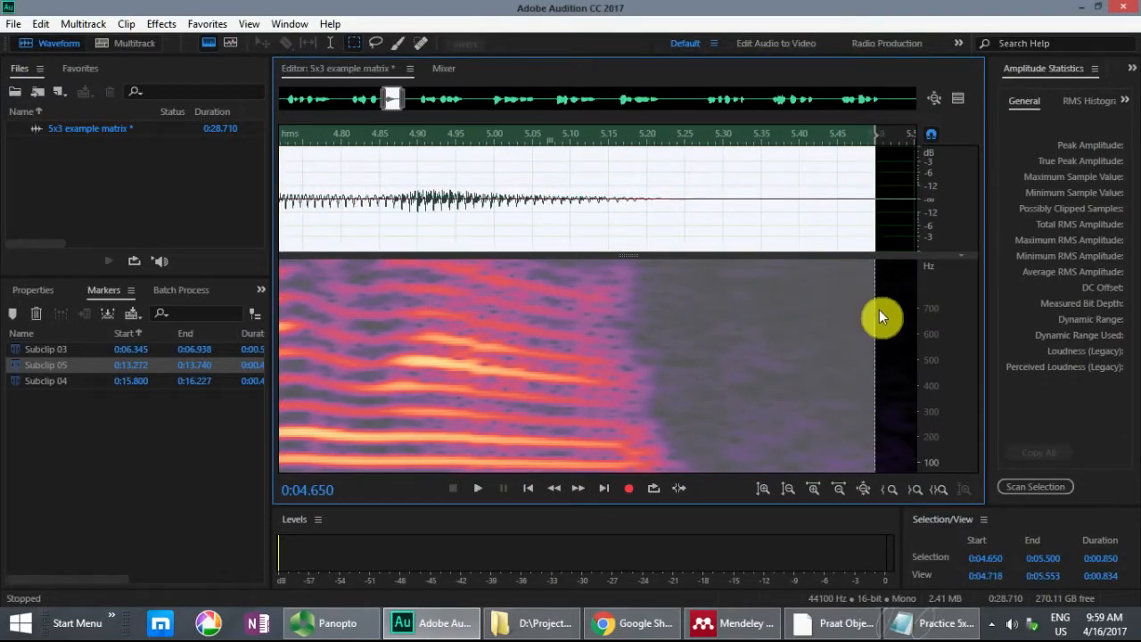
# Step: Play the selection and mark it as a subclip, checking the target sentences in the text file before returning to Audition
pyautogui.press('space')
pyautogui.press('m')
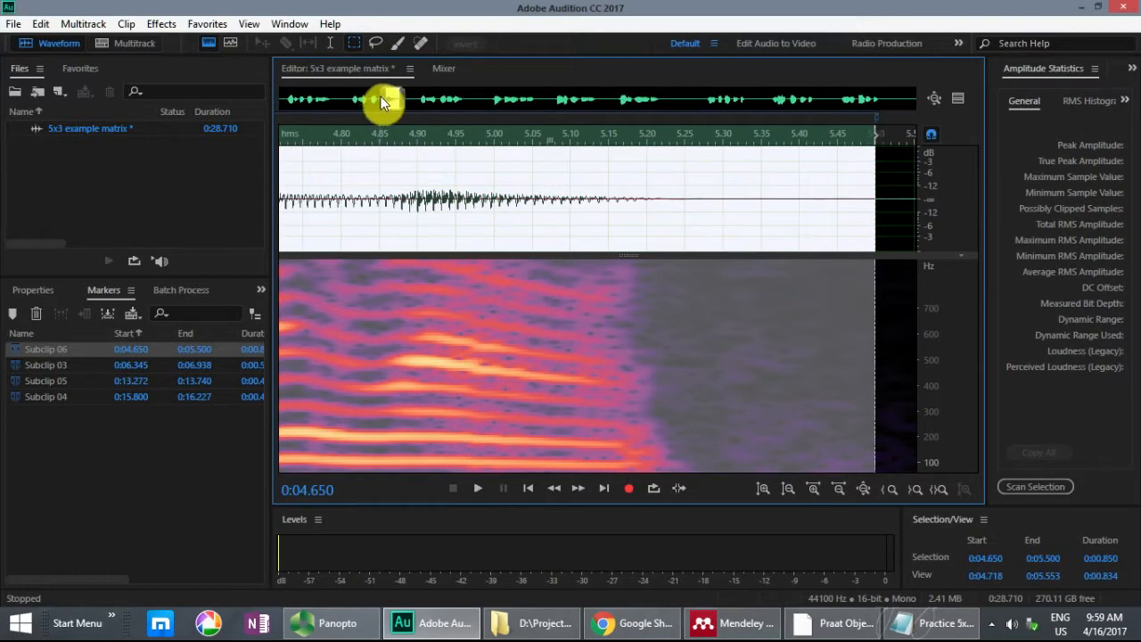
pyautogui.click(943, 623)
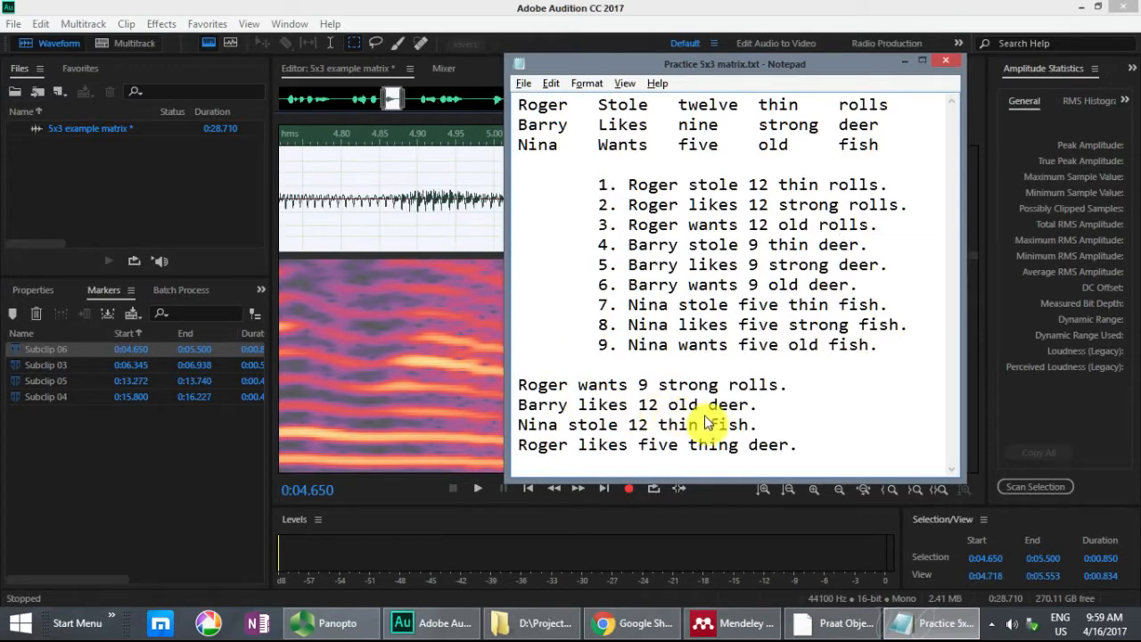
pyautogui.click(512, 15)
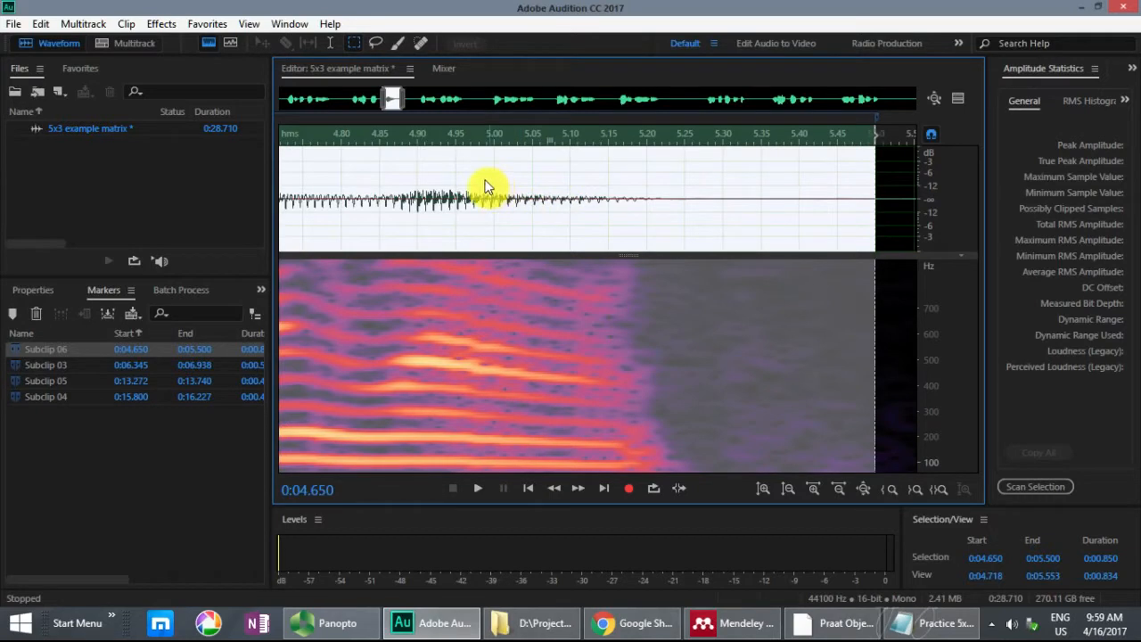
# Step: Select the markers Subclip 03, 04, 05 and 06 in that order and insert them into a new multitrack session
pyautogui.click(305, 193)
pyautogui.hotkey('ctrl', '\\')
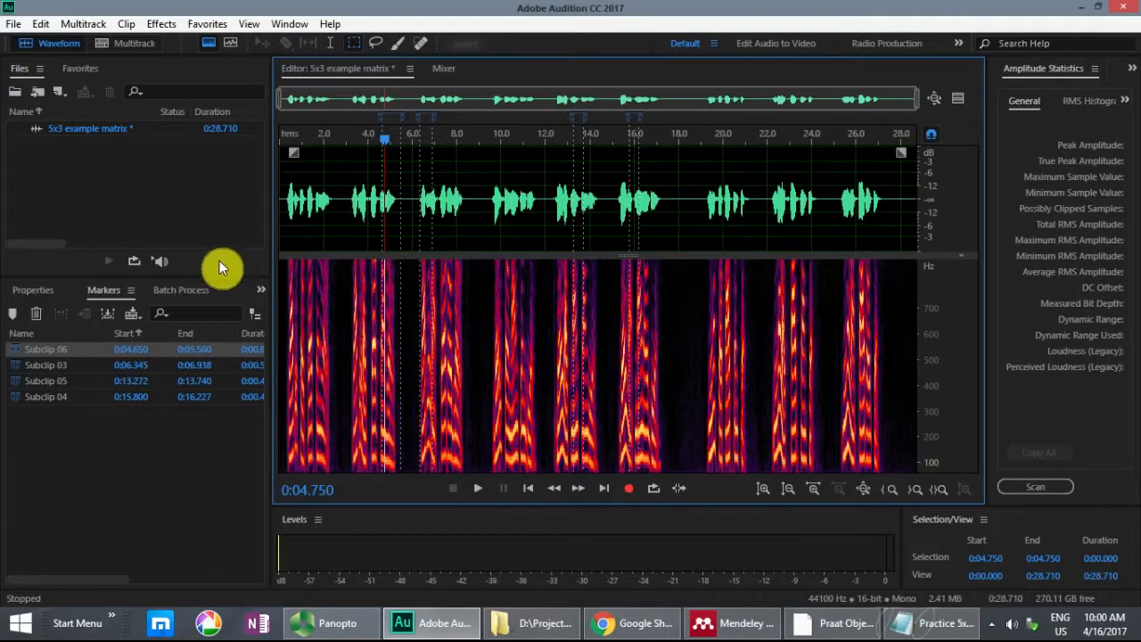
pyautogui.click(71, 364)
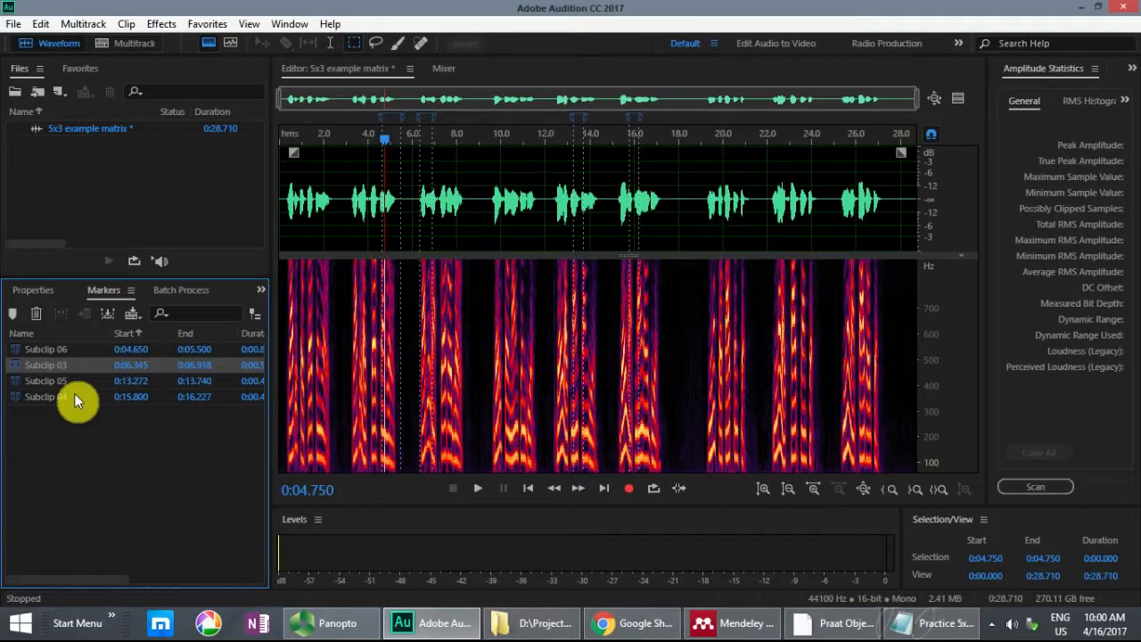
pyautogui.keyDown('ctrl'); pyautogui.click(74, 393); pyautogui.keyUp('ctrl')
pyautogui.keyDown('ctrl'); pyautogui.click(76, 380); pyautogui.keyUp('ctrl')
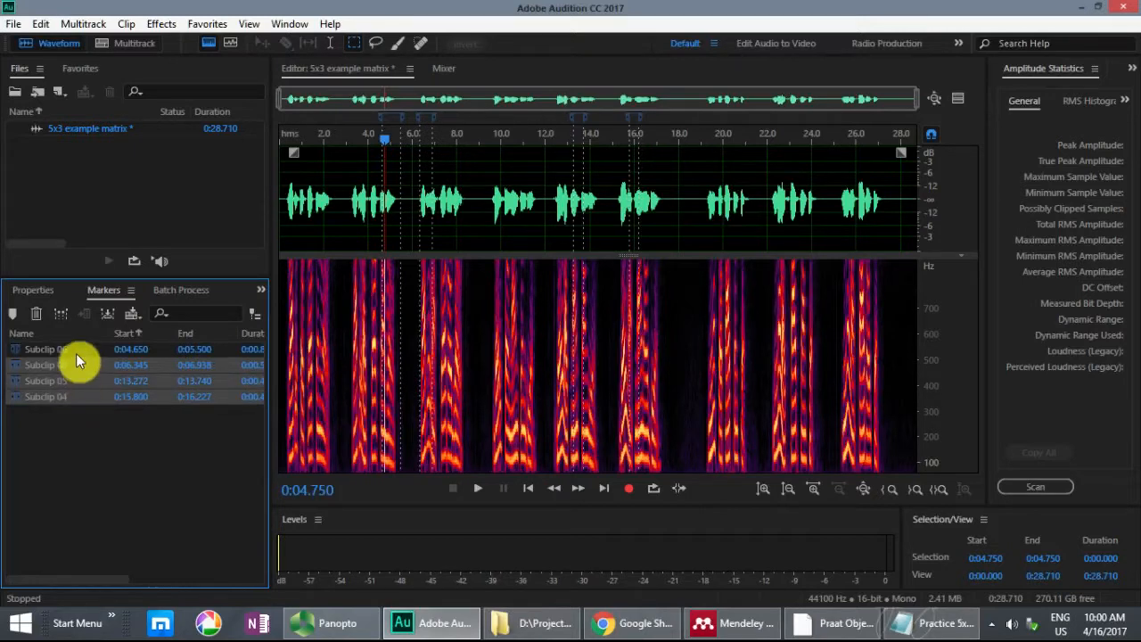
pyautogui.keyDown('ctrl'); pyautogui.click(76, 353); pyautogui.keyUp('ctrl')
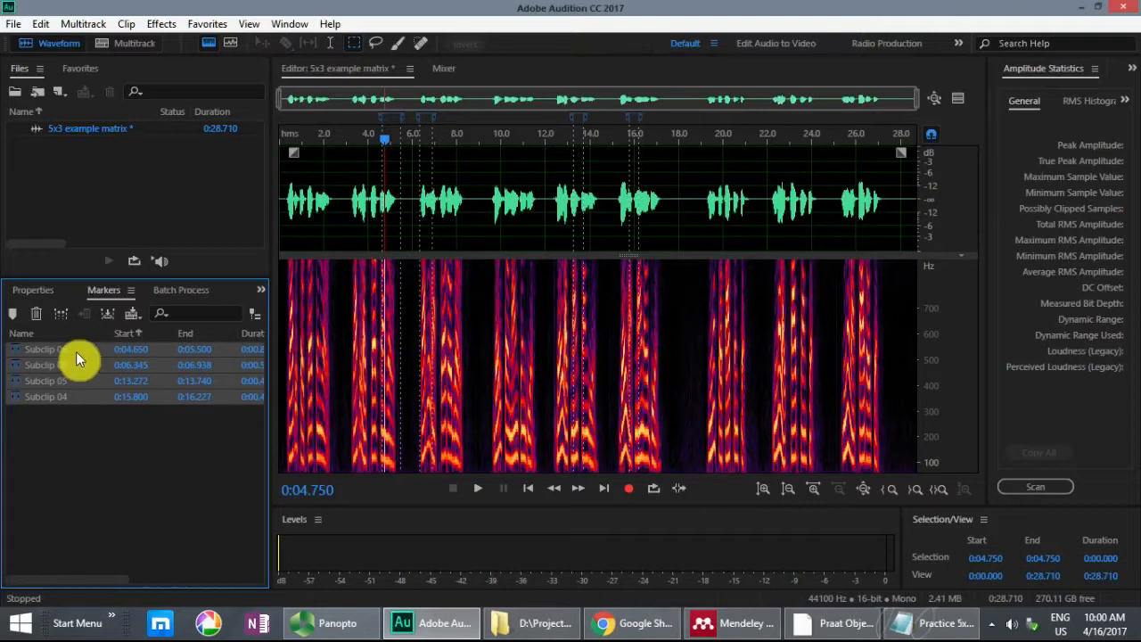
pyautogui.rightClick(75, 356)
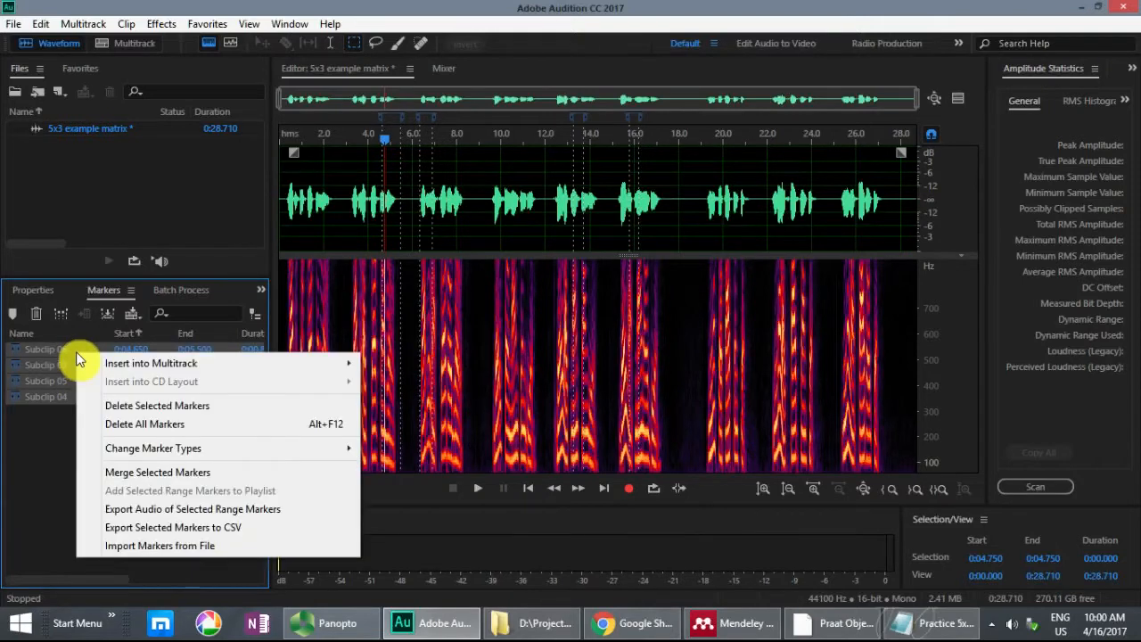
pyautogui.moveTo(128, 366)
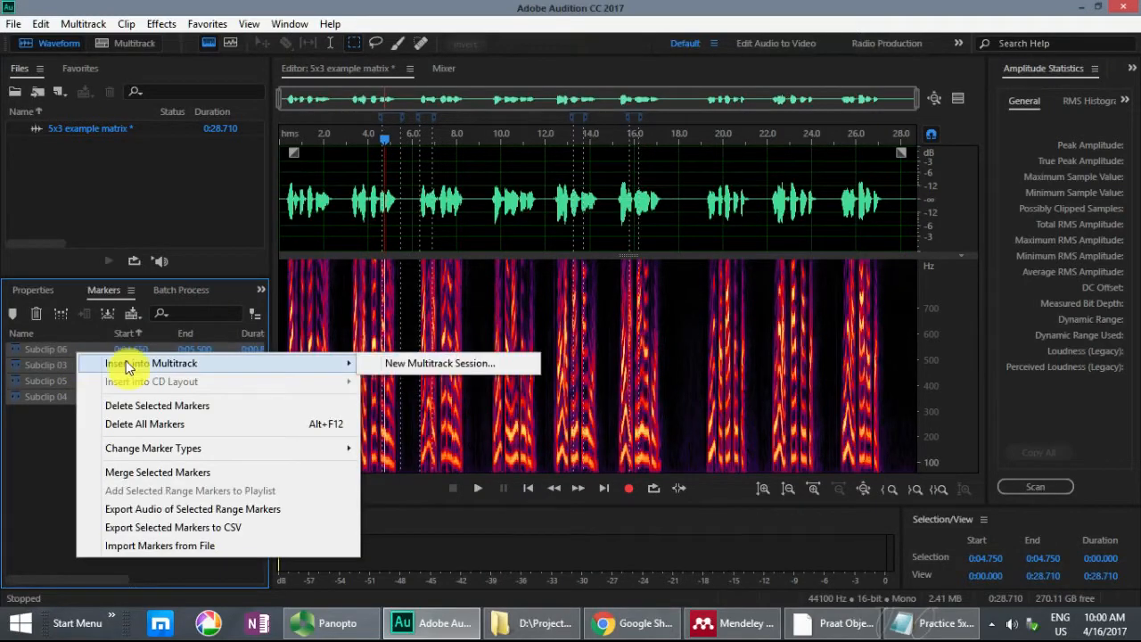
pyautogui.click(396, 363)
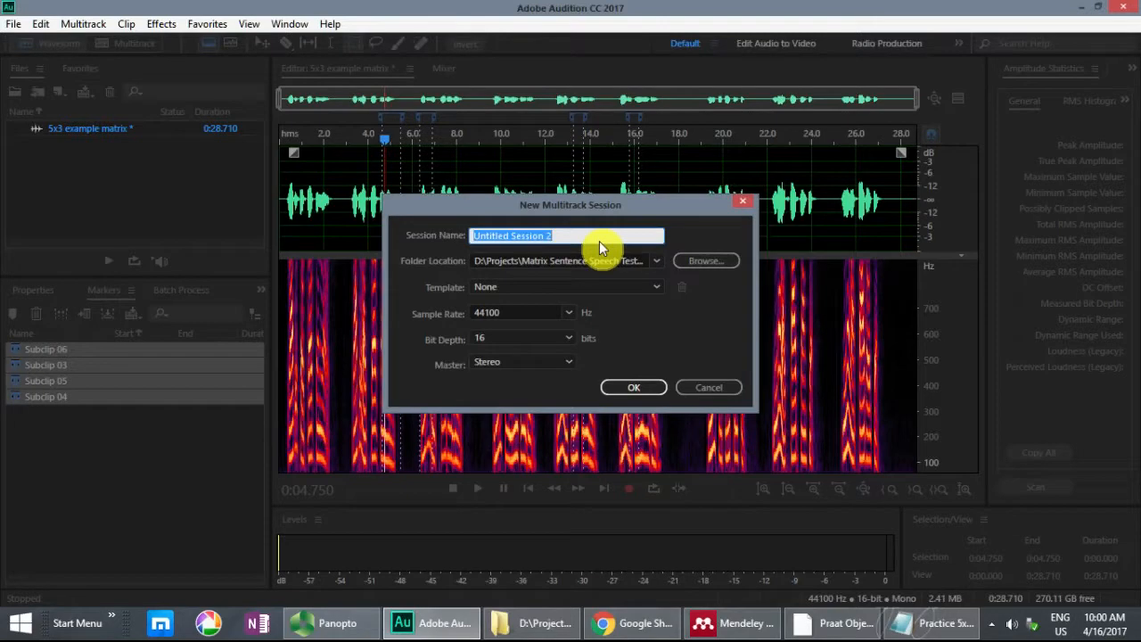
# Step: Name the session "auditioning the edits" with a mono master, and add all selected files to the same track
pyautogui.write('auditioning the edits')
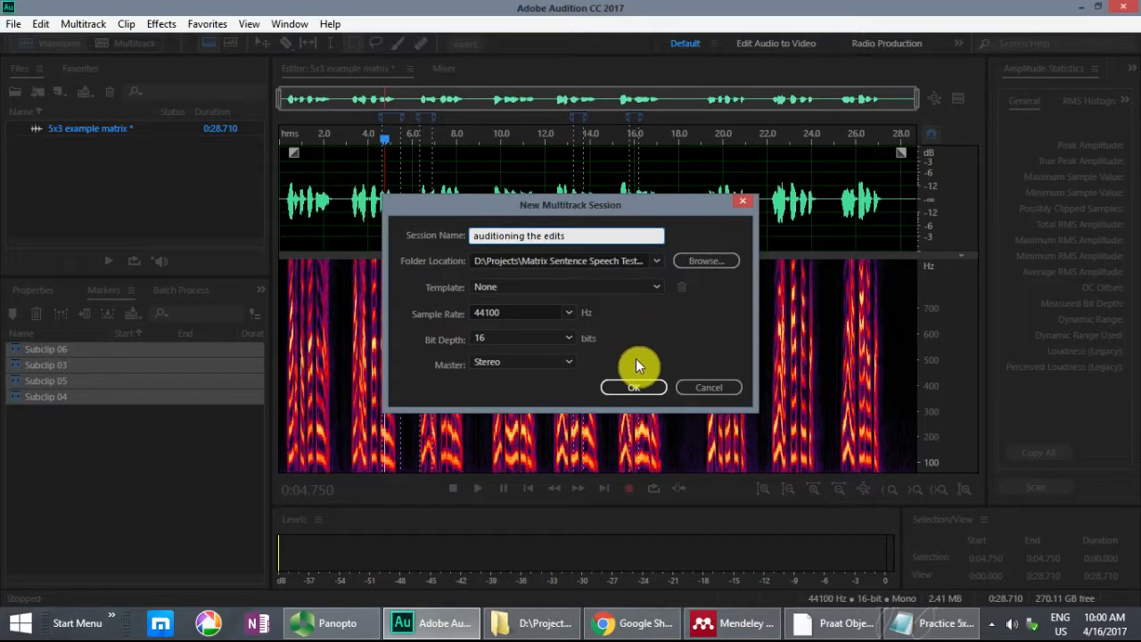
pyautogui.click(562, 364)
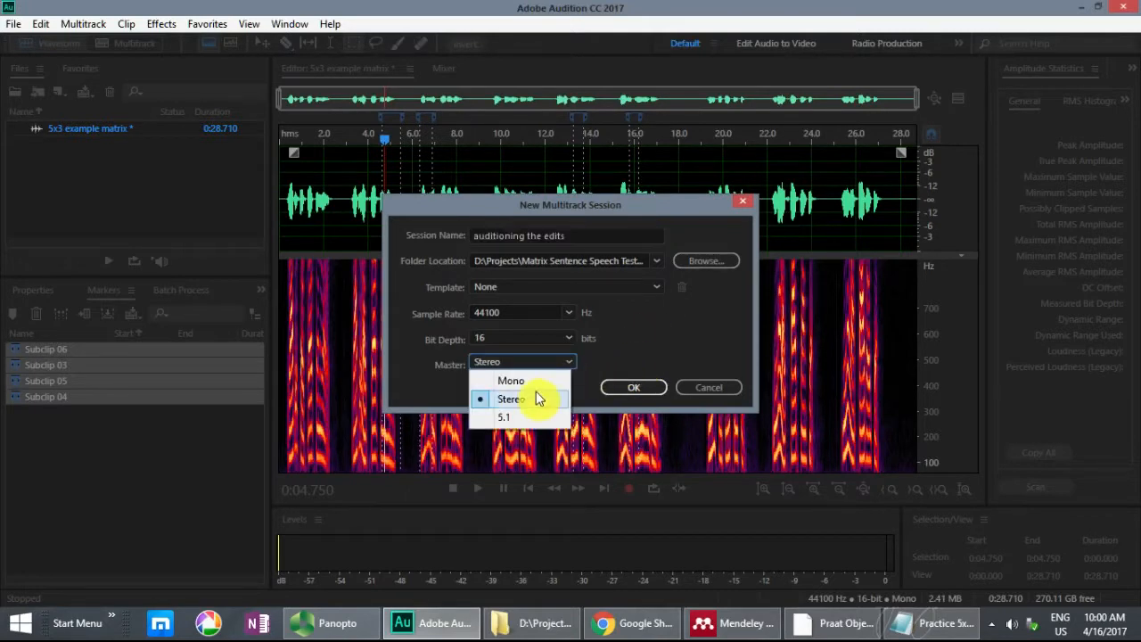
pyautogui.click(540, 382)
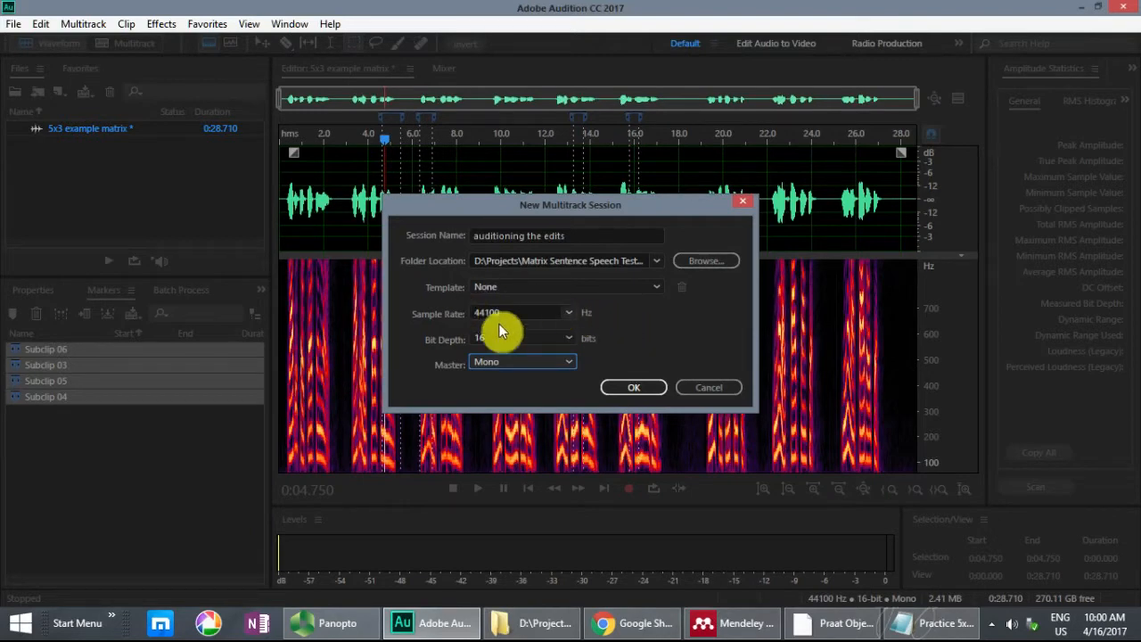
pyautogui.click(651, 387)
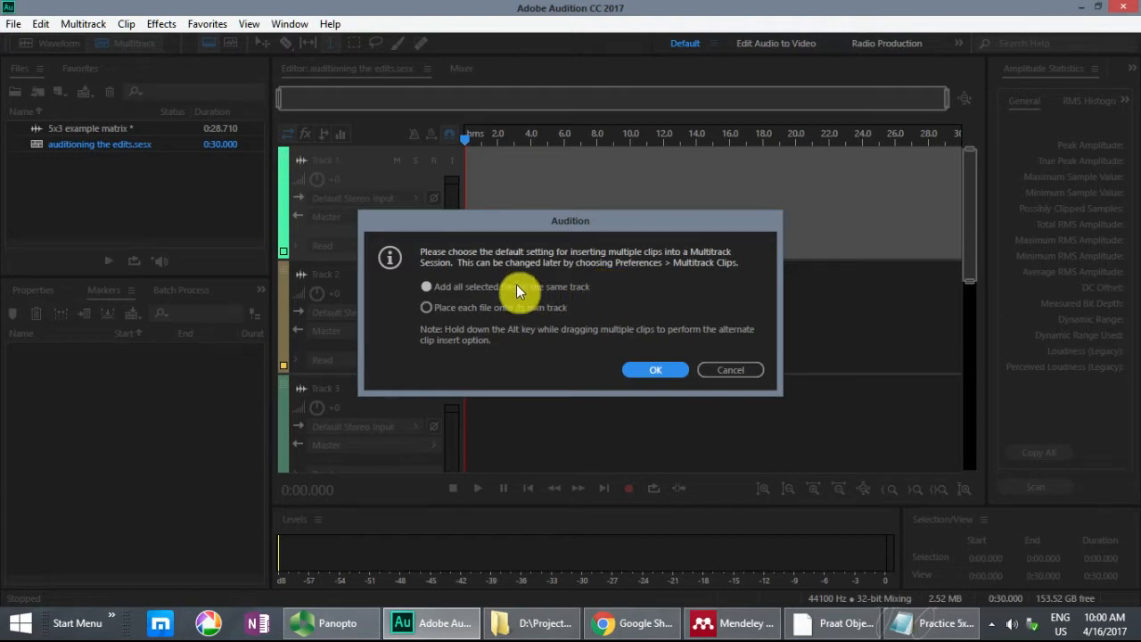
pyautogui.click(427, 287)
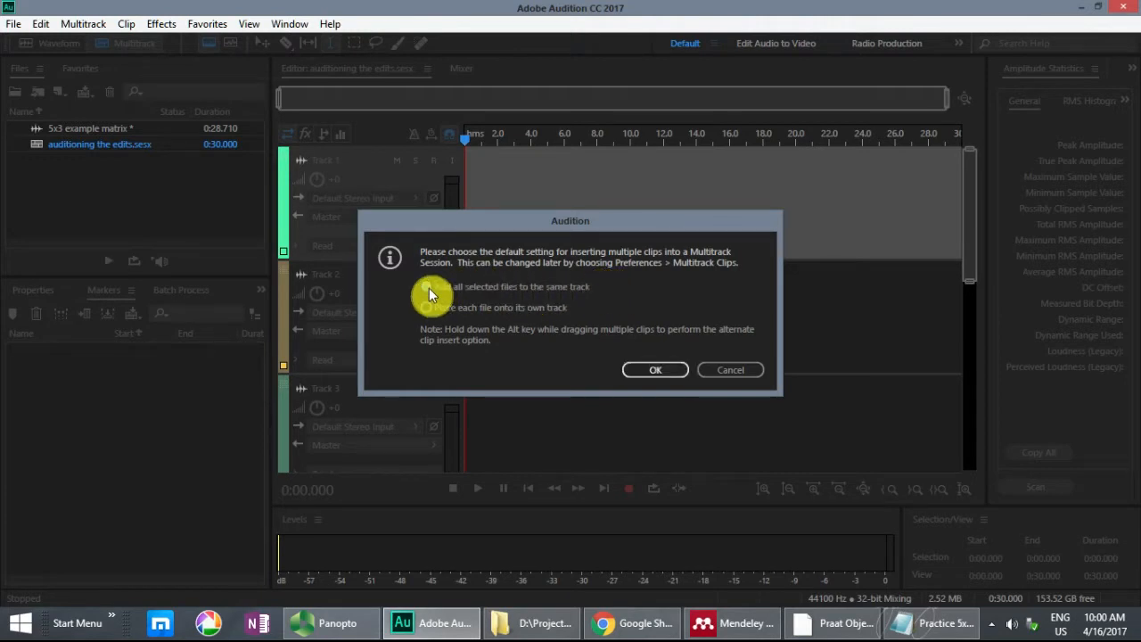
pyautogui.click(656, 369)
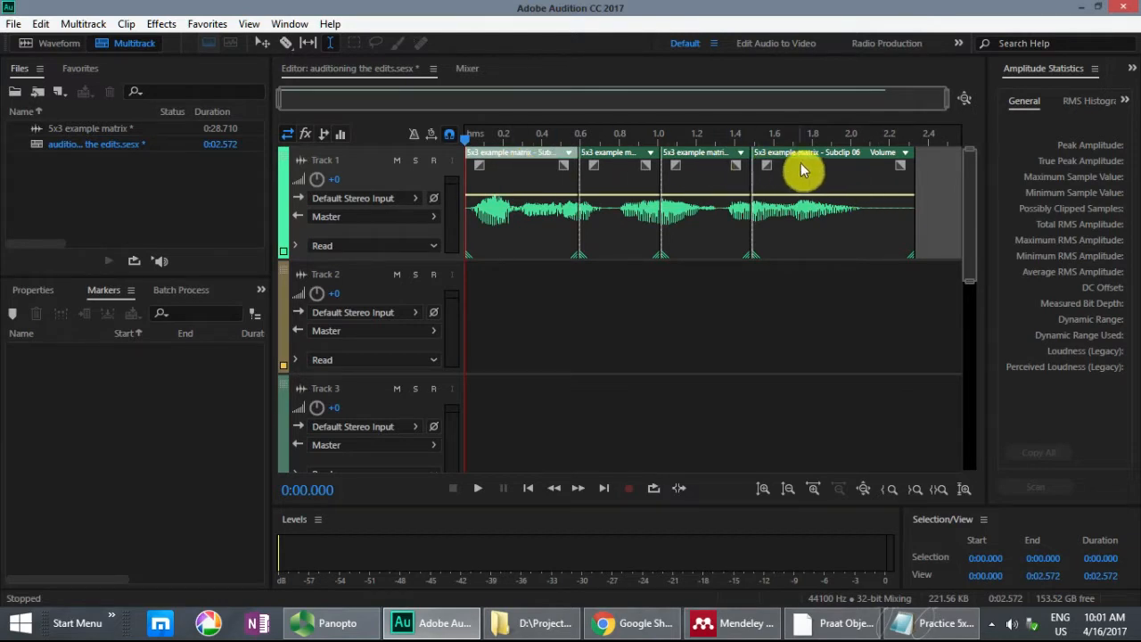
# Step: Play the assembled sentence on Track 1 and examine the join between Subclip 03 and Subclip 04
pyautogui.press('space')
pyautogui.press('space')
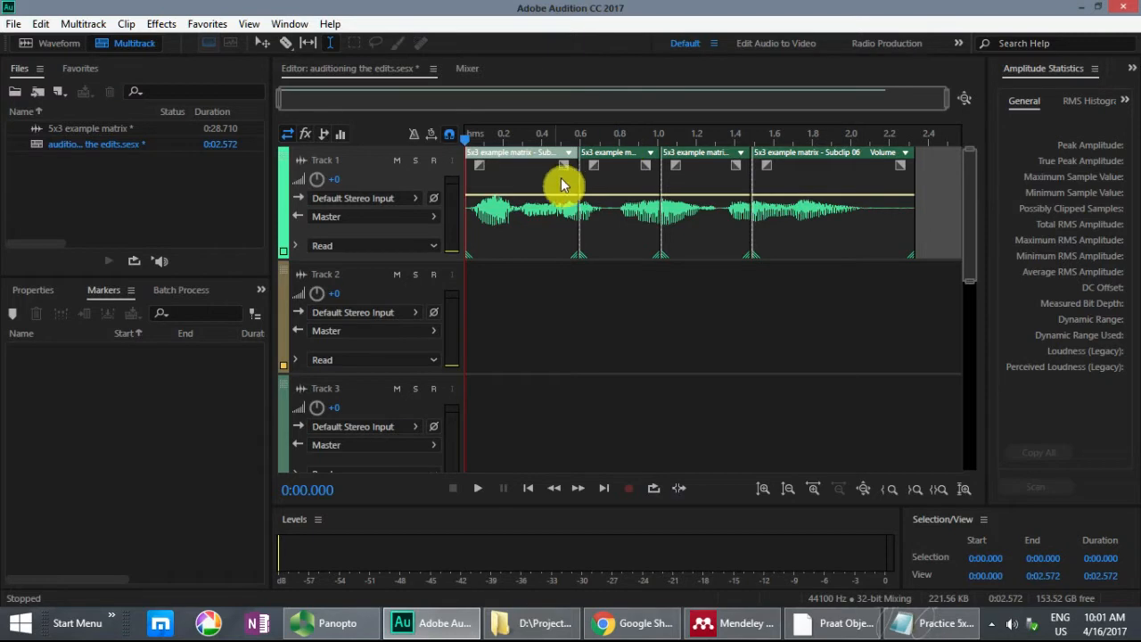
pyautogui.click(578, 184)
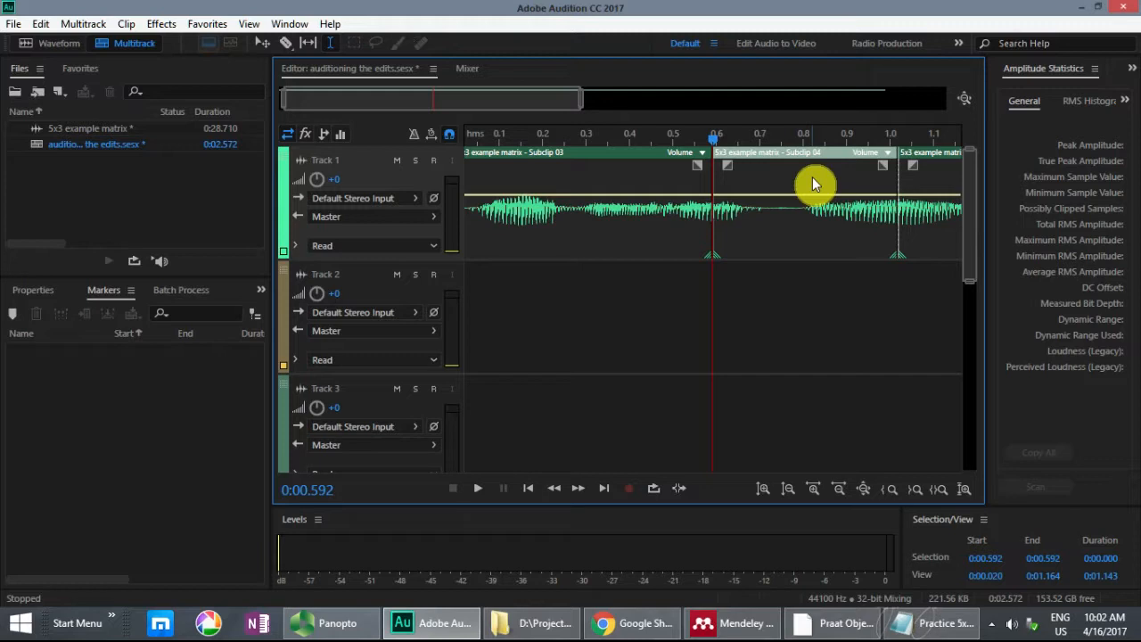
pyautogui.scroll(-5, 812, 176)
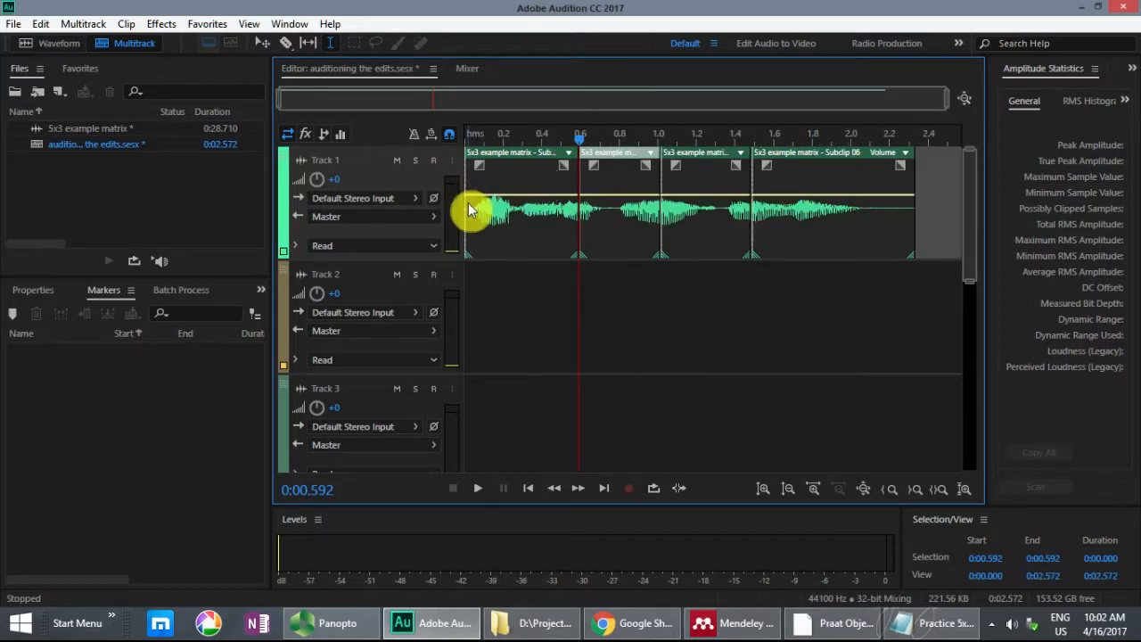
pyautogui.click(469, 174)
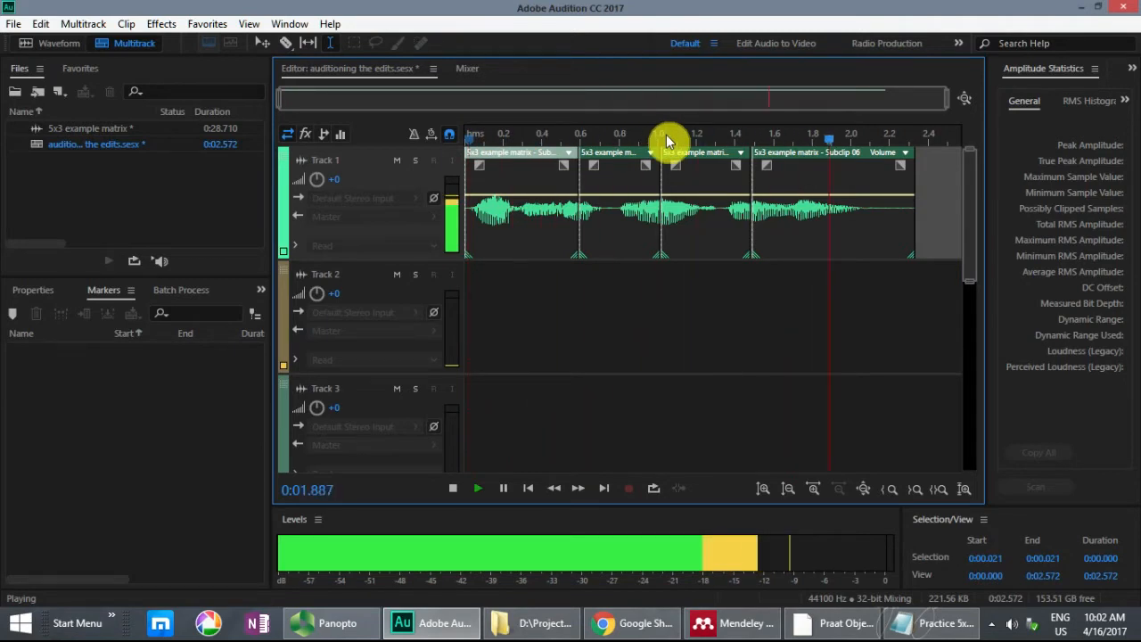
pyautogui.press('space')
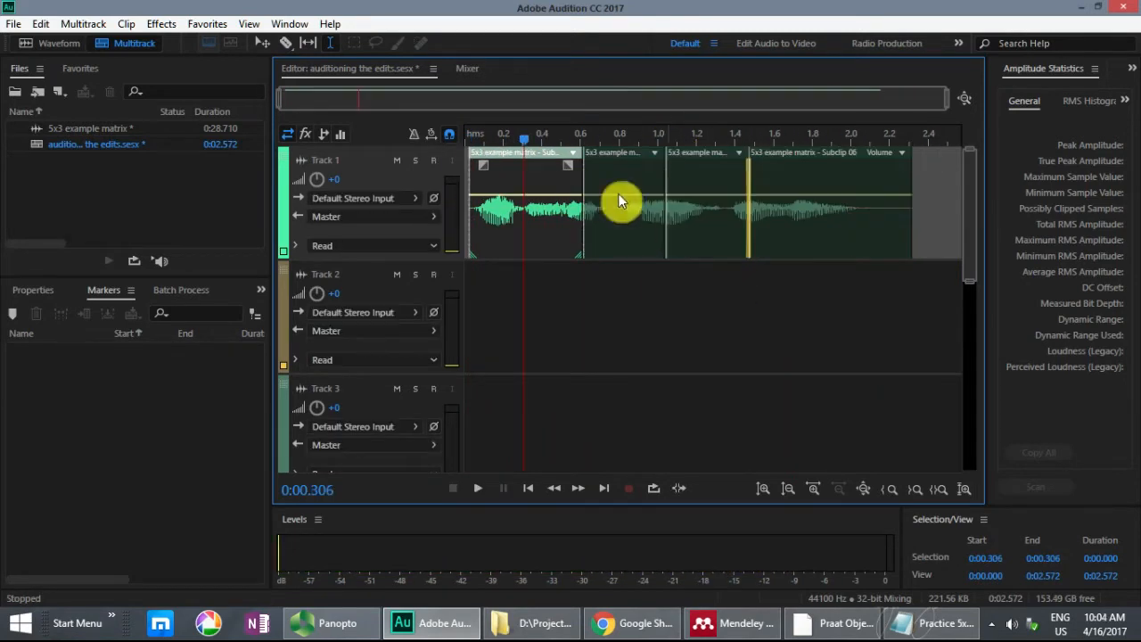
# Step: Reopen the 5x3 example matrix recording, compare Subclip 05's end with Subclip 06's start, and move Subclip 06's start to 0:04.671
pyautogui.click(84, 128)
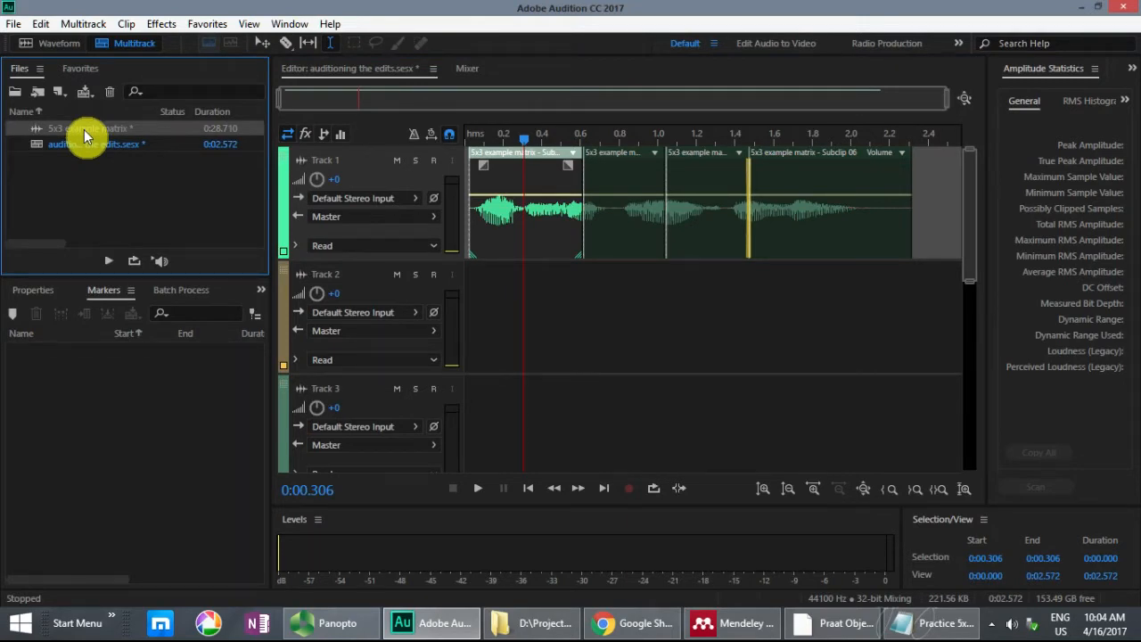
pyautogui.doubleClick(84, 131)
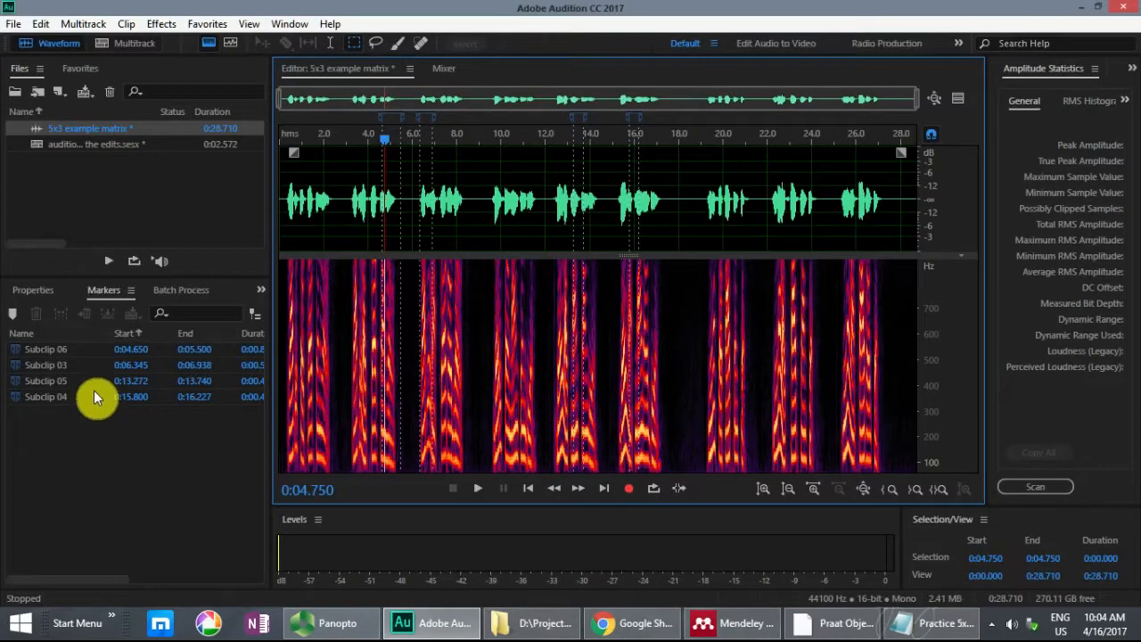
pyautogui.click(73, 382)
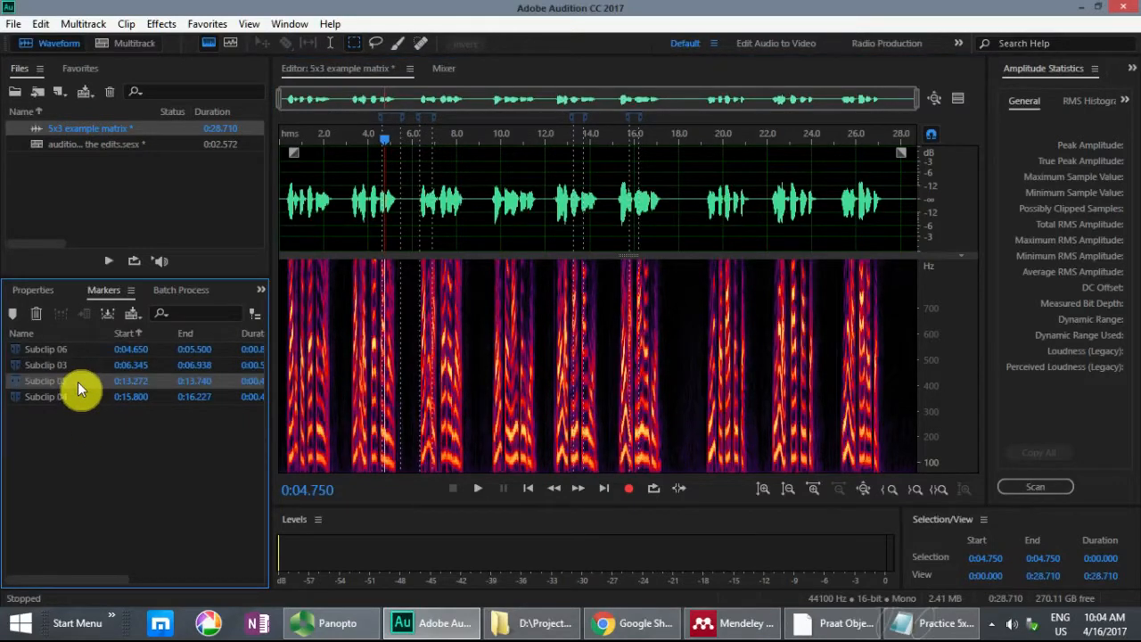
pyautogui.doubleClick(71, 379)
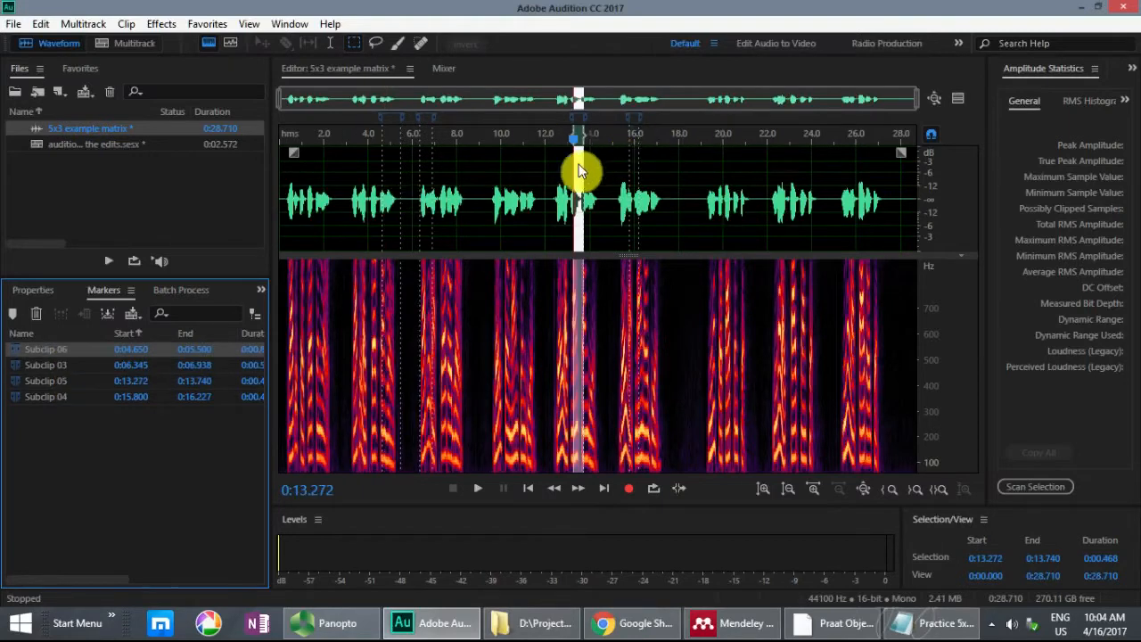
pyautogui.click(408, 186)
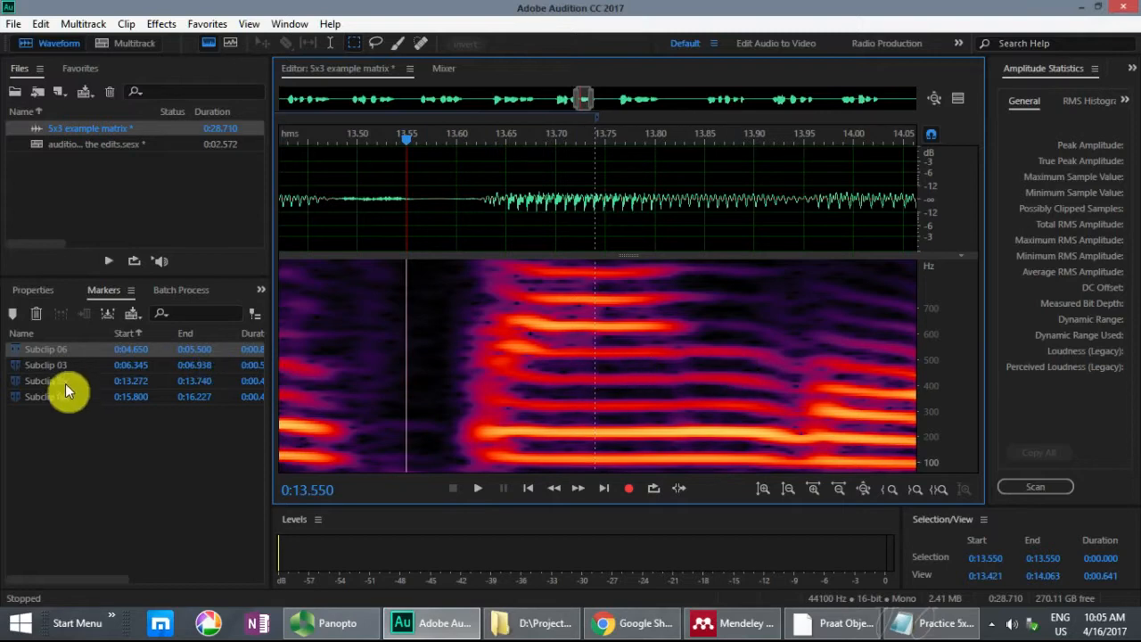
pyautogui.doubleClick(80, 350)
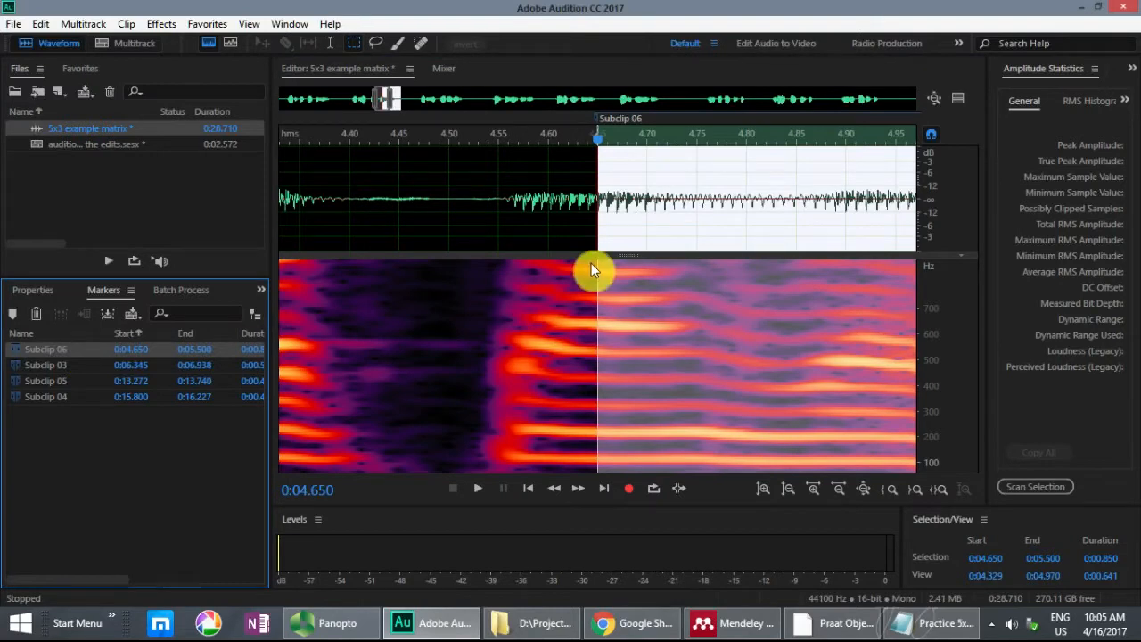
pyautogui.click(459, 192)
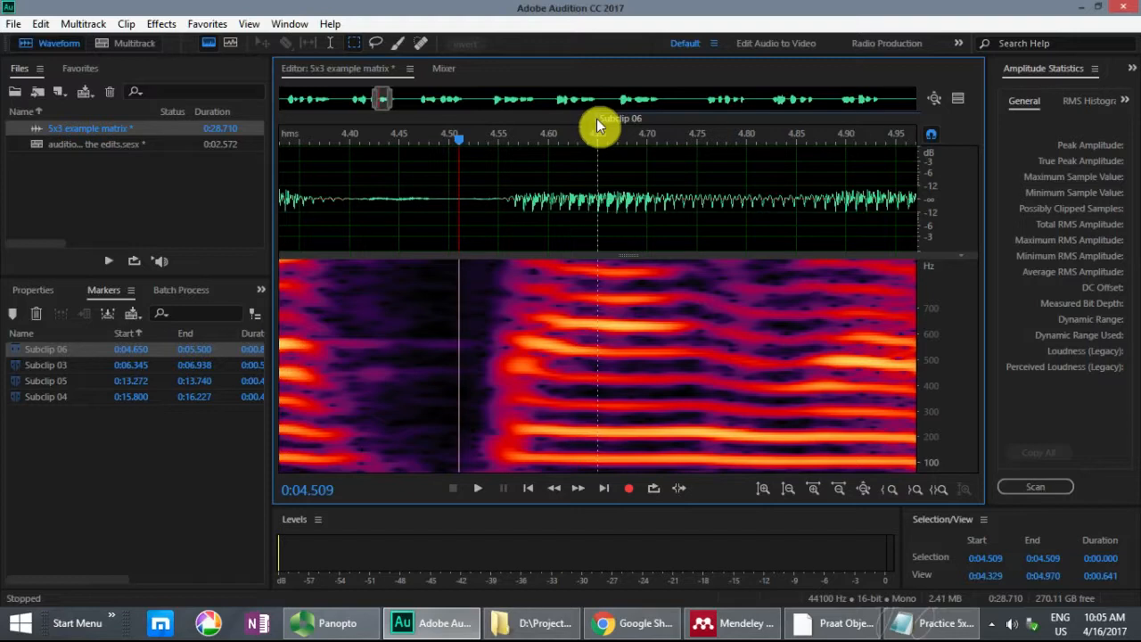
pyautogui.moveTo(598, 118); pyautogui.dragTo(618, 119)
# Step: Move the end of Subclip 05 to 0:13.730 in the recording
pyautogui.click(83, 383)
pyautogui.click(592, 179)
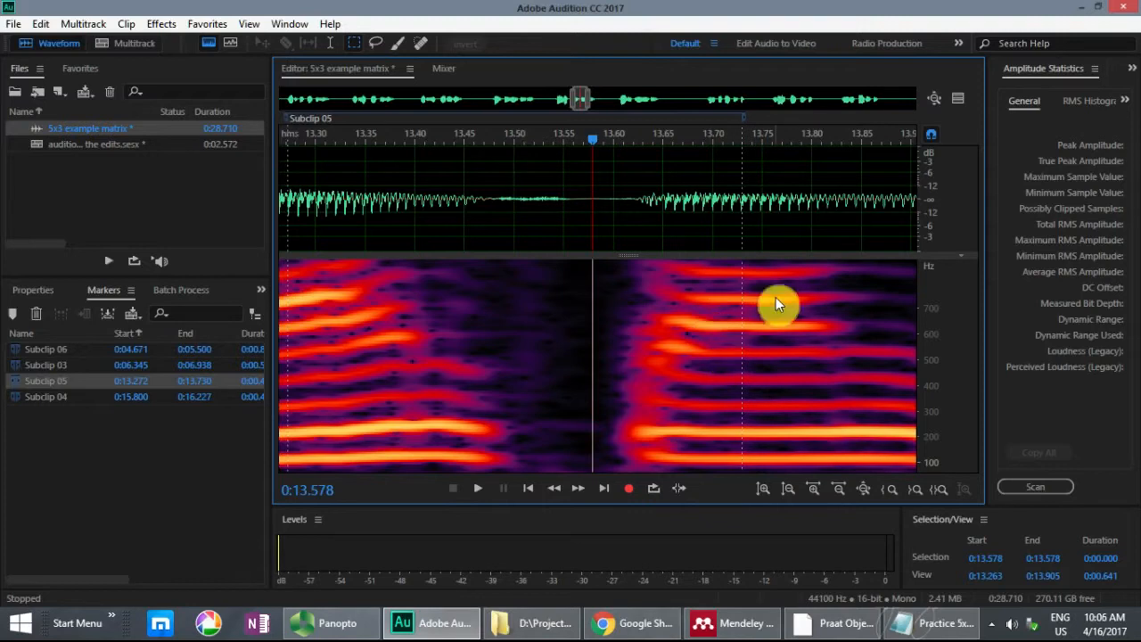
pyautogui.scroll(-2, 763, 212)
pyautogui.scroll(-3, 762, 212)
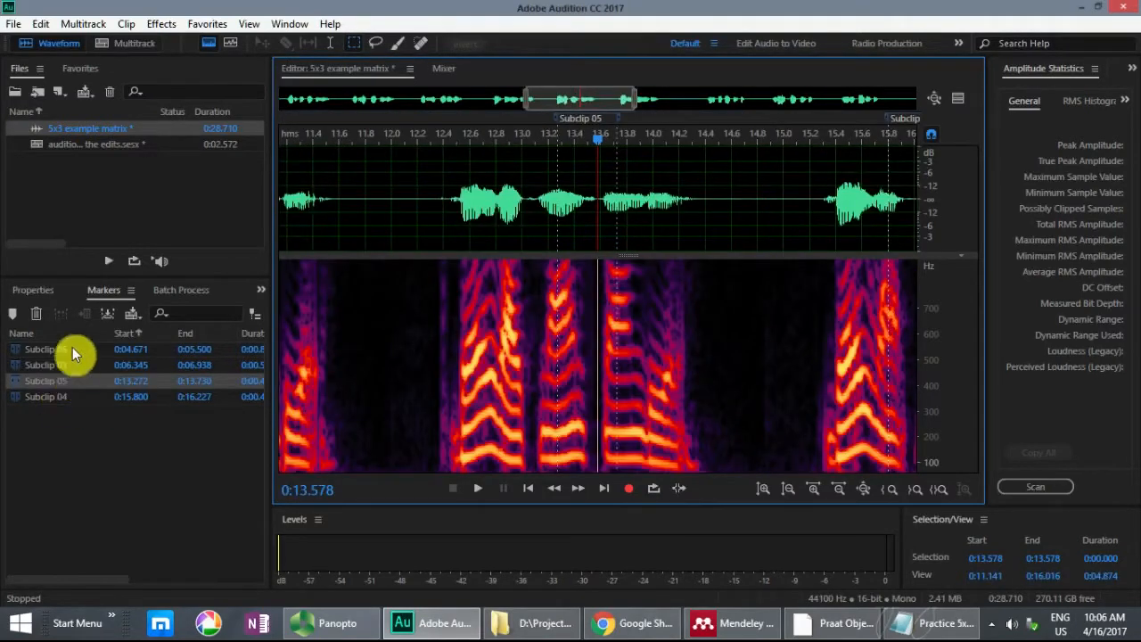
# Step: Delete all clips from Track 1 of the "auditioning the edits" multitrack session
pyautogui.click(126, 47)
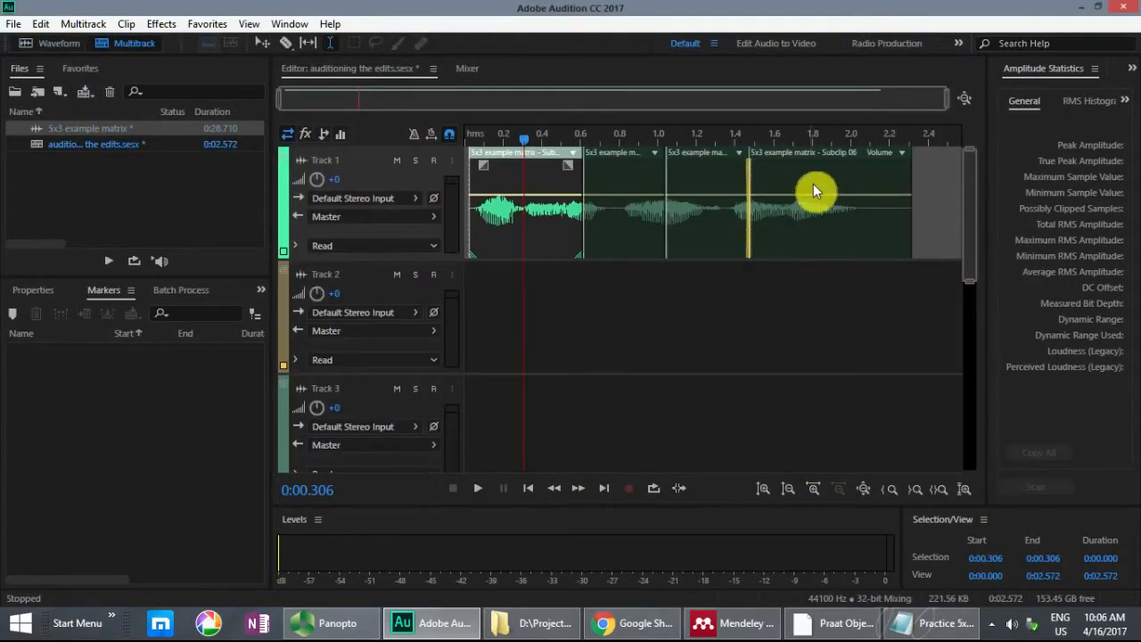
pyautogui.click(812, 157)
pyautogui.press('Delete')
pyautogui.moveTo(819, 170); pyautogui.dragTo(359, 173)
pyautogui.press('Delete')
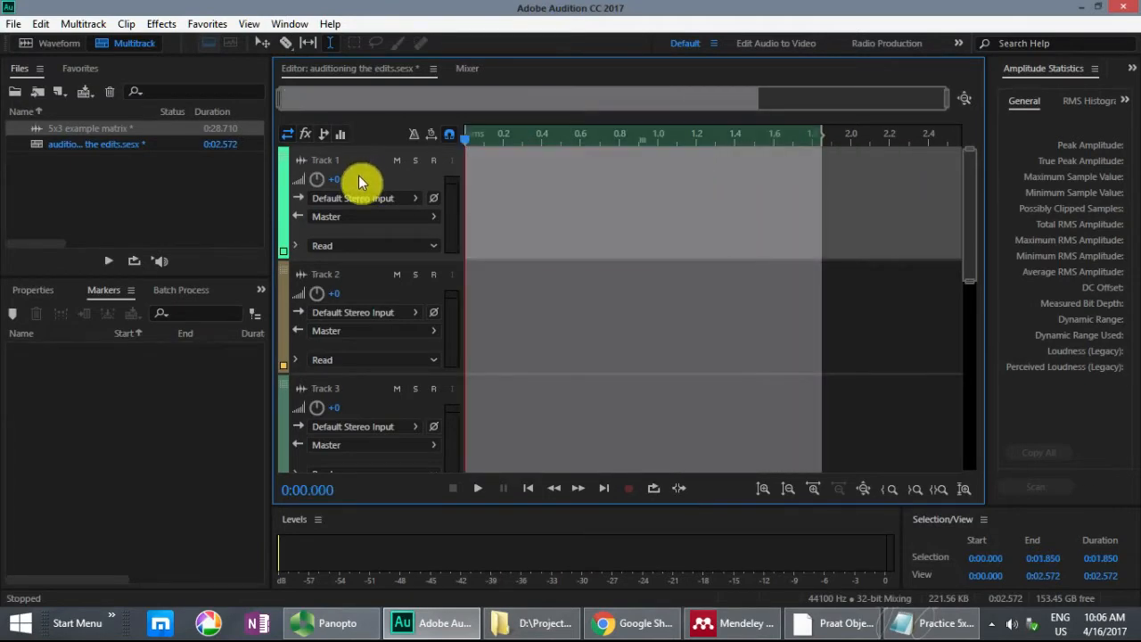
# Step: Insert Subclip 03, 04, 05 and 06 in that order from the recording into the "auditioning the edits" session and play the sentence
pyautogui.doubleClick(63, 130)
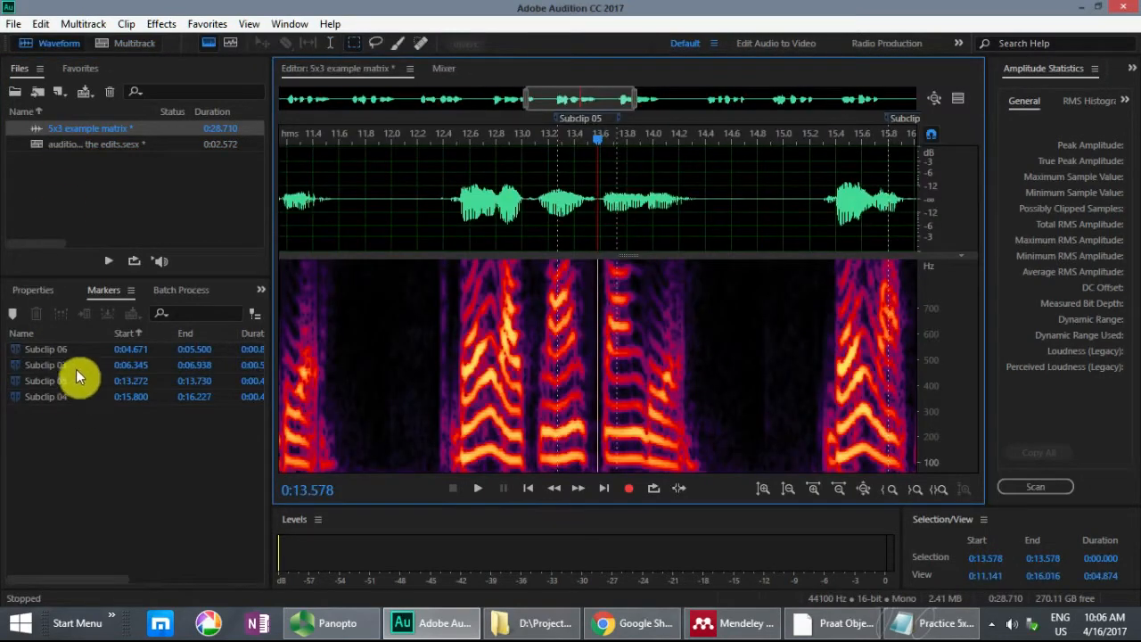
pyautogui.click(76, 364)
pyautogui.keyDown('ctrl'); pyautogui.click(74, 395); pyautogui.keyUp('ctrl')
pyautogui.keyDown('ctrl'); pyautogui.click(74, 380); pyautogui.keyUp('ctrl')
pyautogui.keyDown('ctrl'); pyautogui.click(79, 351); pyautogui.keyUp('ctrl')
pyautogui.rightClick(78, 349)
pyautogui.moveTo(268, 363)
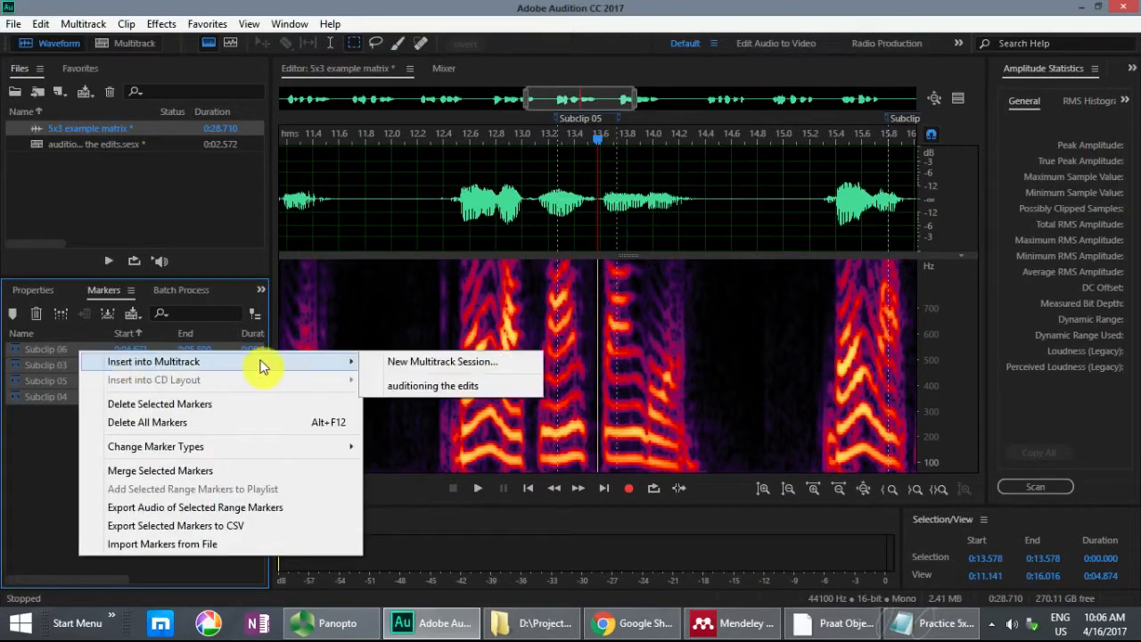
pyautogui.click(443, 390)
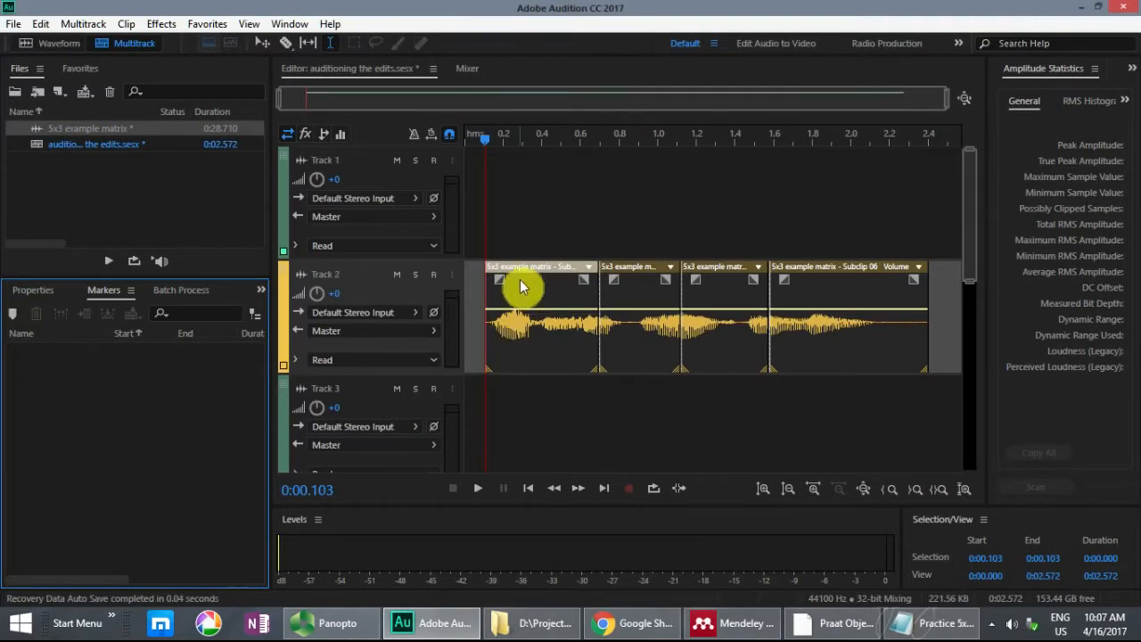
pyautogui.press('space')
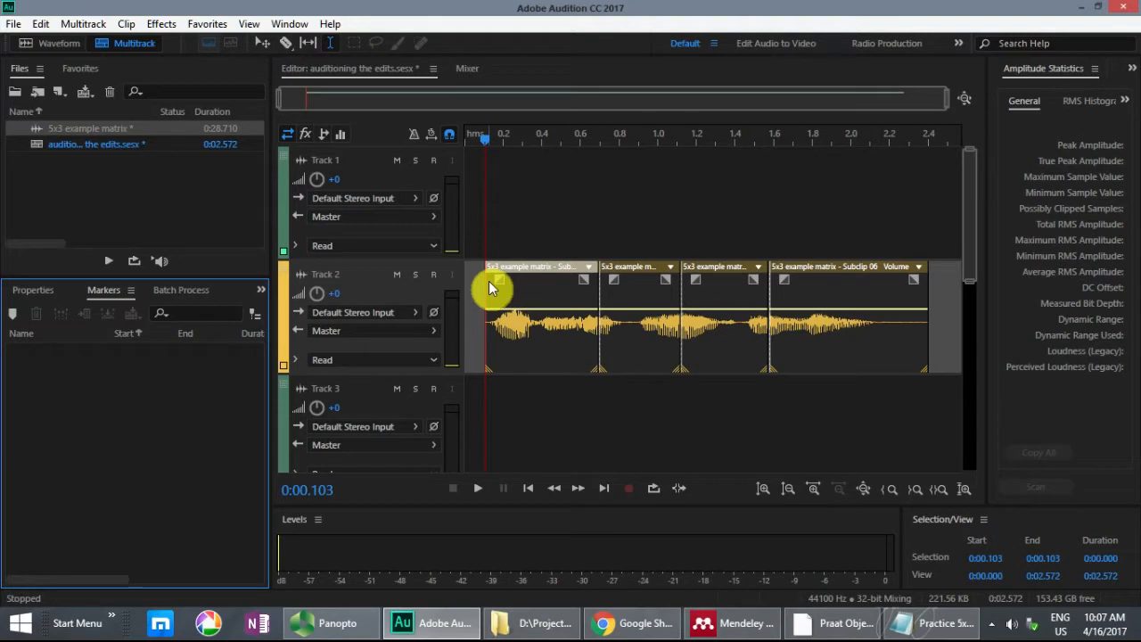
# Step: Select the join between Subclip 05 and Subclip 06 from about 1.357 to 1.800 seconds, and inspect Subclip 05 in the waveform view
pyautogui.moveTo(727, 298); pyautogui.dragTo(811, 310)
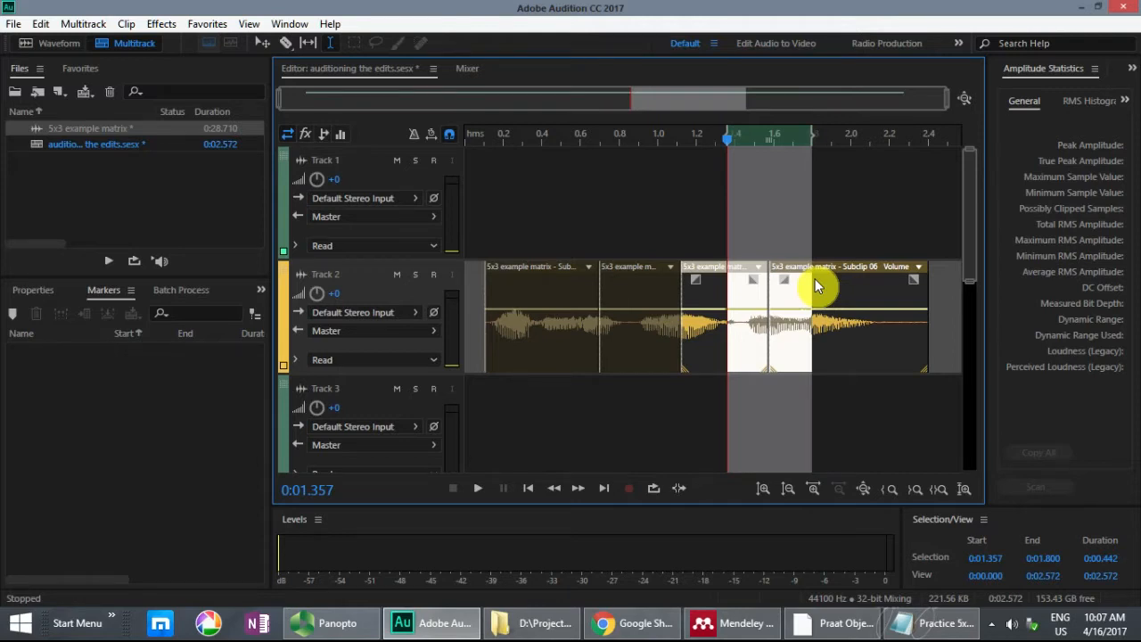
pyautogui.click(54, 46)
pyautogui.click(360, 181)
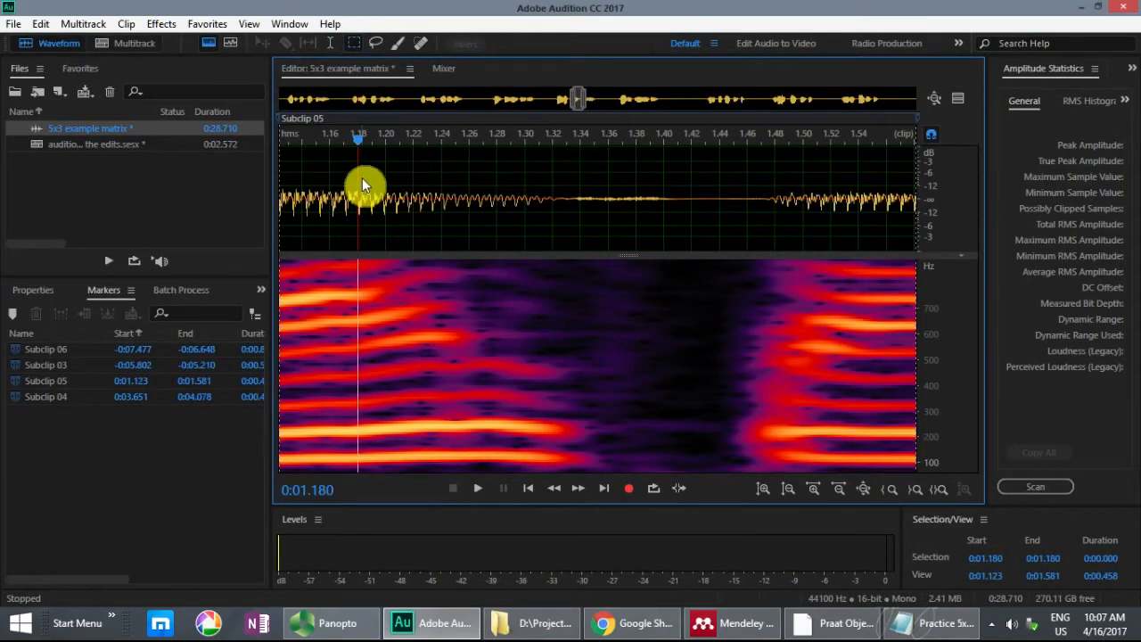
# Step: Show the whole recording, switch to the Notepad sentence list and highlight the first two words of sentence 5
pyautogui.press('\\')
pyautogui.moveTo(287, 183); pyautogui.dragTo(308, 190)
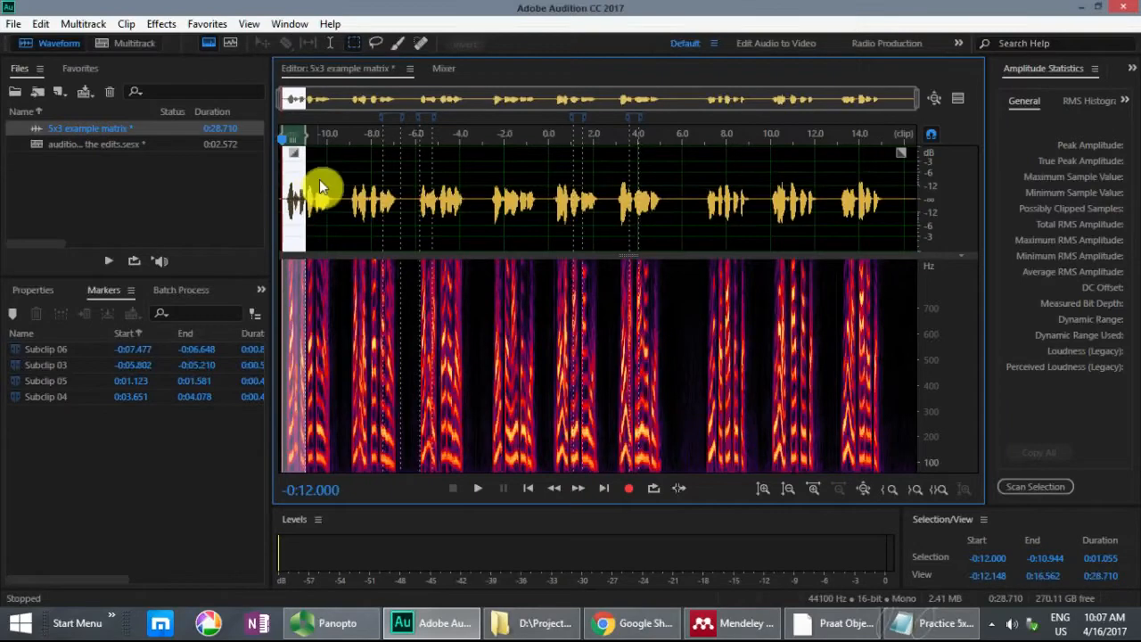
pyautogui.click(479, 181)
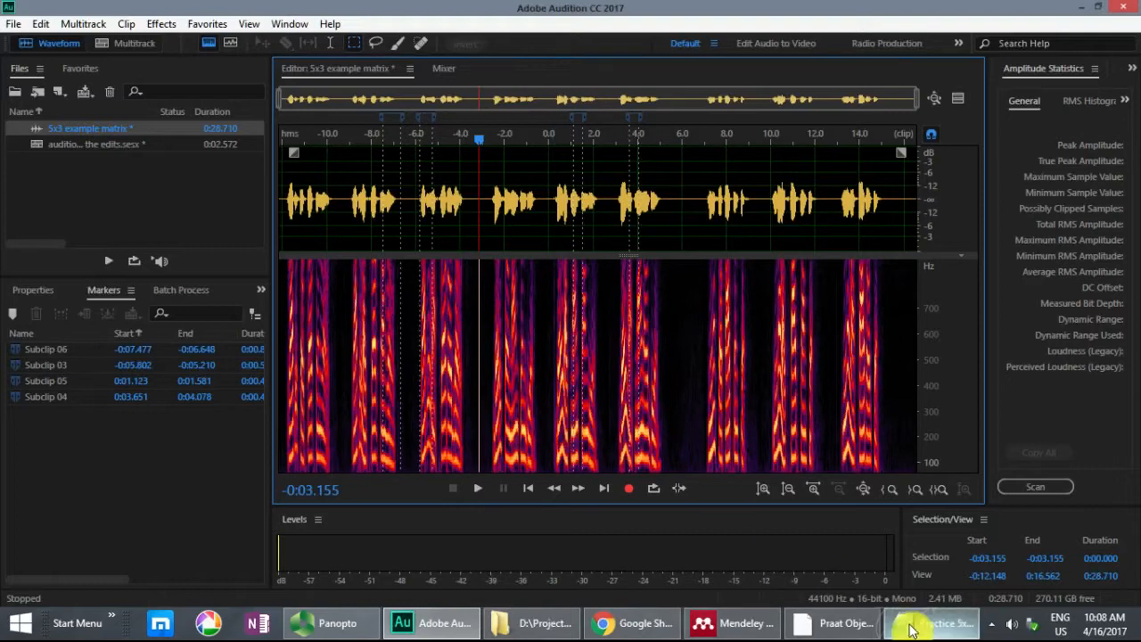
pyautogui.hotkey('alt', 'Tab')
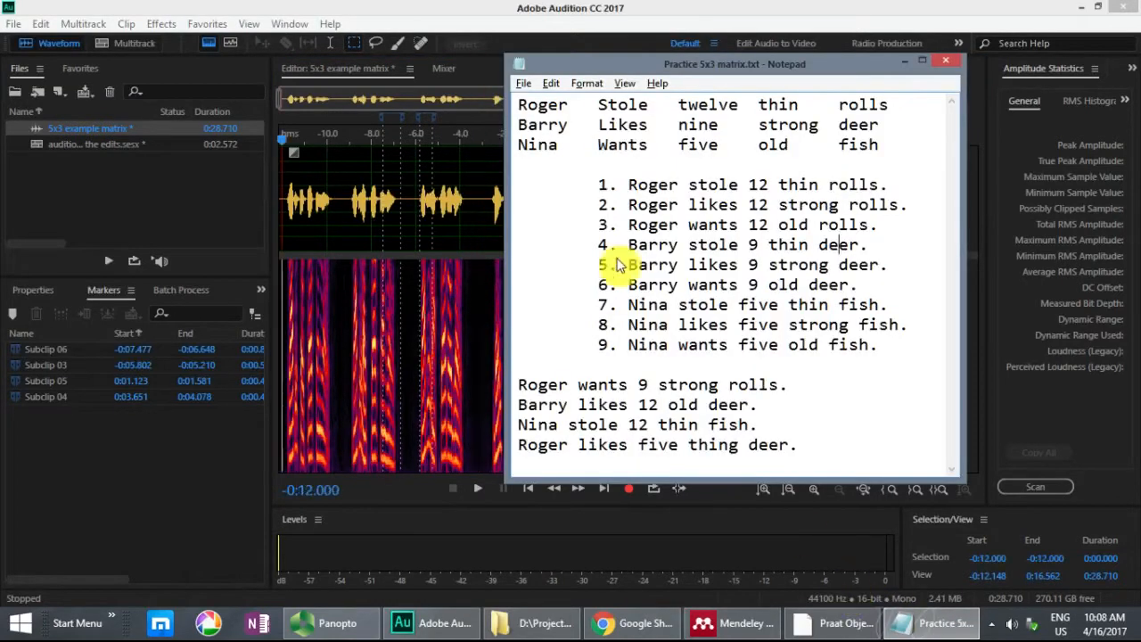
pyautogui.moveTo(628, 265); pyautogui.dragTo(732, 266)
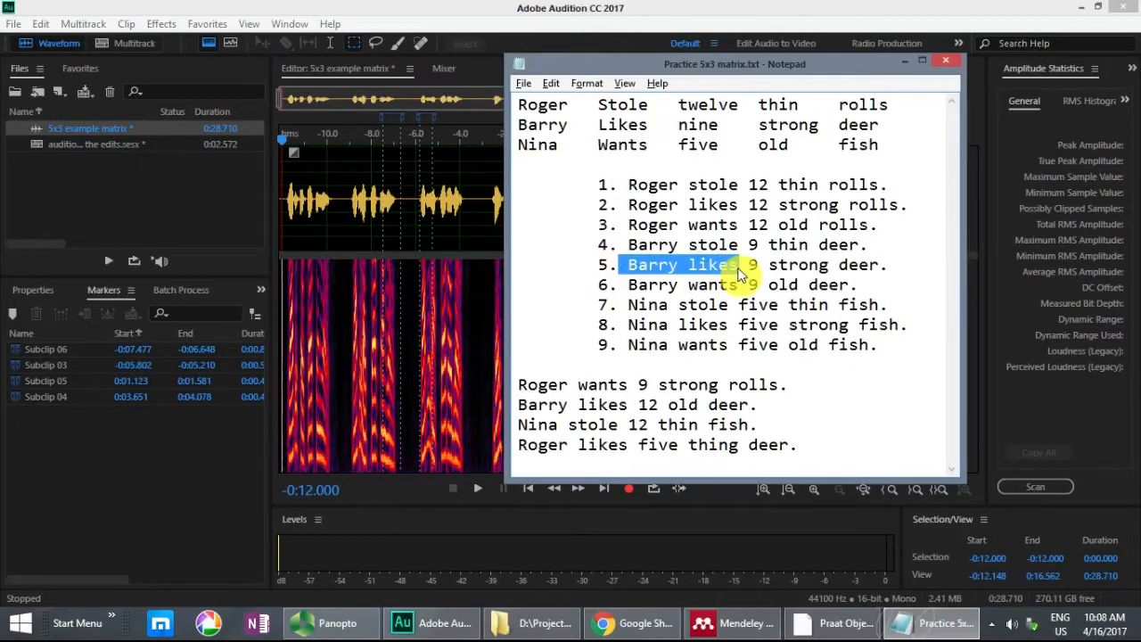
# Step: Return to Audition, zoom in on sentence 5 of the recording and play it from its start
pyautogui.hotkey('alt', 'Tab')
pyautogui.moveTo(549, 183); pyautogui.dragTo(607, 181)
pyautogui.hotkey('ctrl', '=')
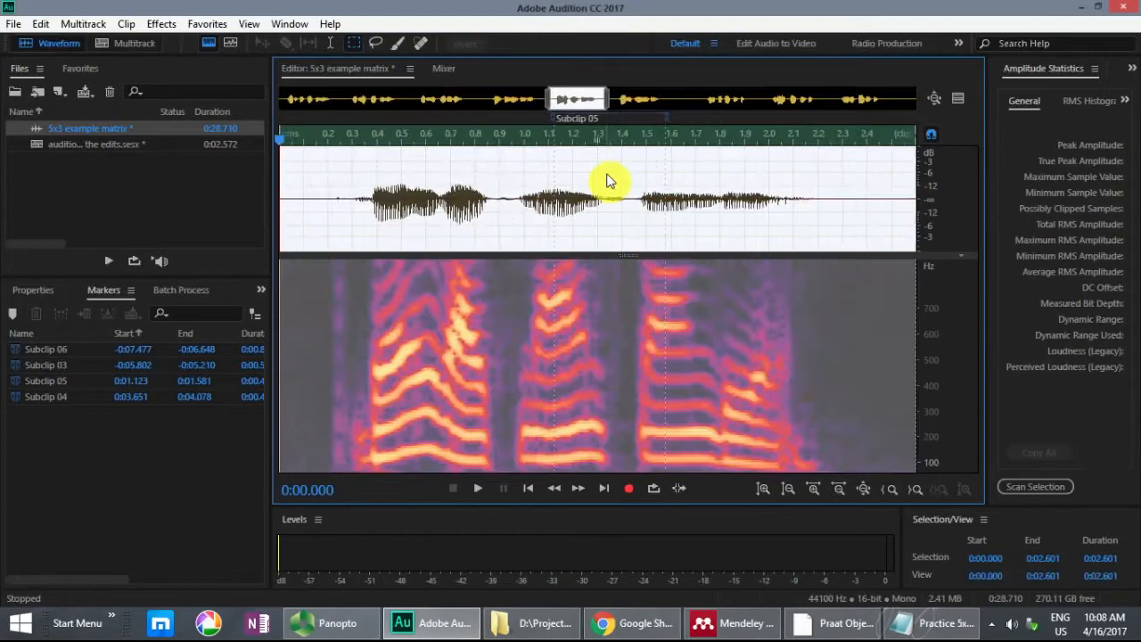
pyautogui.click(318, 191)
pyautogui.press('space')
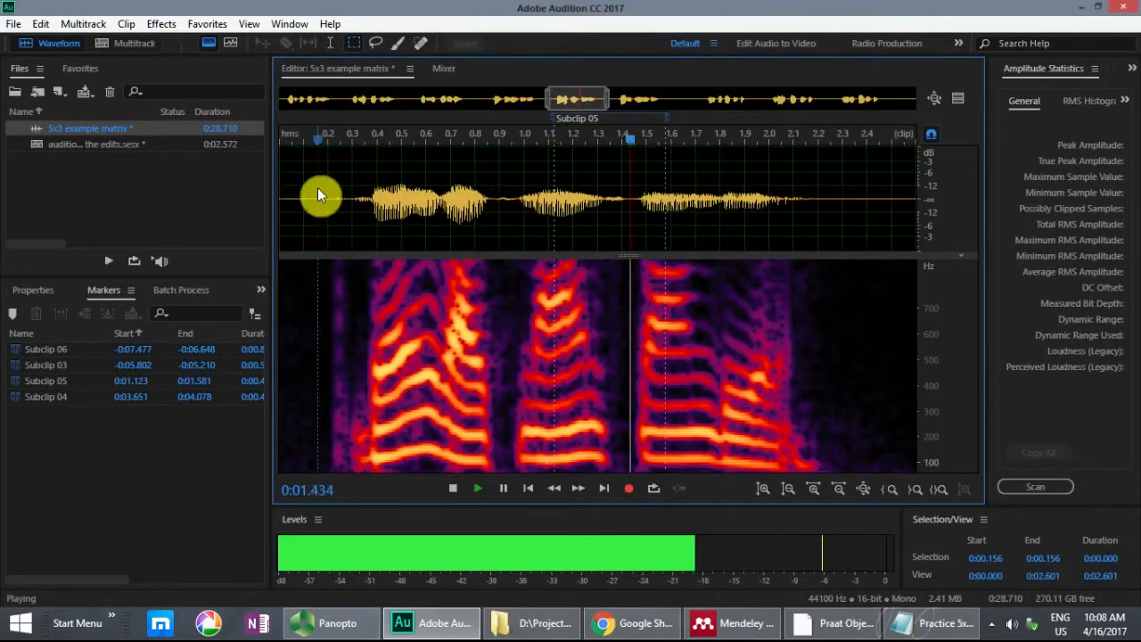
pyautogui.press('space')
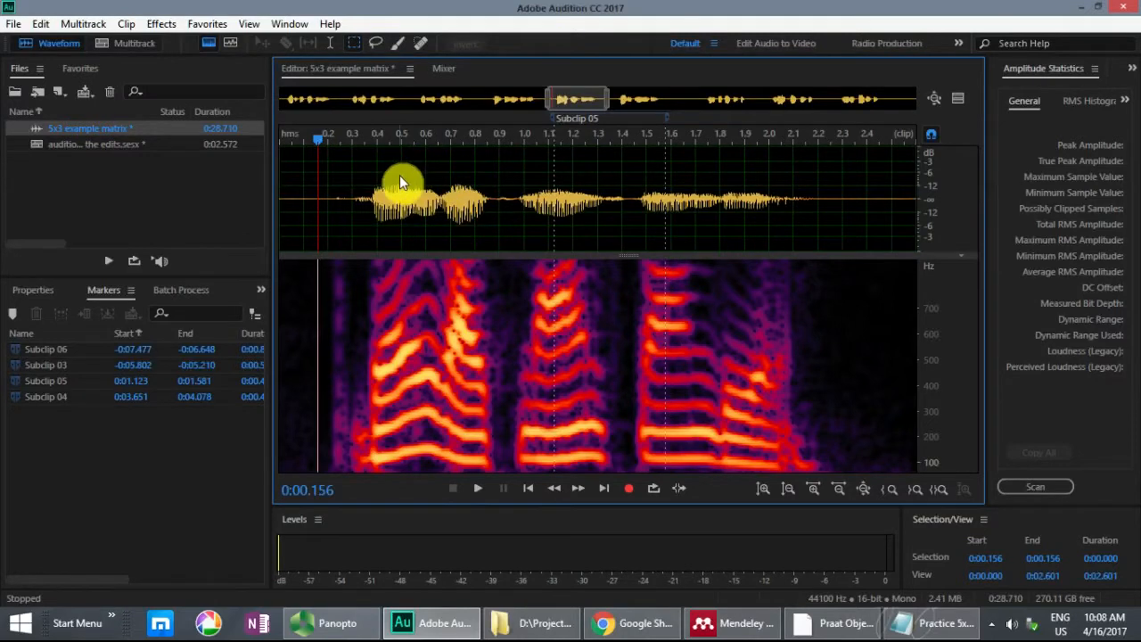
pyautogui.press('space')
pyautogui.press('space')
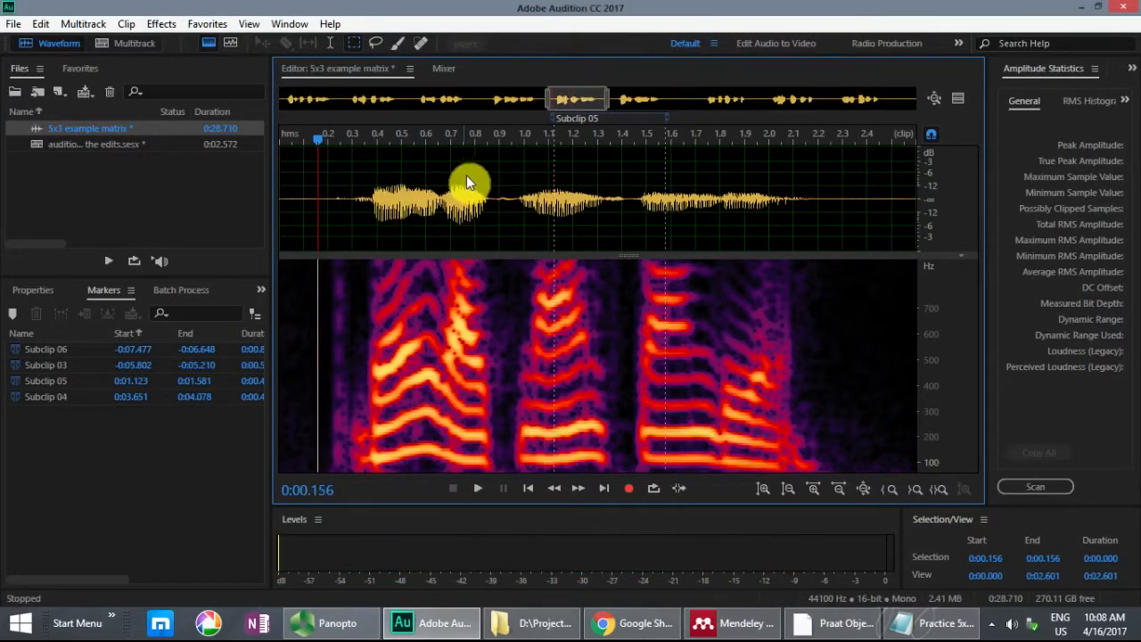
# Step: Select the first-word-to-verb passage of sentence 5 from 0:00.281 to 0:00.768, audition it and mark it as a subclip
pyautogui.click(463, 183)
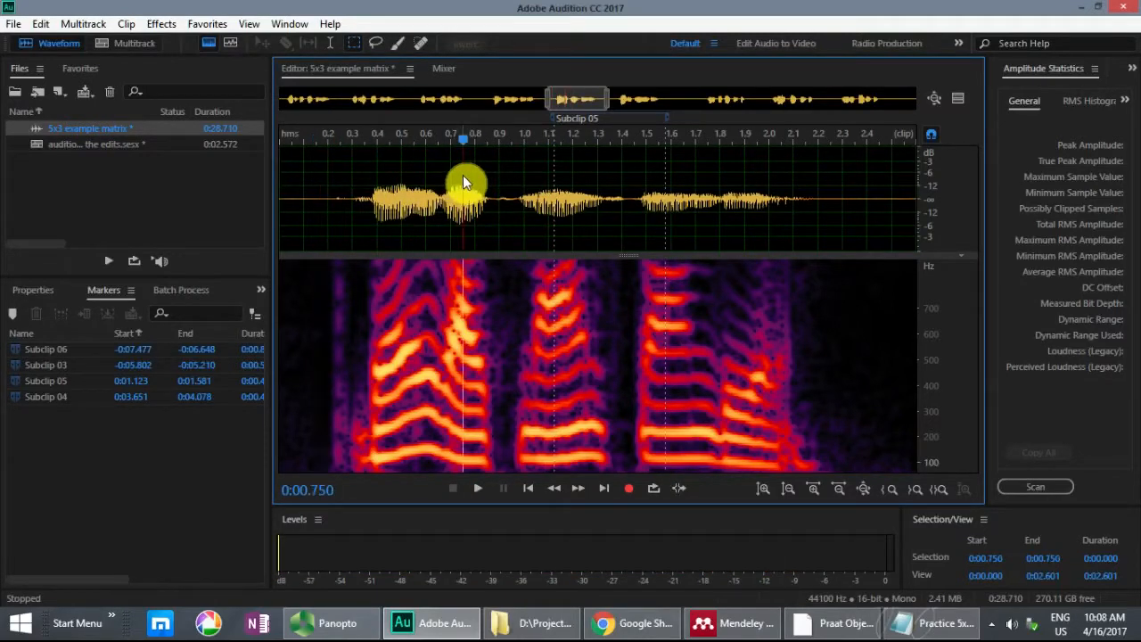
pyautogui.scroll(2, 463, 182)
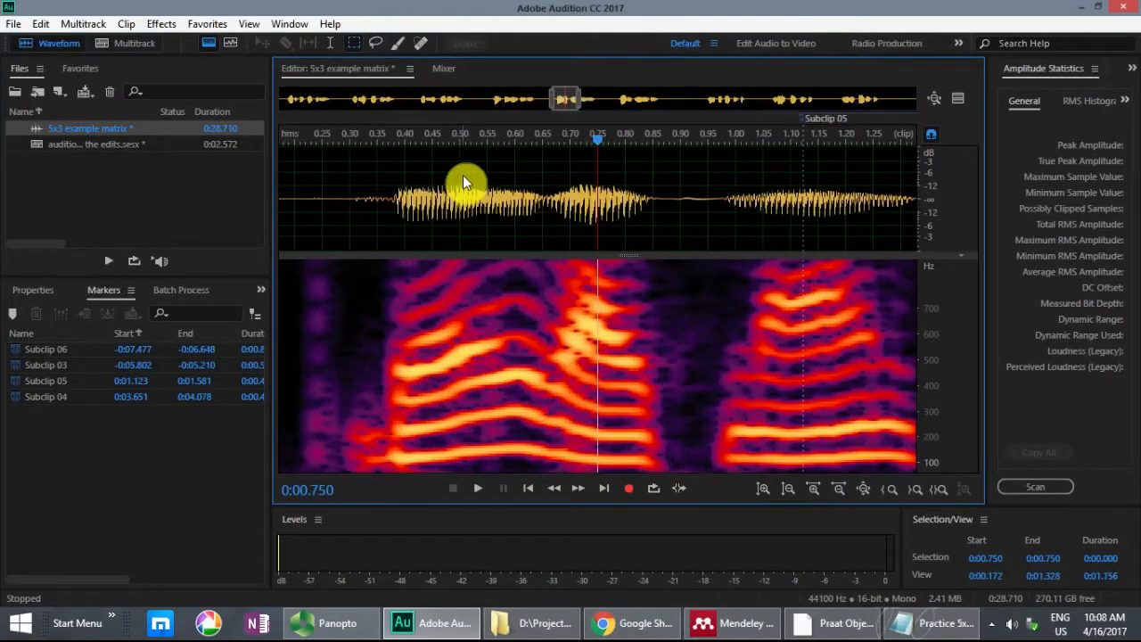
pyautogui.scroll(1, 465, 176)
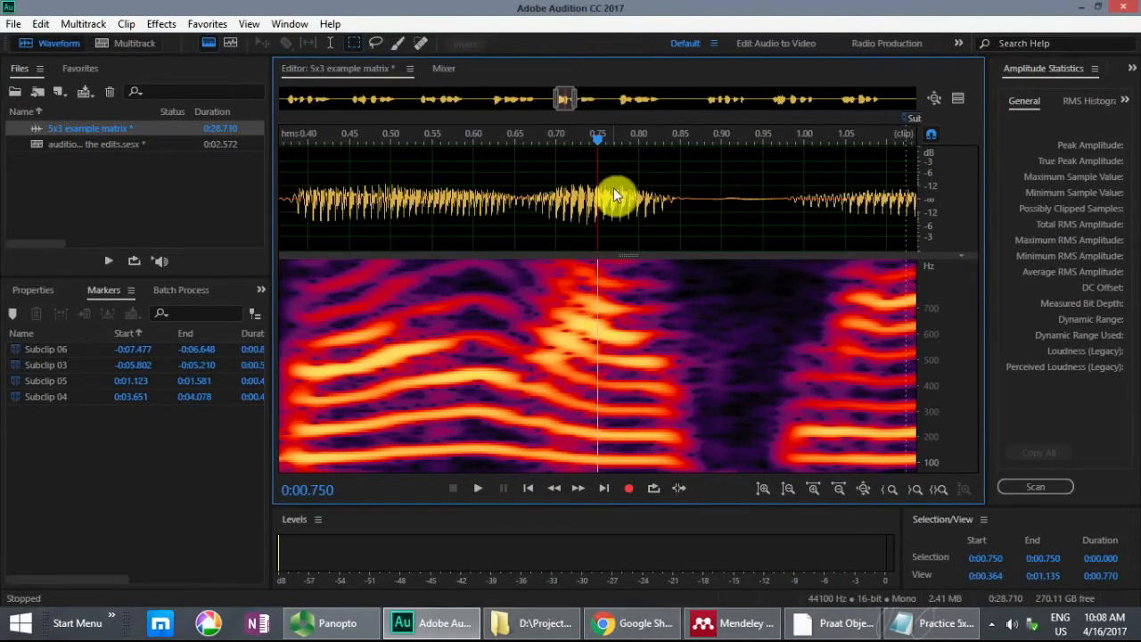
pyautogui.moveTo(613, 187); pyautogui.dragTo(305, 181)
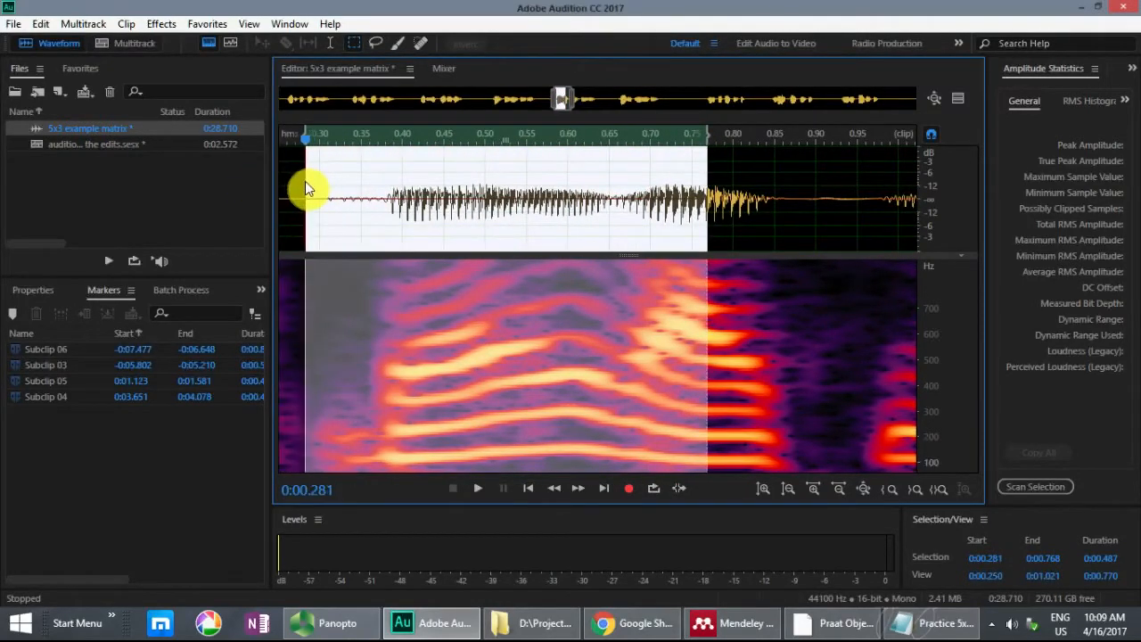
pyautogui.press('space')
pyautogui.press('space')
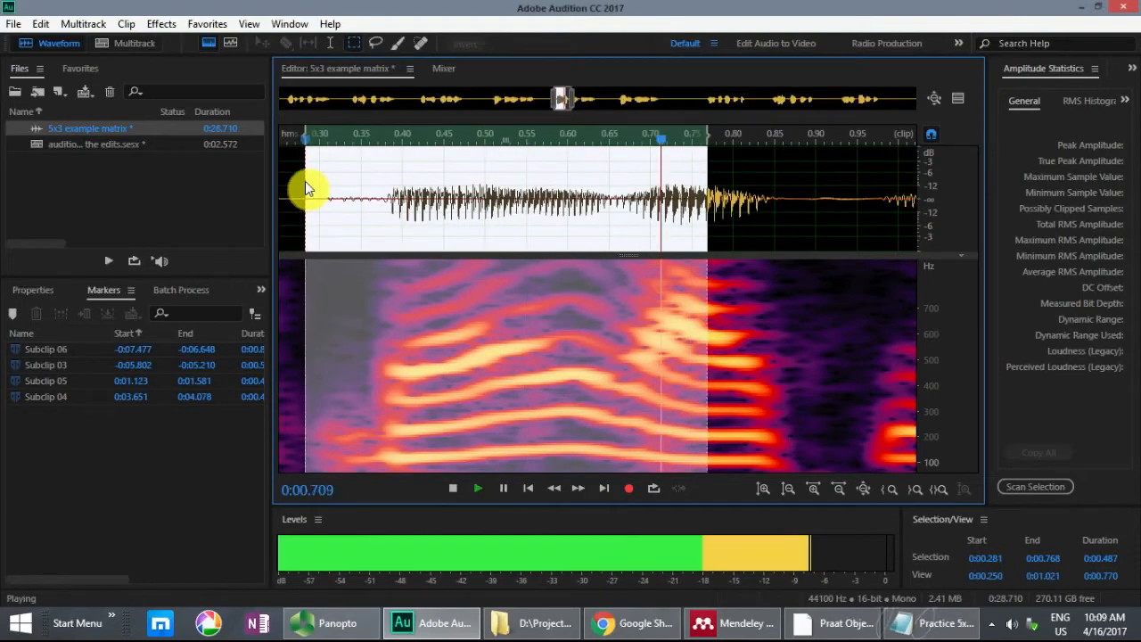
pyautogui.press('m')
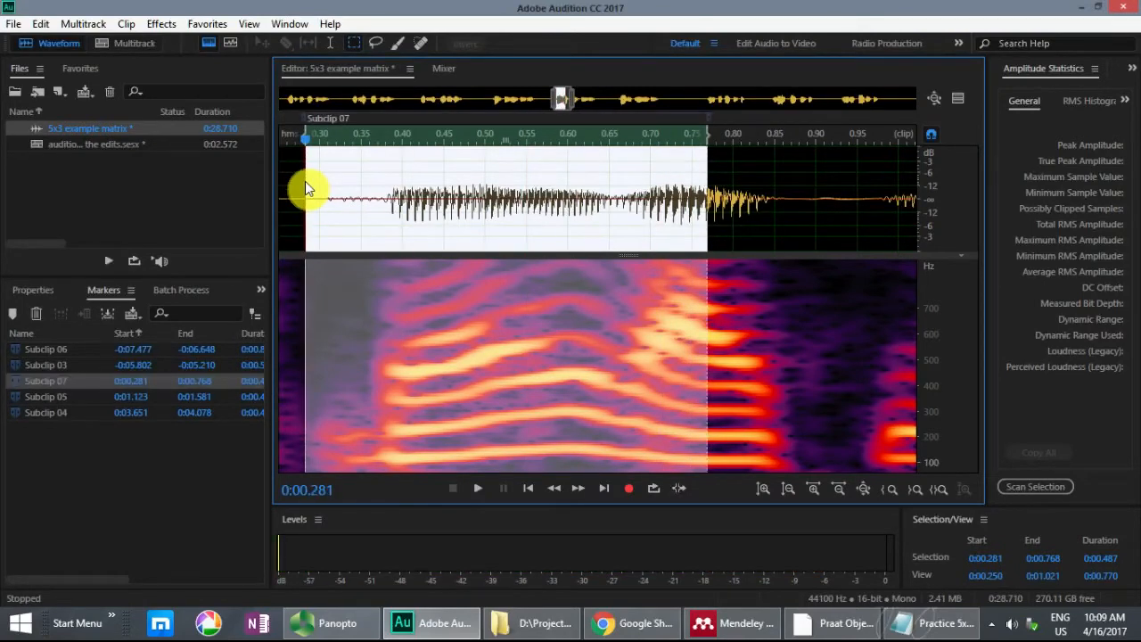
# Step: Highlight "likes 12" in sentence 2 of the Notepad list, and mark that transition in the recording from -0:08.331 to -0:07.878 as a subclip
pyautogui.hotkey('alt', 'Tab')
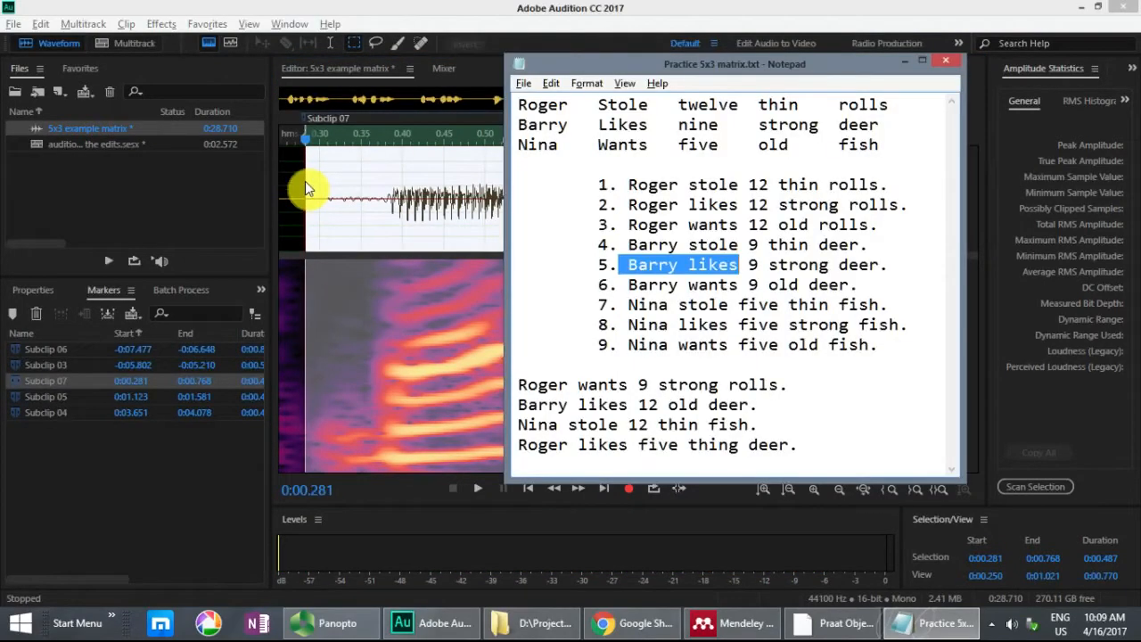
pyautogui.moveTo(688, 206); pyautogui.dragTo(768, 206)
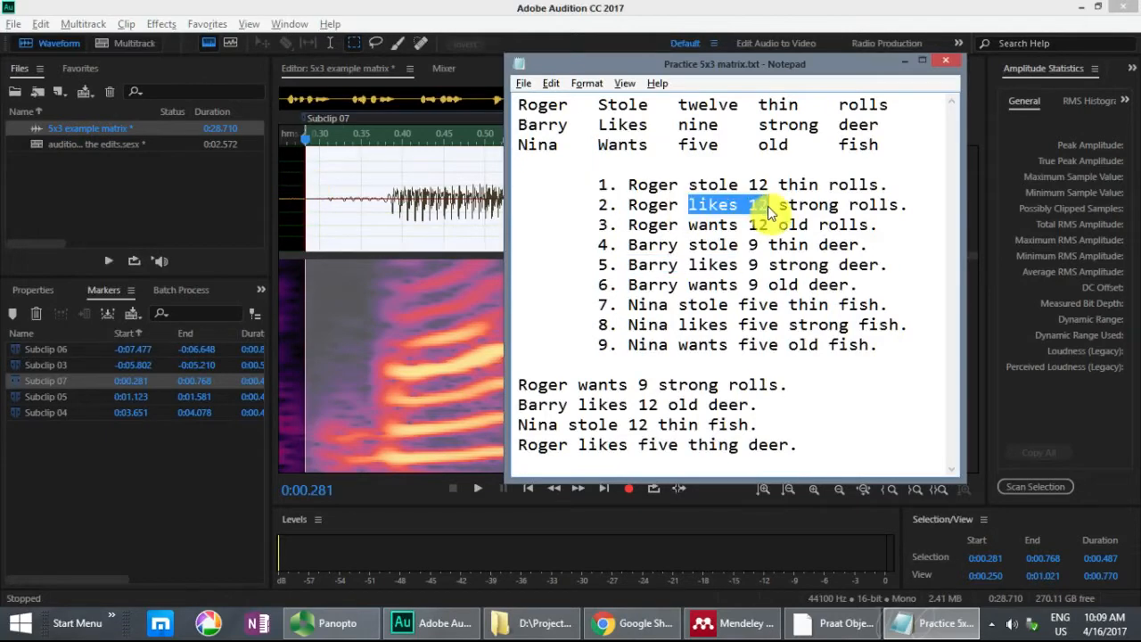
pyautogui.hotkey('alt', 'Tab')
pyautogui.moveTo(565, 103); pyautogui.dragTo(375, 102)
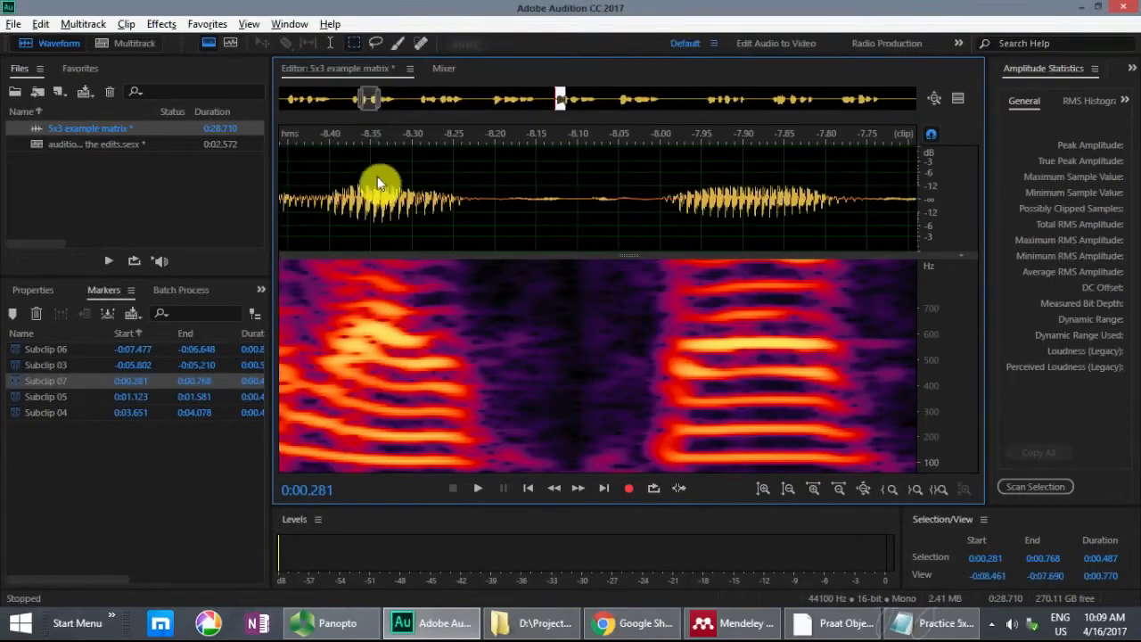
pyautogui.moveTo(386, 191); pyautogui.dragTo(762, 209)
pyautogui.press('space')
pyautogui.press('space')
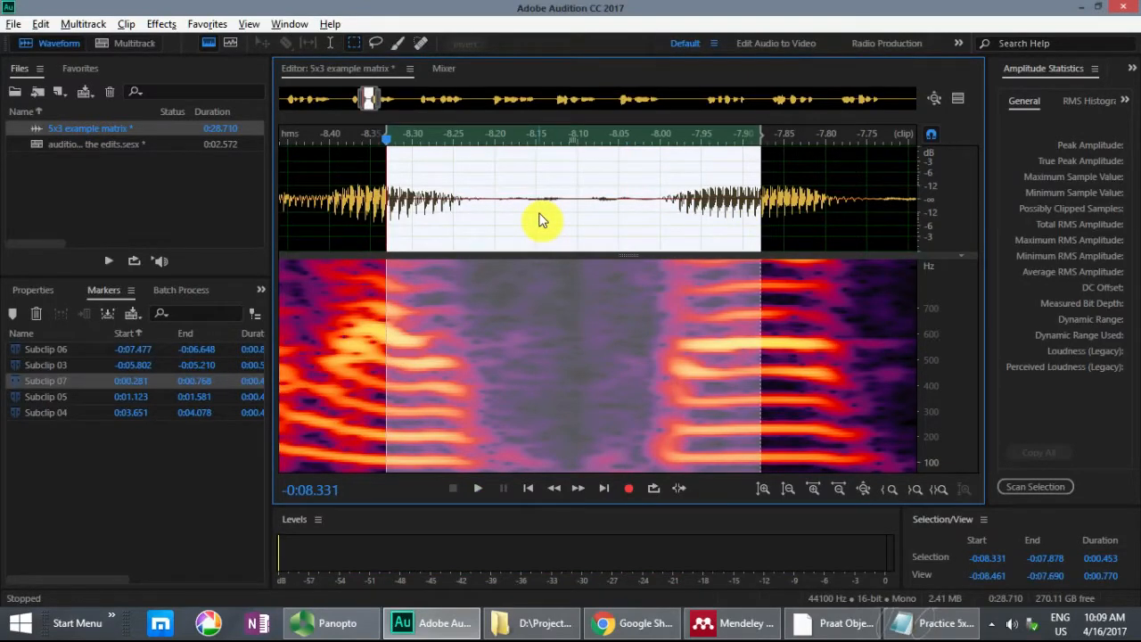
pyautogui.press('m')
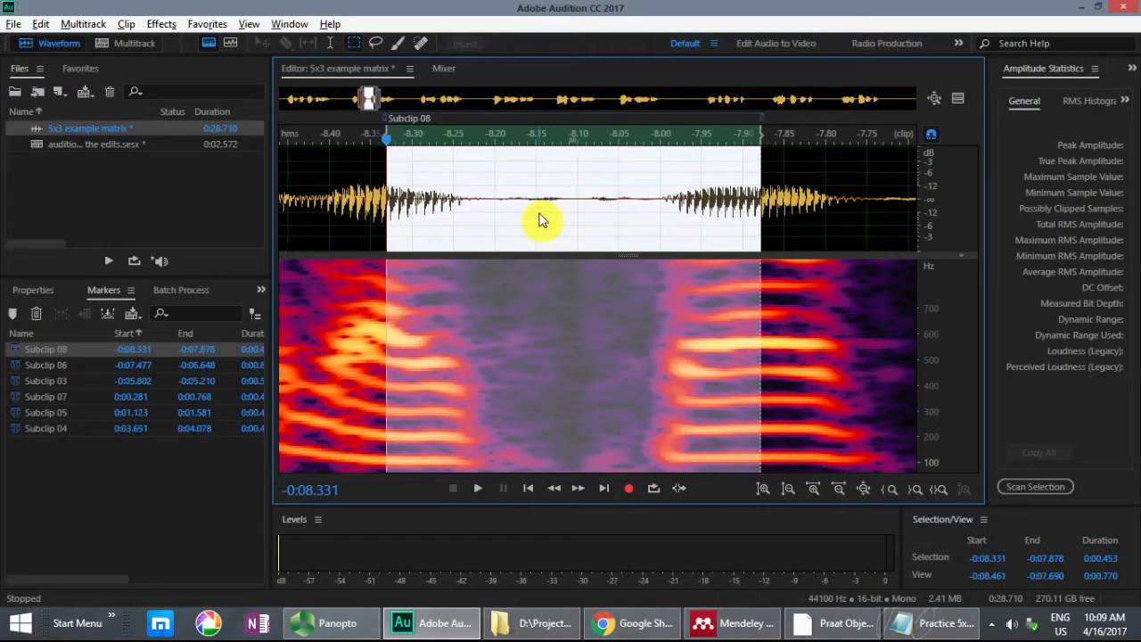
# Step: Go to Subclip 07 in the recording and inspect the passage around its end
pyautogui.click(75, 396)
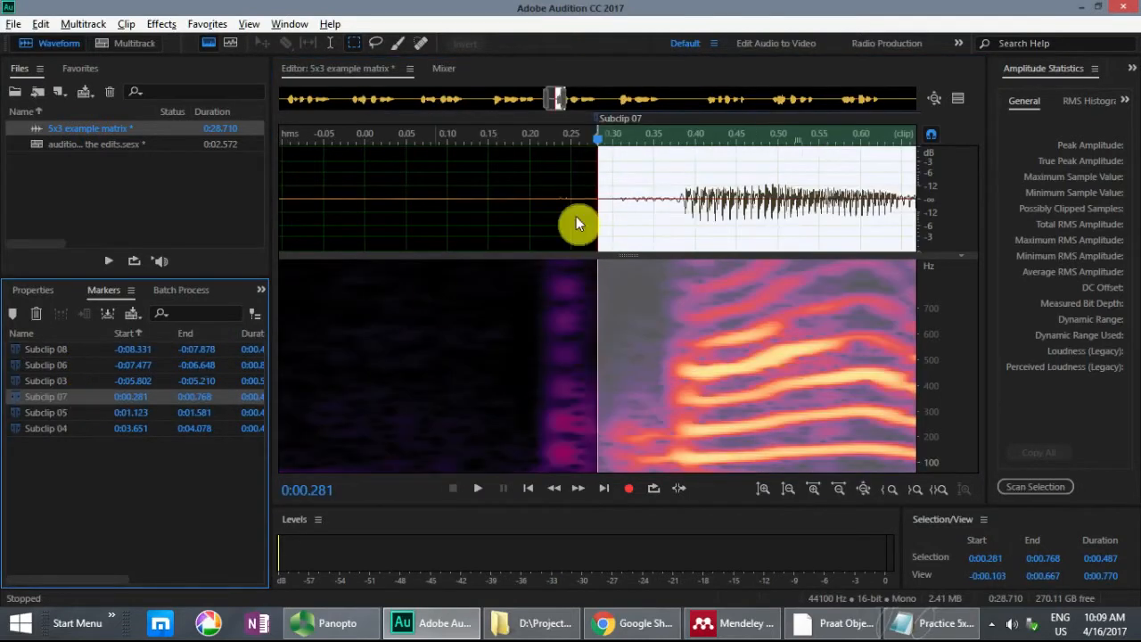
pyautogui.moveTo(820, 201); pyautogui.dragTo(493, 187)
pyautogui.click(626, 203)
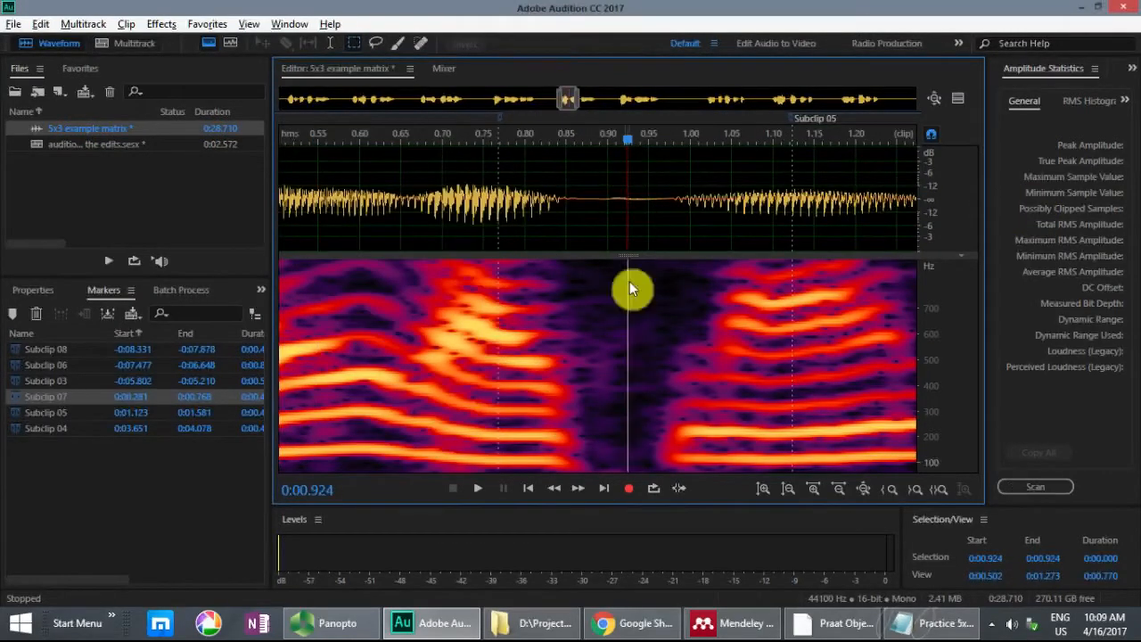
# Step: Switch to the Notepad list and highlight "12 old" in the second target sentence and in sentence 3
pyautogui.click(900, 628)
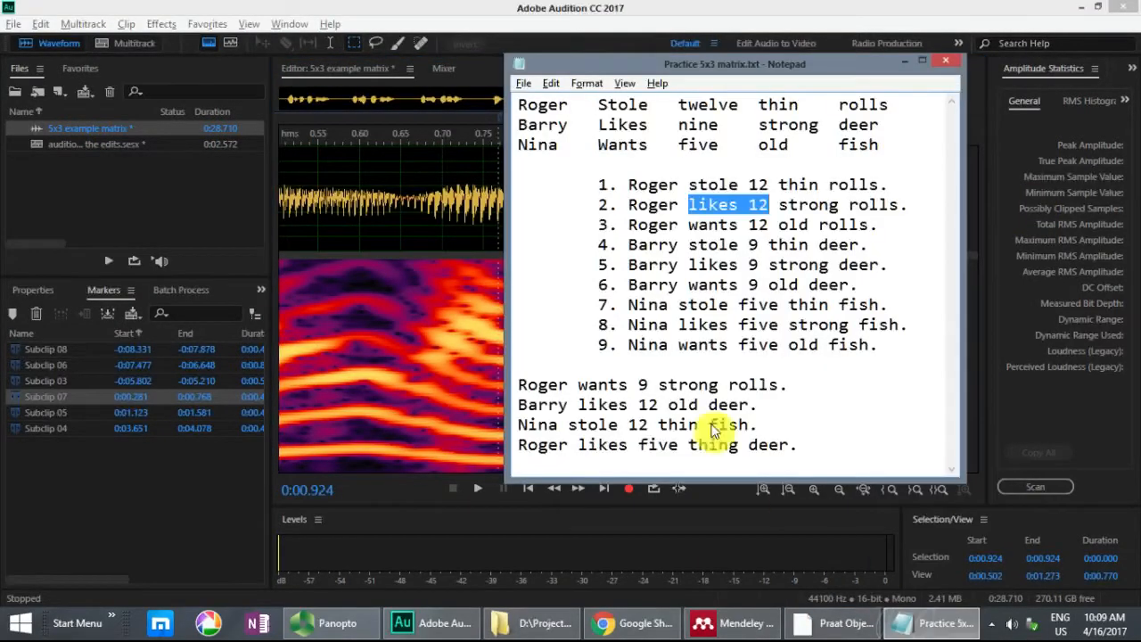
pyautogui.moveTo(634, 403); pyautogui.dragTo(699, 405)
pyautogui.moveTo(750, 224); pyautogui.dragTo(824, 230)
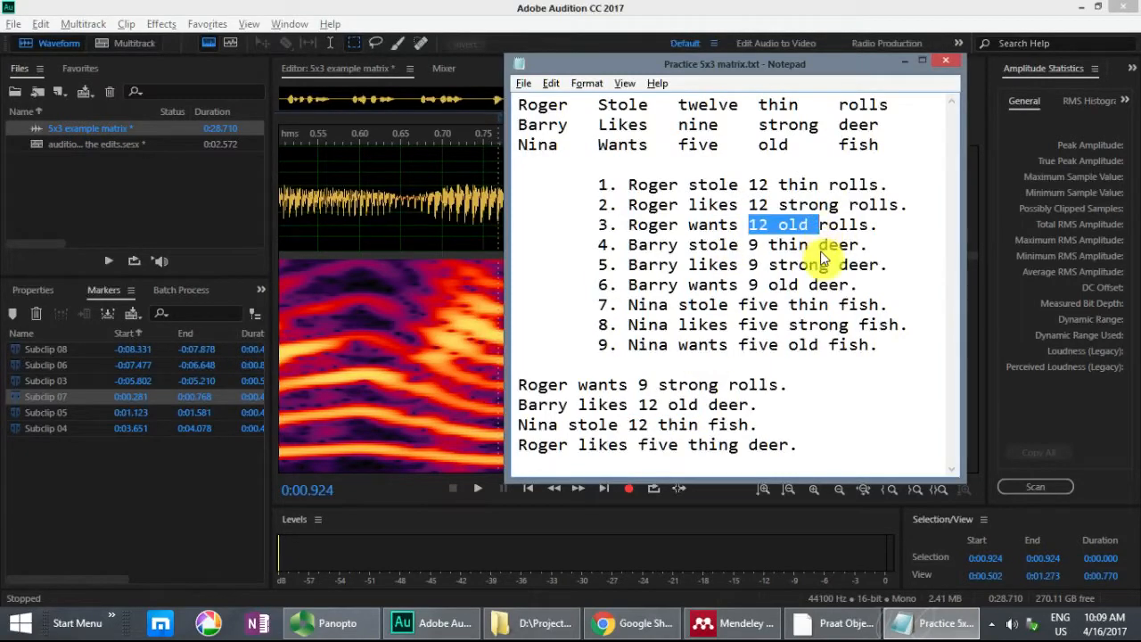
pyautogui.hotkey('alt', 'Tab')
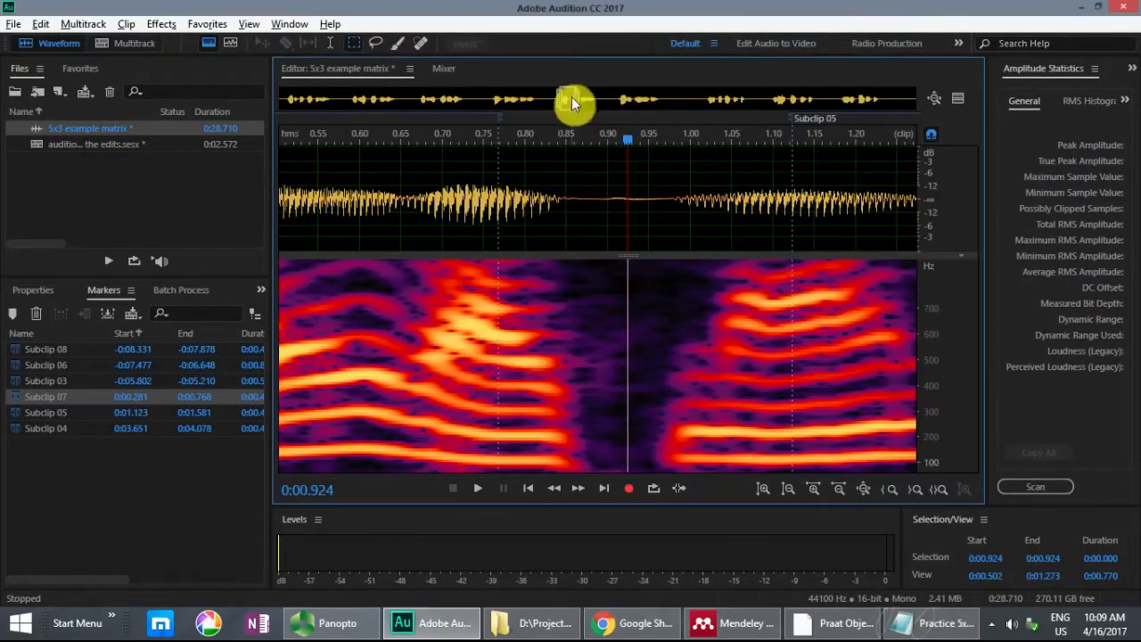
# Step: Audition the "12 old" passage of sentence 3 in the recording and mark it from -0:04.750 to -0:04.482 as a subclip
pyautogui.moveTo(552, 110); pyautogui.dragTo(446, 99)
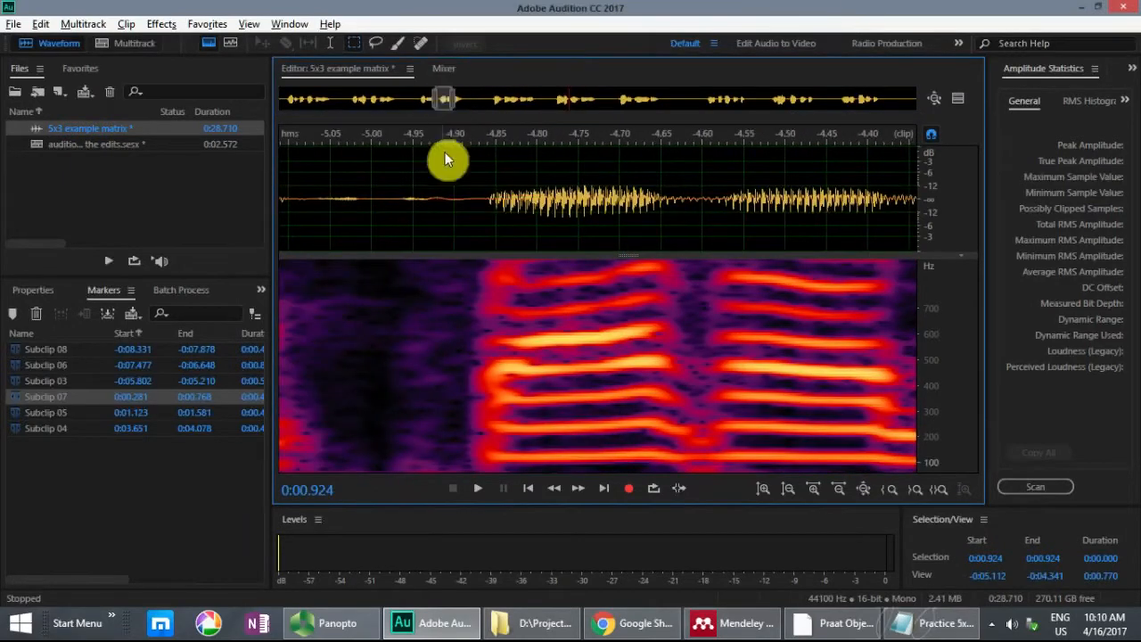
pyautogui.click(473, 189)
pyautogui.press('space')
pyautogui.press('space')
pyautogui.moveTo(578, 194); pyautogui.dragTo(812, 221)
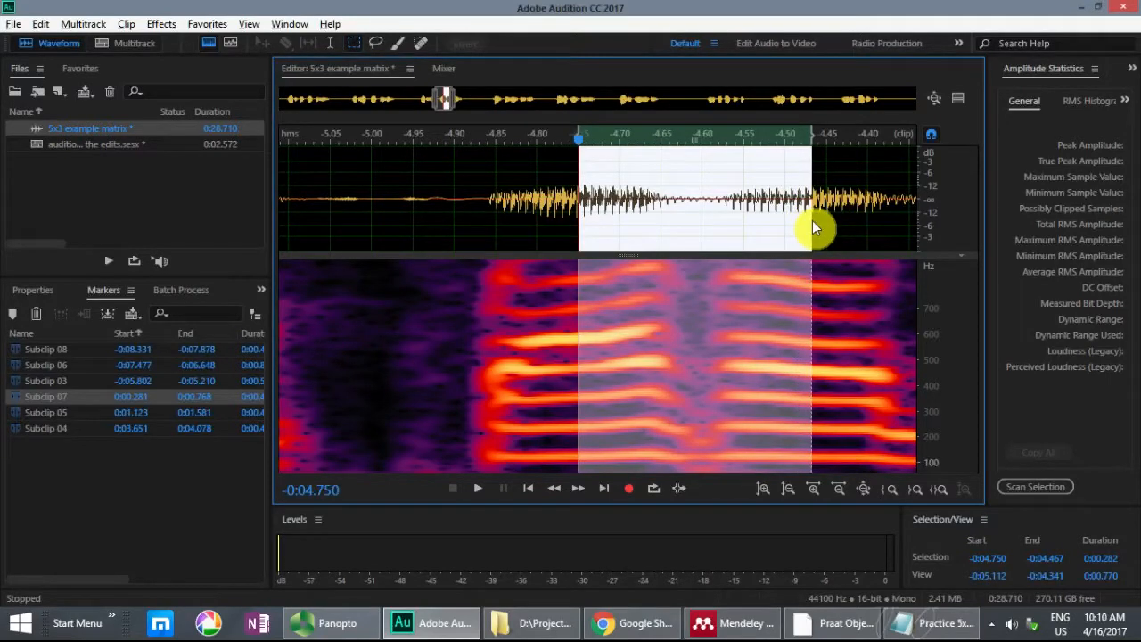
pyautogui.moveTo(811, 136); pyautogui.dragTo(798, 137)
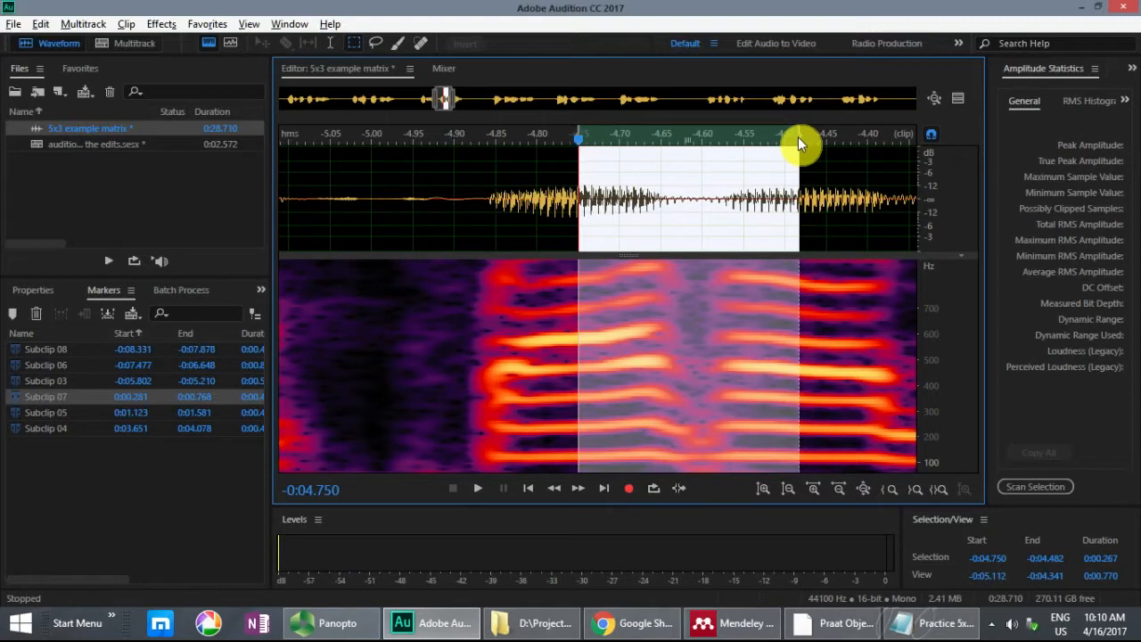
pyautogui.press('m')
# Step: Highlight "old deer" in sentence 6 of the Notepad list, and locate and play that passage in the recording
pyautogui.hotkey('alt', 'Tab')
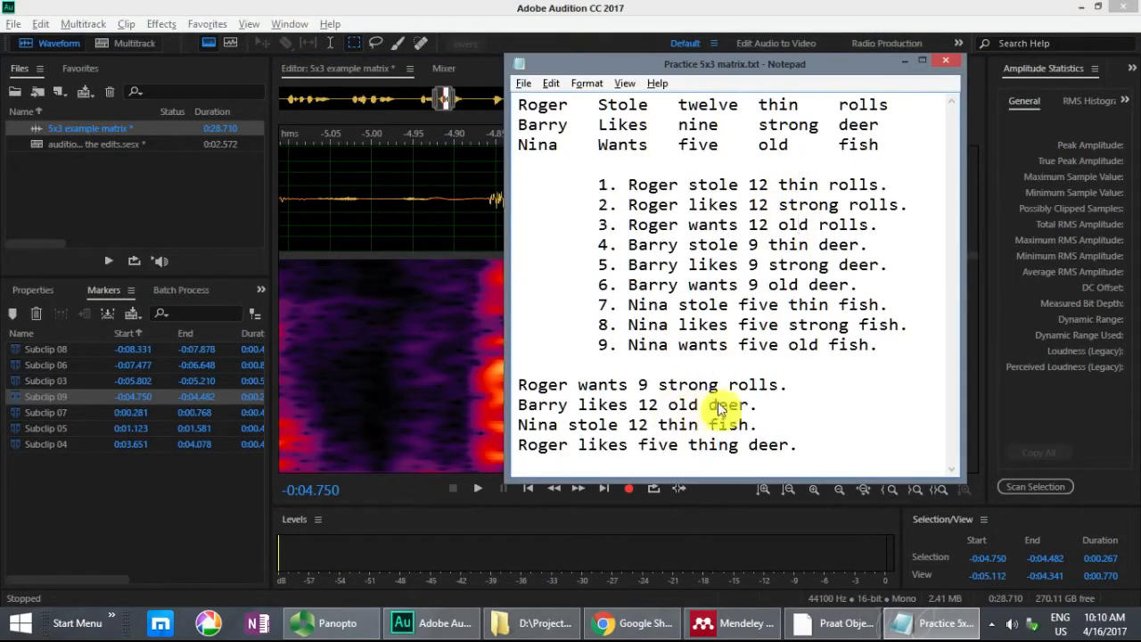
pyautogui.moveTo(769, 285); pyautogui.dragTo(878, 287)
pyautogui.hotkey('alt', 'Tab')
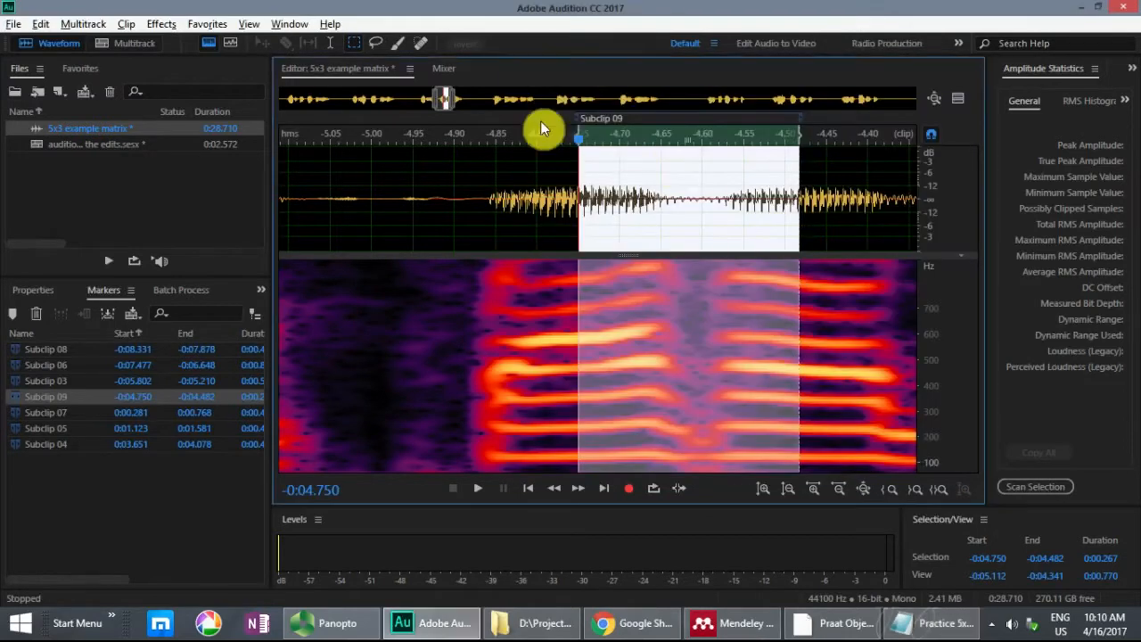
pyautogui.moveTo(445, 97); pyautogui.dragTo(642, 116)
pyautogui.click(447, 168)
pyautogui.press('space')
pyautogui.press('space')
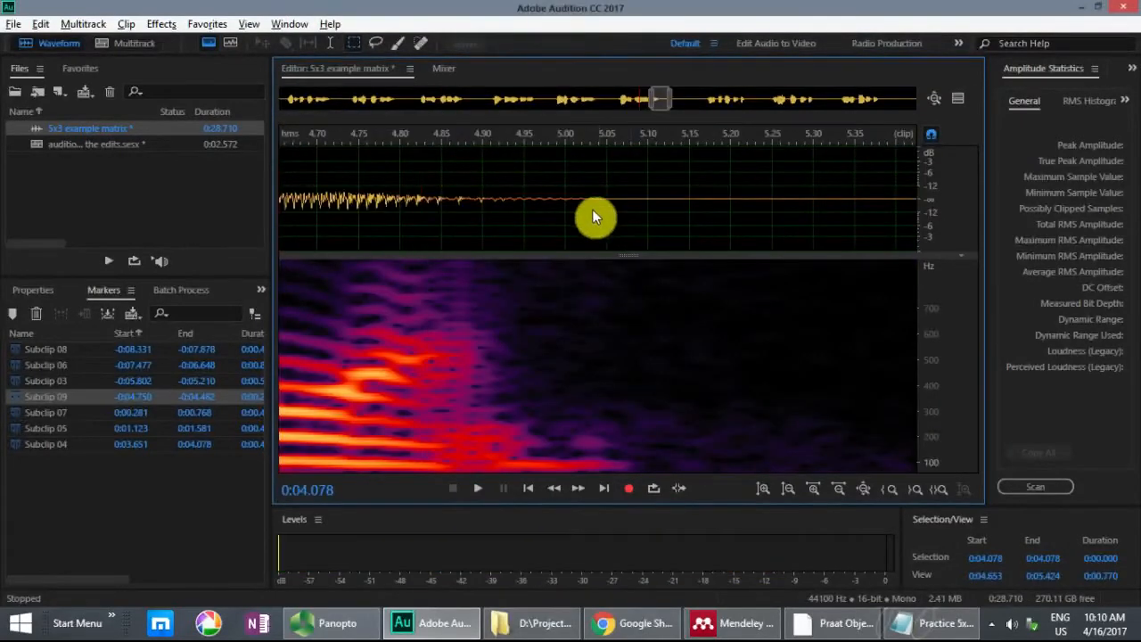
pyautogui.scroll(-1, 592, 212)
pyautogui.scroll(-1, 429, 211)
# Step: Audition the "old deer" ending of sentence 6 and mark it from 0:04.358 to 0:05.100 as a subclip
pyautogui.click(310, 177)
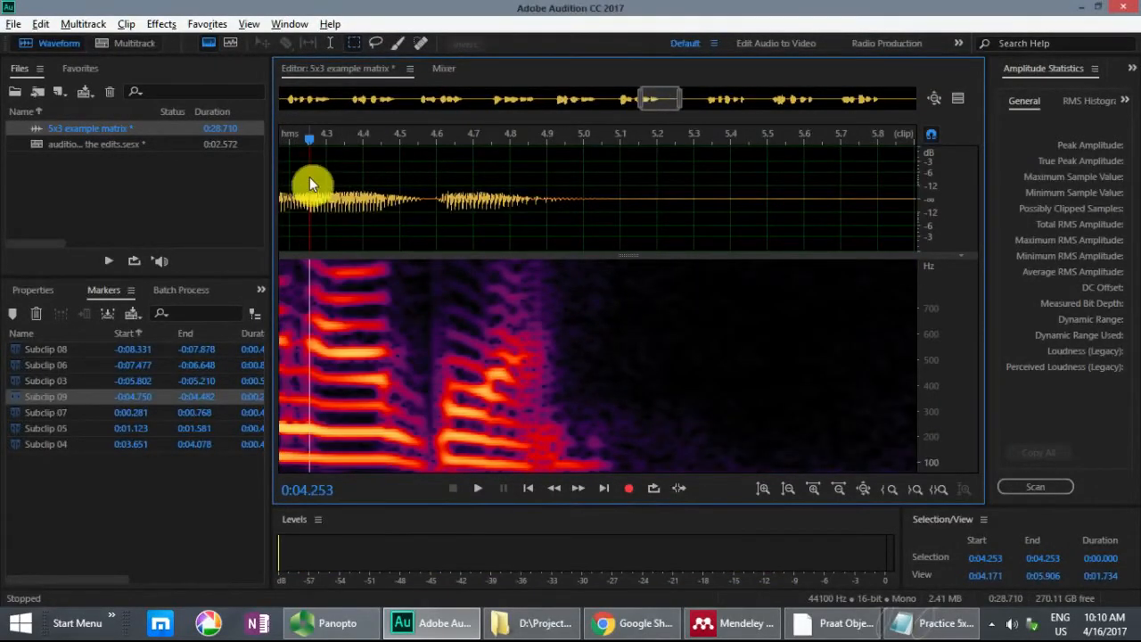
pyautogui.press('space')
pyautogui.press('space')
pyautogui.click(347, 189)
pyautogui.moveTo(347, 186); pyautogui.dragTo(623, 195)
pyautogui.press('space')
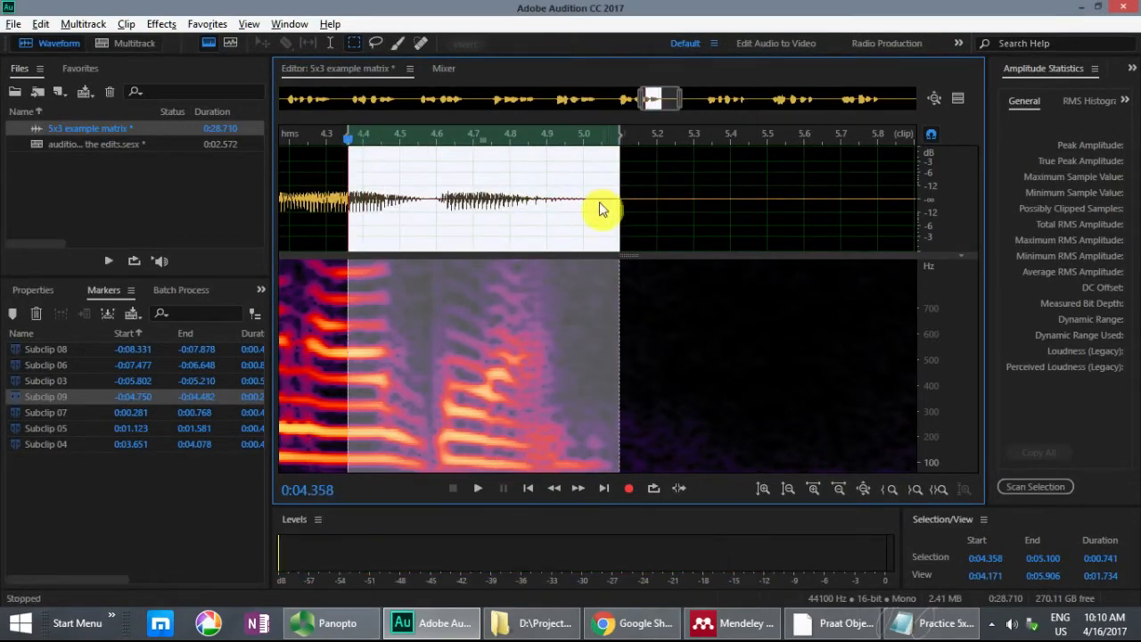
pyautogui.press('m')
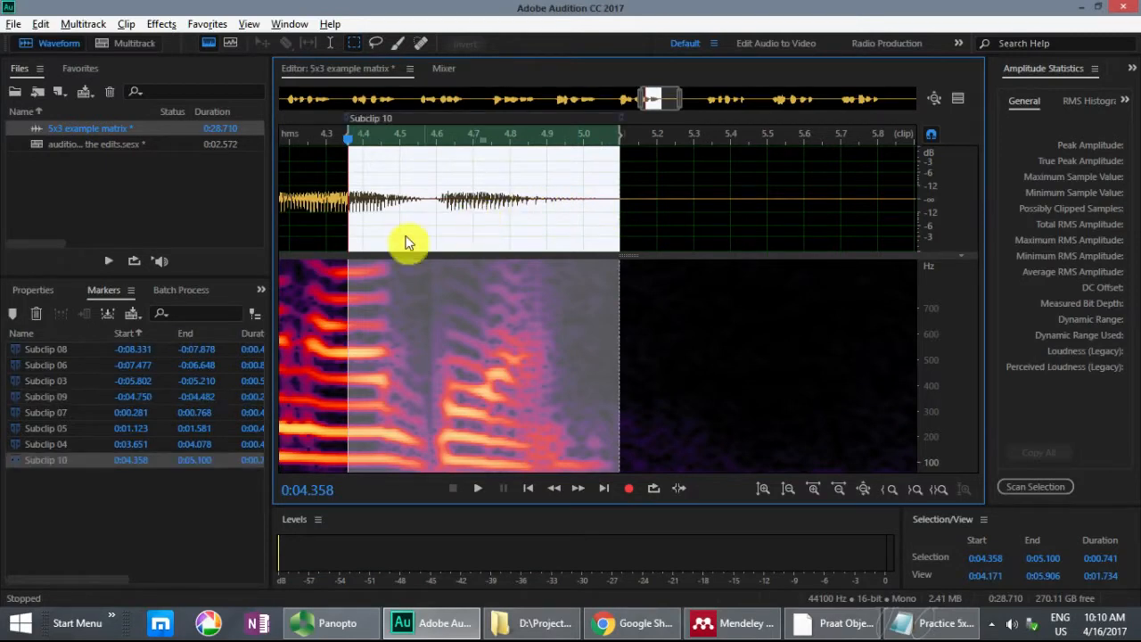
# Step: Select the Subclip 07, 08, 09 and 10 markers and insert them into the "auditioning the edits" multitrack session
pyautogui.click(93, 482)
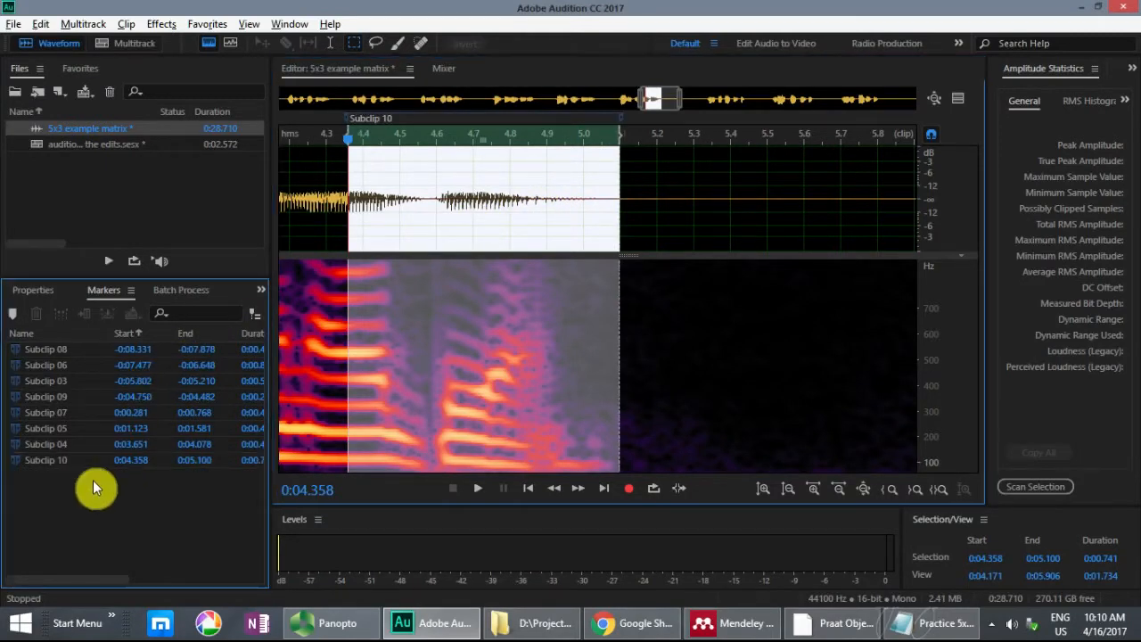
pyautogui.click(64, 364)
pyautogui.keyDown('ctrl'); pyautogui.click(58, 410); pyautogui.keyUp('ctrl')
pyautogui.keyDown('ctrl'); pyautogui.click(64, 351); pyautogui.keyUp('ctrl')
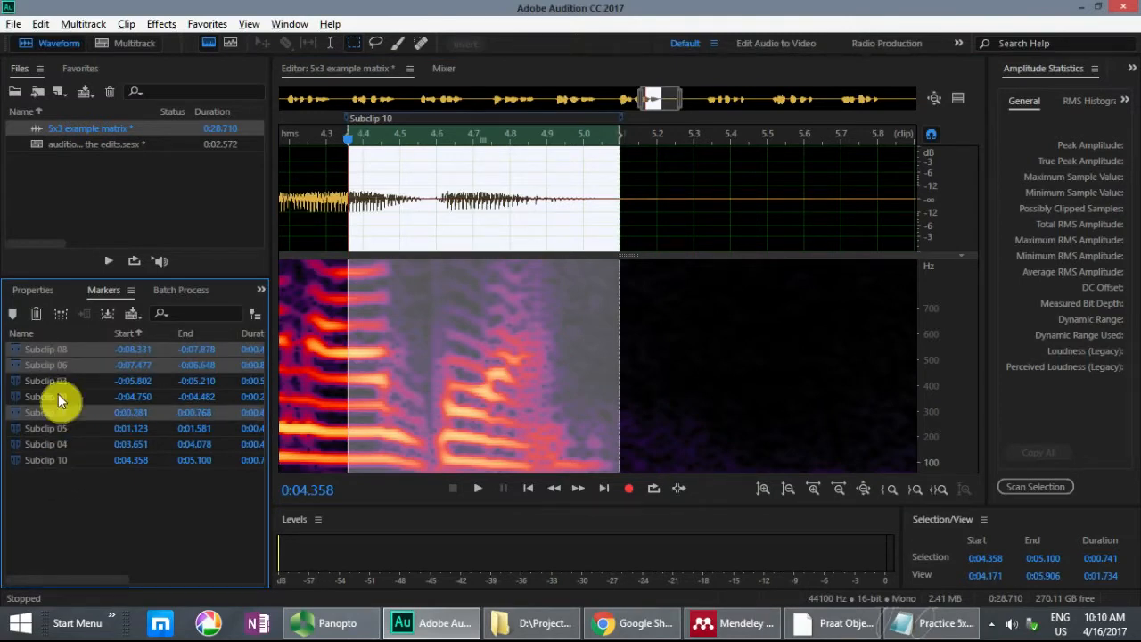
pyautogui.click(64, 412)
pyautogui.keyDown('ctrl'); pyautogui.click(67, 348); pyautogui.keyUp('ctrl')
pyautogui.keyDown('ctrl'); pyautogui.click(63, 398); pyautogui.keyUp('ctrl')
pyautogui.keyDown('ctrl'); pyautogui.click(62, 460); pyautogui.keyUp('ctrl')
pyautogui.rightClick(62, 462)
pyautogui.rightClick(61, 460)
pyautogui.rightClick(62, 460)
pyautogui.moveTo(155, 265)
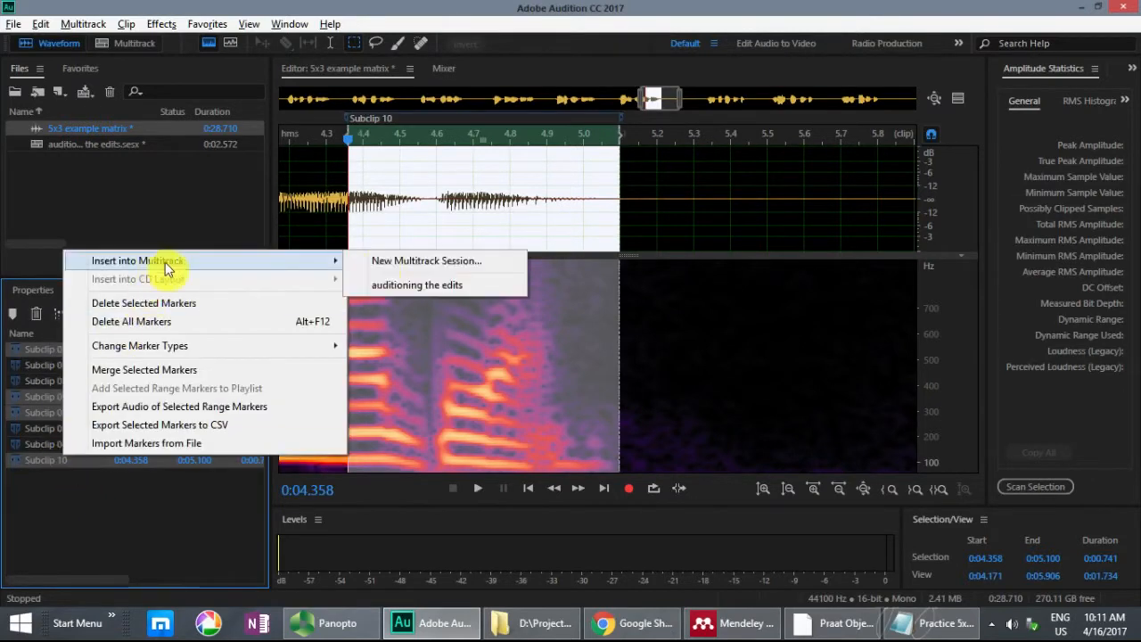
pyautogui.click(438, 283)
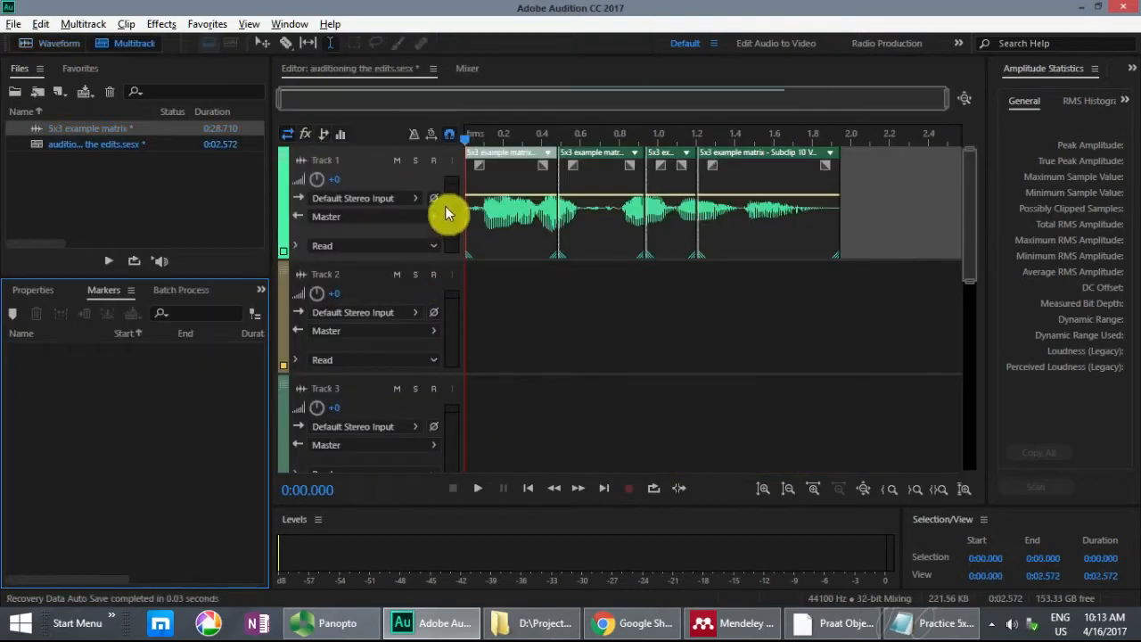
# Step: Play the assembled sentence in the multitrack session, and delete its clips from Track 1
pyautogui.press('space')
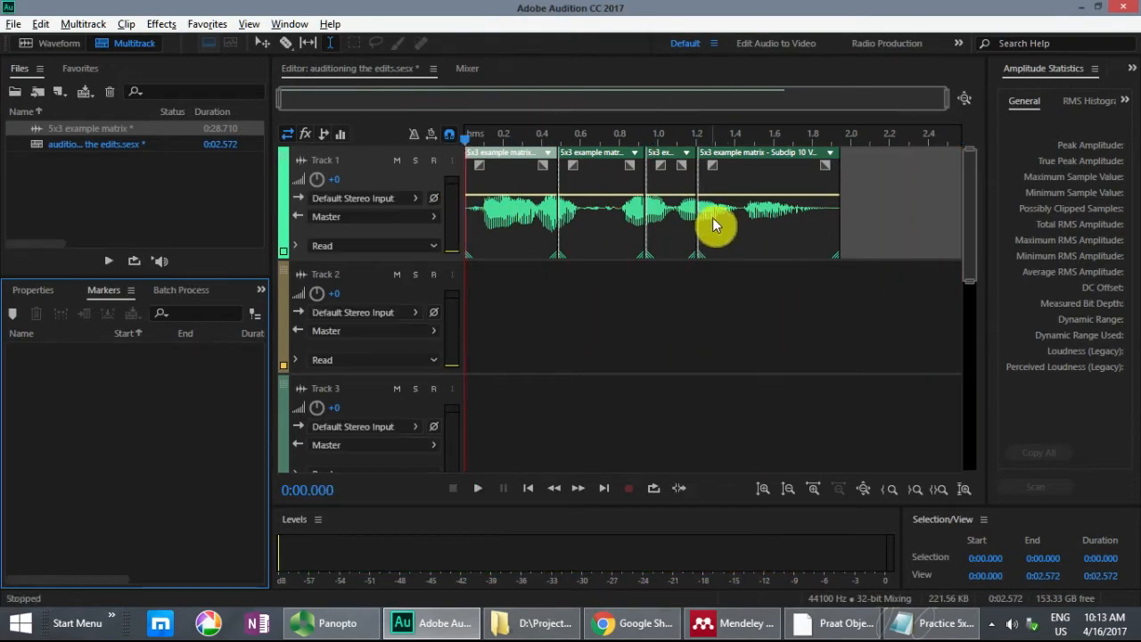
pyautogui.moveTo(912, 165); pyautogui.dragTo(422, 190)
pyautogui.press('Delete')
# Step: Return to the recording's full waveform, and in the Notepad list highlight "Nina stole" in the third target sentence and in sentence 7
pyautogui.click(60, 46)
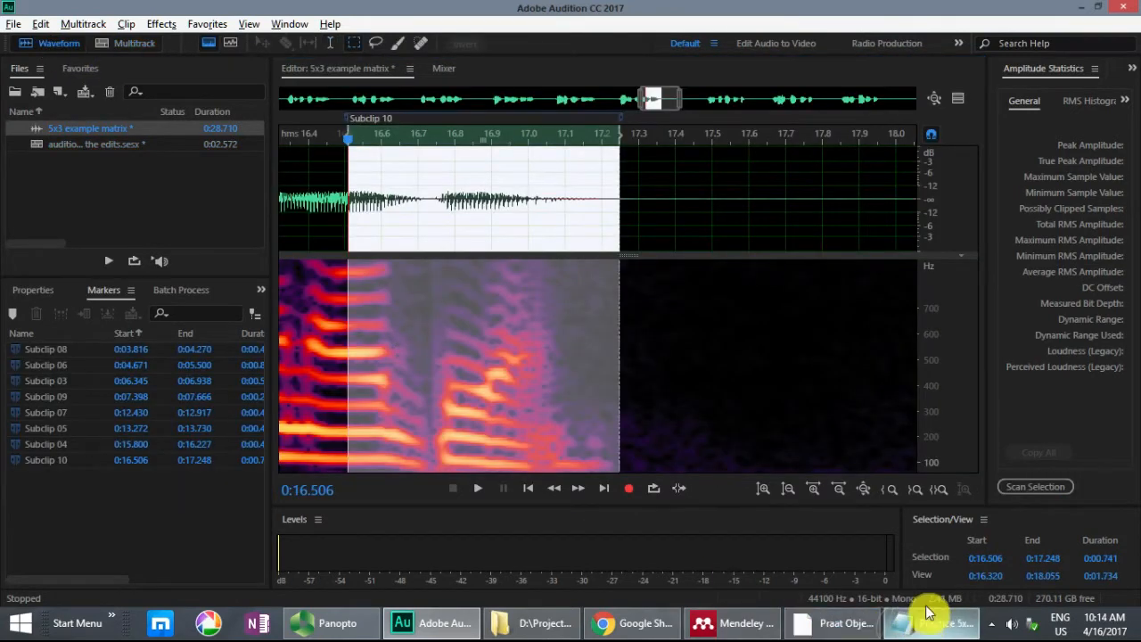
pyautogui.click(645, 173)
pyautogui.scroll(-5, 659, 188)
pyautogui.click(933, 617)
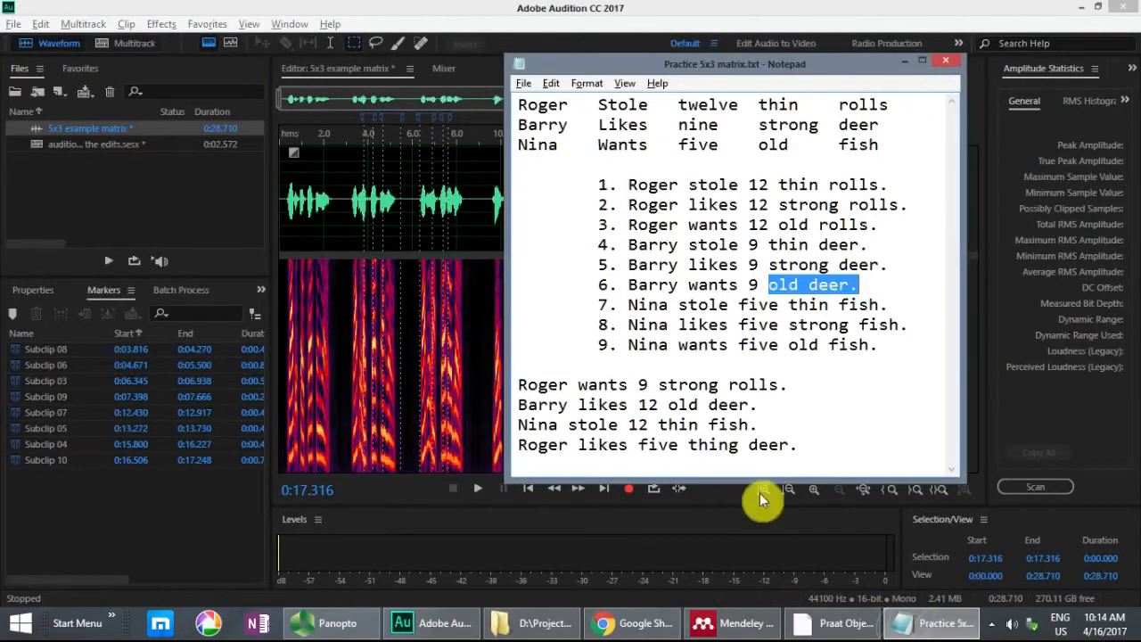
pyautogui.moveTo(618, 425); pyautogui.dragTo(516, 426)
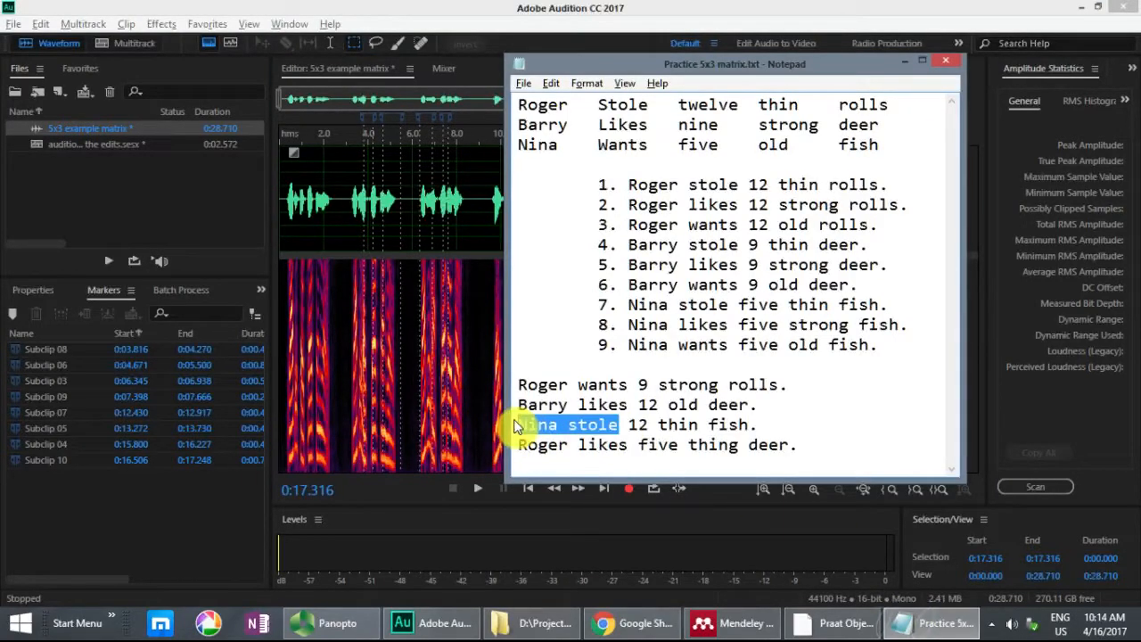
pyautogui.moveTo(629, 304); pyautogui.dragTo(729, 308)
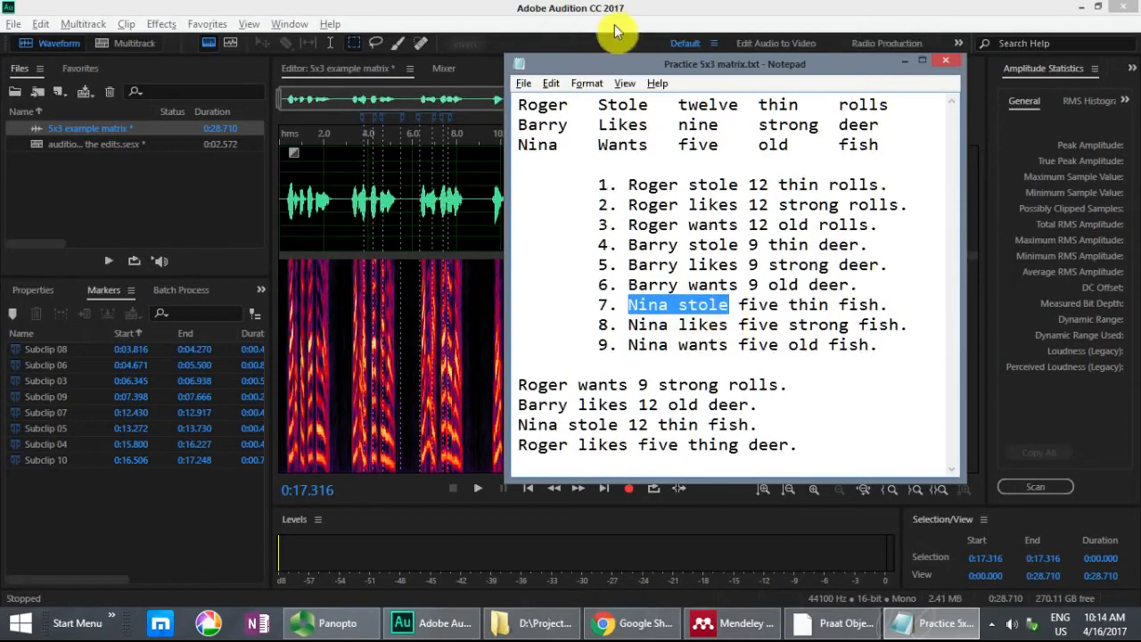
# Step: Select sentence 7 in the recording from 0:19.002 to 0:21.486, zoom to it and play it
pyautogui.click(615, 30)
pyautogui.moveTo(700, 173); pyautogui.dragTo(756, 173)
pyautogui.press('z')
pyautogui.press('space')
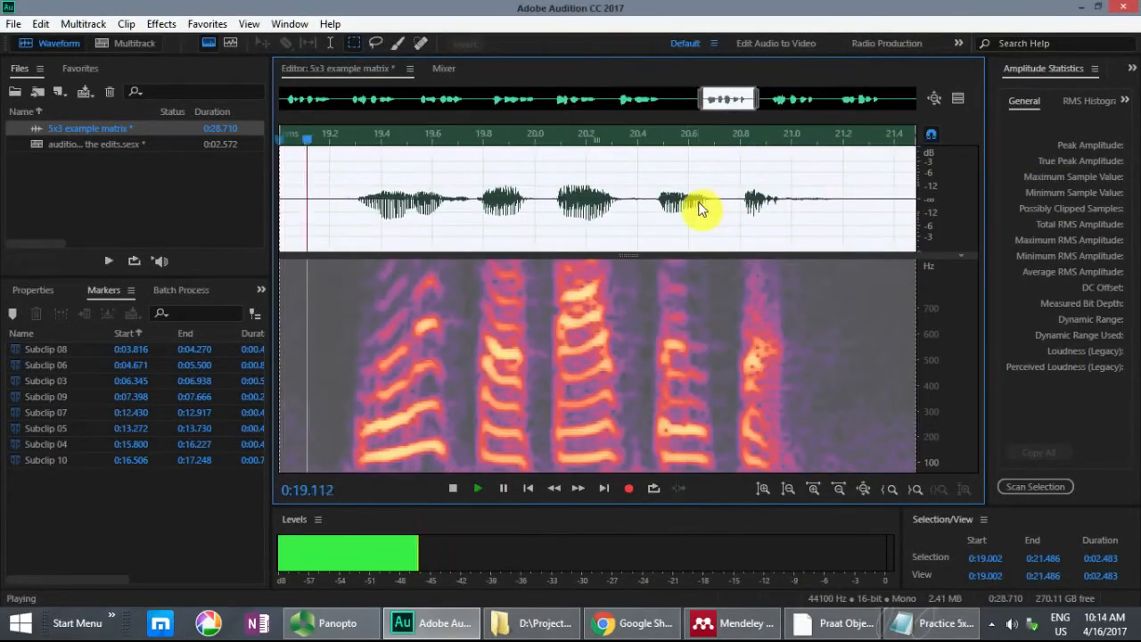
# Step: Mark the "Nina stole" opening of sentence 7 from 0:19.232 to 0:19.900, ending inside the vowel of "stole", as a subclip
pyautogui.click(502, 189)
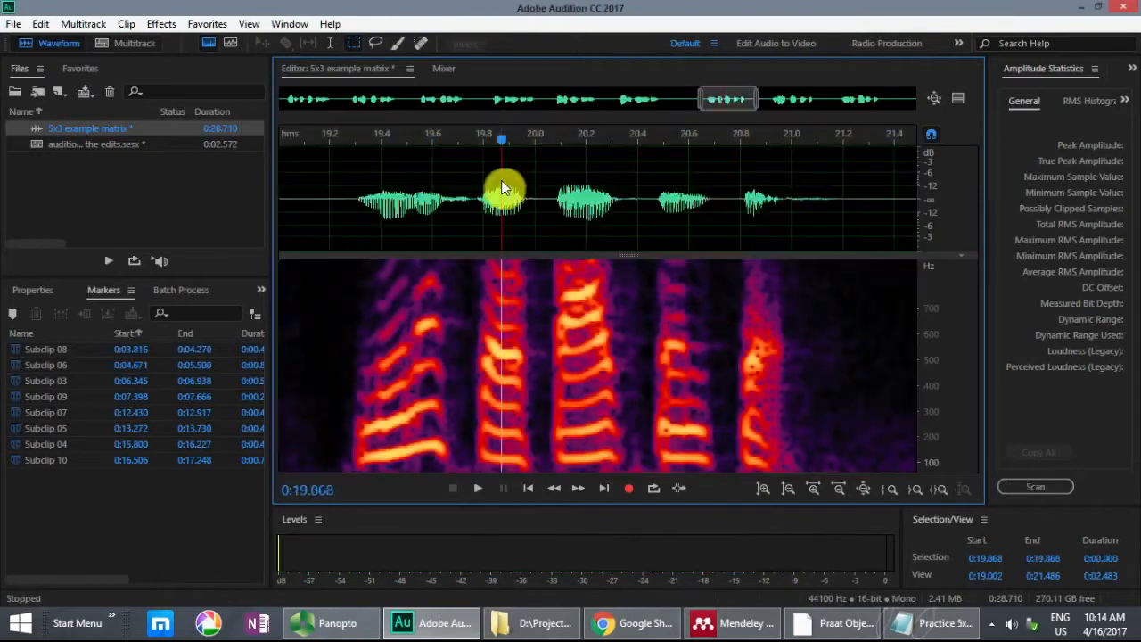
pyautogui.press('=')
pyautogui.press('=')
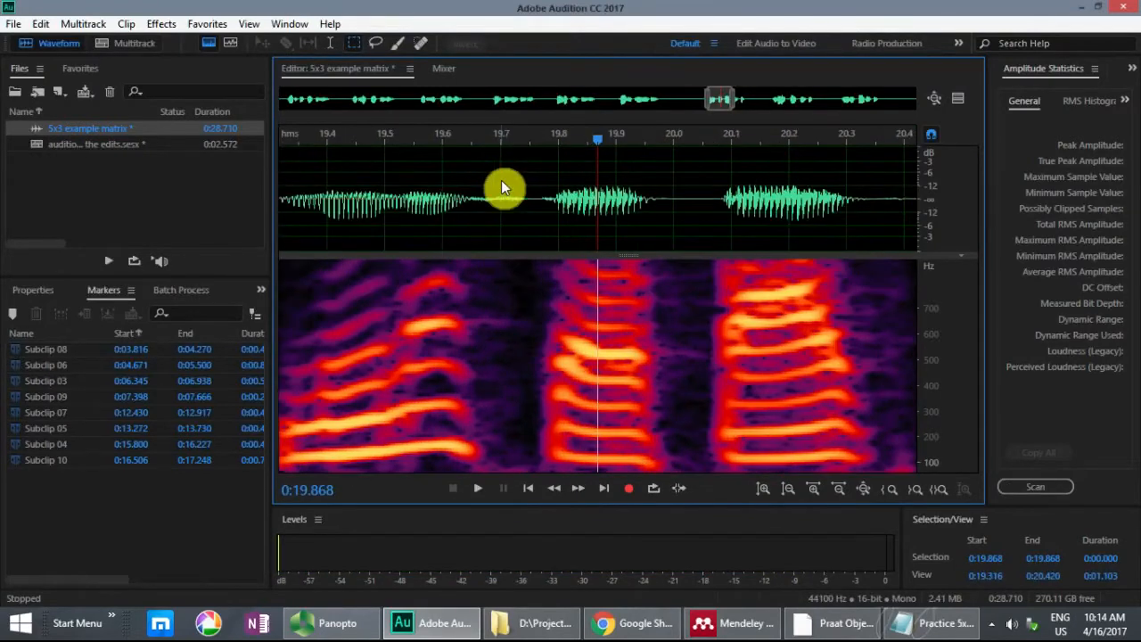
pyautogui.hscroll(-3, 552, 213)
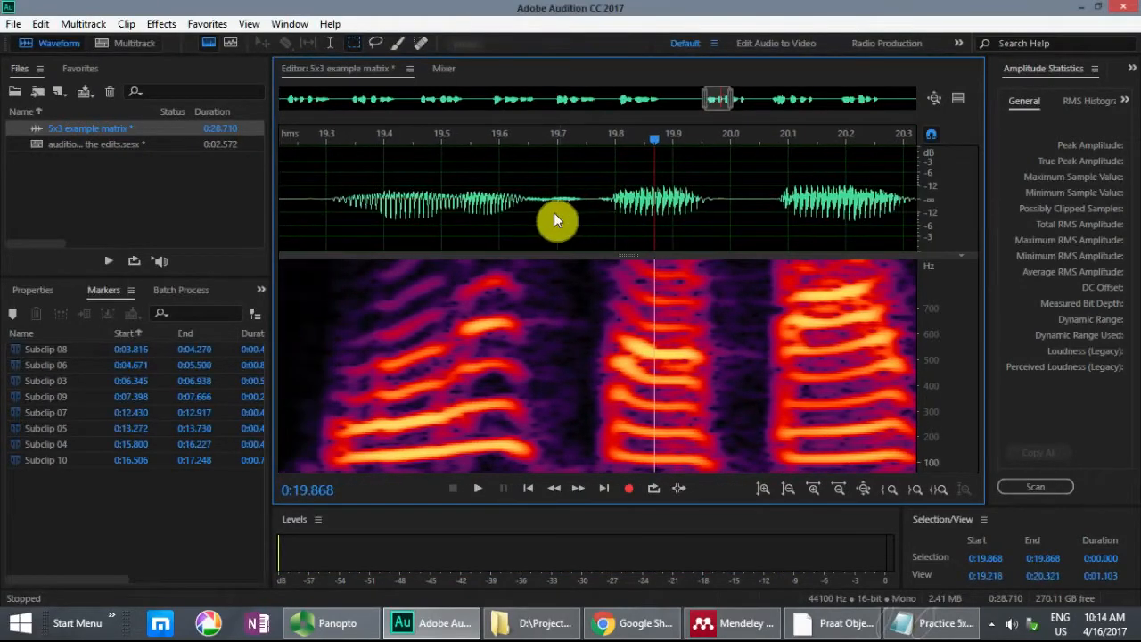
pyautogui.click(667, 327)
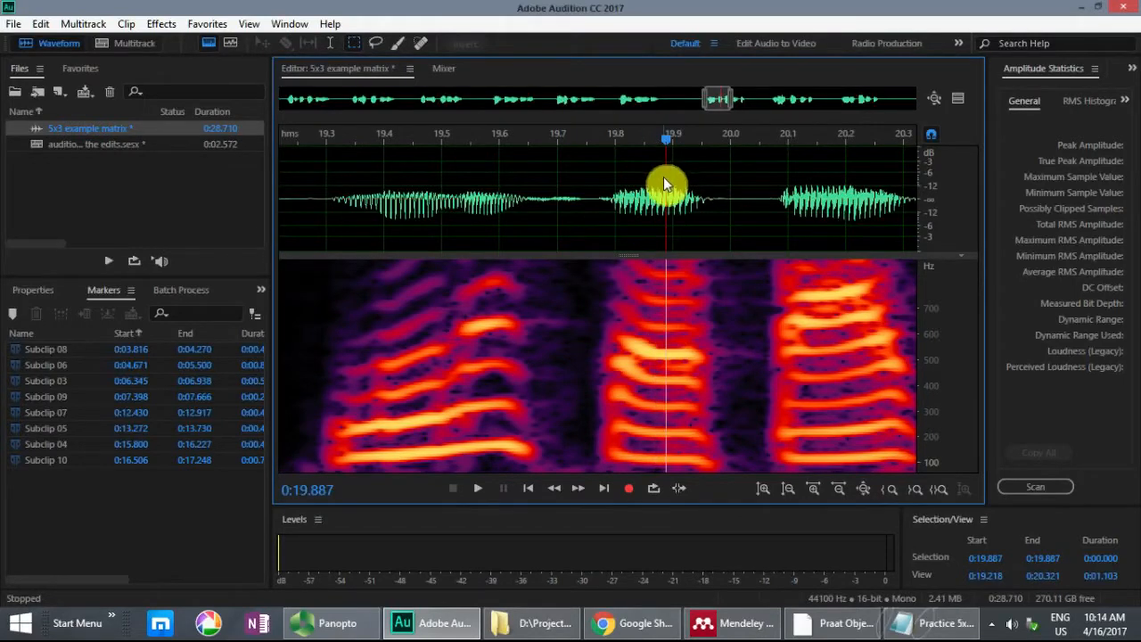
pyautogui.moveTo(670, 184); pyautogui.dragTo(288, 209)
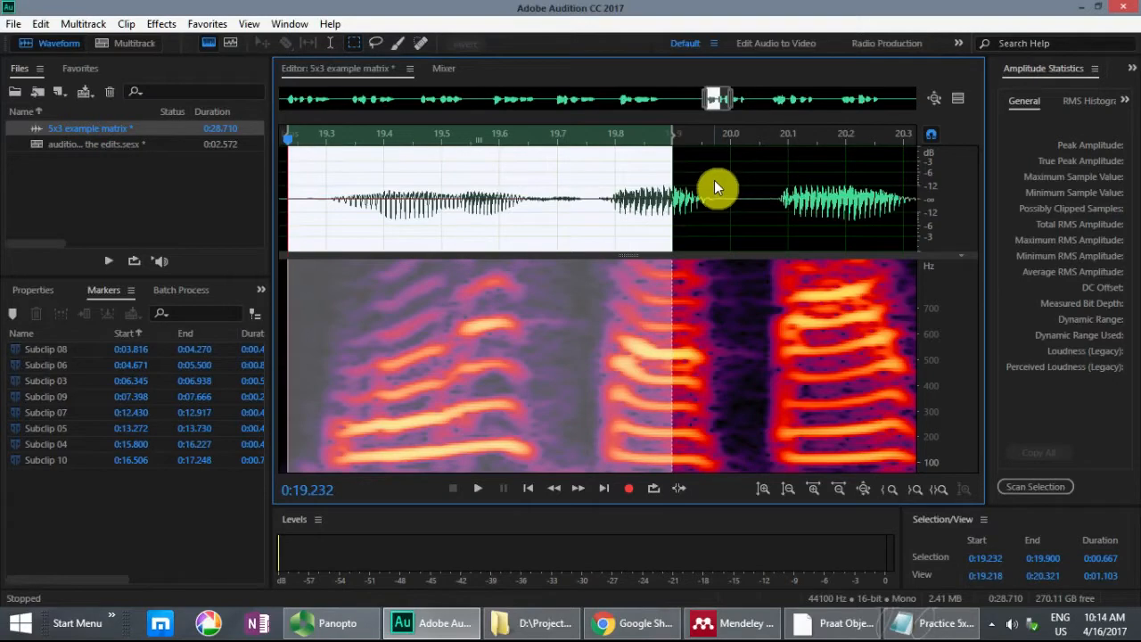
pyautogui.press('m')
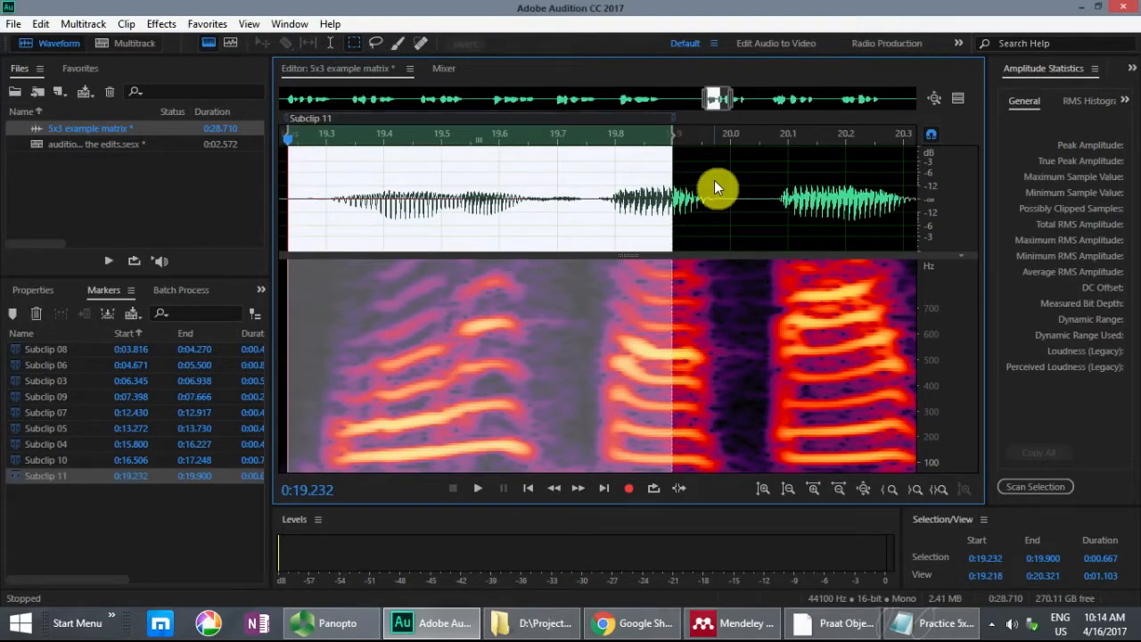
# Step: Highlight "stole 12" in sentence 1 of the Notepad list, and locate and play that passage in the recording
pyautogui.hotkey('alt', 'Tab')
pyautogui.moveTo(689, 185); pyautogui.dragTo(765, 187)
pyautogui.hotkey('alt', 'Tab')
pyautogui.moveTo(717, 100); pyautogui.dragTo(306, 102)
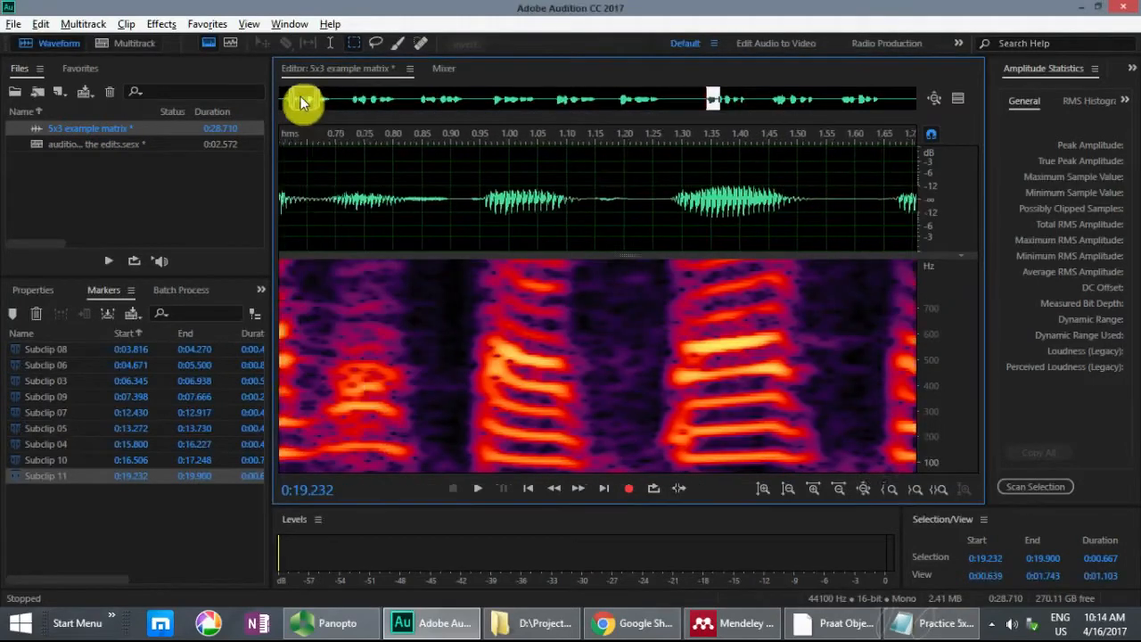
pyautogui.click(331, 176)
pyautogui.press('space')
pyautogui.click(333, 171)
pyautogui.press('space')
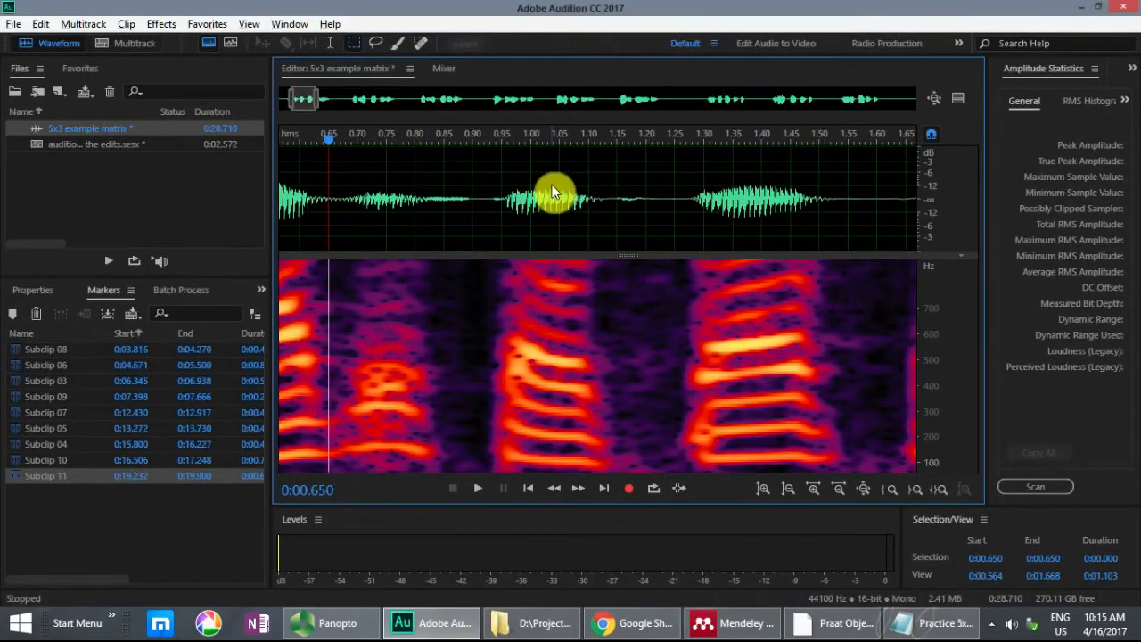
# Step: Audition the "stole 12" transition of sentence 1 and mark it from 0:01.050 to 0:01.400 as a subclip
pyautogui.moveTo(555, 191); pyautogui.dragTo(764, 196)
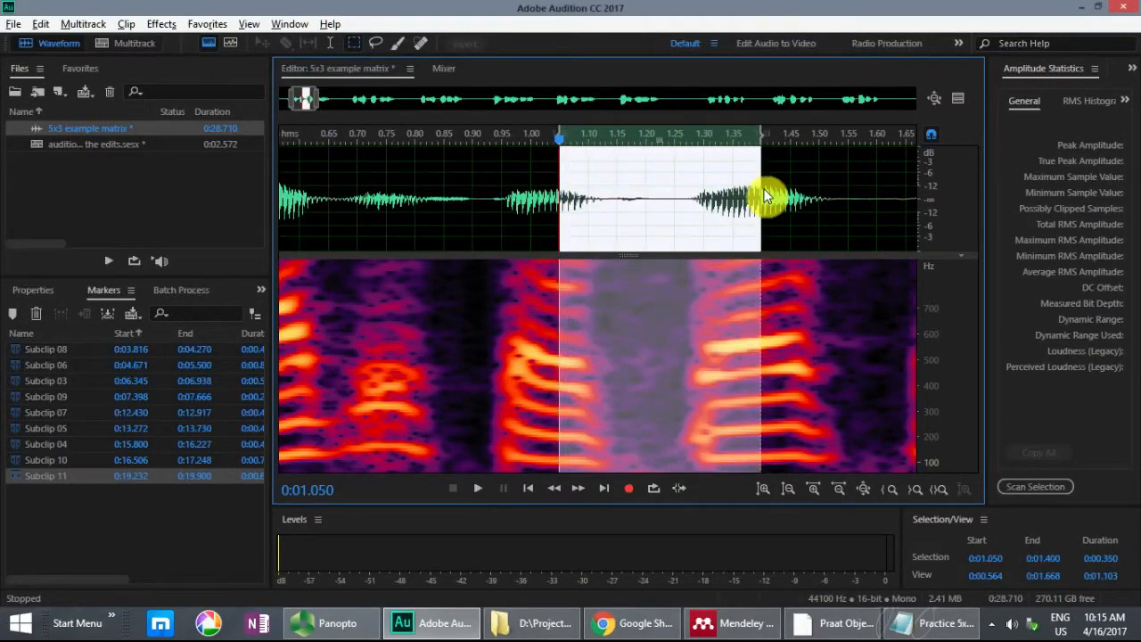
pyautogui.press('space')
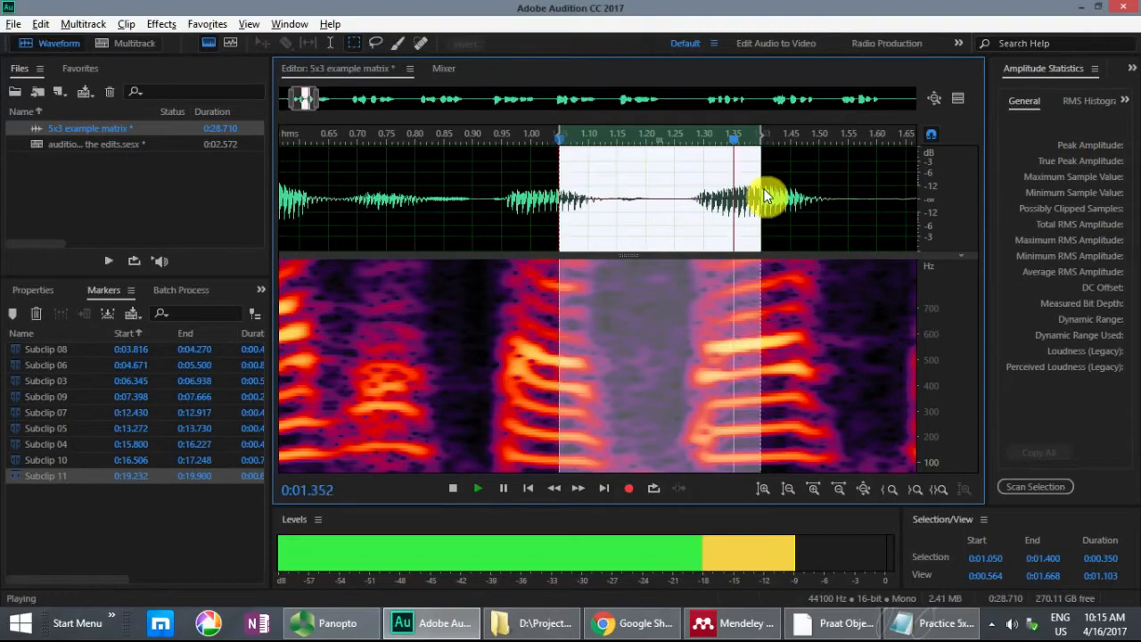
pyautogui.press('space')
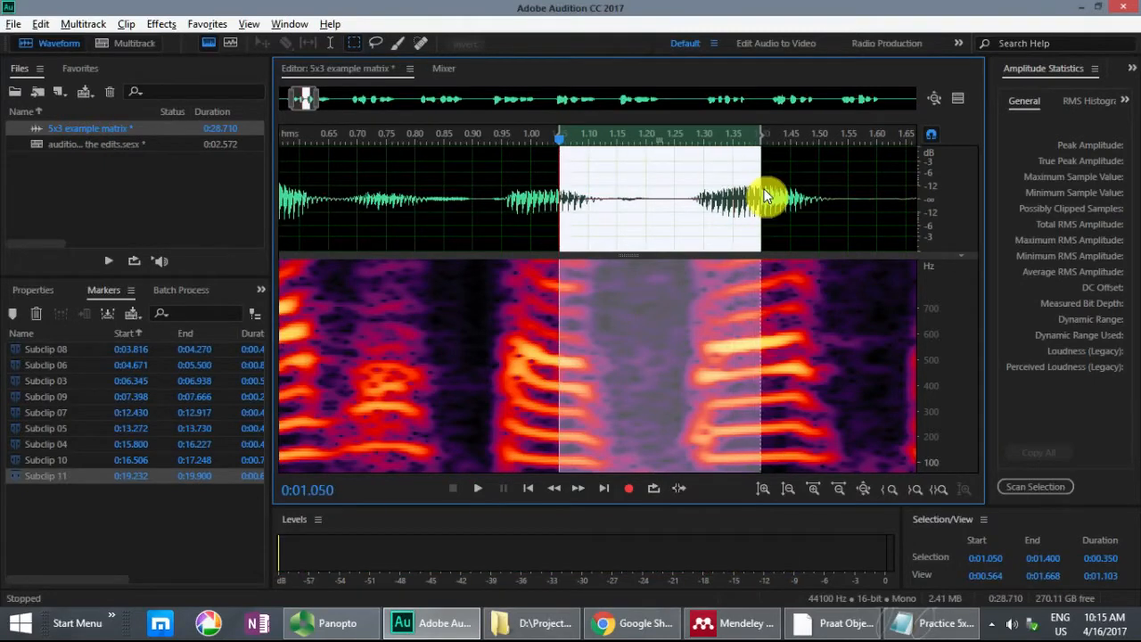
pyautogui.press('m')
# Step: Check the third target sentence in Notepad, then audition sentence 1's "12 thin" passage and mark it from 0:01.400 to 0:01.815 as a subclip
pyautogui.hotkey('alt', 'Tab')
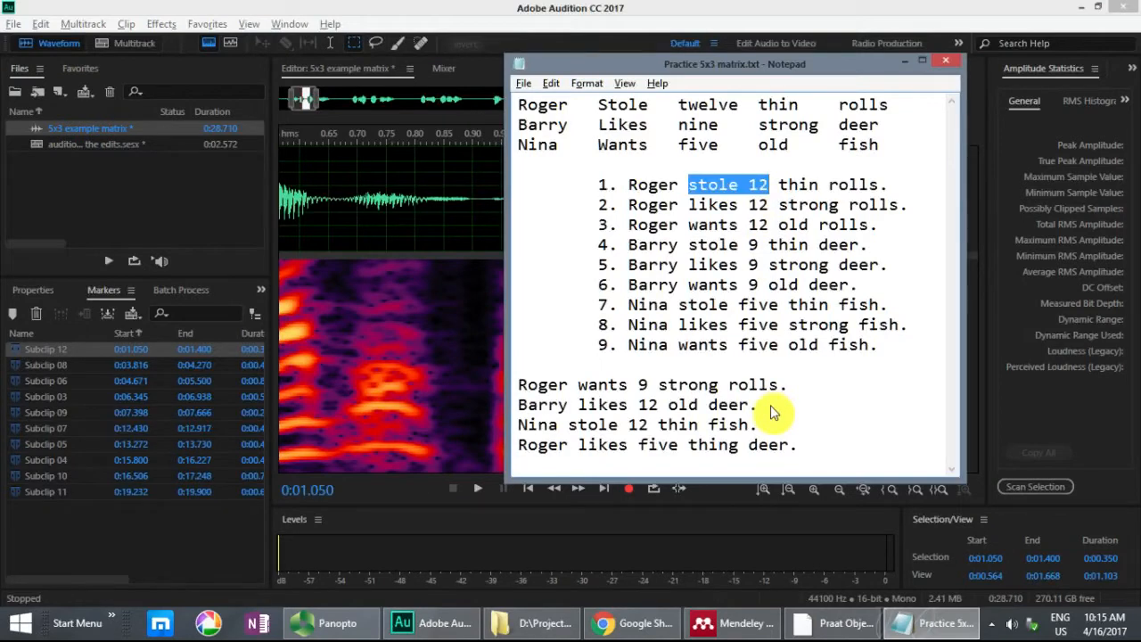
pyautogui.hotkey('alt', 'Tab')
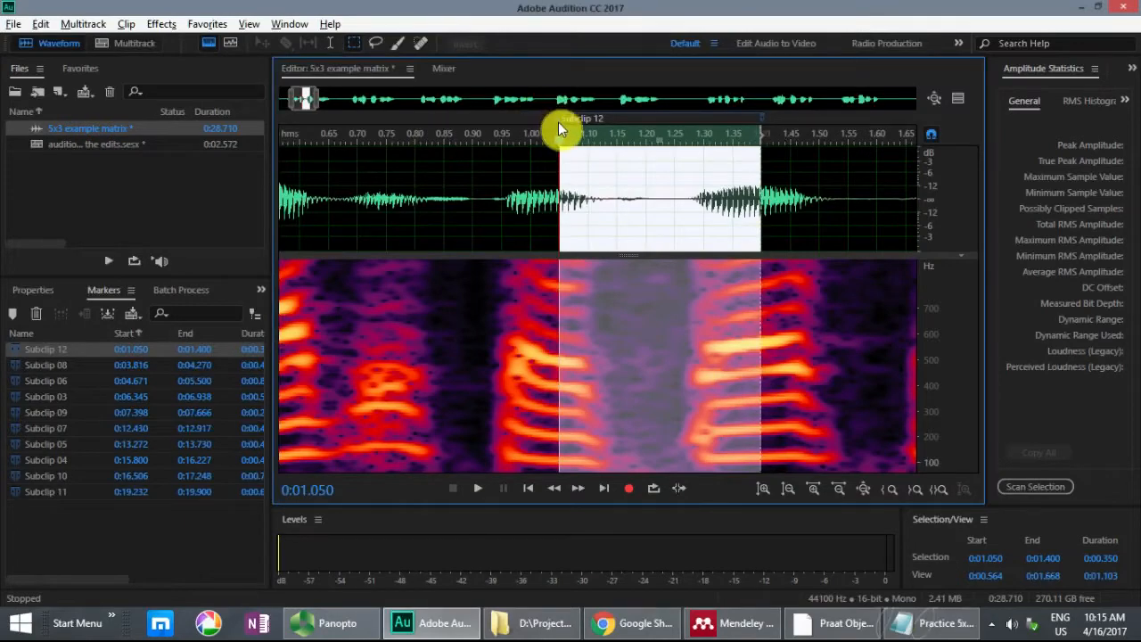
pyautogui.press('space')
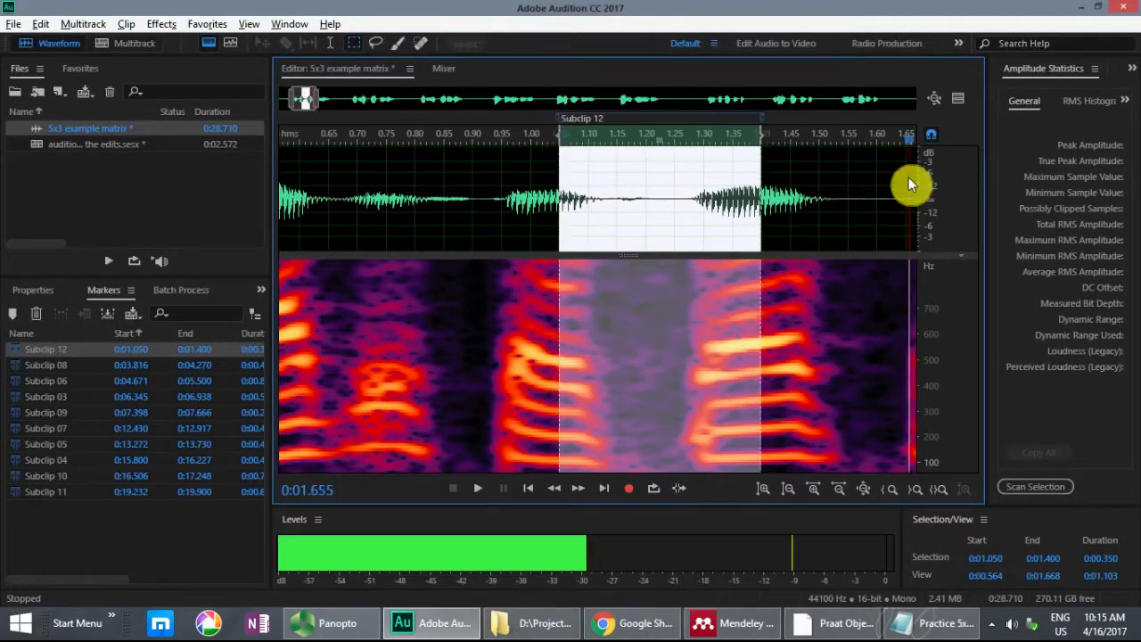
pyautogui.moveTo(557, 134); pyautogui.dragTo(798, 159)
pyautogui.press('space')
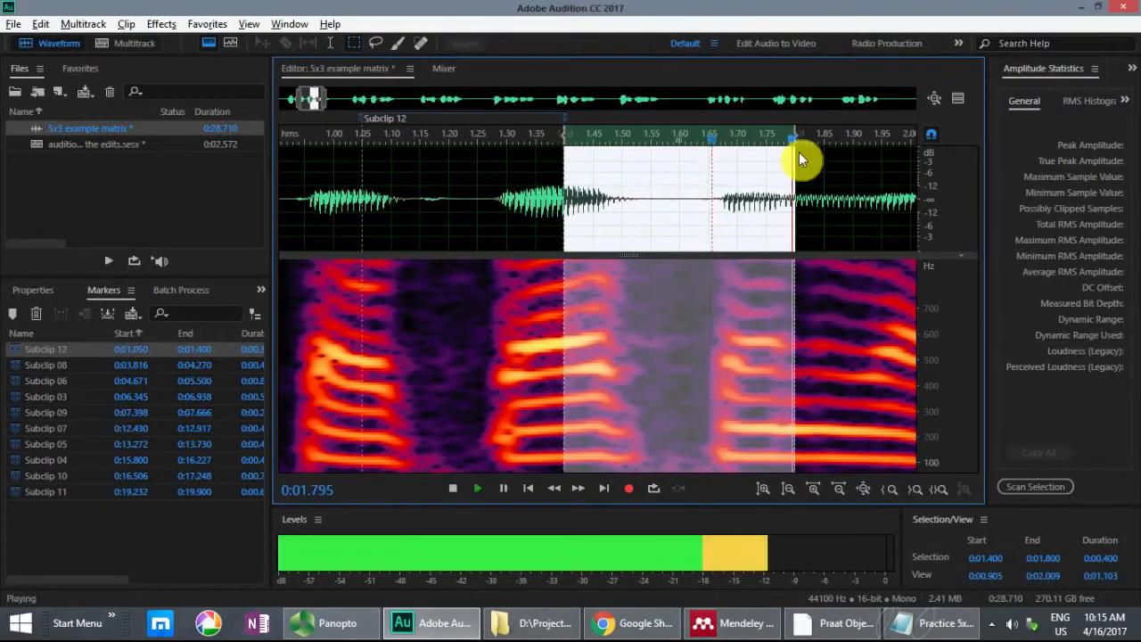
pyautogui.press('space')
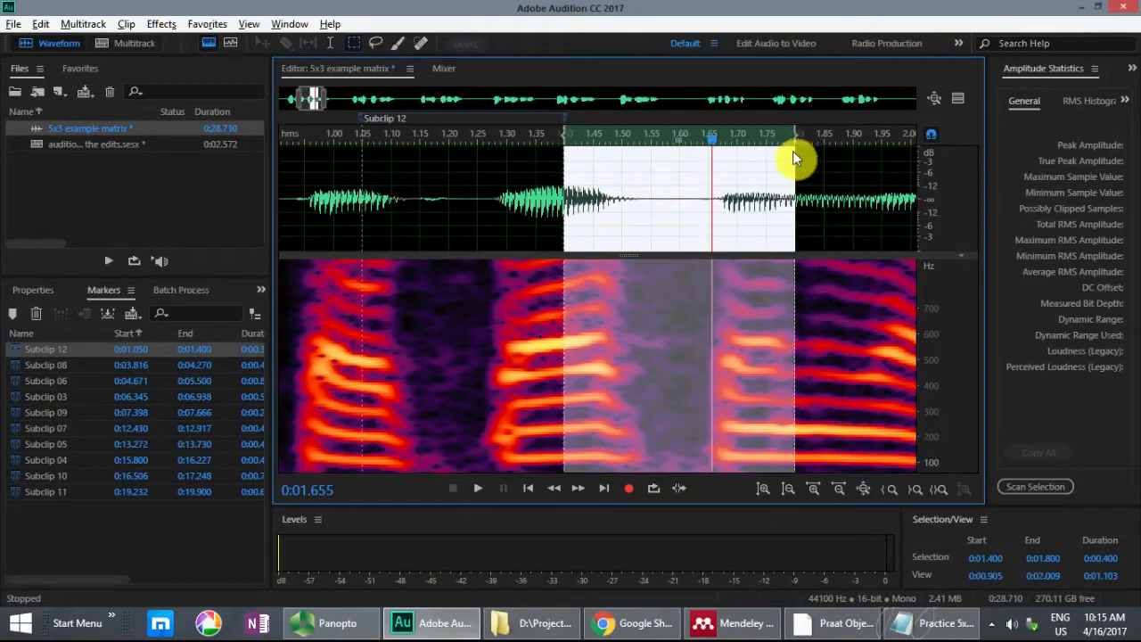
pyautogui.moveTo(795, 141)
pyautogui.mouseDown()
pyautogui.moveTo(849, 143)
pyautogui.moveTo(738, 132)
pyautogui.moveTo(806, 135)
pyautogui.mouseUp()
pyautogui.press('space')
pyautogui.press('m')
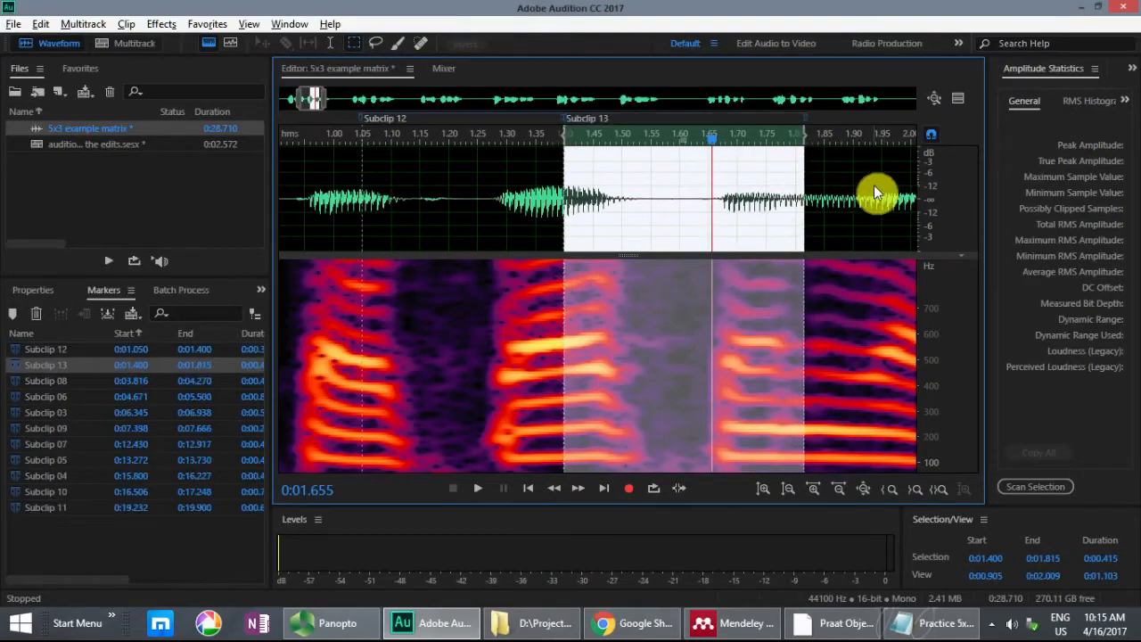
# Step: Switch to the Notepad sentence list to look up the source of the next passage
pyautogui.hotkey('alt', 'Tab')
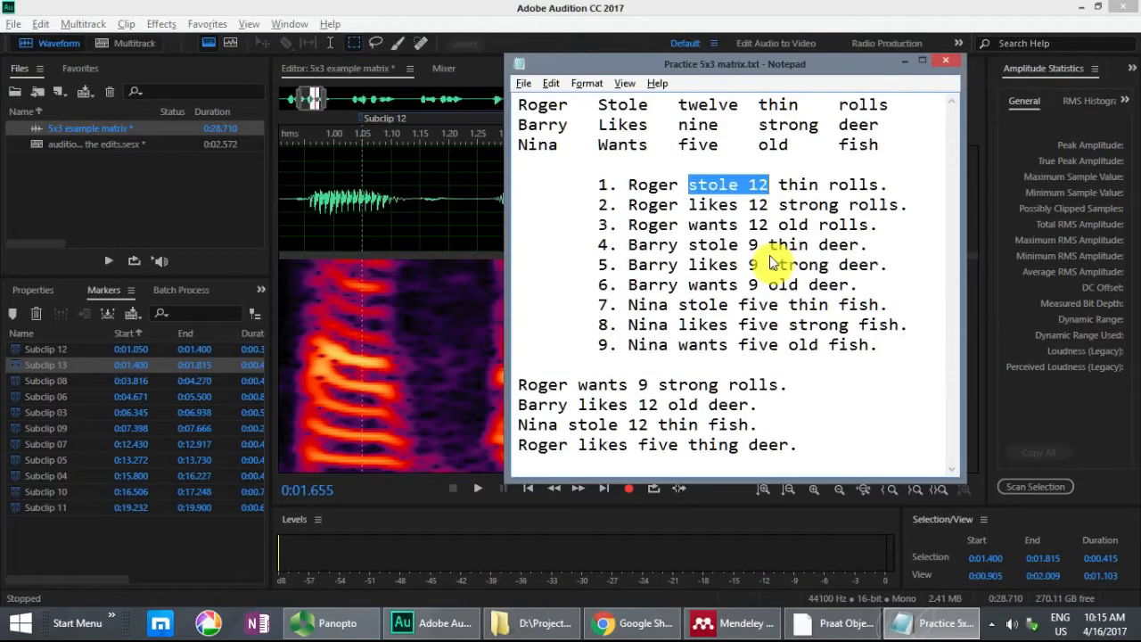
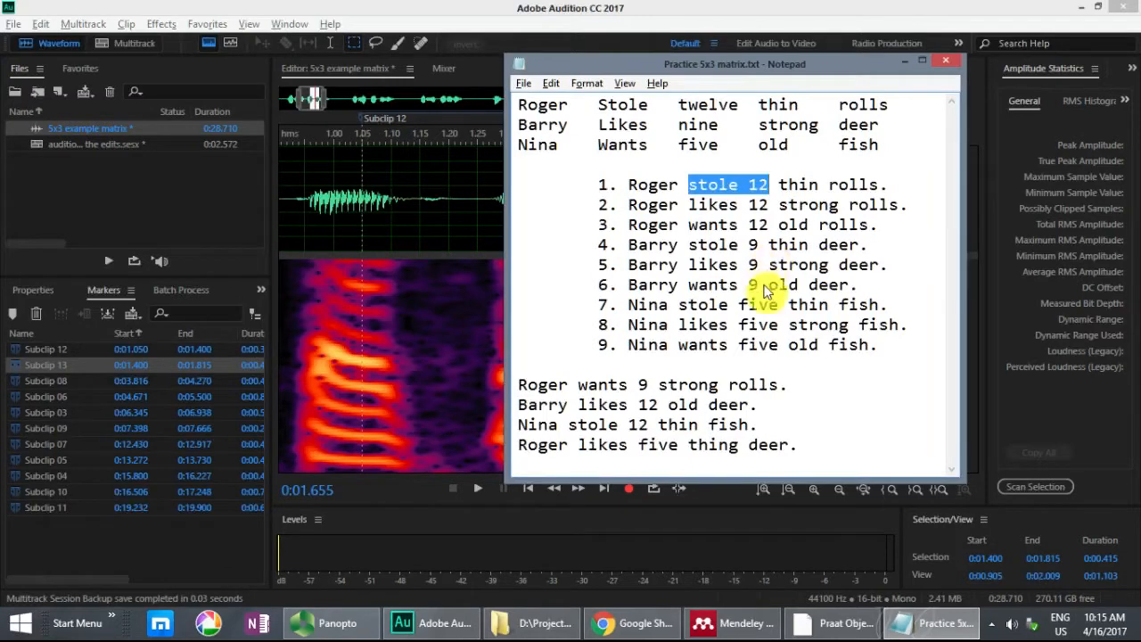
# Step: Highlight "thin fish" in sentence 7 of the Notepad list, and locate and play that passage in the recording
pyautogui.moveTo(789, 305); pyautogui.dragTo(878, 312)
pyautogui.hotkey('alt', 'Tab')
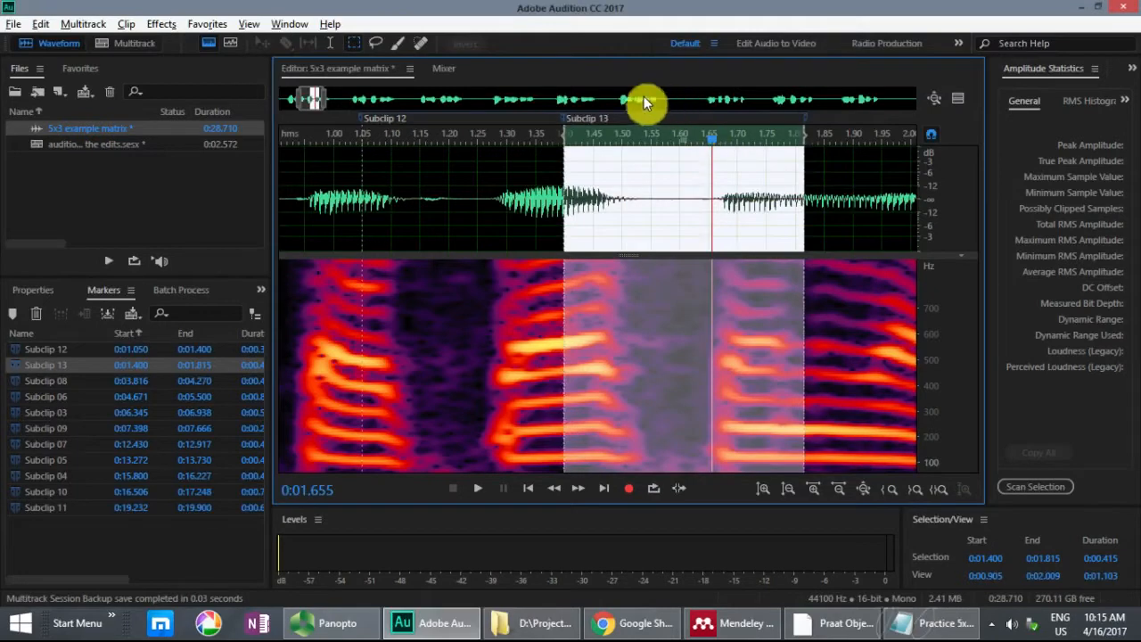
pyautogui.moveTo(315, 95); pyautogui.dragTo(738, 140)
pyautogui.click(376, 178)
pyautogui.press('space')
# Step: Audition the "thin fish" ending of sentence 7 and mark it from 0:20.554 to 0:21.242 as a subclip
pyautogui.press('space')
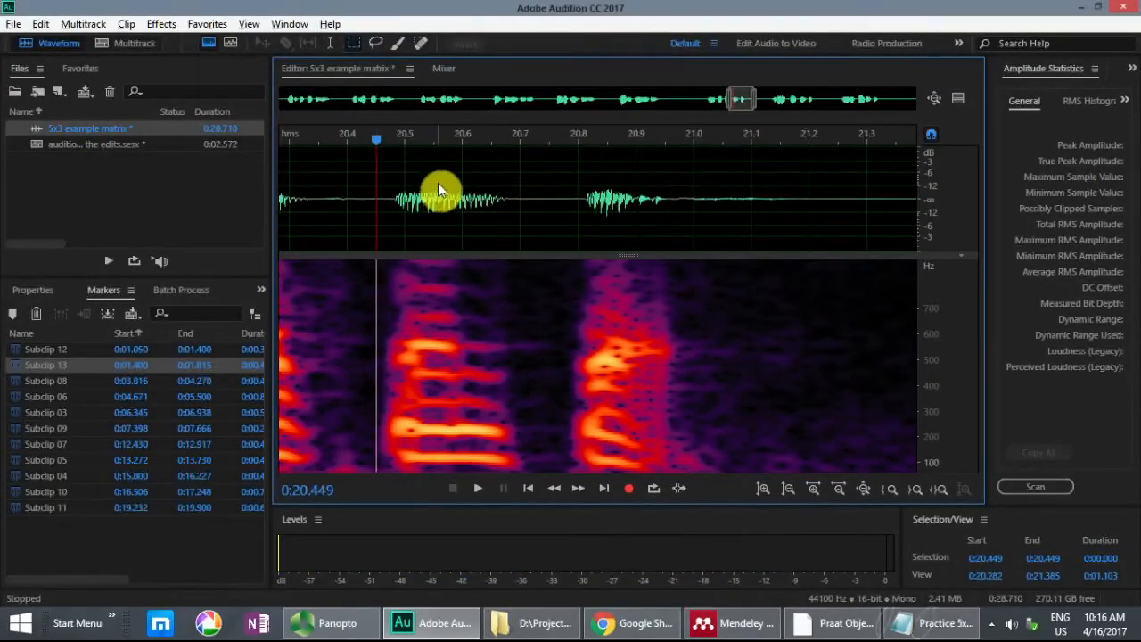
pyautogui.click(438, 183)
pyautogui.moveTo(459, 184); pyautogui.dragTo(807, 196)
pyautogui.press('space')
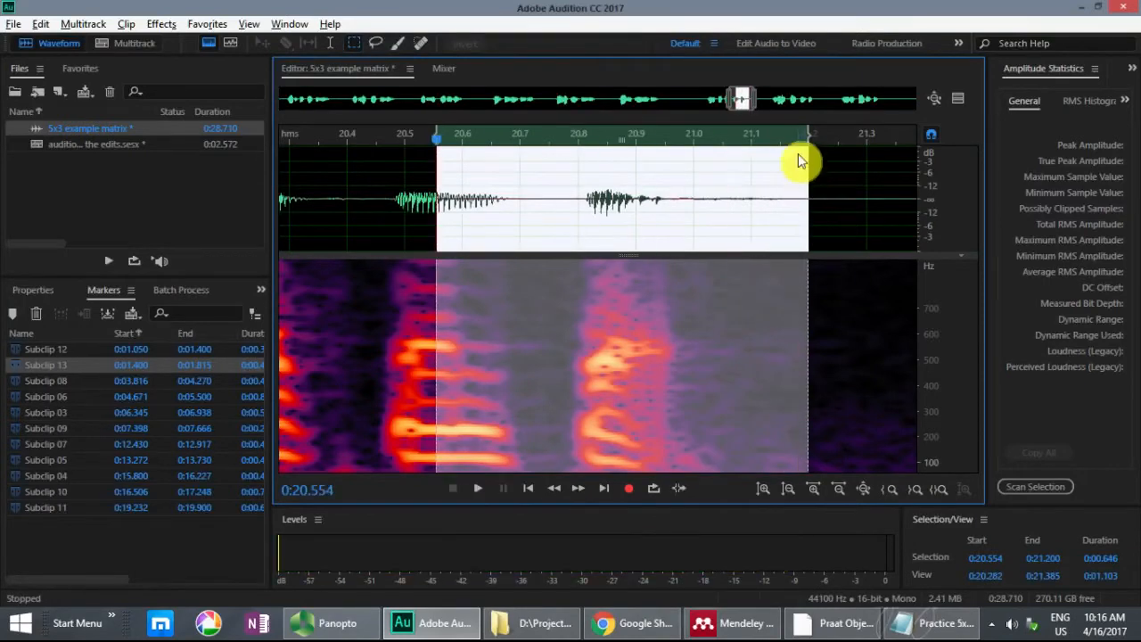
pyautogui.moveTo(807, 136); pyautogui.dragTo(834, 140)
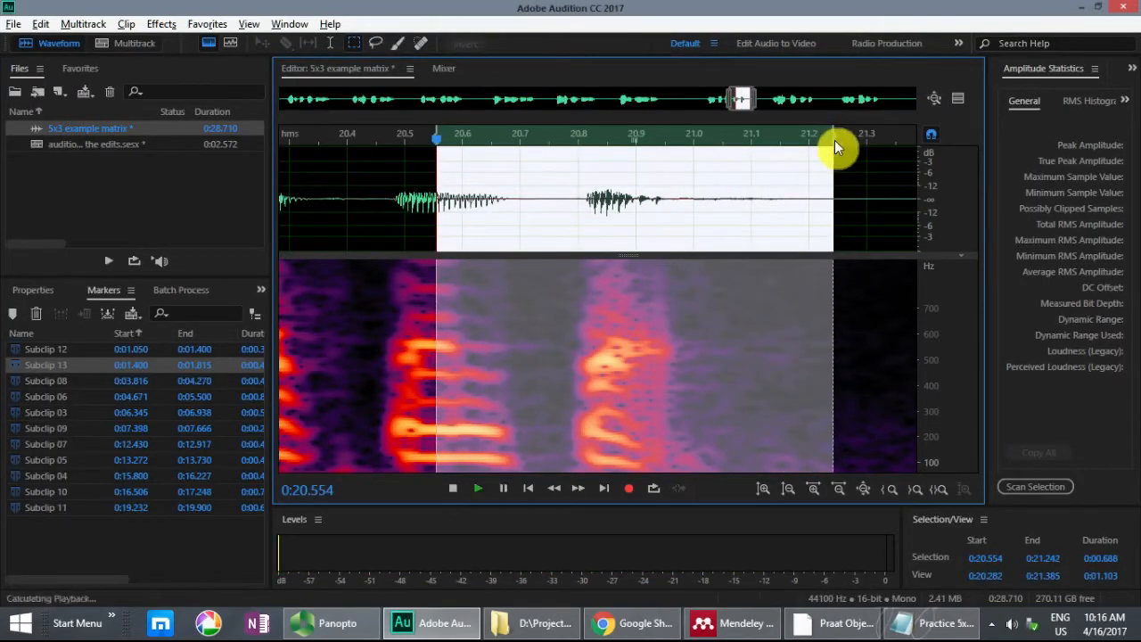
pyautogui.press('space')
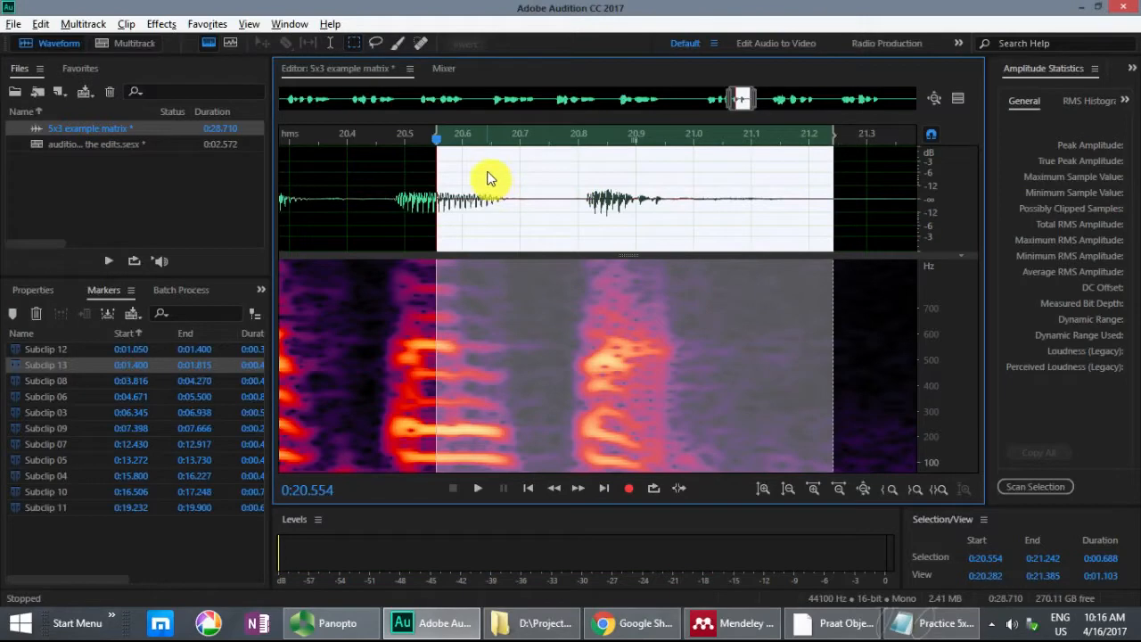
pyautogui.press('m')
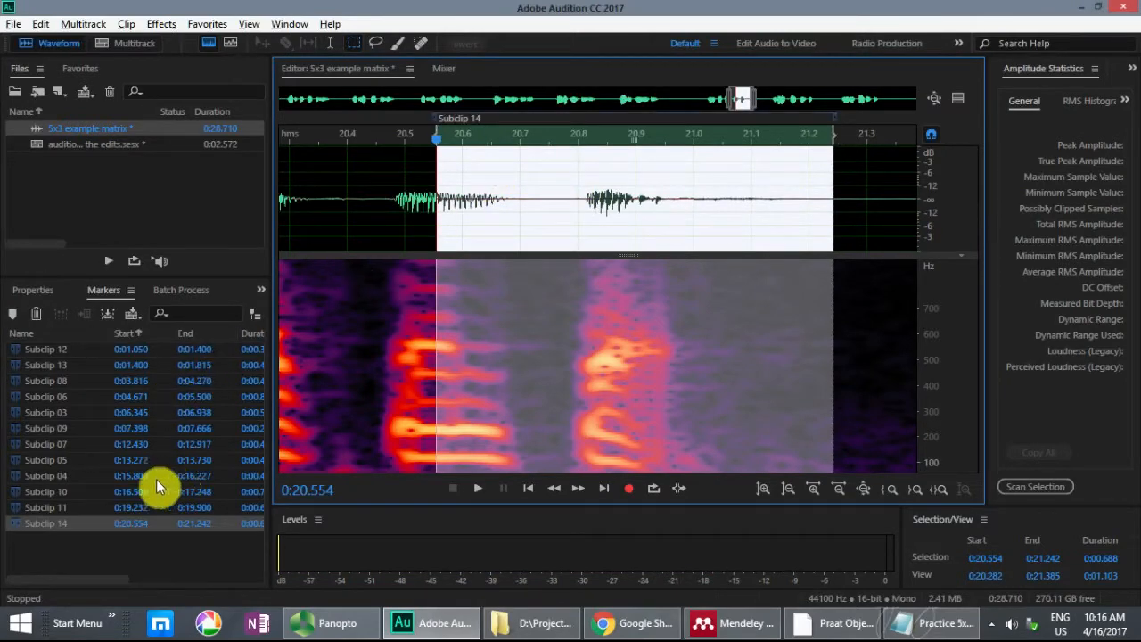
# Step: Insert Subclips 11, 12, 13 and 14 into the existing multitrack session "auditioning the edits"
pyautogui.click(67, 506)
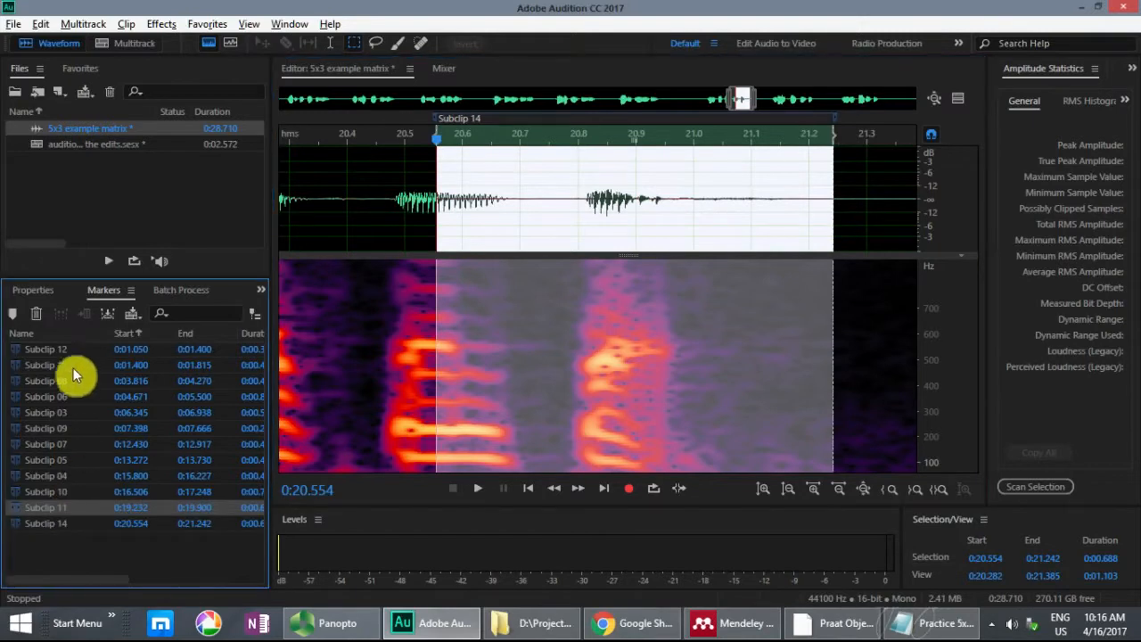
pyautogui.keyDown('ctrl'); pyautogui.click(64, 349); pyautogui.keyUp('ctrl')
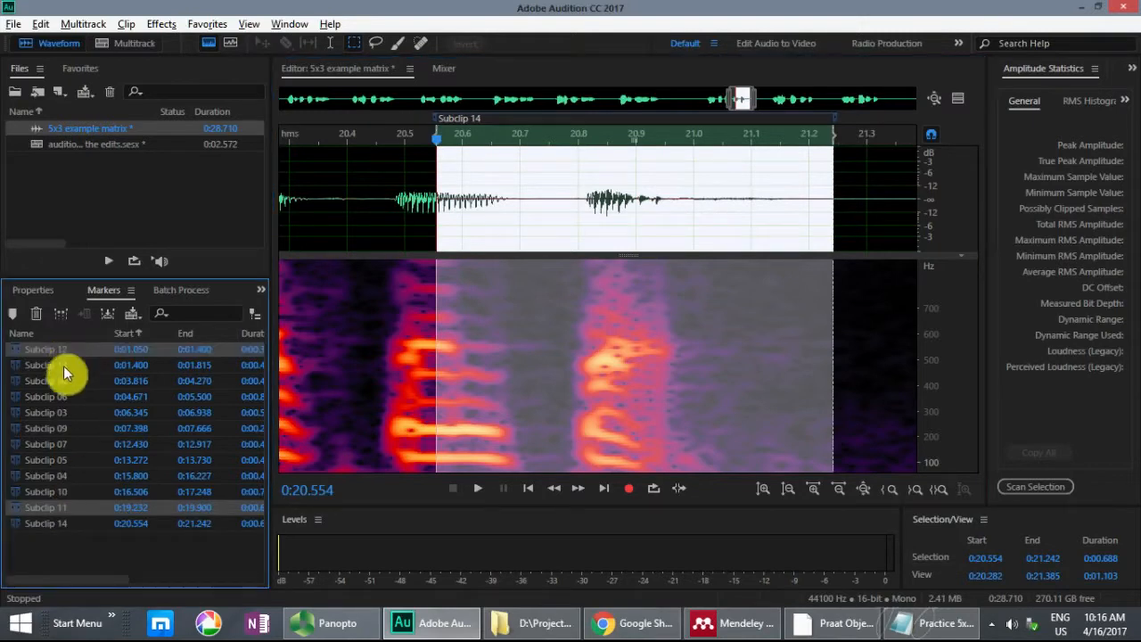
pyautogui.keyDown('ctrl'); pyautogui.click(58, 521); pyautogui.keyUp('ctrl')
pyautogui.rightClick(58, 507)
pyautogui.moveTo(149, 314)
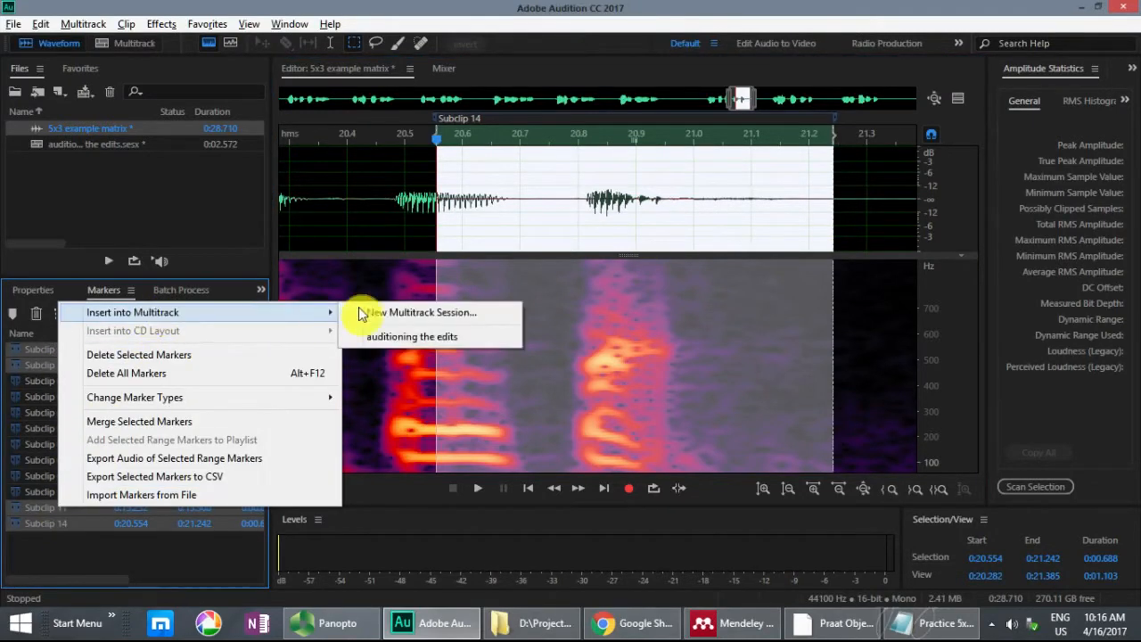
pyautogui.click(395, 331)
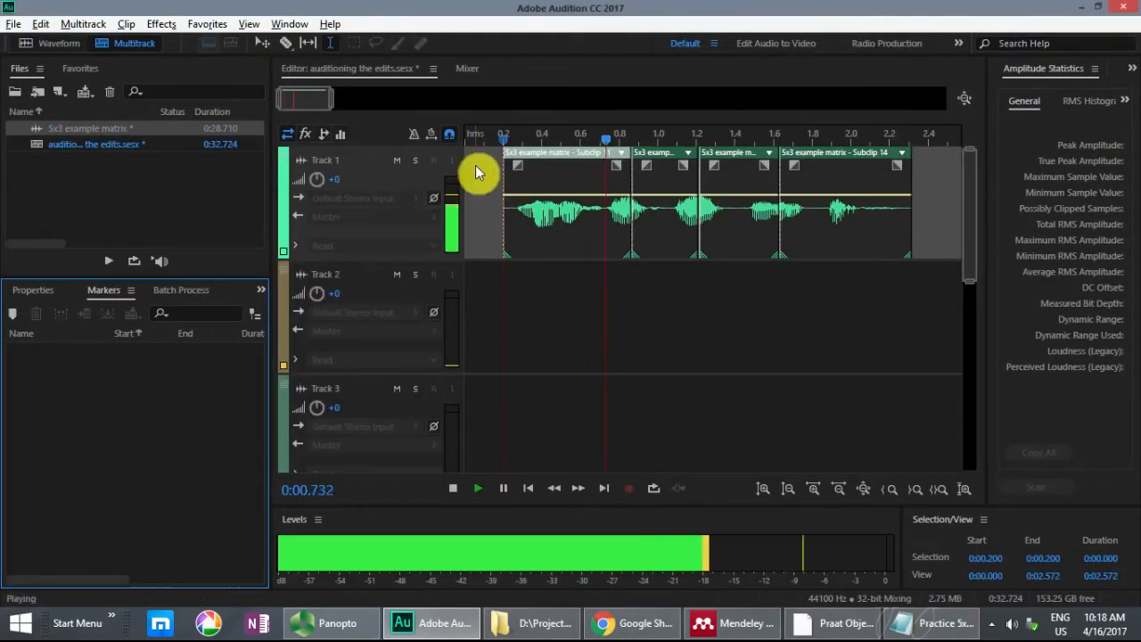
# Step: Play back the assembled sentence in the multitrack session
pyautogui.press('space')
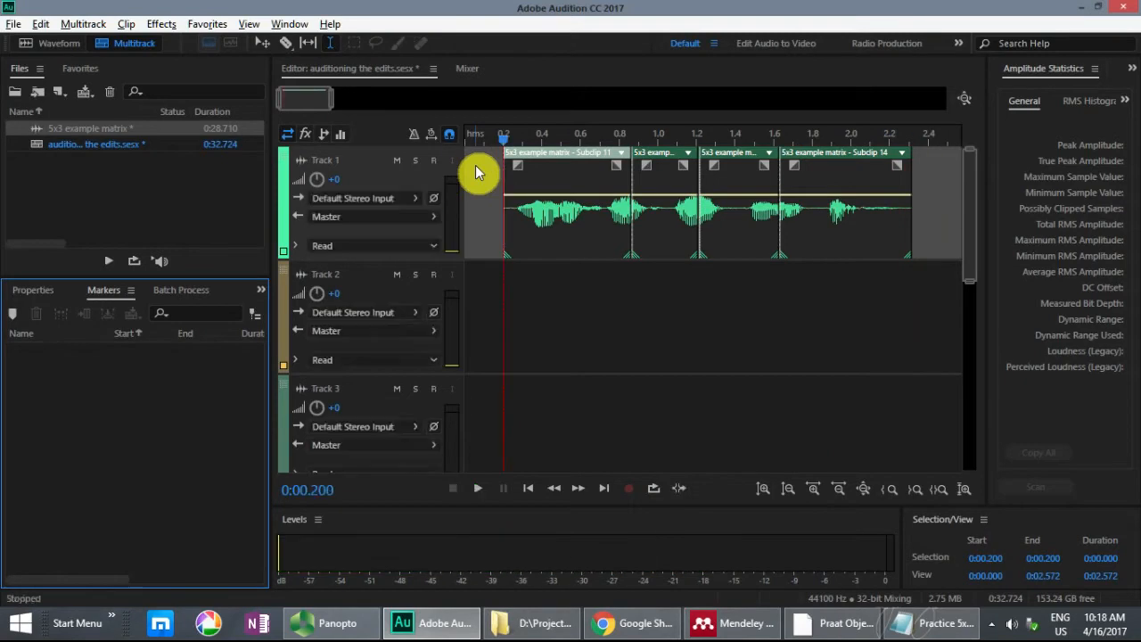
pyautogui.press('space')
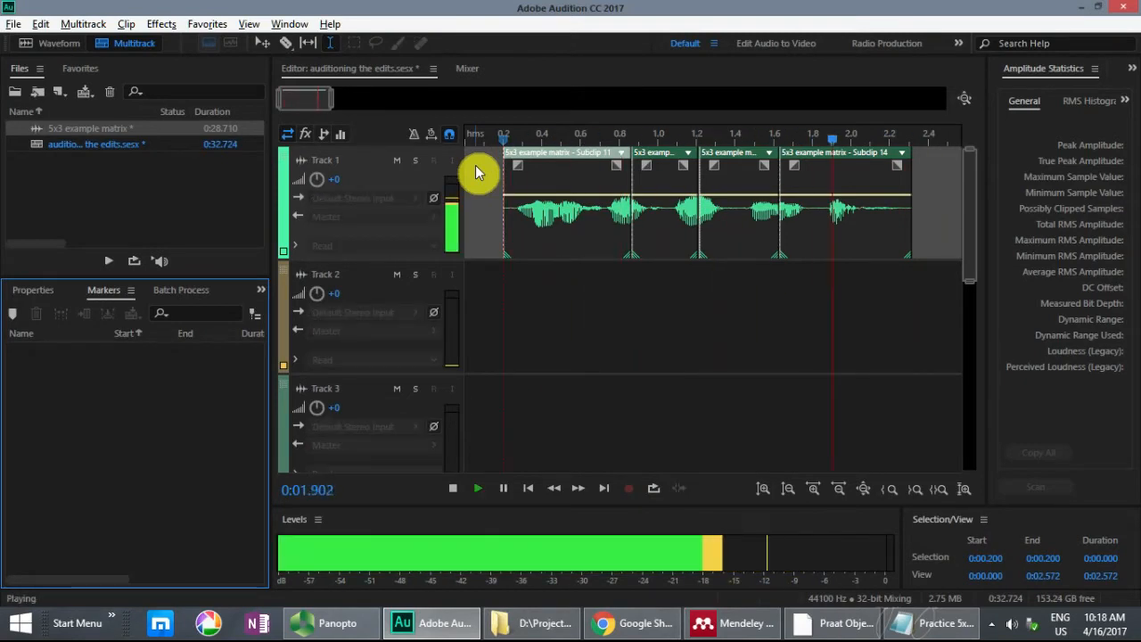
pyautogui.press('space')
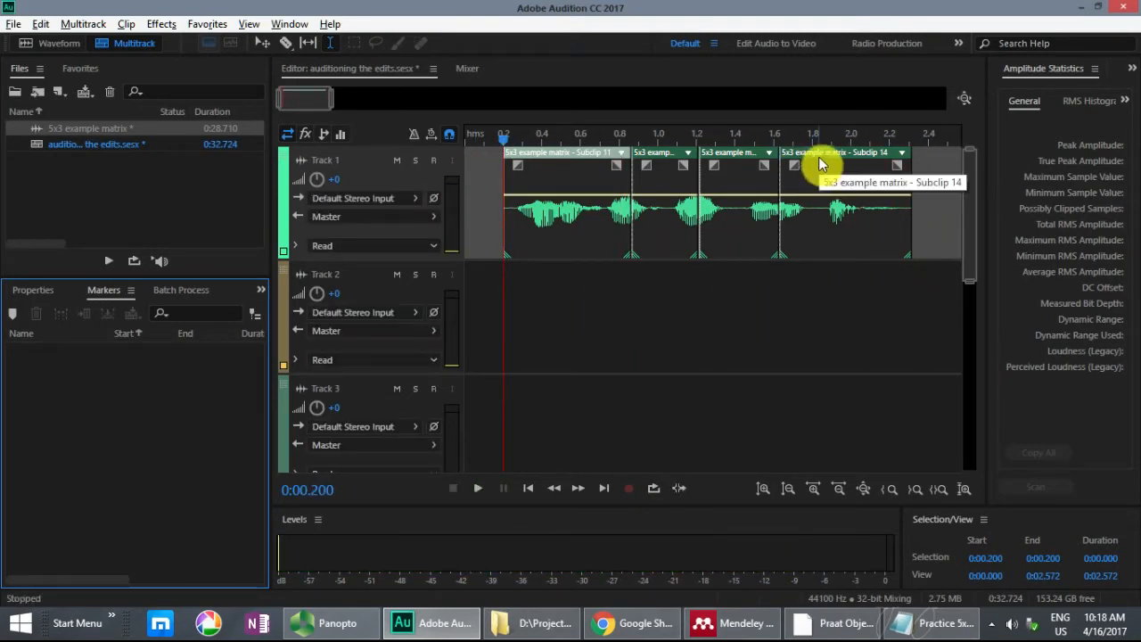
# Step: Delete all the inserted clips from Track 1 and return to the source recording's waveform
pyautogui.click(820, 163)
pyautogui.moveTo(927, 163); pyautogui.dragTo(484, 164)
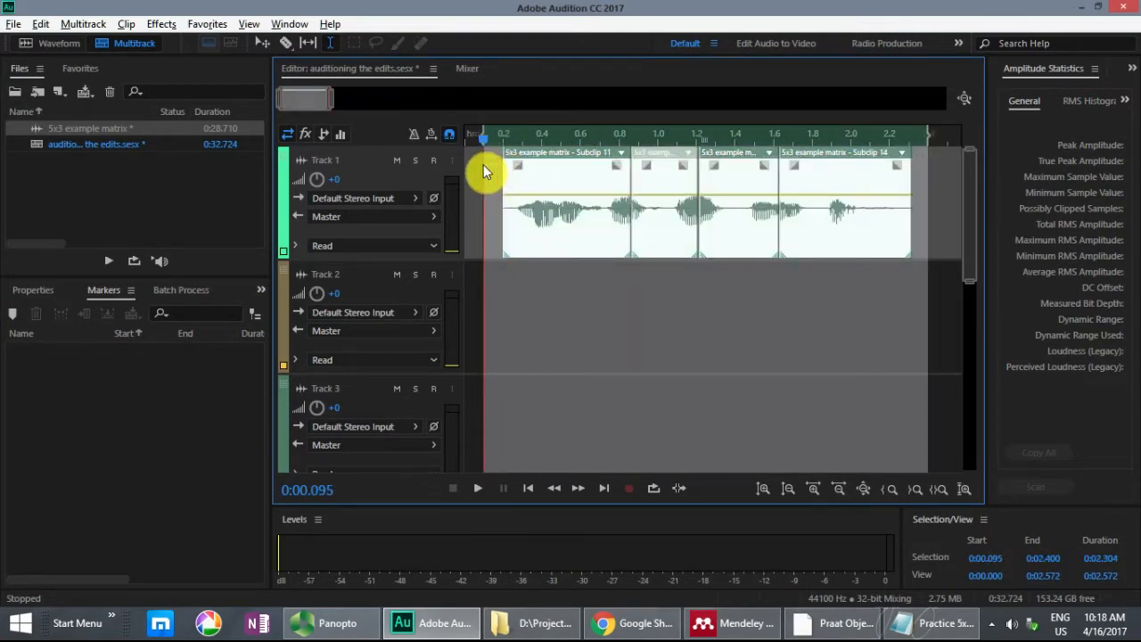
pyautogui.press('Delete')
pyautogui.click(68, 42)
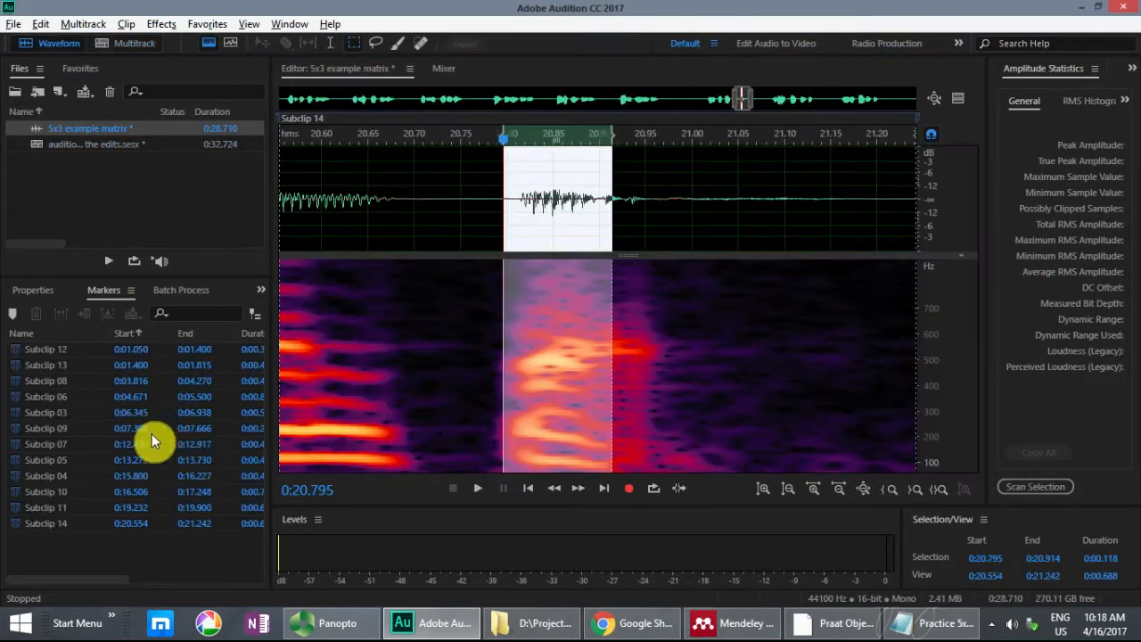
# Step: Select Subclip 13, play "thin" repeatedly from 0:01.630, and try the subclip's end at 0:01.750
pyautogui.click(77, 366)
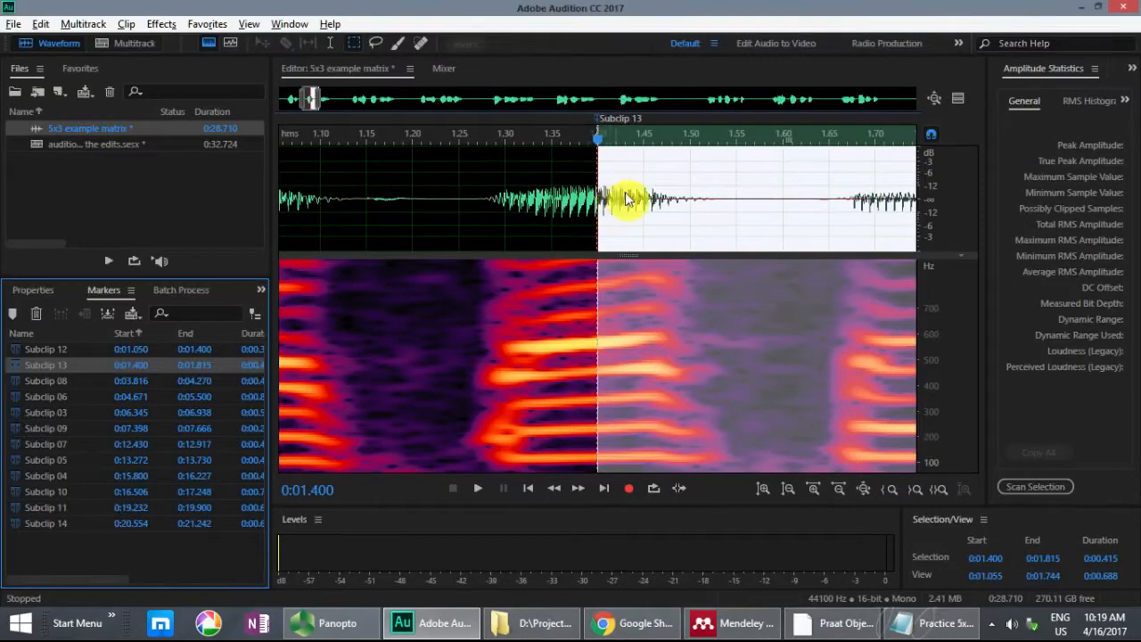
pyautogui.moveTo(312, 98); pyautogui.dragTo(318, 99)
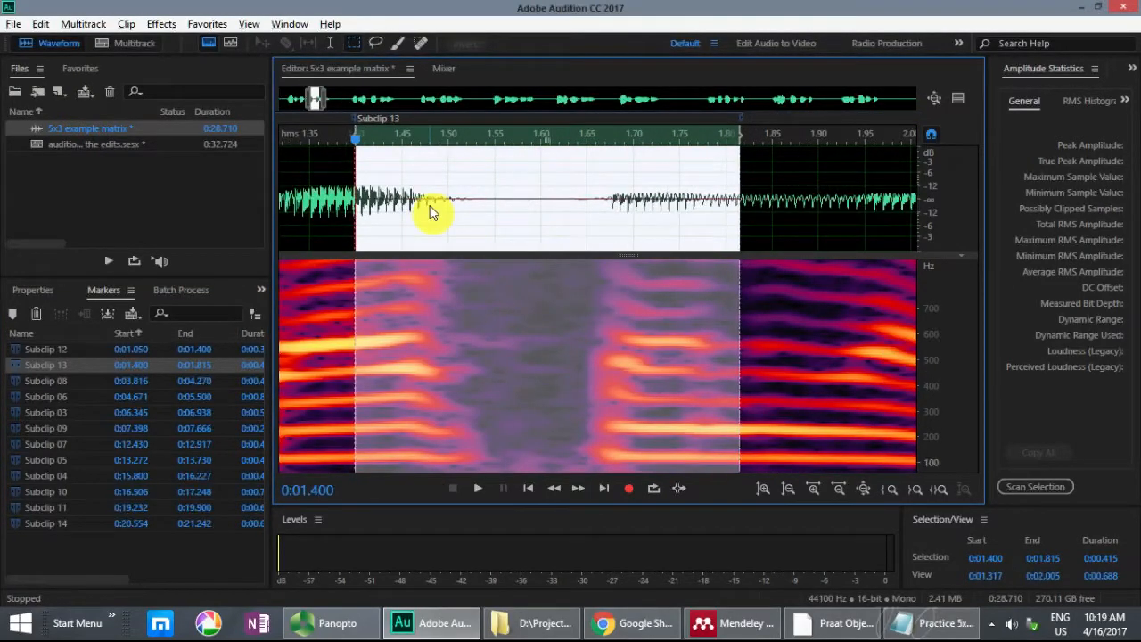
pyautogui.click(667, 199)
pyautogui.click(569, 198)
pyautogui.press('space')
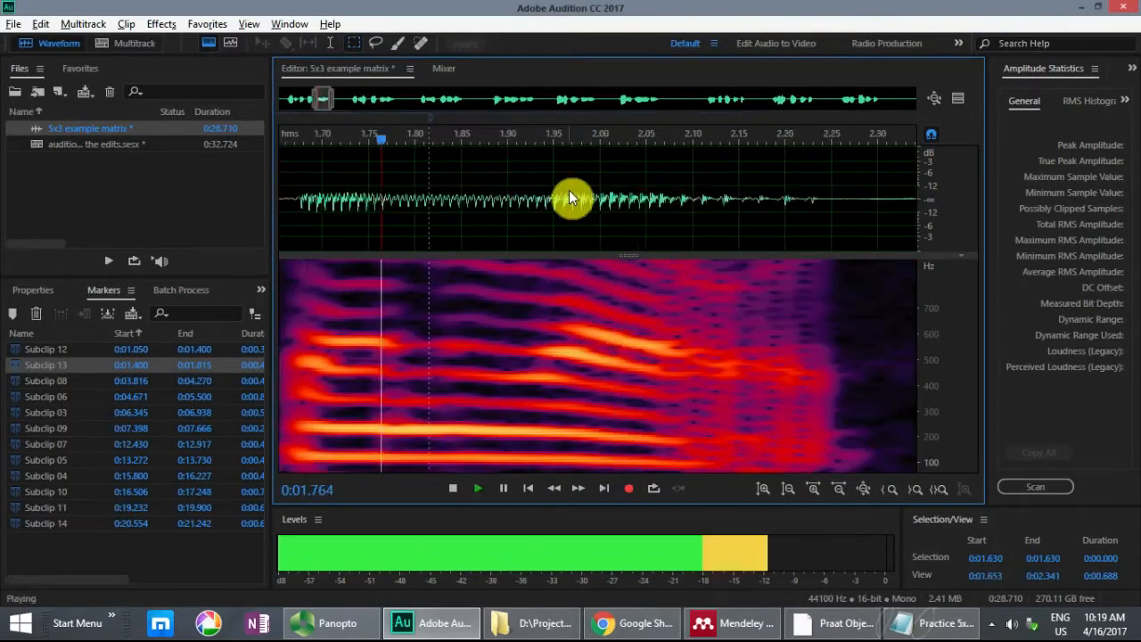
pyautogui.press('space')
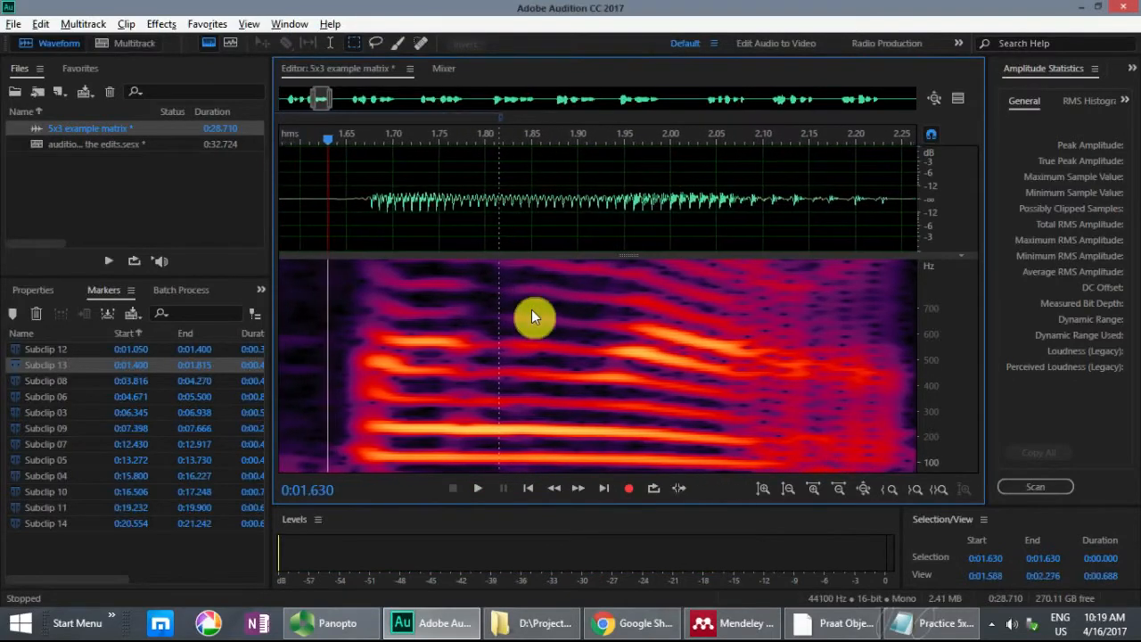
pyautogui.press('space')
pyautogui.press('space')
pyautogui.press('space')
pyautogui.press('space')
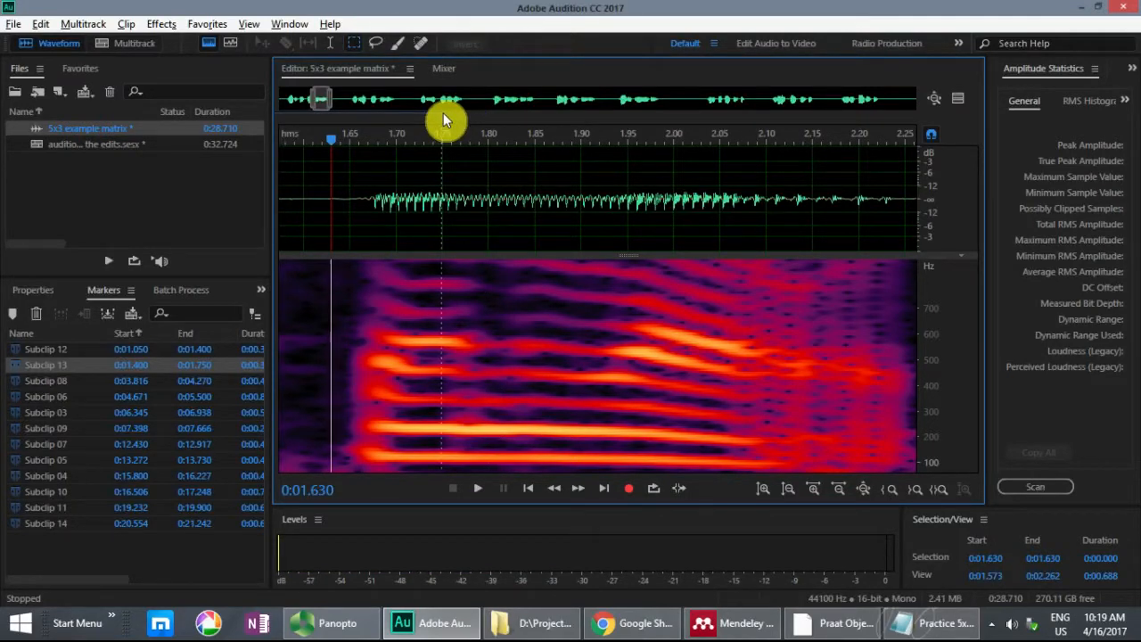
# Step: Try Subclip 13's end at 0:01.884 and play the passage from 0:01.400 to 0:01.892
pyautogui.moveTo(443, 112)
pyautogui.mouseDown()
pyautogui.moveTo(568, 135)
pyautogui.moveTo(365, 173)
pyautogui.moveTo(187, 178)
pyautogui.mouseUp()
pyautogui.moveTo(316, 181); pyautogui.dragTo(484, 191)
pyautogui.press('space')
pyautogui.press('space')
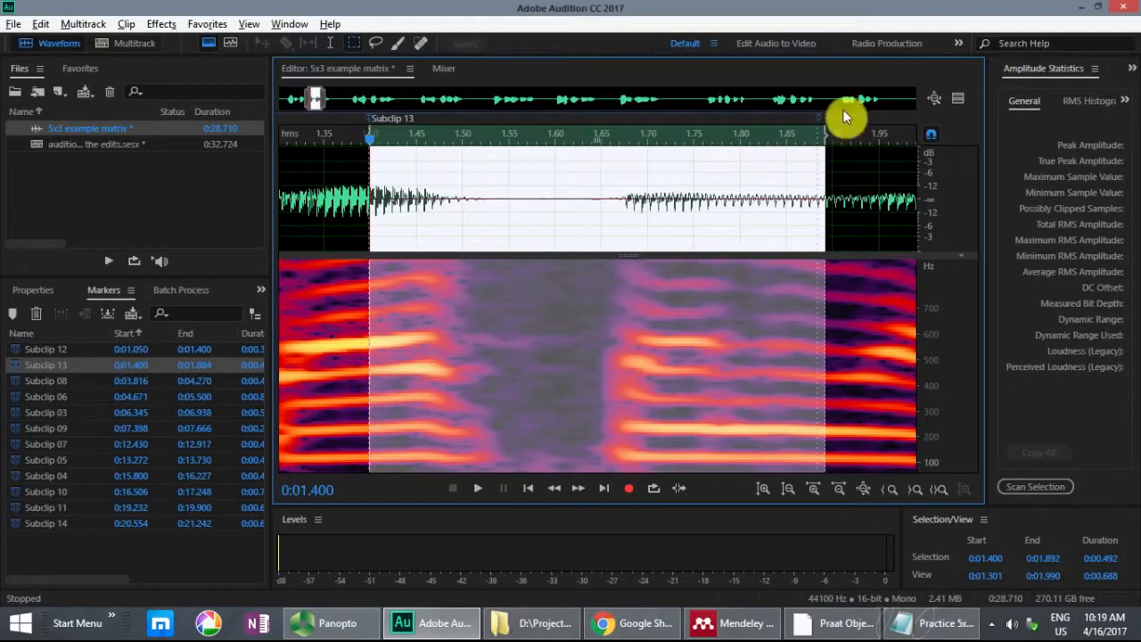
# Step: Shorten the selection to 0:01.400–0:01.731, audition it, and move Subclip 13's end to 0:01.731
pyautogui.moveTo(825, 135); pyautogui.dragTo(675, 137)
pyautogui.press('space')
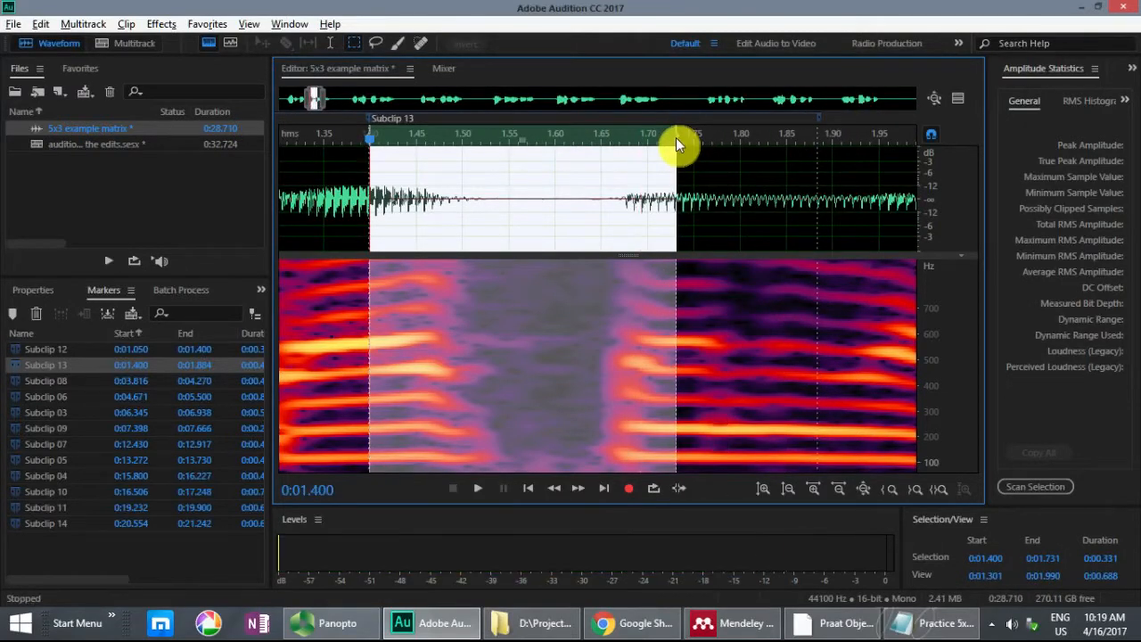
pyautogui.press('space')
pyautogui.press('space')
pyautogui.moveTo(819, 116); pyautogui.dragTo(677, 119)
# Step: Select Subclip 14 and audition it, extending the start of the selection to 0:20.540
pyautogui.click(69, 524)
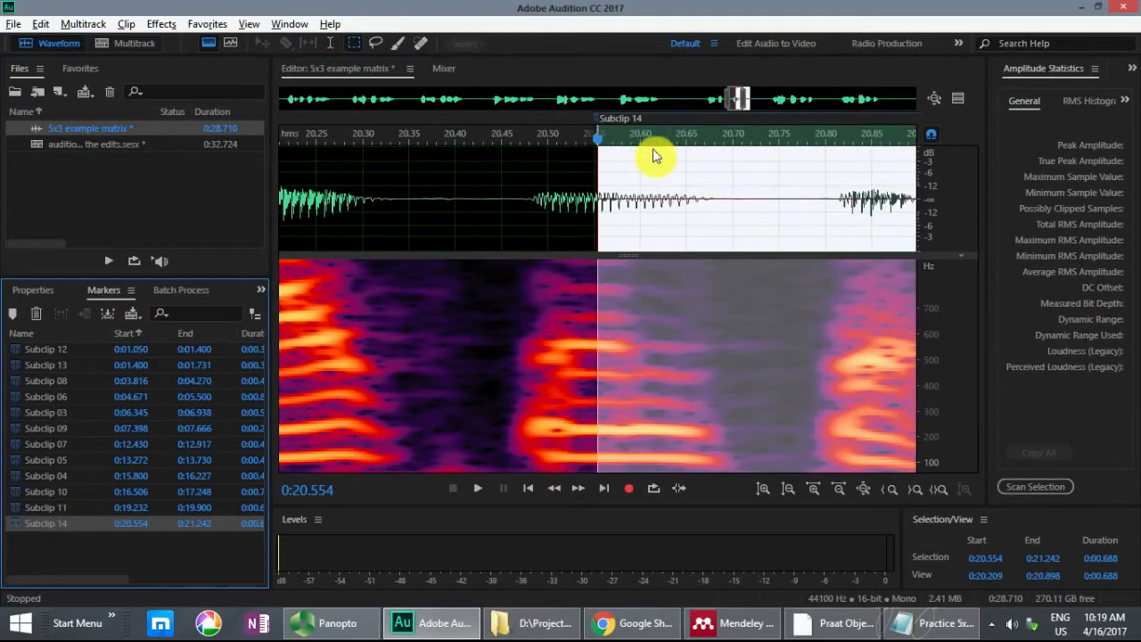
pyautogui.press('space')
pyautogui.moveTo(597, 130); pyautogui.dragTo(585, 129)
pyautogui.press('space')
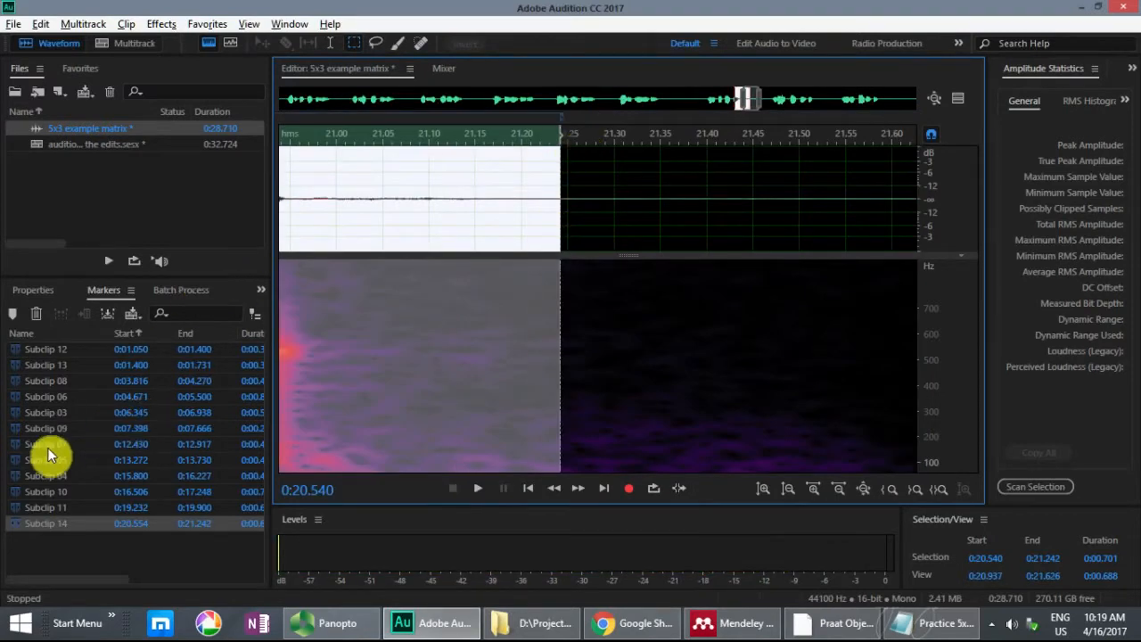
# Step: Place the multitrack session's playhead near the start of Track 1, at about 0:00.038
pyautogui.click(71, 492)
pyautogui.click(140, 43)
pyautogui.click(500, 173)
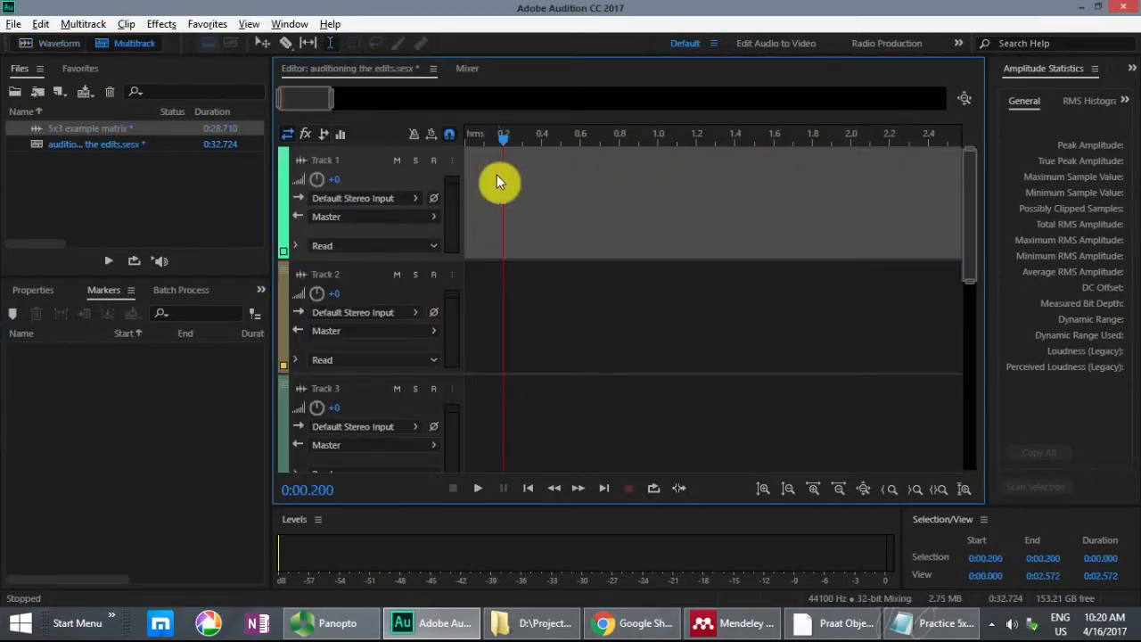
pyautogui.click(471, 160)
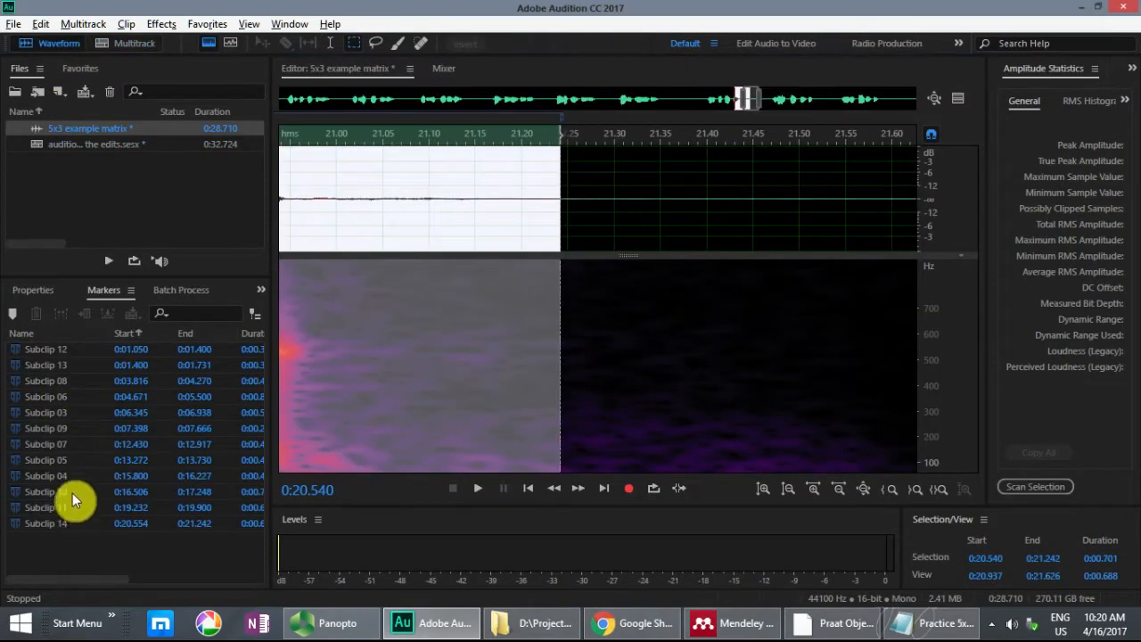
# Step: Insert Subclips 11, 12, the shortened 13, and 14 into the multitrack session "auditioning the edits"
pyautogui.click(71, 509)
pyautogui.keyDown('ctrl'); pyautogui.click(72, 350); pyautogui.keyUp('ctrl')
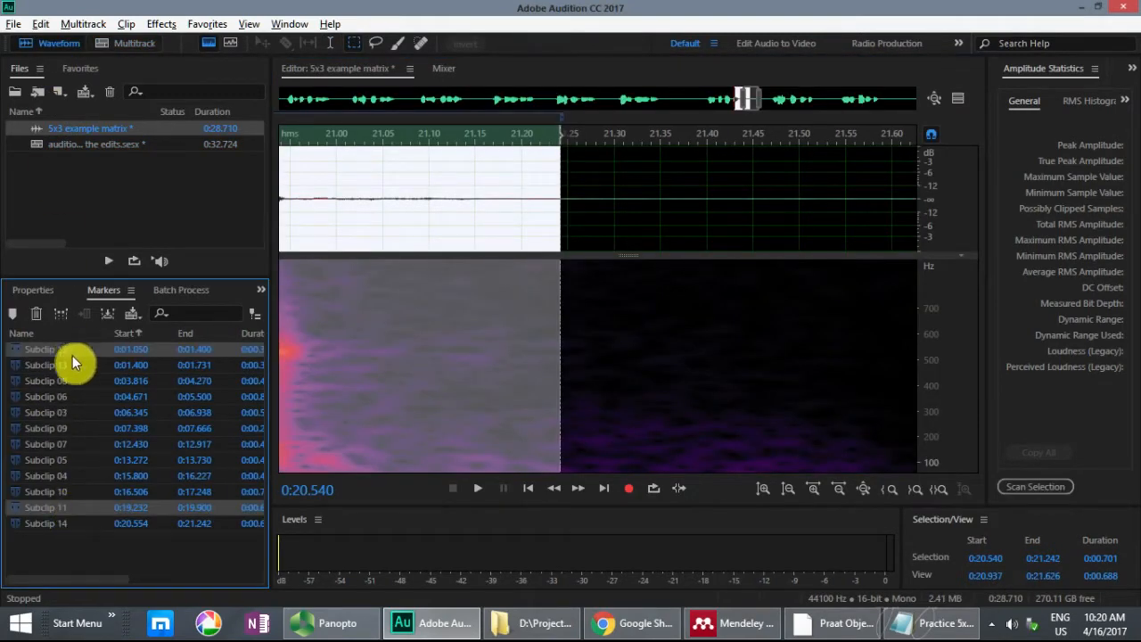
pyautogui.keyDown('ctrl'); pyautogui.click(72, 363); pyautogui.keyUp('ctrl')
pyautogui.keyDown('ctrl'); pyautogui.click(75, 523); pyautogui.keyUp('ctrl')
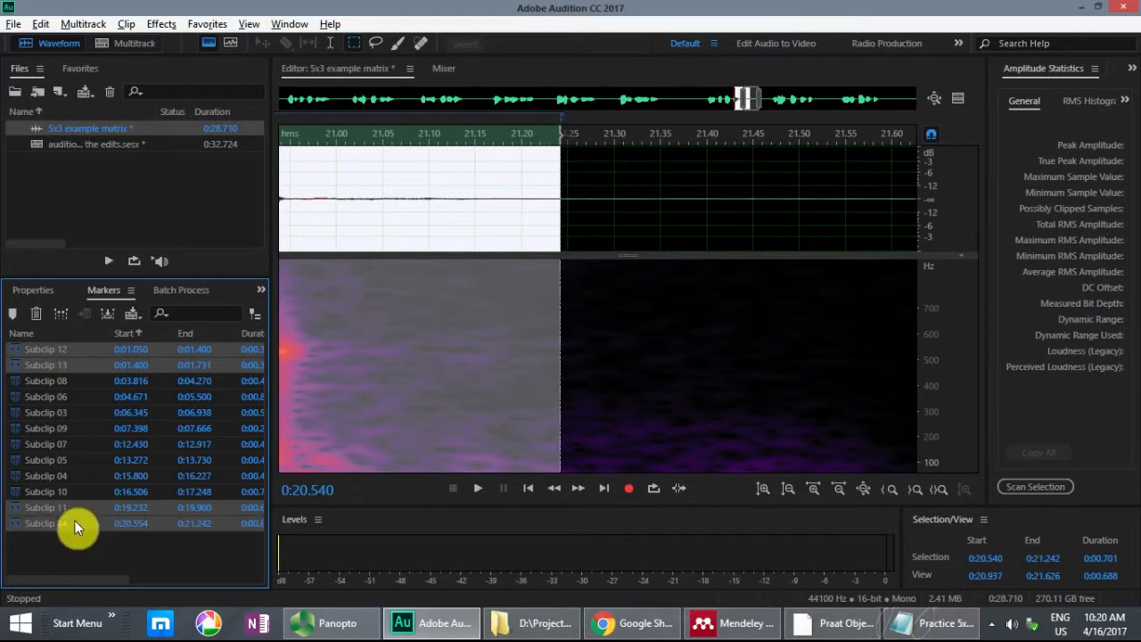
pyautogui.rightClick(69, 526)
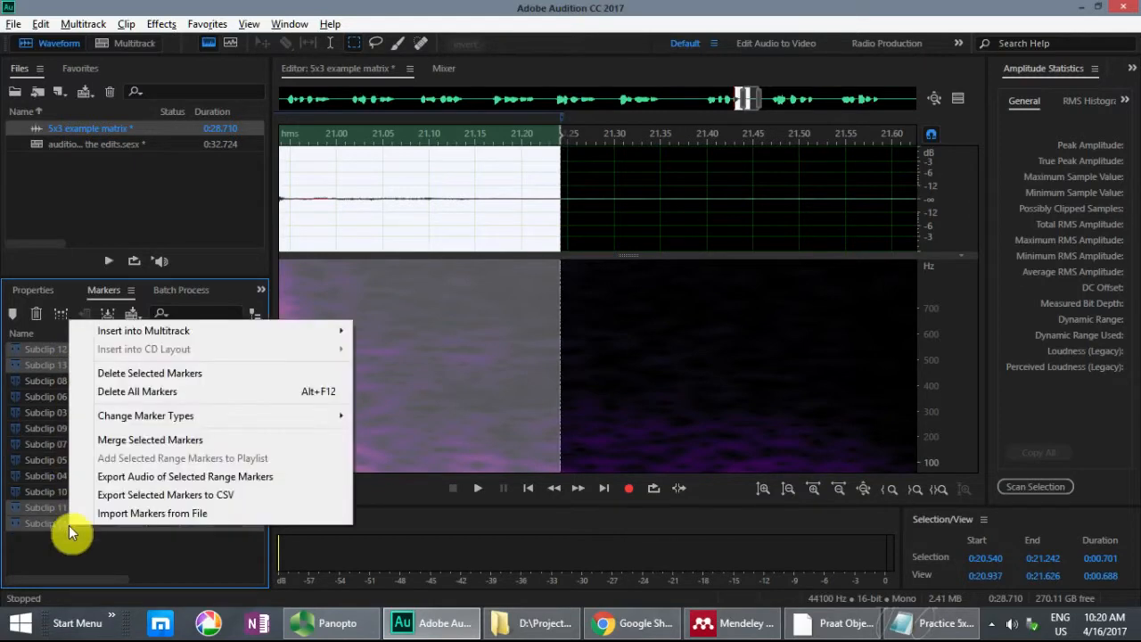
pyautogui.moveTo(116, 332)
pyautogui.click(389, 357)
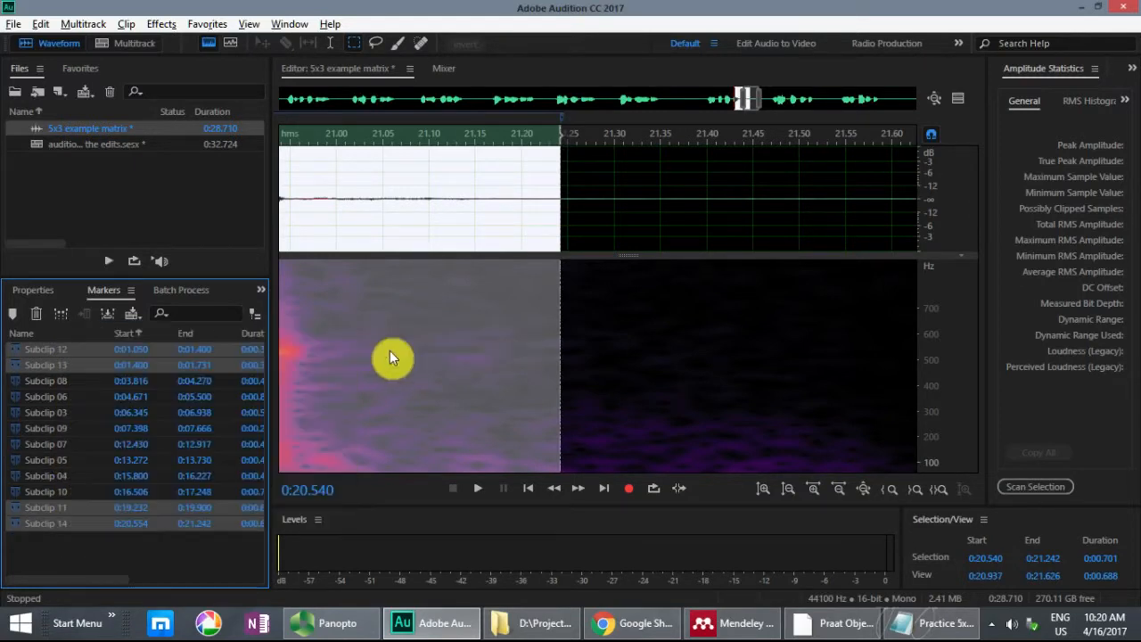
# Step: Play the reassembled sentence and undo the last change in the multitrack session
pyautogui.press('space')
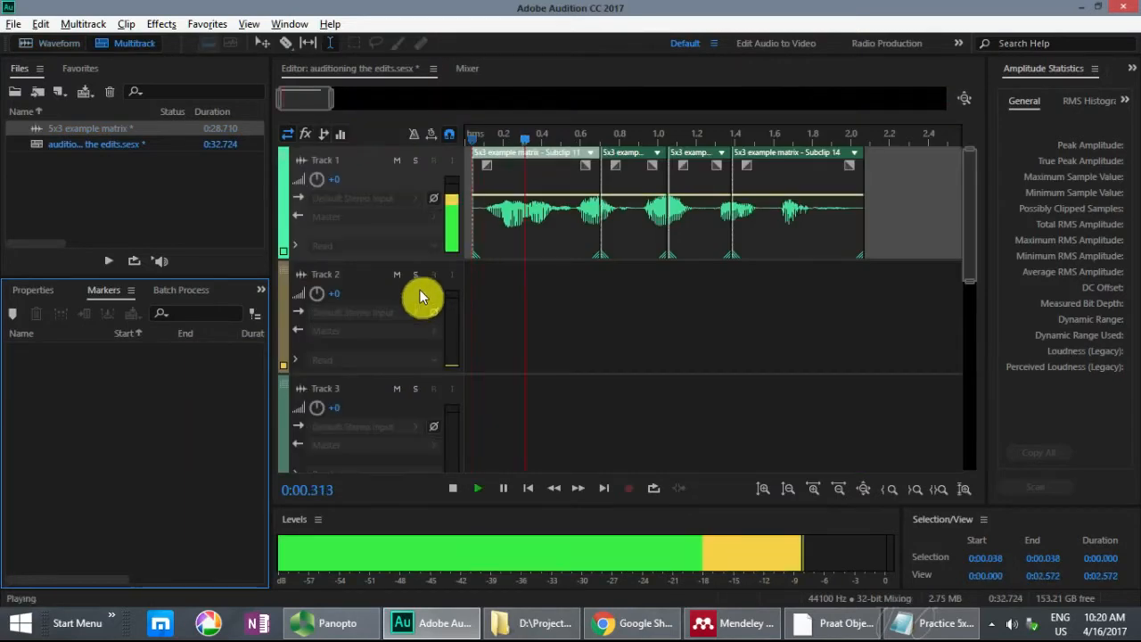
pyautogui.hotkey('ctrl', 'z')
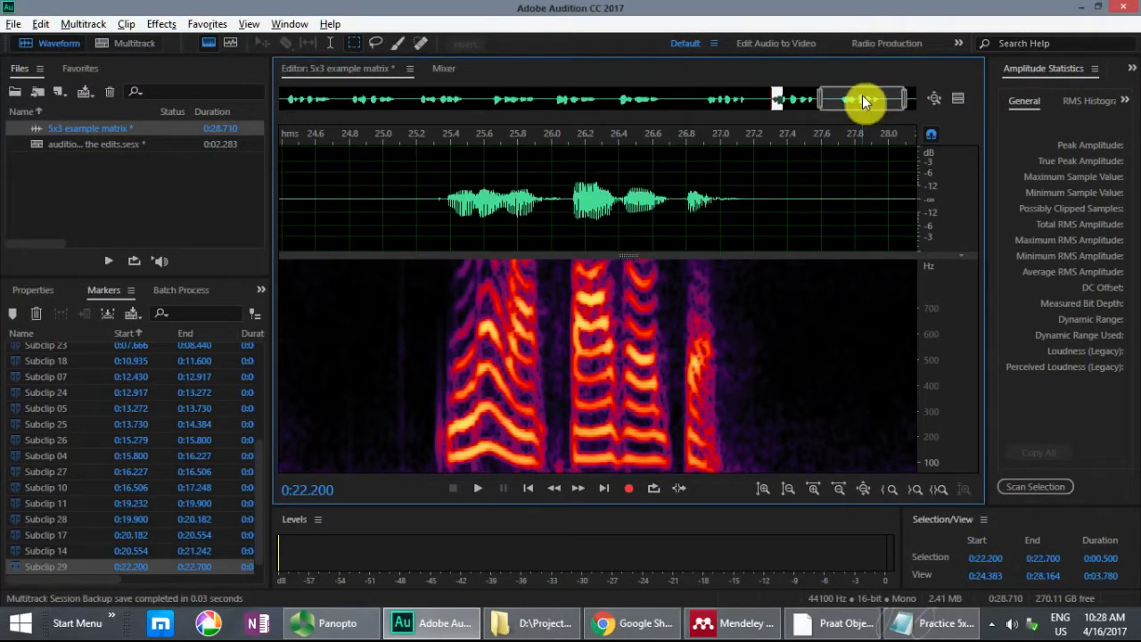
# Step: Locate sentence 4 in the recording and highlight that sentence in the Notepad list
pyautogui.moveTo(862, 95); pyautogui.dragTo(505, 114)
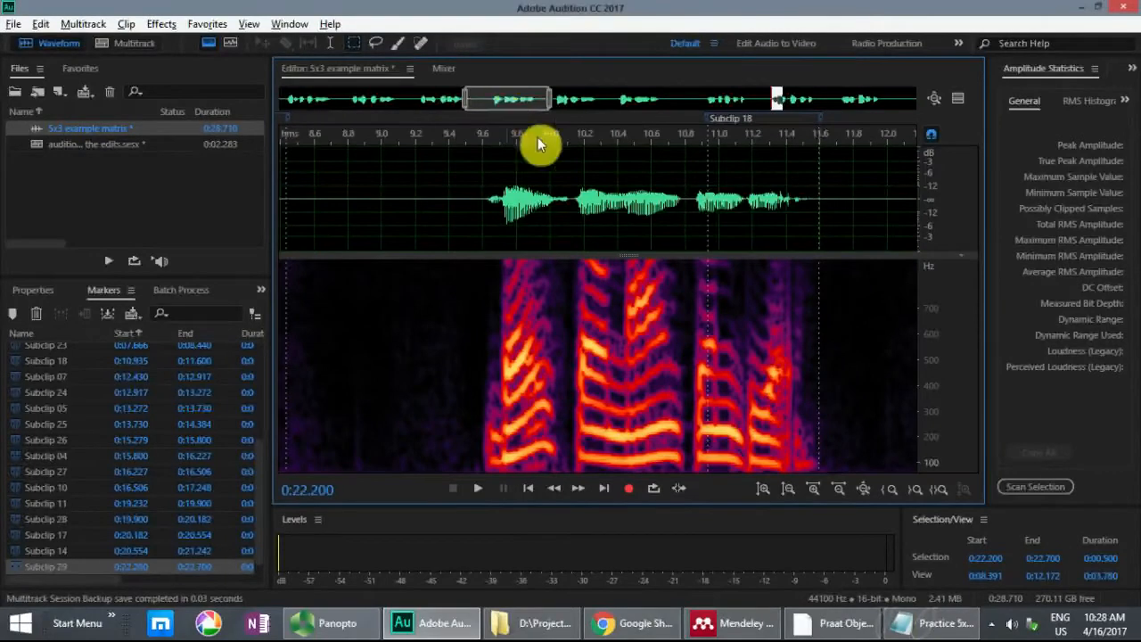
pyautogui.click(936, 622)
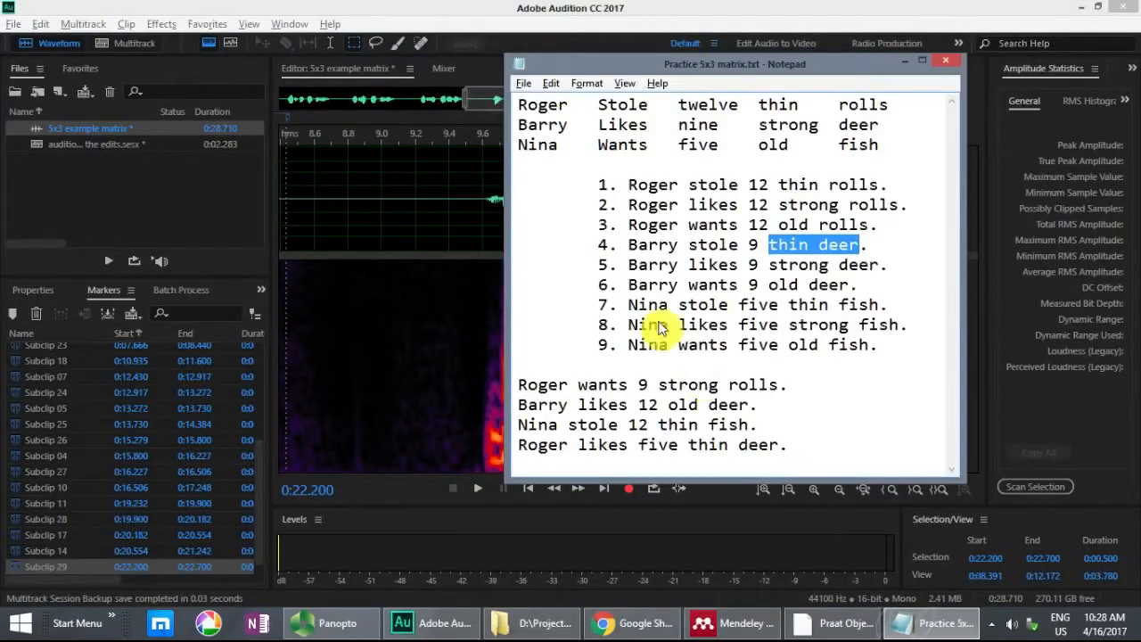
pyautogui.moveTo(596, 246); pyautogui.dragTo(865, 246)
# Step: Delete the four target sentences below the numbered list in the Notepad file
pyautogui.moveTo(762, 468); pyautogui.dragTo(525, 385)
pyautogui.press('Delete')
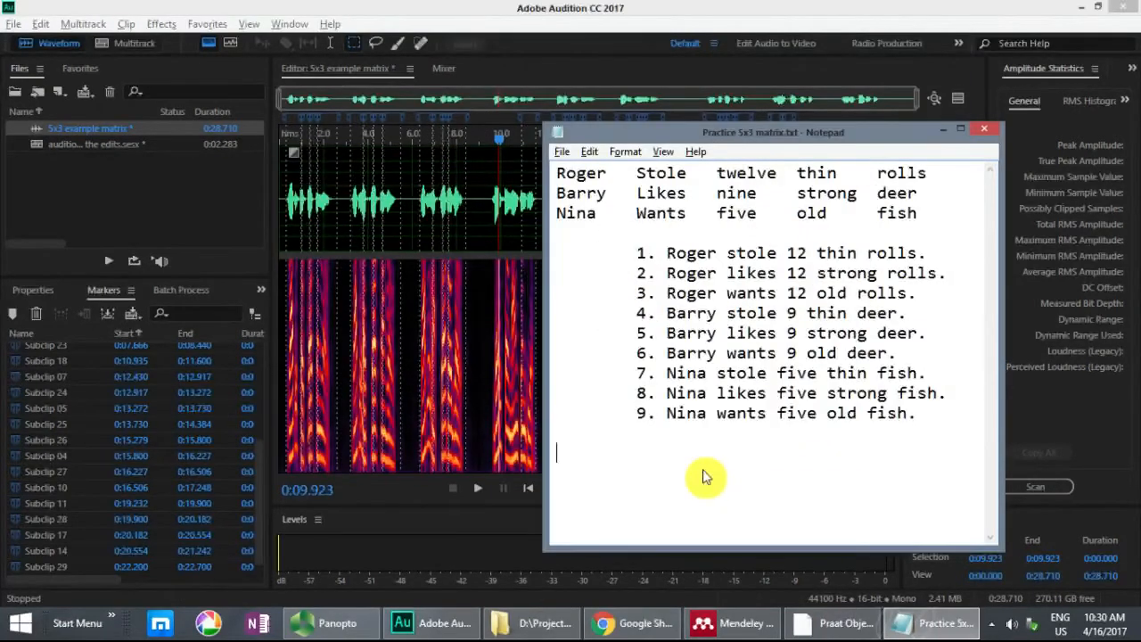
# Step: Write the target sentence "Nina wants 12 old fish." below the numbered list in the Notepad file
pyautogui.write('na wants')
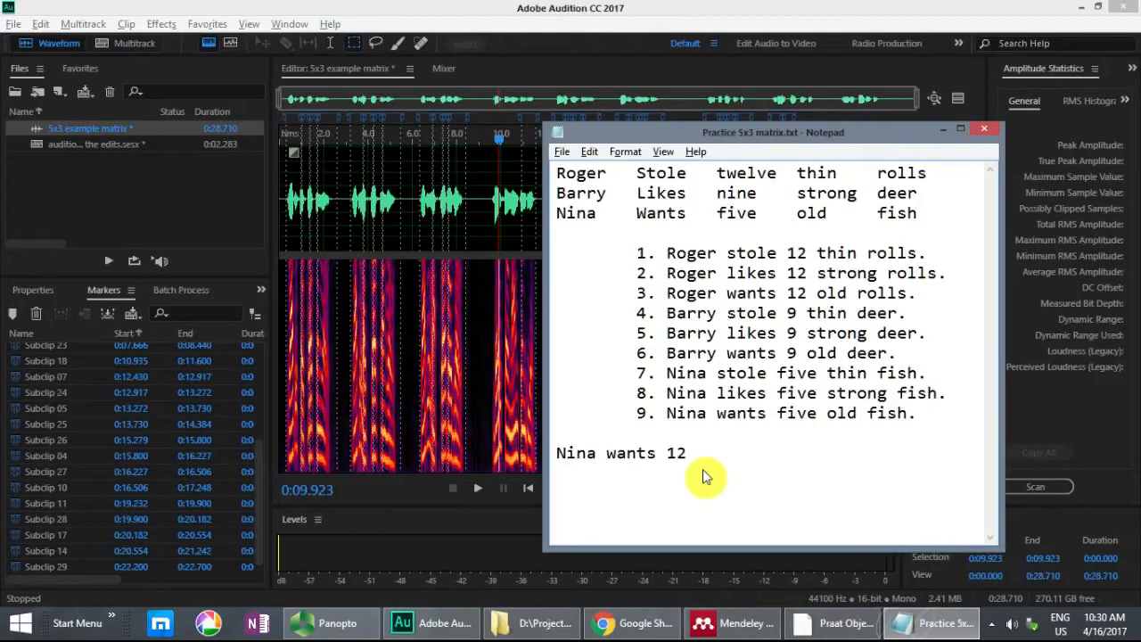
pyautogui.write(' 12 old fish.')
pyautogui.press('Return')
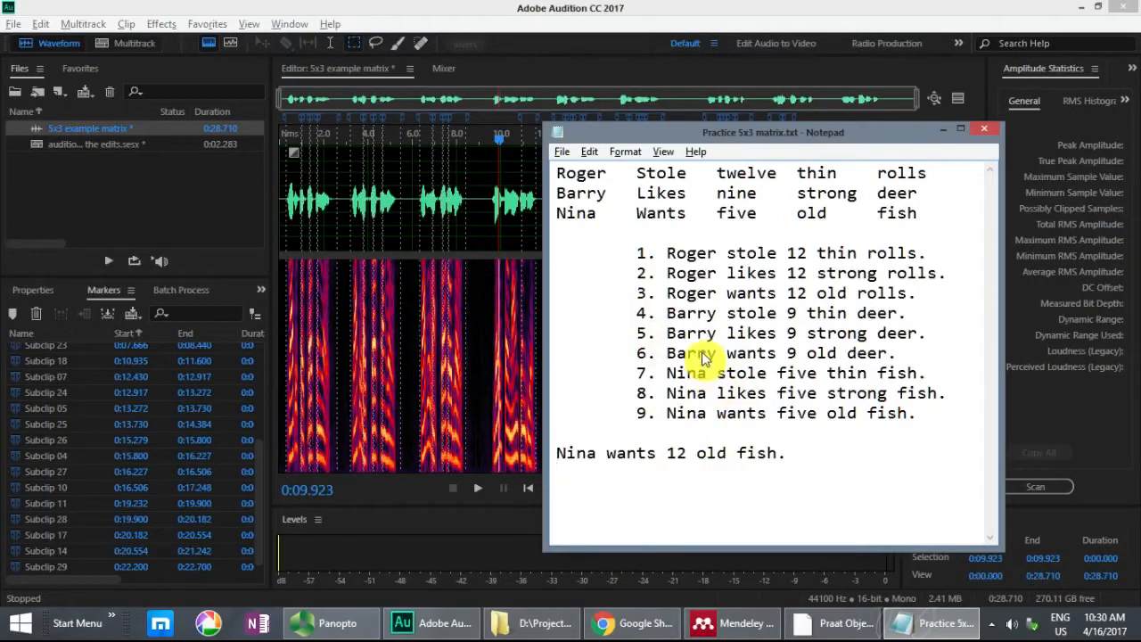
# Step: Switch to Audition and examine sentence 4 from 9.500 to 10.935 s, then the marked sentences near the recording's end
pyautogui.click(549, 24)
pyautogui.click(515, 173)
pyautogui.scroll(2, 514, 172)
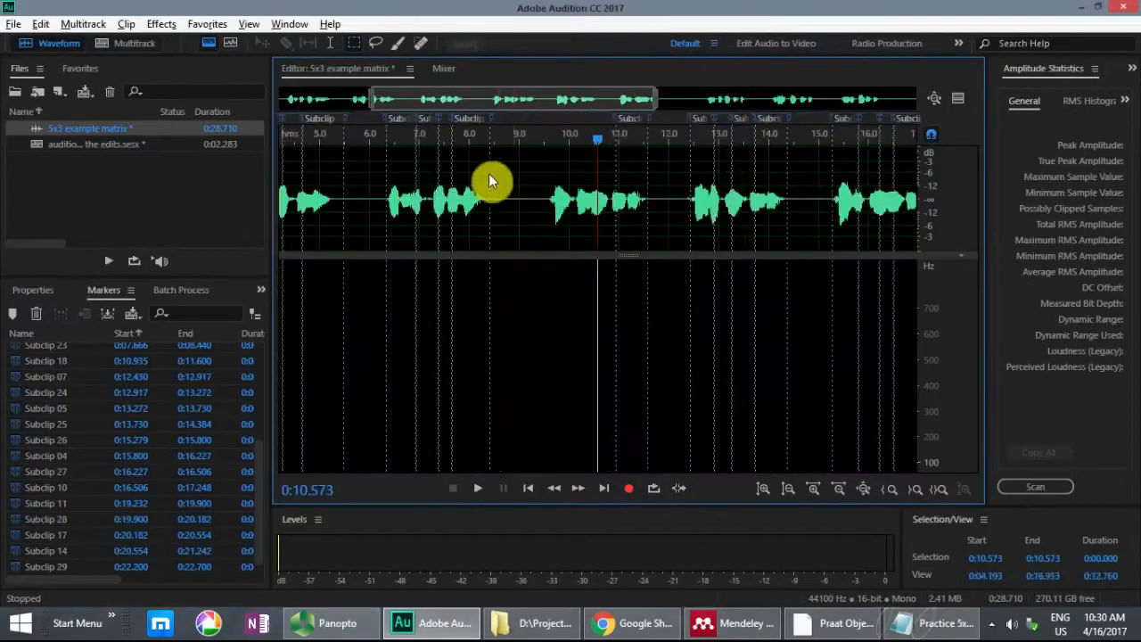
pyautogui.scroll(1, 514, 172)
pyautogui.moveTo(517, 177); pyautogui.dragTo(627, 180)
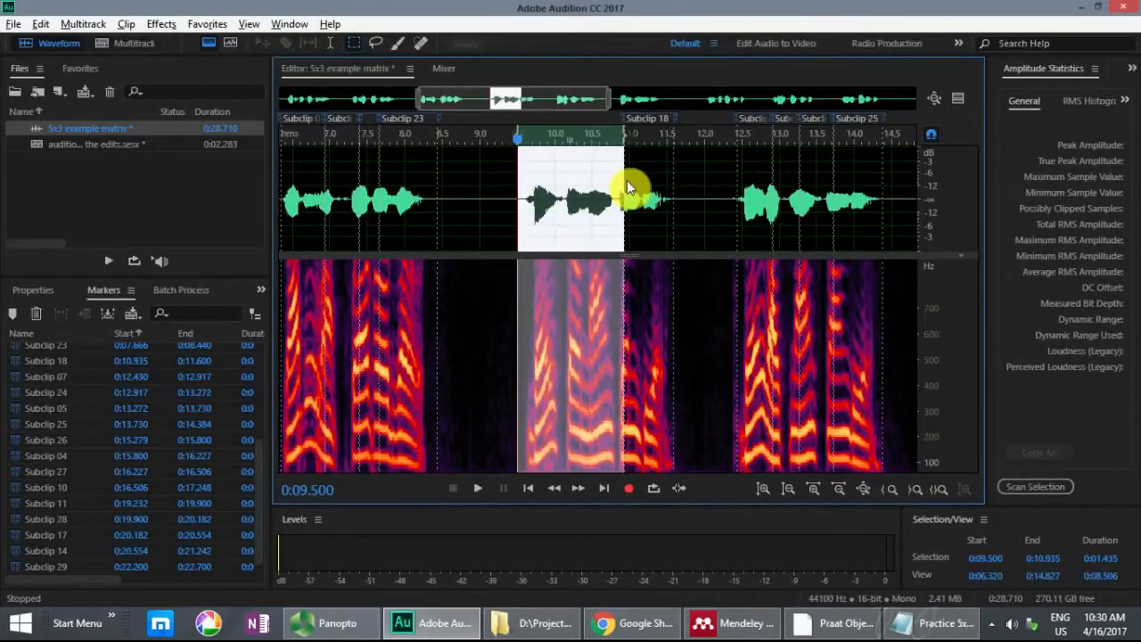
pyautogui.moveTo(602, 98); pyautogui.dragTo(848, 107)
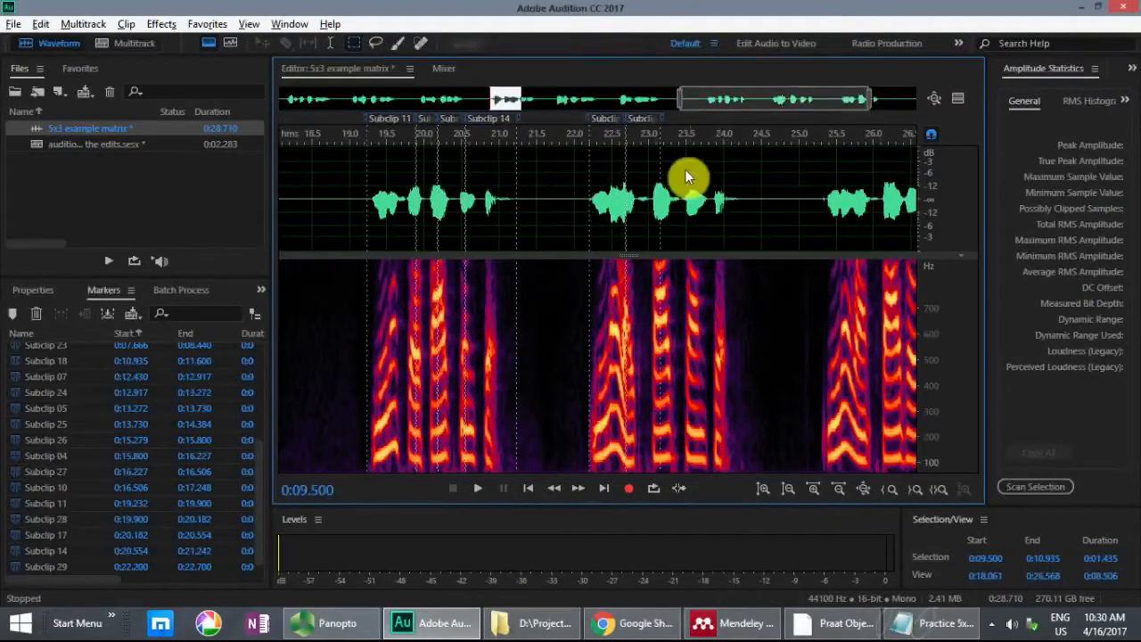
# Step: Switch to Notepad and add the target sentence "Barry stole 12 strong fish" on the line below the first one
pyautogui.hotkey('alt', 'Tab')
pyautogui.write('Barry stole 12')
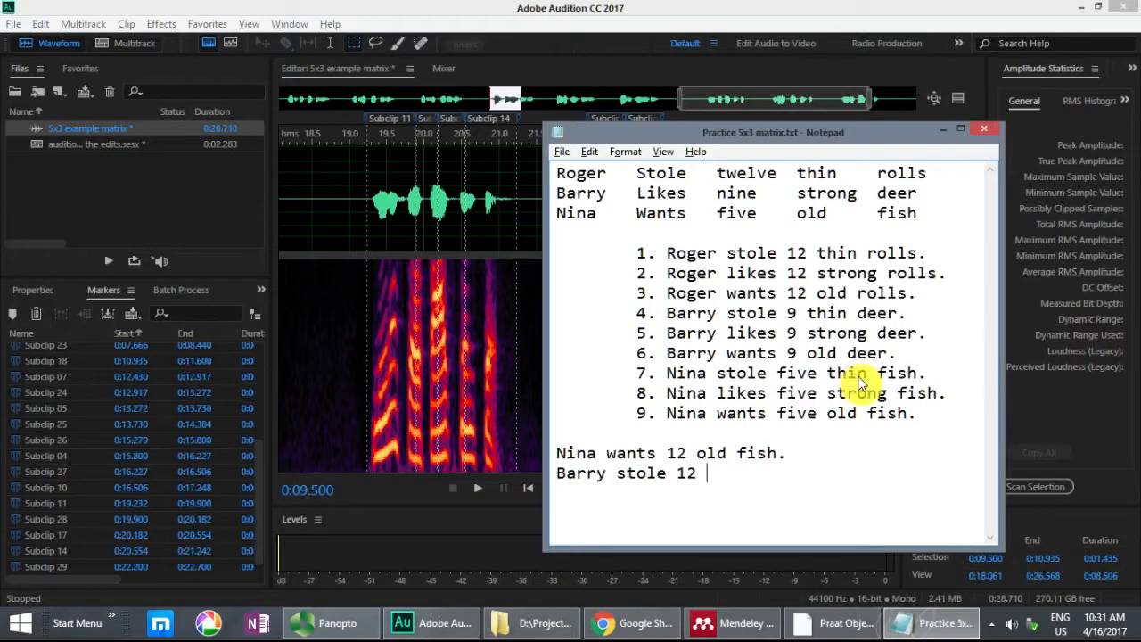
pyautogui.write(' strong fish.')
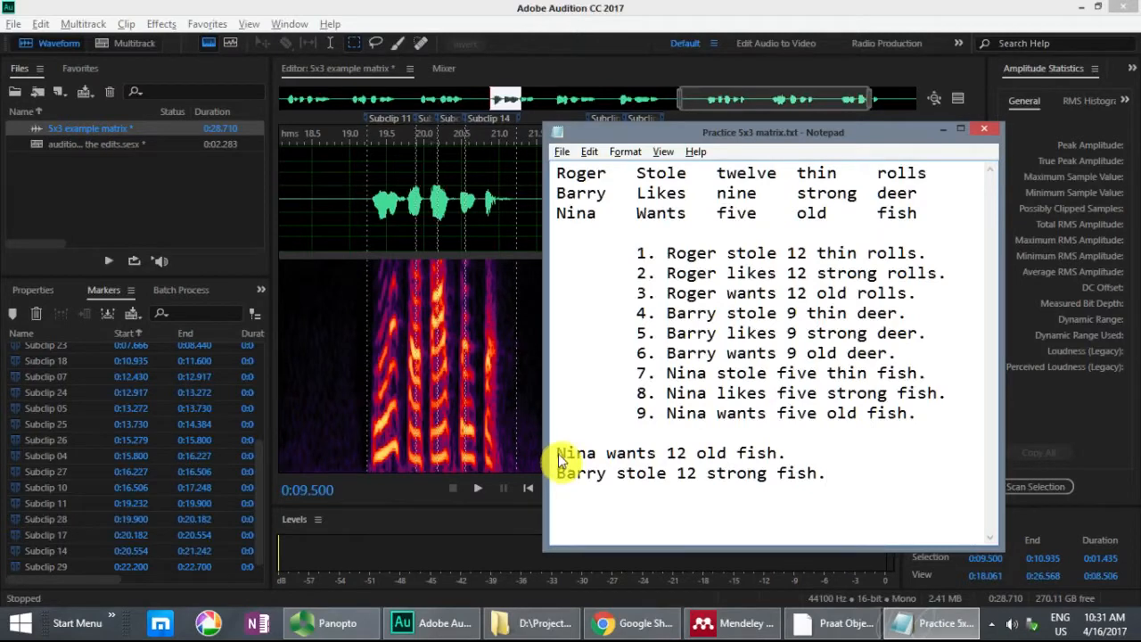
# Step: Switch to Audition, locate sentence 9 in the recording and play its opening words repeatedly from 25.300 s
pyautogui.click(661, 16)
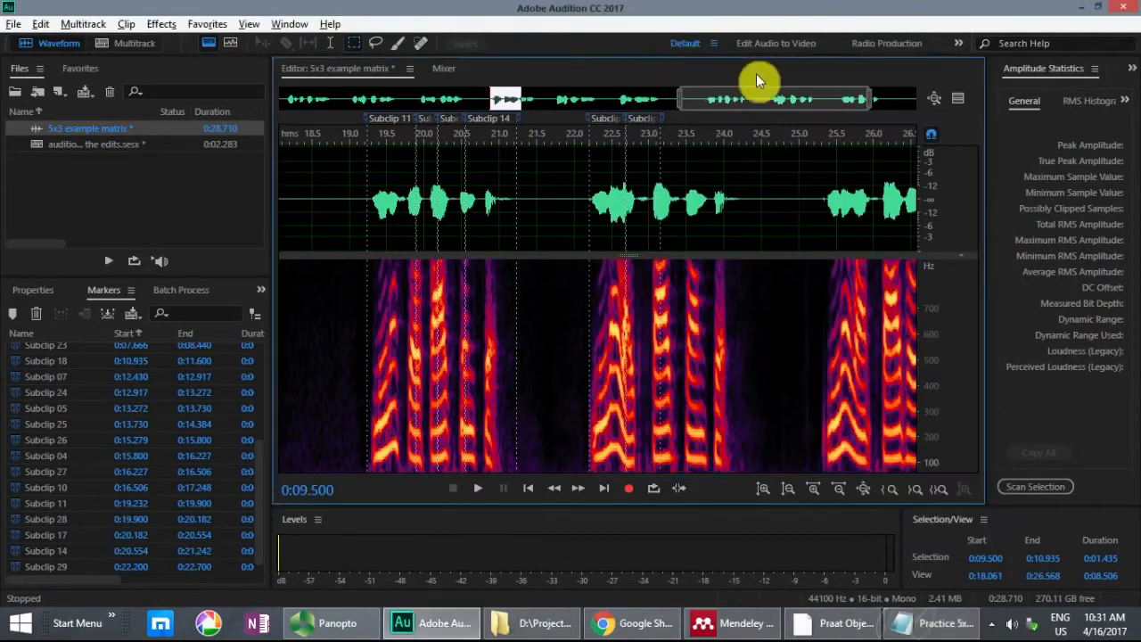
pyautogui.moveTo(757, 95); pyautogui.dragTo(879, 100)
pyautogui.moveTo(655, 184); pyautogui.dragTo(803, 184)
pyautogui.hotkey('alt', 's')
pyautogui.click(303, 189)
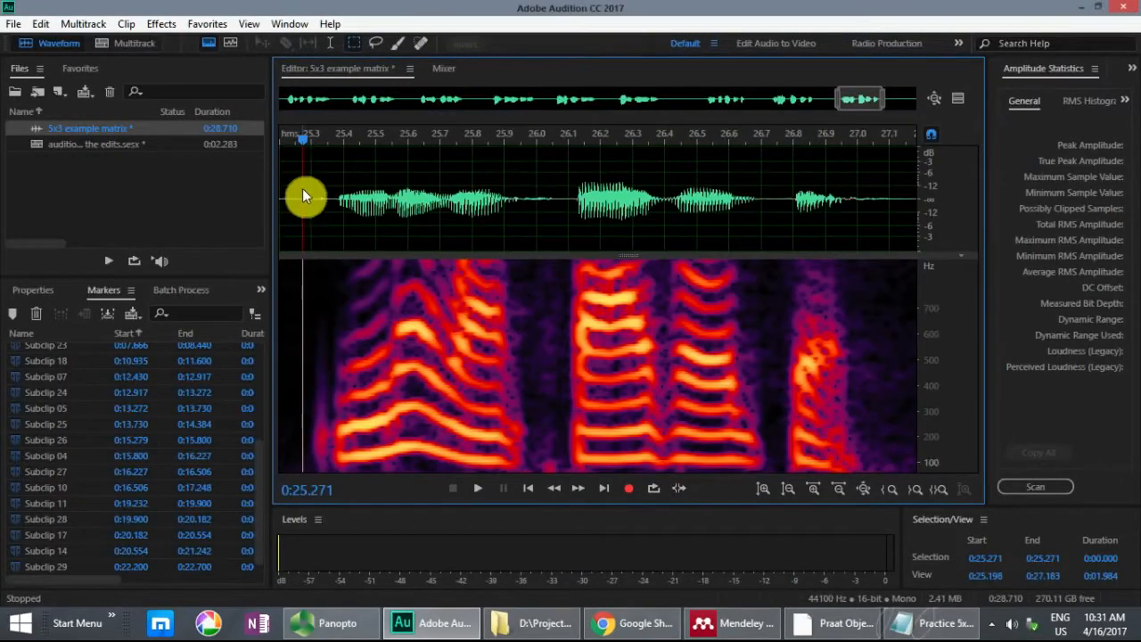
pyautogui.click(310, 188)
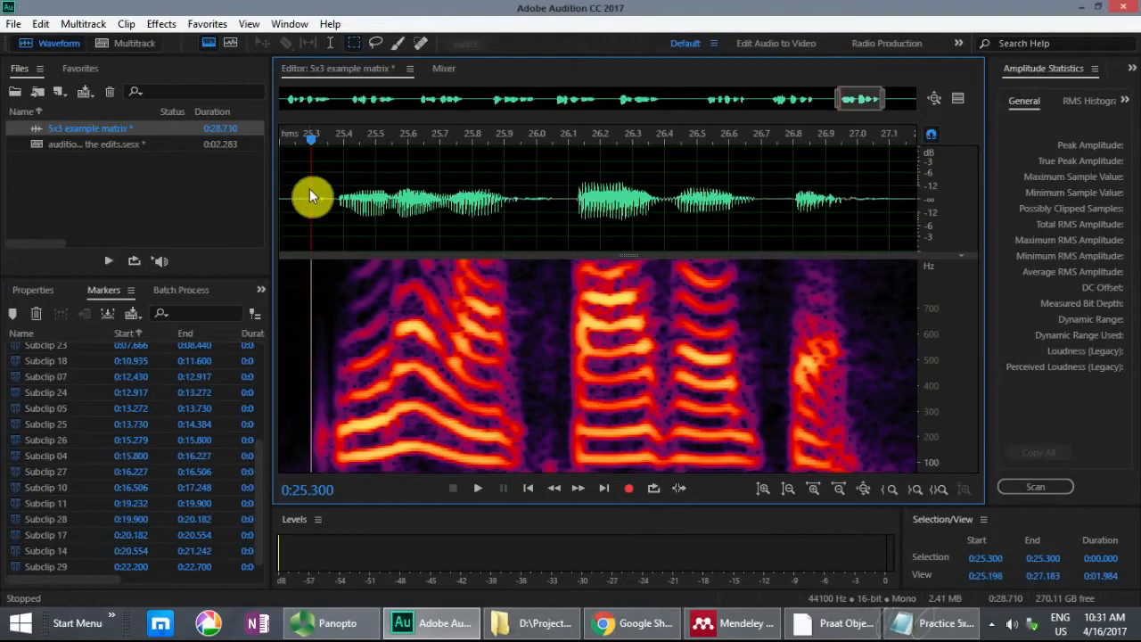
pyautogui.press('space')
pyautogui.press('space')
pyautogui.press('space')
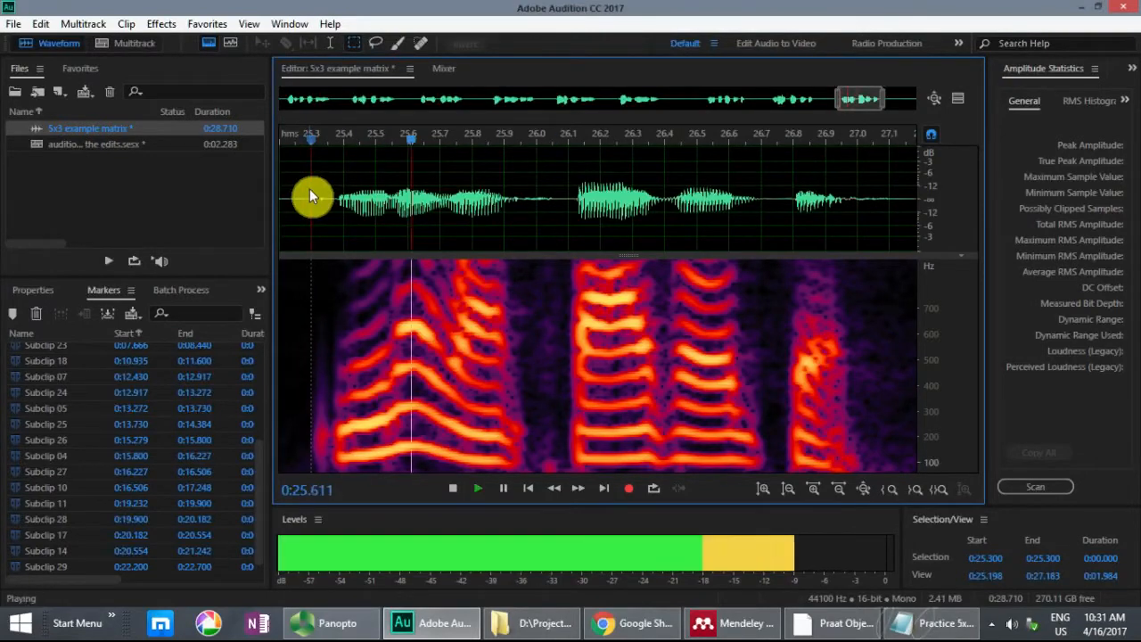
pyautogui.press('space')
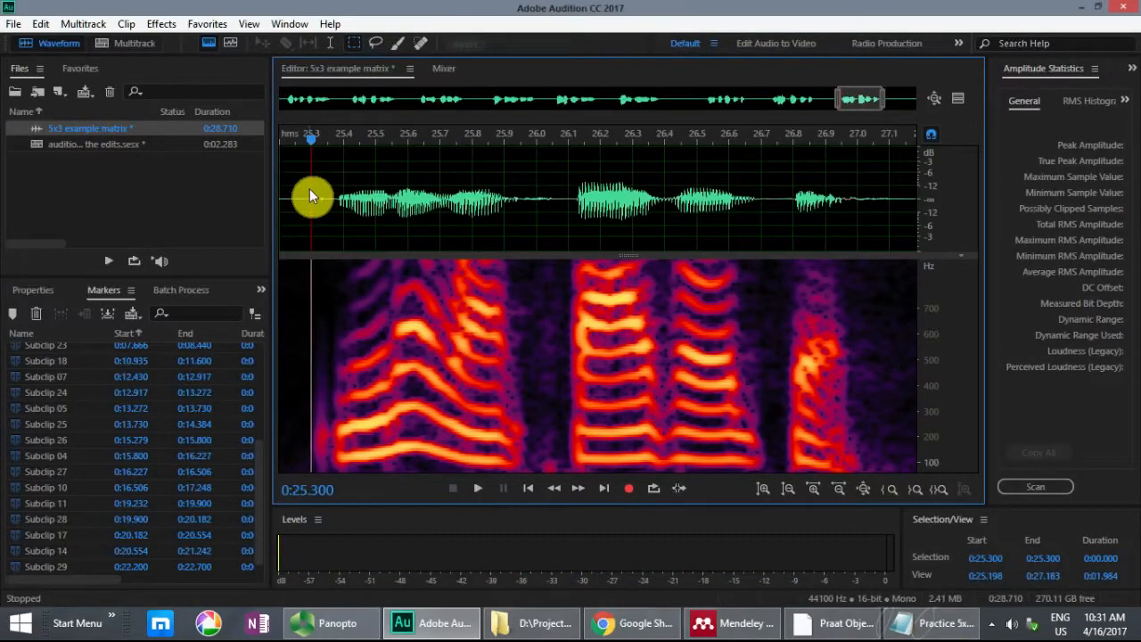
pyautogui.press('space')
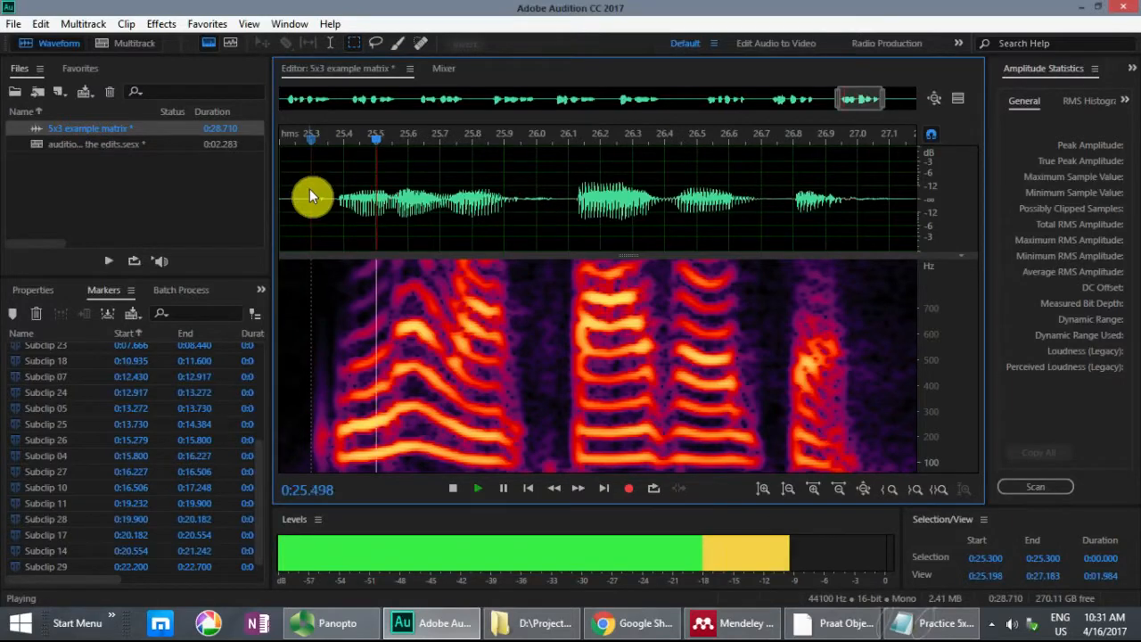
pyautogui.press('space')
pyautogui.press('space')
pyautogui.press('space')
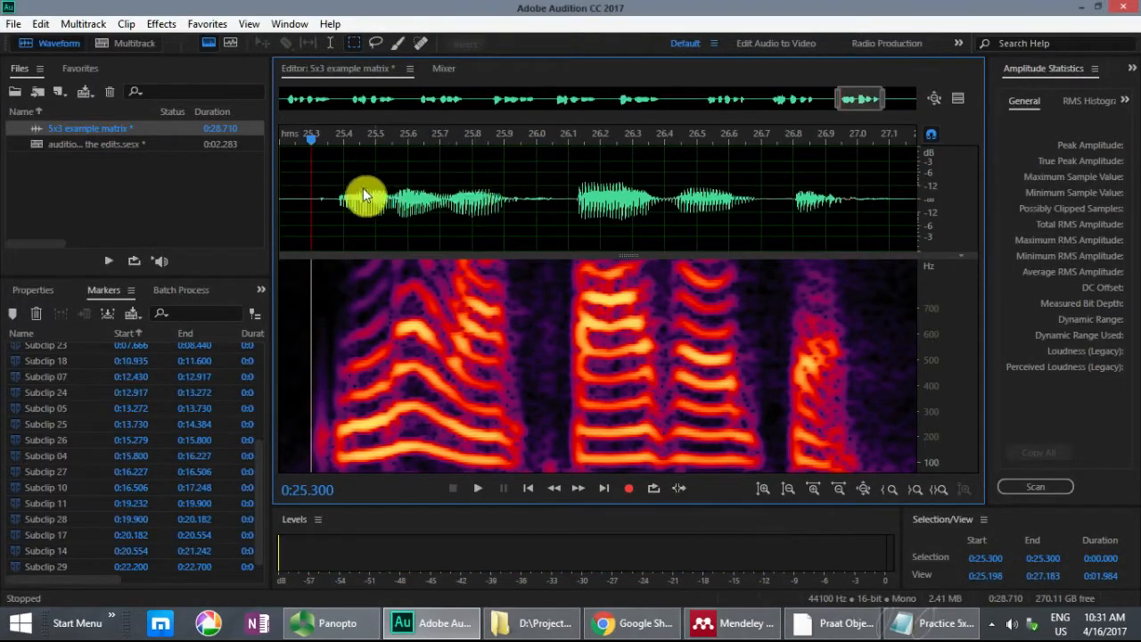
# Step: Select the opening of sentence 9 from 25.287 to 25.825 s, play it and mark it as a subclip
pyautogui.moveTo(310, 188); pyautogui.dragTo(488, 194)
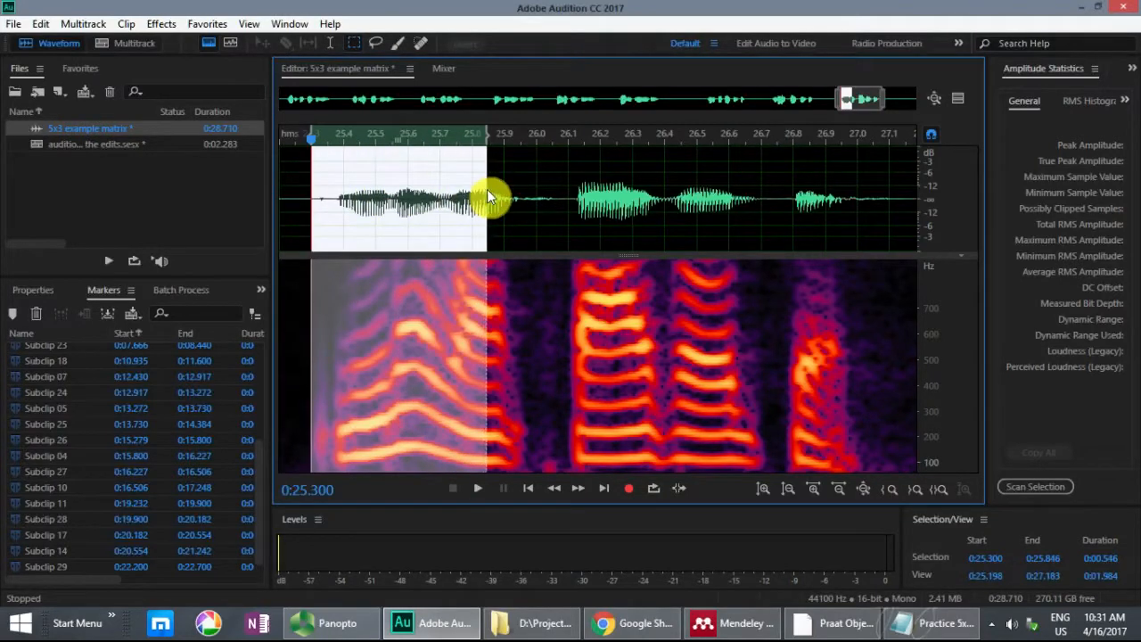
pyautogui.scroll(1, 488, 196)
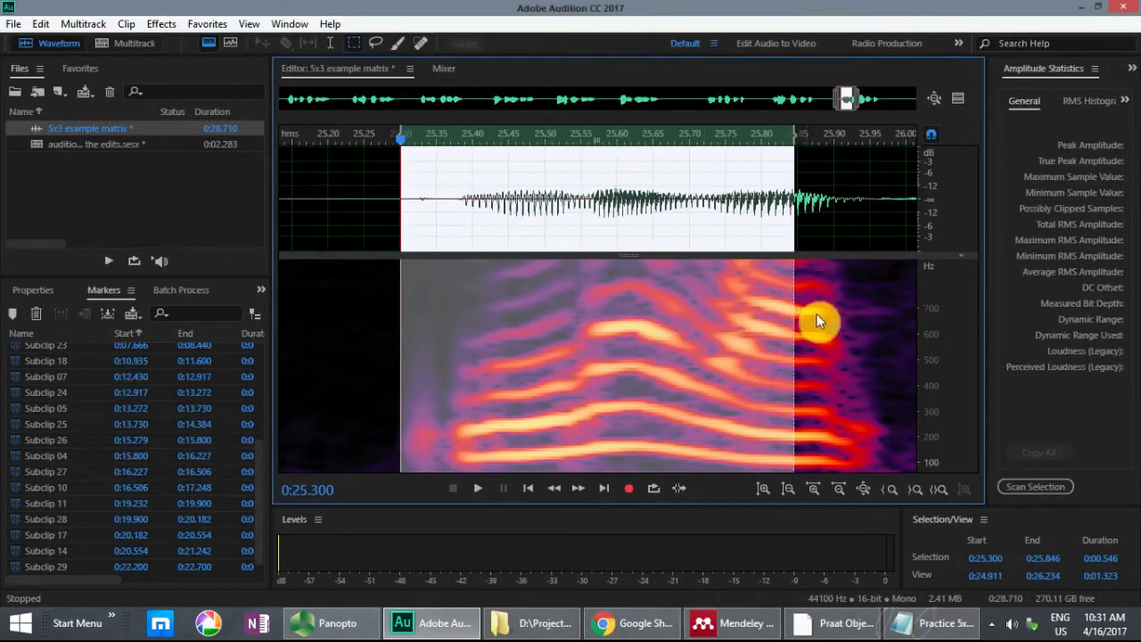
pyautogui.click(744, 188)
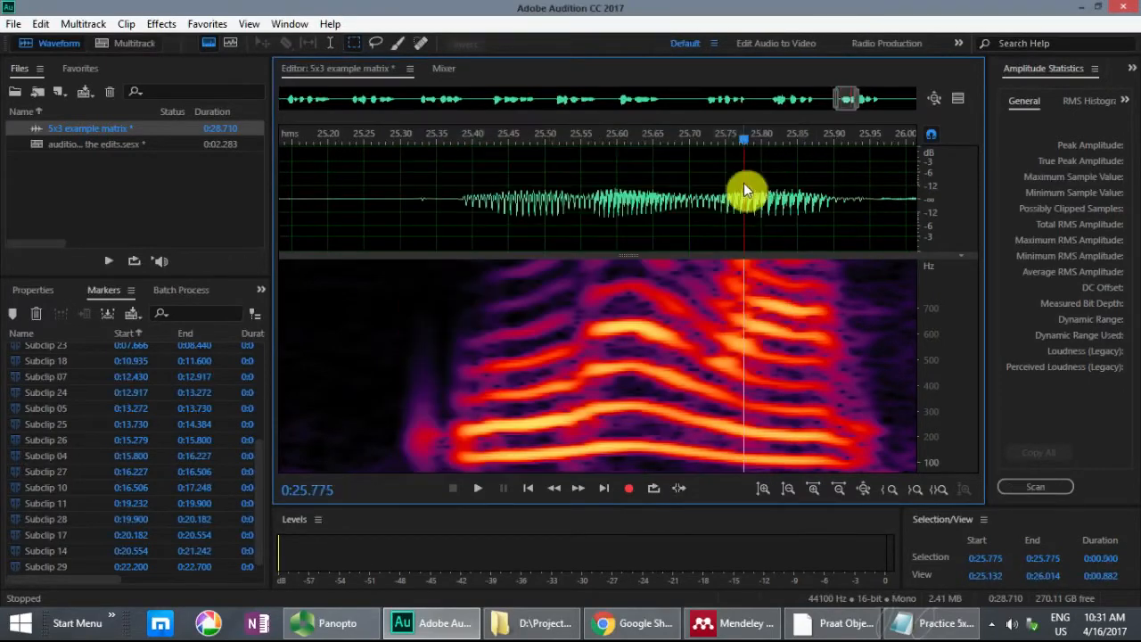
pyautogui.moveTo(738, 194); pyautogui.dragTo(392, 197)
pyautogui.press('space')
pyautogui.press('m')
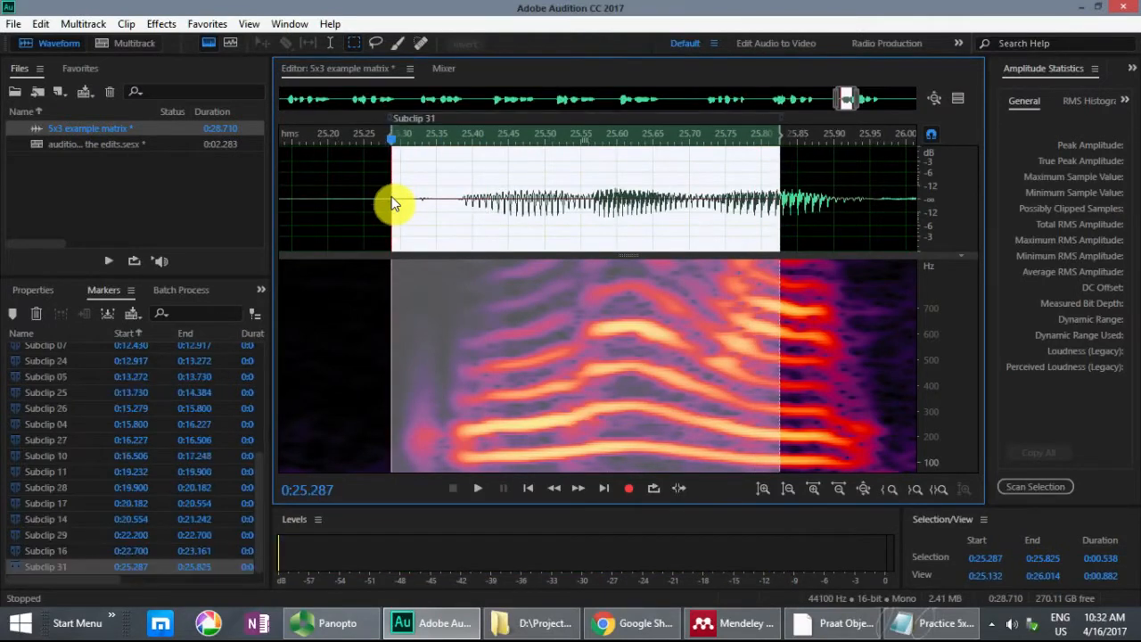
# Step: Highlight "Roger wants 12" in Notepad's sentence 3, then locate that sentence in Audition and play its words from 6.586 s
pyautogui.hotkey('alt', 'Tab')
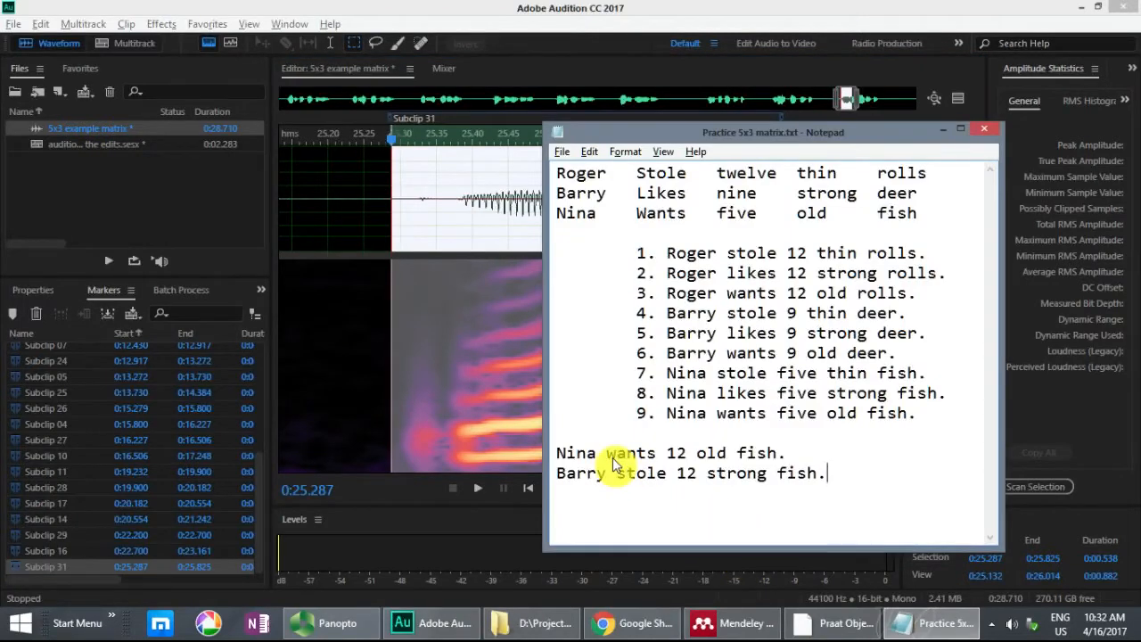
pyautogui.moveTo(667, 292); pyautogui.dragTo(809, 293)
pyautogui.hotkey('alt', 'Tab')
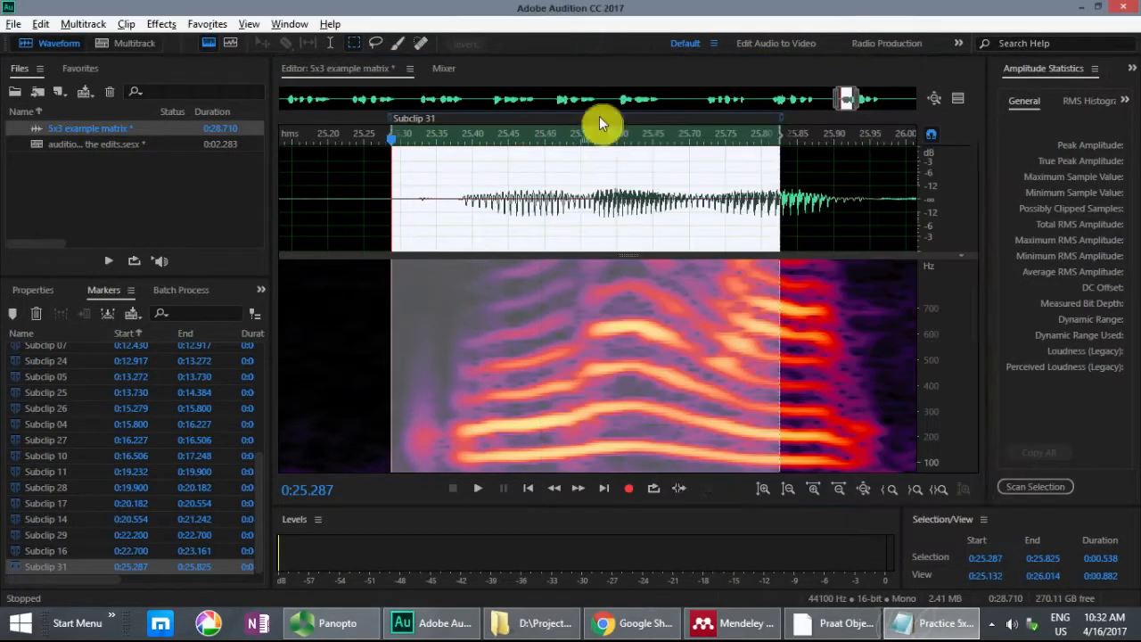
pyautogui.moveTo(846, 98); pyautogui.dragTo(432, 109)
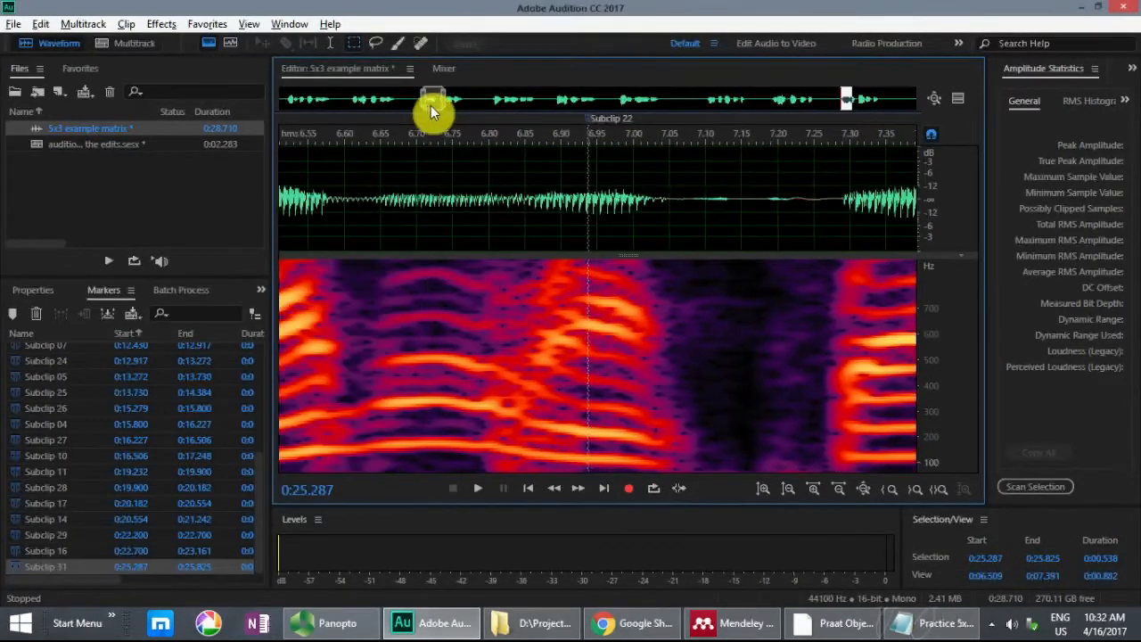
pyautogui.click(336, 194)
pyautogui.press('space')
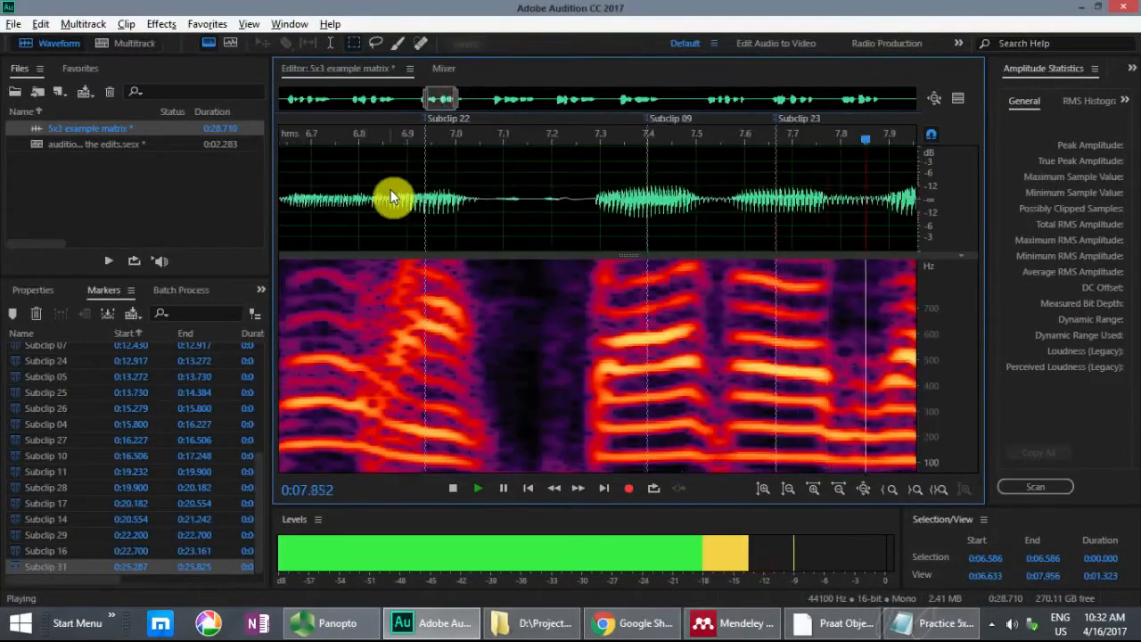
pyautogui.press('space')
pyautogui.press('space')
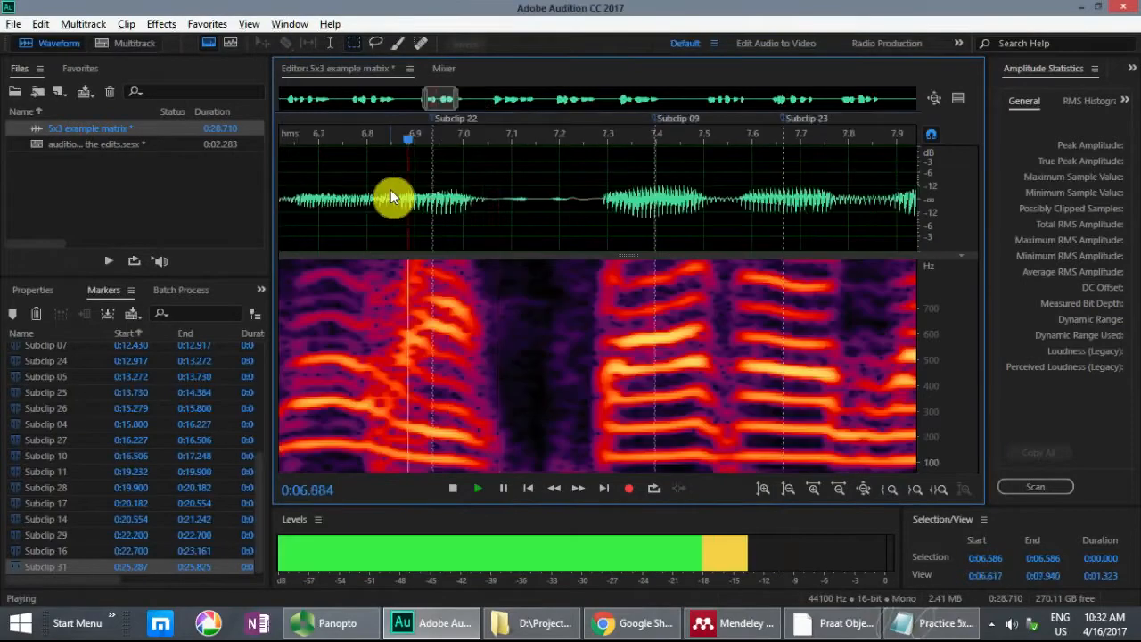
pyautogui.press('space')
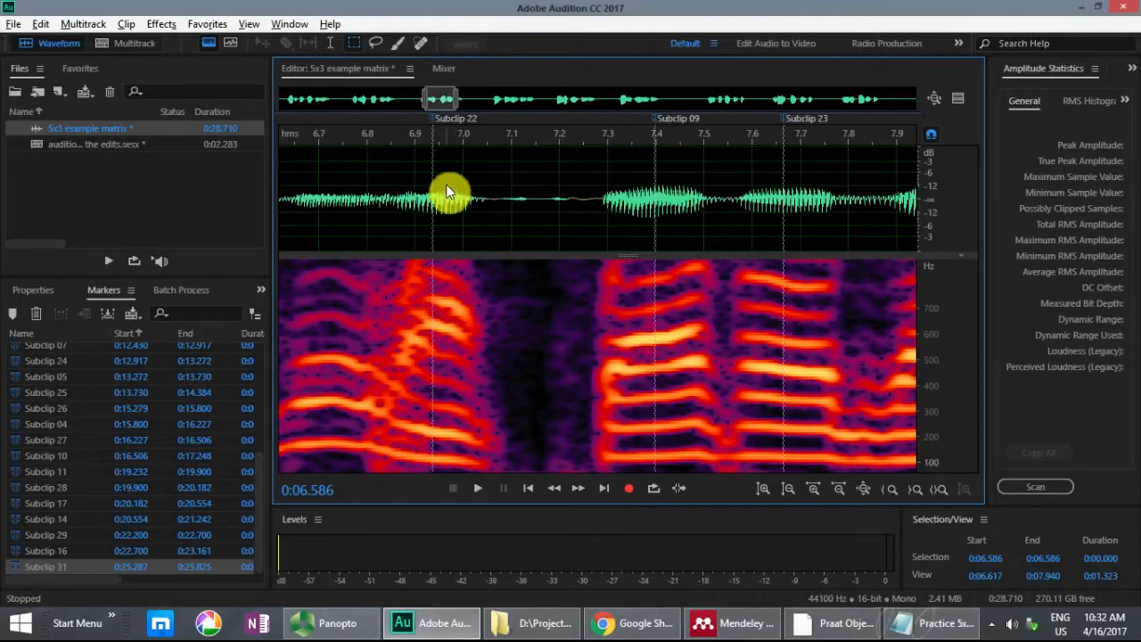
# Step: Audition the range of Subclip 22 from 6.938 to 7.398 s, then play the surrounding words from 6.669 s
pyautogui.moveTo(447, 187); pyautogui.dragTo(656, 189)
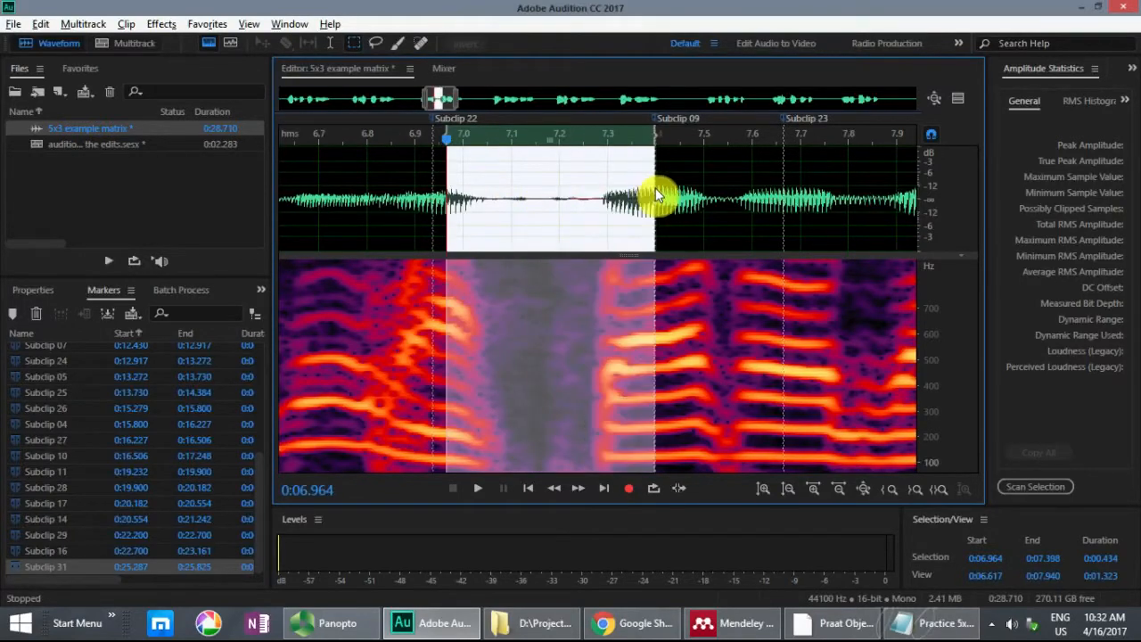
pyautogui.press('space')
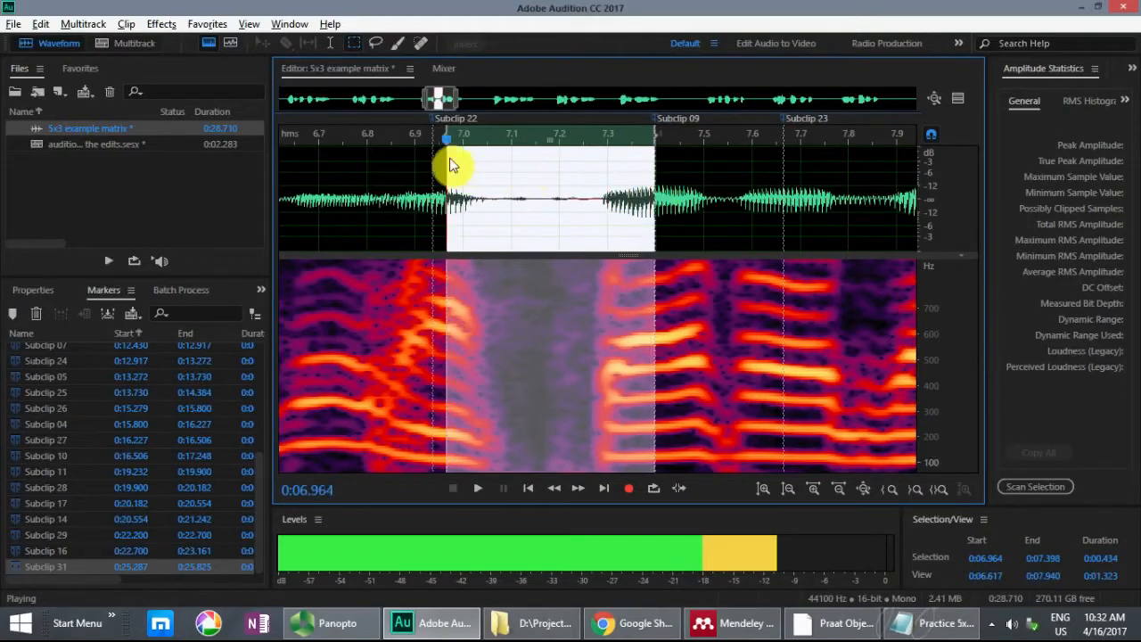
pyautogui.moveTo(444, 133); pyautogui.dragTo(435, 127)
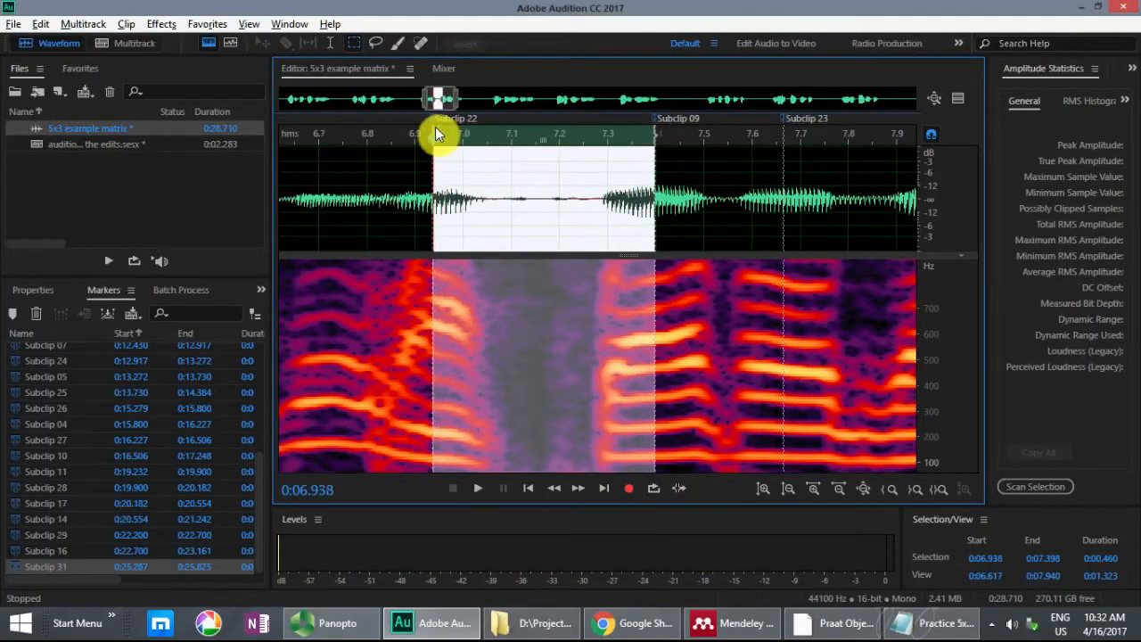
pyautogui.press('space')
pyautogui.click(304, 165)
pyautogui.press('space')
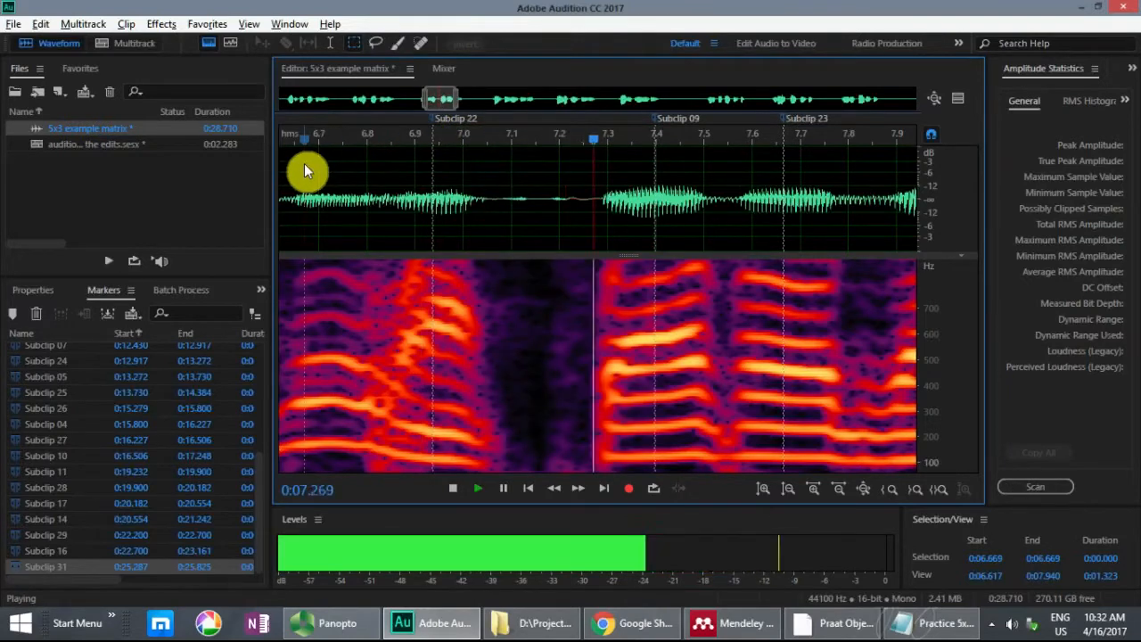
pyautogui.press('space')
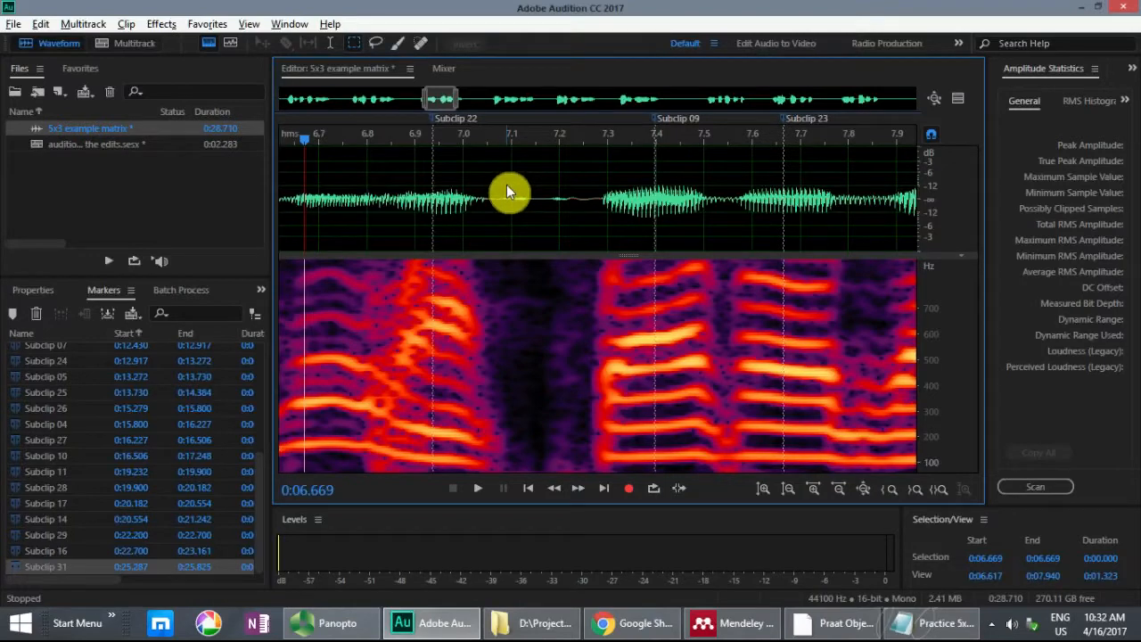
# Step: Switch to Notepad and note the subclip sequence "31-22-" after "Nina wants 12 old fish."
pyautogui.hotkey('alt', 'Tab')
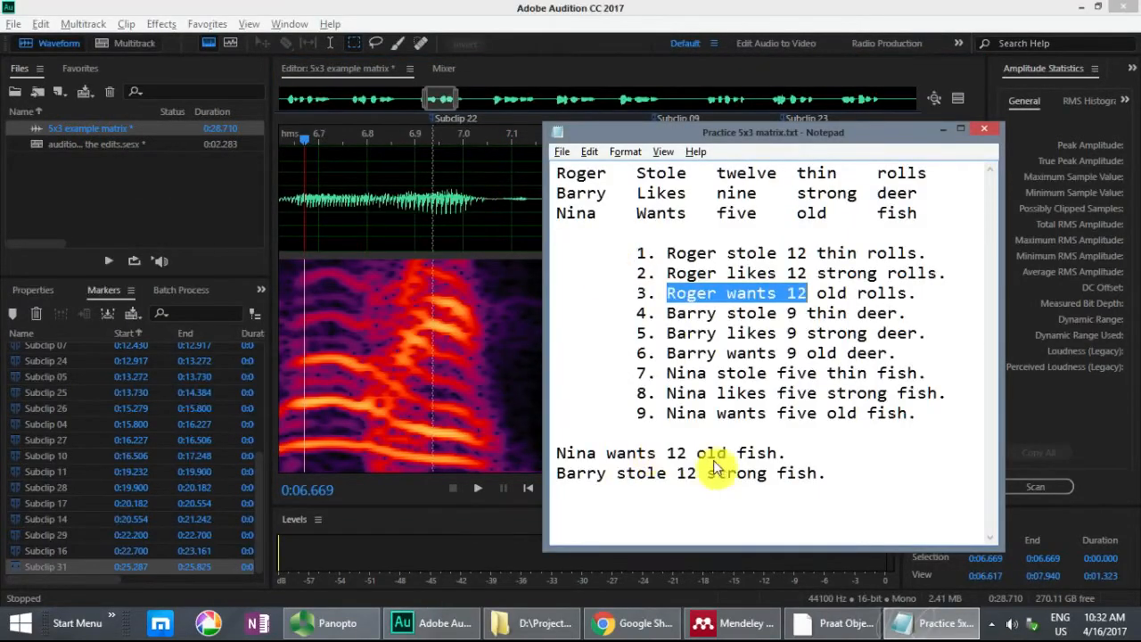
pyautogui.click(798, 453)
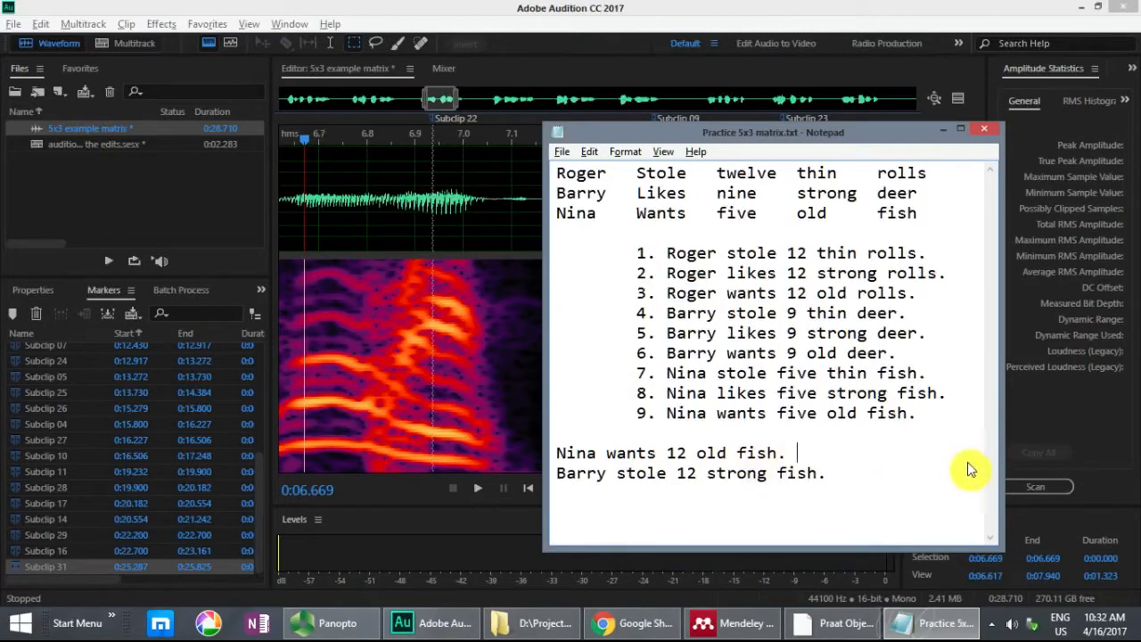
pyautogui.write('31-22-')
# Step: Play the Subclip 09 range from 7.398 to 7.666 s in Audition and append "9-" to the Notepad subclip sequence
pyautogui.click(718, 17)
pyautogui.moveTo(656, 170); pyautogui.dragTo(783, 174)
pyautogui.press('space')
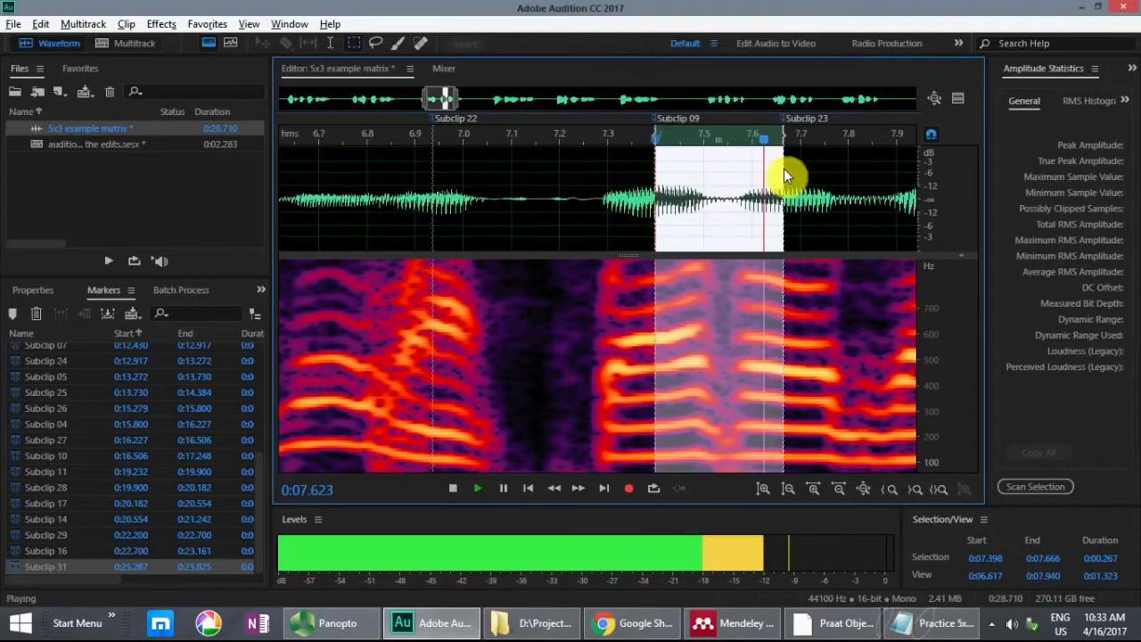
pyautogui.hotkey('alt', 'Tab')
pyautogui.write('9-')
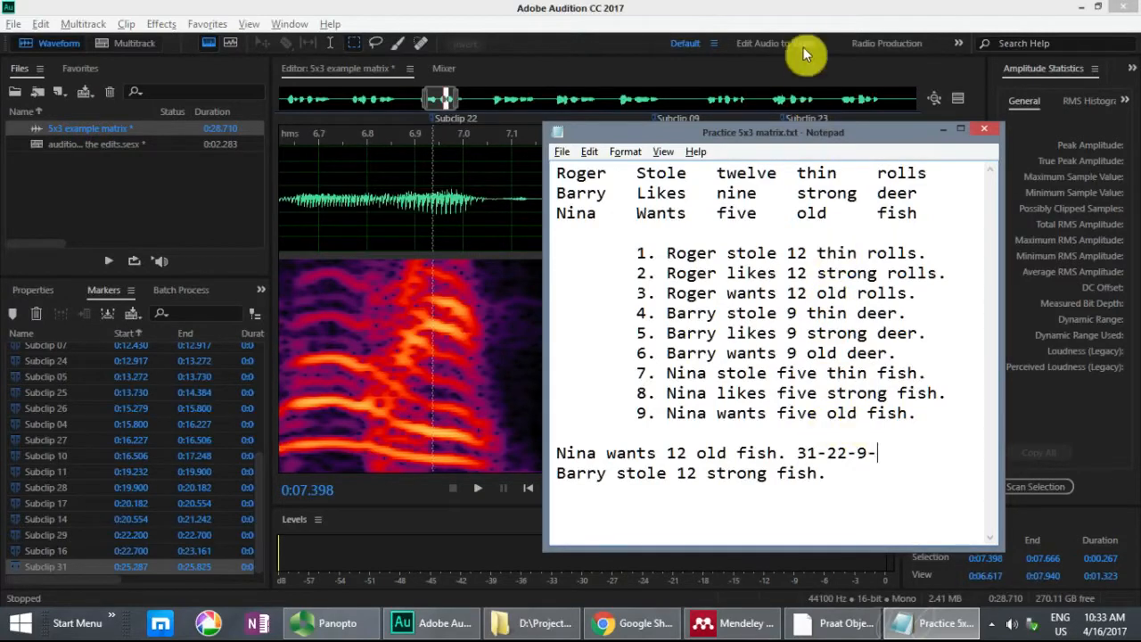
# Step: Switch to Audition, play the end of sentence 9 and mark the range from 26.528 to 27.200 s as a subclip
pyautogui.click(809, 20)
pyautogui.moveTo(446, 105); pyautogui.dragTo(871, 109)
pyautogui.click(526, 168)
pyautogui.press('space')
pyautogui.press('space')
pyautogui.click(582, 197)
pyautogui.moveTo(588, 197); pyautogui.dragTo(913, 193)
pyautogui.press('space')
pyautogui.press('m')
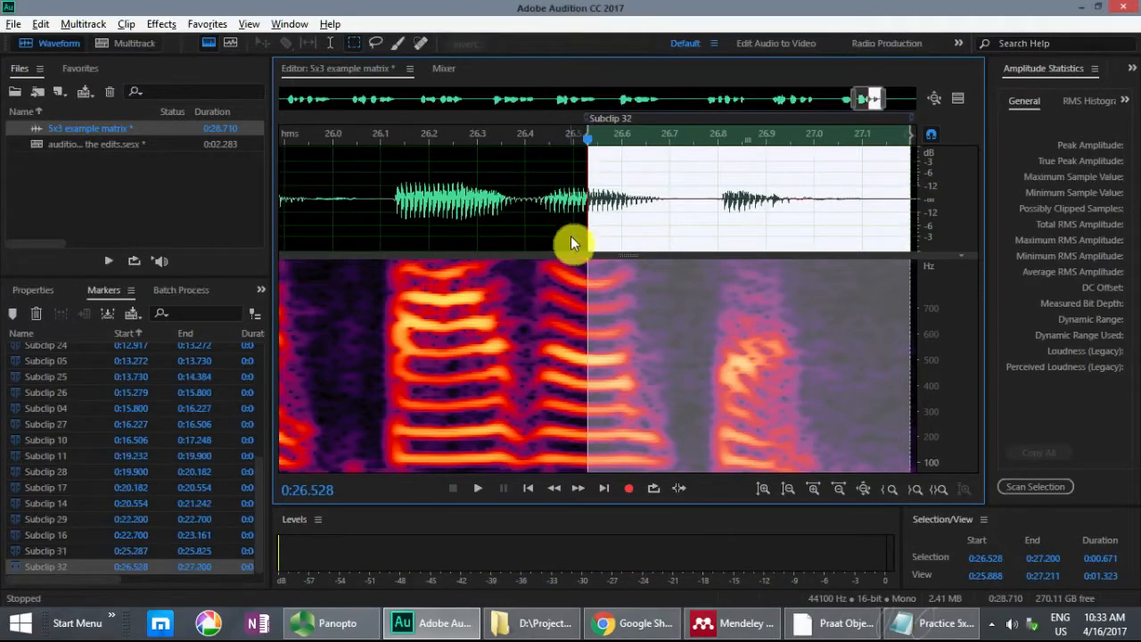
# Step: Switch to Notepad and append "32" to the subclip sequence after "Nina wants 12 old fish."
pyautogui.hotkey('alt', 'Tab')
pyautogui.write('32')
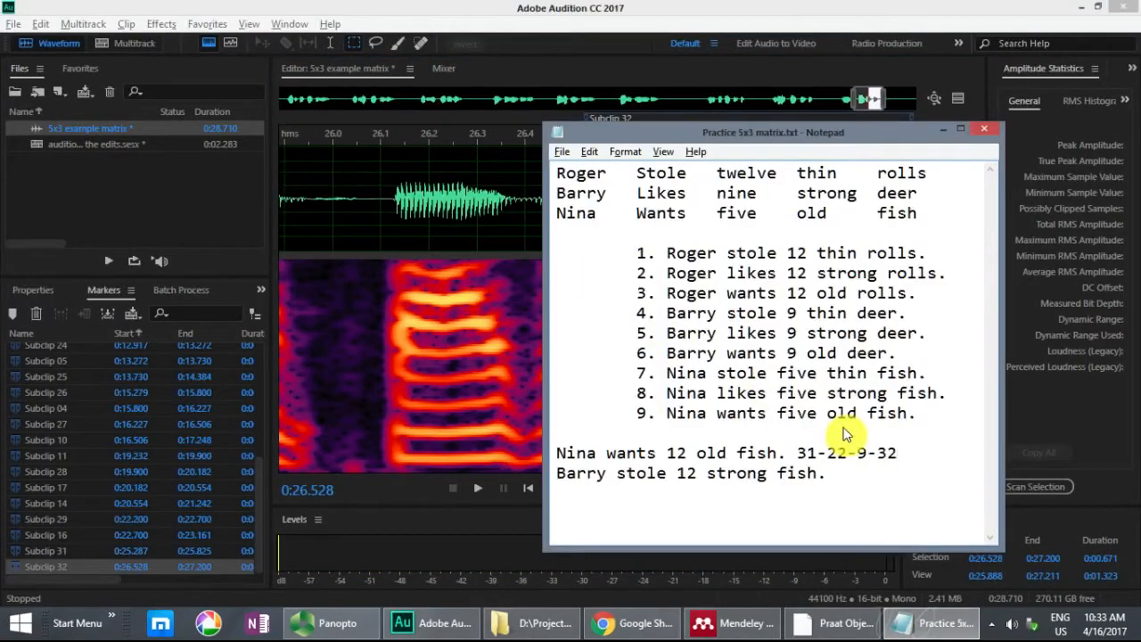
# Step: Return to Audition, play the end of sentence 9 from 26.348 s and examine the vowel around the start of Subclip 32
pyautogui.hotkey('alt', 'Tab')
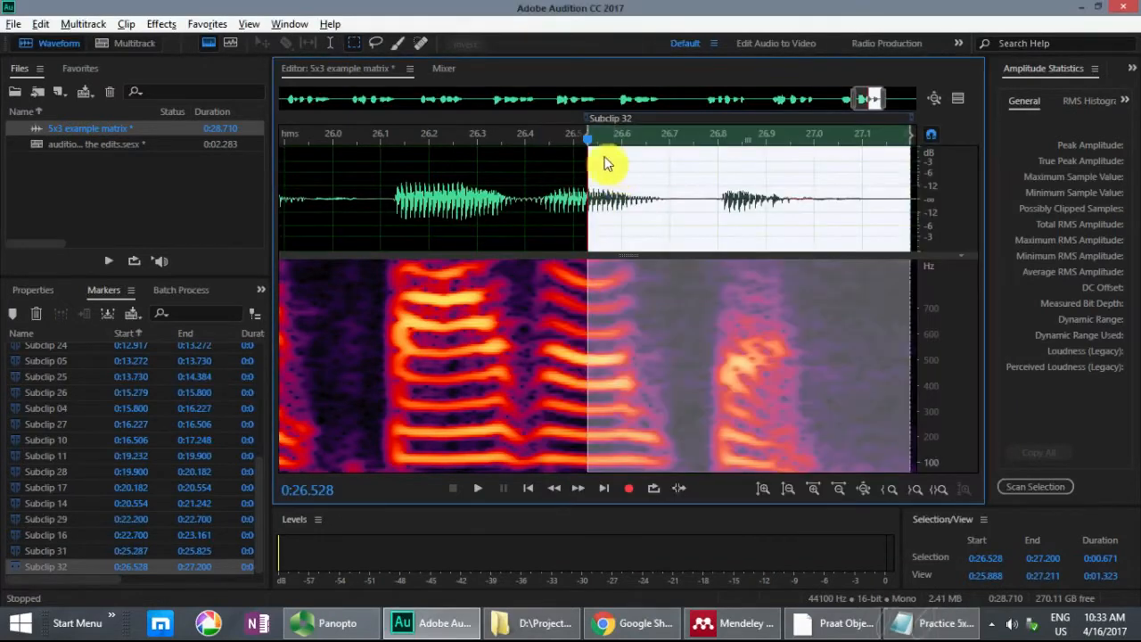
pyautogui.click(573, 183)
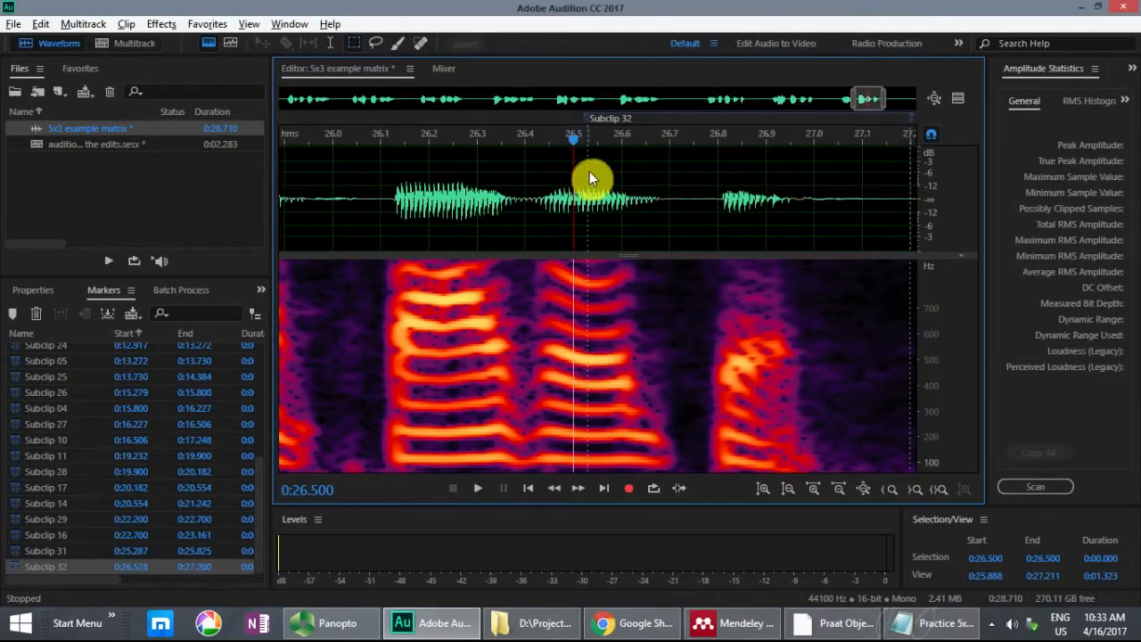
pyautogui.click(500, 184)
pyautogui.press('space')
pyautogui.press('space')
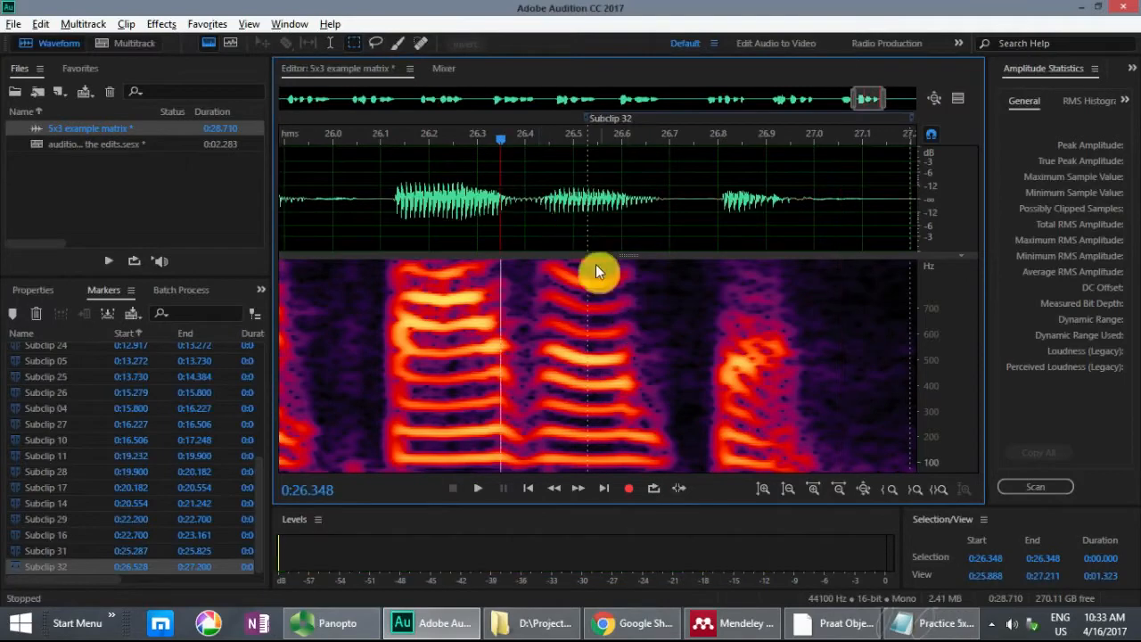
pyautogui.click(591, 188)
pyautogui.press('=')
pyautogui.press('-')
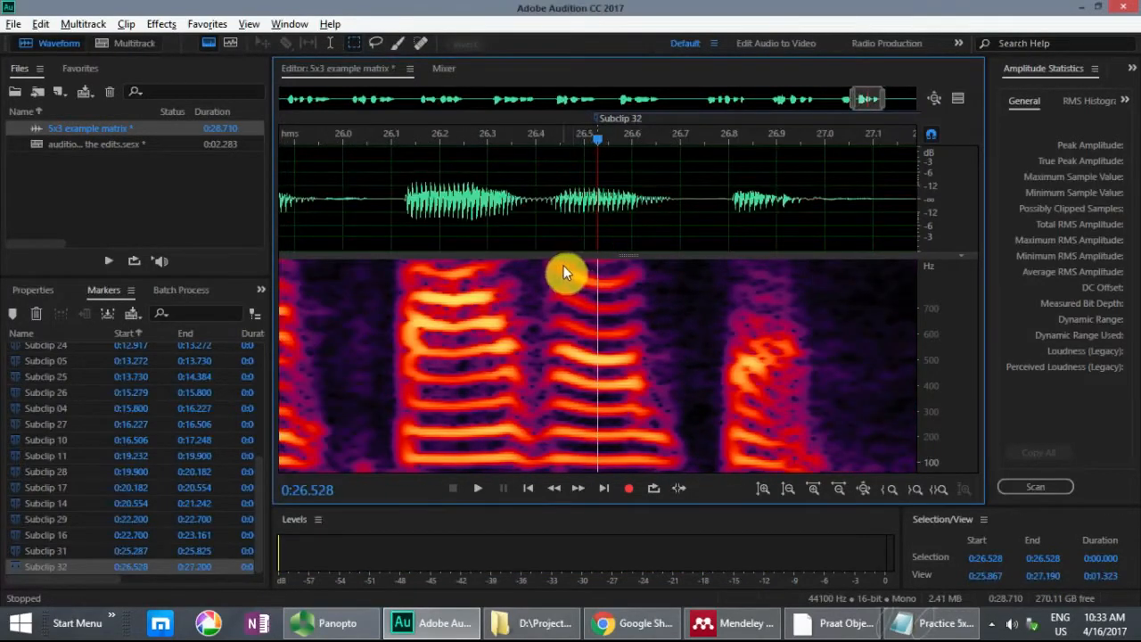
pyautogui.moveTo(567, 276); pyautogui.dragTo(555, 227)
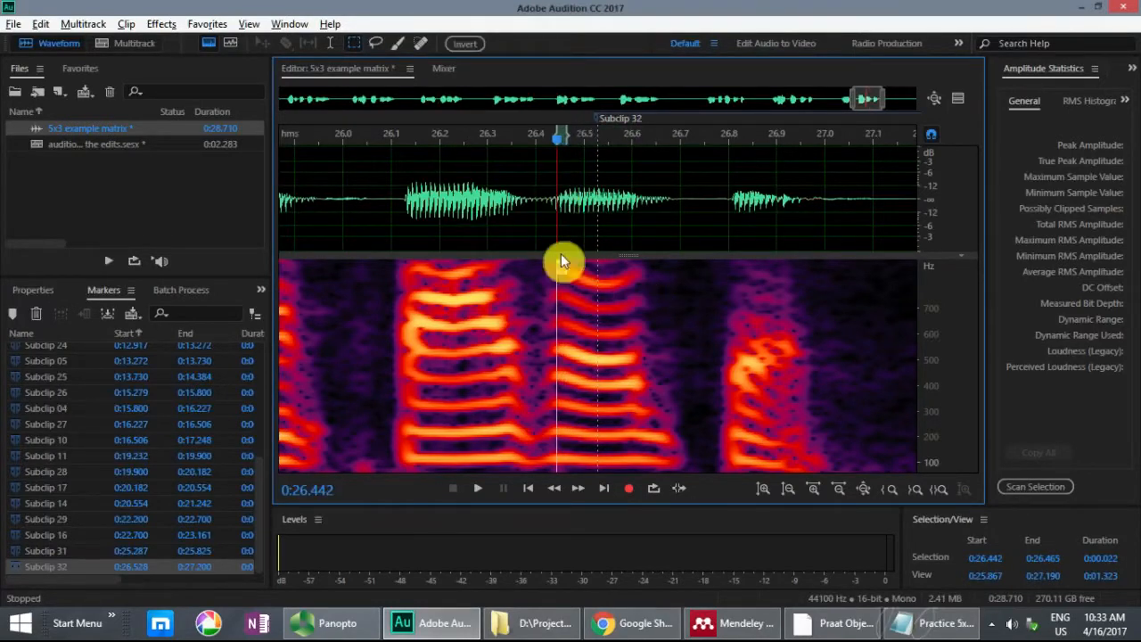
pyautogui.click(589, 289)
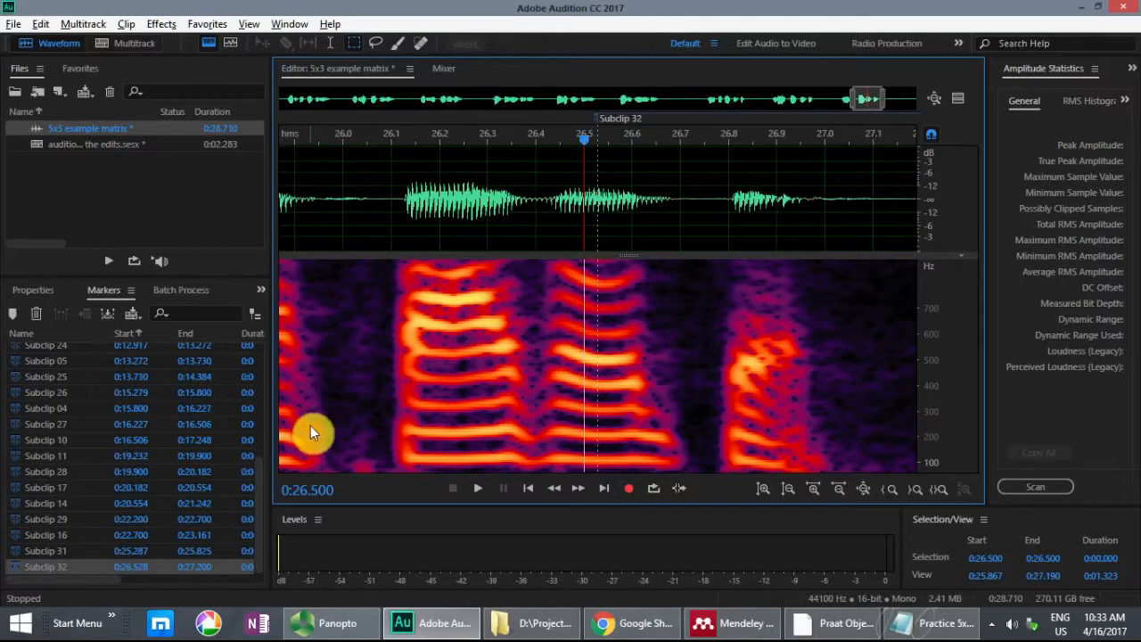
pyautogui.hotkey('alt', 'Tab')
pyautogui.hotkey('alt', 'Tab')
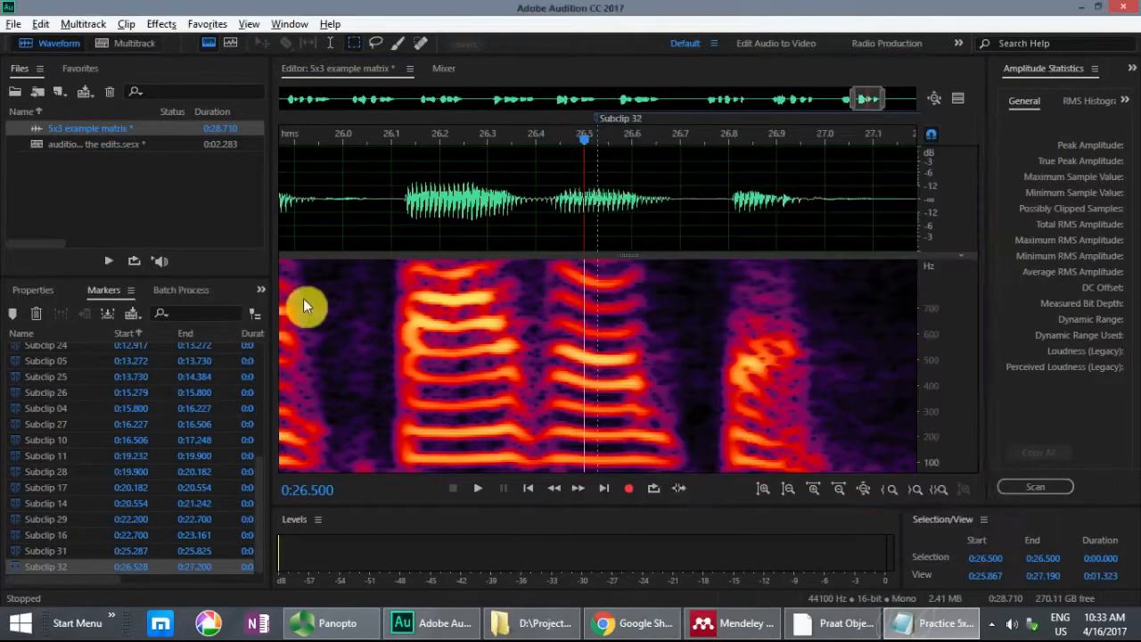
# Step: Go to Subclip 09 in the marker list and play the words around it from 7.234 s
pyautogui.moveTo(265, 497); pyautogui.dragTo(262, 439)
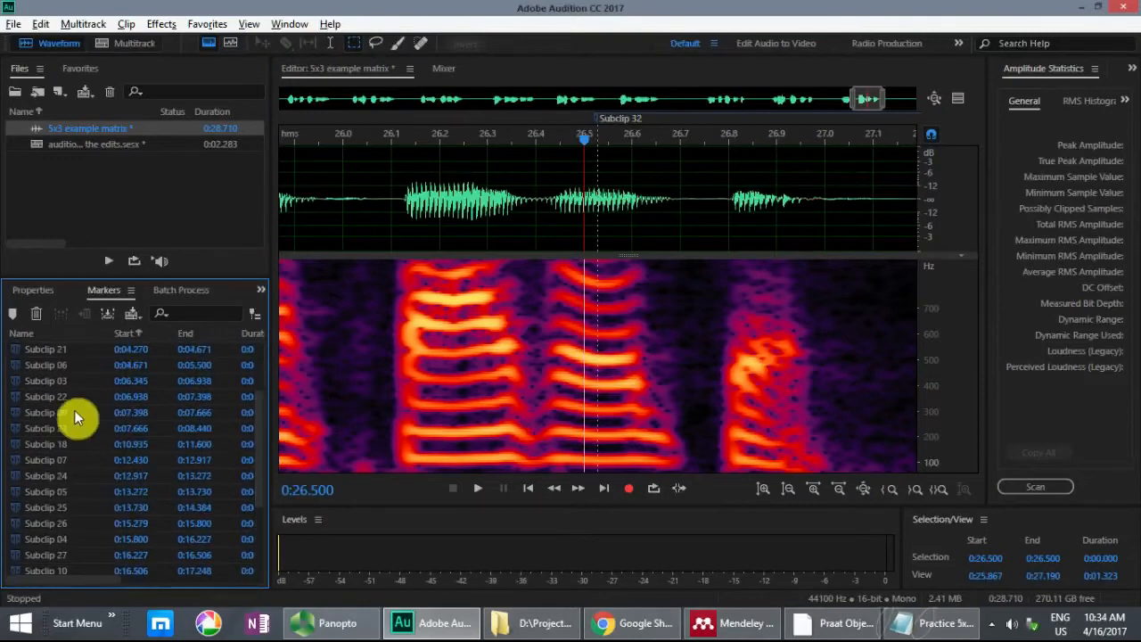
pyautogui.click(74, 410)
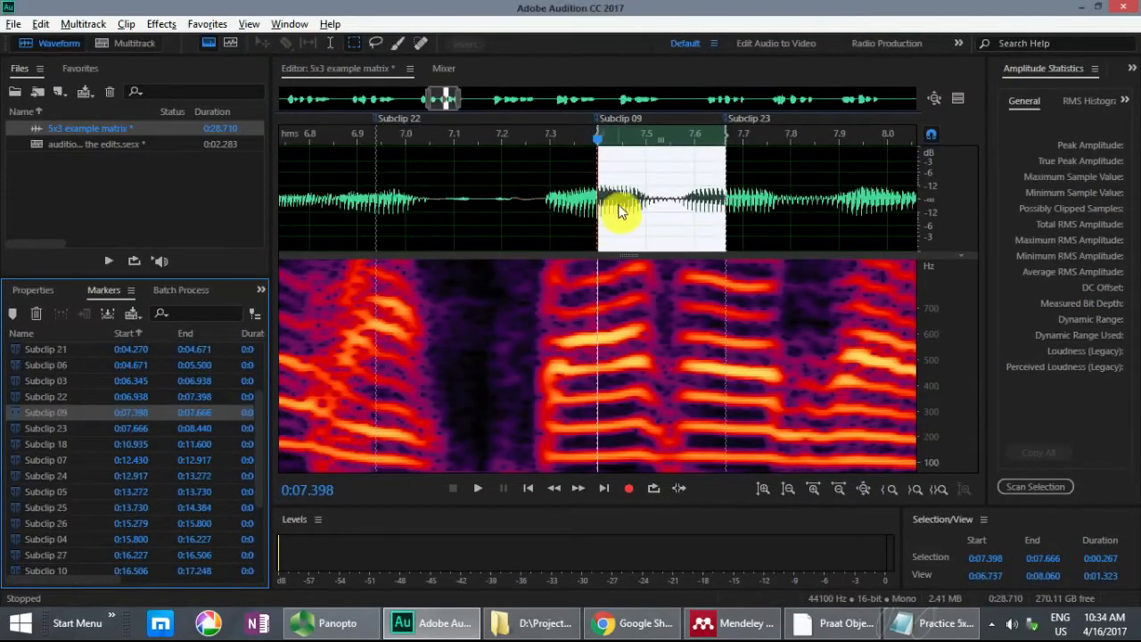
pyautogui.click(519, 176)
pyautogui.press('space')
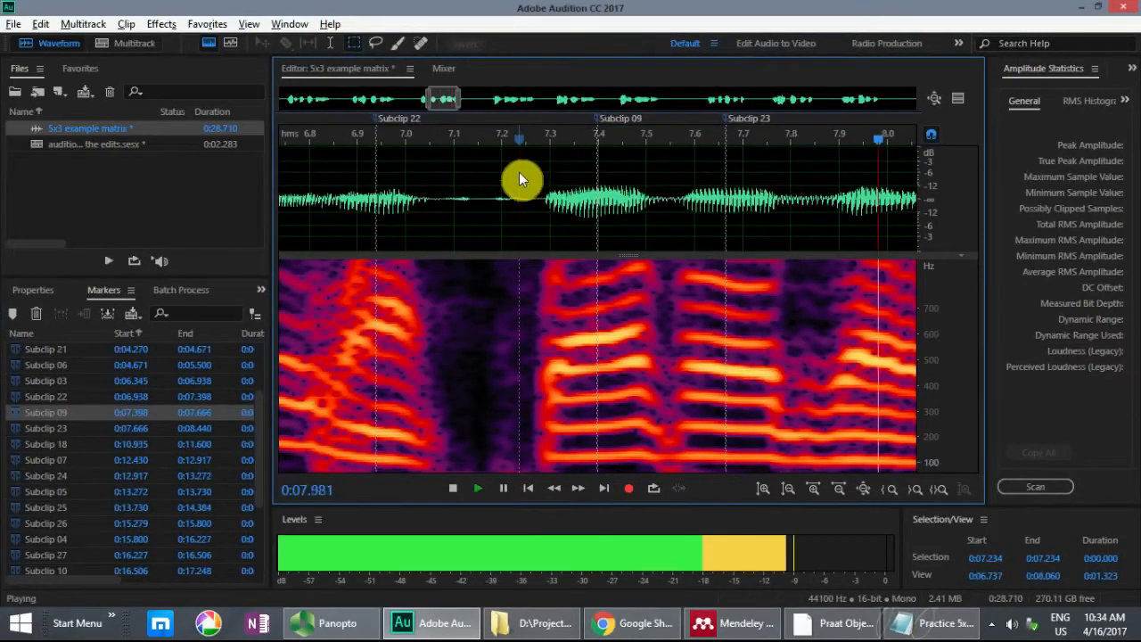
pyautogui.press('space')
# Step: Move the start of Subclip 23 and the end of Subclip 09 to 7.700 s
pyautogui.click(745, 172)
pyautogui.scroll(1, 745, 172)
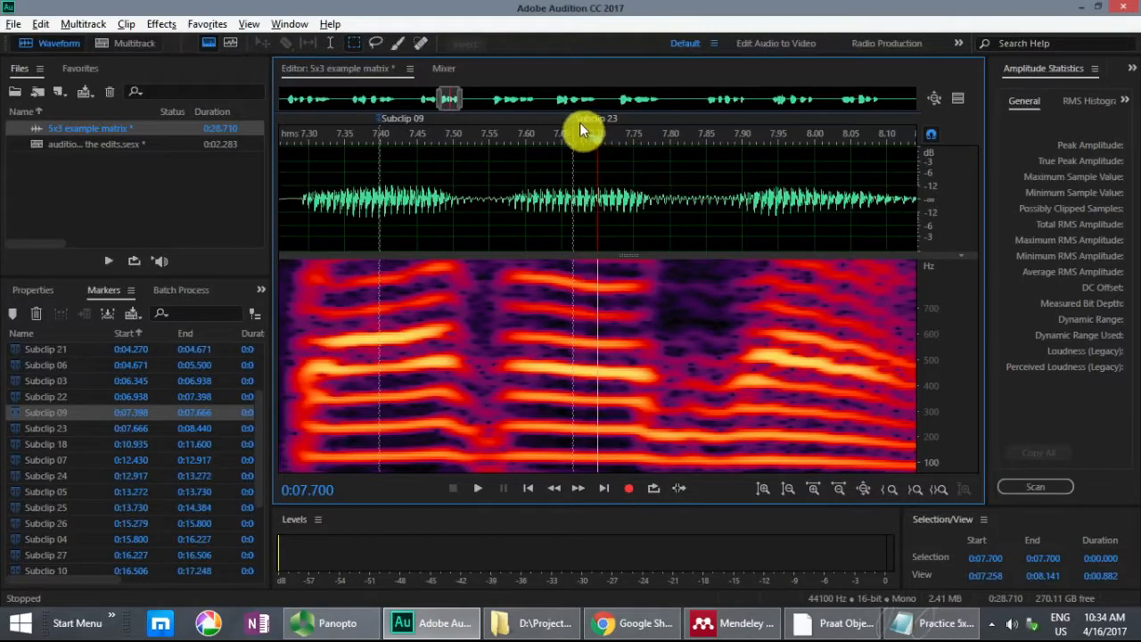
pyautogui.click(472, 178)
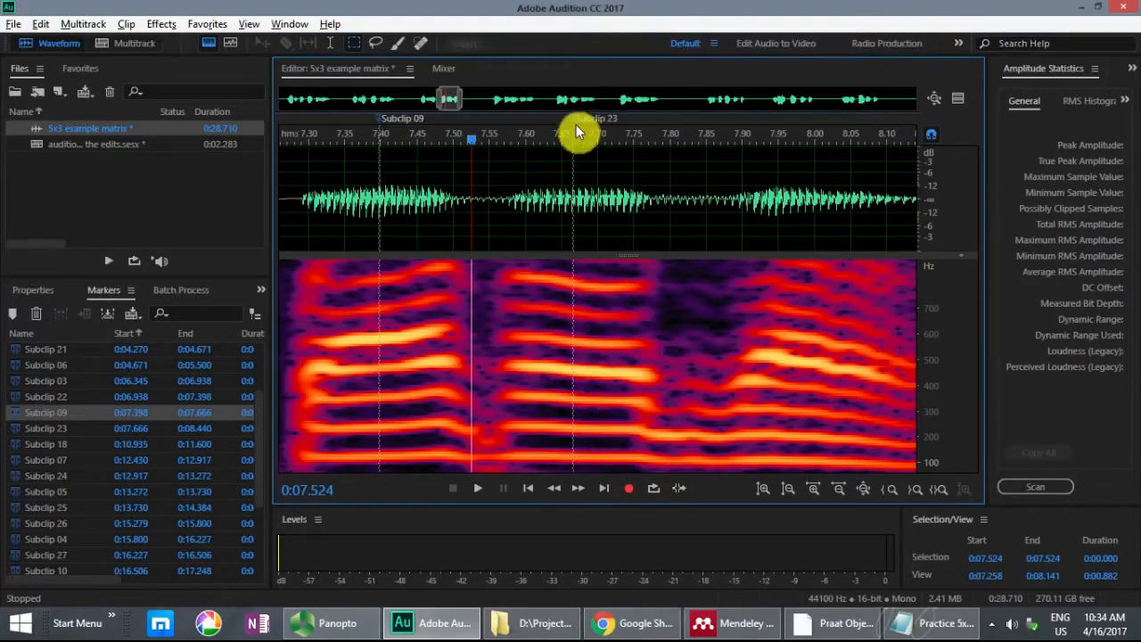
pyautogui.moveTo(575, 122); pyautogui.dragTo(592, 120)
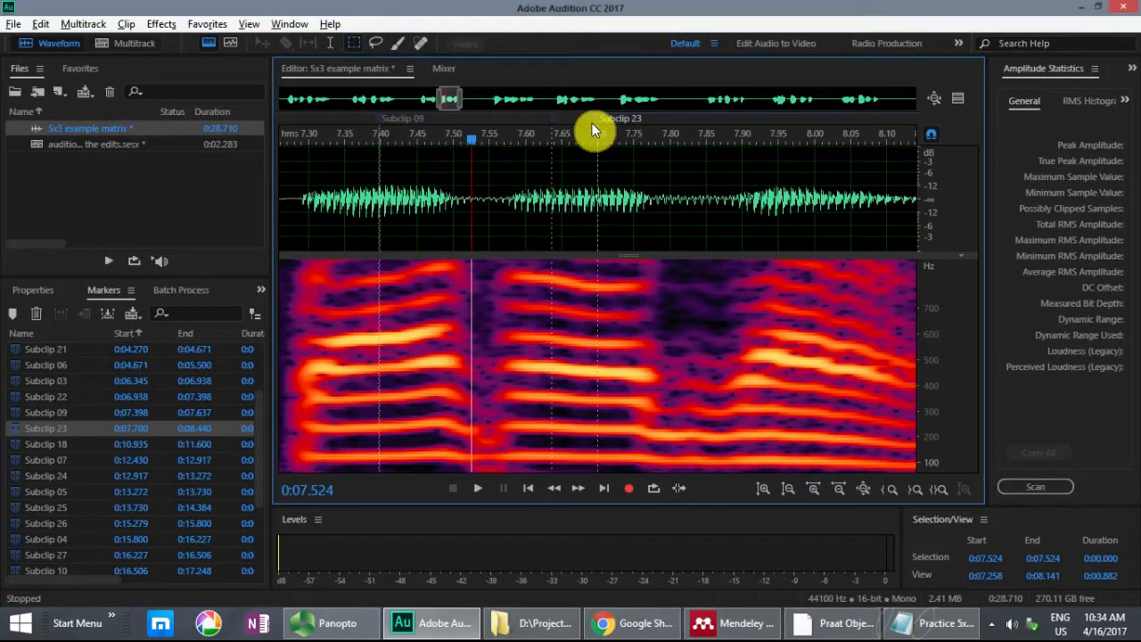
pyautogui.moveTo(553, 120); pyautogui.dragTo(561, 119)
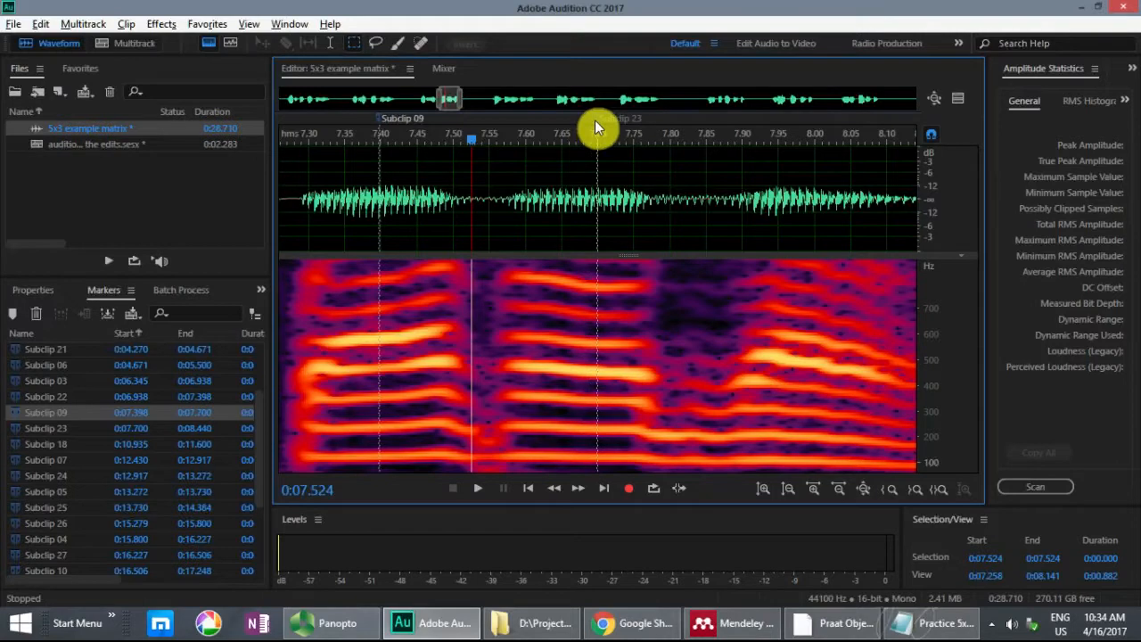
# Step: Play the adjusted transition from 7.524 s, then audition the range of Subclip 32
pyautogui.press('space')
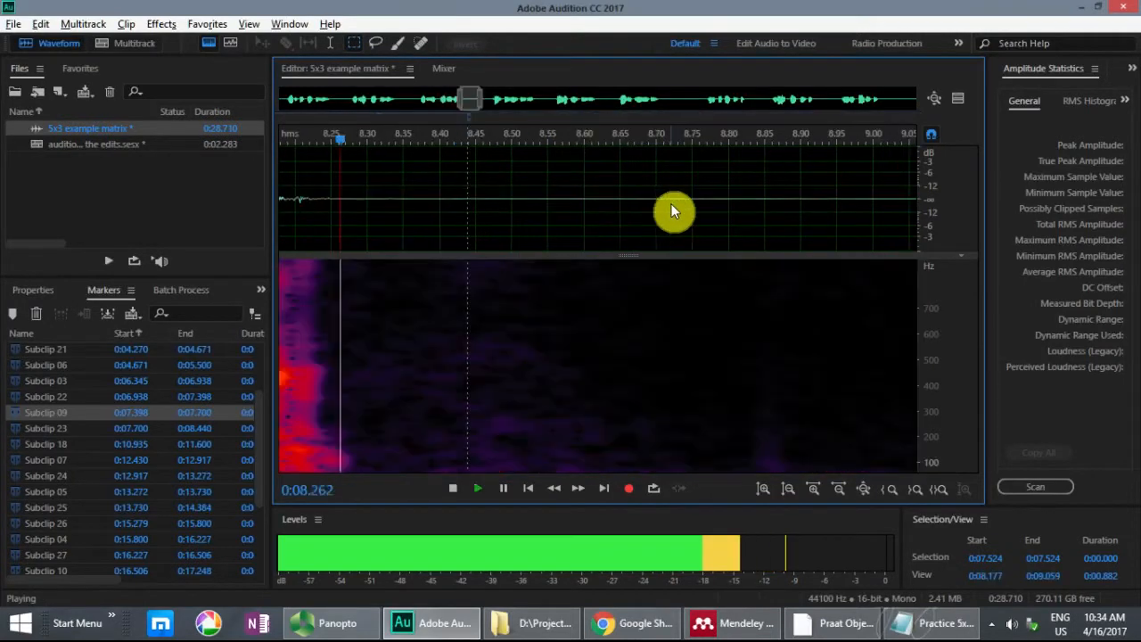
pyautogui.press('space')
pyautogui.press('space')
pyautogui.press('space')
pyautogui.scroll(-3, 139, 508)
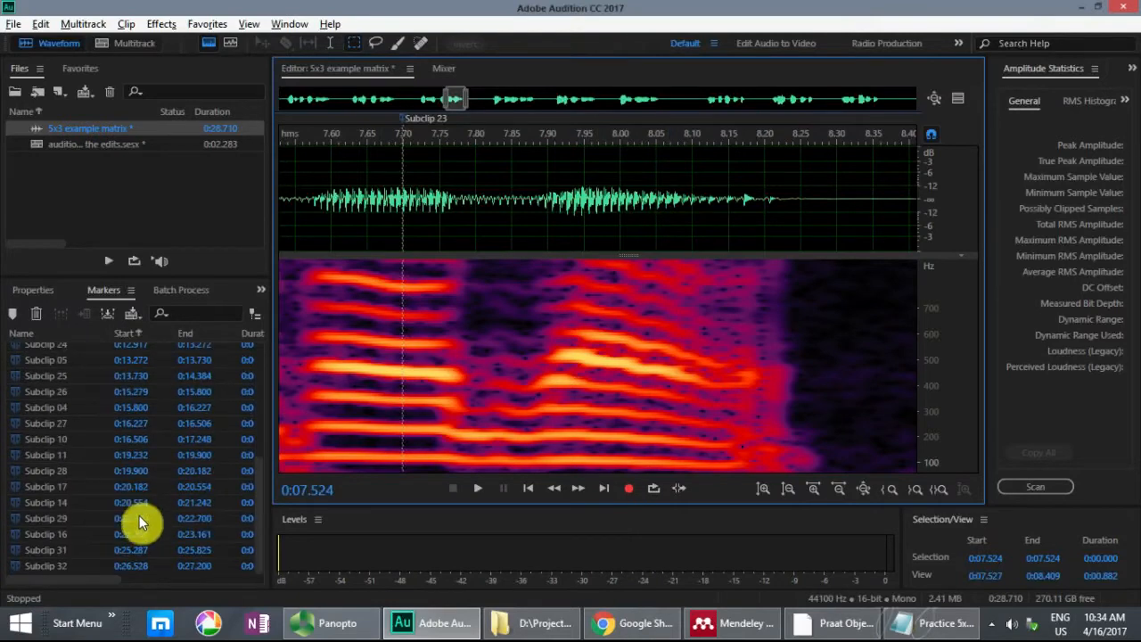
pyautogui.click(88, 566)
pyautogui.press('space')
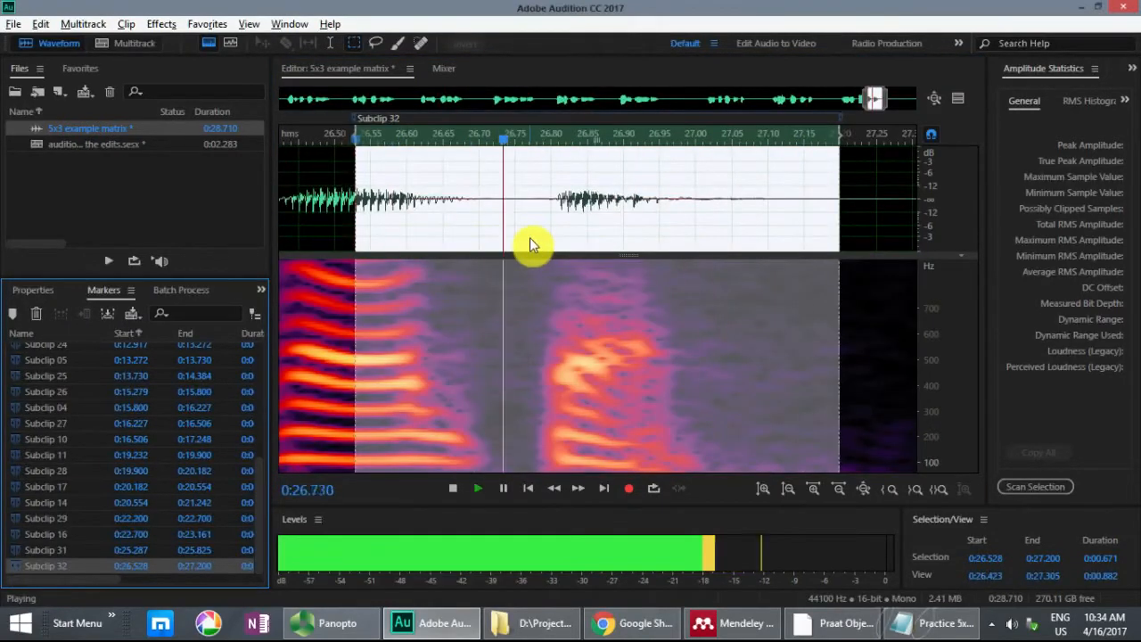
# Step: Place the Notepad cursor after "Barry stole 12 strong fish.", then play the start of sentence 4 from 9.544 s in Audition
pyautogui.click(937, 623)
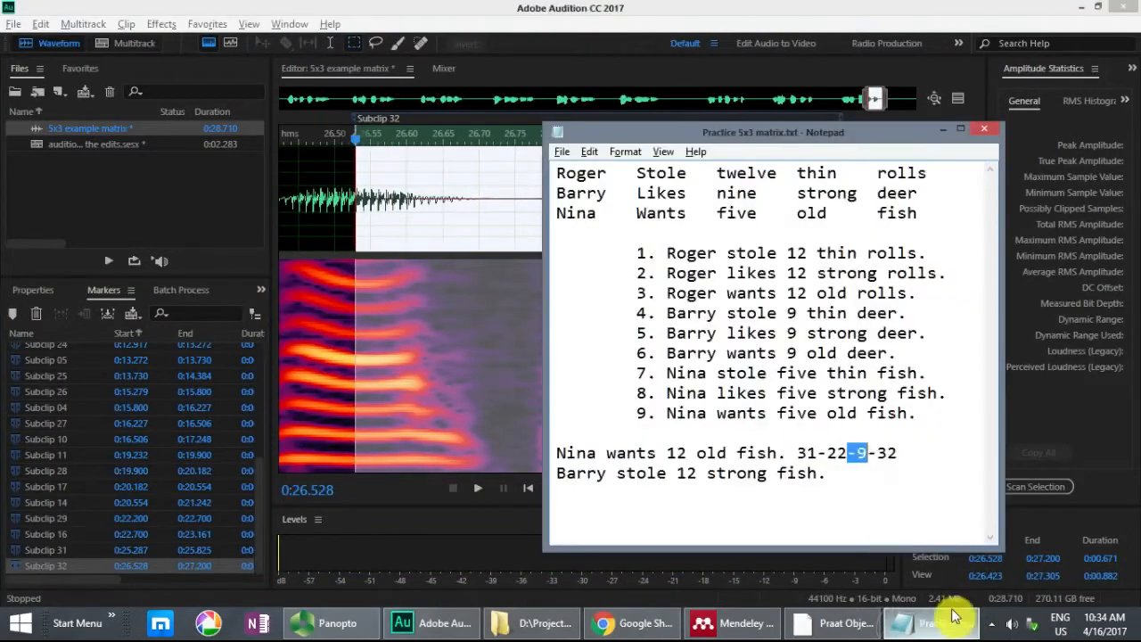
pyautogui.click(822, 481)
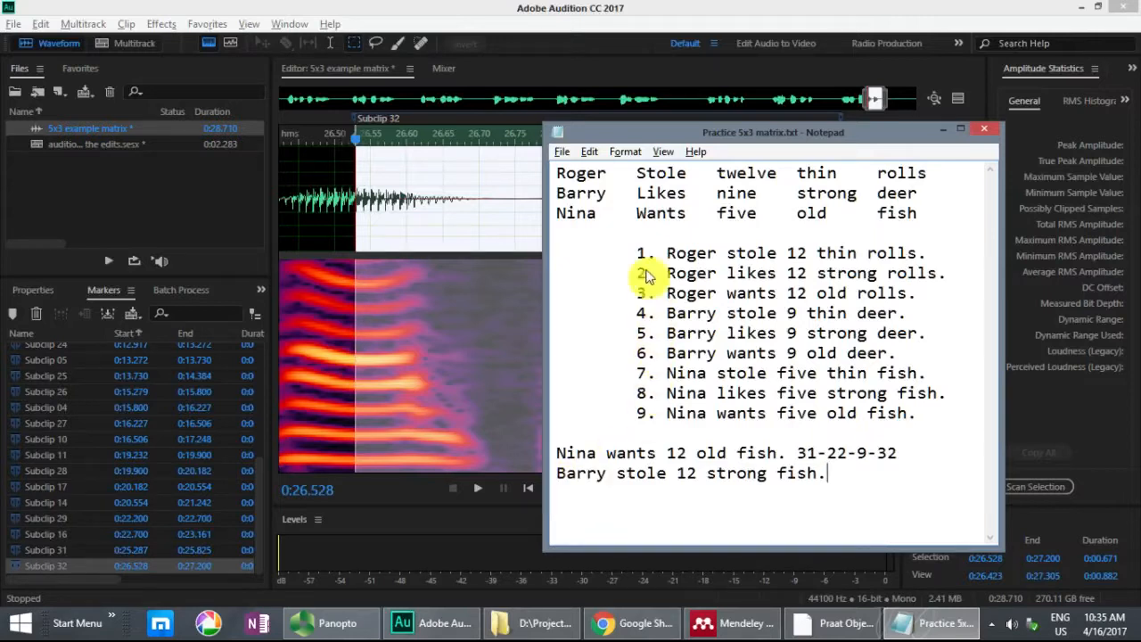
pyautogui.click(594, 18)
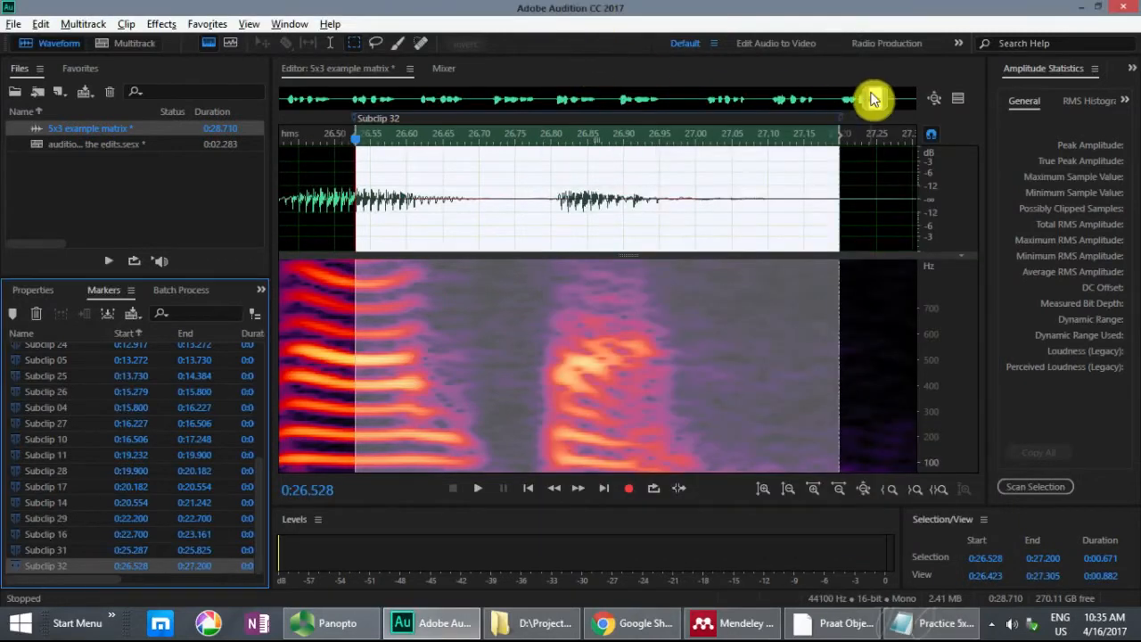
pyautogui.moveTo(878, 96); pyautogui.dragTo(494, 106)
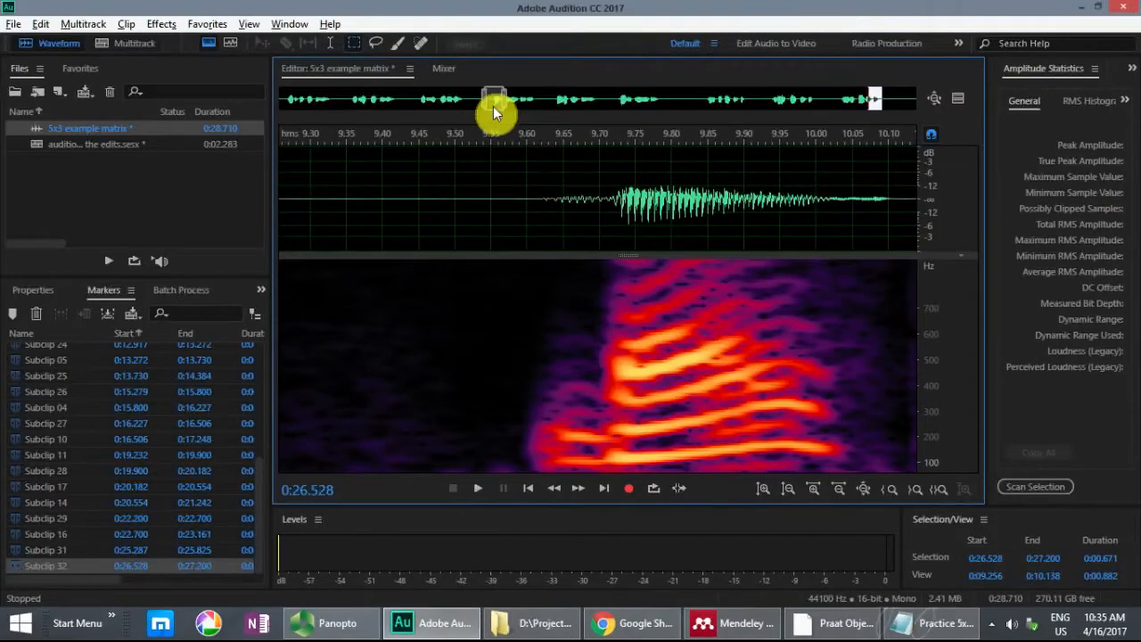
pyautogui.click(617, 164)
pyautogui.scroll(-5, 611, 169)
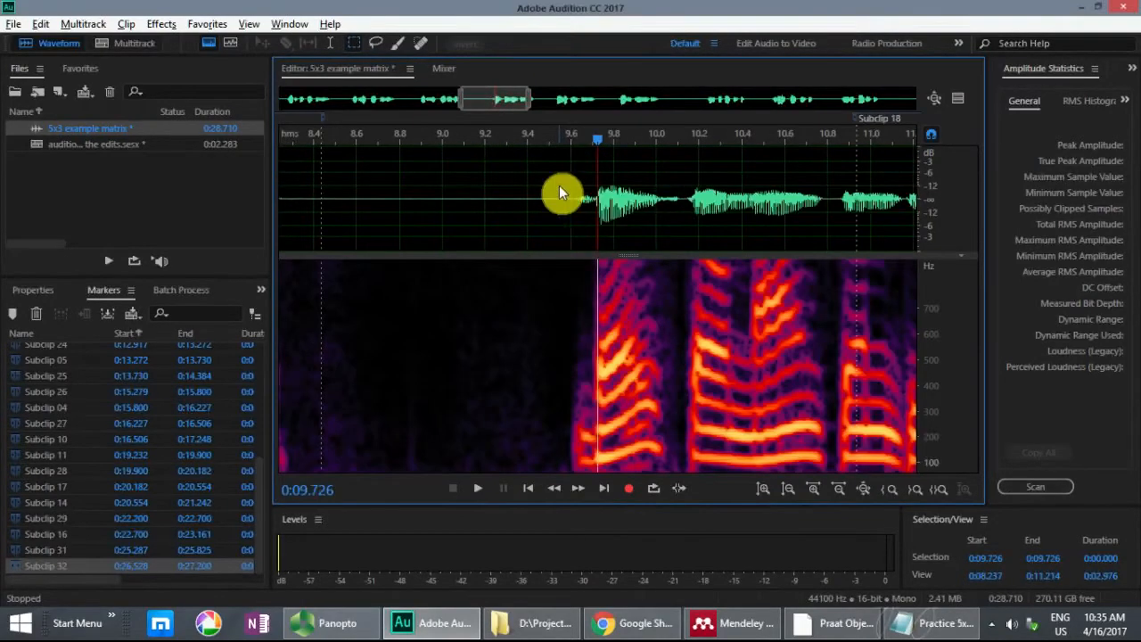
pyautogui.click(559, 185)
pyautogui.press('space')
pyautogui.press('space')
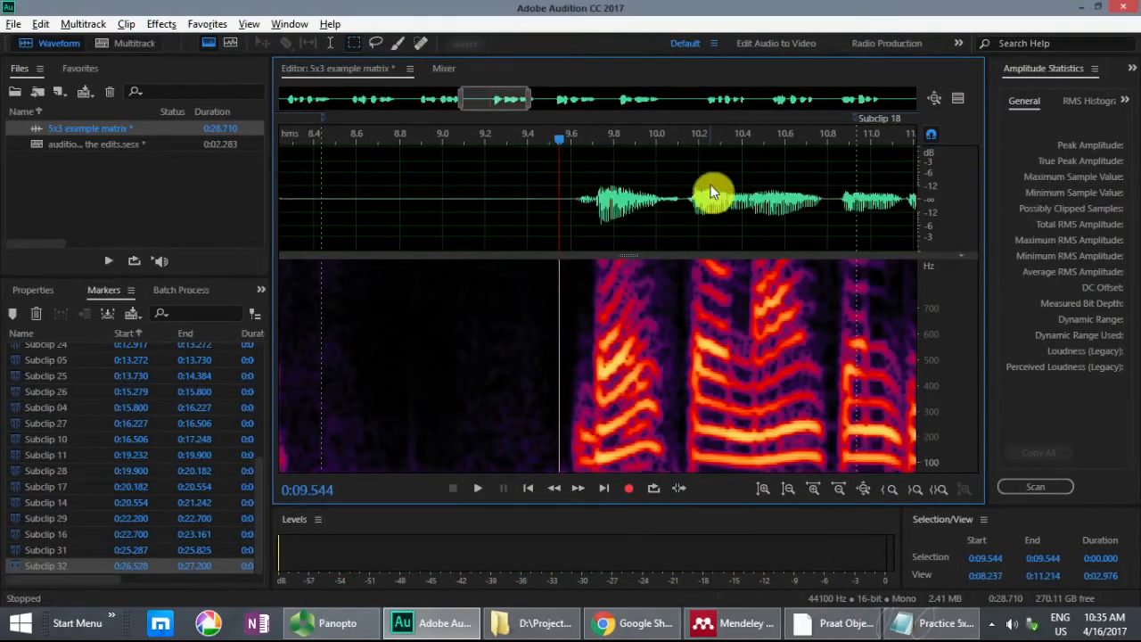
# Step: Mark the range from 9.585 to 10.264 s as a subclip and note "33-" after "Barry stole 12 strong fish." in Notepad
pyautogui.click(710, 187)
pyautogui.scroll(1, 710, 185)
pyautogui.scroll(2, 710, 185)
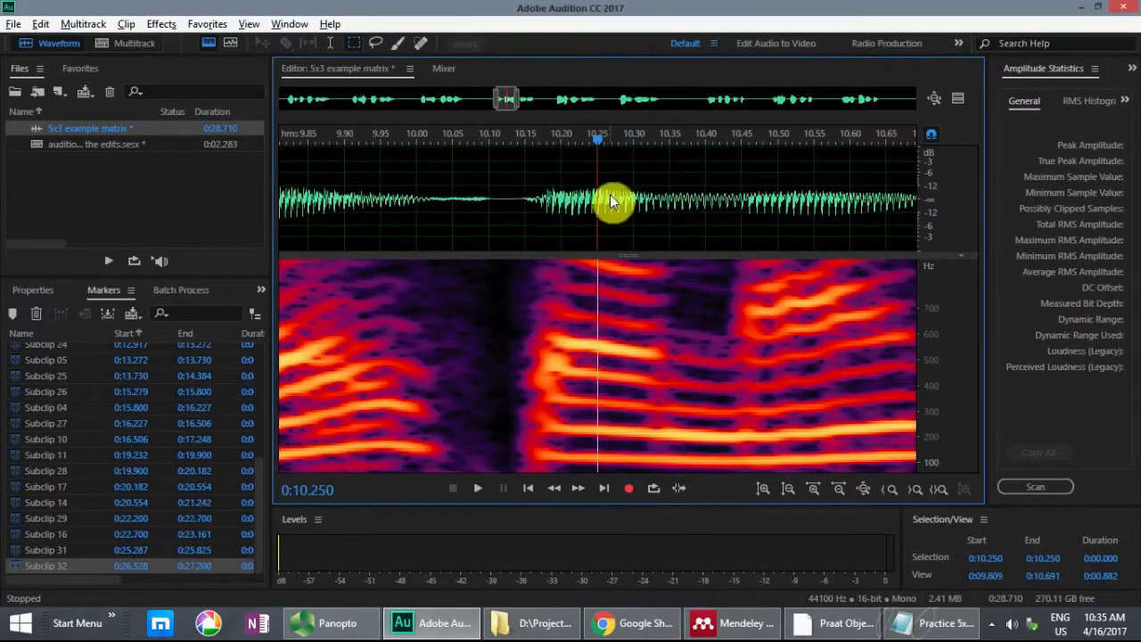
pyautogui.moveTo(612, 199); pyautogui.dragTo(357, 209)
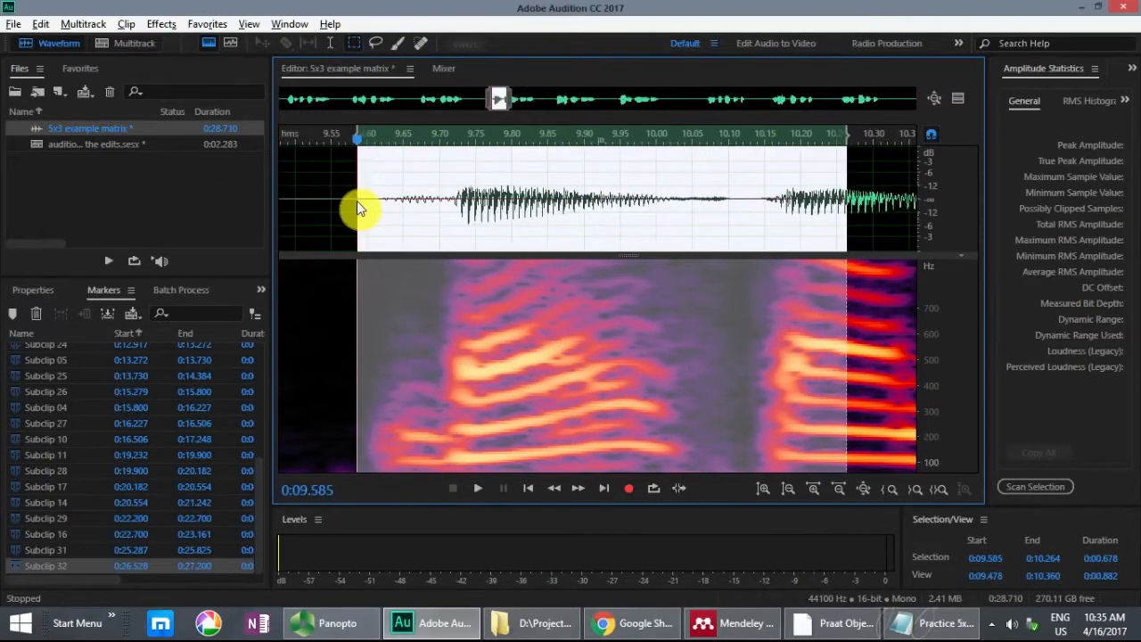
pyautogui.press('m')
pyautogui.hotkey('alt', 'Tab')
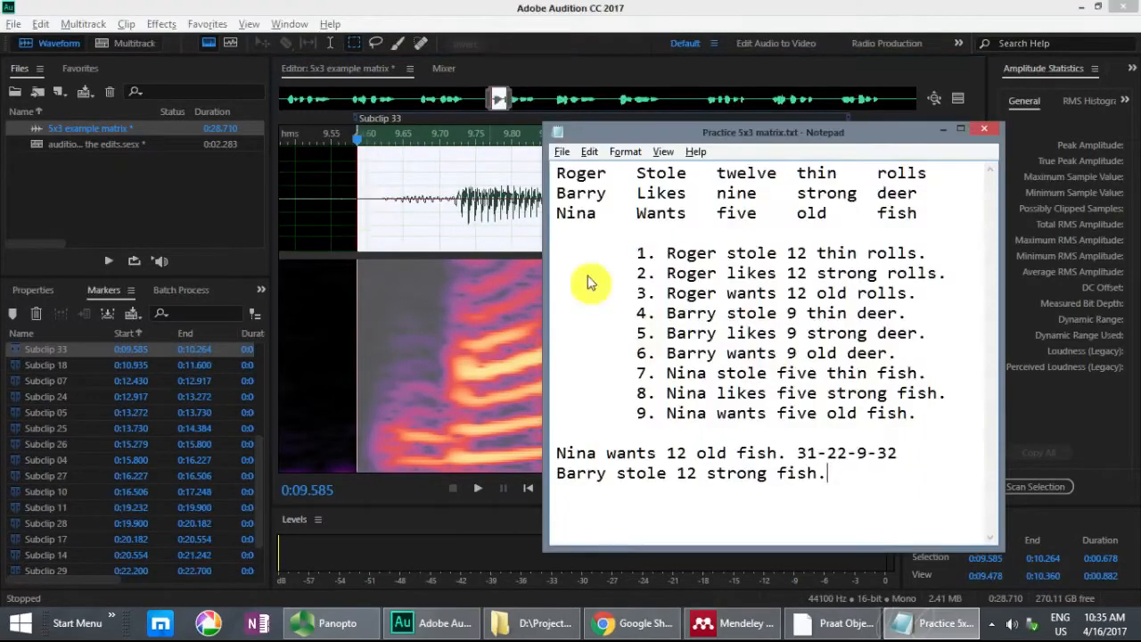
pyautogui.write('33-')
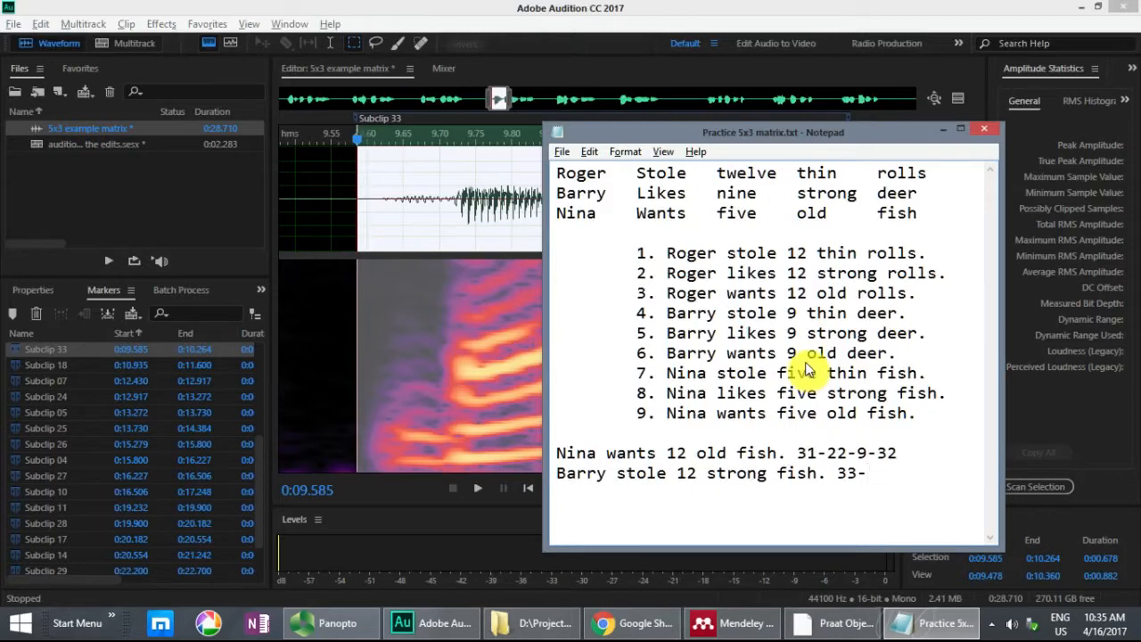
# Step: Play sentence 1 around Subclip 12 in Audition, then append "12-" to the second target sentence's subclip sequence in Notepad
pyautogui.hotkey('alt', 'Tab')
pyautogui.moveTo(493, 103); pyautogui.dragTo(303, 106)
pyautogui.click(554, 163)
pyautogui.press('space')
pyautogui.press('space')
pyautogui.click(325, 166)
pyautogui.press('-')
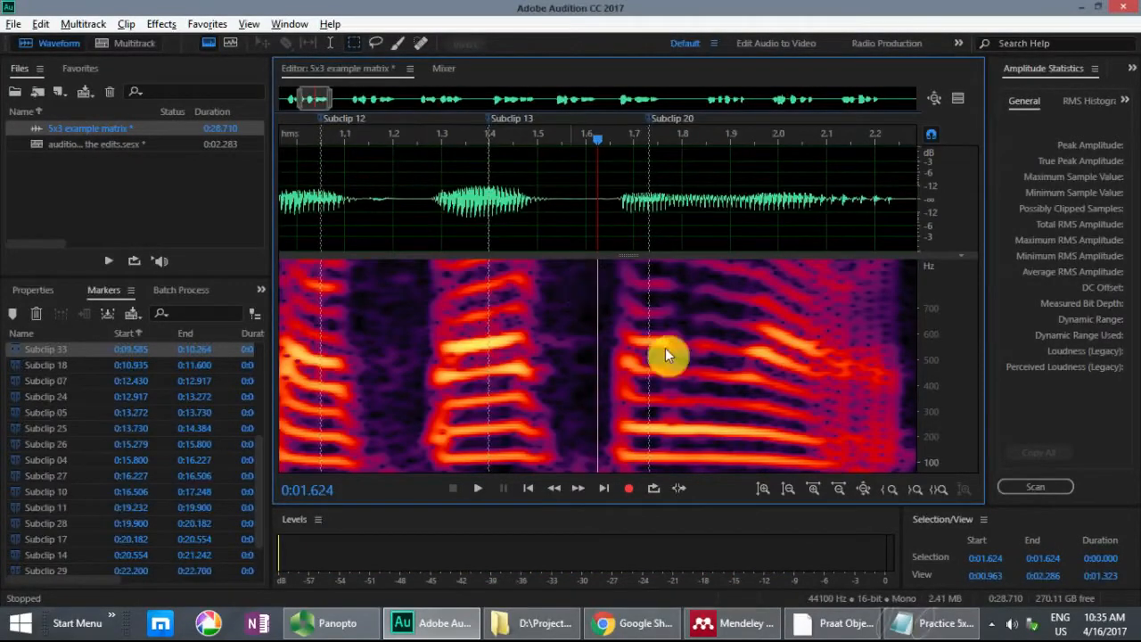
pyautogui.click(947, 623)
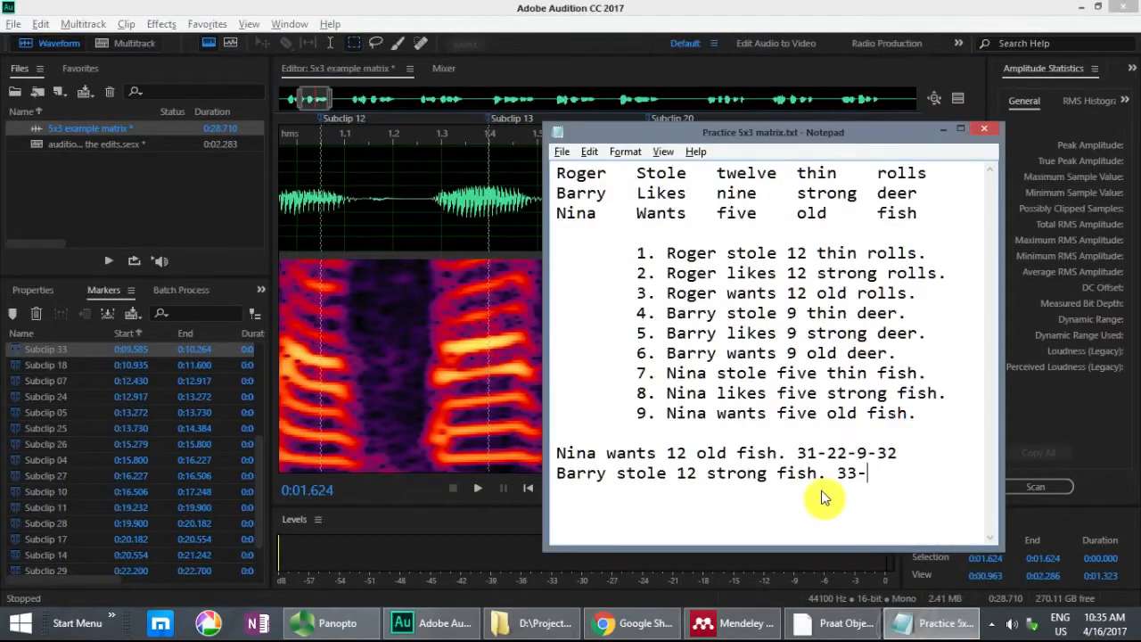
pyautogui.write('12-')
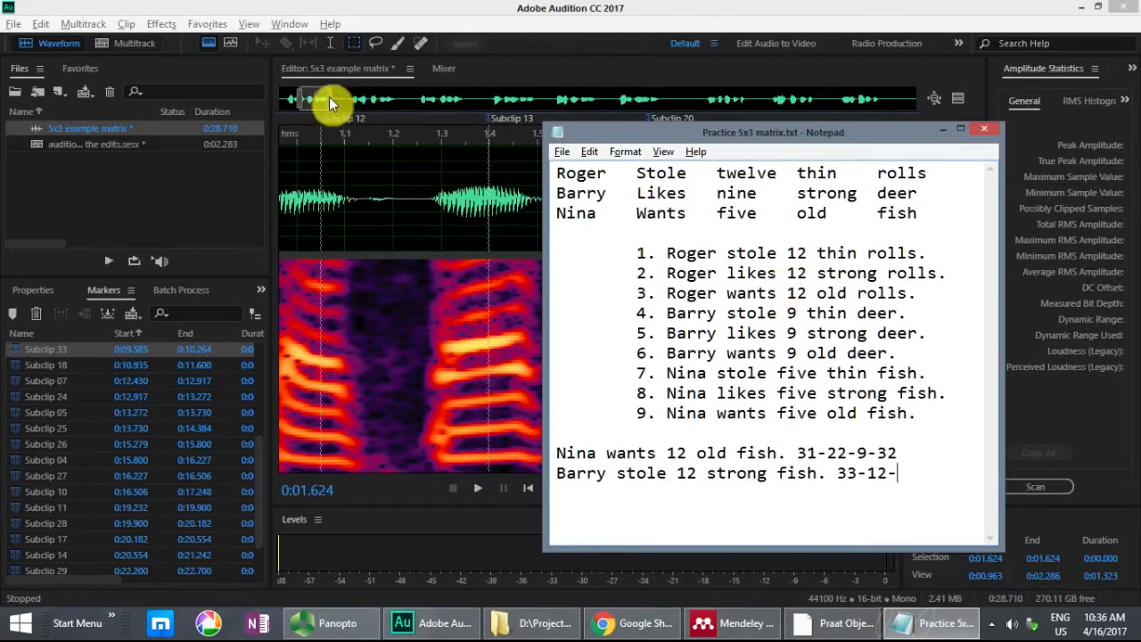
# Step: Play sentence 2 around Subclip 21 from 4.270 s in Audition and append "21-" to the Notepad subclip sequence
pyautogui.moveTo(315, 98); pyautogui.dragTo(386, 100)
pyautogui.click(444, 170)
pyautogui.press('space')
pyautogui.press('space')
pyautogui.click(324, 175)
pyautogui.press('space')
pyautogui.press('space')
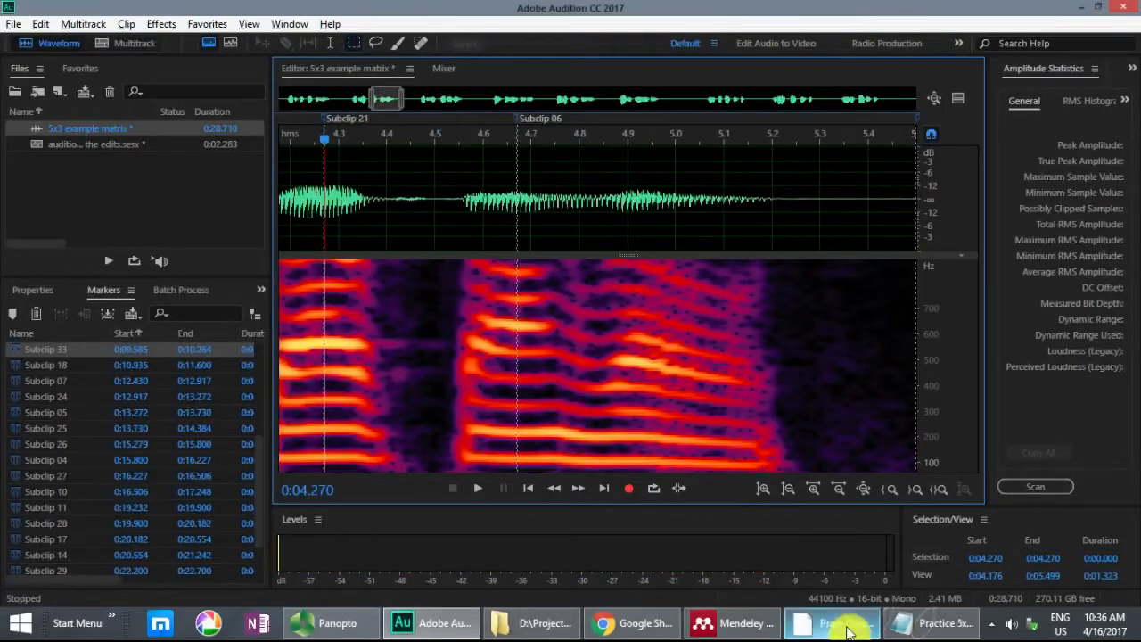
pyautogui.click(936, 622)
pyautogui.write('21-')
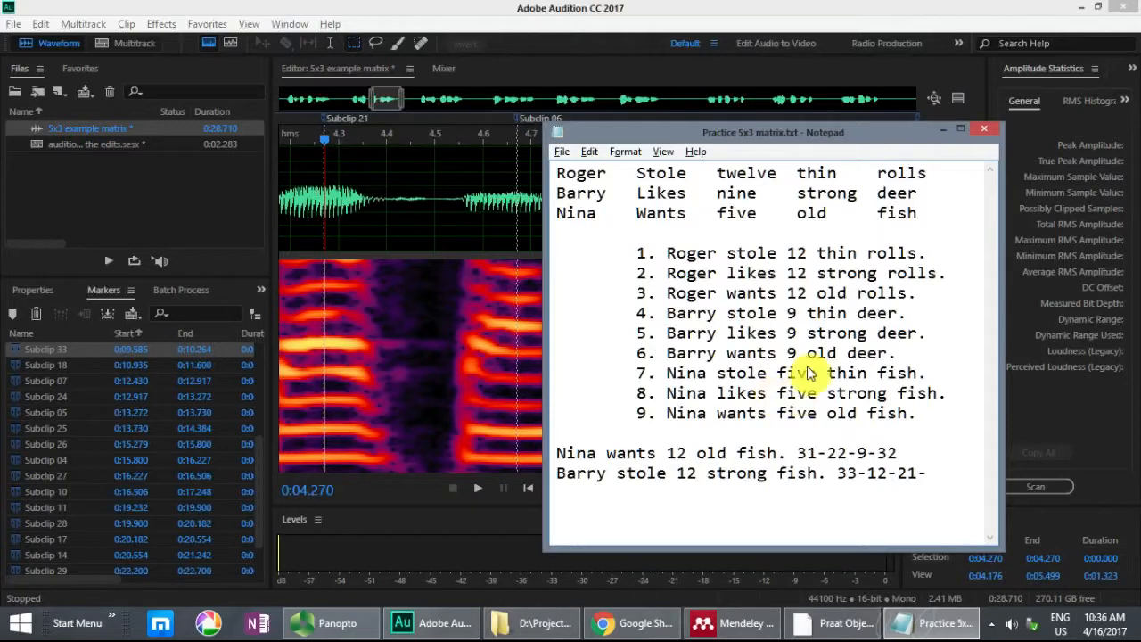
# Step: Switch to Audition and play sentence 8 from 23.099 s, after Subclip 29 and within Subclip 16
pyautogui.click(773, 16)
pyautogui.moveTo(395, 102); pyautogui.dragTo(797, 102)
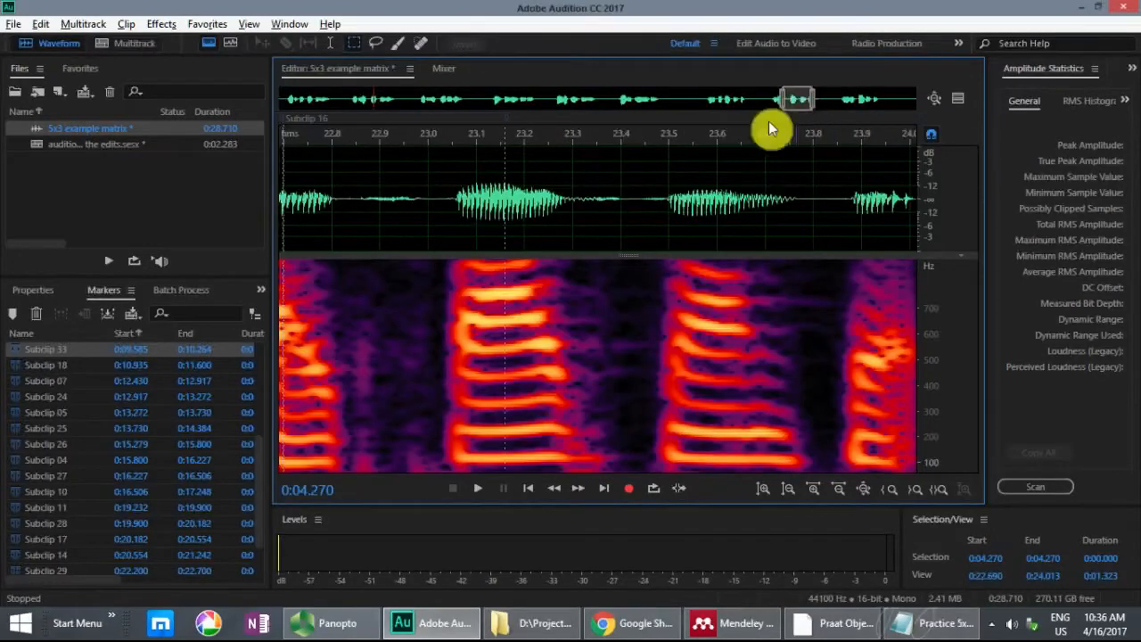
pyautogui.click(560, 186)
pyautogui.scroll(-2, 560, 186)
pyautogui.press('space')
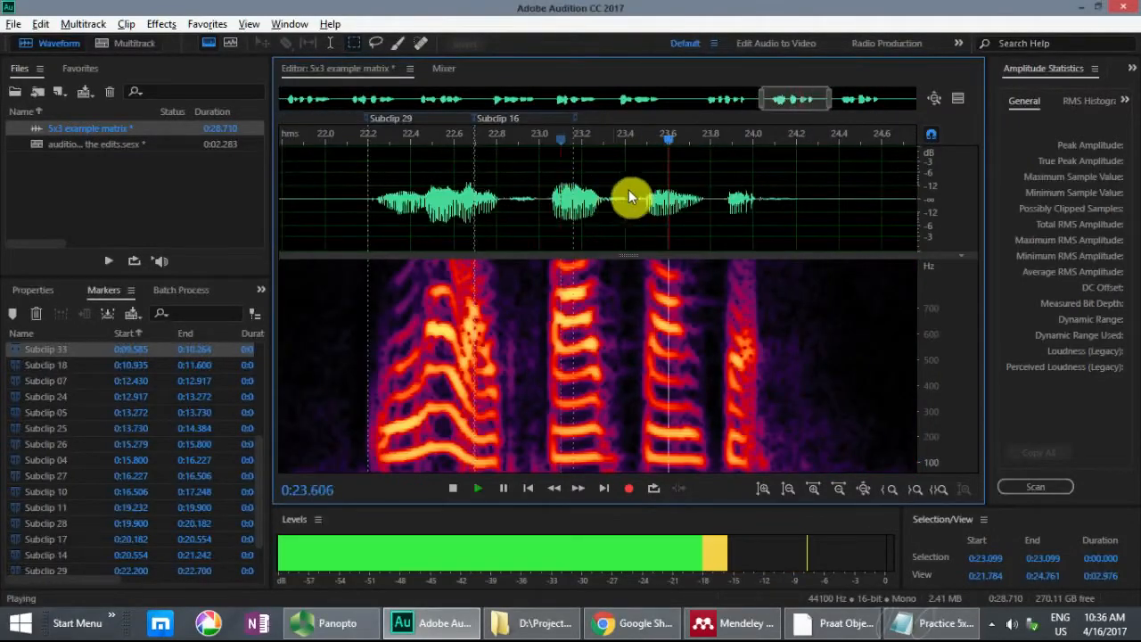
pyautogui.press('space')
# Step: Mark sentence 8's ranges from 23.580 to 24.319 s and from 23.161 to 23.580 s as subclips
pyautogui.click(667, 186)
pyautogui.scroll(3, 667, 183)
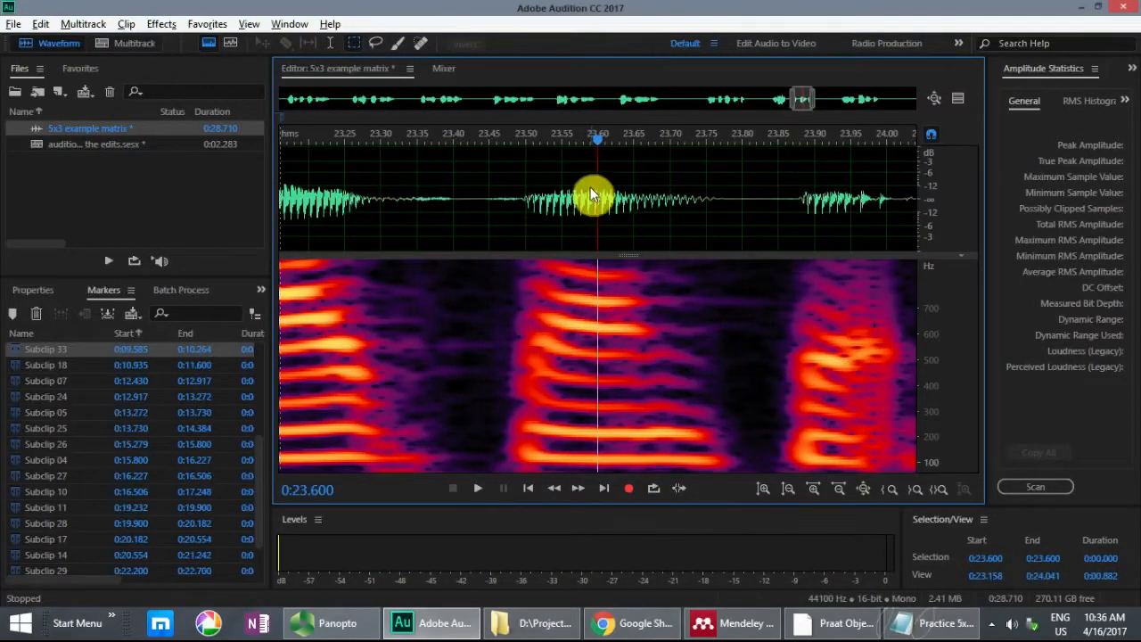
pyautogui.moveTo(584, 187); pyautogui.dragTo(919, 203)
pyautogui.moveTo(841, 206); pyautogui.dragTo(727, 203)
pyautogui.press('space')
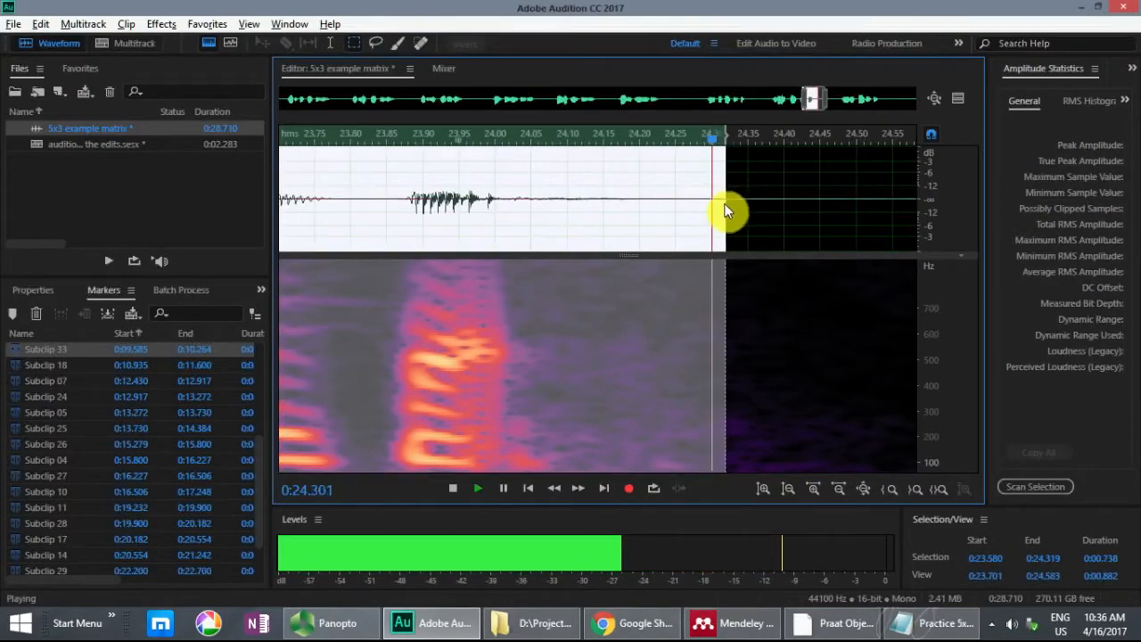
pyautogui.scroll(-5, 724, 207)
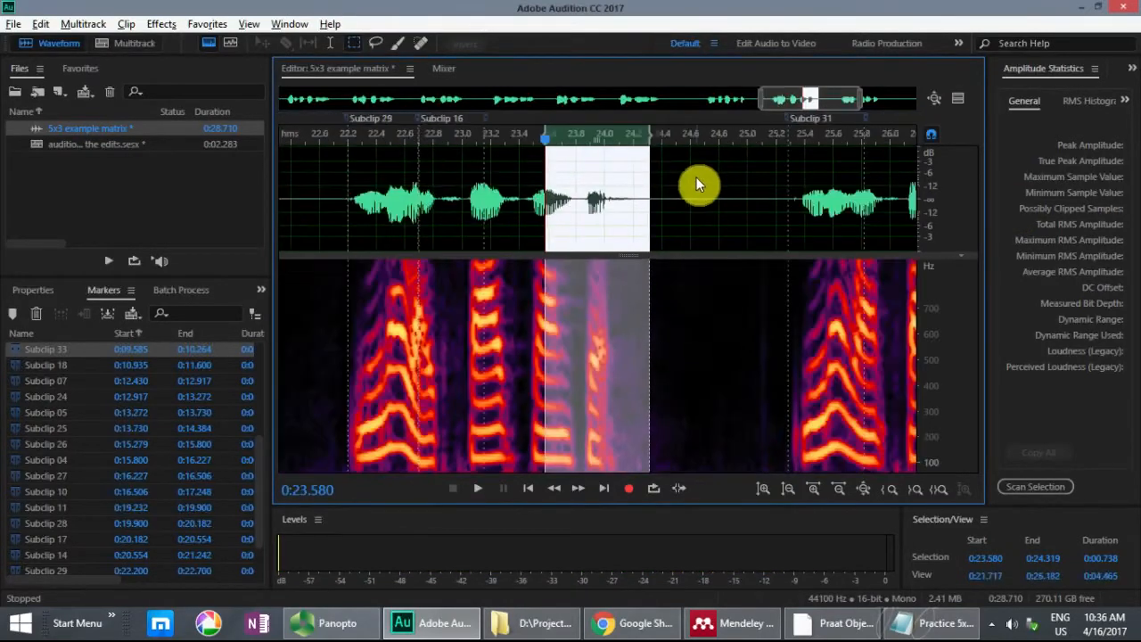
pyautogui.press('m')
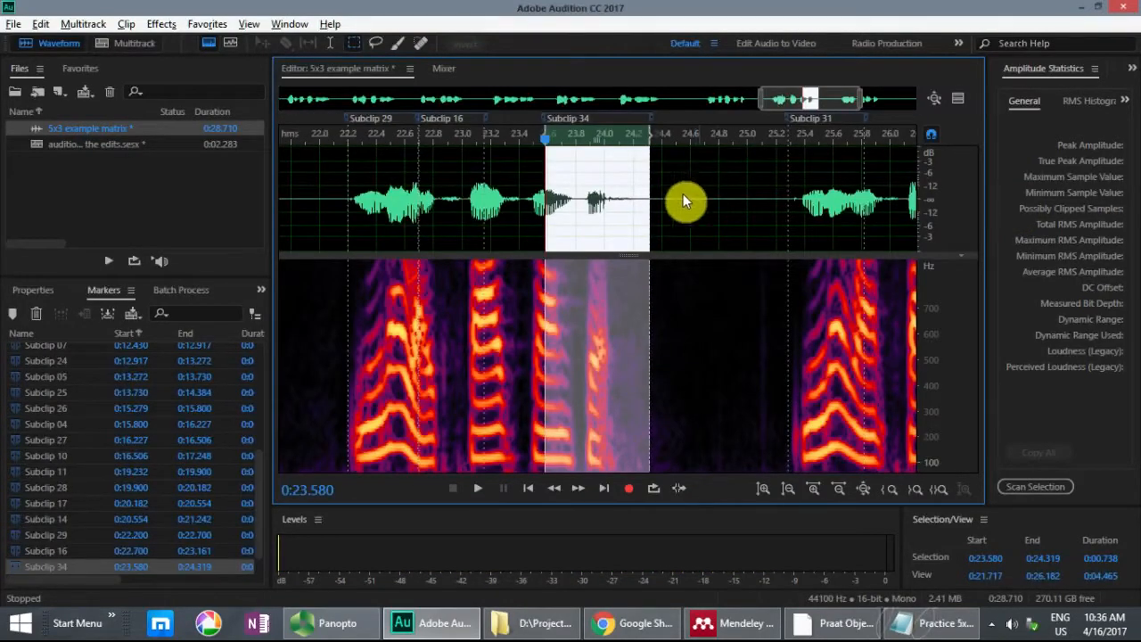
pyautogui.moveTo(519, 161); pyautogui.dragTo(546, 135)
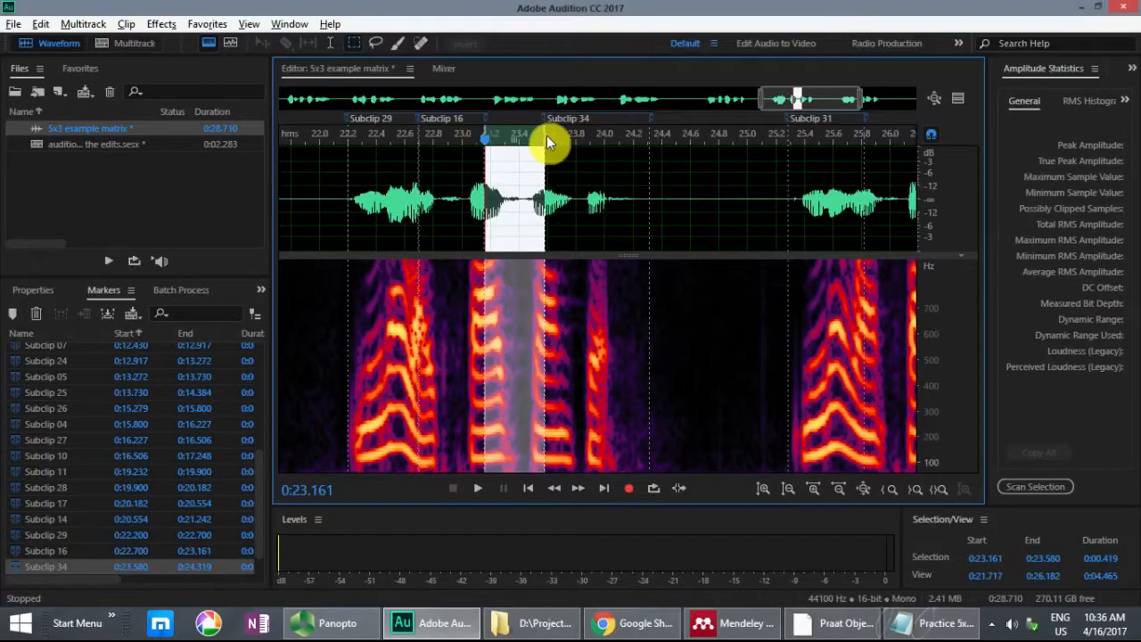
pyautogui.press('m')
# Step: Play sentence 9 around Subclip 31, starting again from 25.647 s and from the subclip's beginning at 25.287 s
pyautogui.click(865, 192)
pyautogui.moveTo(853, 105)
pyautogui.mouseDown()
pyautogui.moveTo(850, 94)
pyautogui.moveTo(872, 97)
pyautogui.mouseUp()
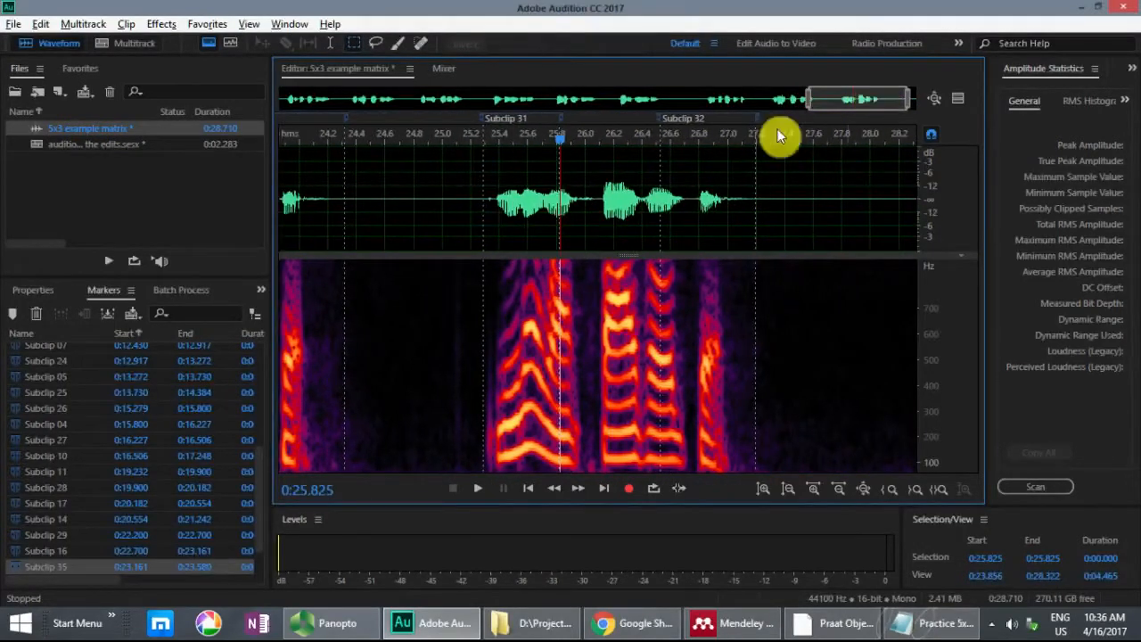
pyautogui.press('space')
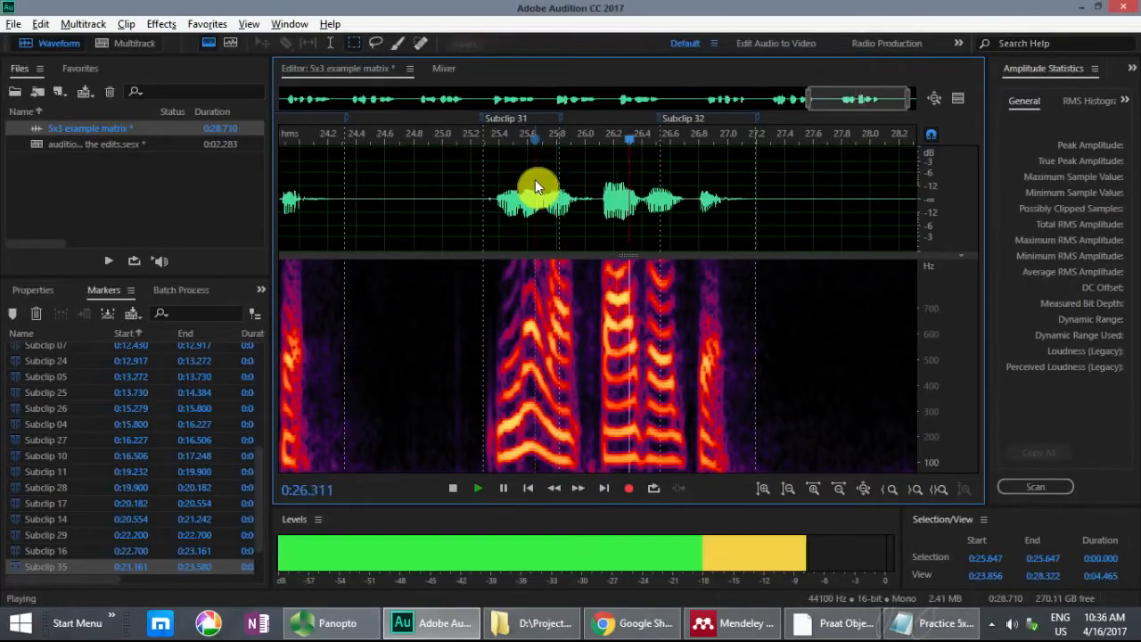
pyautogui.click(535, 179)
pyautogui.click(482, 179)
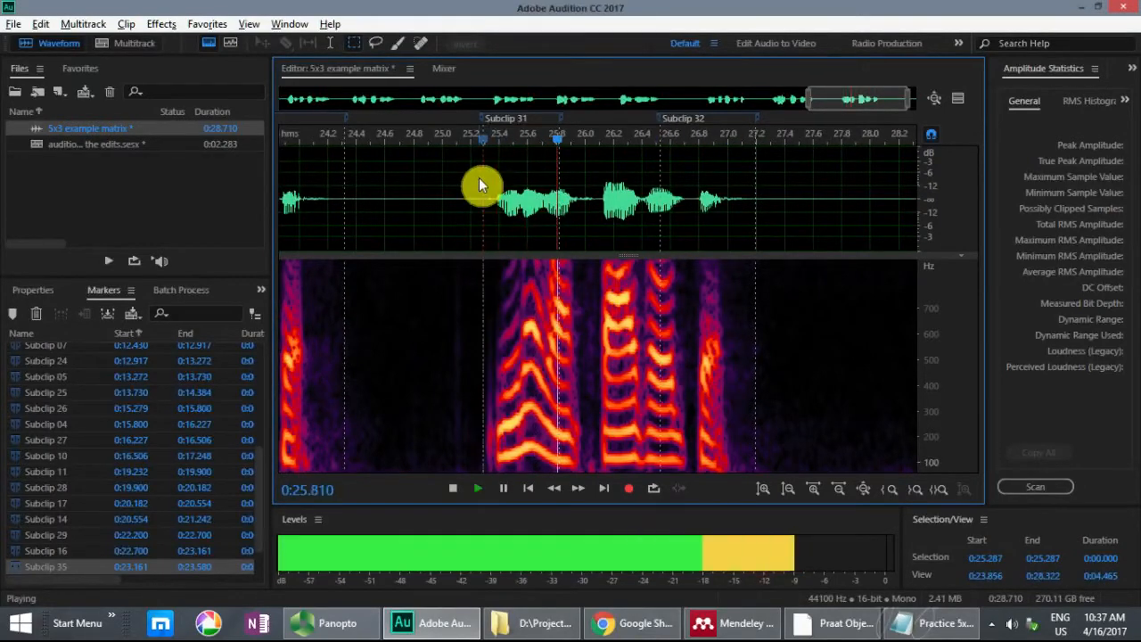
pyautogui.press('space')
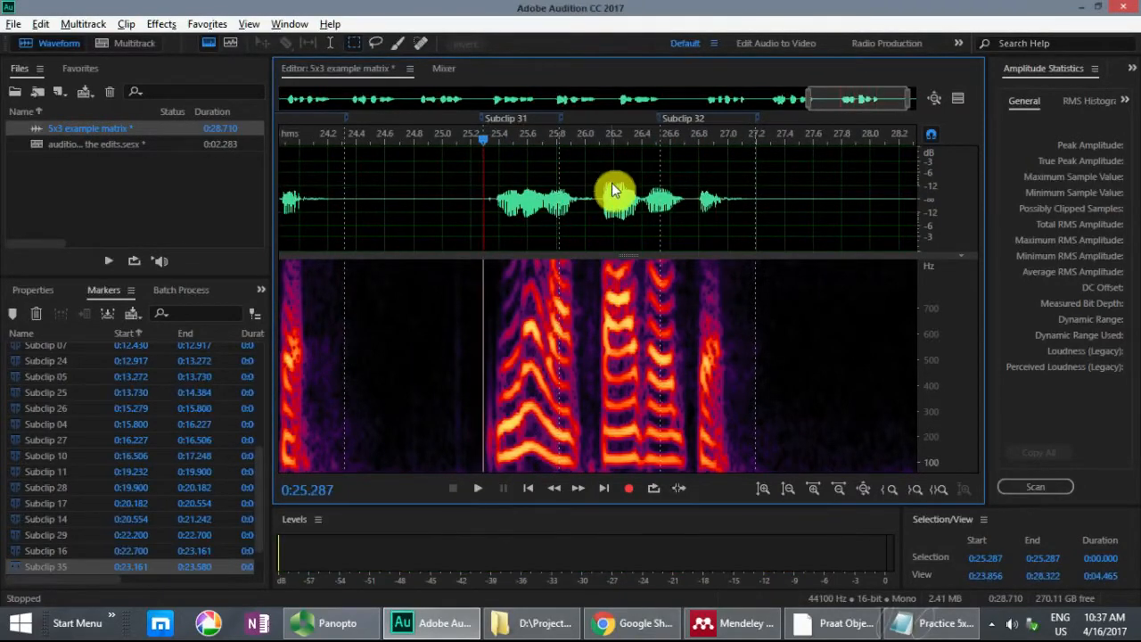
# Step: Mark sentence 9's ranges from 26.234 to 26.528 s and from 25.825 to 26.234 s as subclips
pyautogui.click(620, 183)
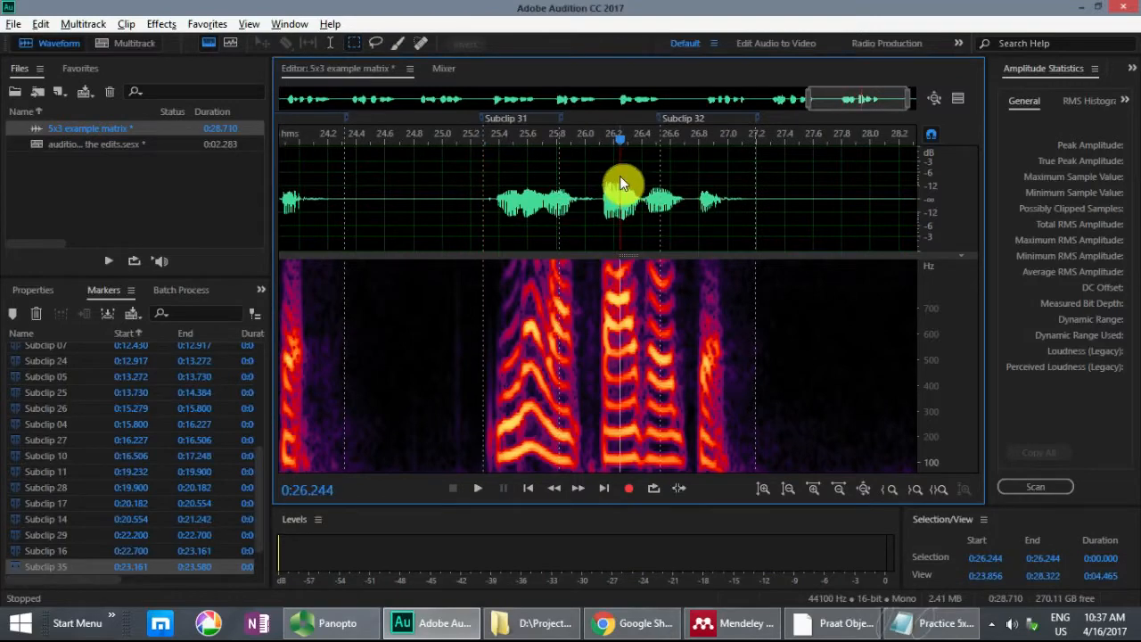
pyautogui.scroll(2, 586, 190)
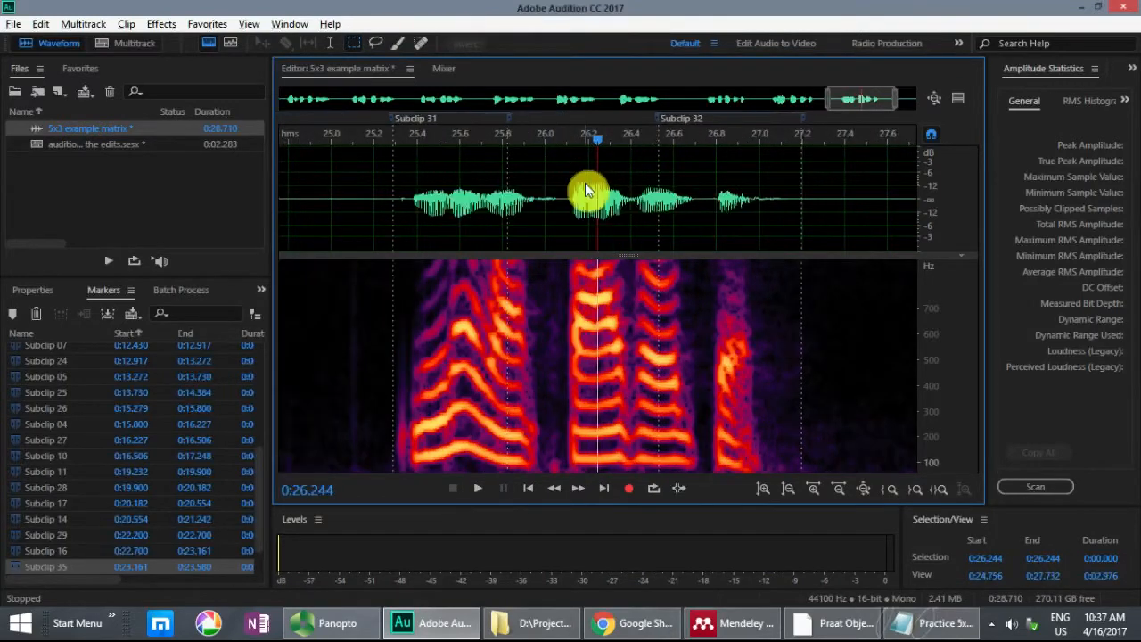
pyautogui.scroll(1, 586, 190)
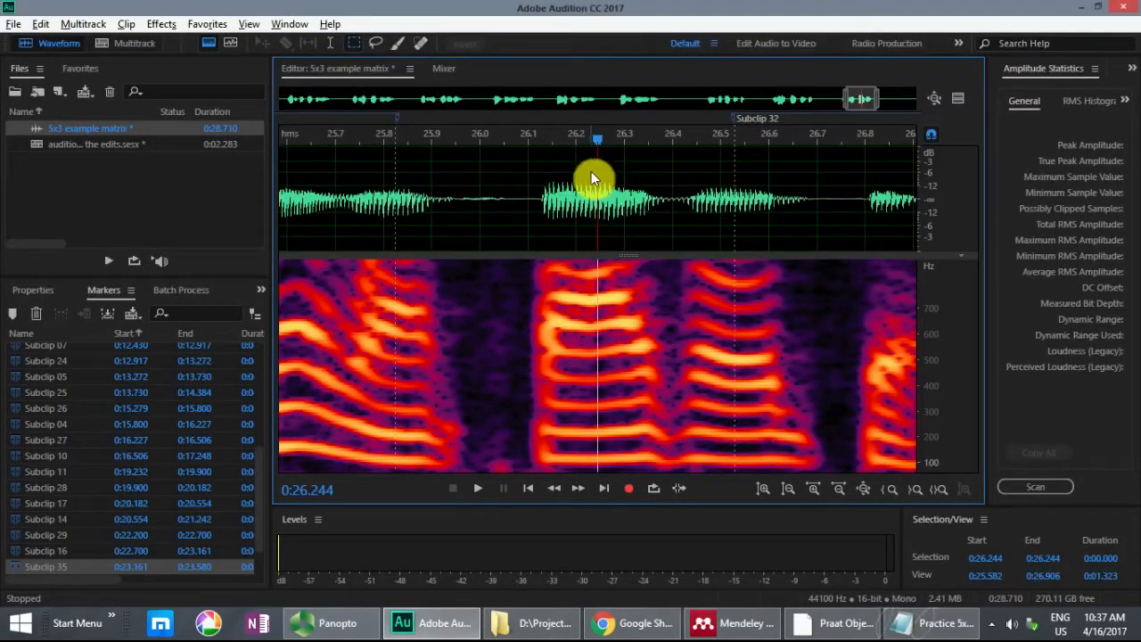
pyautogui.click(593, 174)
pyautogui.click(594, 172)
pyautogui.press('space')
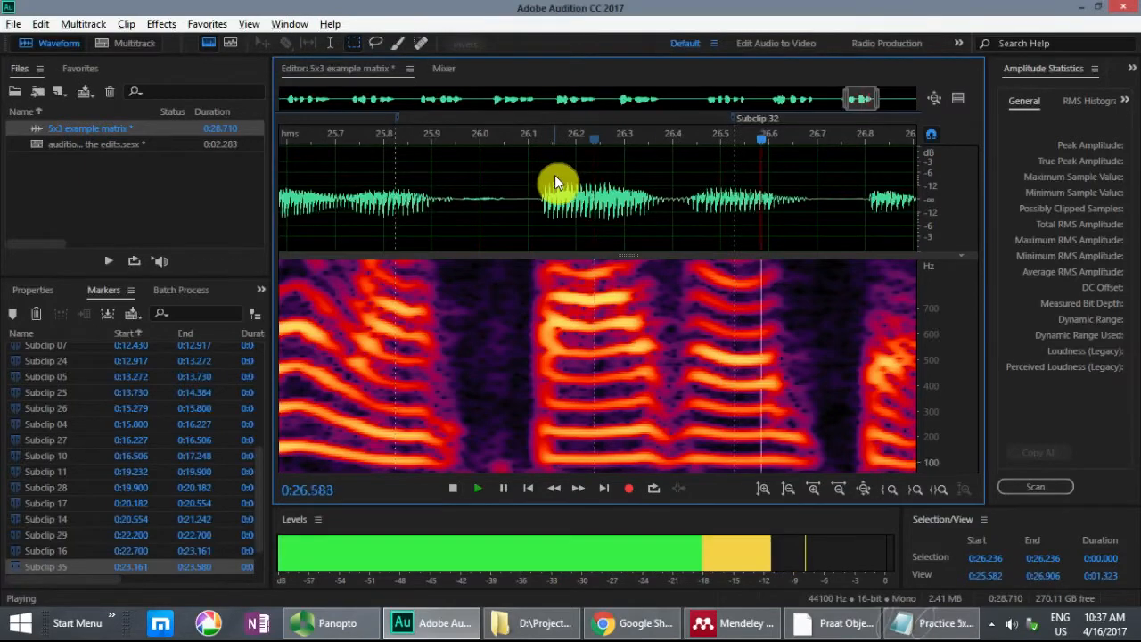
pyautogui.press('space')
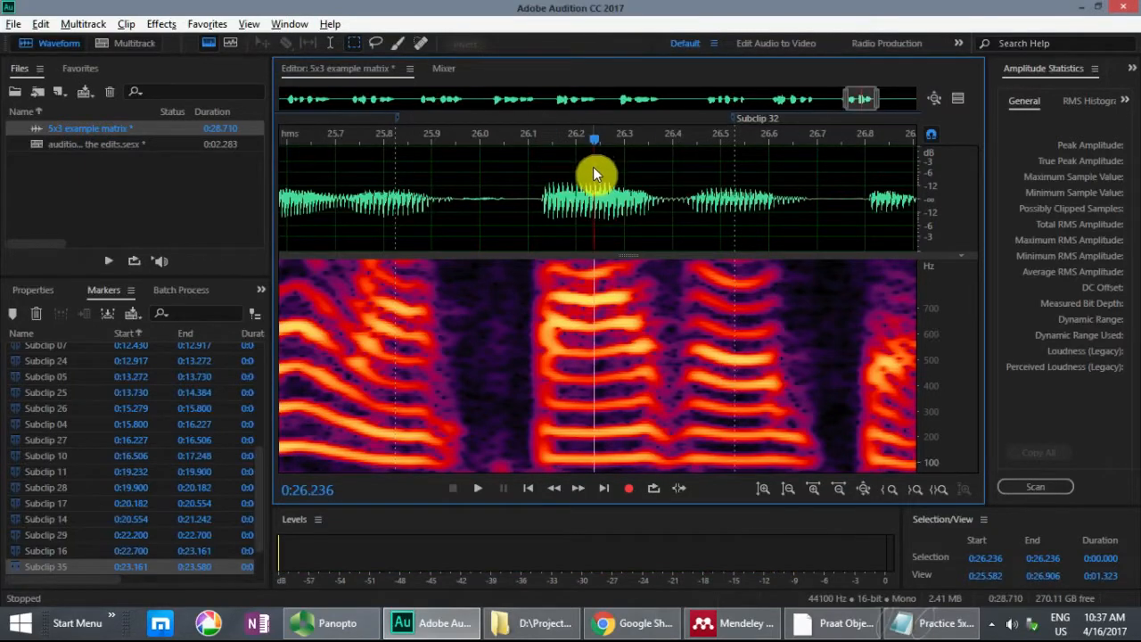
pyautogui.moveTo(593, 167); pyautogui.dragTo(730, 163)
pyautogui.press('m')
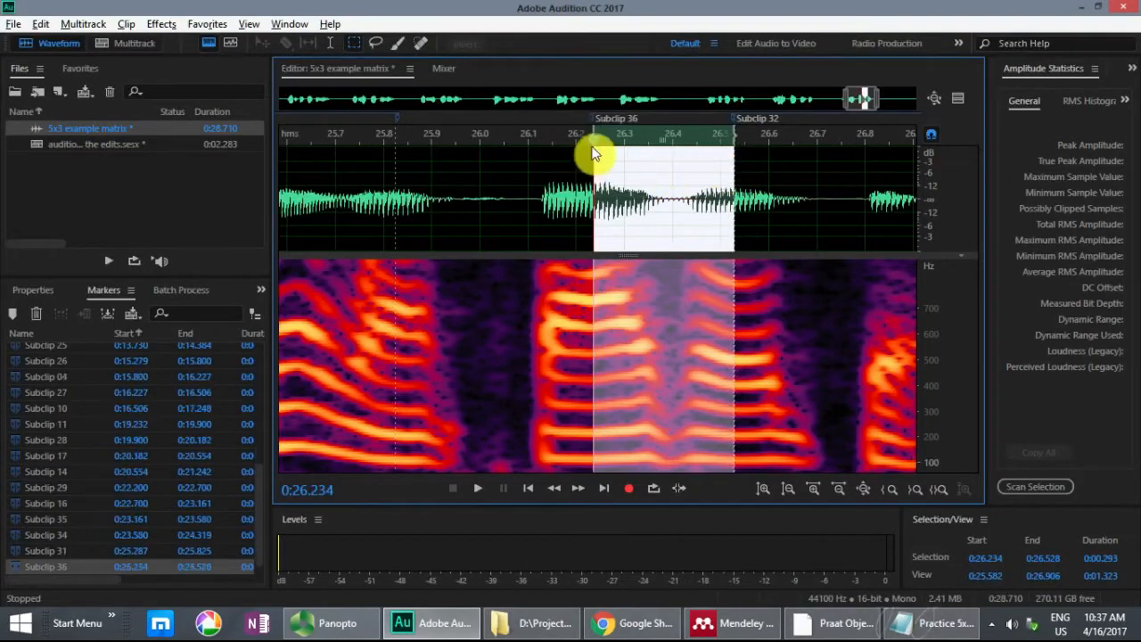
pyautogui.moveTo(735, 137); pyautogui.dragTo(398, 143)
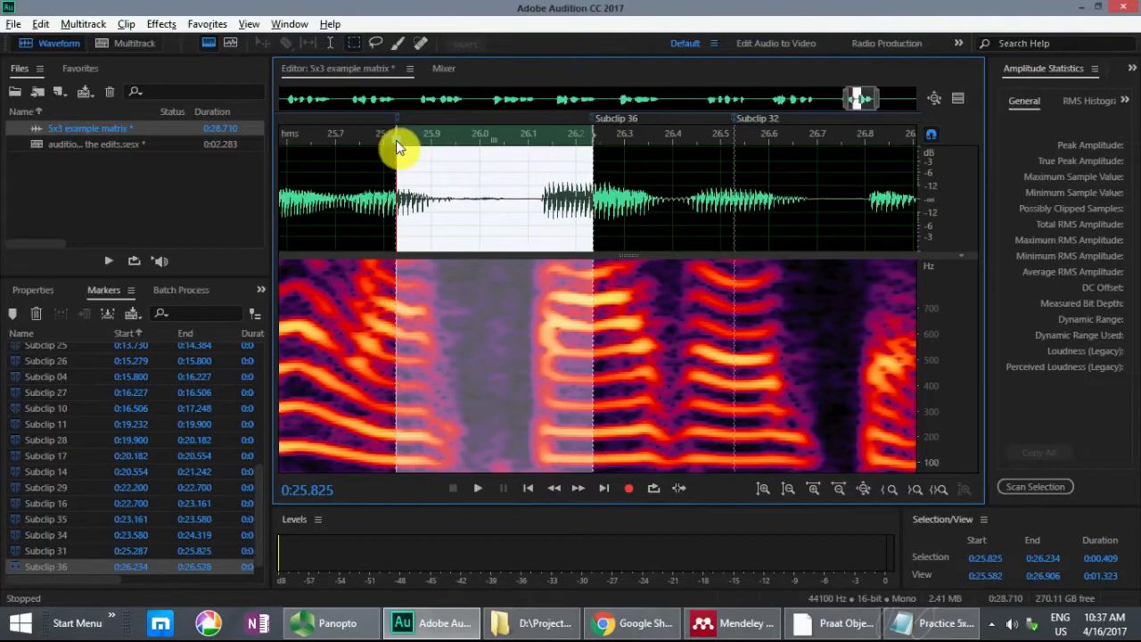
pyautogui.press('m')
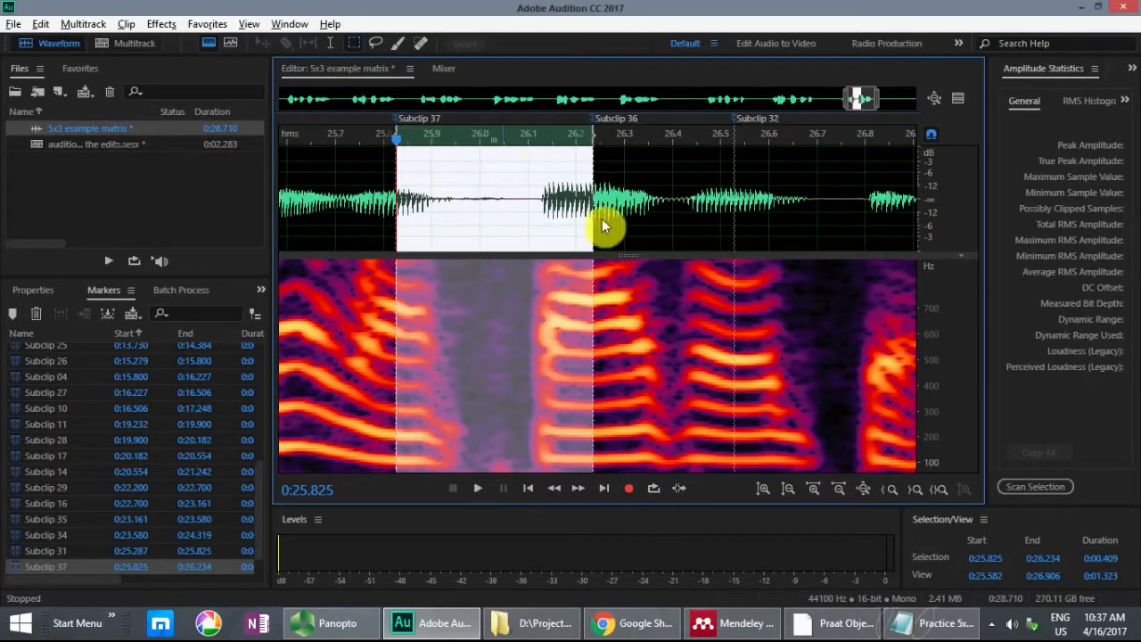
# Step: Check the sentence list in Notepad, then mark sentence 4's gap between Subclips 33 and 18, 10.264 to 10.935 s, as a subclip in Audition
pyautogui.click(909, 622)
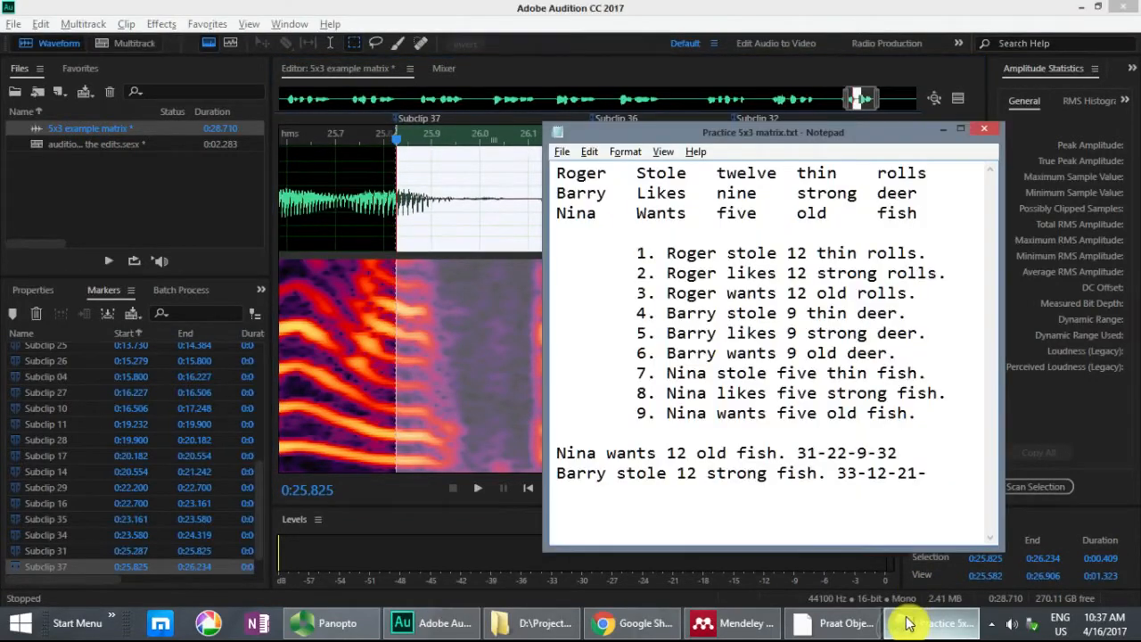
pyautogui.click(696, 16)
pyautogui.moveTo(866, 102); pyautogui.dragTo(516, 110)
pyautogui.click(659, 173)
pyautogui.scroll(-2, 660, 173)
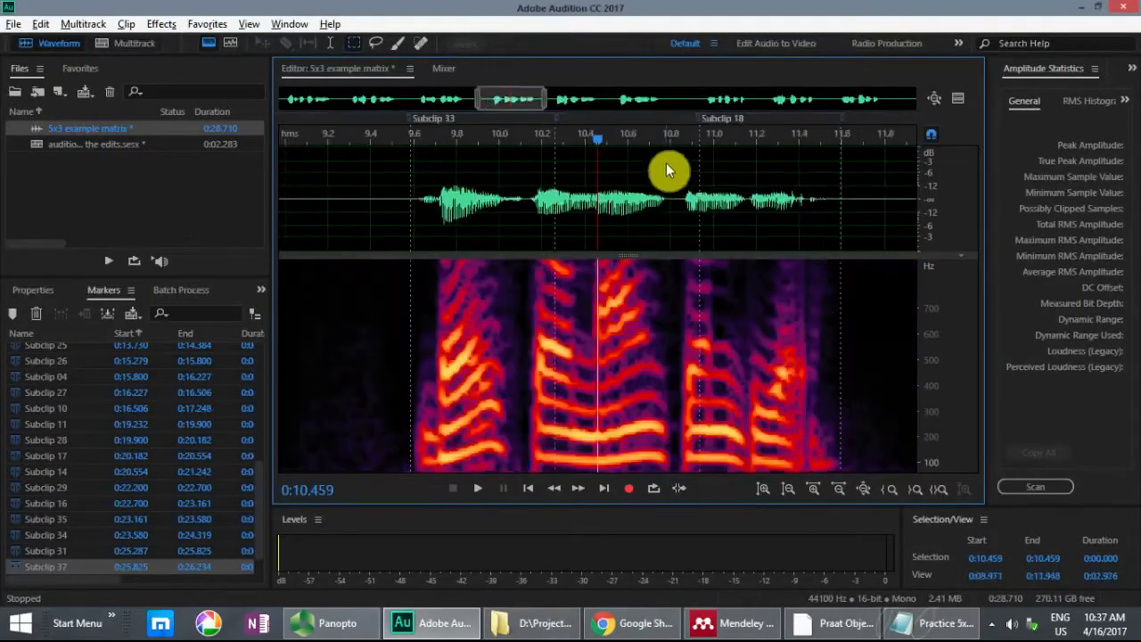
pyautogui.moveTo(628, 136); pyautogui.dragTo(570, 135)
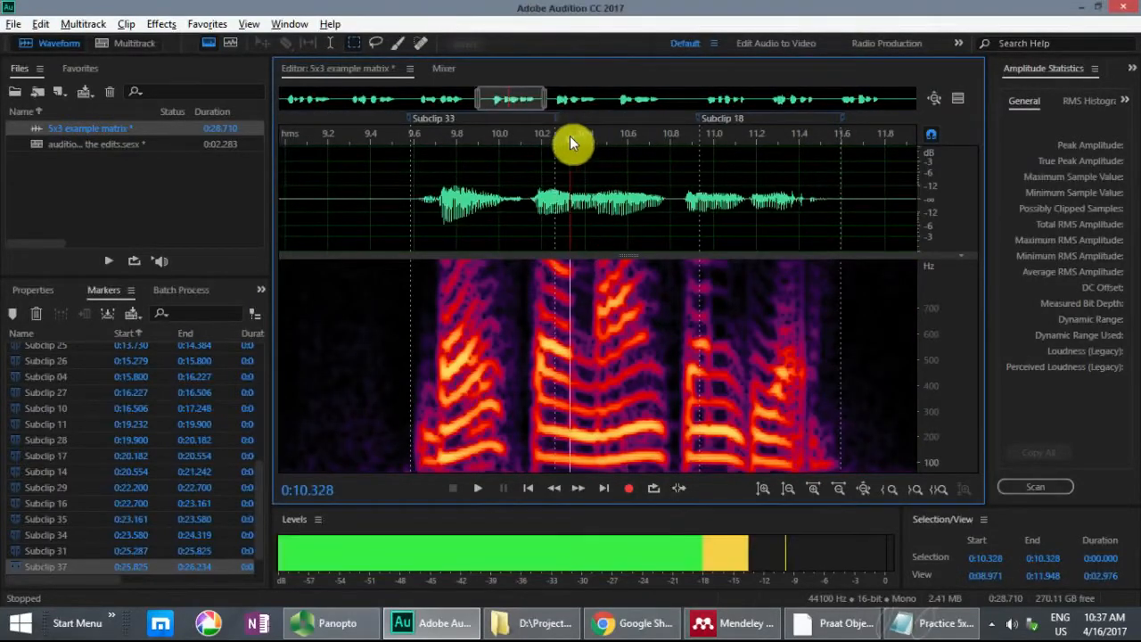
pyautogui.moveTo(628, 177); pyautogui.dragTo(555, 183)
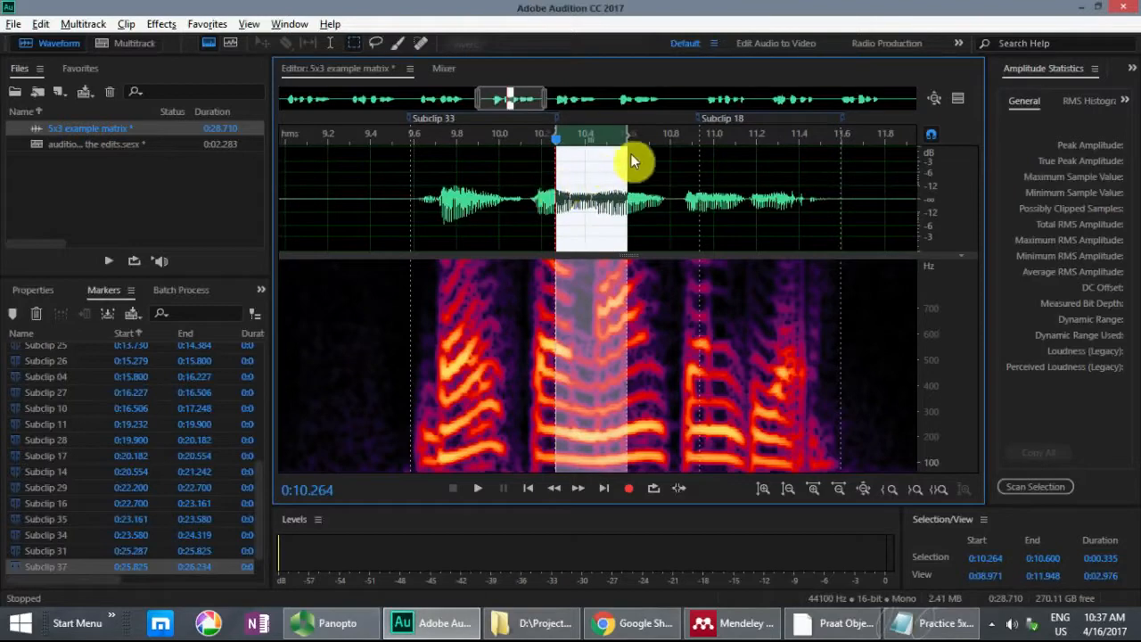
pyautogui.moveTo(629, 137); pyautogui.dragTo(698, 136)
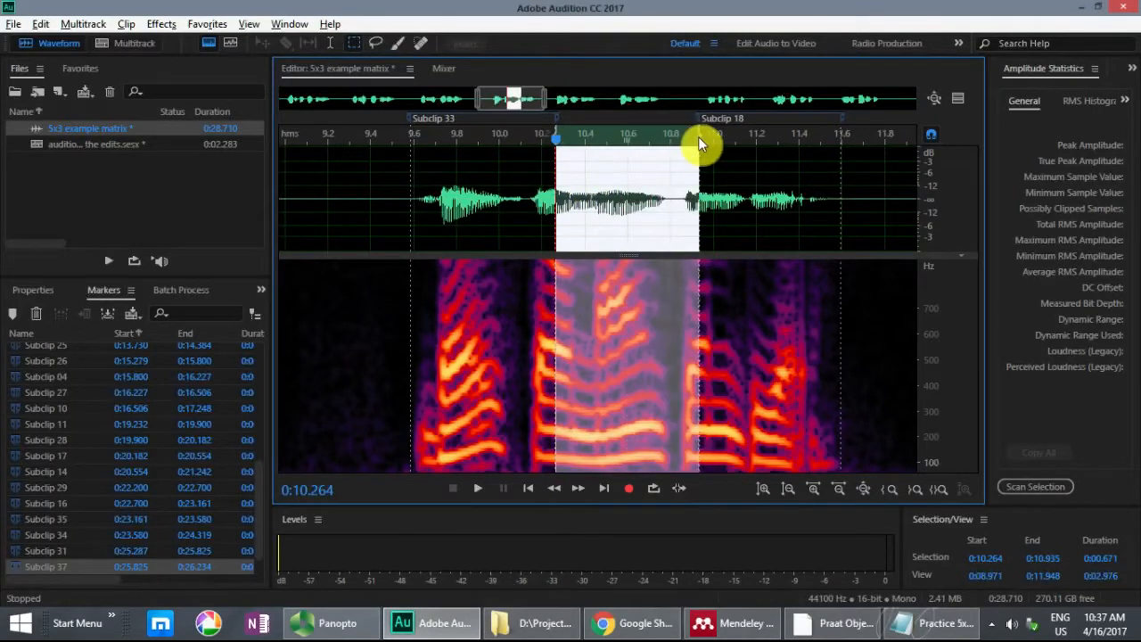
pyautogui.press('m')
# Step: Play sentence 4 from 9.512 s, then delete the subclip marker spanning 10.264 to 10.935 s
pyautogui.click(771, 170)
pyautogui.scroll(-1, 770, 171)
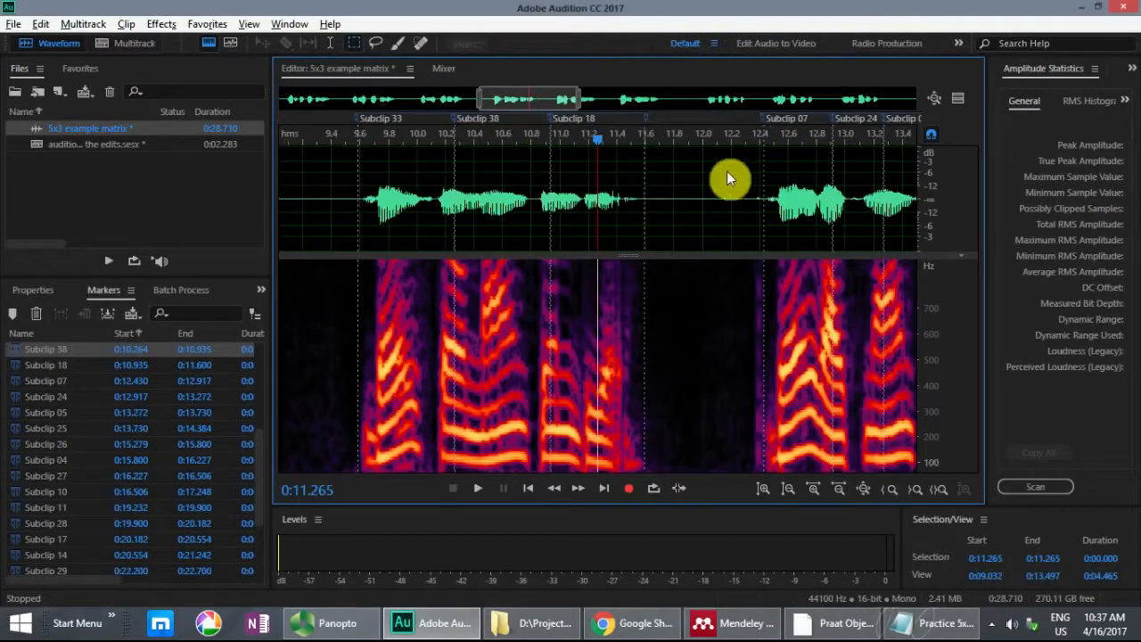
pyautogui.click(348, 170)
pyautogui.press('space')
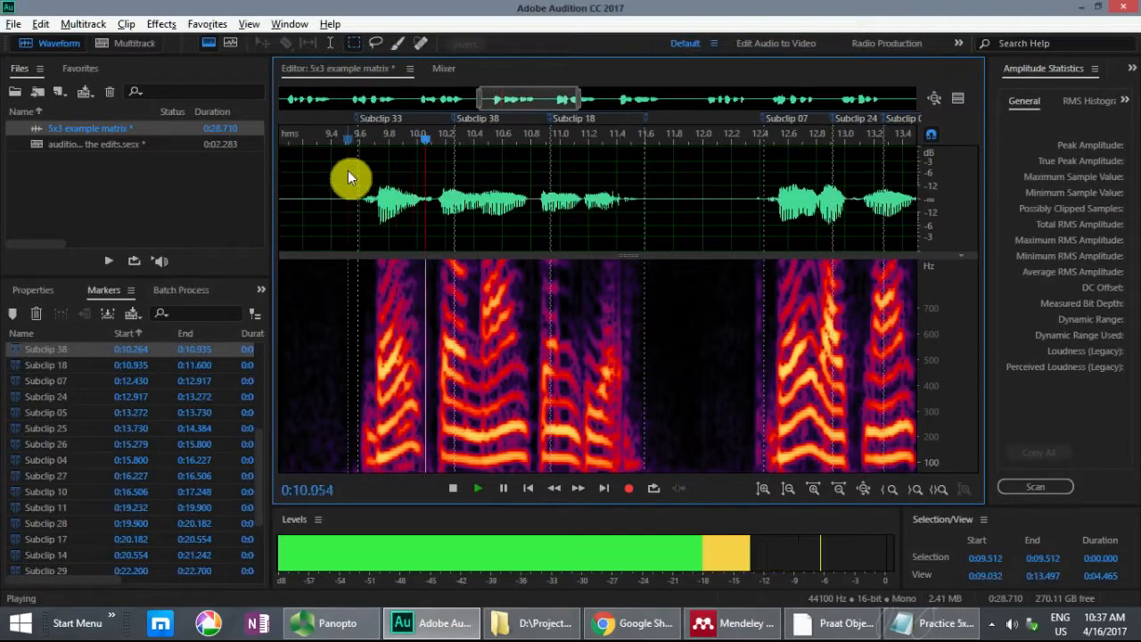
pyautogui.press('space')
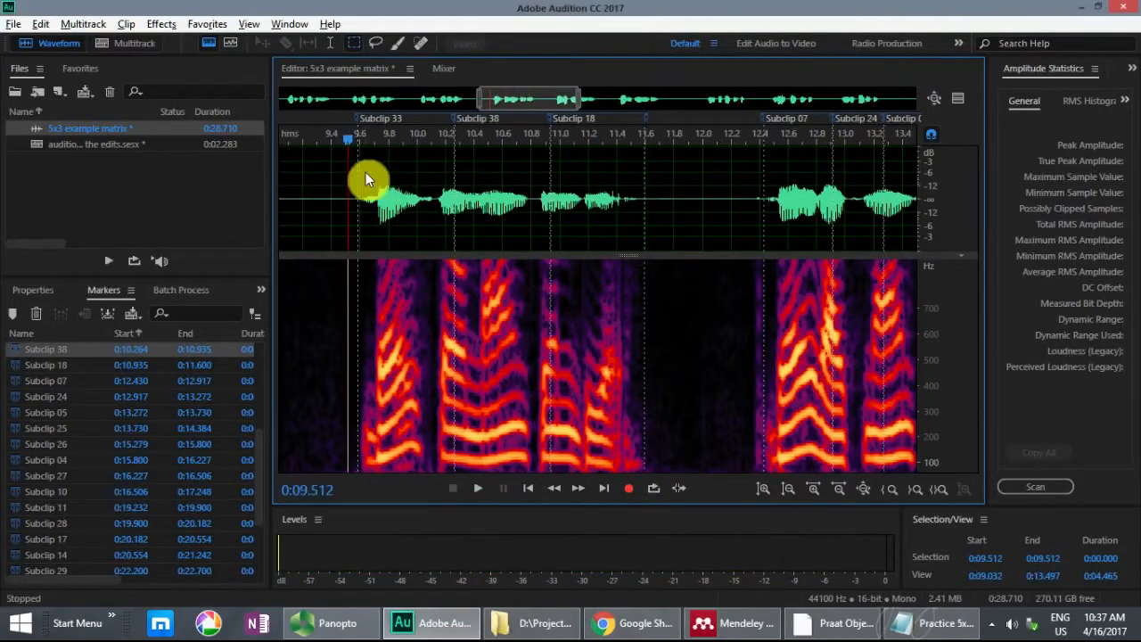
pyautogui.press('space')
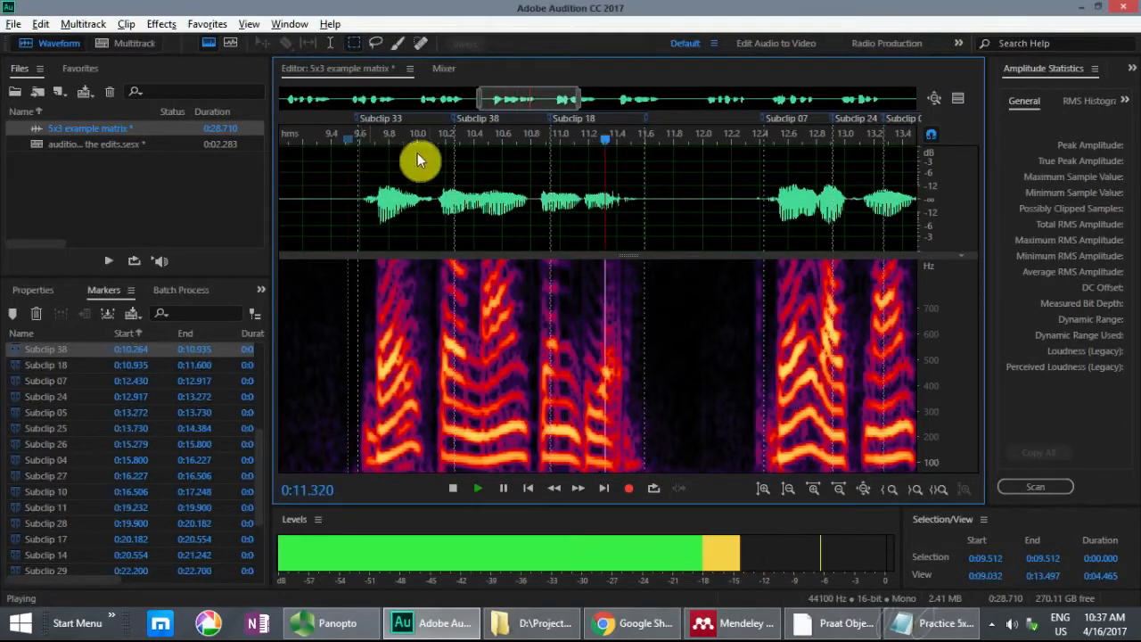
pyautogui.press('space')
pyautogui.click(502, 177)
pyautogui.press('=')
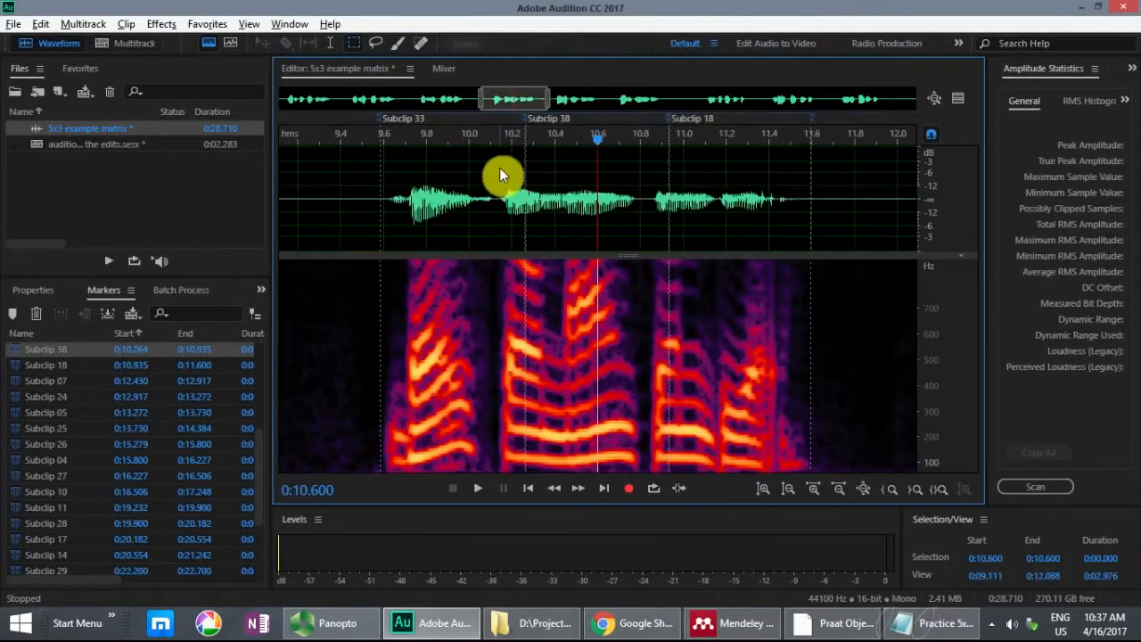
pyautogui.hotkey('ctrl', '0')
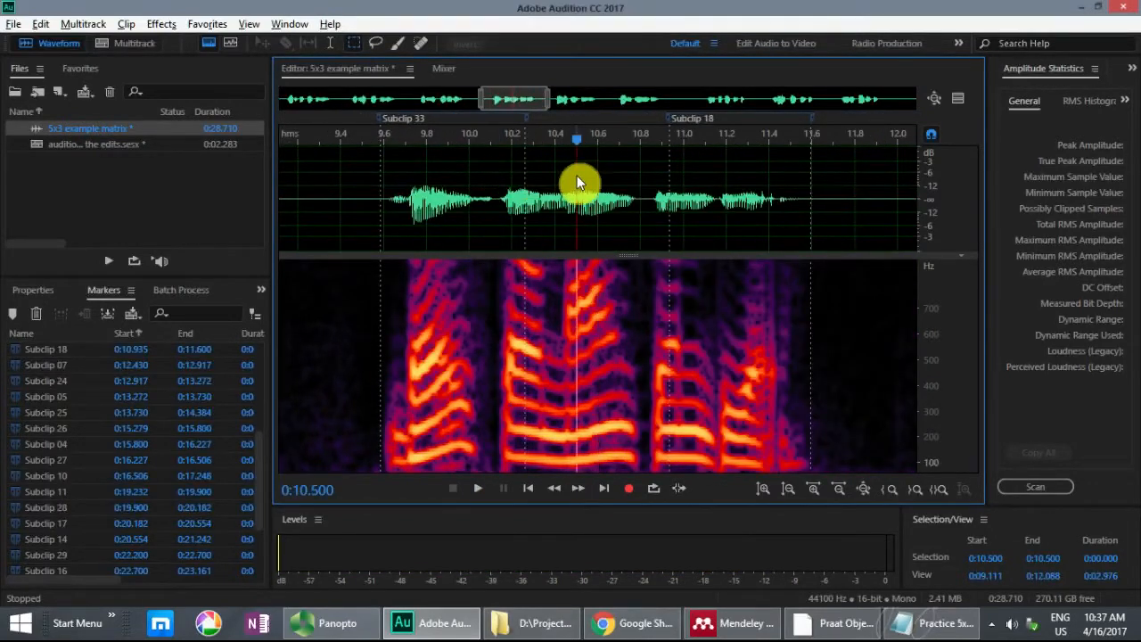
# Step: Play sentence 4 from 10.100 s, around the gap between Subclips 33 and 18
pyautogui.click(576, 182)
pyautogui.press('=')
pyautogui.press('=')
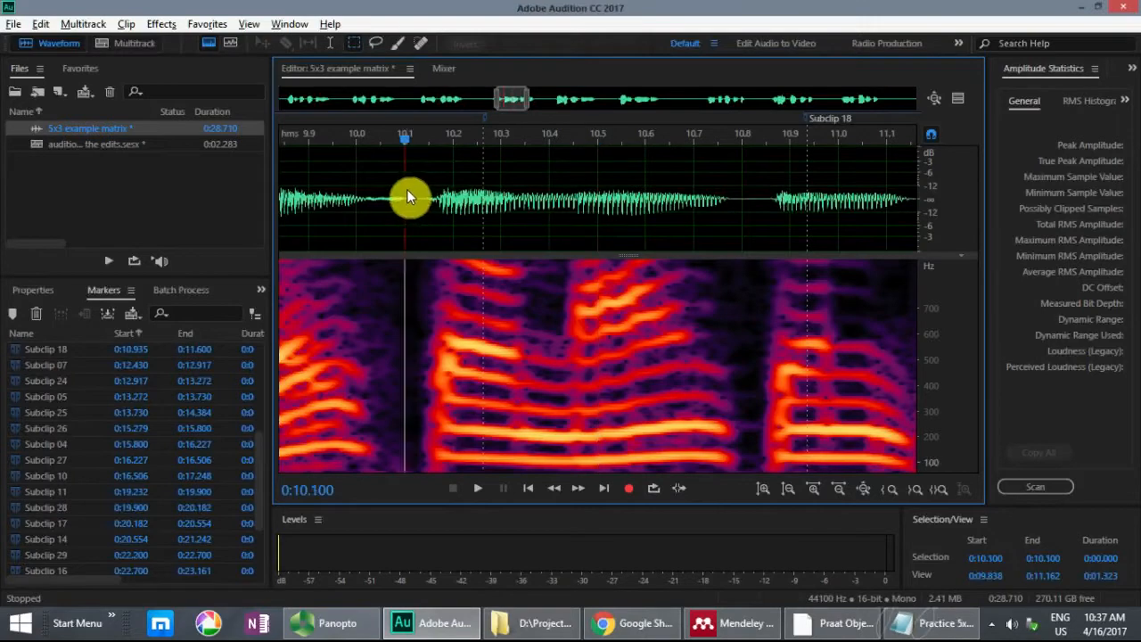
pyautogui.click(407, 189)
pyautogui.press('space')
pyautogui.press('space')
# Step: Play sentence 4's range from 10.264 to 10.549 s, then shorten the selection to end at 10.400 s
pyautogui.moveTo(559, 178); pyautogui.dragTo(483, 187)
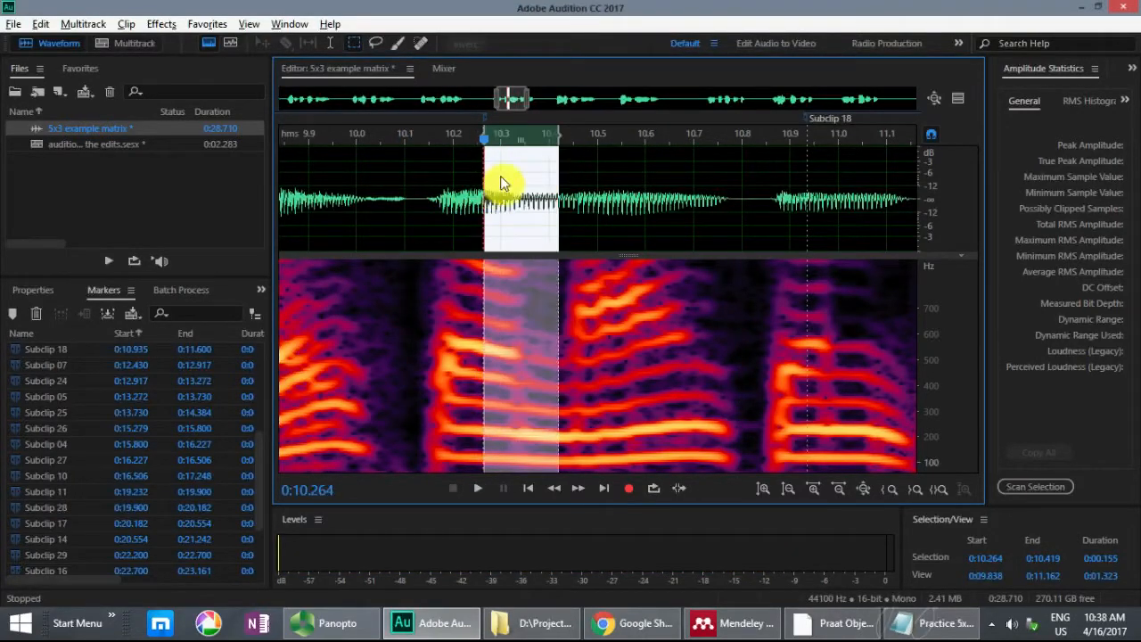
pyautogui.moveTo(554, 142); pyautogui.dragTo(621, 143)
pyautogui.press('space')
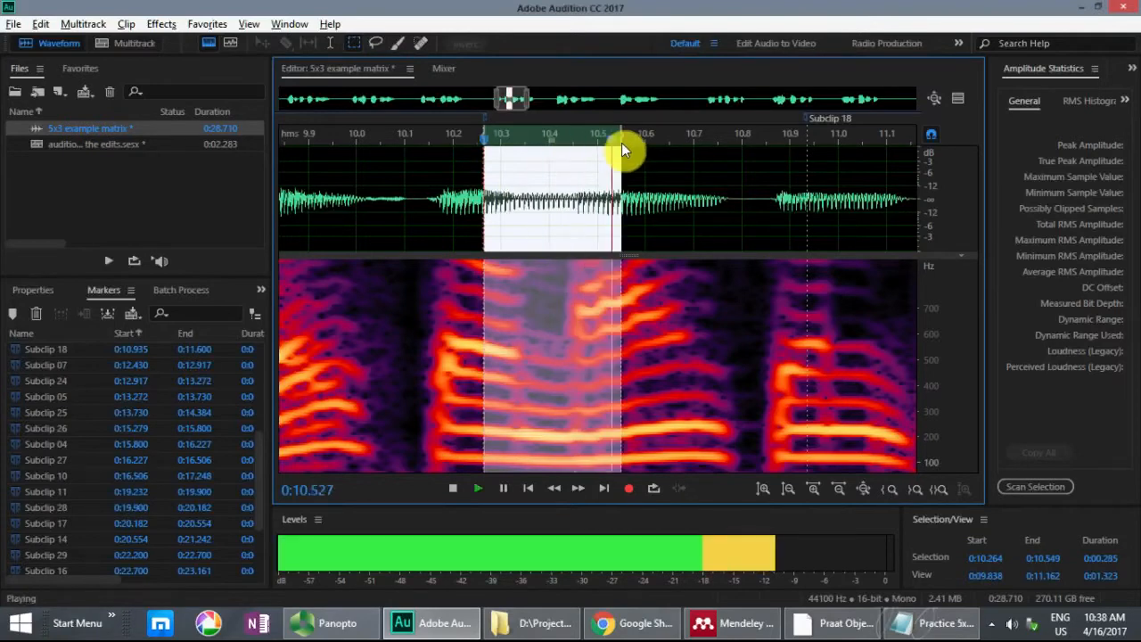
pyautogui.press('space')
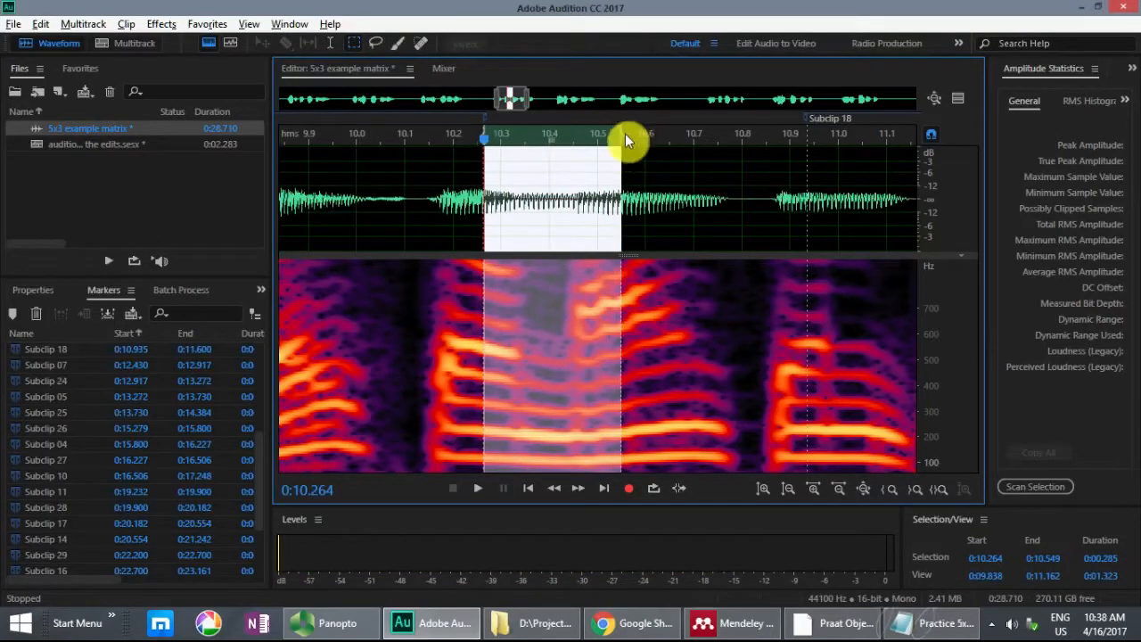
pyautogui.moveTo(621, 138); pyautogui.dragTo(525, 149)
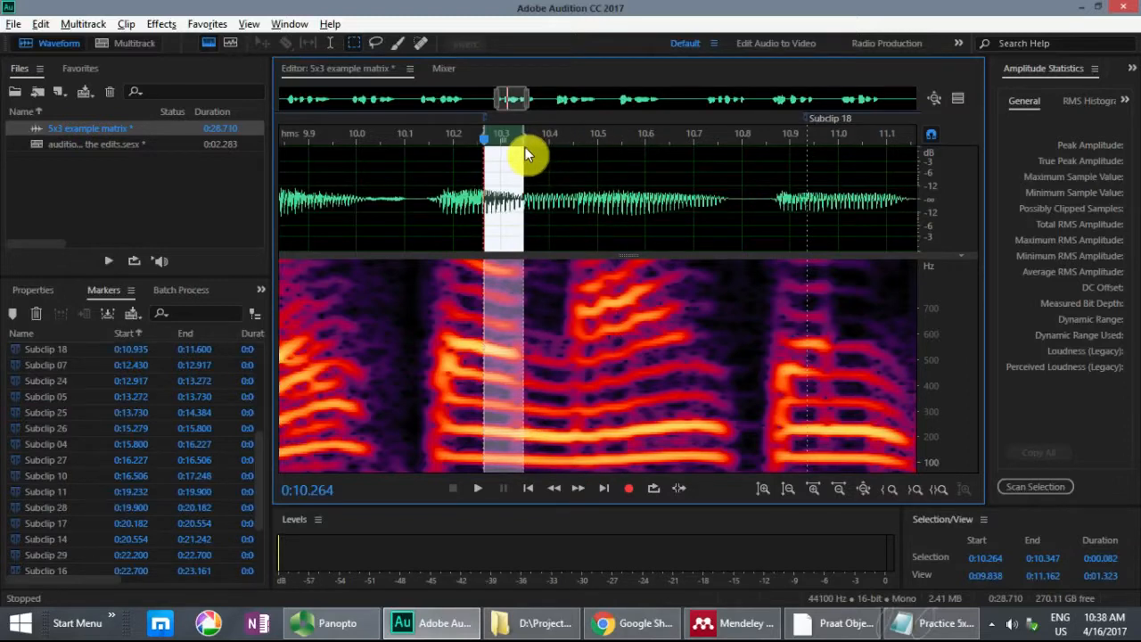
pyautogui.moveTo(525, 147); pyautogui.dragTo(549, 147)
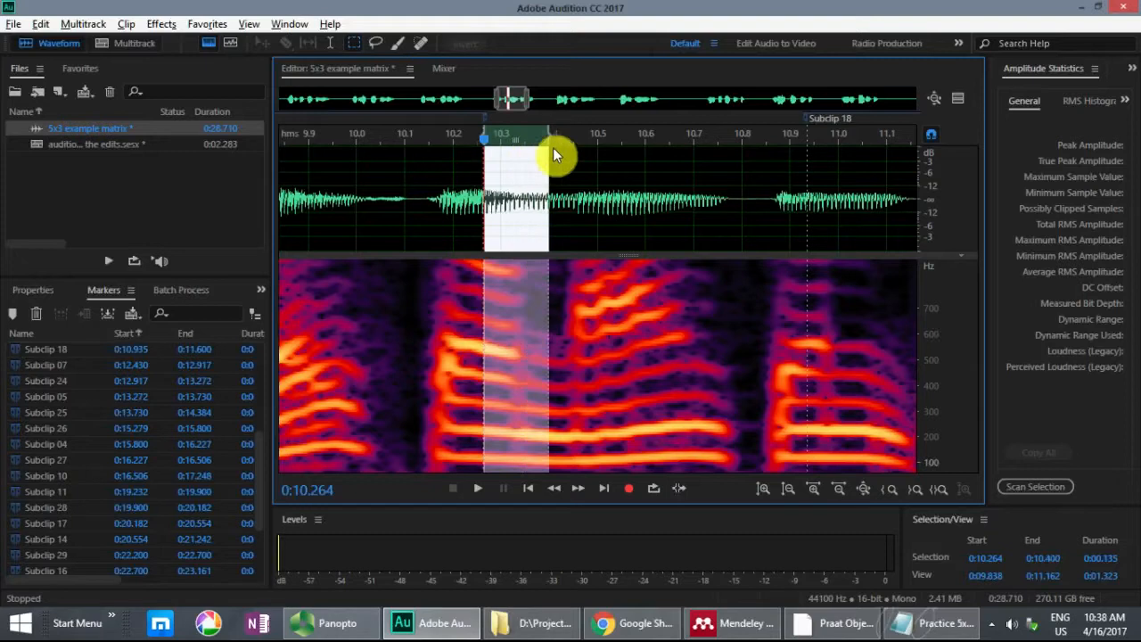
# Step: Compare the word transitions after 9 in sentences 4 and 5 of the Notepad list, then return to Audition
pyautogui.click(930, 626)
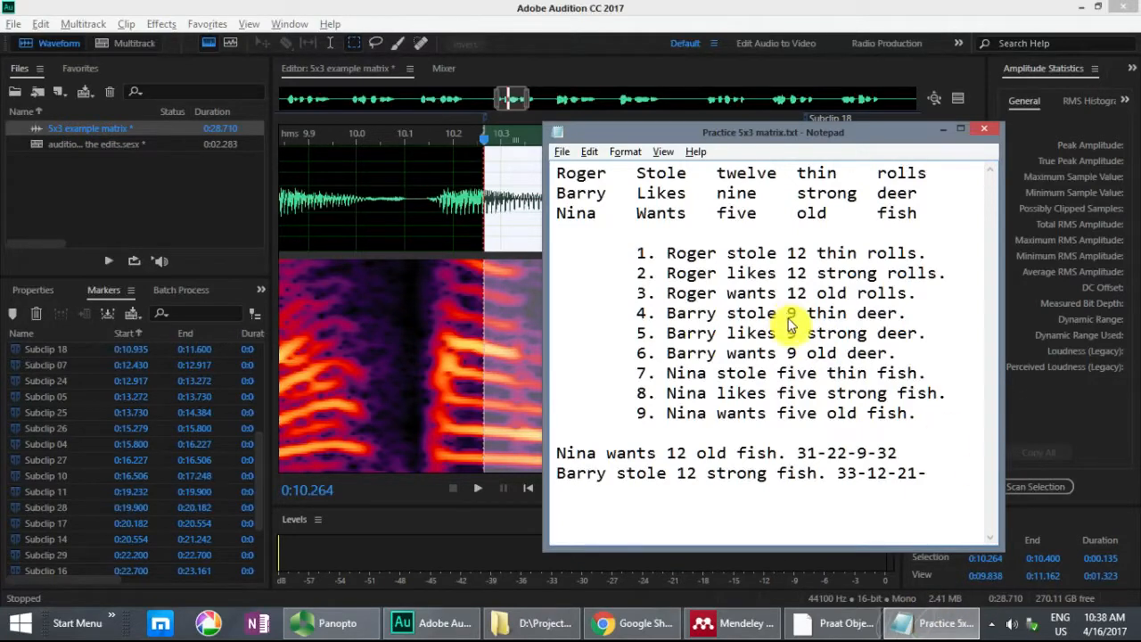
pyautogui.moveTo(788, 333); pyautogui.dragTo(834, 339)
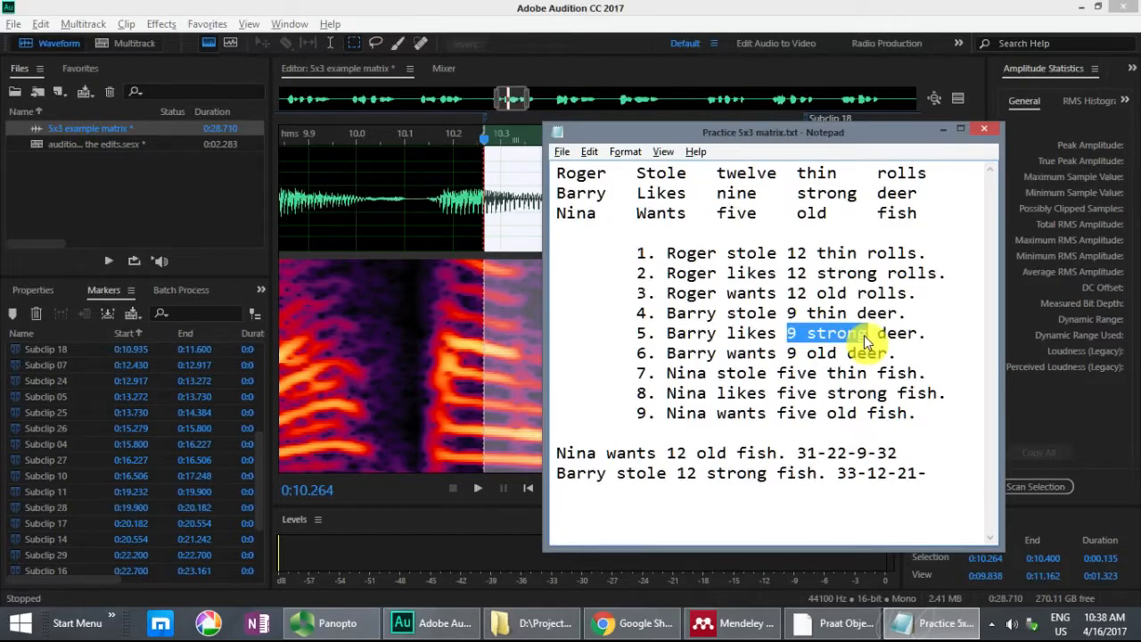
pyautogui.click(808, 332)
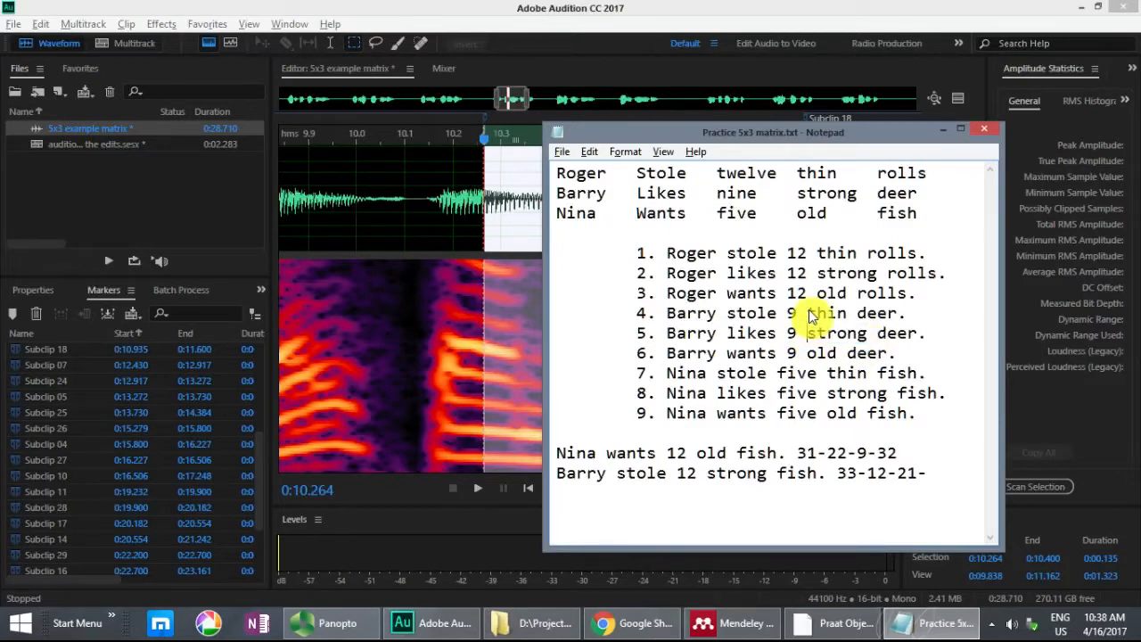
pyautogui.moveTo(809, 321); pyautogui.dragTo(809, 330)
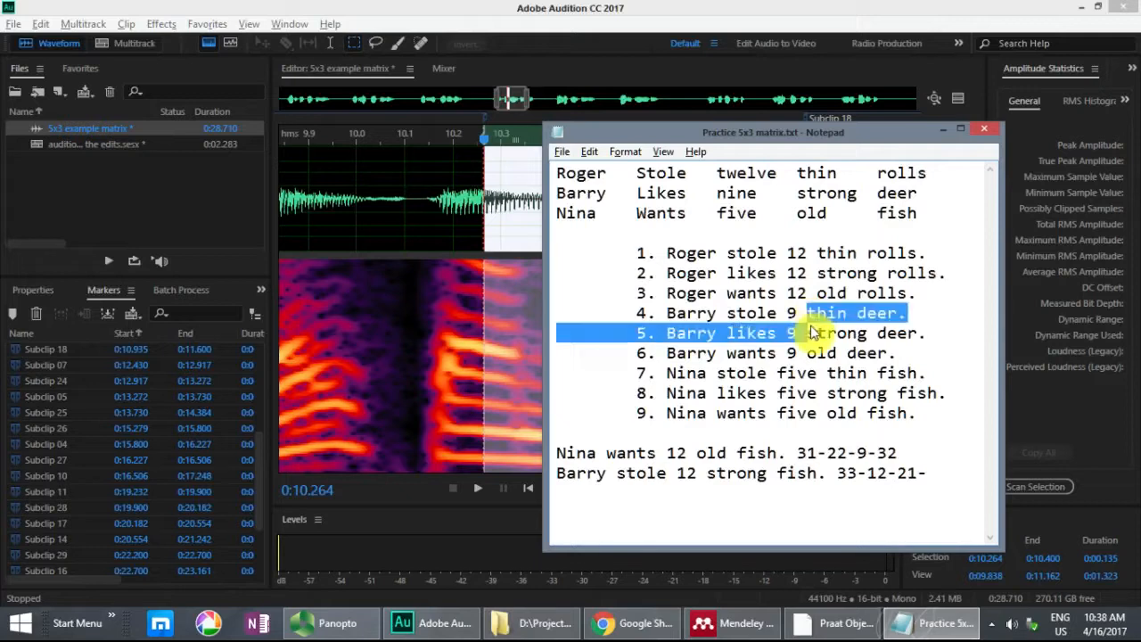
pyautogui.click(810, 312)
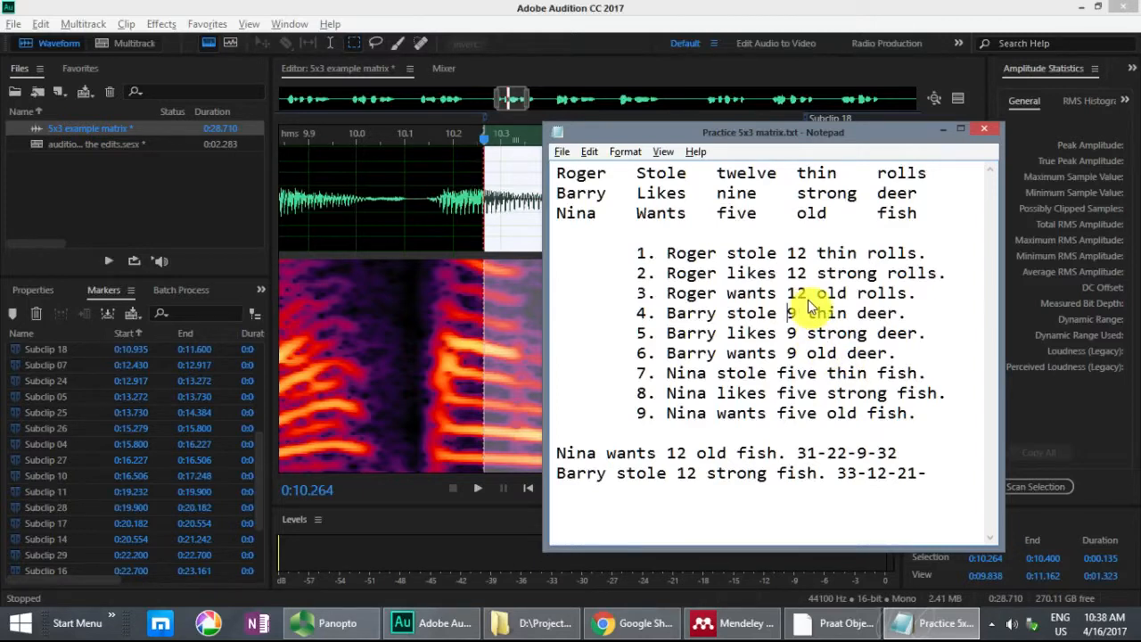
pyautogui.click(687, 18)
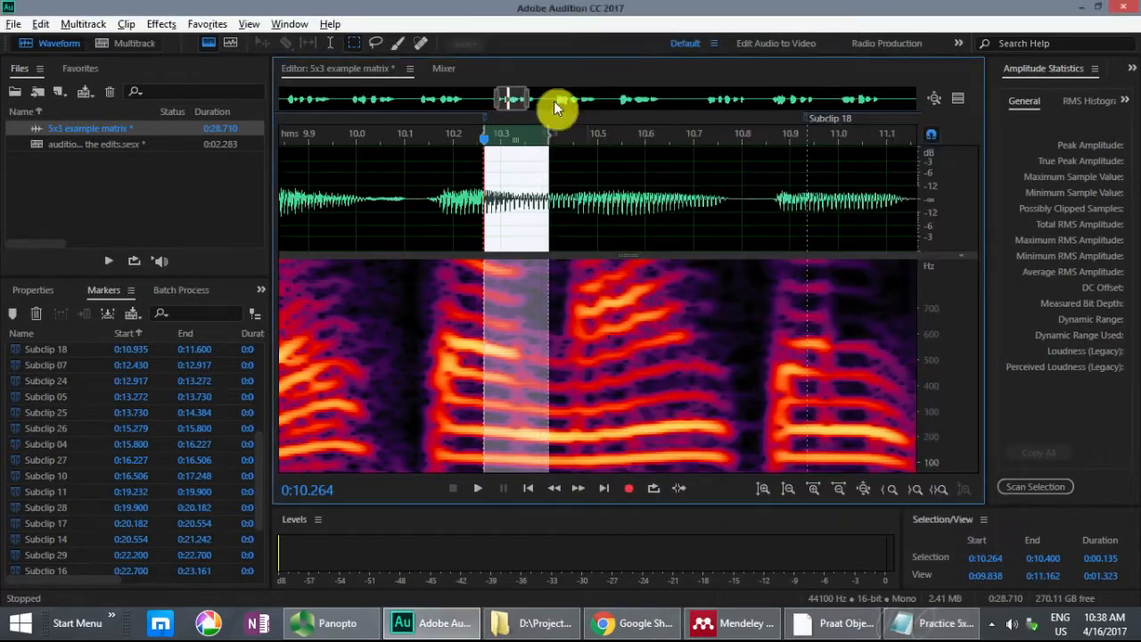
# Step: Play sentence 5 from the beginning of Subclip 05 at 13.272 s
pyautogui.moveTo(520, 101); pyautogui.dragTo(575, 101)
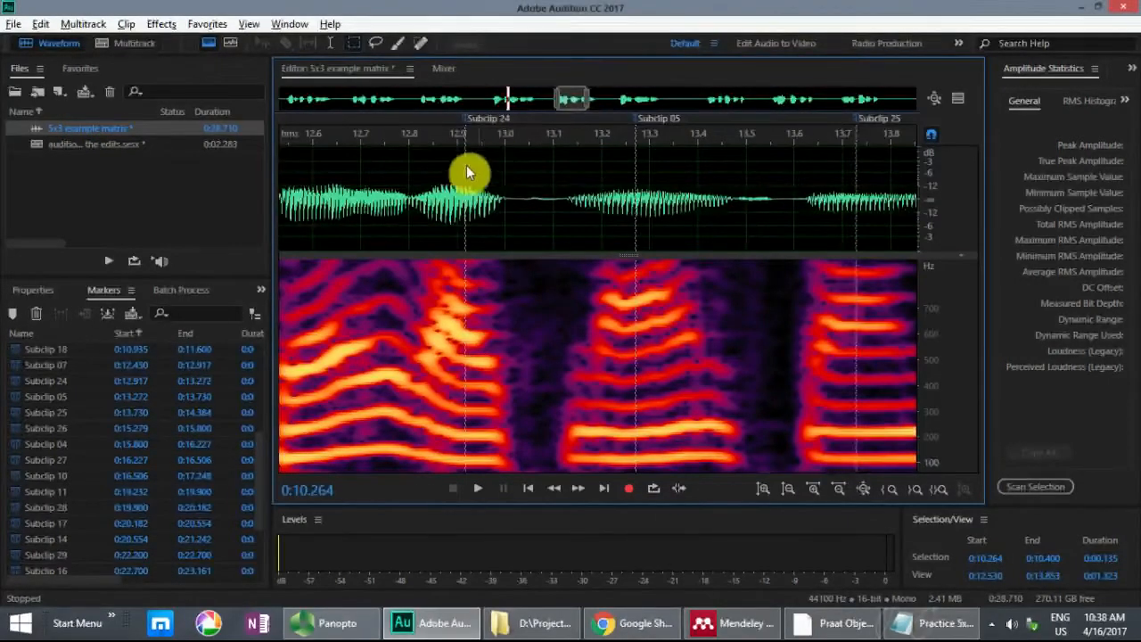
pyautogui.click(634, 176)
pyautogui.press('space')
pyautogui.press('space')
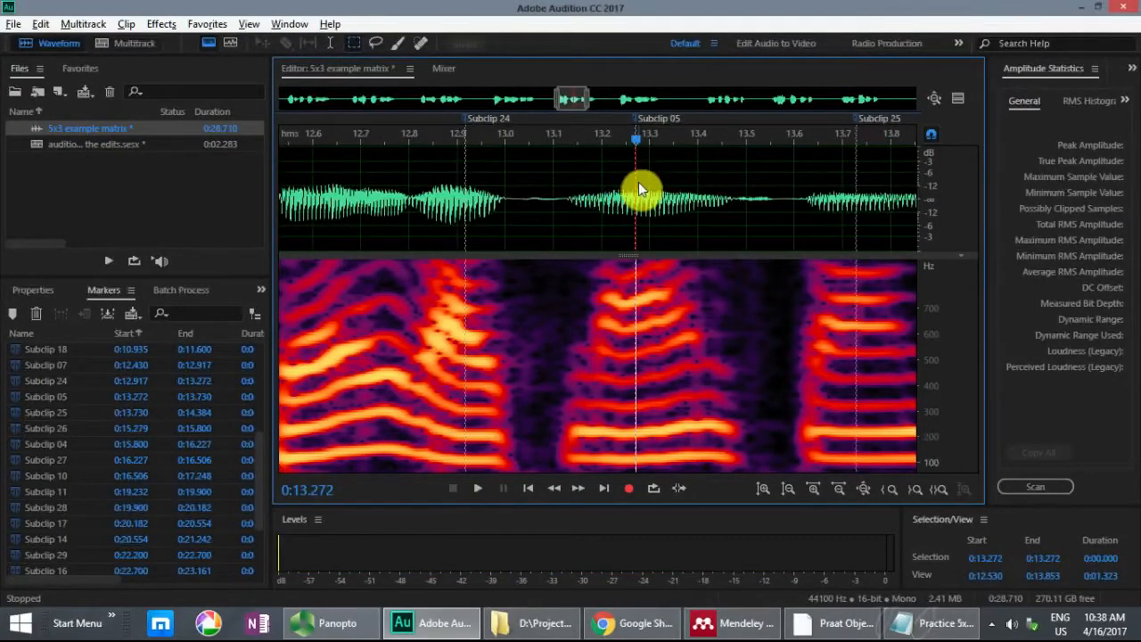
pyautogui.press('space')
pyautogui.press('space')
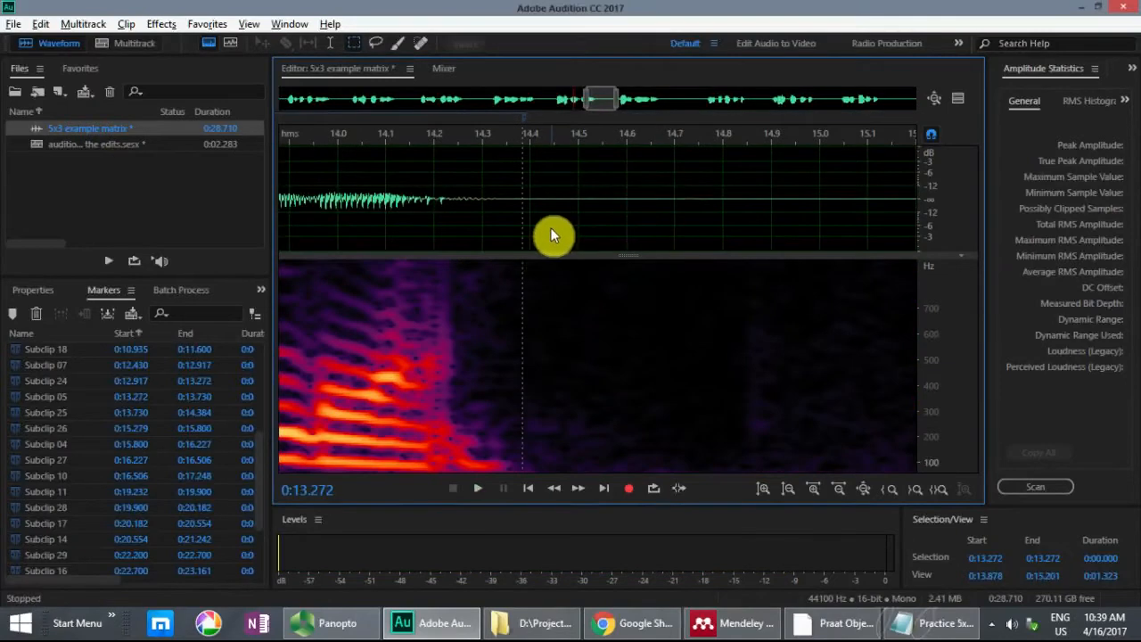
pyautogui.press('space')
pyautogui.press('space')
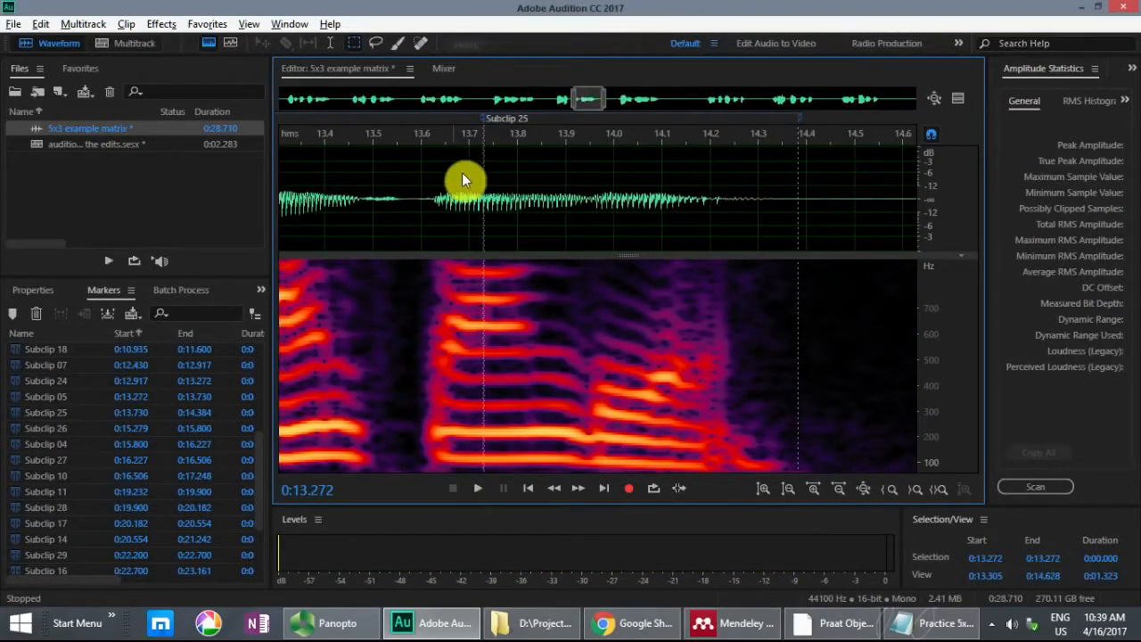
# Step: Play sentence 5 from 13.000 s and examine the spectrogram closely around the Subclip 05 boundary
pyautogui.moveTo(588, 99); pyautogui.dragTo(574, 102)
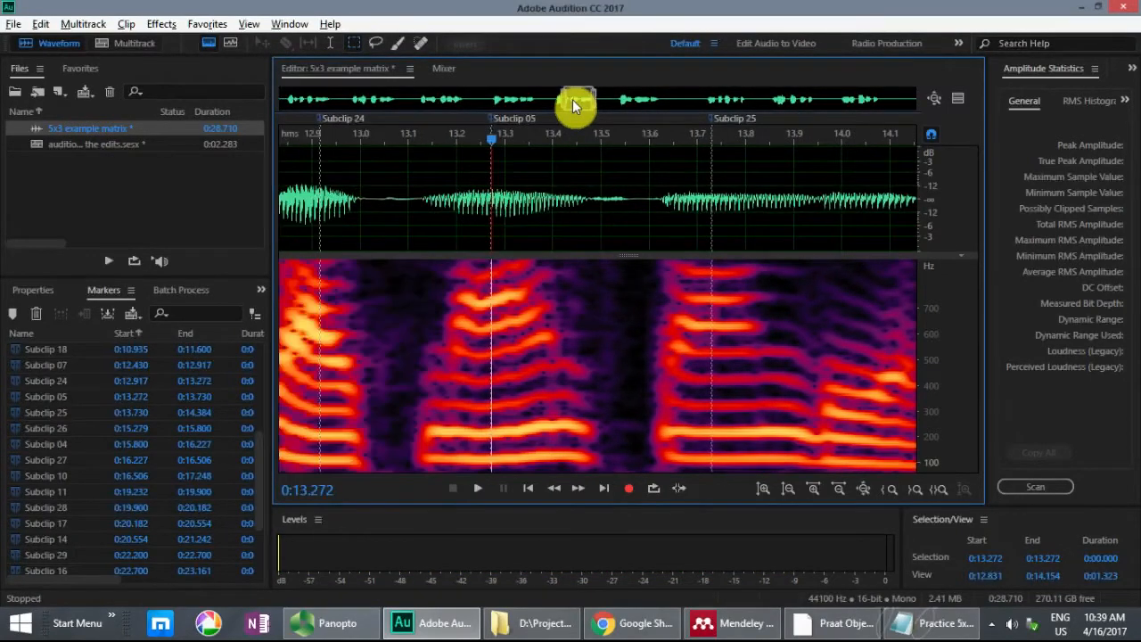
pyautogui.click(445, 189)
pyautogui.click(361, 189)
pyautogui.press('space')
pyautogui.press('space')
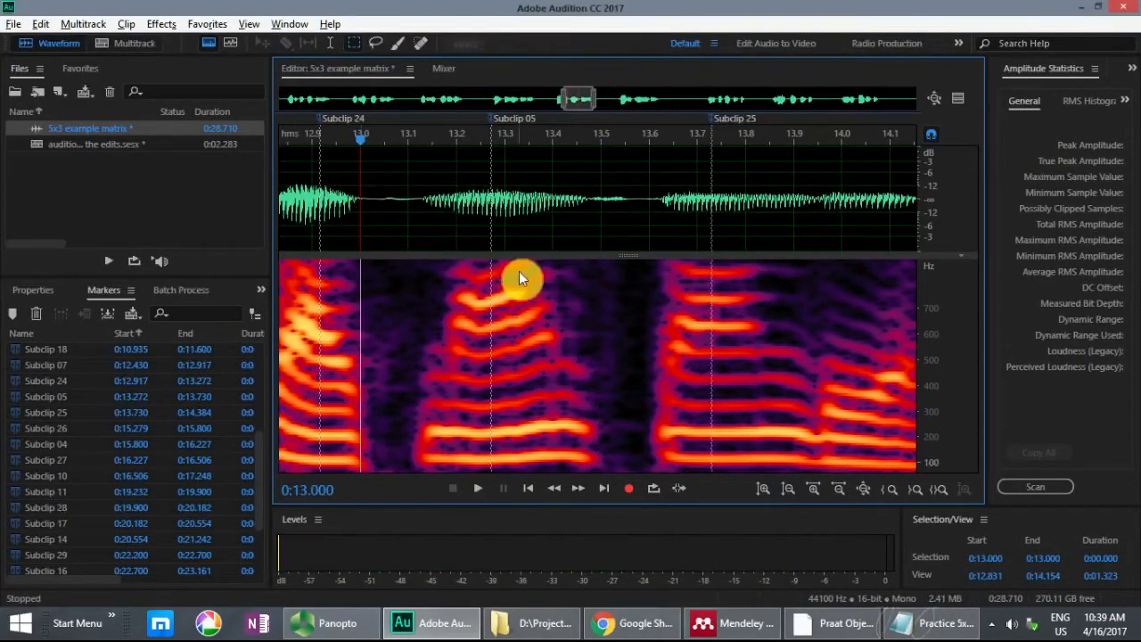
pyautogui.click(491, 186)
pyautogui.press('=')
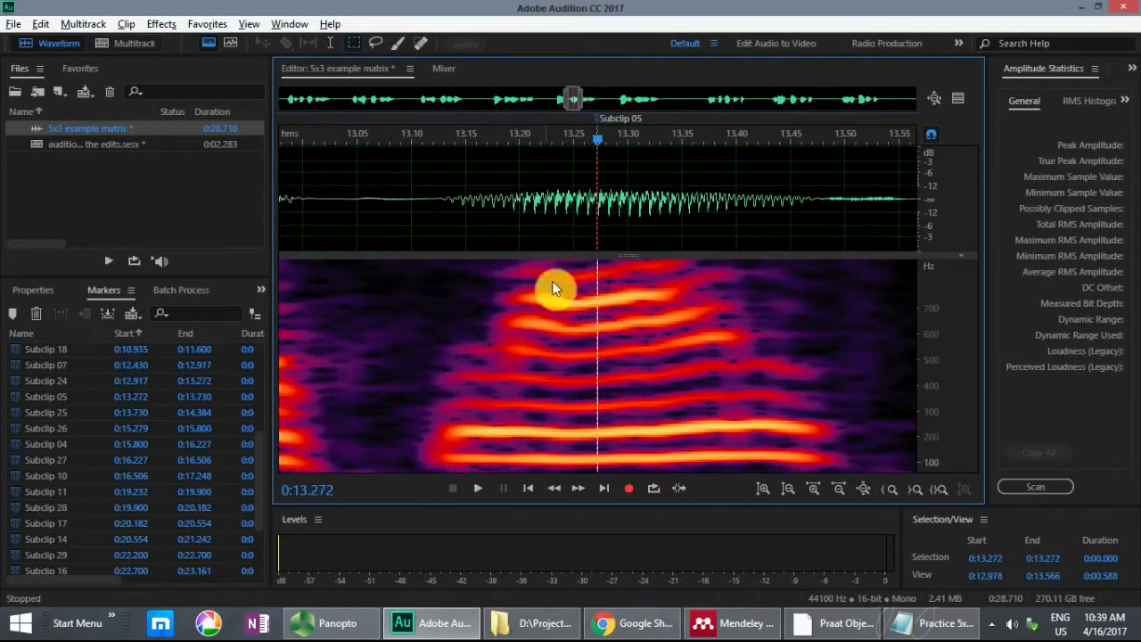
pyautogui.press('-')
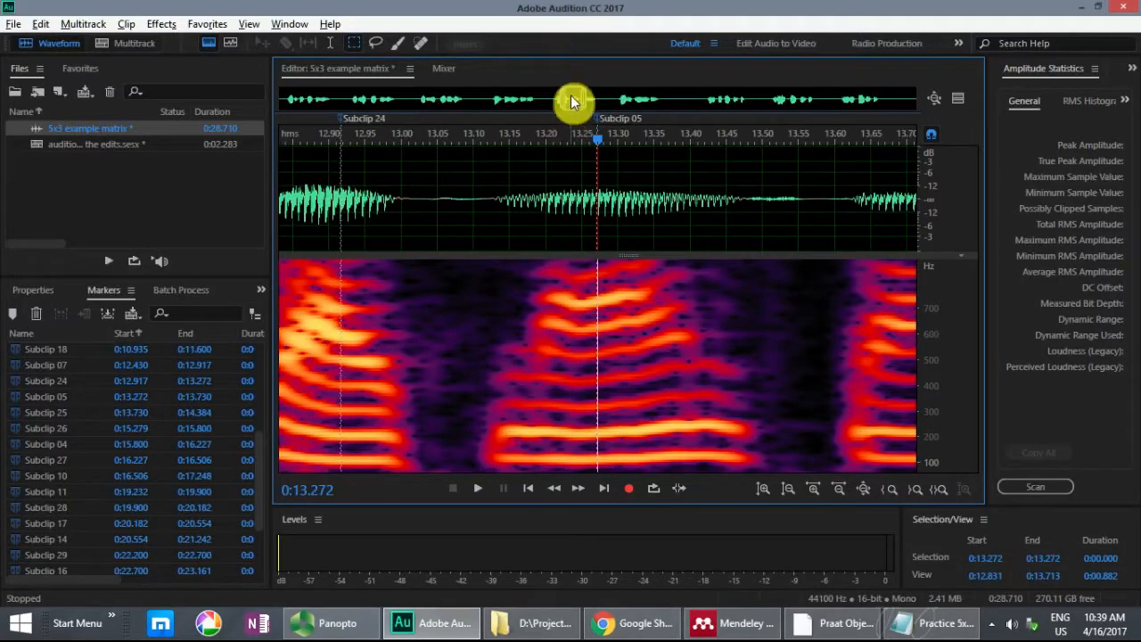
# Step: Play sentence 4 repeatedly from 10.171 s, just before the end of Subclip 33
pyautogui.moveTo(573, 106); pyautogui.dragTo(512, 109)
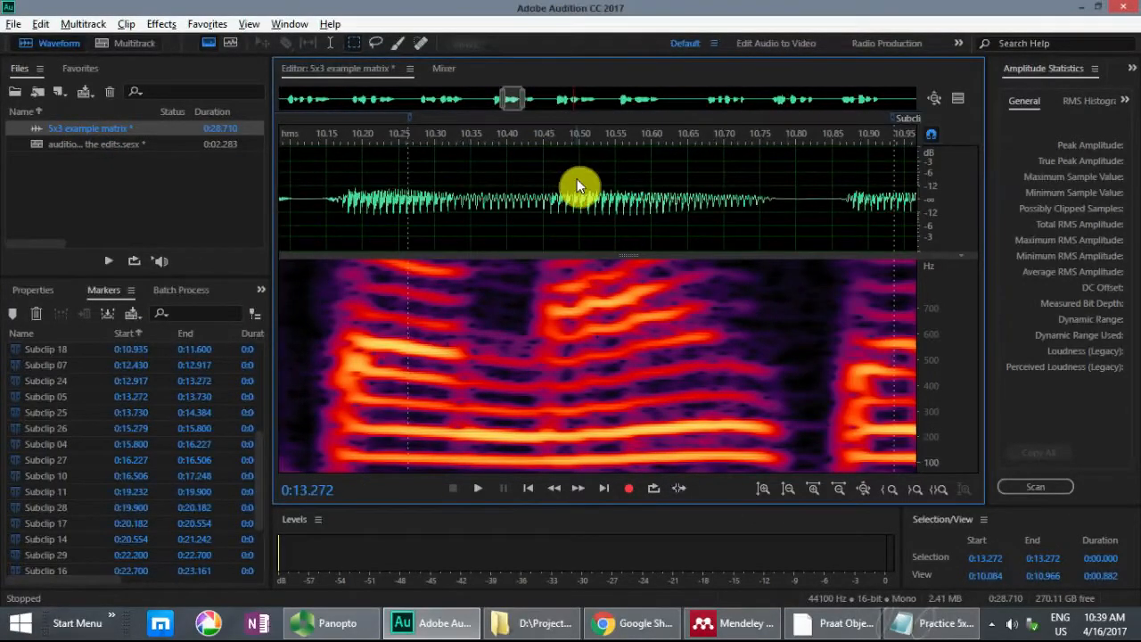
pyautogui.click(340, 183)
pyautogui.press('space')
pyautogui.press('space')
pyautogui.press('space')
pyautogui.press('space')
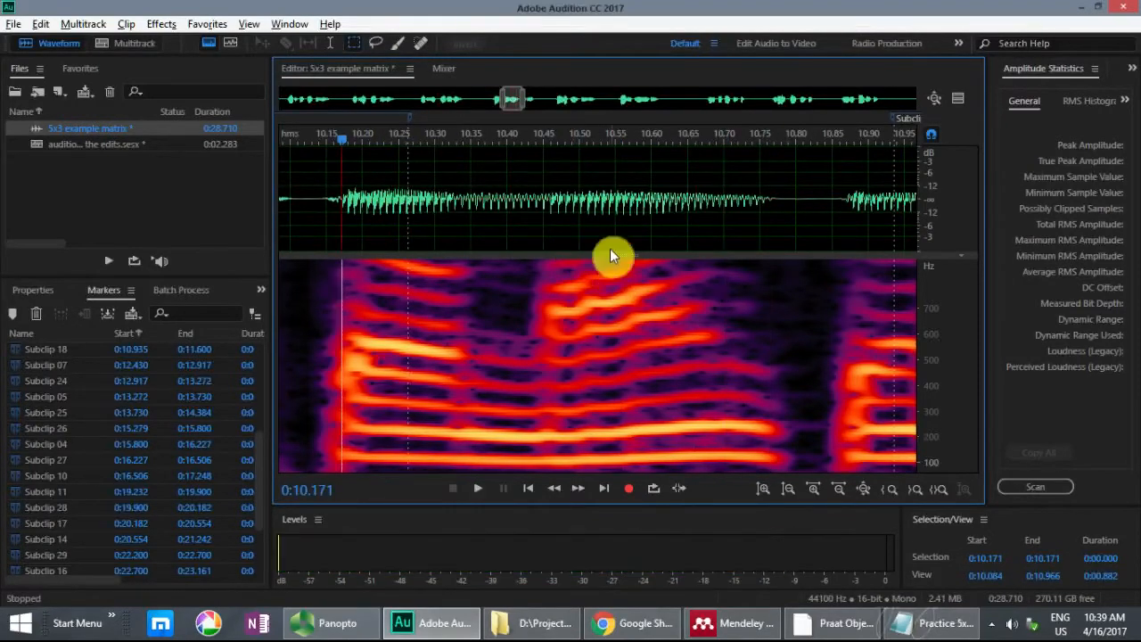
# Step: Mark sentence 4's ranges from 10.534 to 10.935 s and from 10.264 to 10.534 s as subclips
pyautogui.click(600, 189)
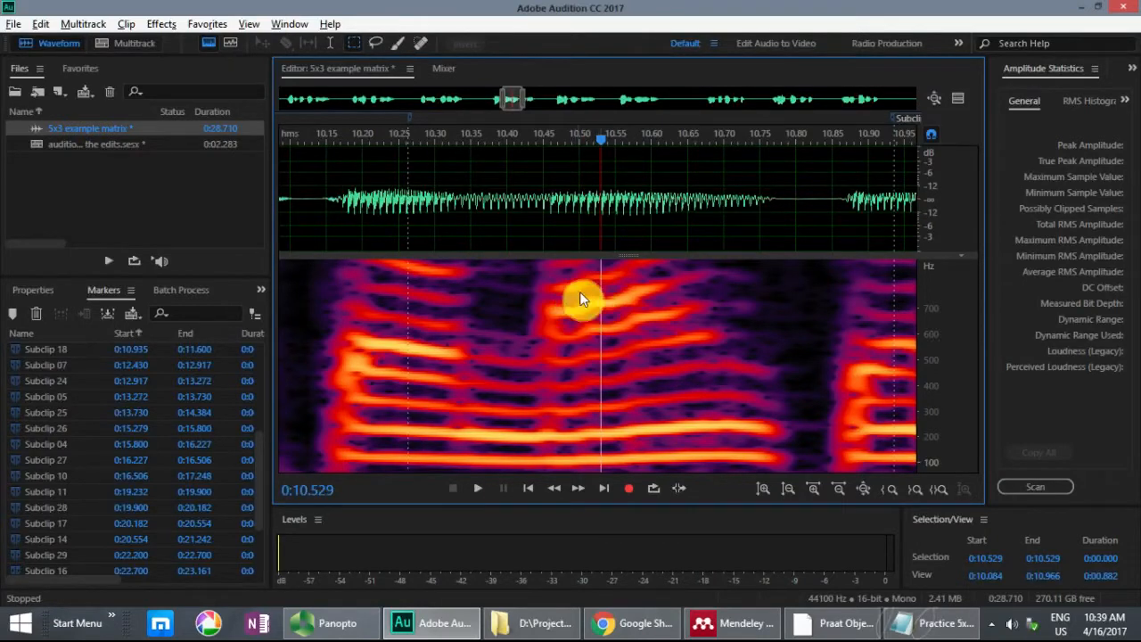
pyautogui.click(605, 173)
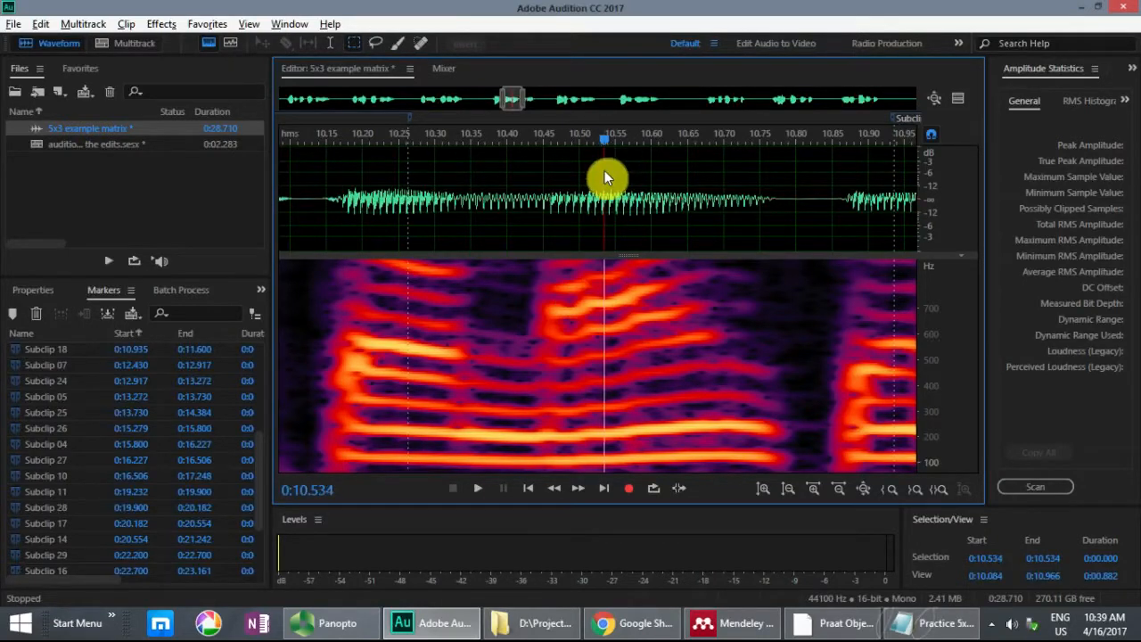
pyautogui.moveTo(605, 171); pyautogui.dragTo(891, 167)
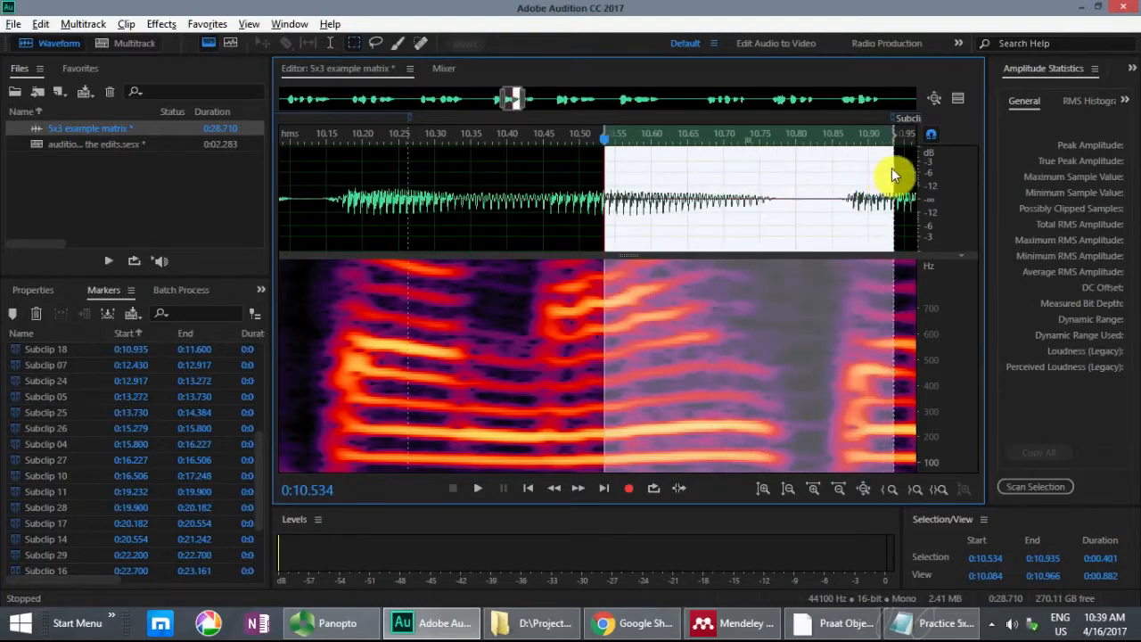
pyautogui.press('m')
pyautogui.moveTo(506, 179); pyautogui.dragTo(408, 183)
pyautogui.moveTo(507, 131); pyautogui.dragTo(605, 132)
pyautogui.press('space')
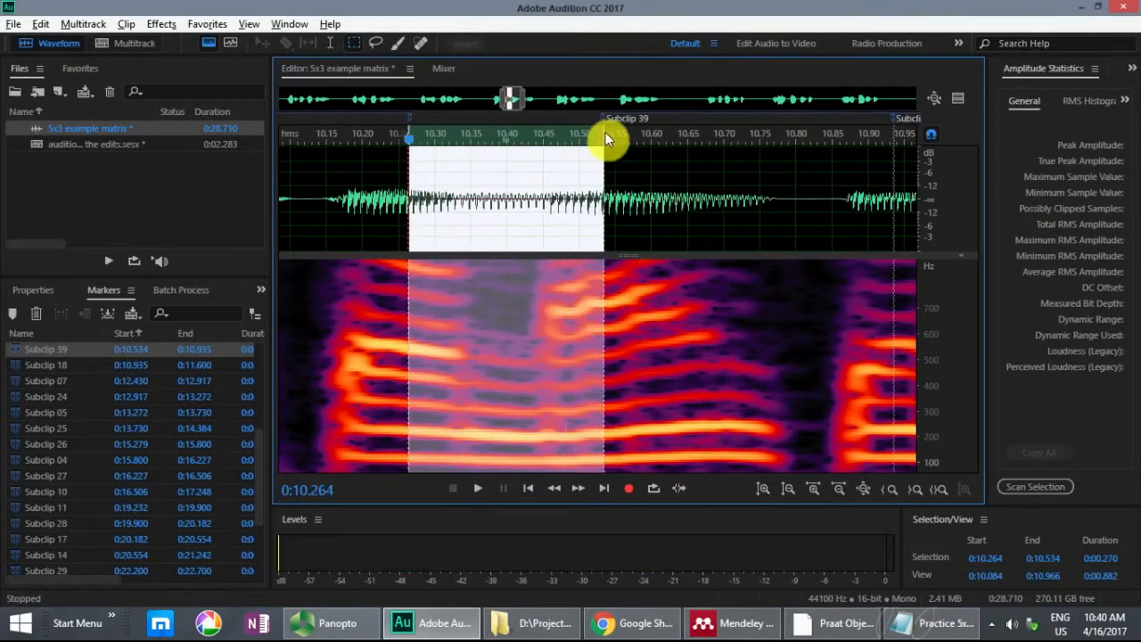
pyautogui.press('m')
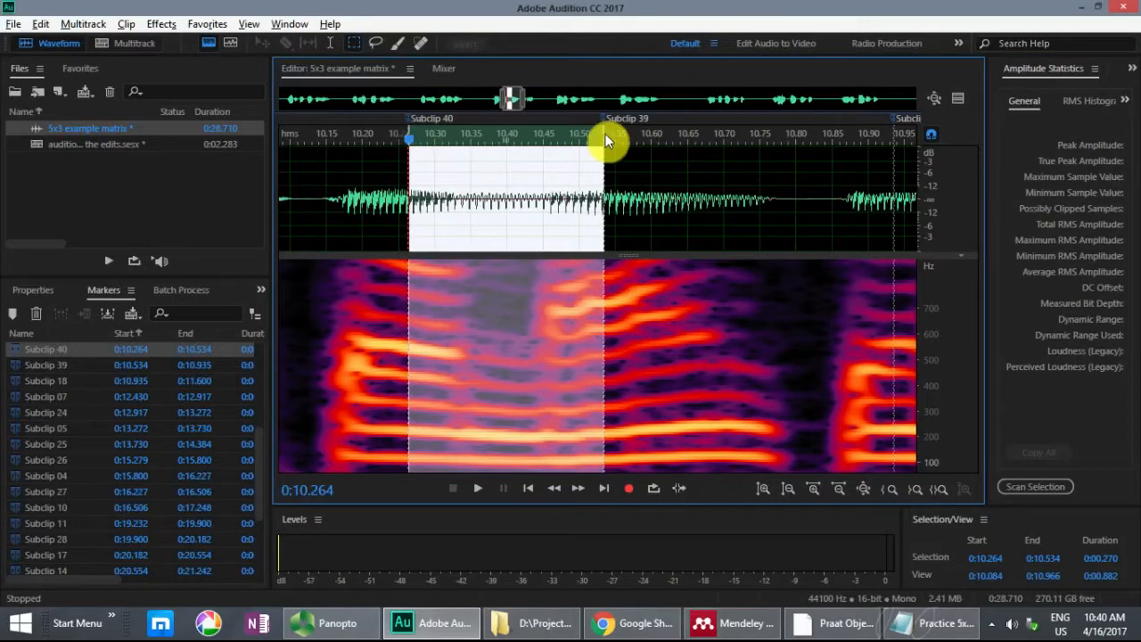
pyautogui.scroll(-5, 604, 135)
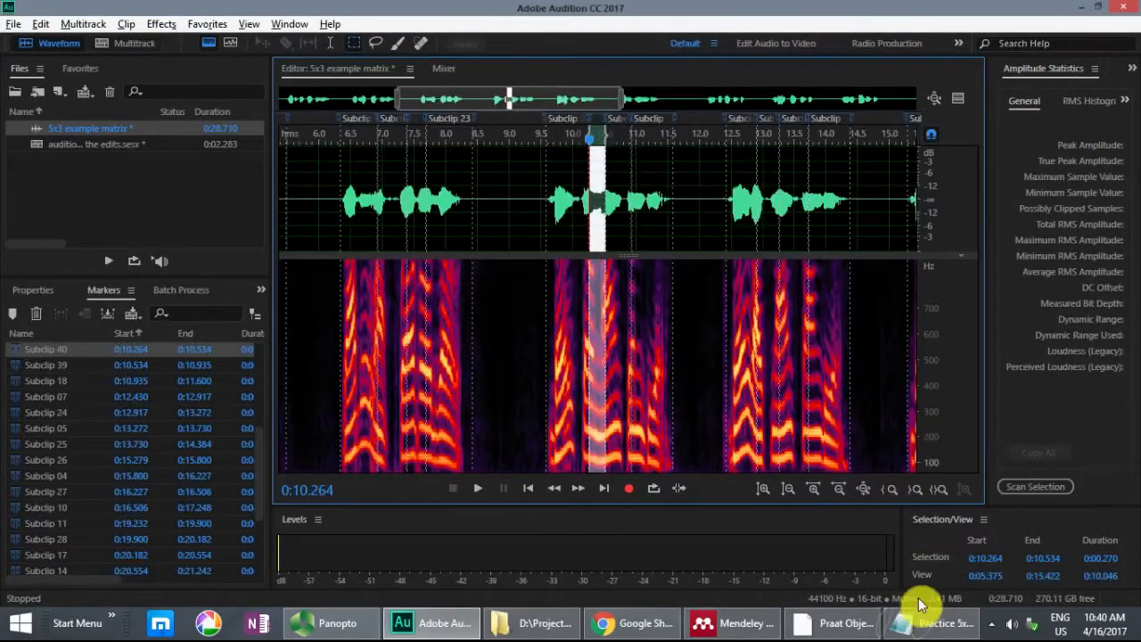
# Step: Look up the first listed sequence in Notepad, insert Subclips 31, 22, 09 and 32 into the "auditioning the edits" multitrack session and play them
pyautogui.click(927, 628)
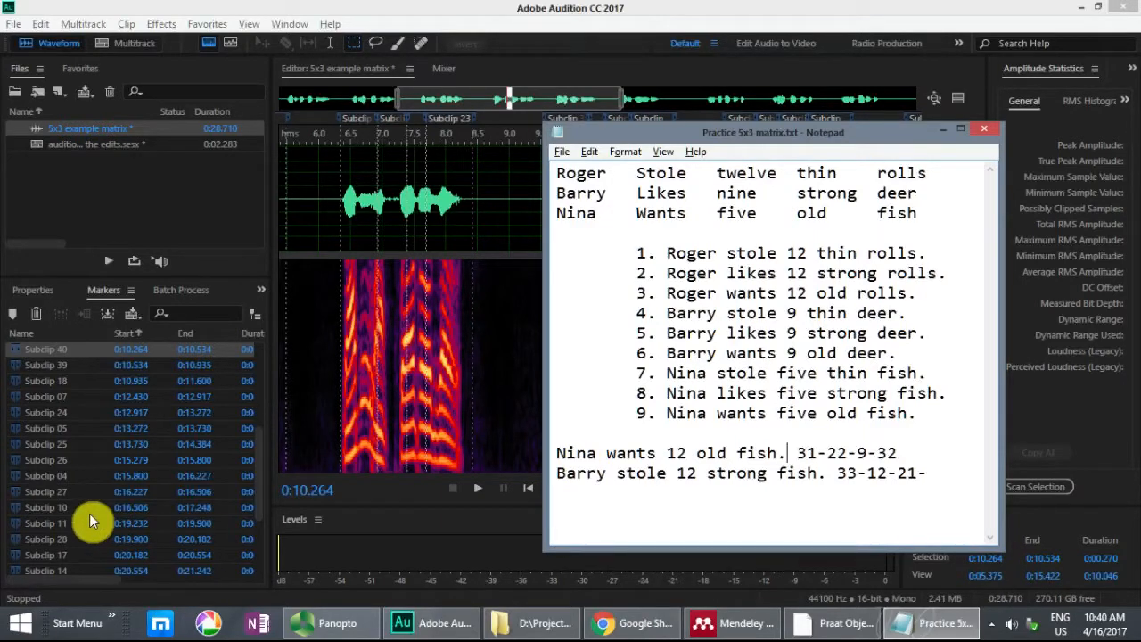
pyautogui.click(257, 433)
pyautogui.moveTo(257, 434); pyautogui.dragTo(260, 508)
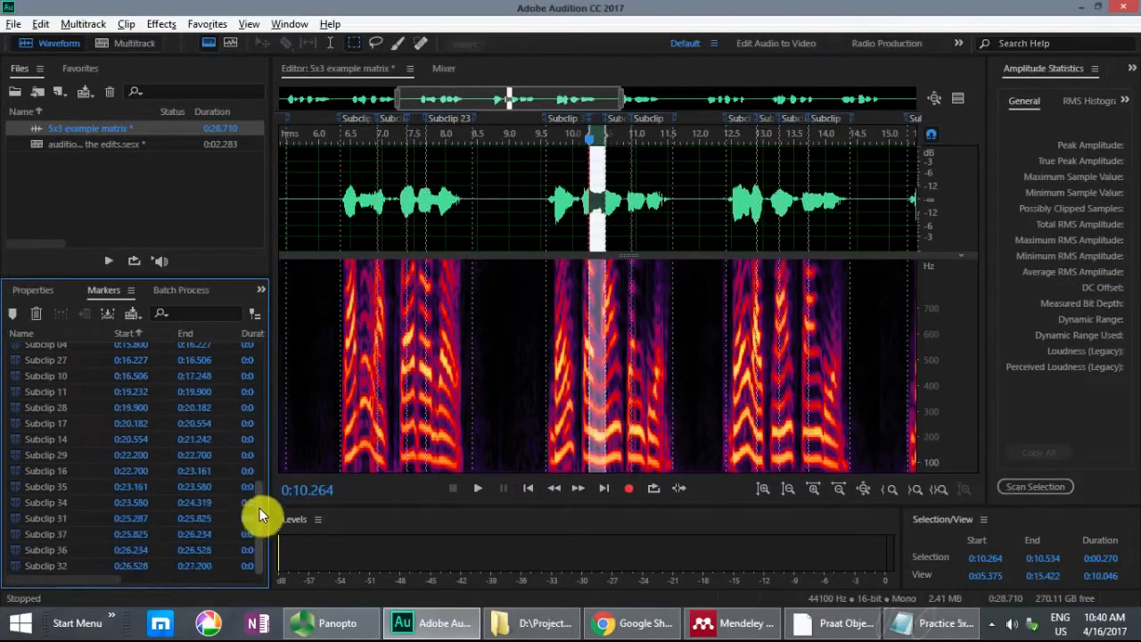
pyautogui.click(75, 522)
pyautogui.click(113, 542)
pyautogui.scroll(3, 114, 541)
pyautogui.scroll(2, 100, 408)
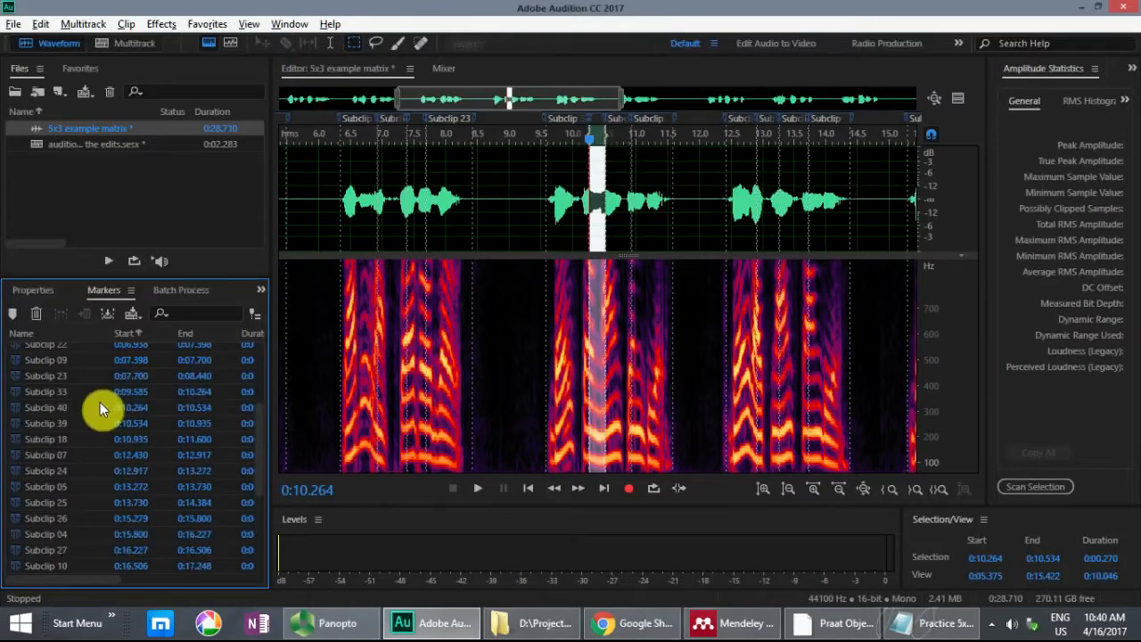
pyautogui.keyDown('ctrl'); pyautogui.click(82, 345); pyautogui.keyUp('ctrl')
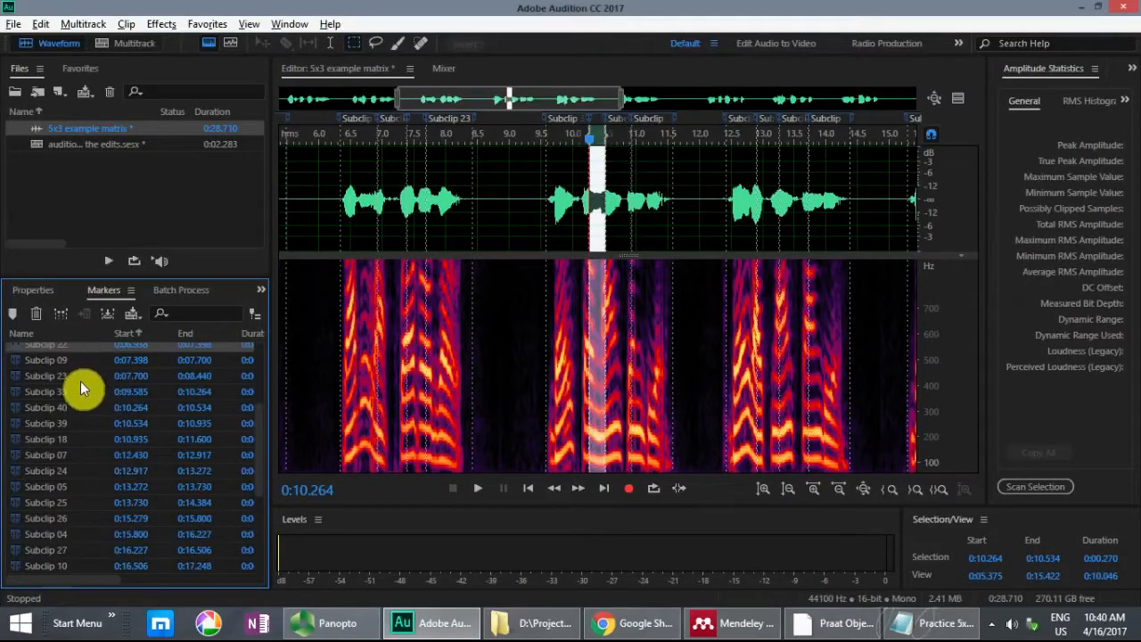
pyautogui.keyDown('ctrl'); pyautogui.click(74, 359); pyautogui.keyUp('ctrl')
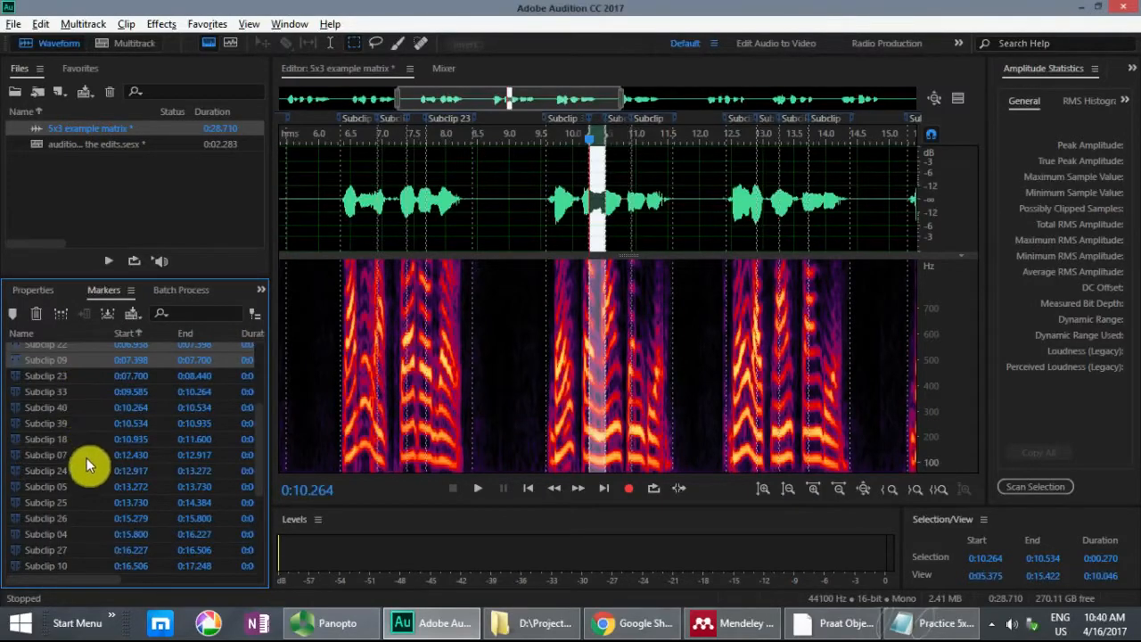
pyautogui.scroll(-4, 86, 458)
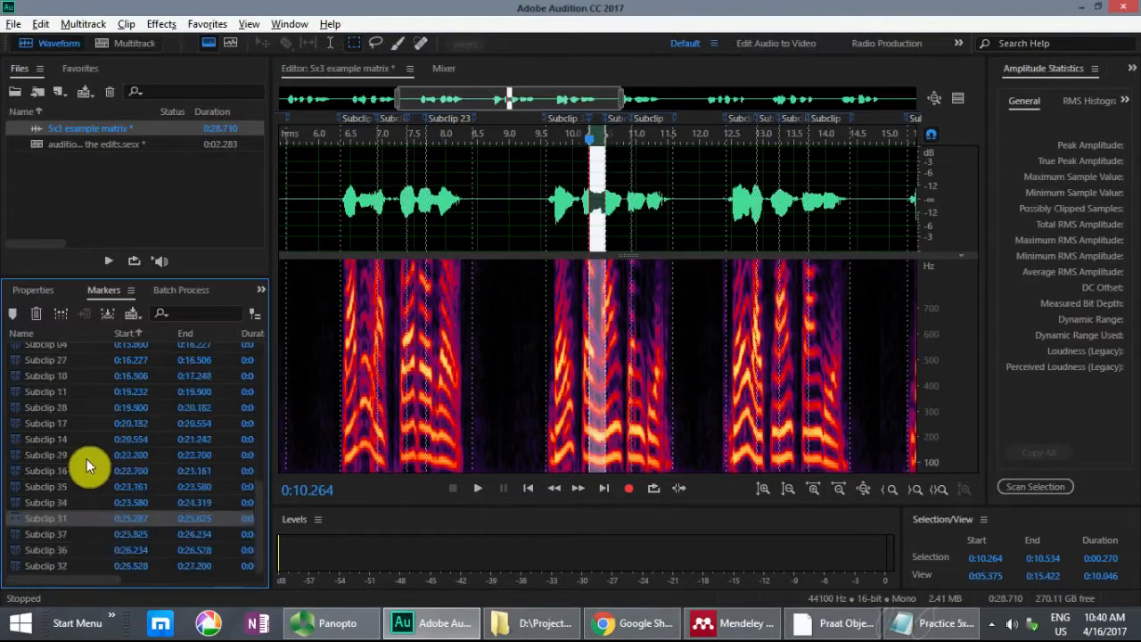
pyautogui.keyDown('ctrl'); pyautogui.click(72, 568); pyautogui.keyUp('ctrl')
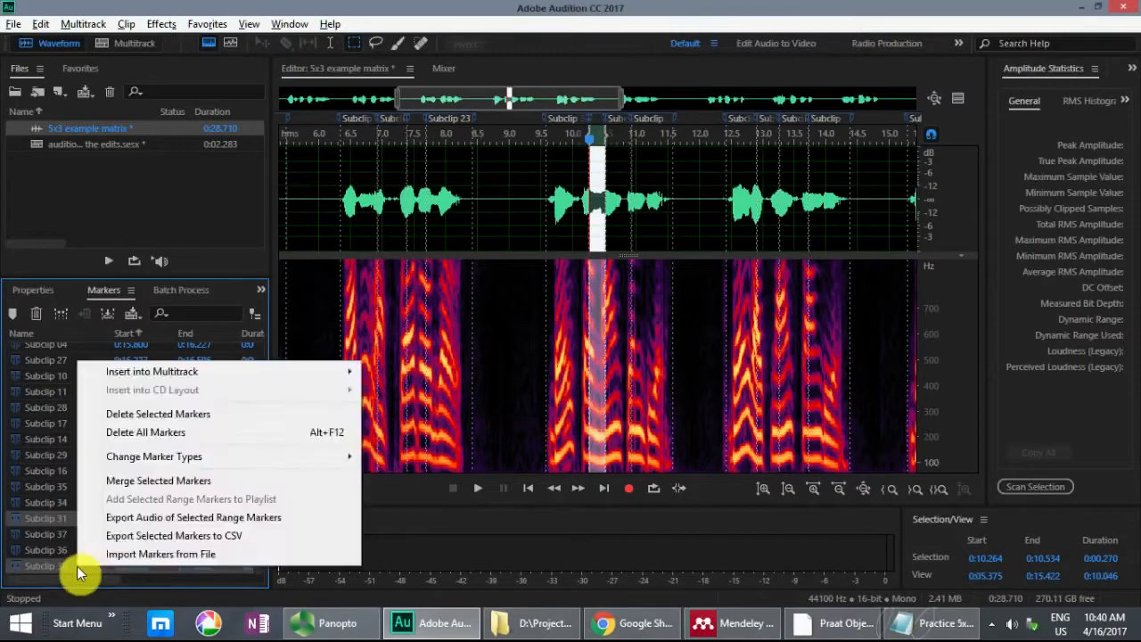
pyautogui.rightClick(84, 561)
pyautogui.moveTo(160, 374)
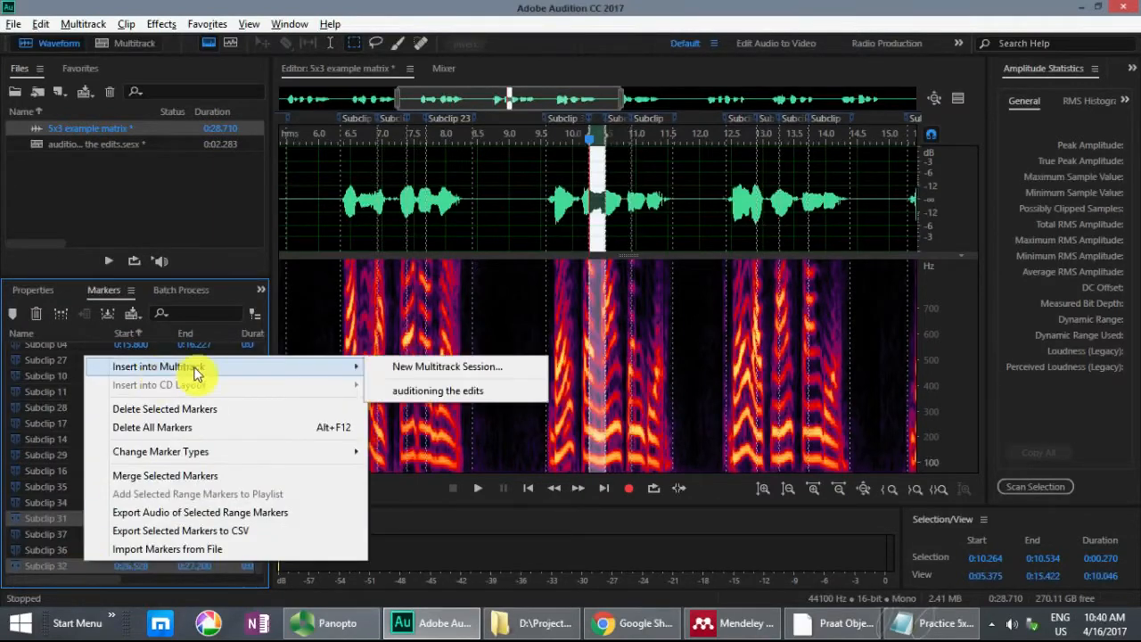
pyautogui.click(430, 390)
pyautogui.press('space')
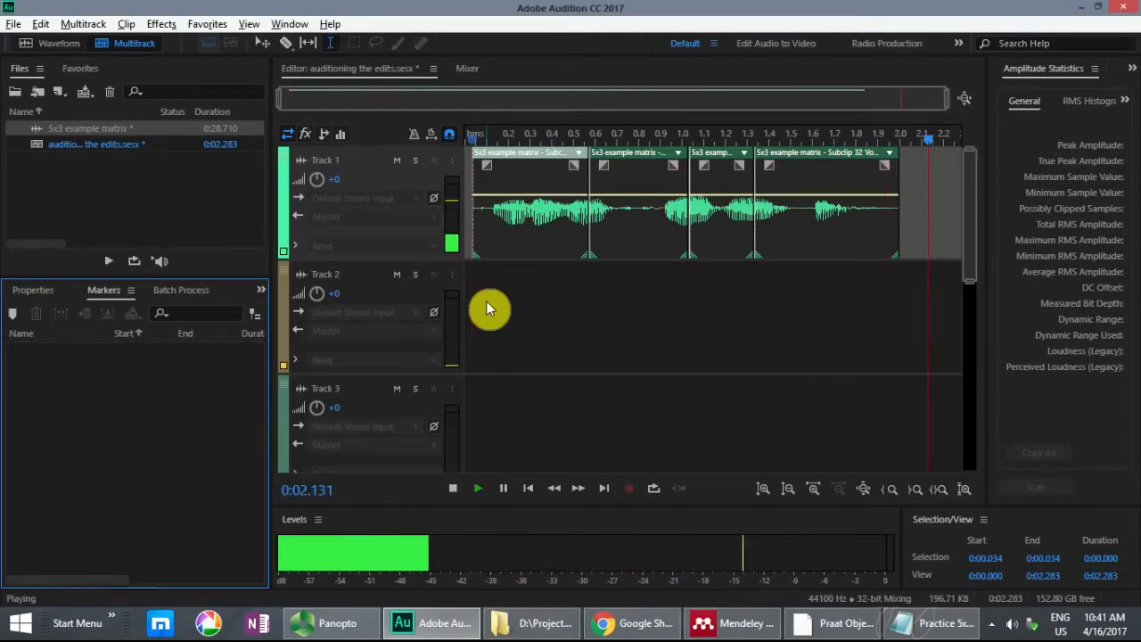
# Step: Delete all the clips from Track 1 of the multitrack session and return to the 5x3 example matrix waveform
pyautogui.moveTo(930, 166); pyautogui.dragTo(422, 187)
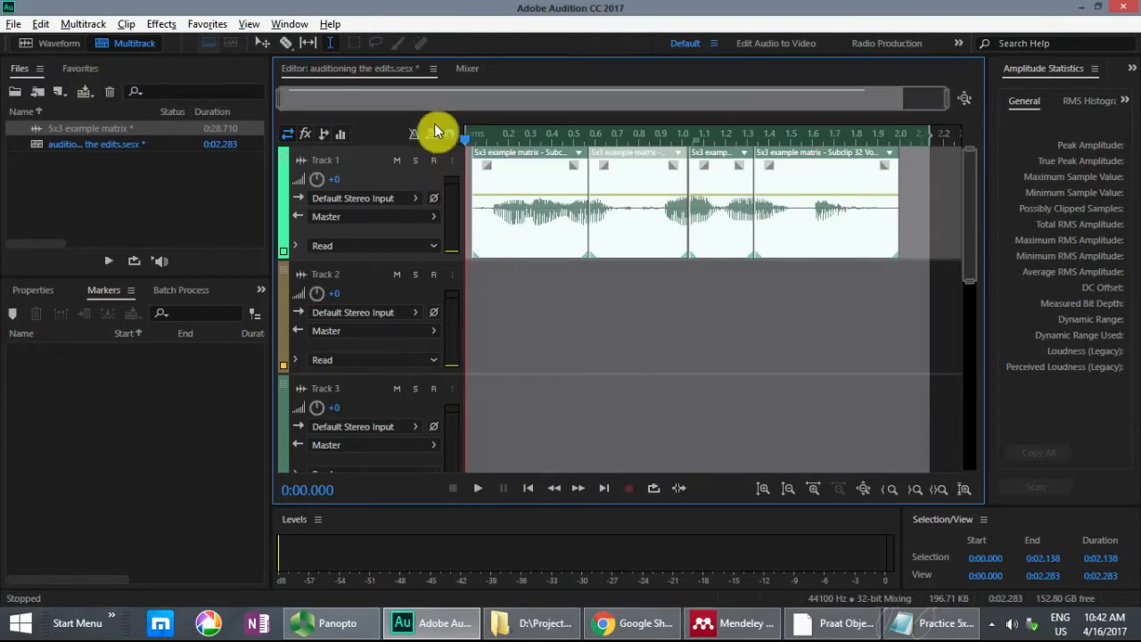
pyautogui.press('Delete')
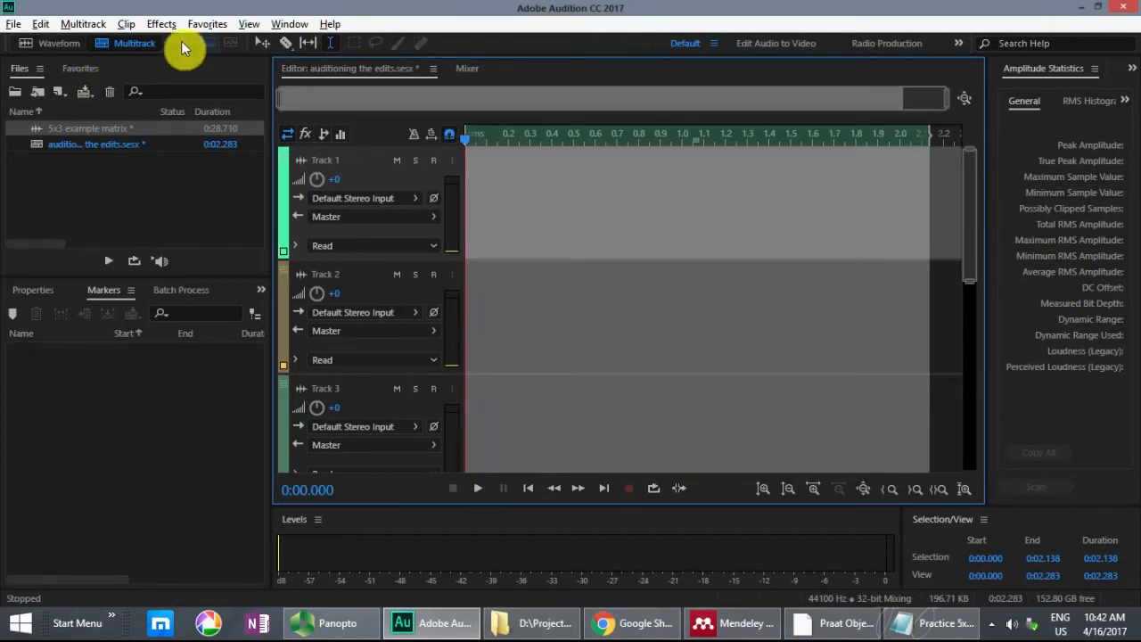
pyautogui.click(54, 45)
# Step: View the full length of the 5x3 example matrix recording and look through its whole list of subclip markers
pyautogui.click(531, 189)
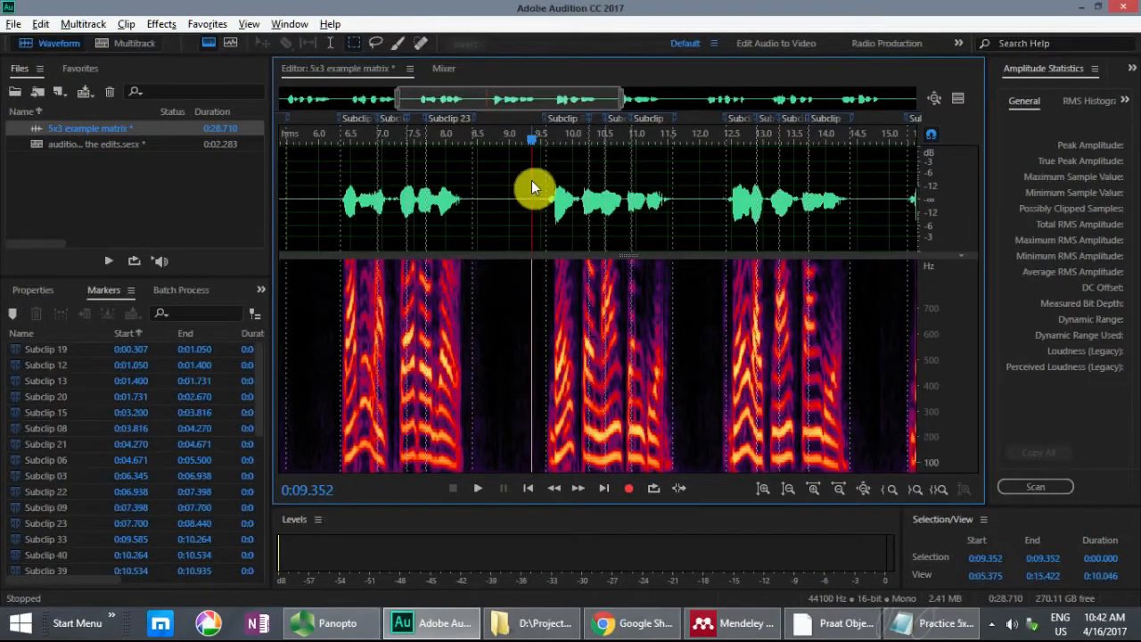
pyautogui.scroll(-4, 532, 188)
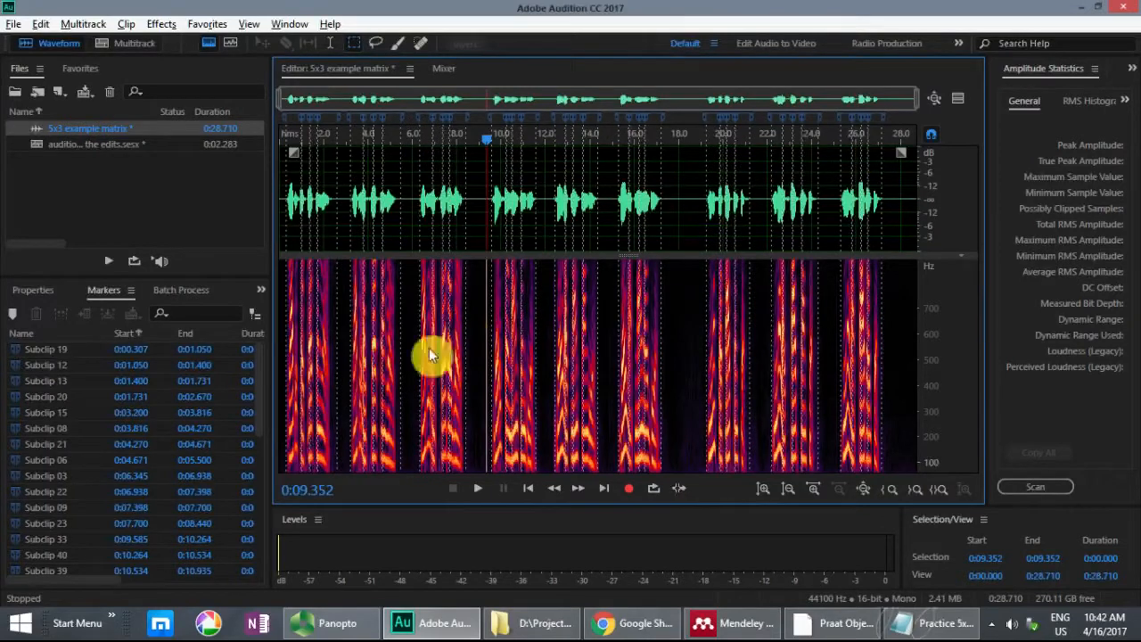
pyautogui.click(263, 359)
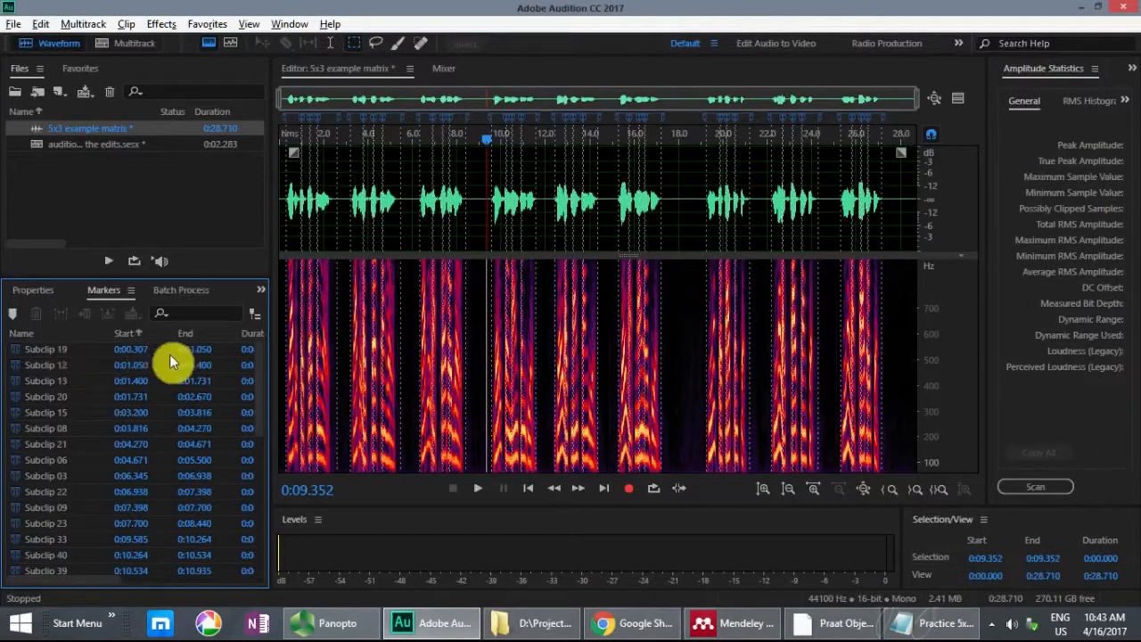
pyautogui.moveTo(259, 354); pyautogui.dragTo(256, 540)
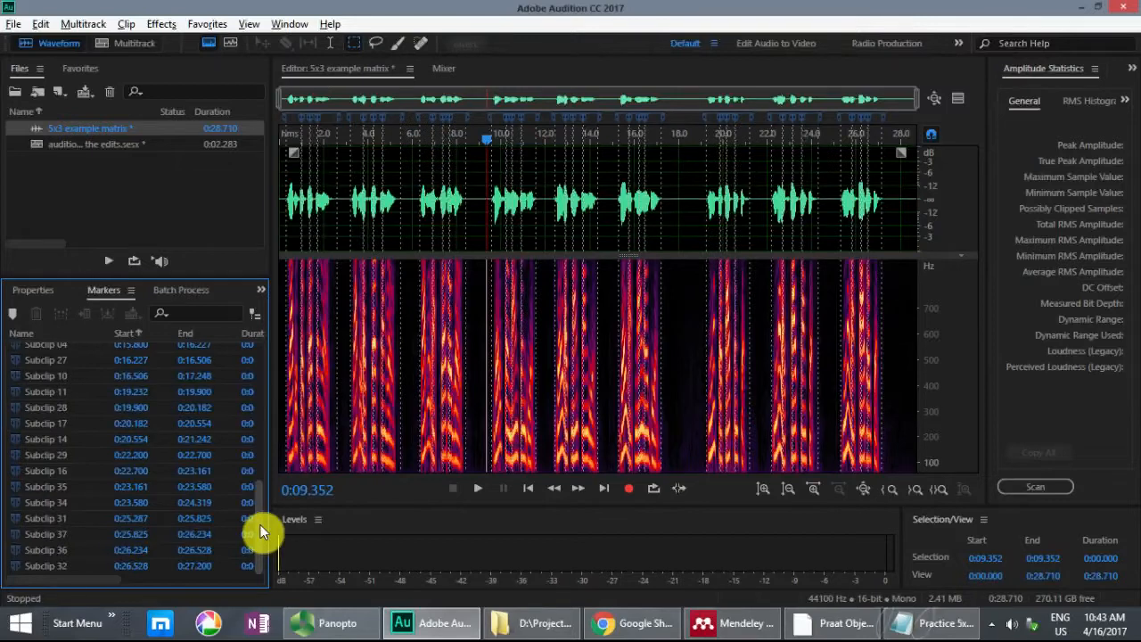
pyautogui.moveTo(260, 524); pyautogui.dragTo(257, 321)
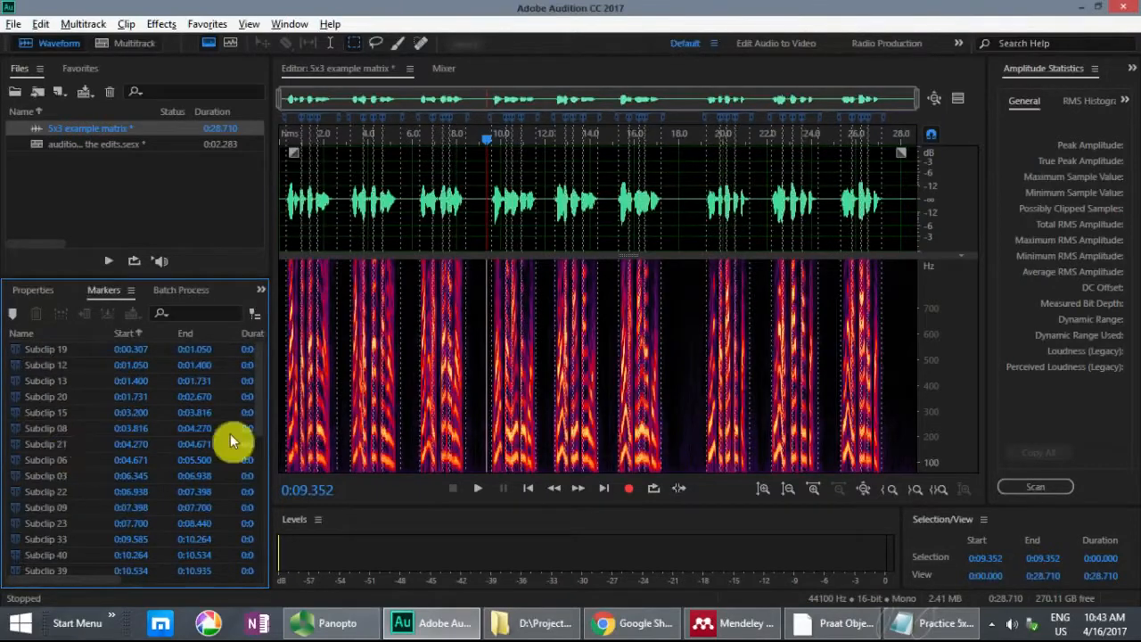
# Step: Examine the subclip boundaries sentence by sentence, from the first three sentences of the recording through to the last ones
pyautogui.click(303, 174)
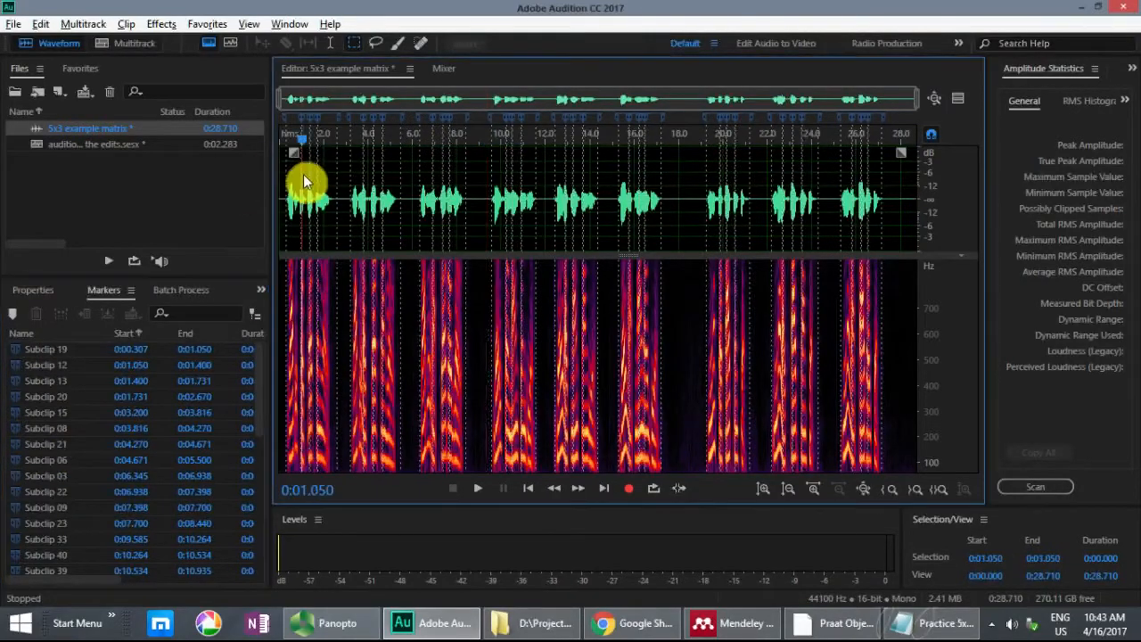
pyautogui.scroll(1, 304, 174)
pyautogui.scroll(2, 303, 174)
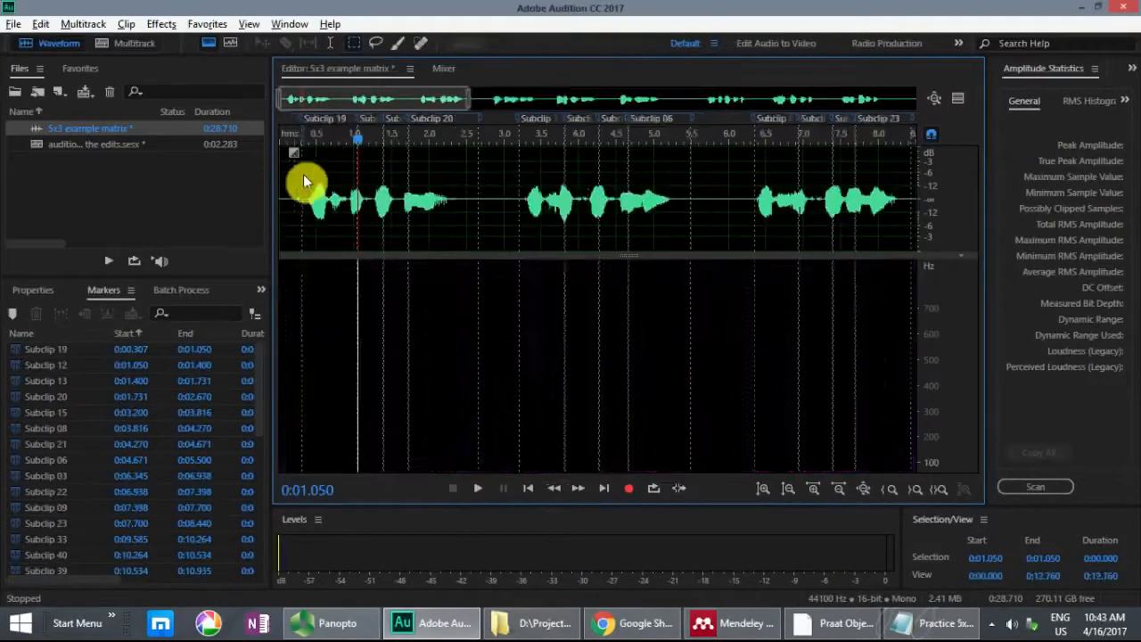
pyautogui.click(504, 187)
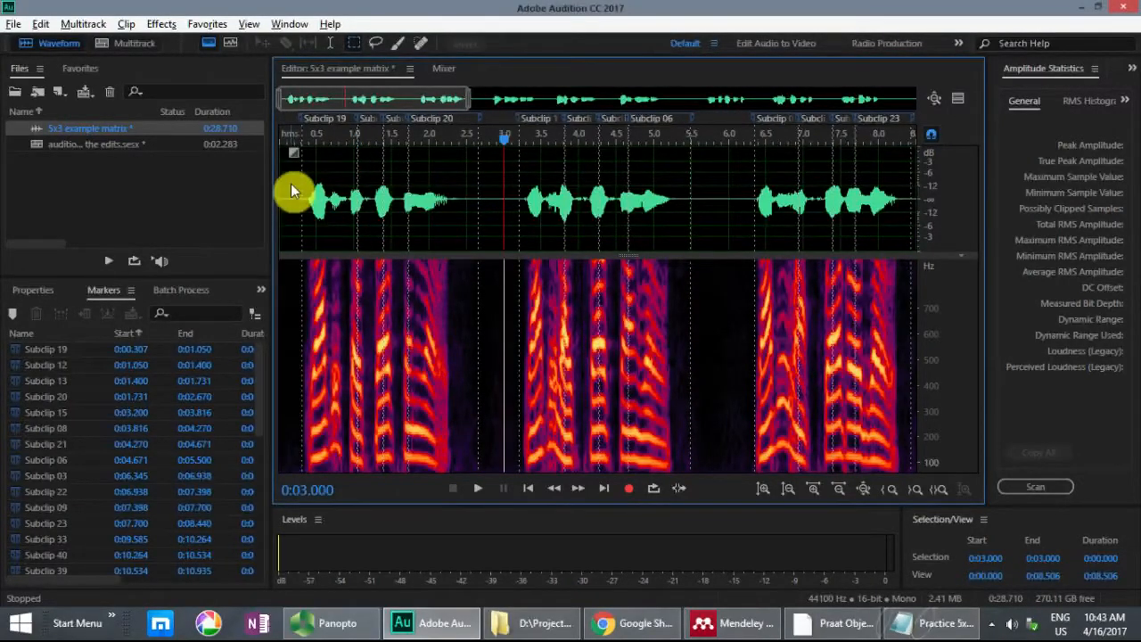
pyautogui.click(381, 172)
pyautogui.click(394, 171)
pyautogui.click(437, 170)
pyautogui.click(532, 166)
pyautogui.click(588, 168)
pyautogui.click(617, 165)
pyautogui.click(660, 164)
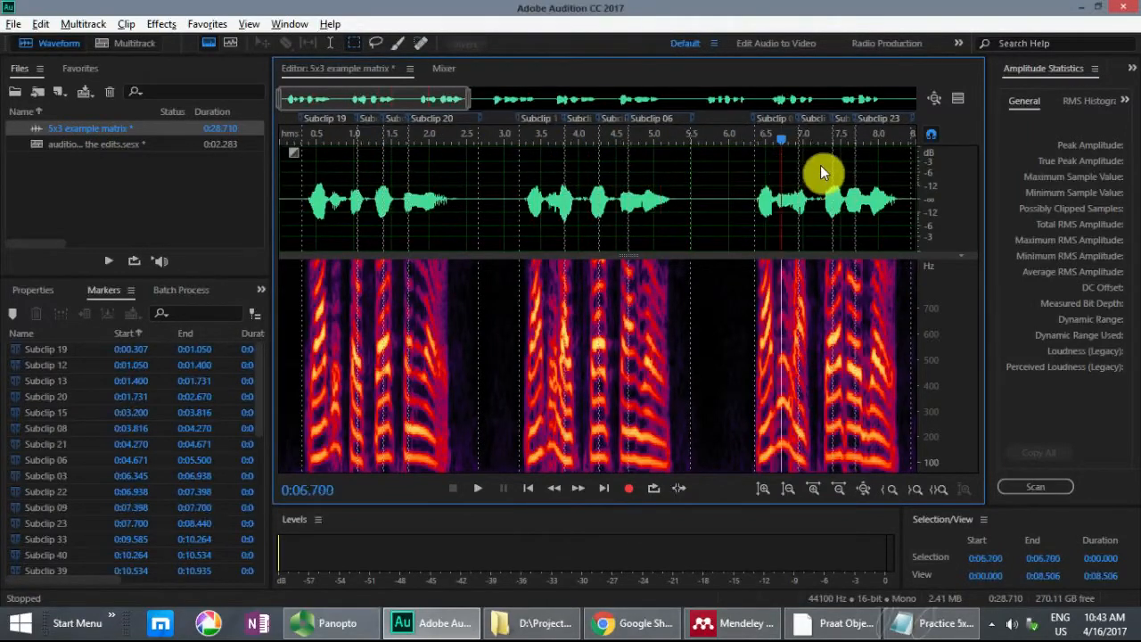
pyautogui.click(820, 164)
pyautogui.click(842, 167)
pyautogui.click(872, 167)
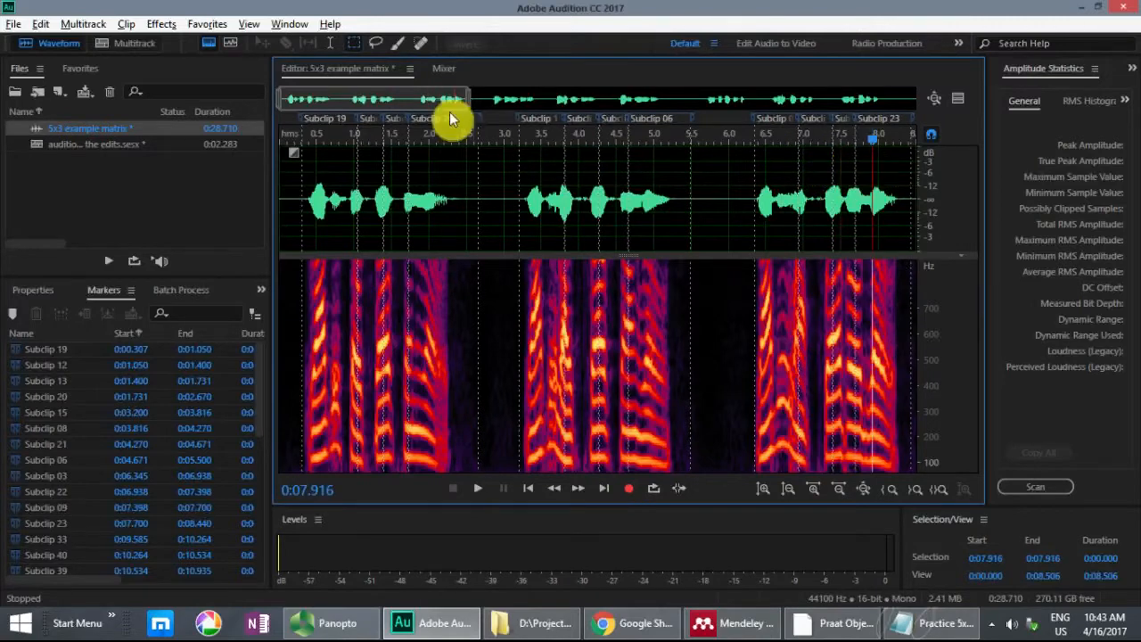
pyautogui.moveTo(406, 113); pyautogui.dragTo(606, 111)
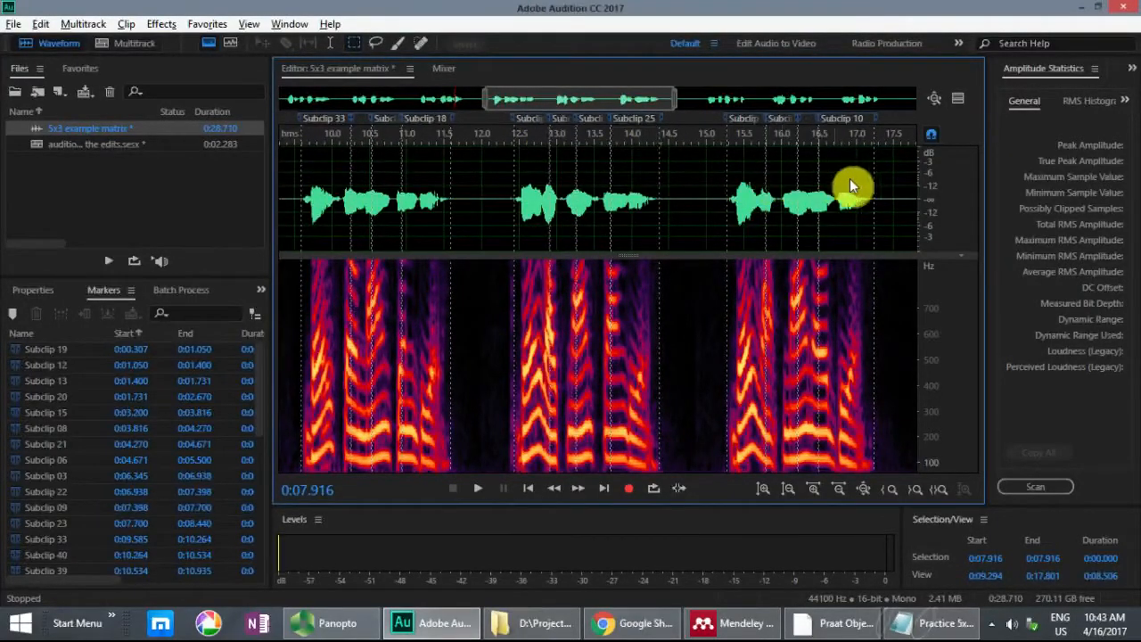
pyautogui.moveTo(632, 104); pyautogui.dragTo(802, 108)
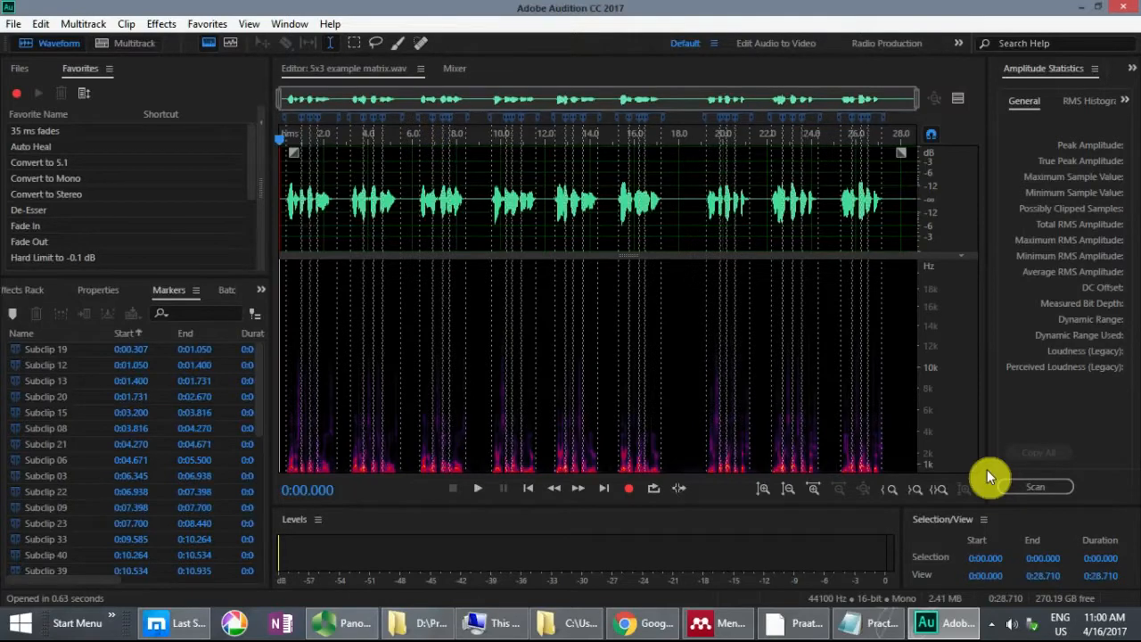
# Step: Export all the subclip markers of 5x3 example matrix.wav to a CSV file with the time format set to Samples
pyautogui.click(74, 133)
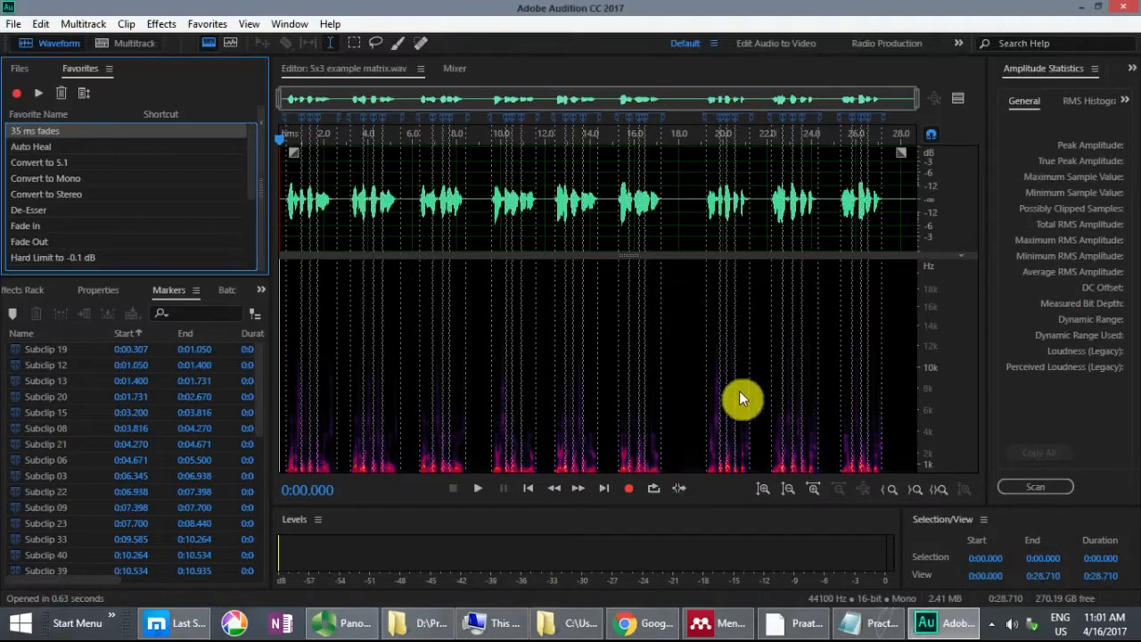
pyautogui.click(90, 349)
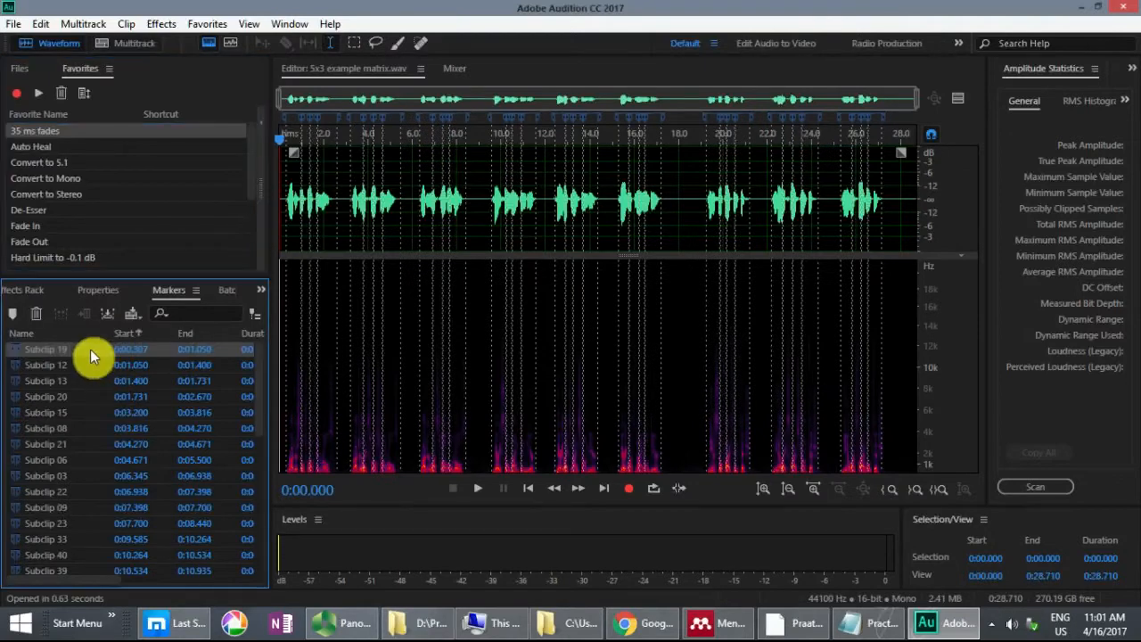
pyautogui.hotkey('ctrl', 'a')
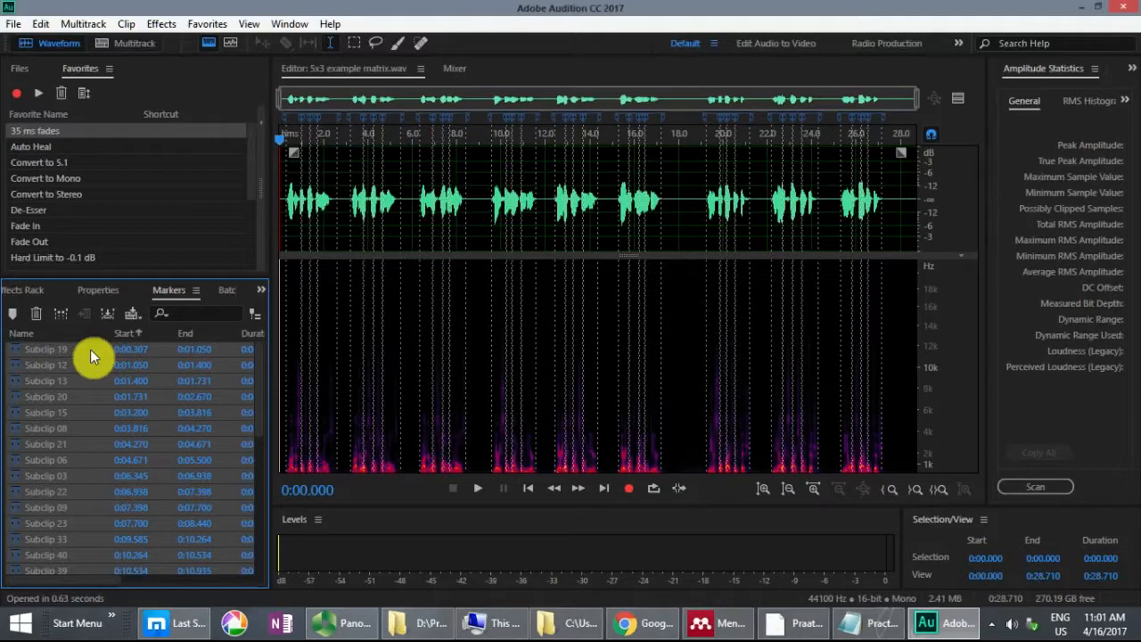
pyautogui.rightClick(90, 349)
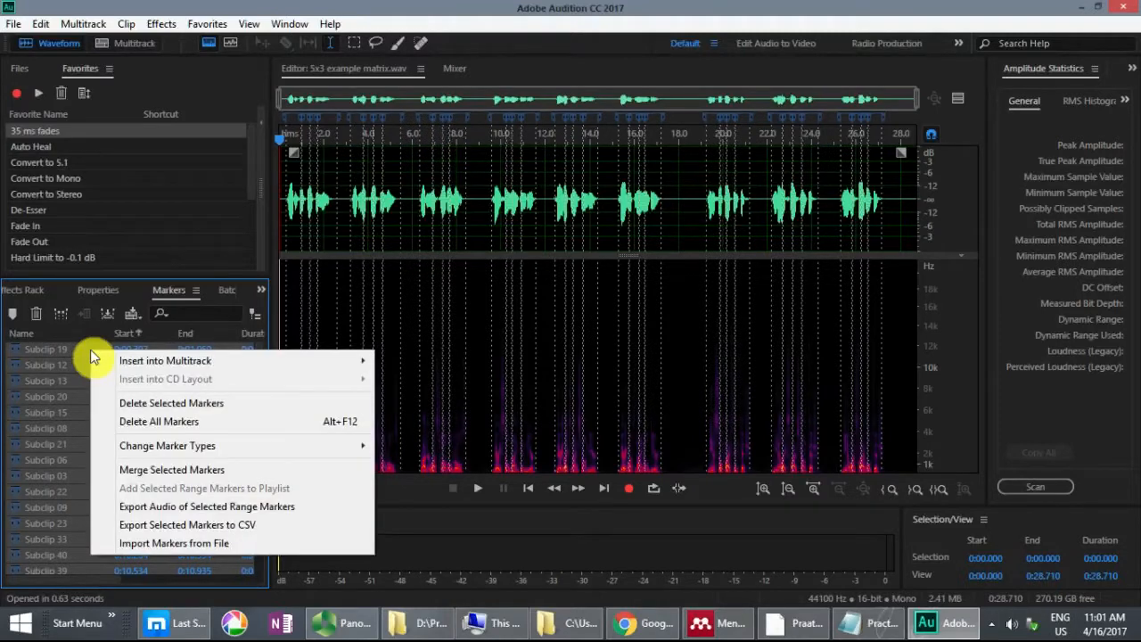
pyautogui.click(143, 526)
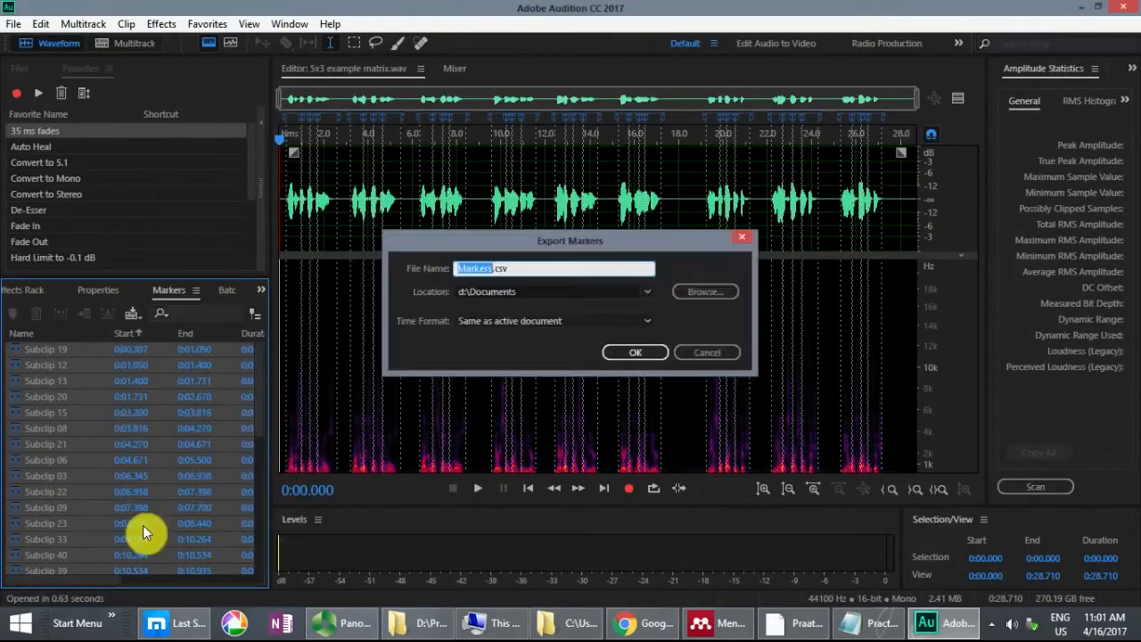
pyautogui.click(478, 324)
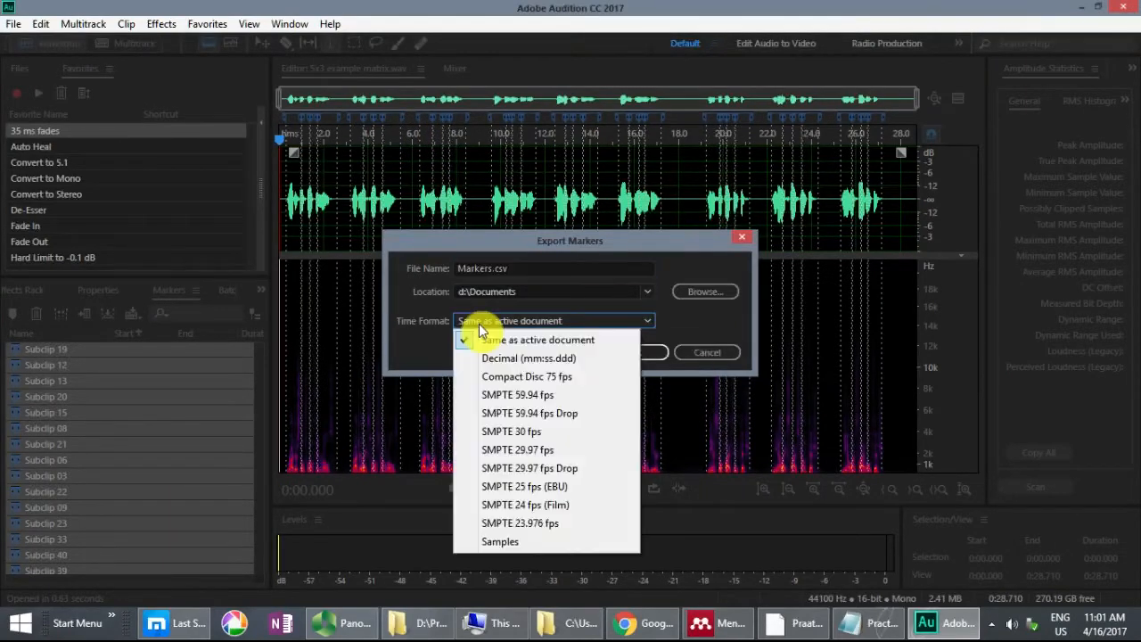
pyautogui.click(486, 543)
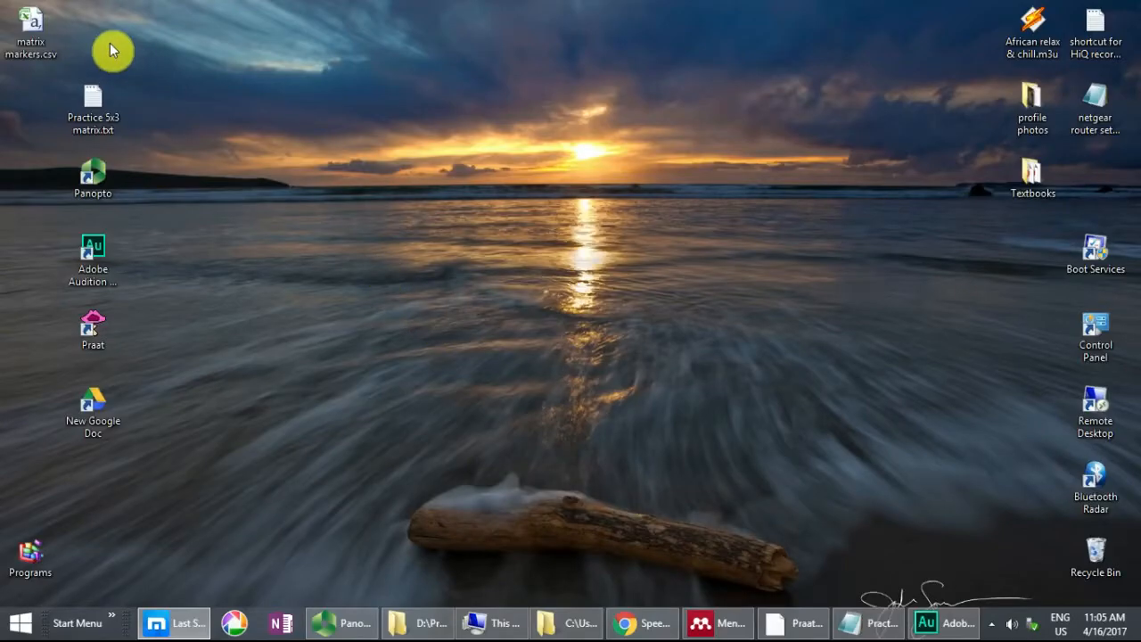
# Step: Switch to Google Drive in Chrome and upload matrix markers.csv from the desktop to the open speech test folder
pyautogui.click(38, 38)
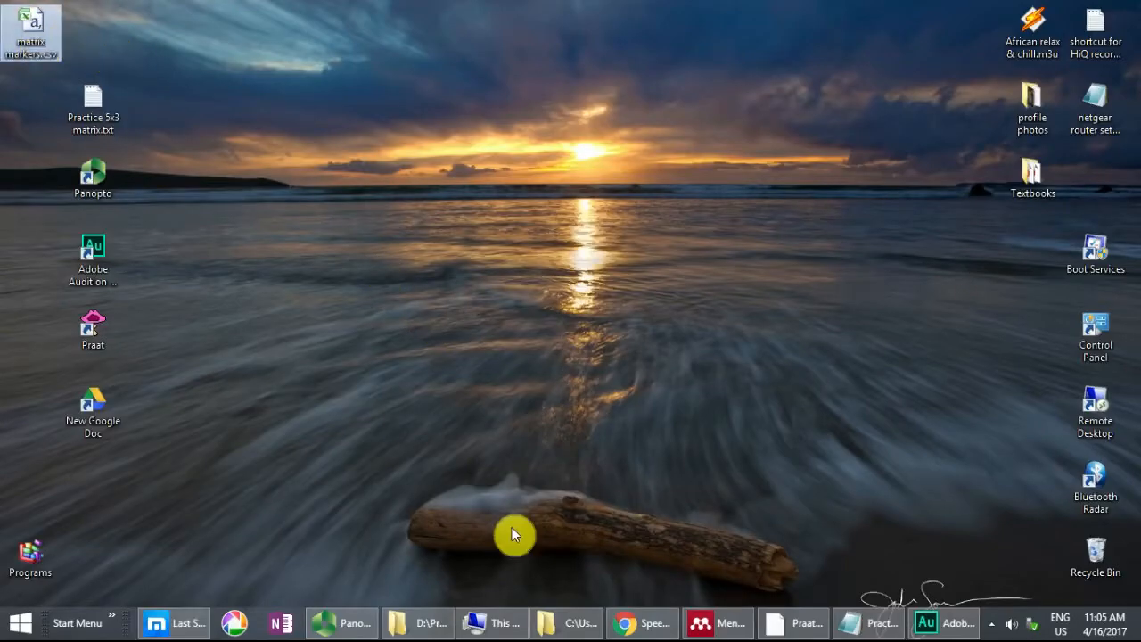
pyautogui.click(621, 625)
pyautogui.moveTo(45, 27); pyautogui.dragTo(452, 393)
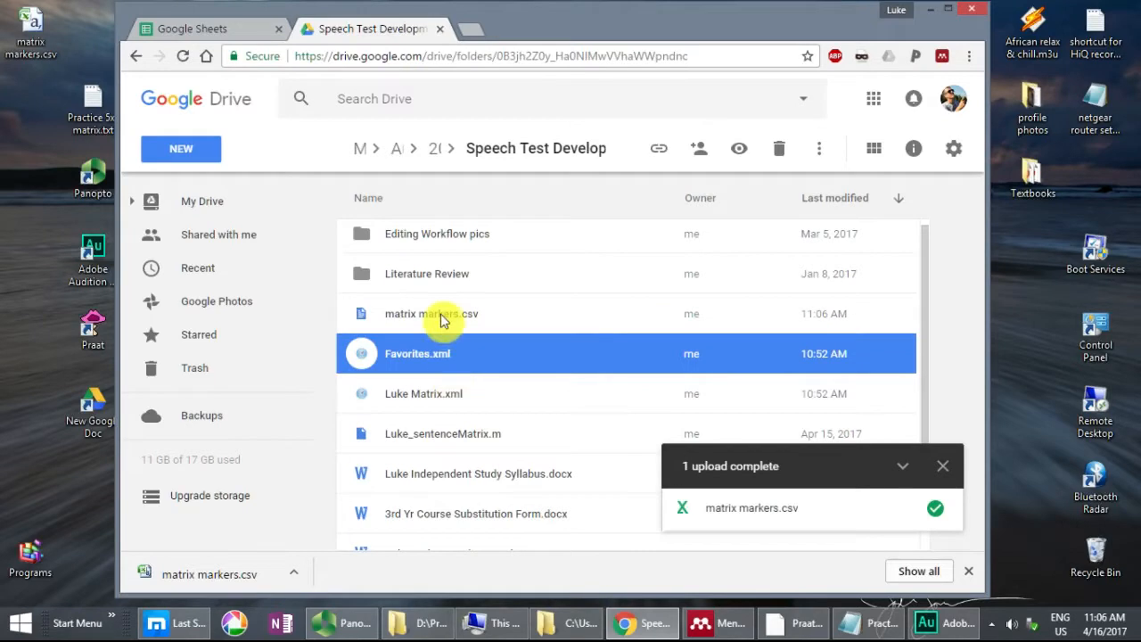
# Step: Open the uploaded matrix markers.csv with Google Sheets and maximize the browser window
pyautogui.doubleClick(440, 314)
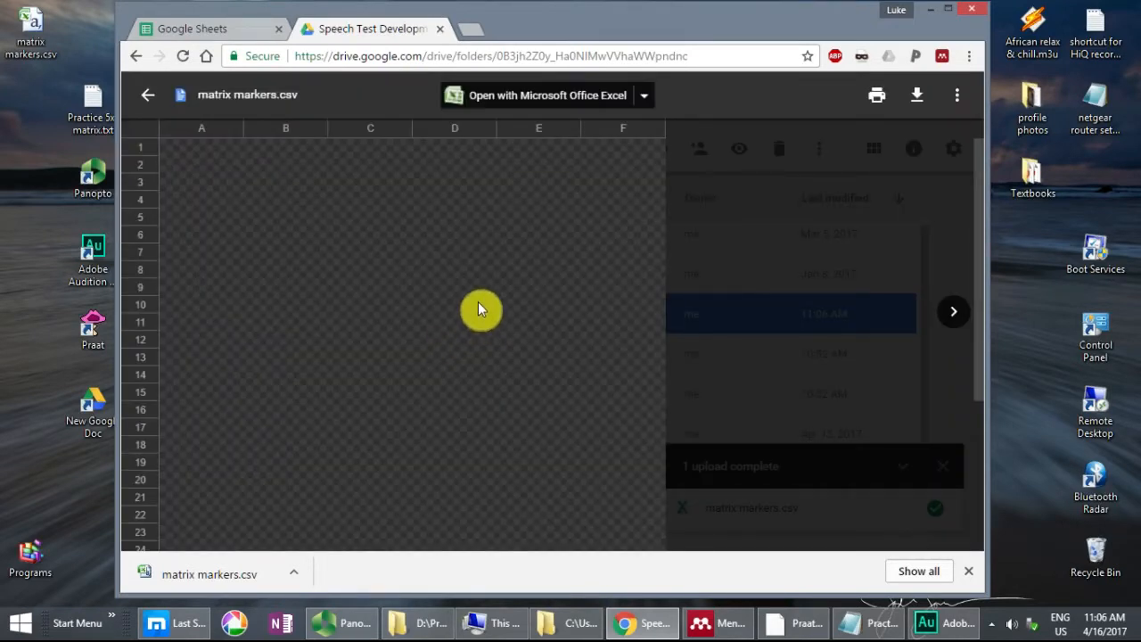
pyautogui.click(647, 94)
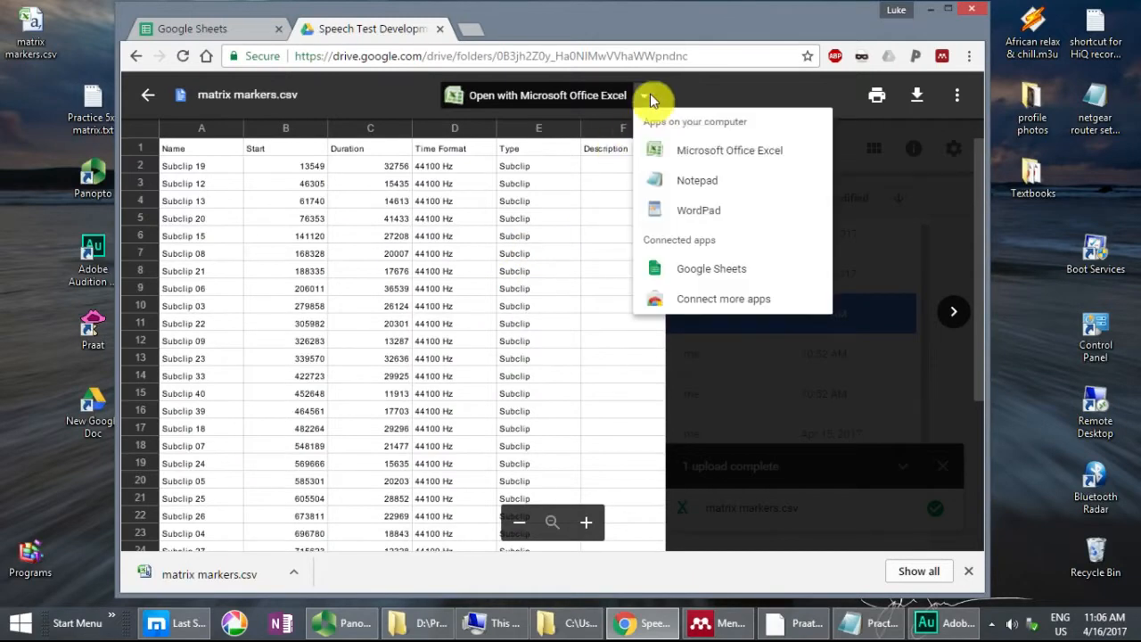
pyautogui.click(710, 271)
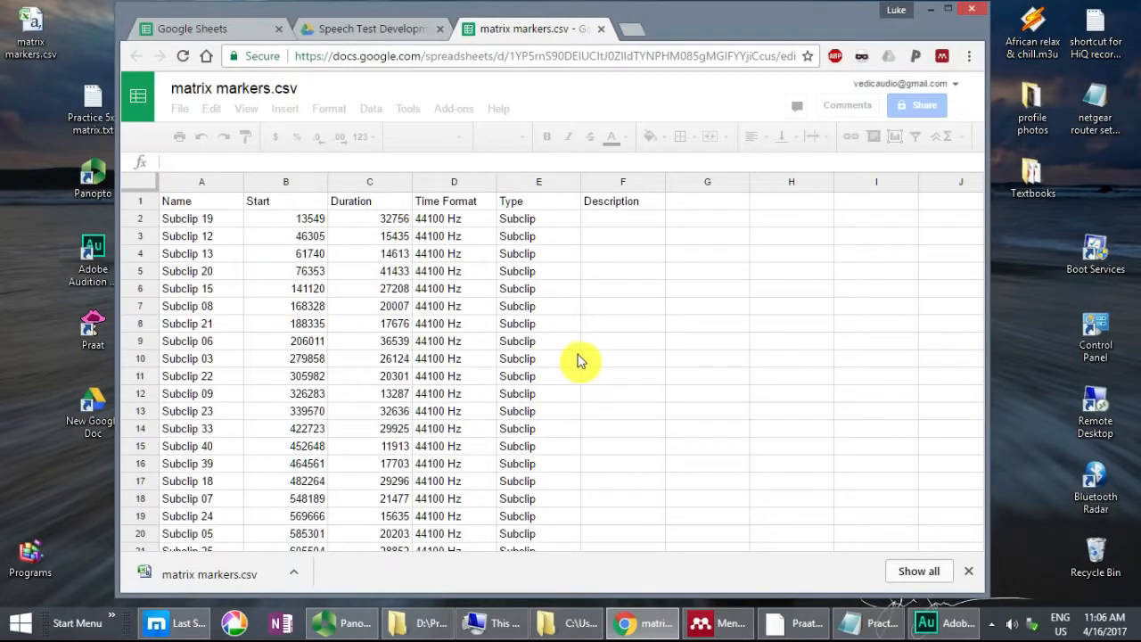
pyautogui.click(955, 15)
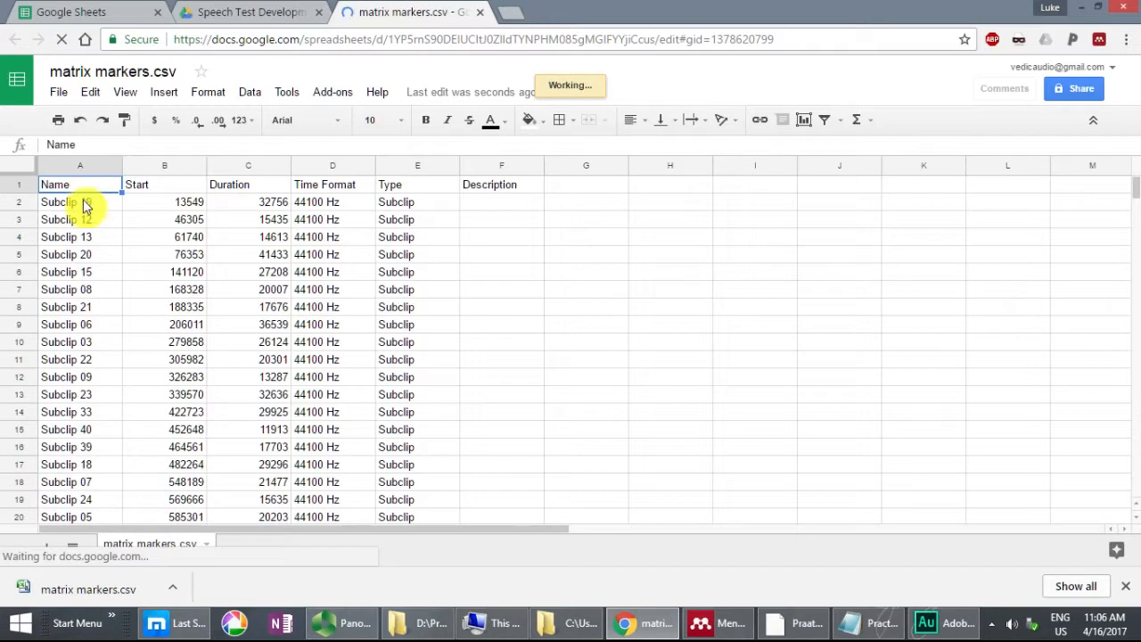
pyautogui.press('Down')
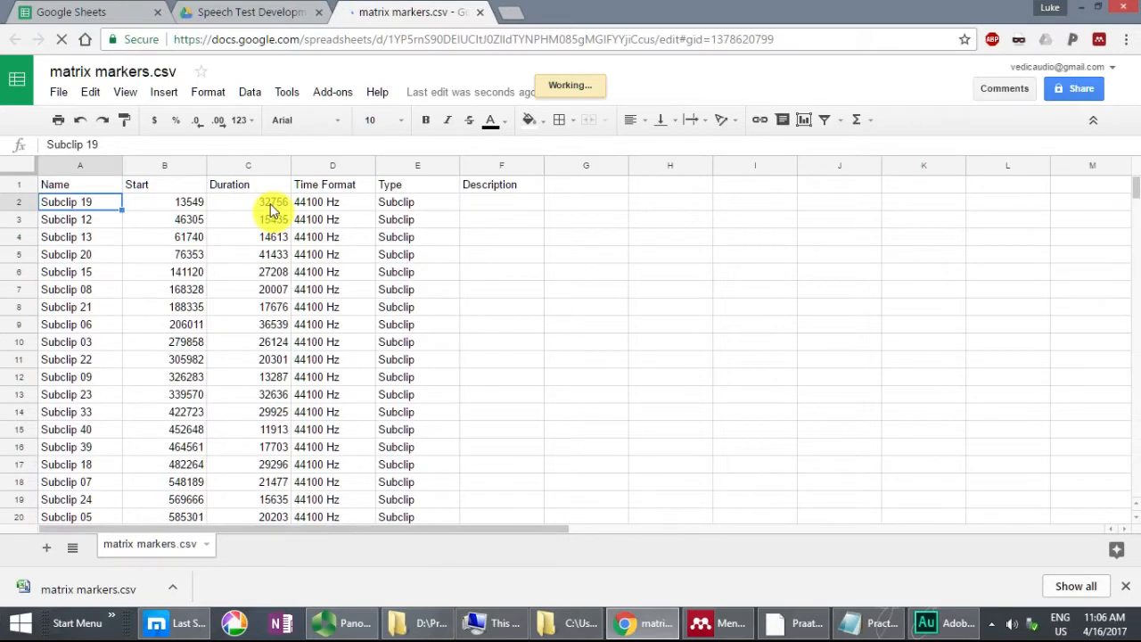
pyautogui.click(272, 209)
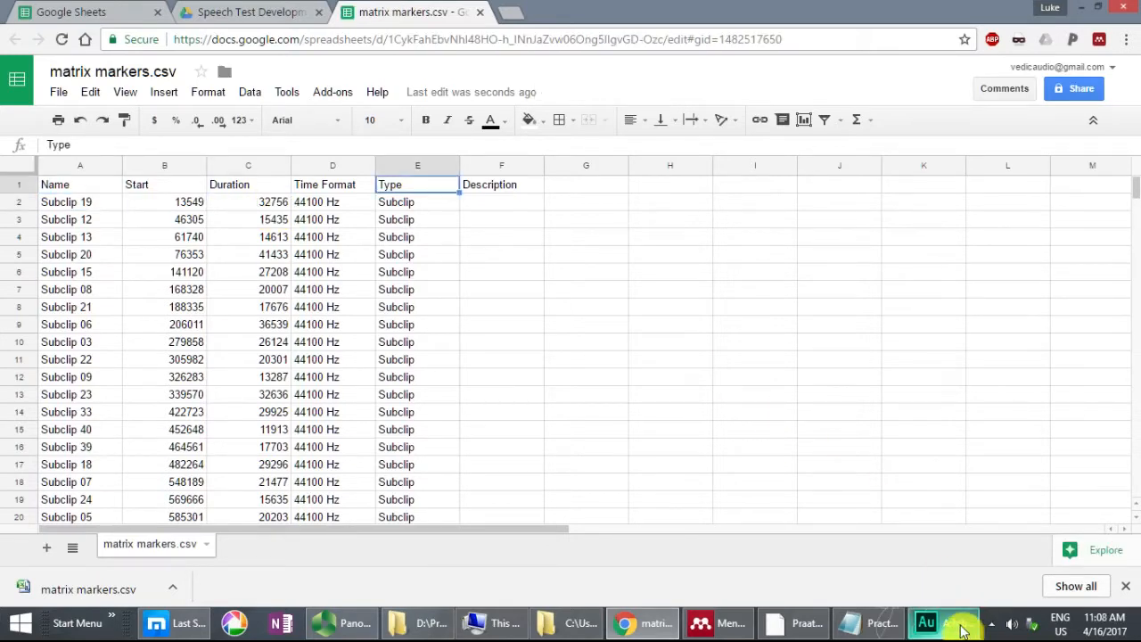
# Step: Switch to Adobe Audition and select the audio of Subclip 05 from its start marker to the start of Subclip 25
pyautogui.click(919, 504)
pyautogui.click(584, 175)
pyautogui.scroll(6, 660, 175)
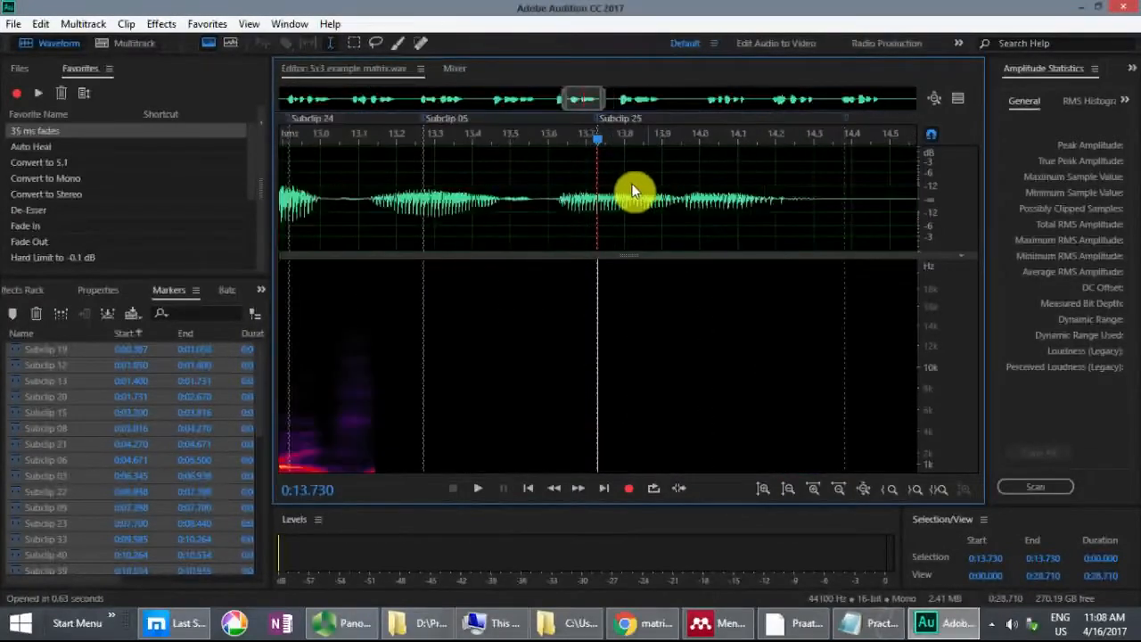
pyautogui.scroll(2, 631, 190)
pyautogui.moveTo(339, 176); pyautogui.dragTo(597, 175)
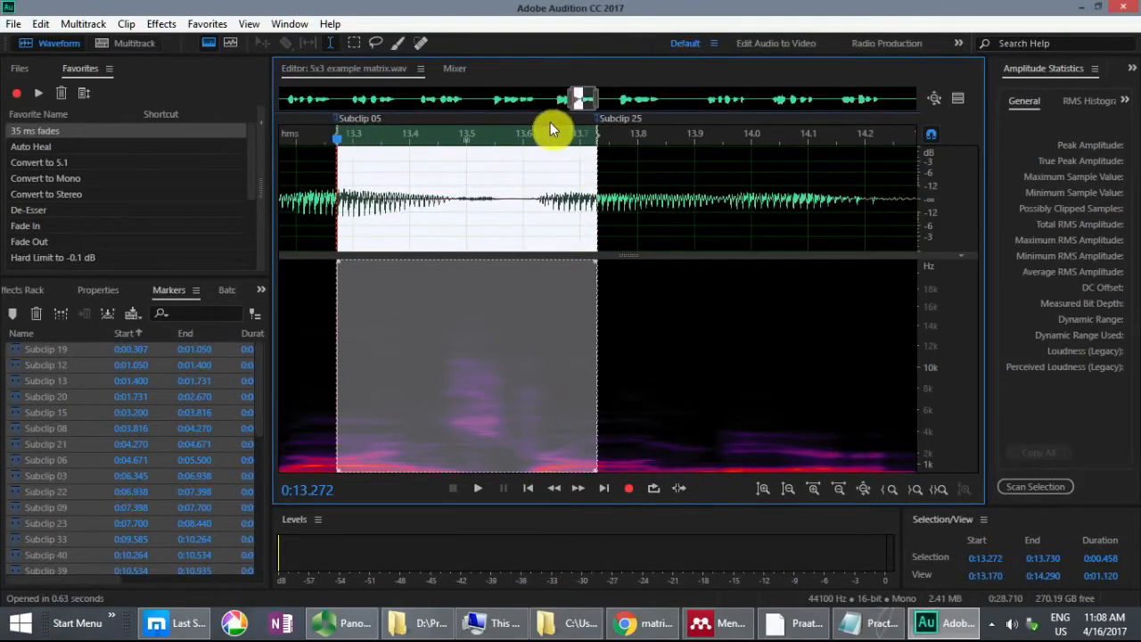
# Step: Examine the short transition regions around the start markers of Subclip 05 and Subclip 25 in the waveform
pyautogui.click(299, 169)
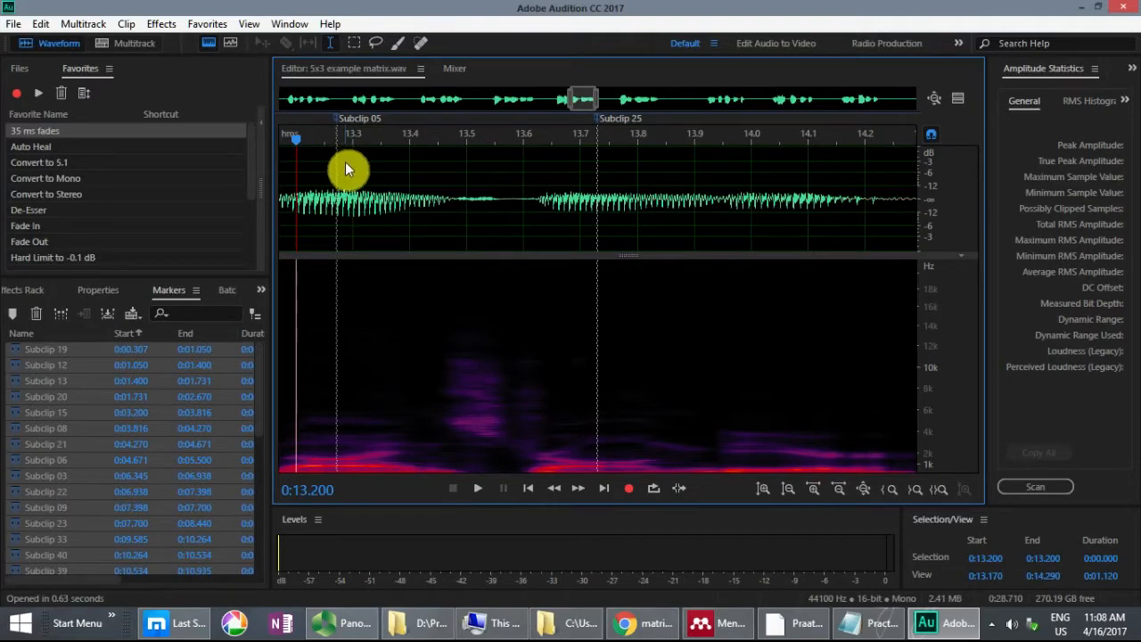
pyautogui.click(338, 164)
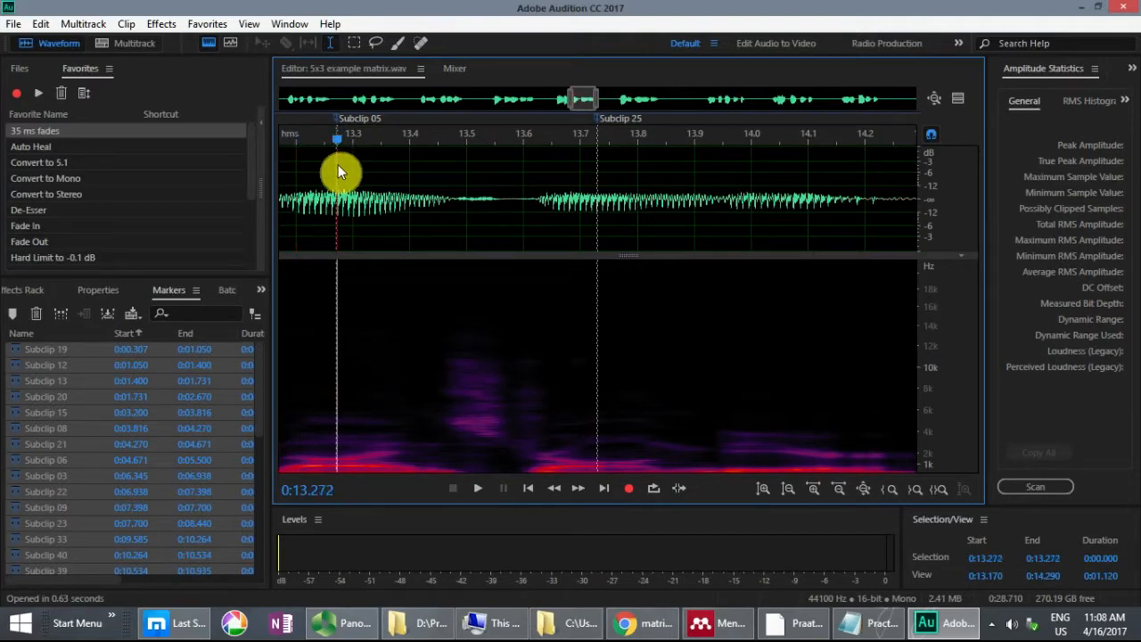
pyautogui.moveTo(341, 164); pyautogui.dragTo(344, 164)
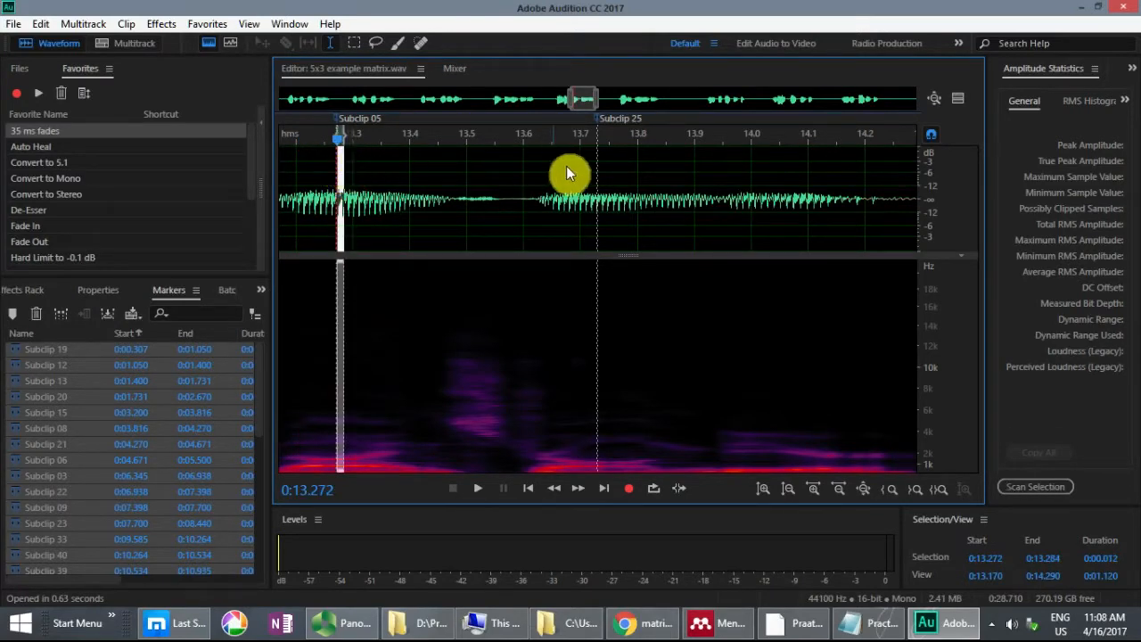
pyautogui.moveTo(589, 164); pyautogui.dragTo(595, 165)
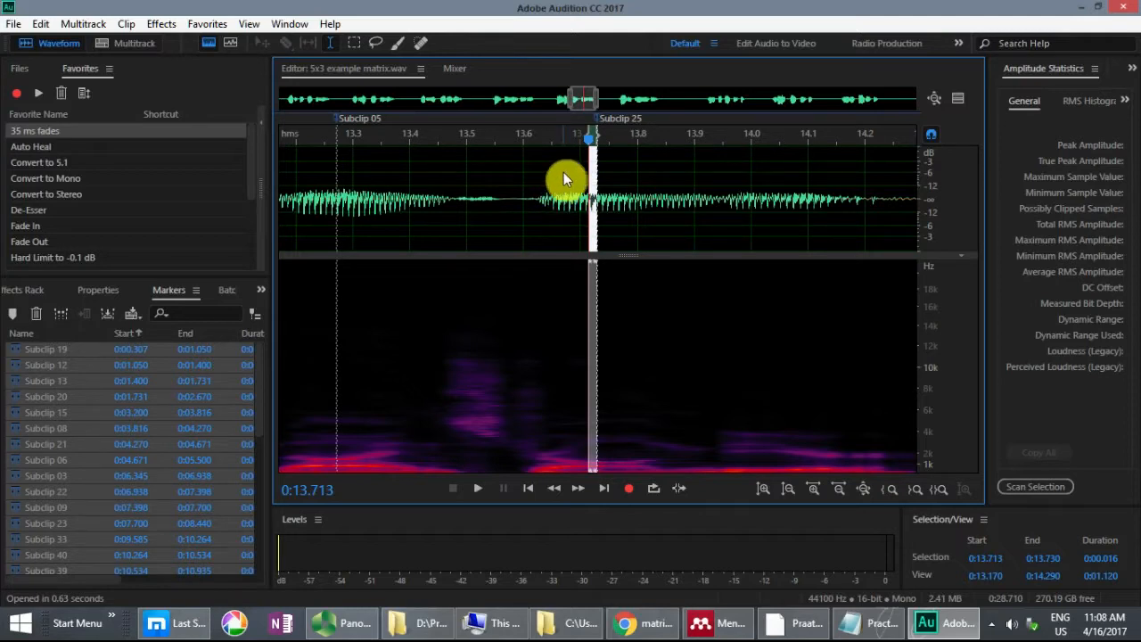
pyautogui.click(622, 175)
pyautogui.moveTo(588, 173); pyautogui.dragTo(609, 172)
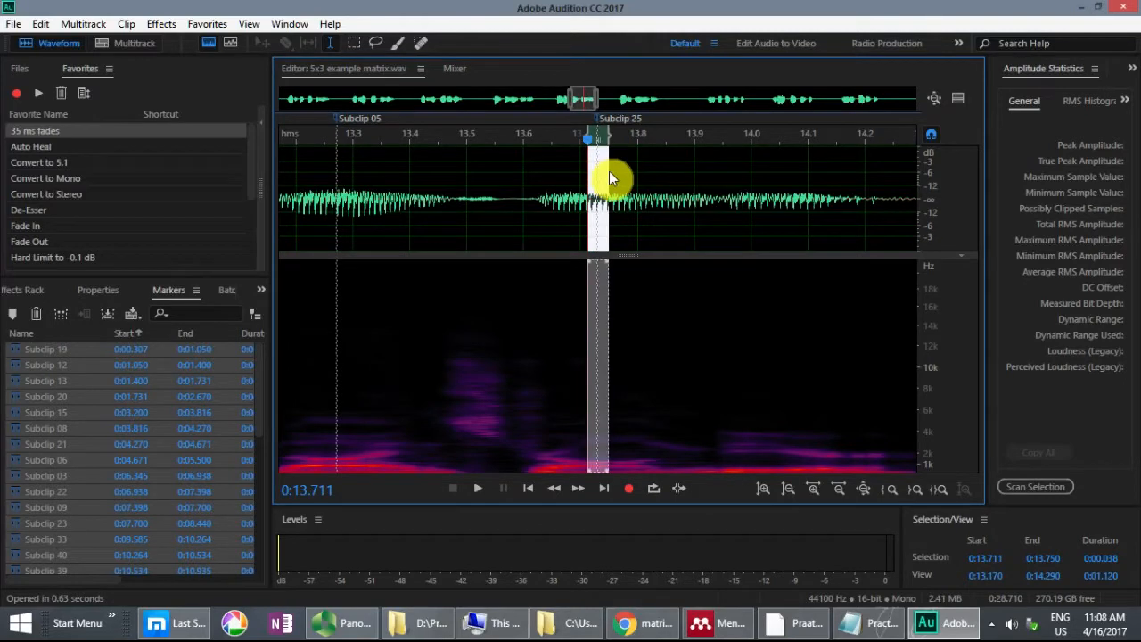
pyautogui.click(580, 171)
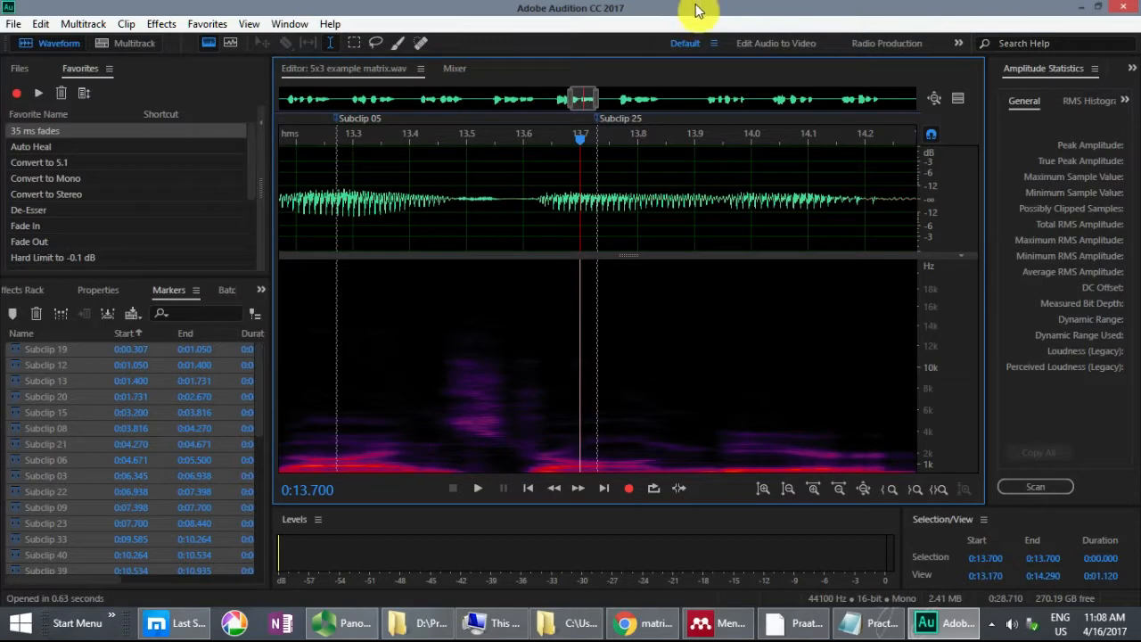
# Step: Switch back to the matrix markers.csv sheet in Chrome and inspect the Start column and the first subclip's start value
pyautogui.click(641, 623)
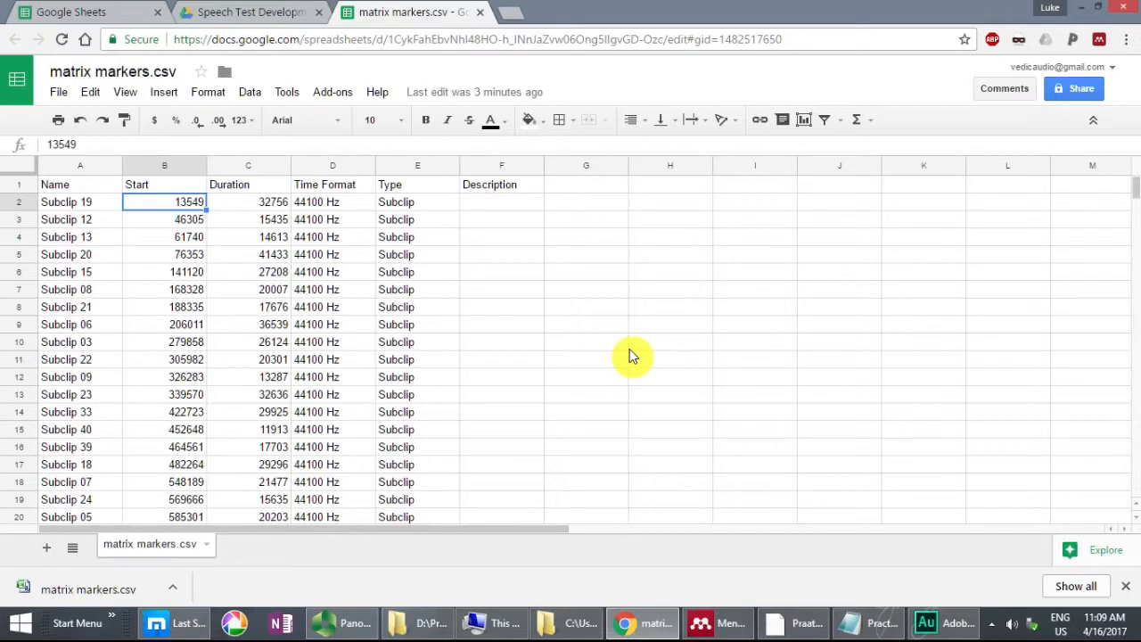
pyautogui.click(184, 188)
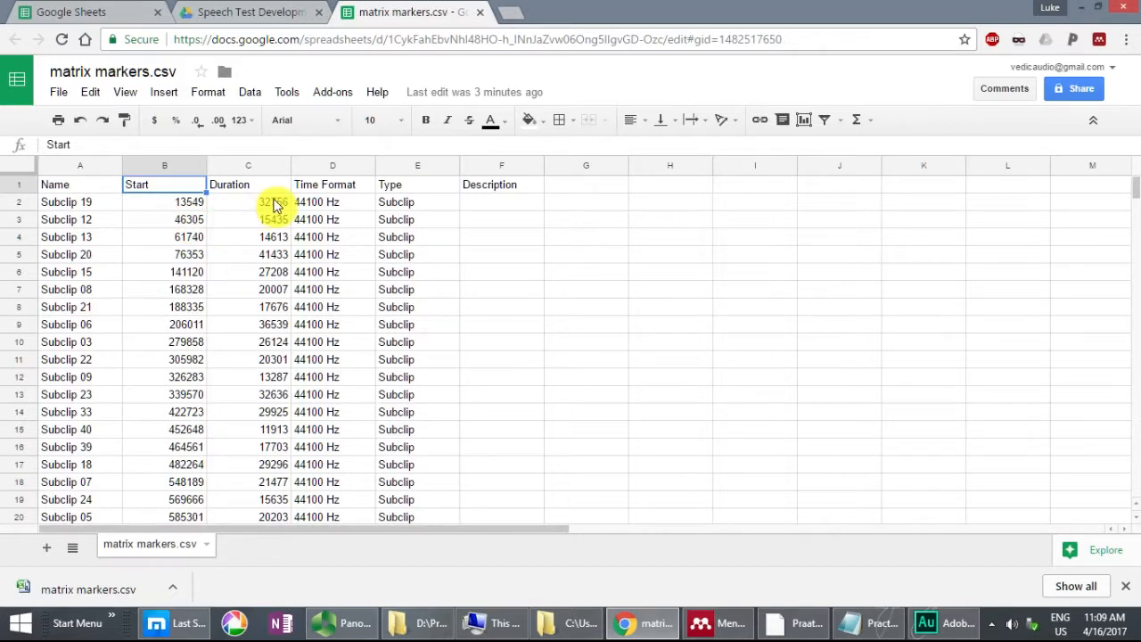
pyautogui.click(679, 204)
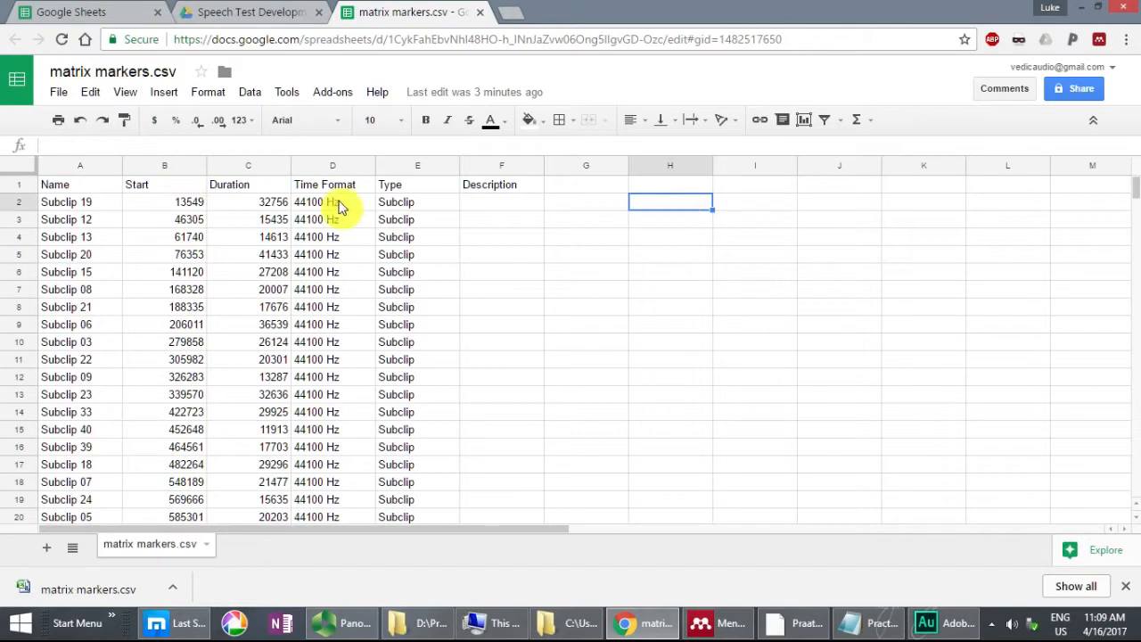
pyautogui.click(158, 201)
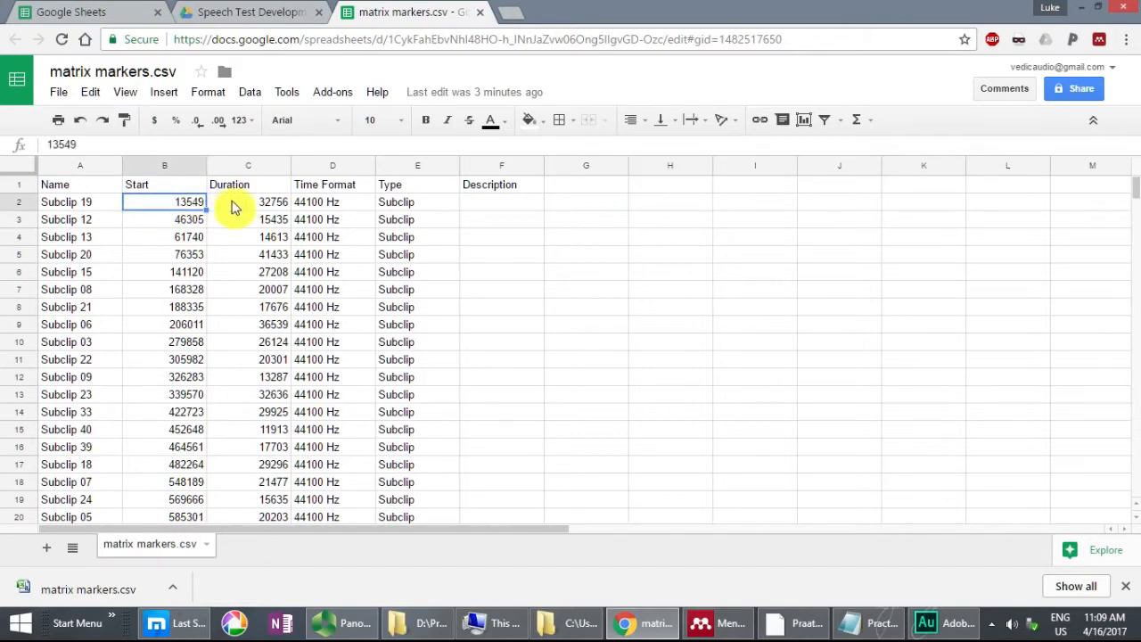
# Step: Enter the sample rate 44100 in cell J2 of the marker sheet
pyautogui.click(596, 200)
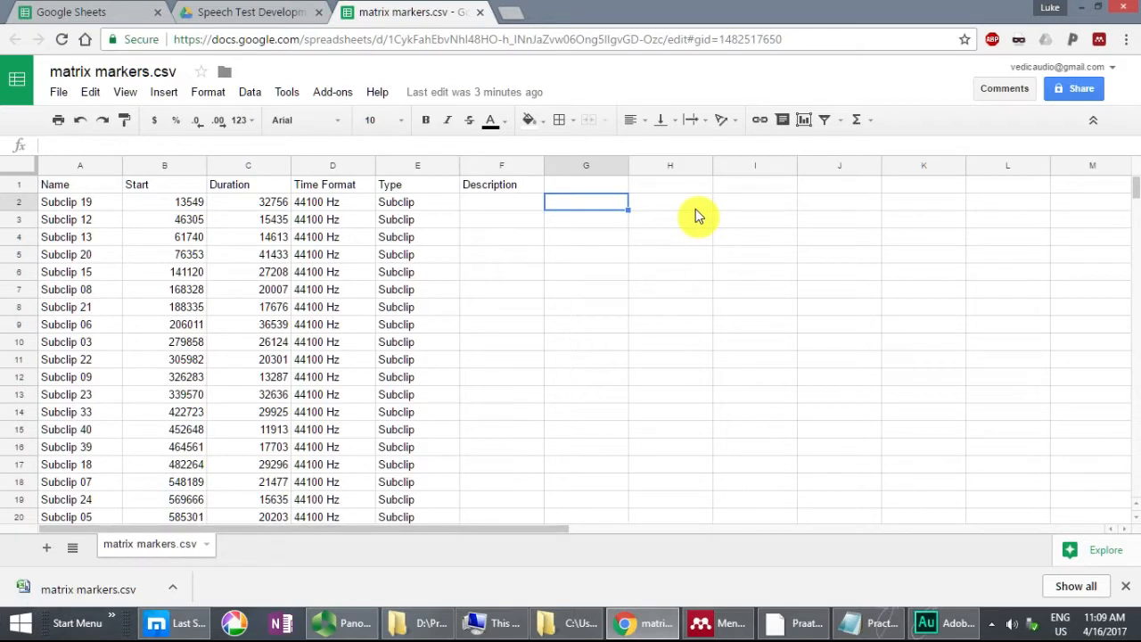
pyautogui.press('Right')
pyautogui.press('Right')
pyautogui.press('Right')
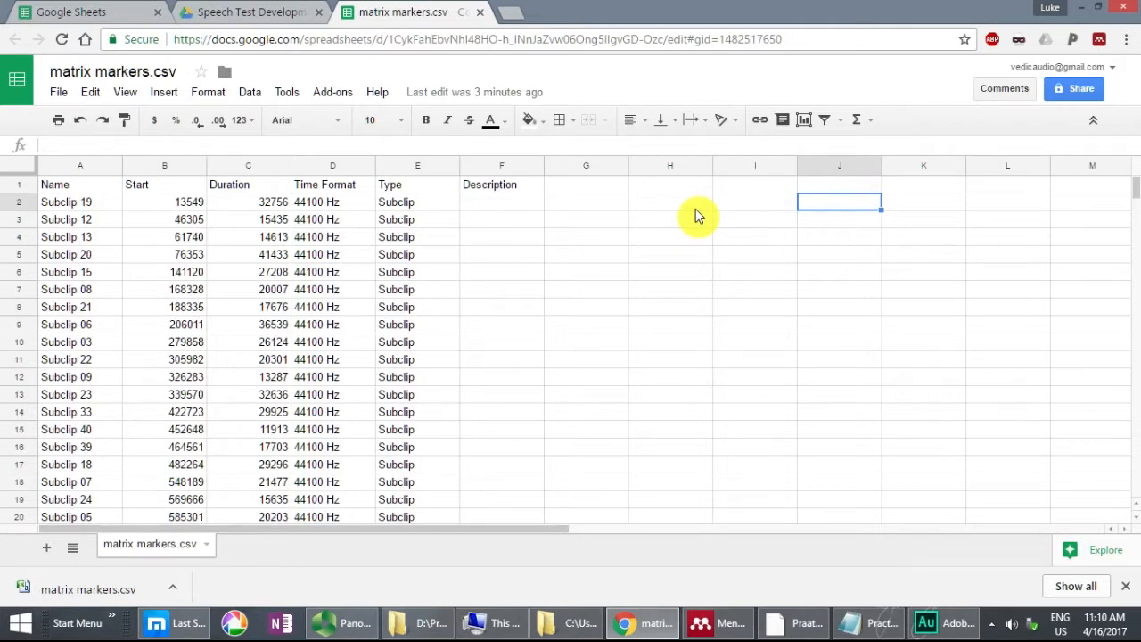
pyautogui.write('44100')
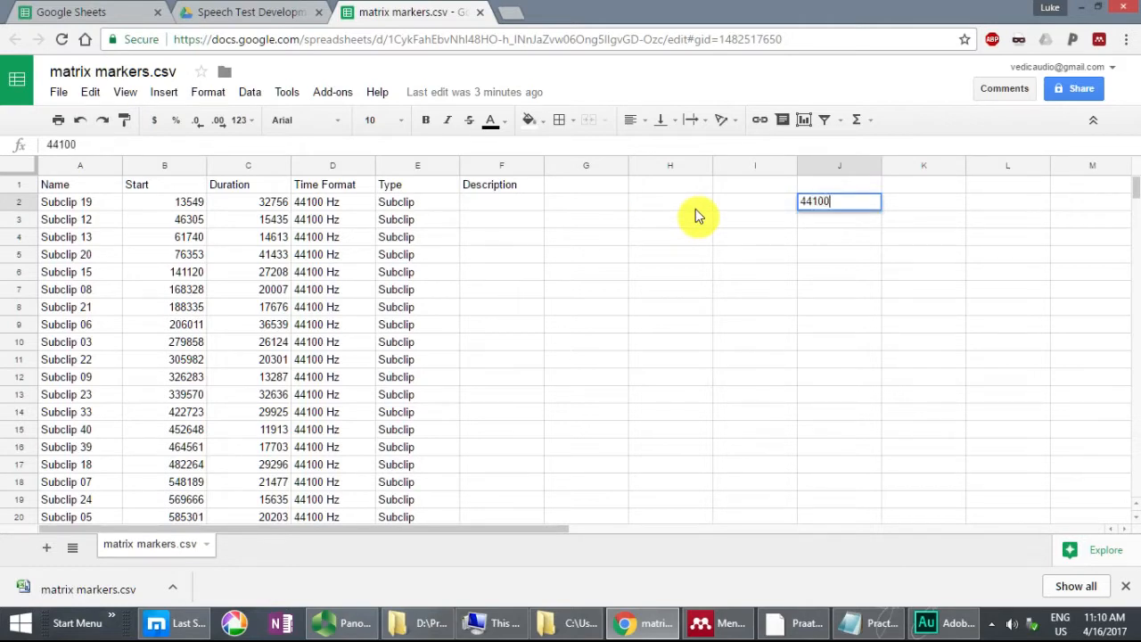
pyautogui.press('Return')
# Step: Enter the fade lengths 35 in cell K2 and 17.5 in cell L2
pyautogui.press('Up')
pyautogui.press('Right')
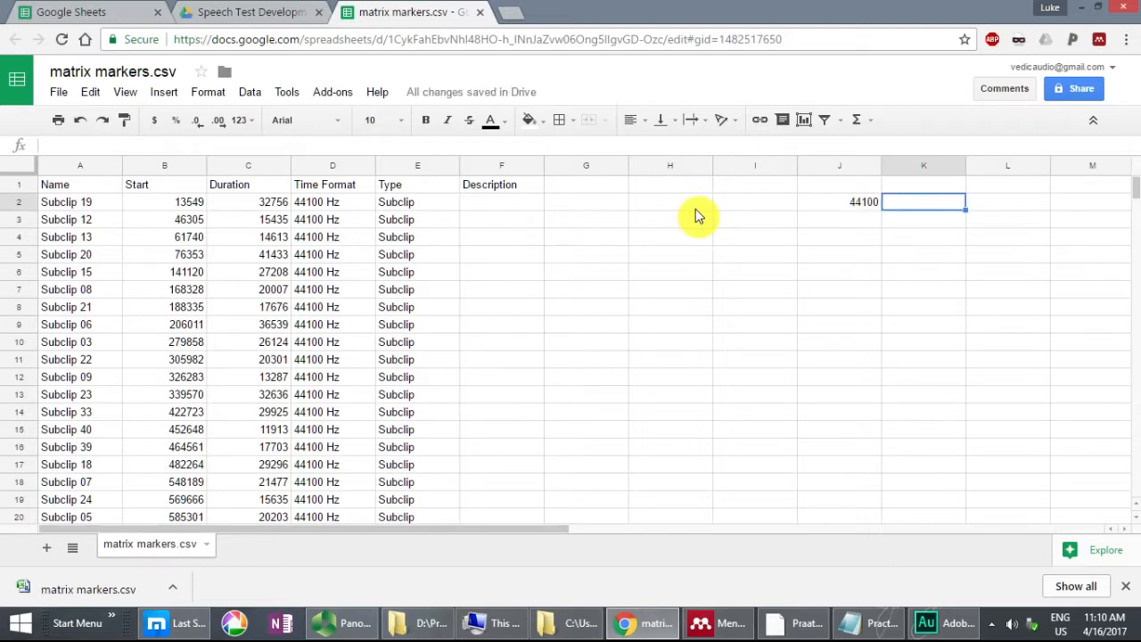
pyautogui.write('35')
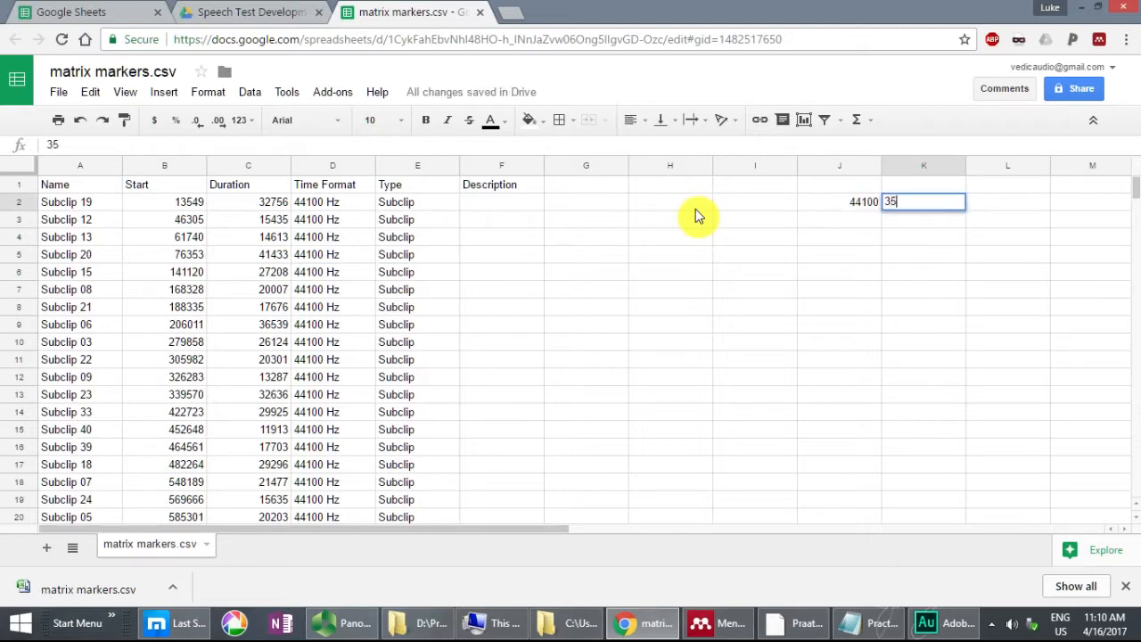
pyautogui.press('Return')
pyautogui.press('Up')
pyautogui.press('Right')
pyautogui.write('17.5')
pyautogui.press('Return')
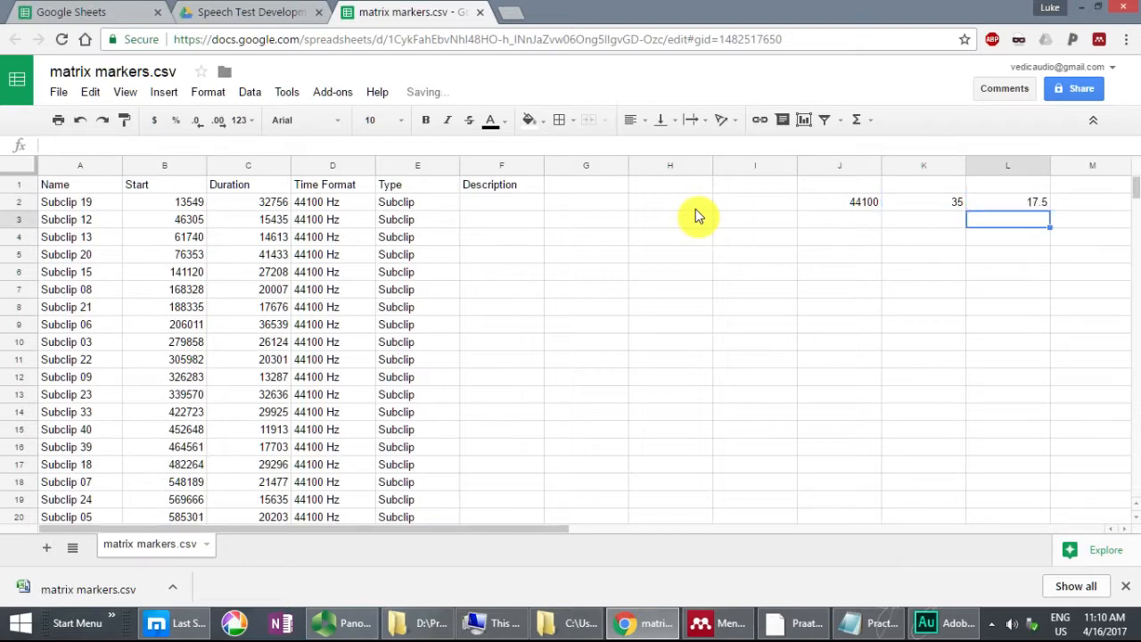
# Step: Convert the 35 ms length to samples in cell K3 with the formula =(35/1000)*44100
pyautogui.press('Left')
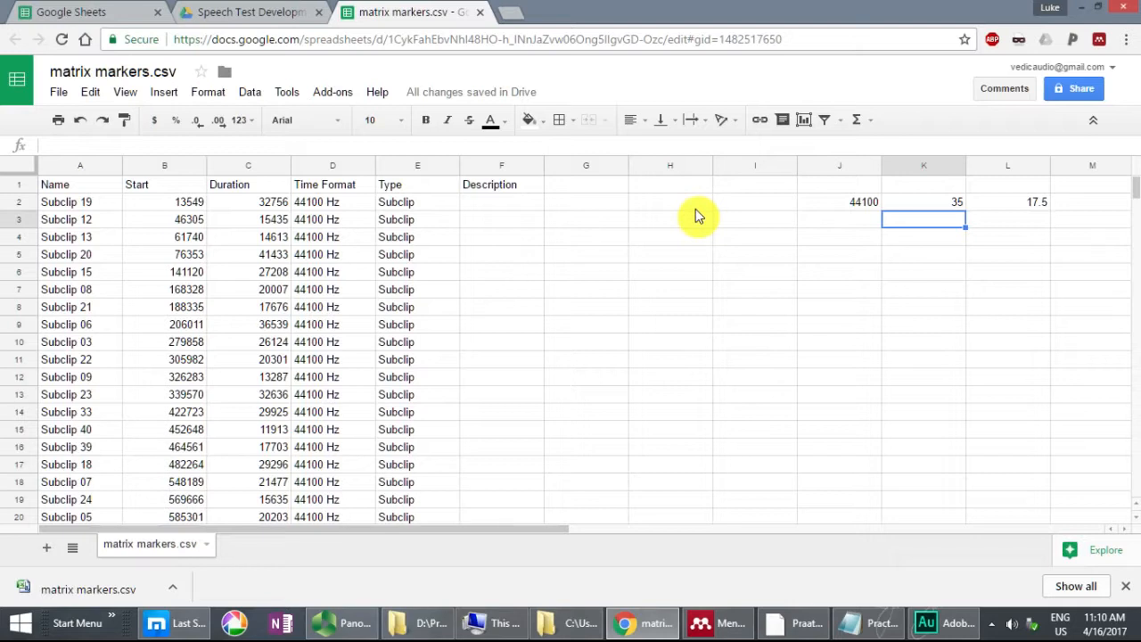
pyautogui.write('=')
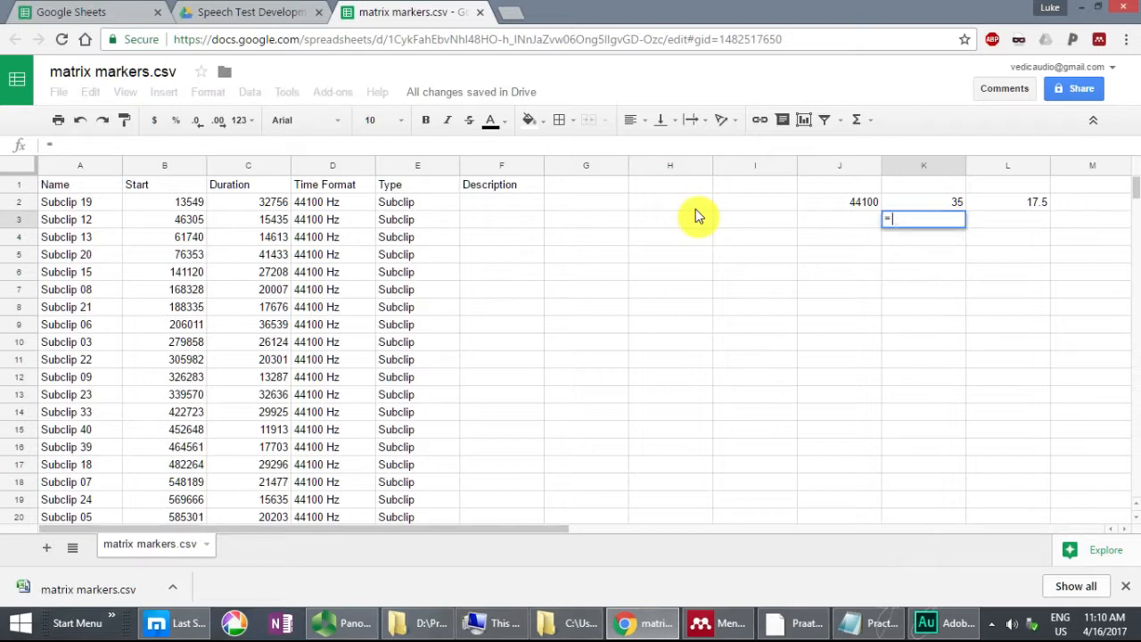
pyautogui.write('(35')
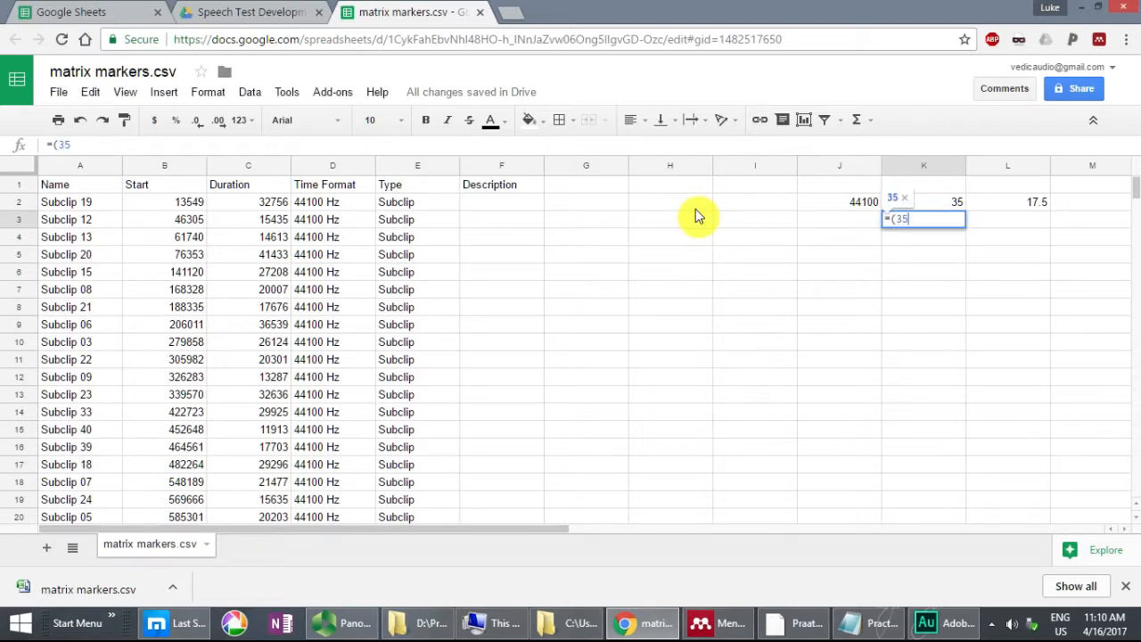
pyautogui.write('/1000)')
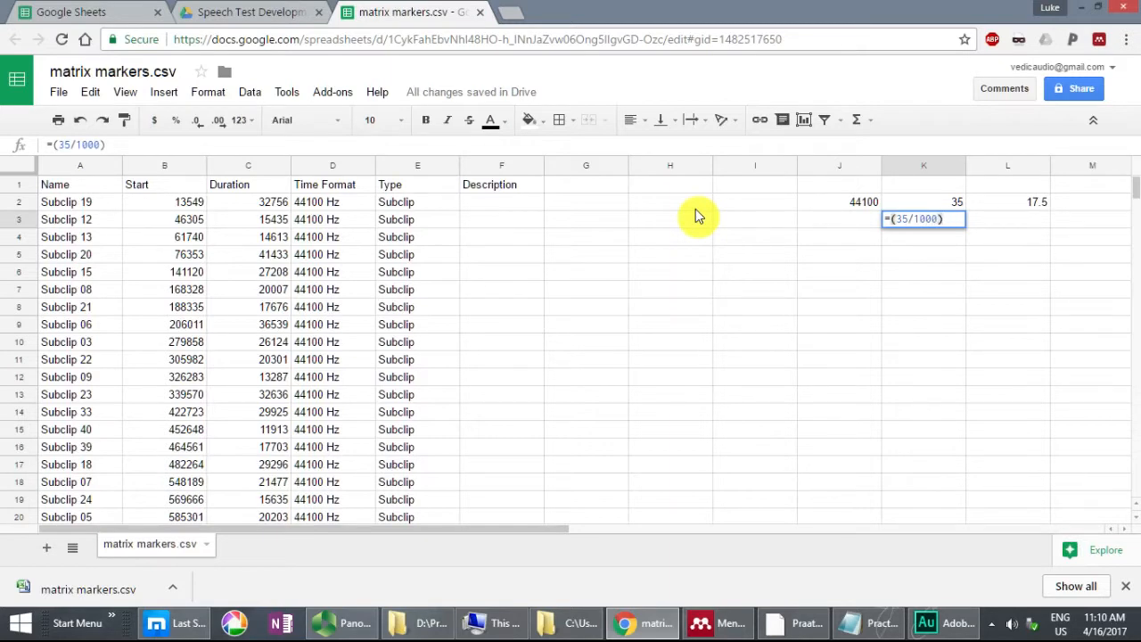
pyautogui.write('*')
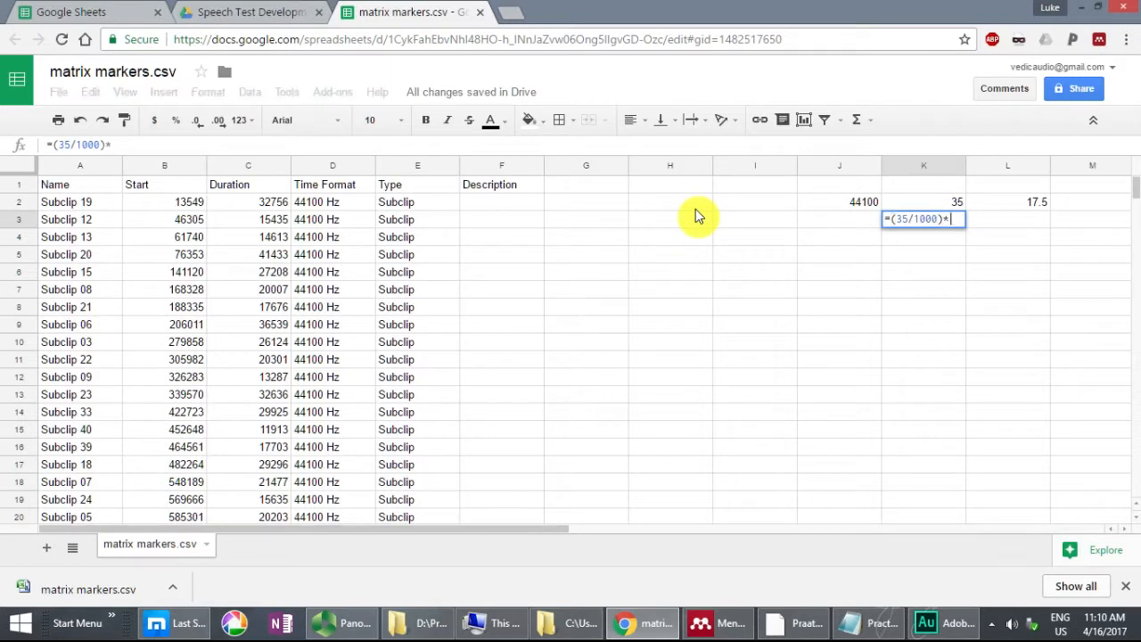
pyautogui.write('44100')
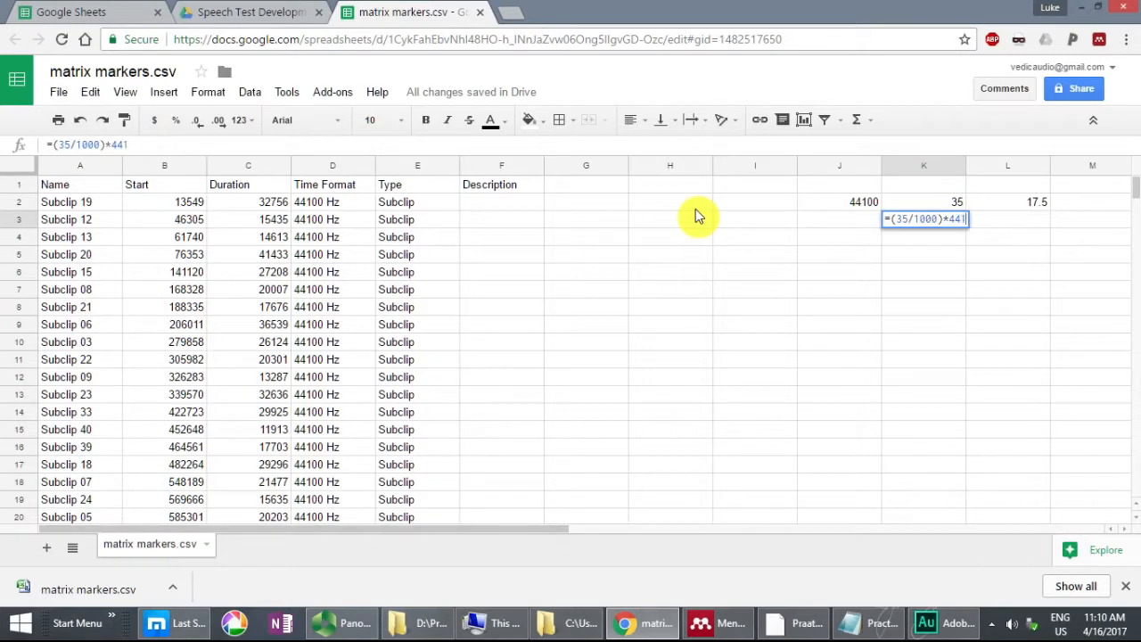
pyautogui.press('Return')
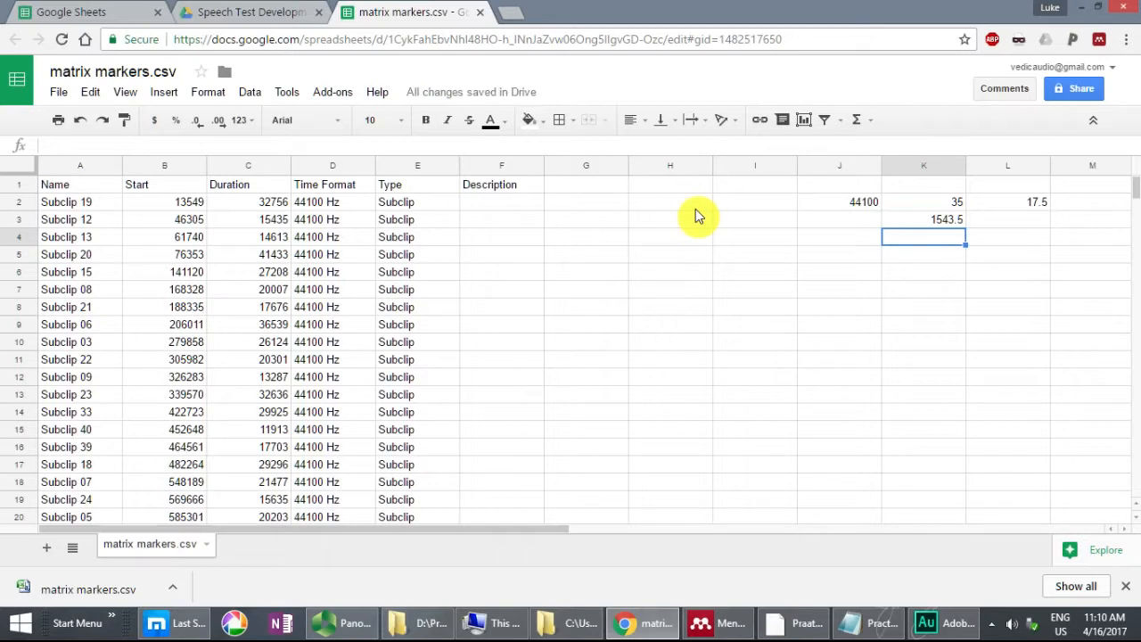
# Step: Round the K3 result down to a whole number by changing its formula to =INT((35/1000)*44100)
pyautogui.press('Up')
pyautogui.press('F2')
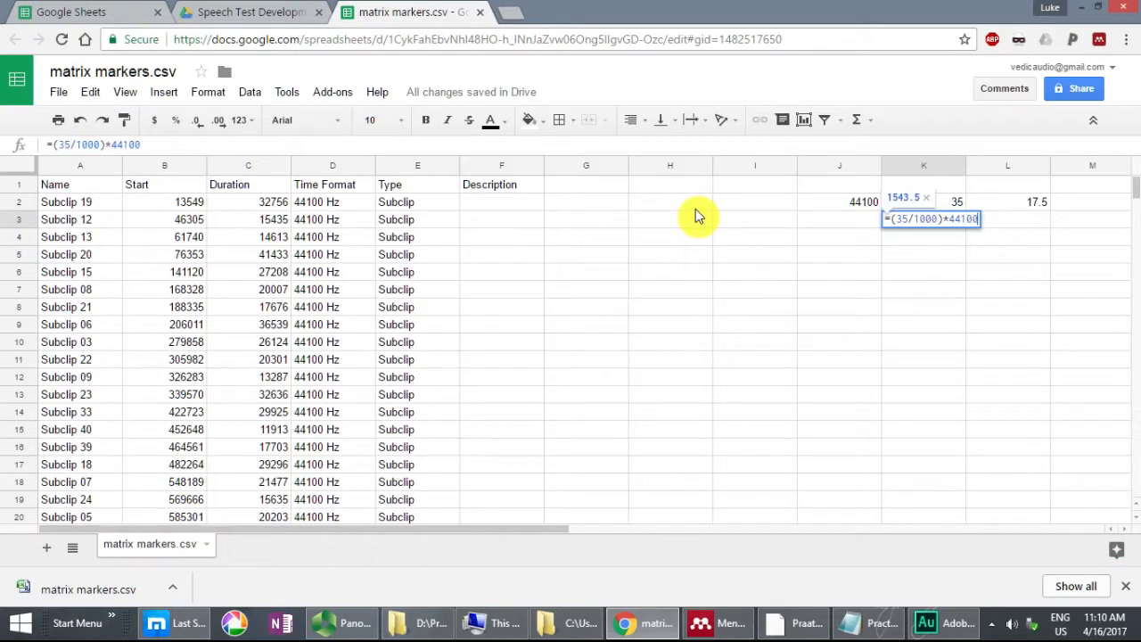
pyautogui.write(')')
pyautogui.press('Left')
pyautogui.press('Left')
pyautogui.press('Left')
pyautogui.press('Left')
pyautogui.press('Left')
pyautogui.press('Left')
pyautogui.press('Left')
pyautogui.press('Left')
pyautogui.press('Left')
pyautogui.press('Left')
pyautogui.write('(')
pyautogui.press('Left')
pyautogui.write('INT')
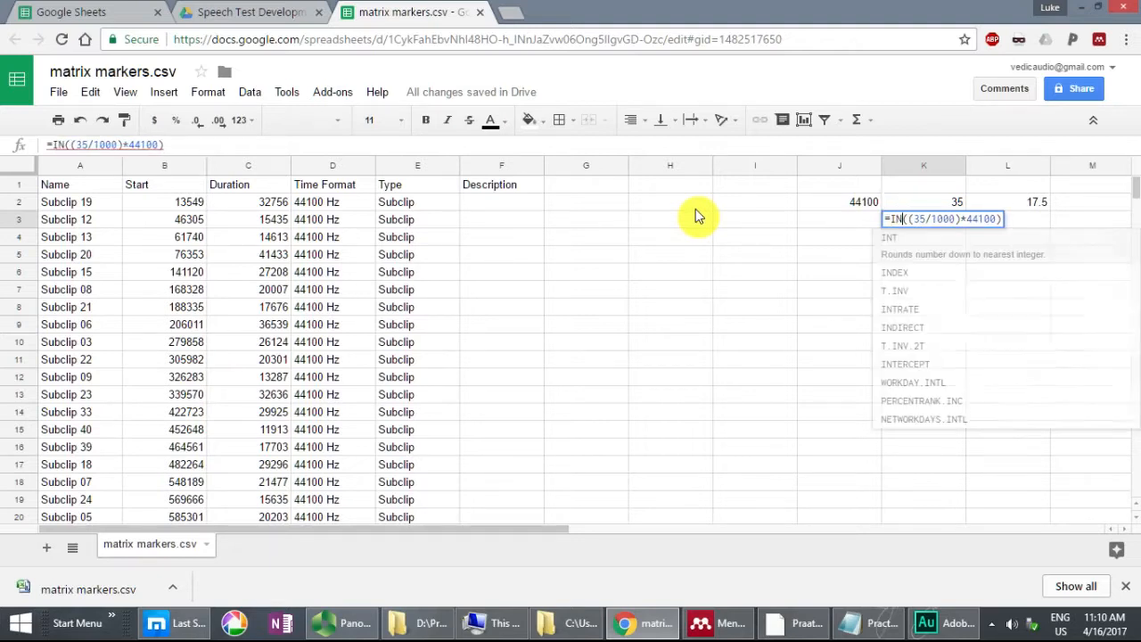
pyautogui.press('Right')
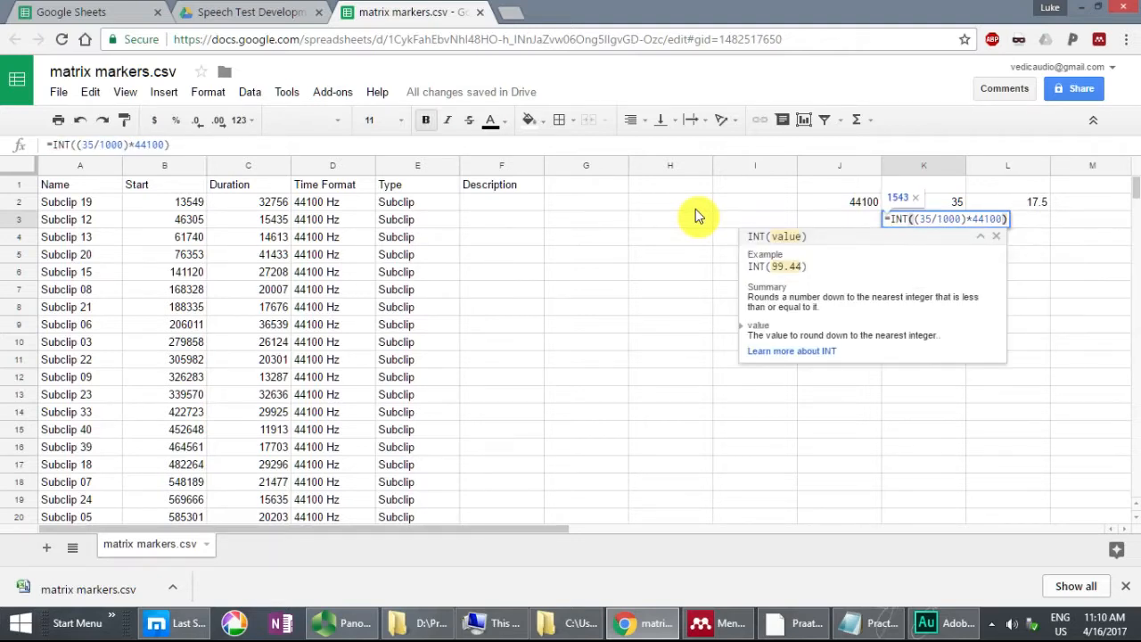
pyautogui.press('Tab')
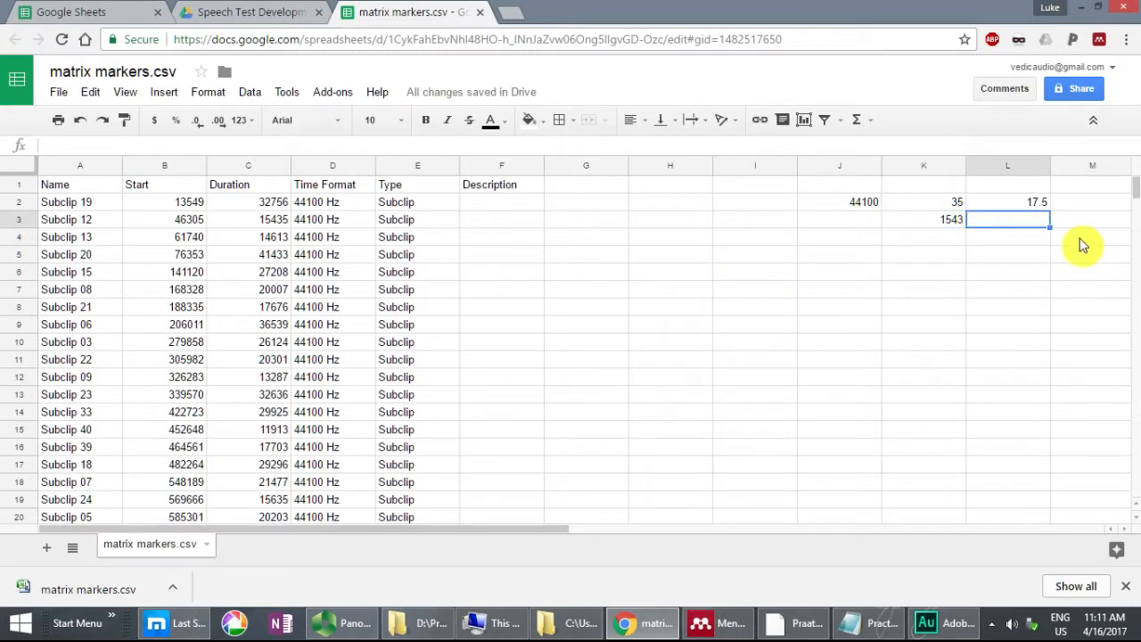
# Step: Convert the 17.5 ms length to whole samples in cell L3 with the formula =INT((17.5/1000)*44100)
pyautogui.write('=INT(')
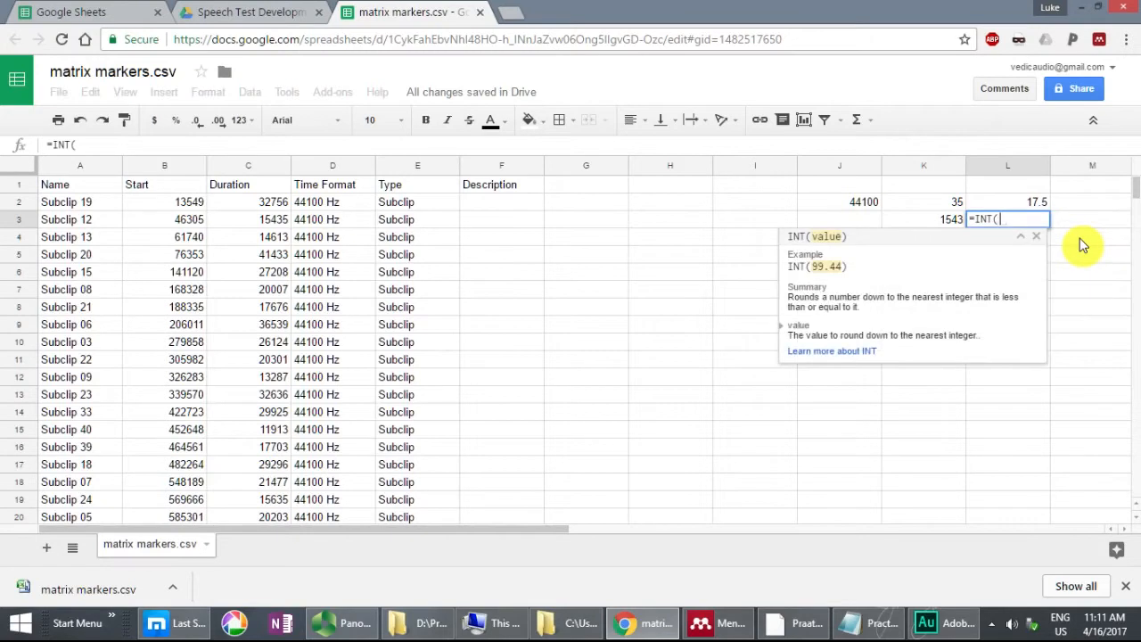
pyautogui.write('(')
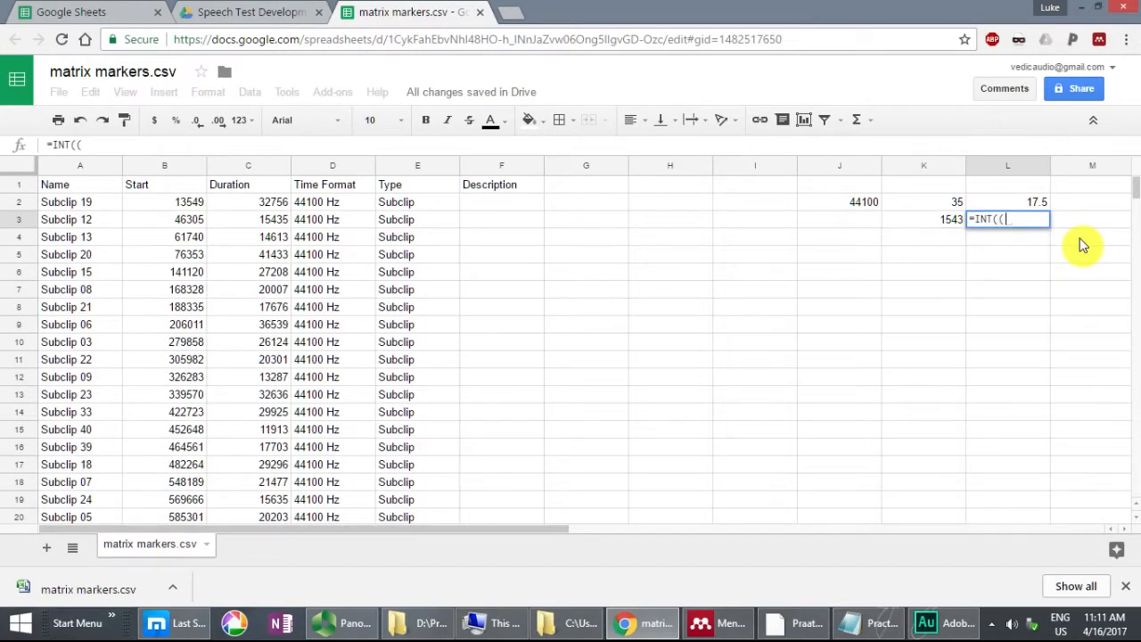
pyautogui.write('17.5/1')
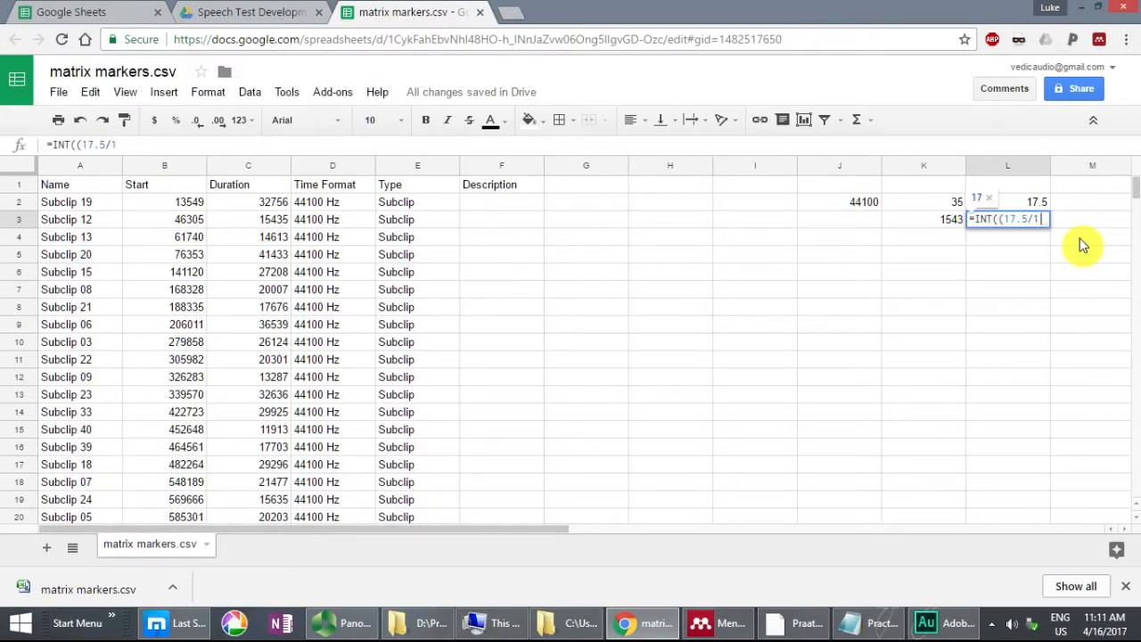
pyautogui.write('000)*44100)')
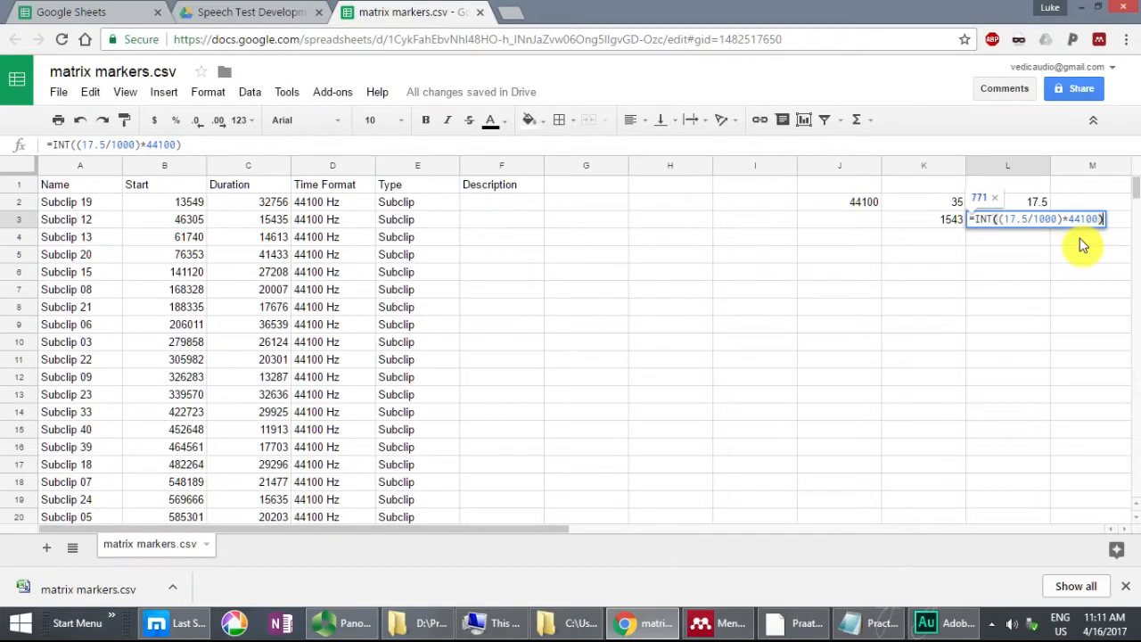
pyautogui.press('Return')
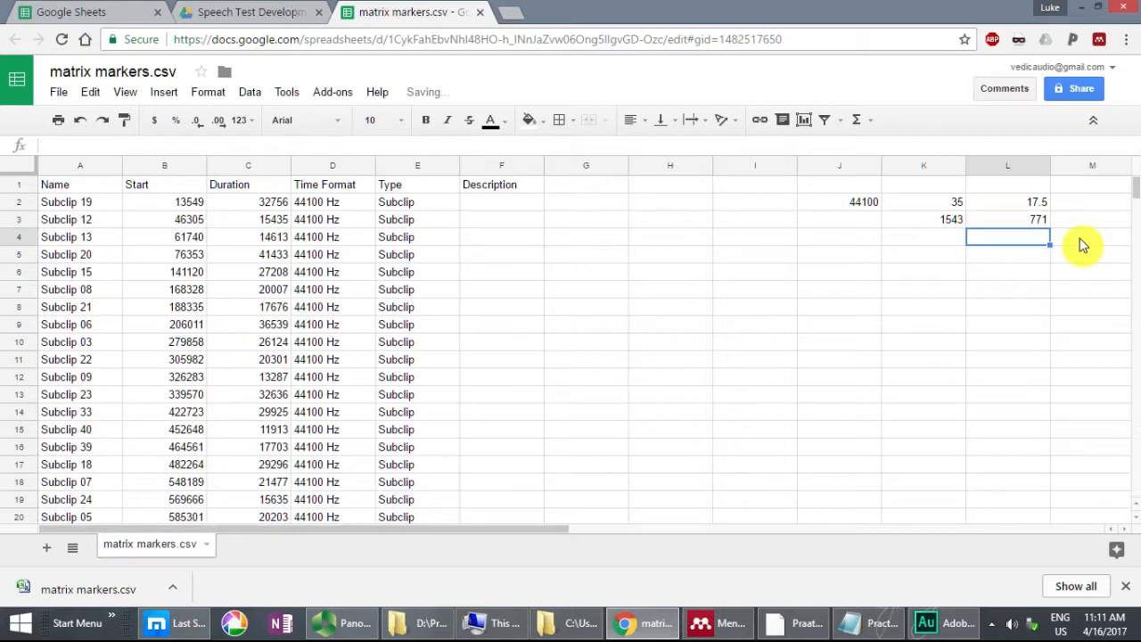
pyautogui.click(1023, 219)
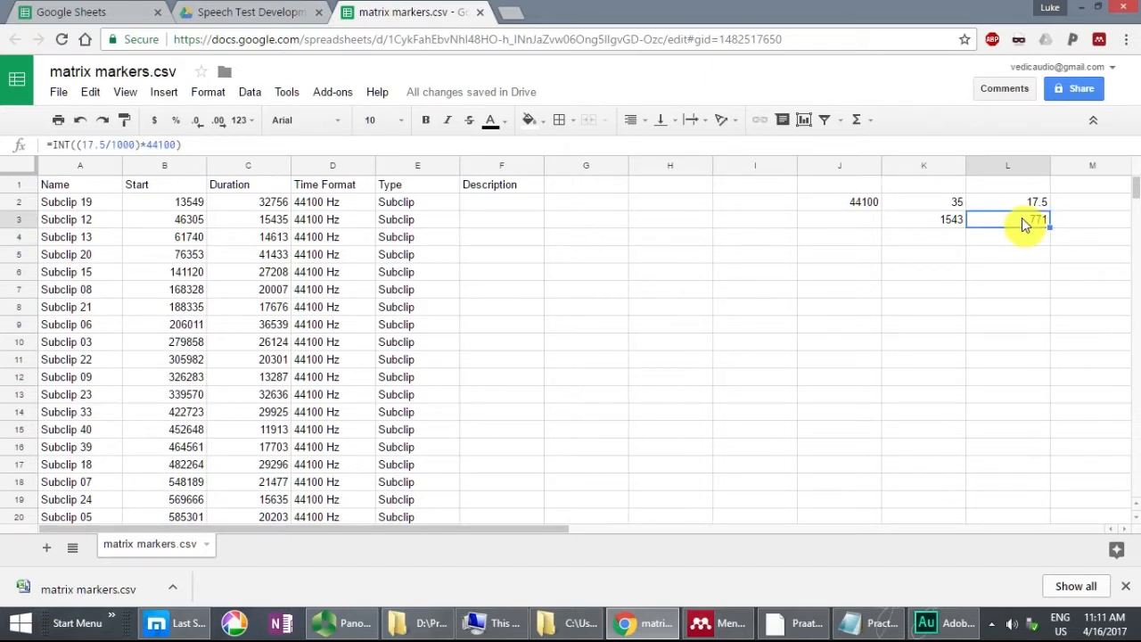
pyautogui.click(950, 227)
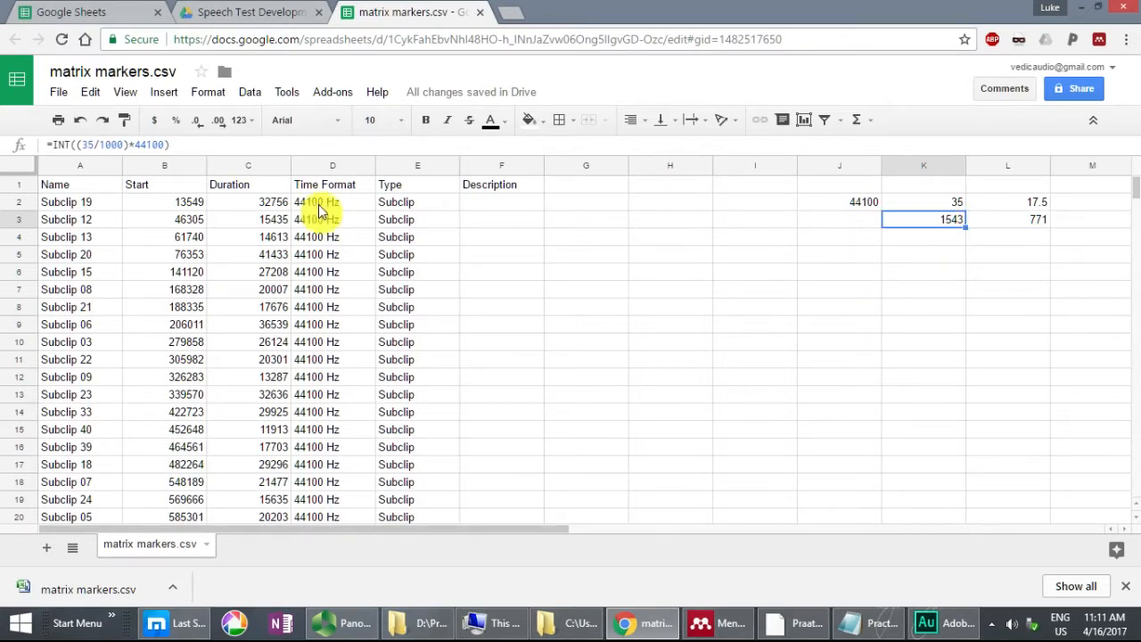
# Step: Copy the Start and Duration values in B2:C37 and paste them as values only starting at cell G2
pyautogui.click(163, 205)
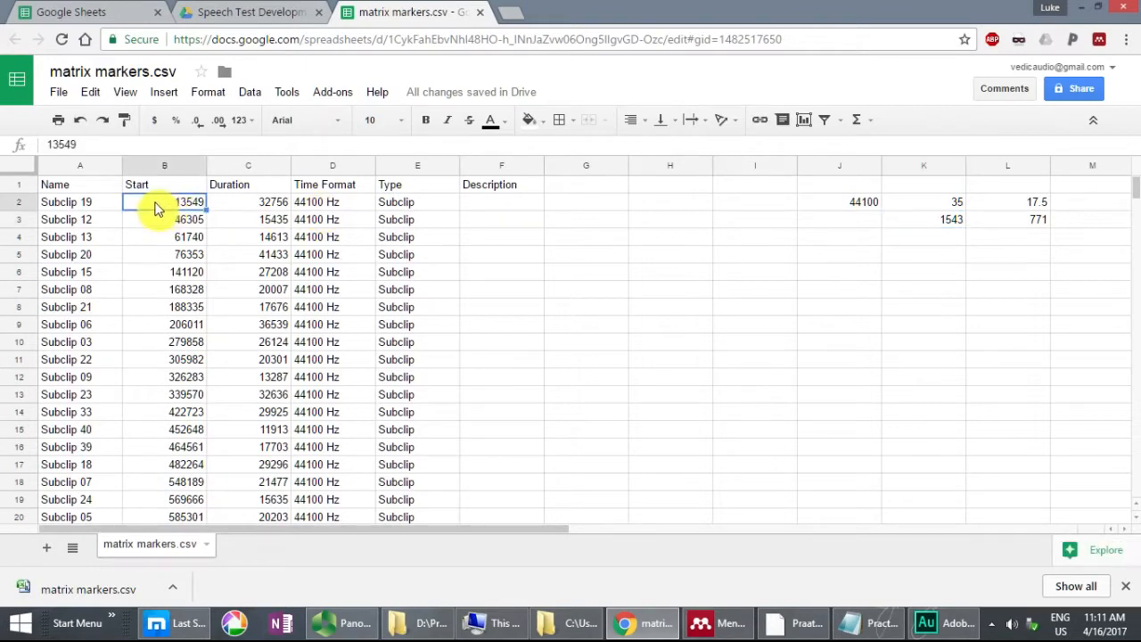
pyautogui.moveTo(259, 211); pyautogui.dragTo(254, 450)
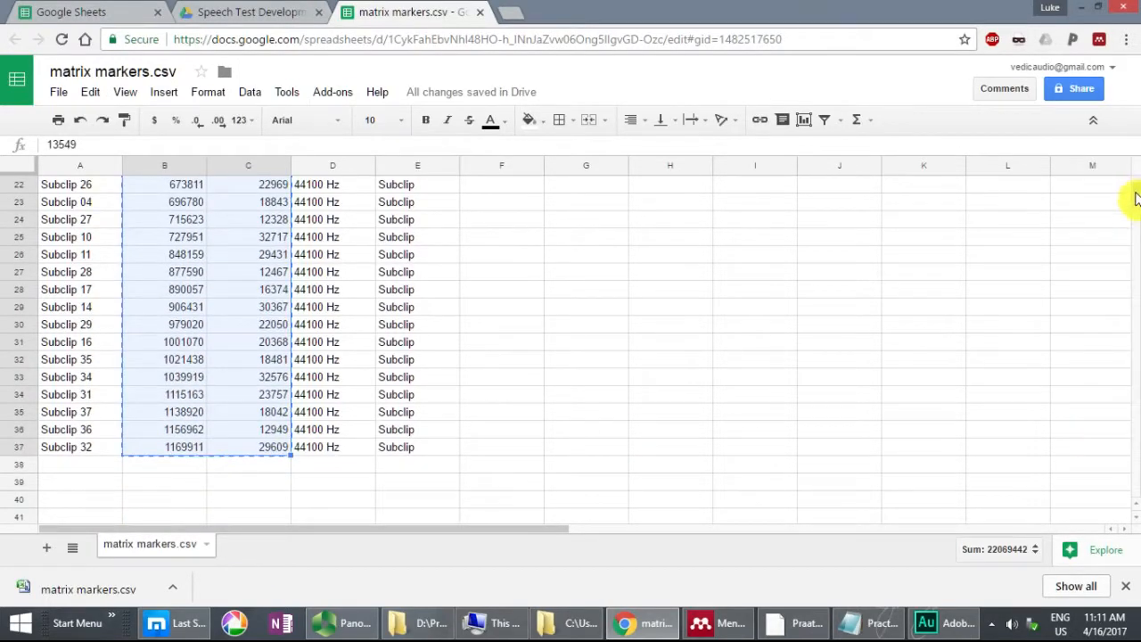
pyautogui.hotkey('ctrl', 'c')
pyautogui.moveTo(1136, 193); pyautogui.dragTo(1135, 152)
pyautogui.click(585, 185)
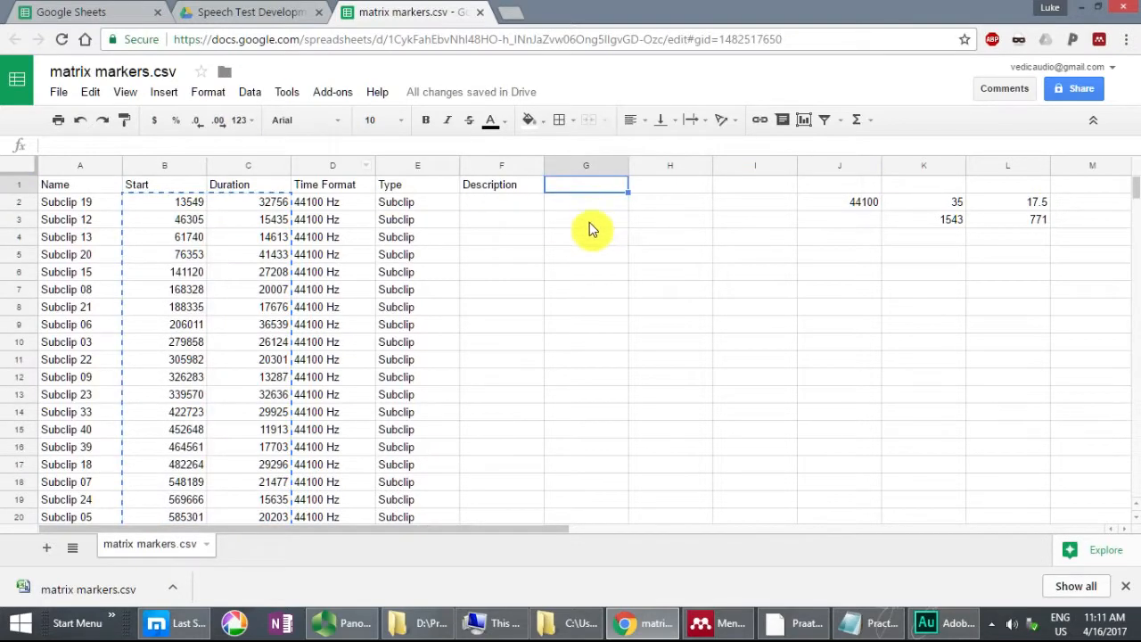
pyautogui.click(587, 197)
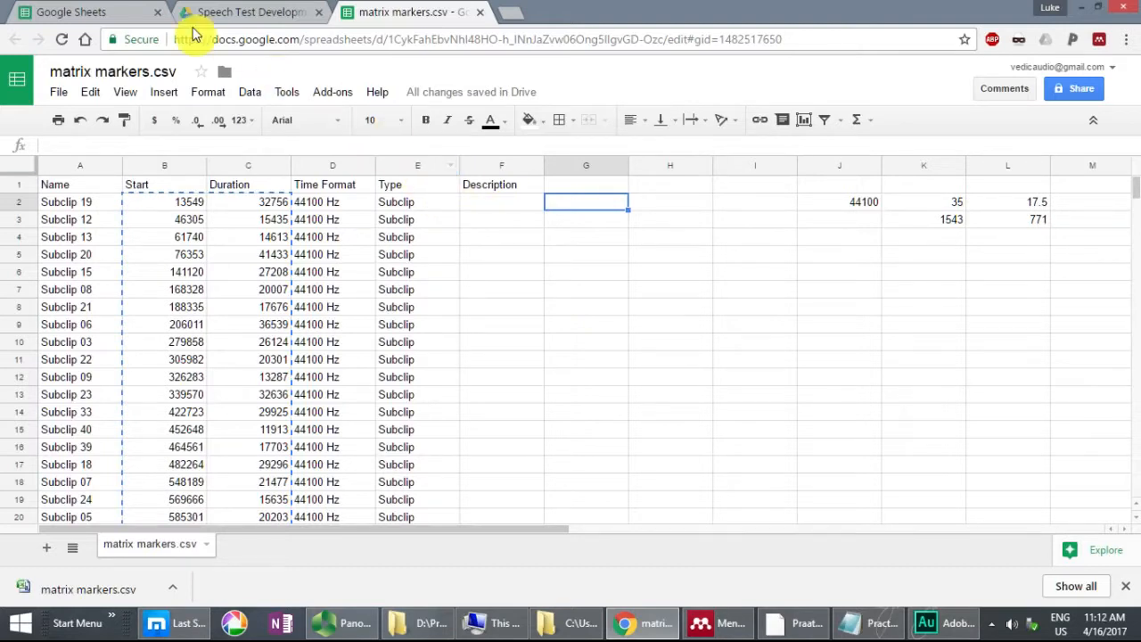
pyautogui.click(90, 93)
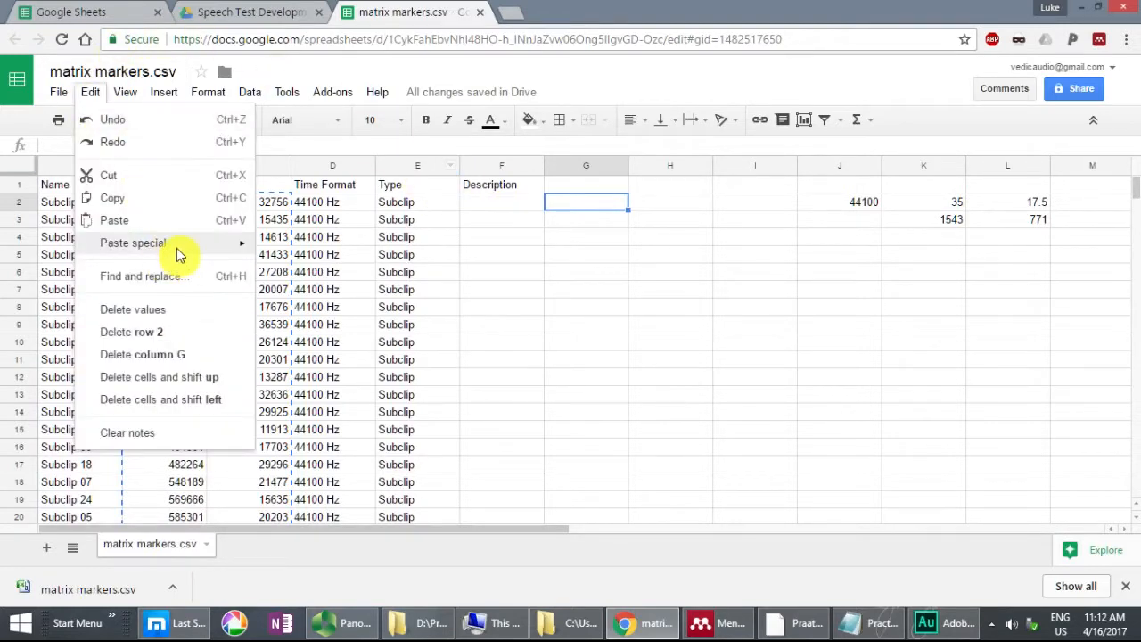
pyautogui.moveTo(186, 246)
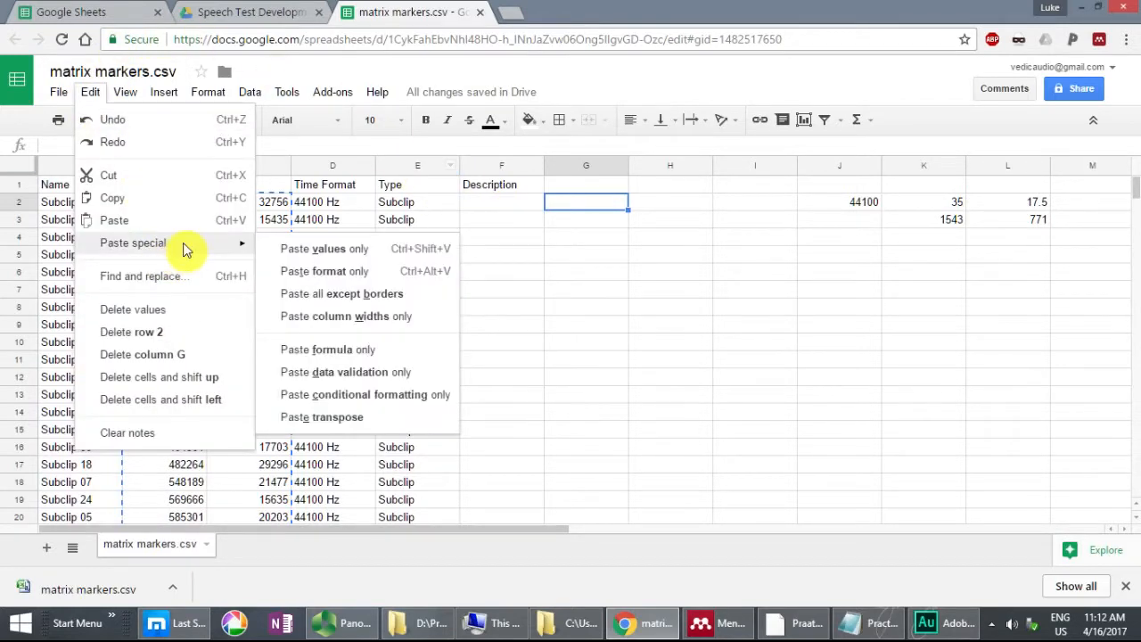
pyautogui.click(375, 258)
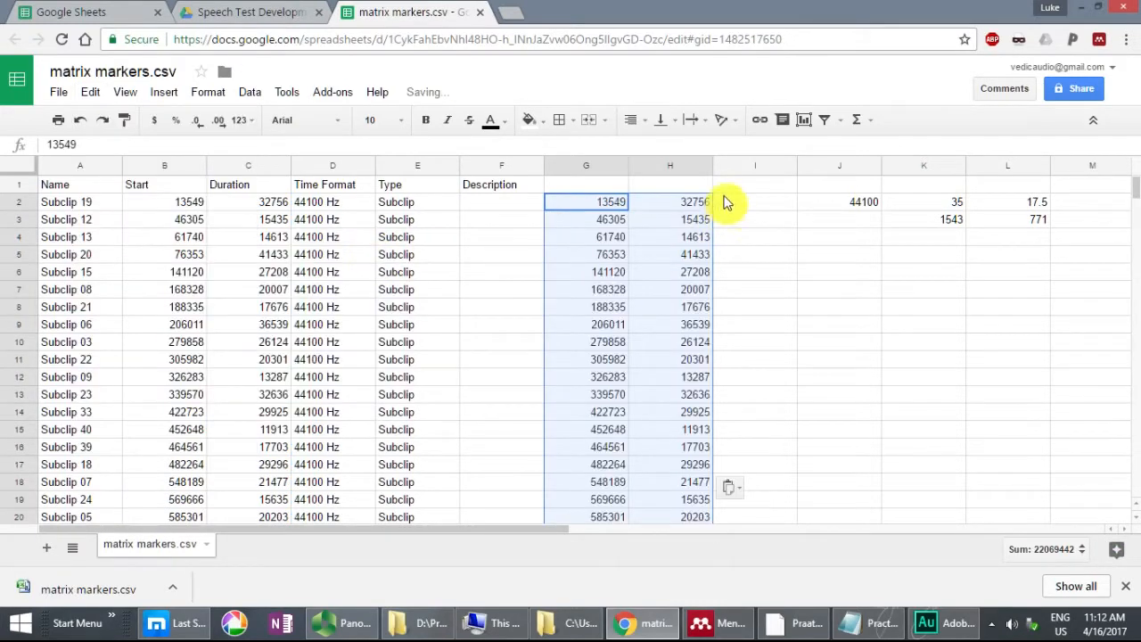
# Step: Clear the sample rate from cell J2
pyautogui.click(746, 203)
pyautogui.click(847, 205)
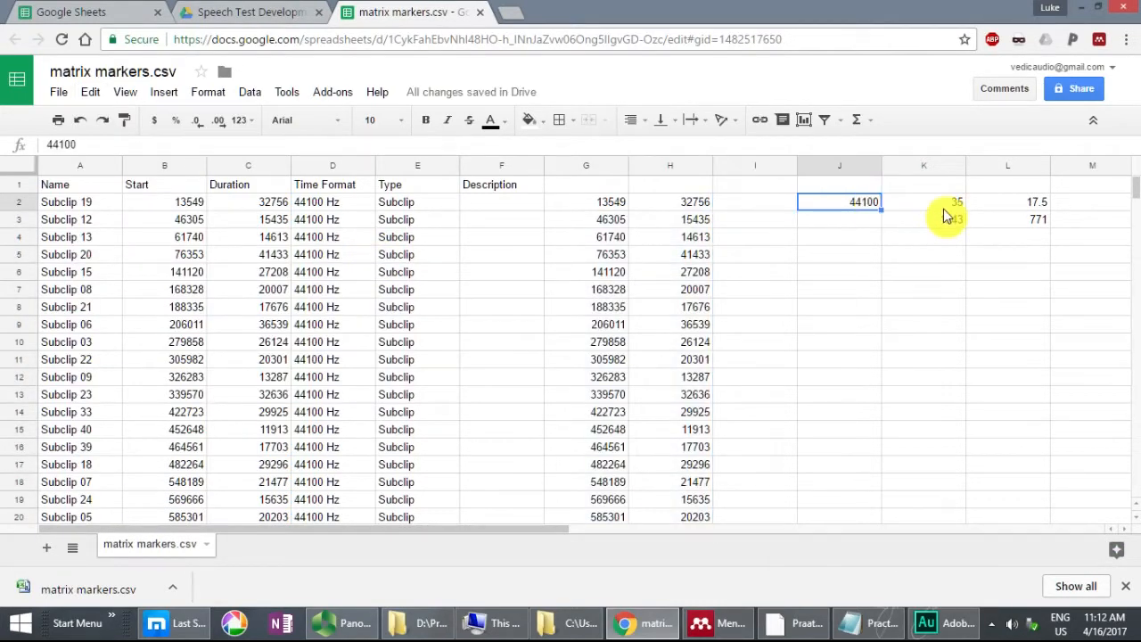
pyautogui.press('Delete')
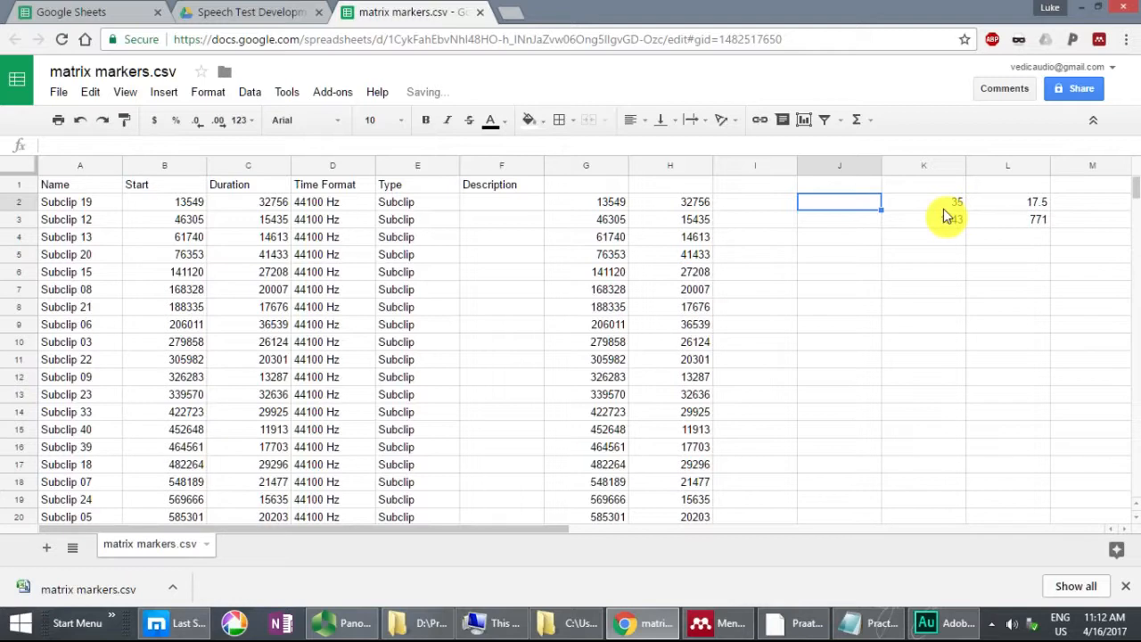
# Step: Calculate the first subclip's earlier start in cell I2 with the formula =G2-771
pyautogui.click(747, 207)
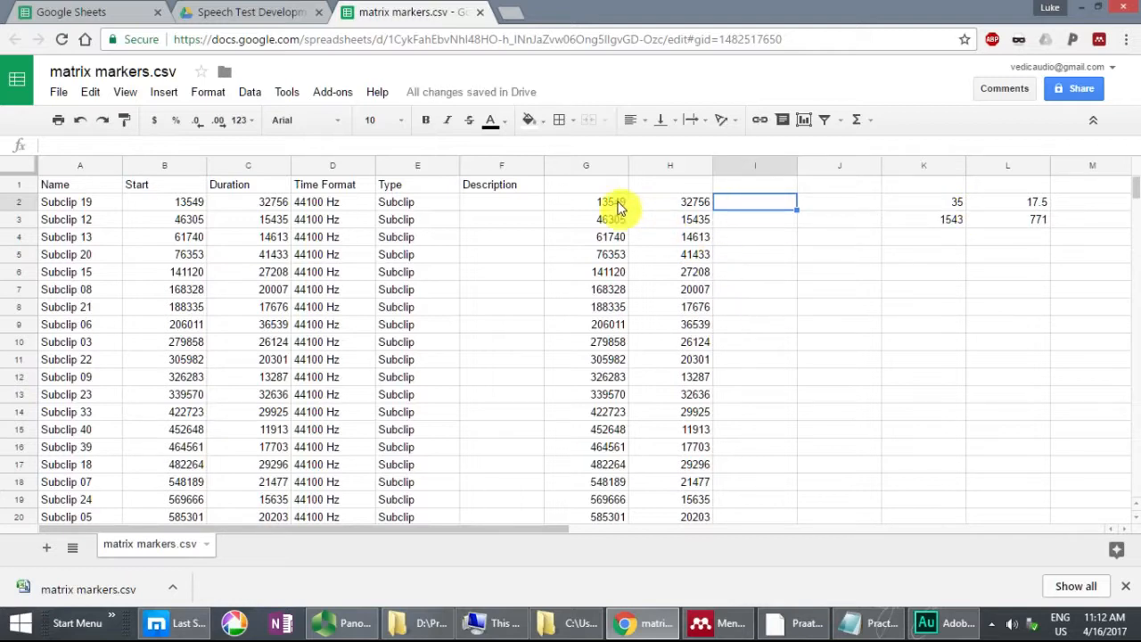
pyautogui.write('=')
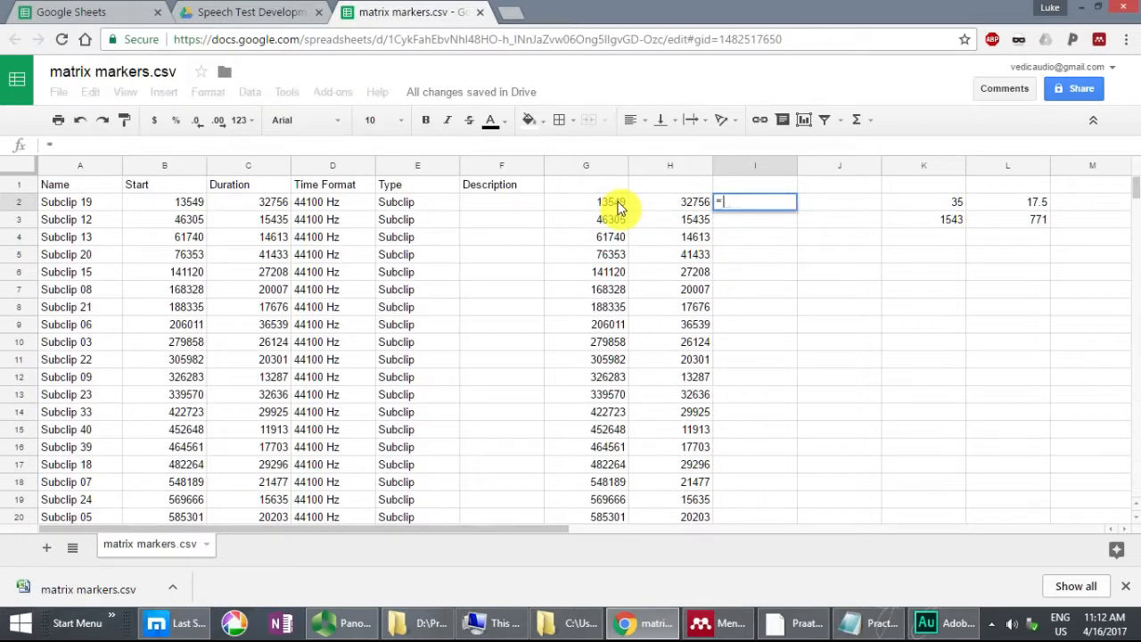
pyautogui.write('G2')
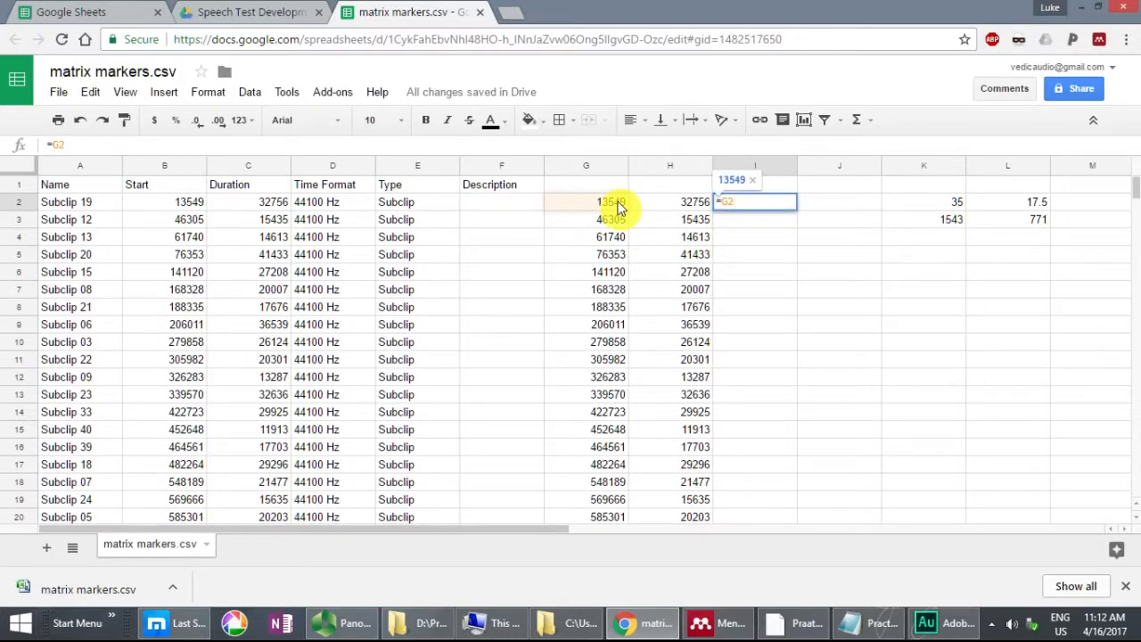
pyautogui.write('-')
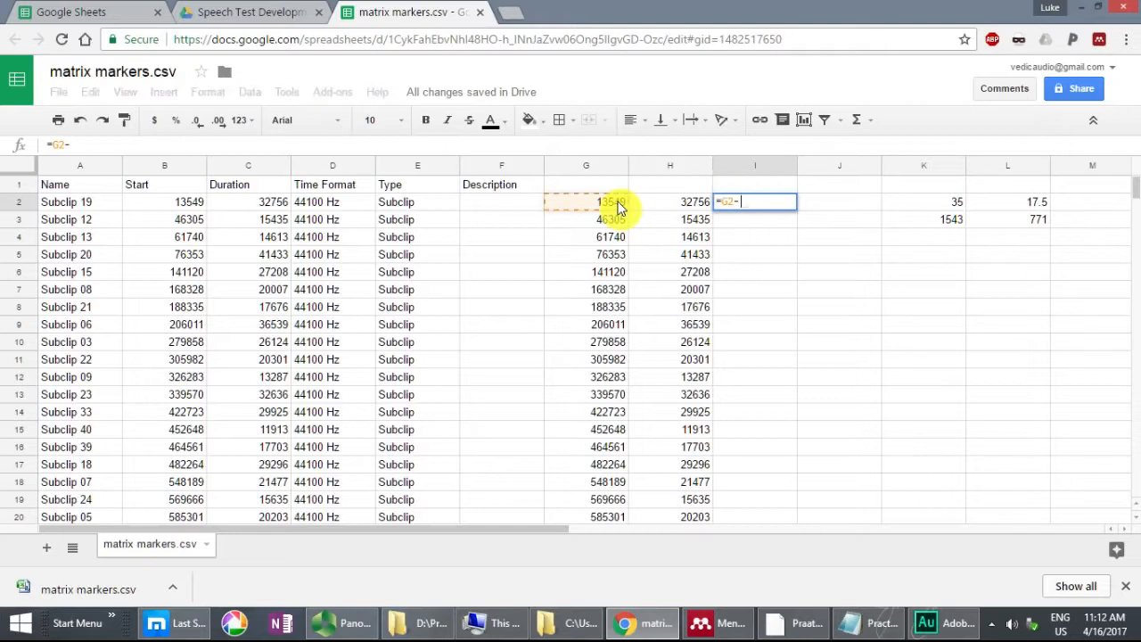
pyautogui.write('771')
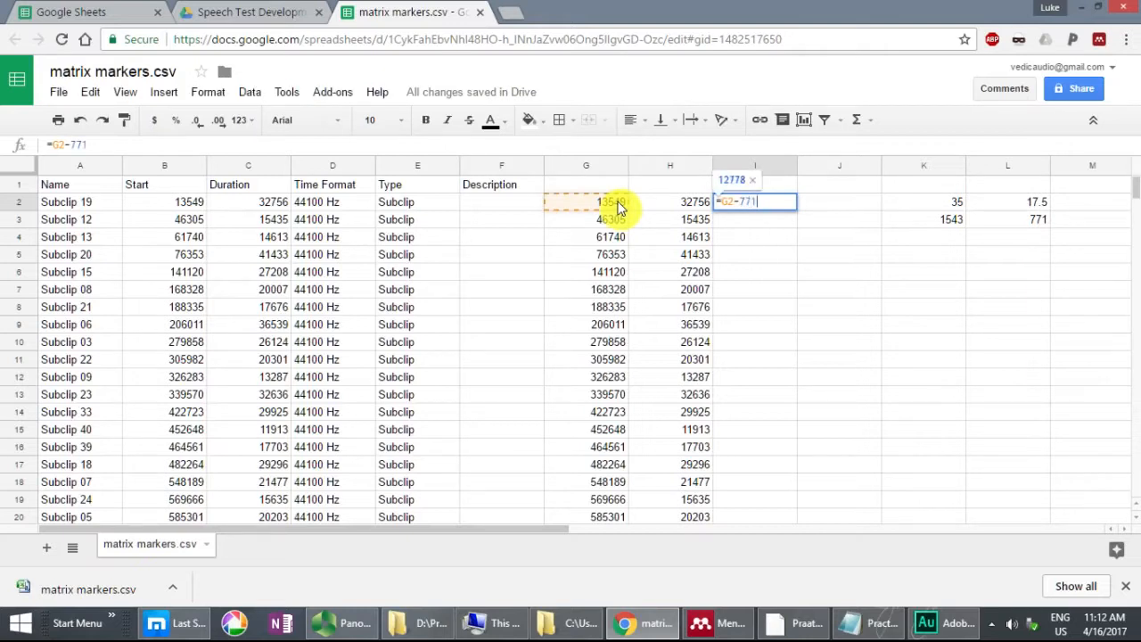
pyautogui.press('Return')
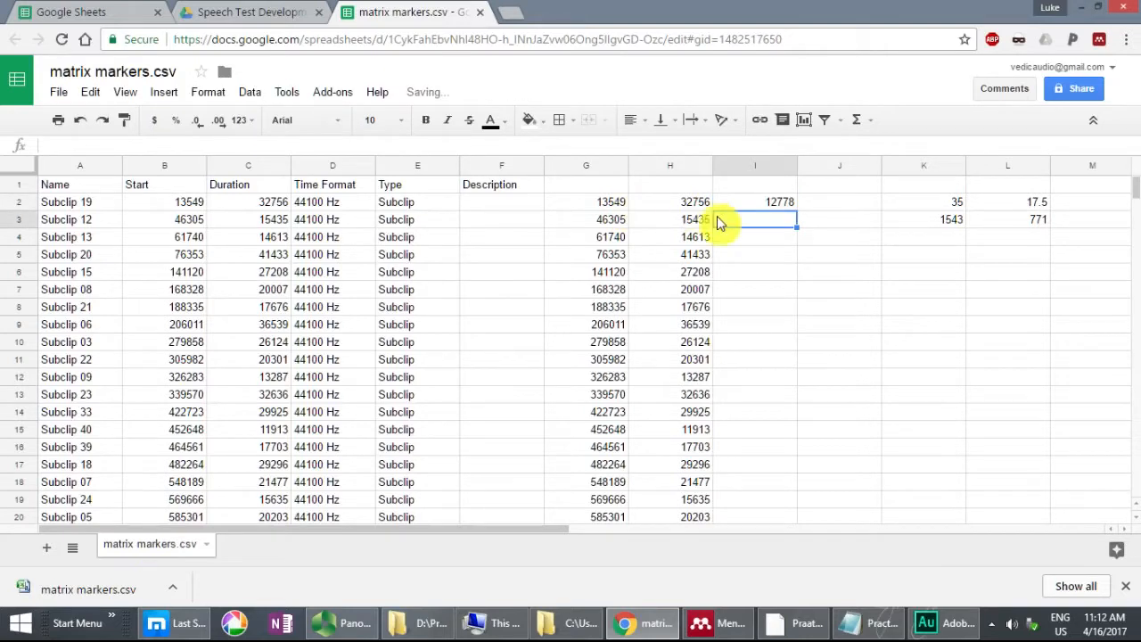
# Step: Fill the adjusted start formula from I2 down to row 37
pyautogui.click(771, 205)
pyautogui.moveTo(795, 210); pyautogui.dragTo(762, 239)
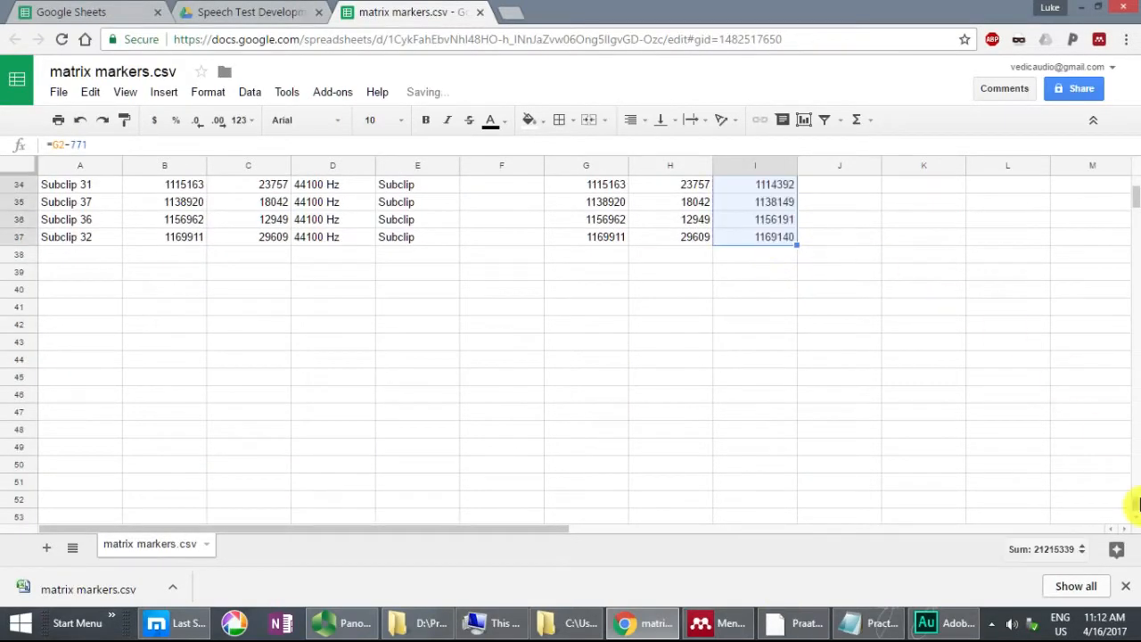
pyautogui.moveTo(1136, 207); pyautogui.dragTo(1129, 189)
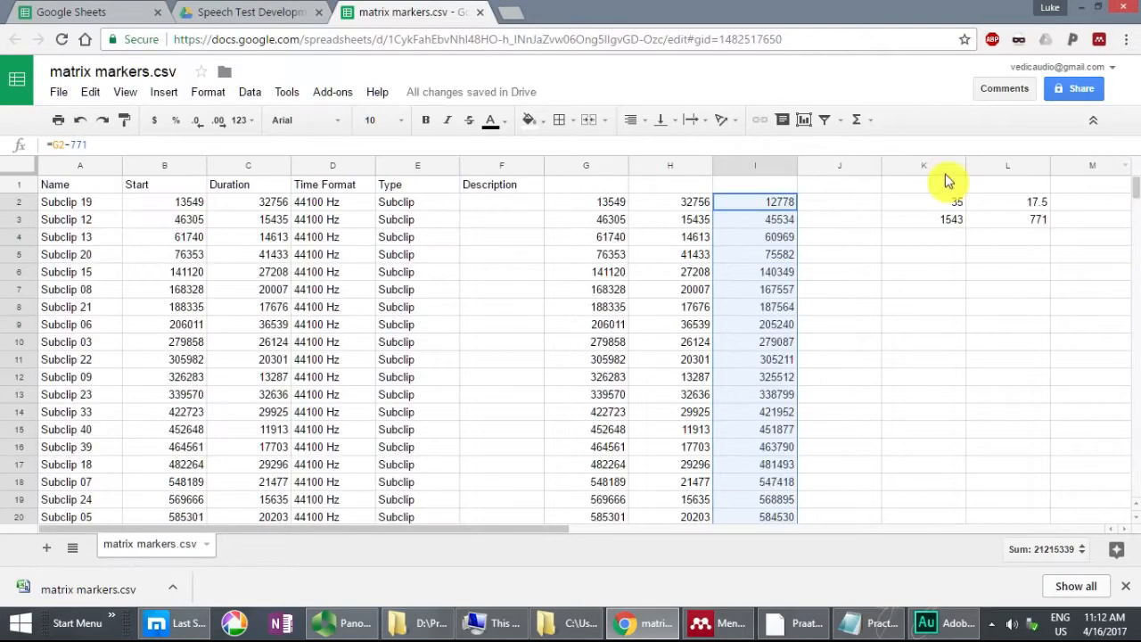
# Step: Calculate the first subclip's extended duration in cell J2 with the formula =H2+1543
pyautogui.click(836, 205)
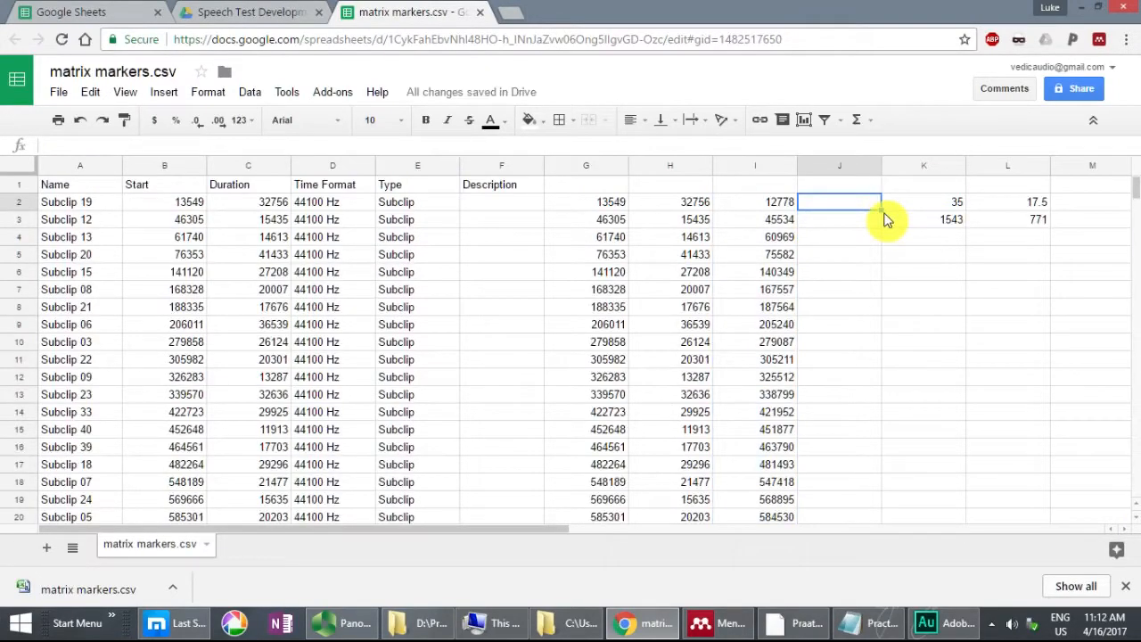
pyautogui.write('=H2')
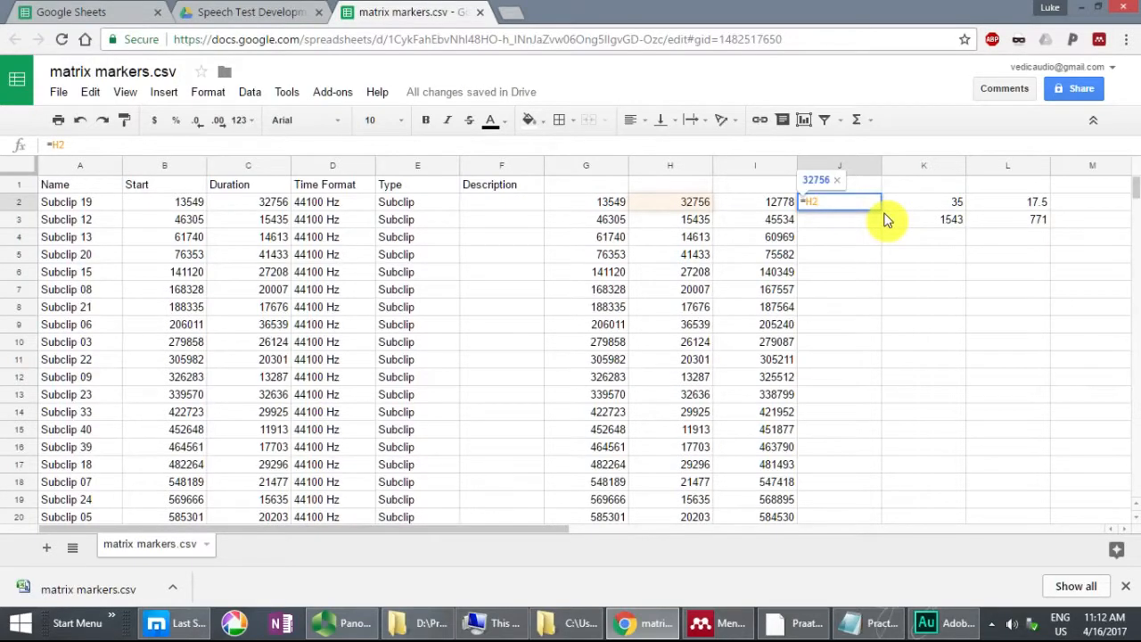
pyautogui.write('+')
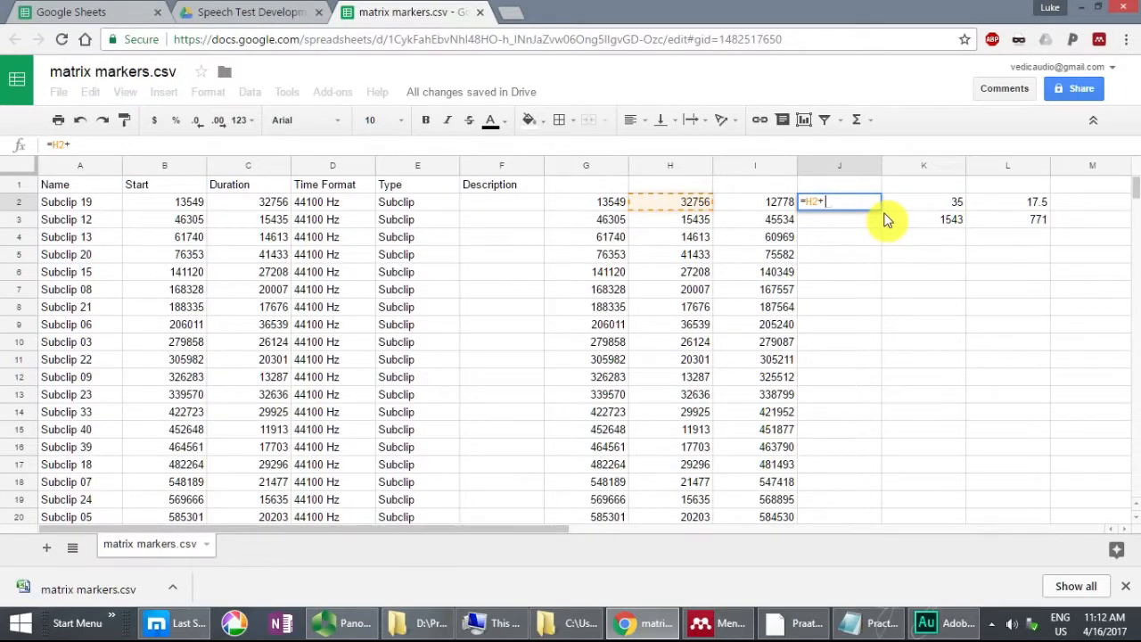
pyautogui.write('1543')
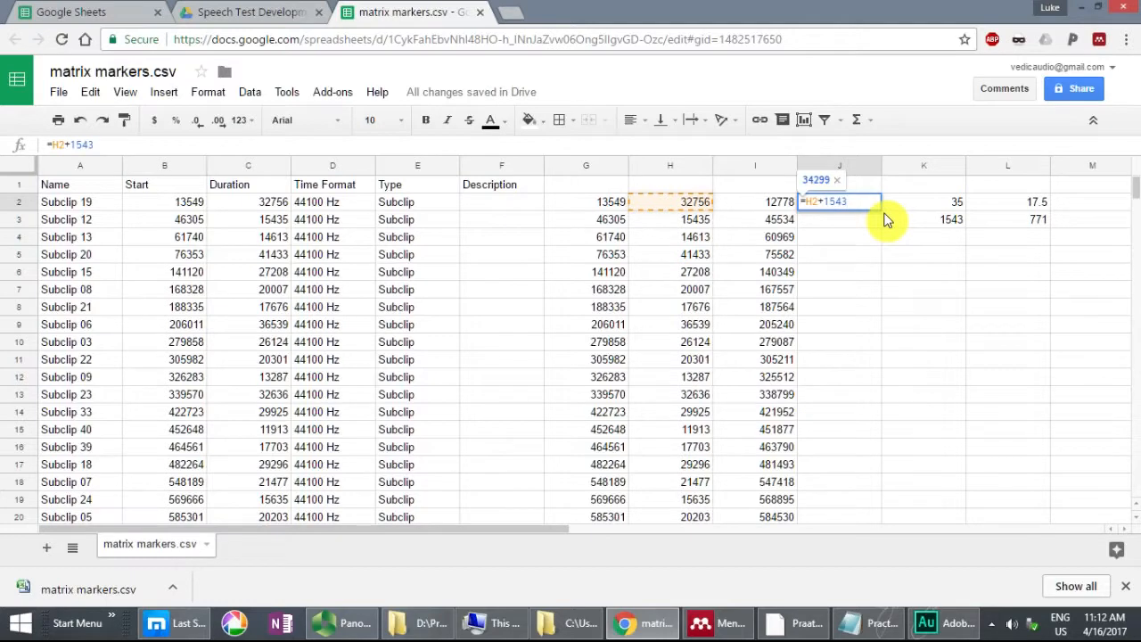
pyautogui.press('Return')
# Step: Fill the extended duration formula from J2 down to row 37
pyautogui.press('Up')
pyautogui.moveTo(883, 212); pyautogui.dragTo(861, 435)
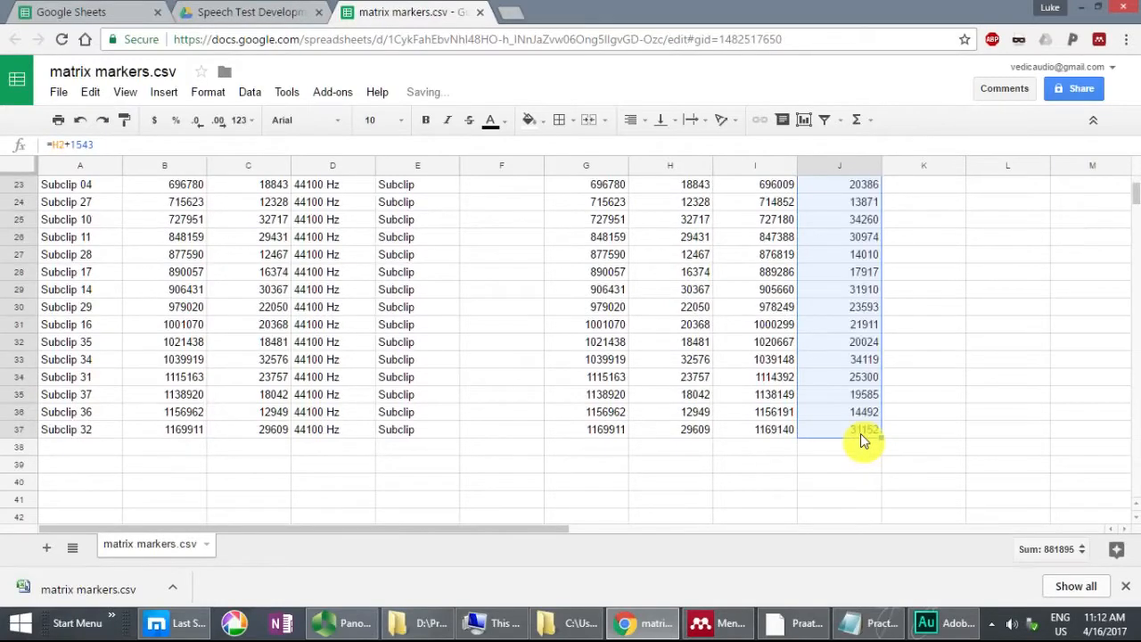
pyautogui.scroll(7, 861, 435)
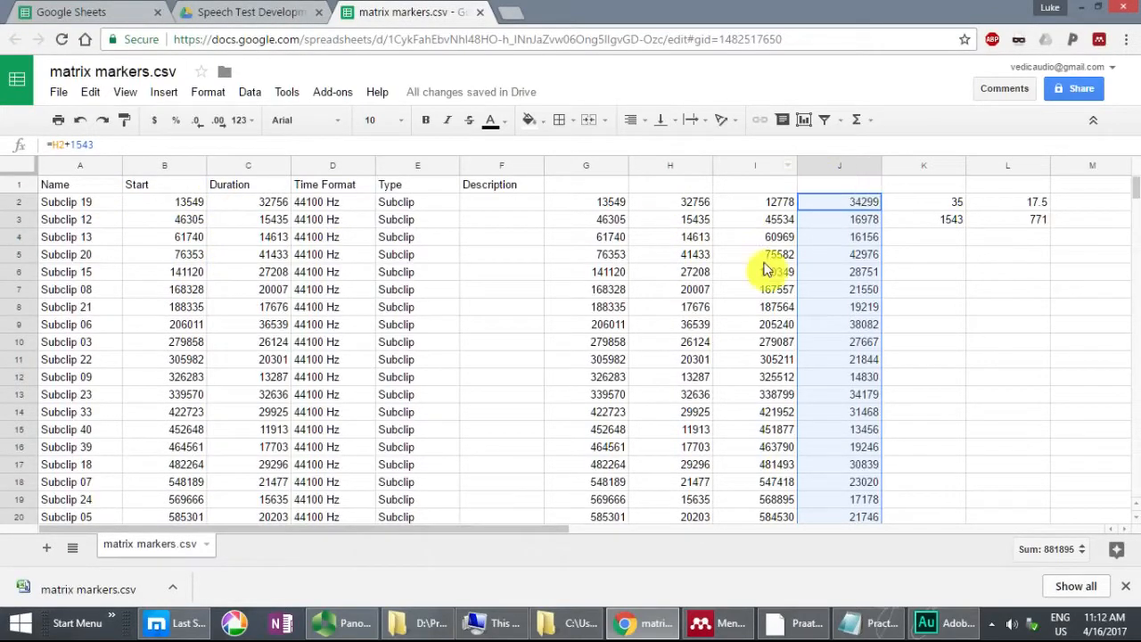
# Step: Copy the adjusted starts and durations in I2:J37 and paste them as values over the Start and Duration columns from B2
pyautogui.click(774, 204)
pyautogui.moveTo(778, 208); pyautogui.dragTo(854, 326)
pyautogui.hotkey('ctrl', 'c')
pyautogui.scroll(10, 1138, 201)
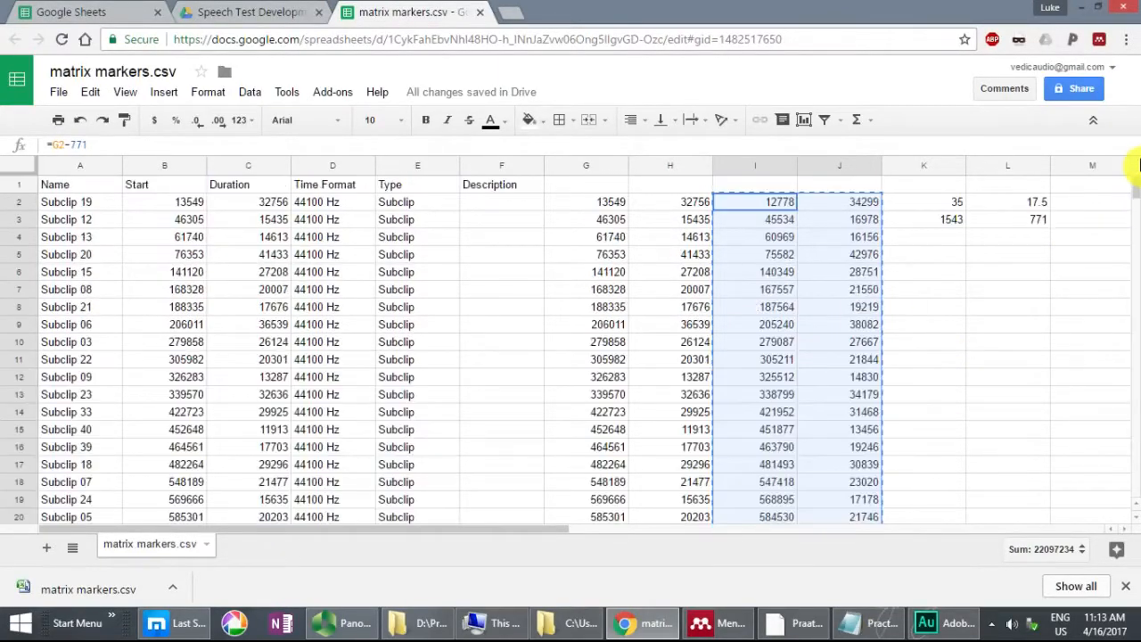
pyautogui.click(176, 203)
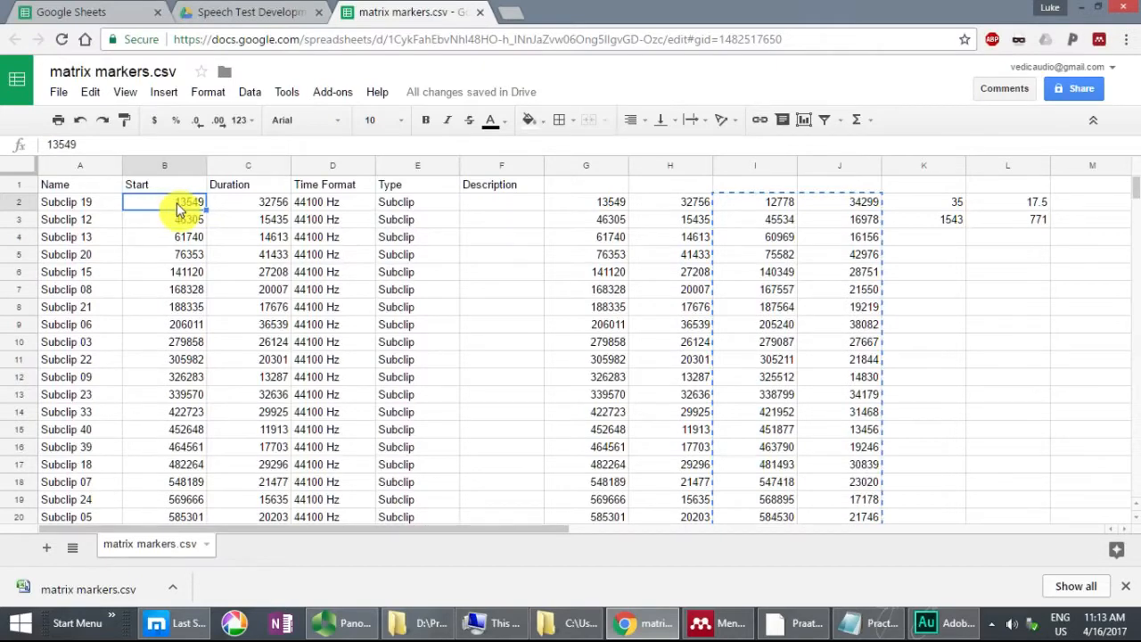
pyautogui.hotkey('ctrl', 'v')
pyautogui.click(90, 92)
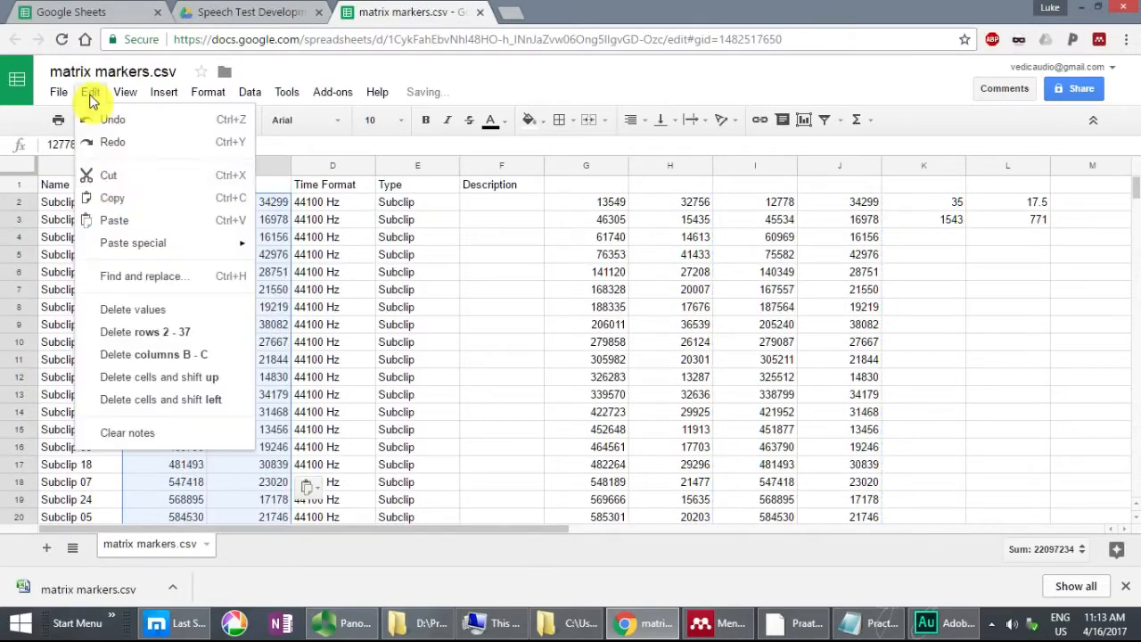
pyautogui.moveTo(122, 245)
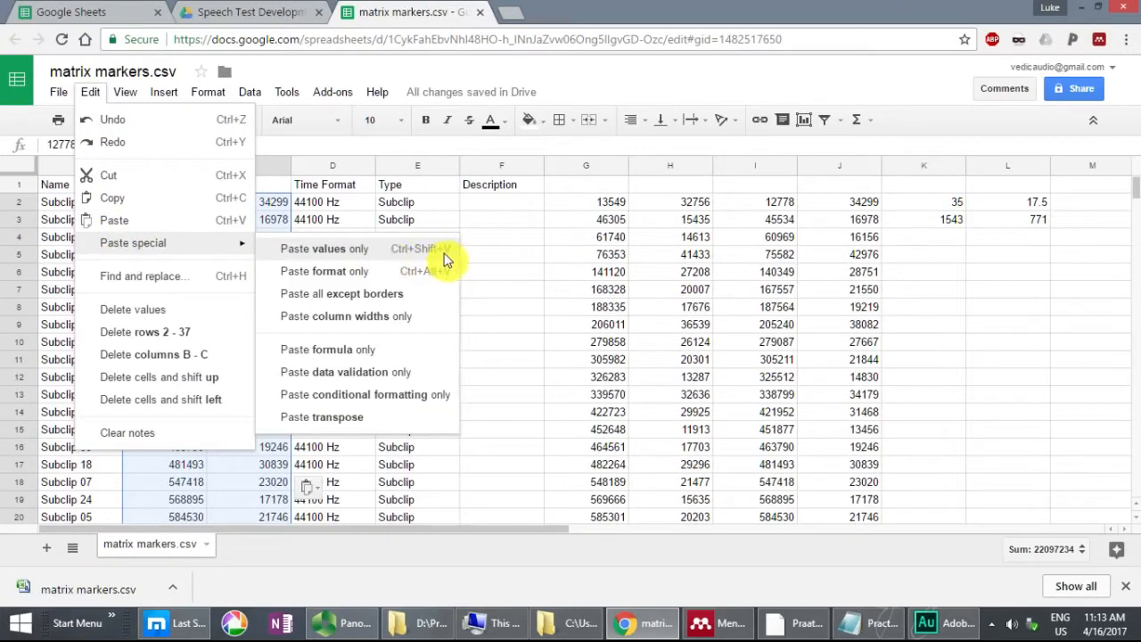
pyautogui.click(279, 202)
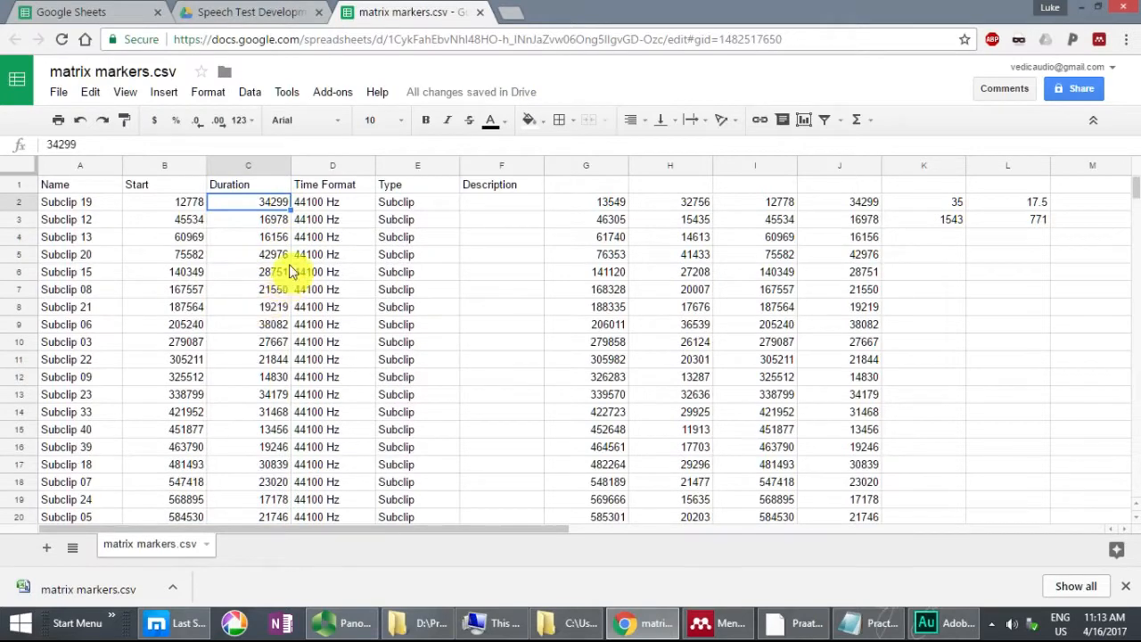
# Step: Clear the helper calculations and leftover values from the range G2:L37
pyautogui.moveTo(596, 205); pyautogui.dragTo(1009, 292)
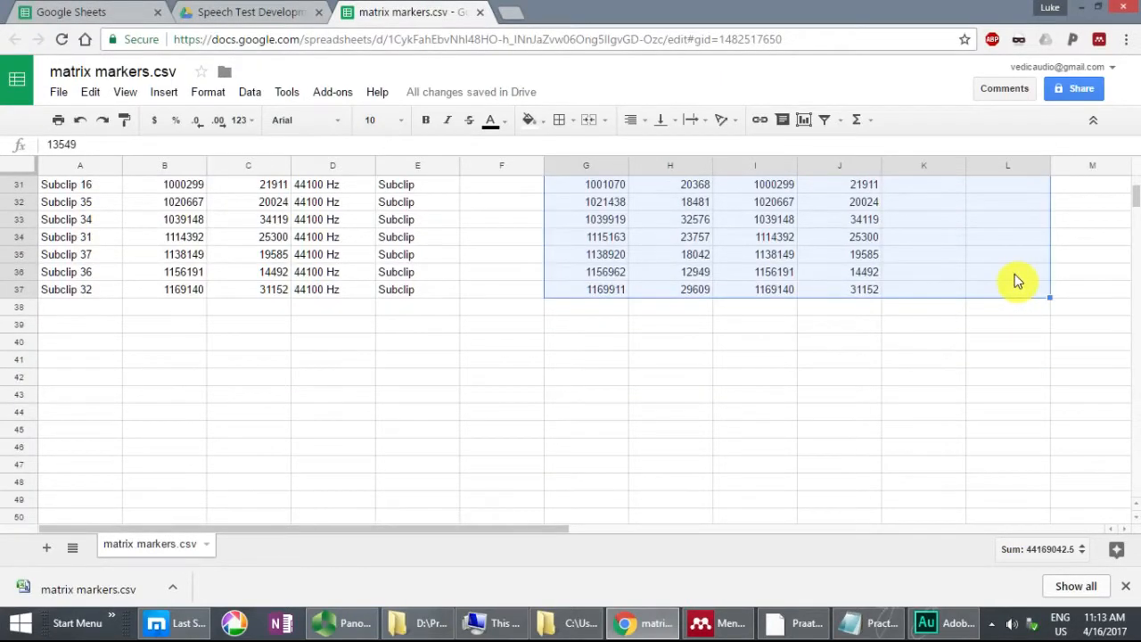
pyautogui.press('Delete')
pyautogui.scroll(6, 1052, 267)
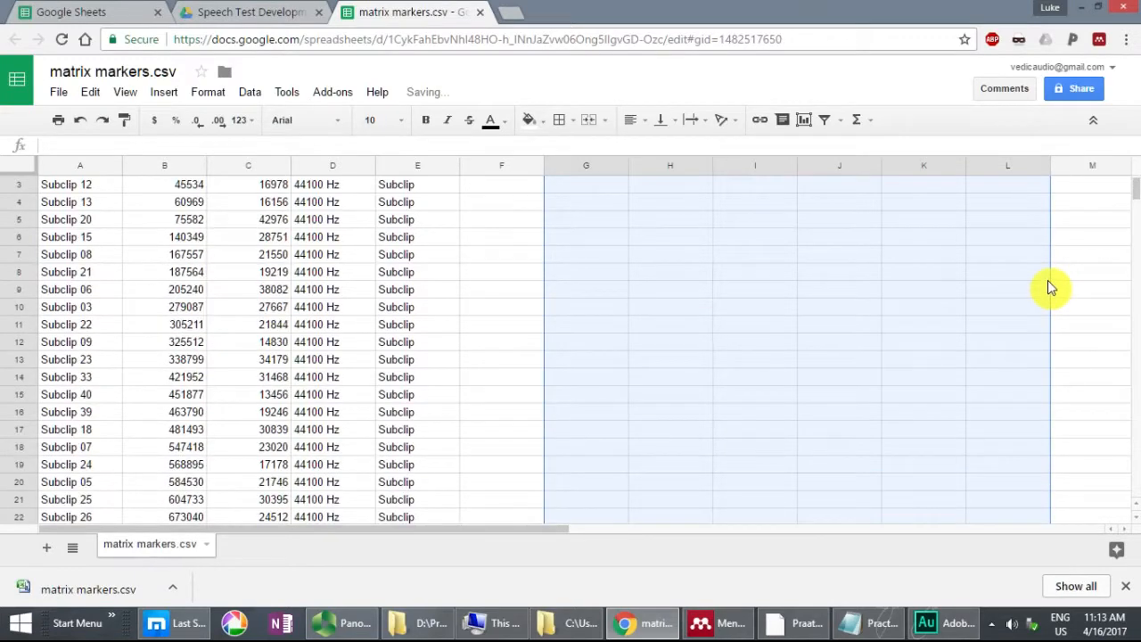
pyautogui.scroll(1, 1047, 280)
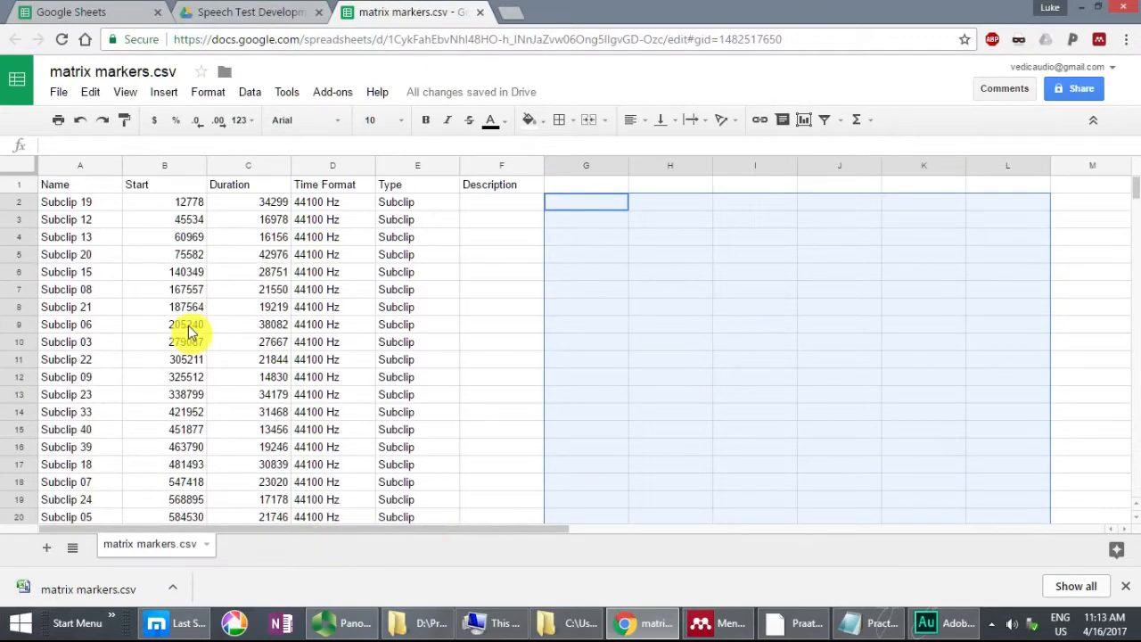
# Step: Select the Name header in A1 and bring up the available download formats for the spreadsheet
pyautogui.click(71, 185)
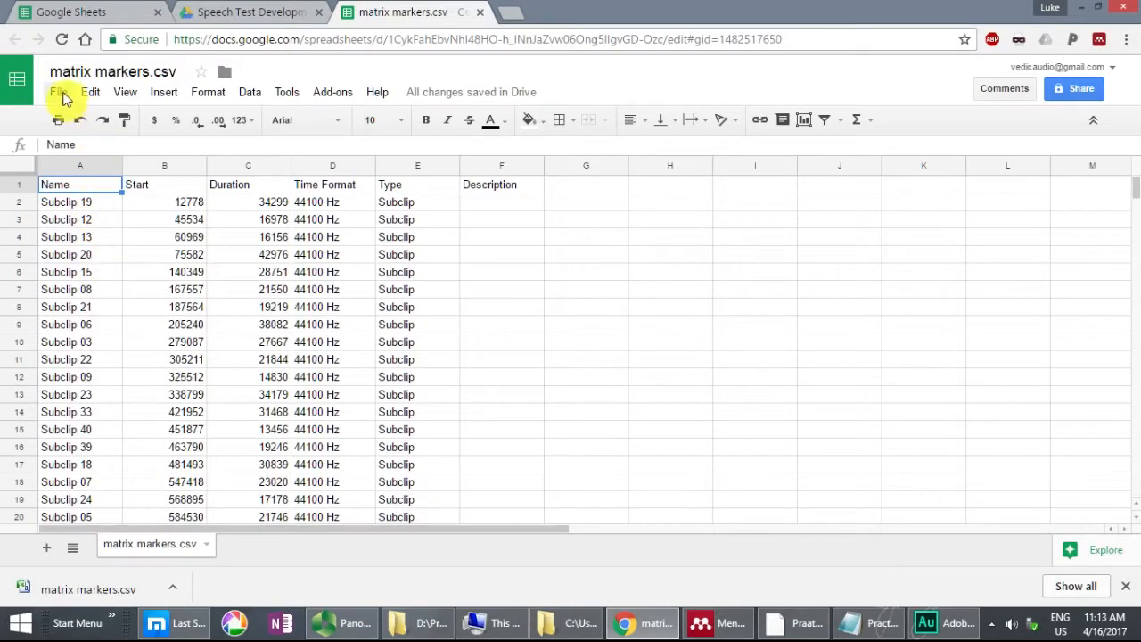
pyautogui.click(61, 93)
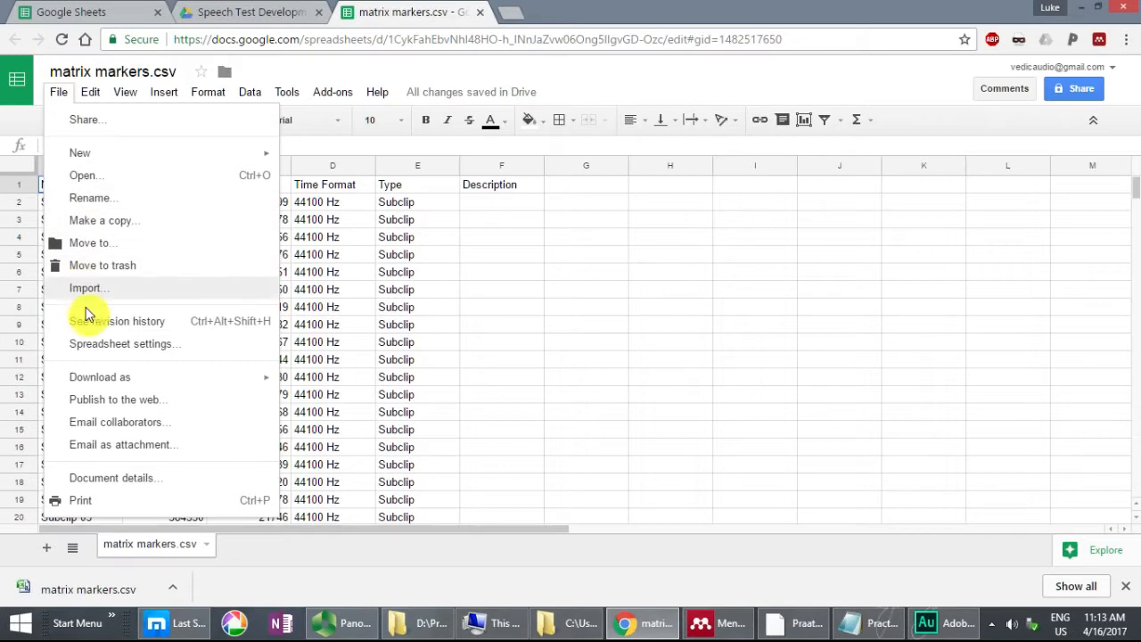
pyautogui.moveTo(85, 378)
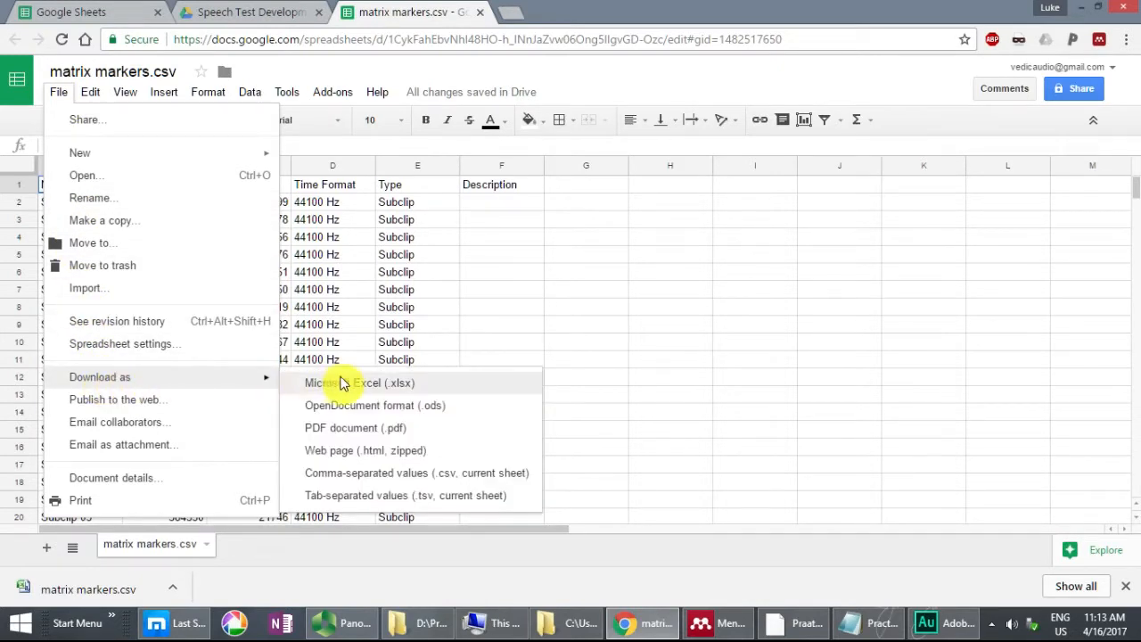
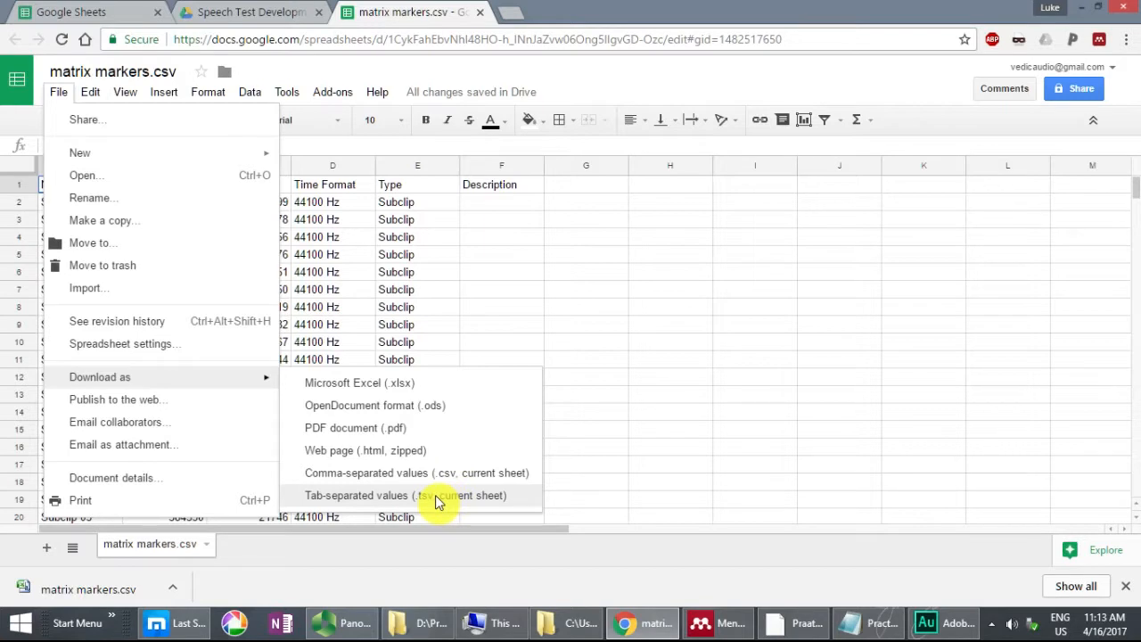
# Step: Download the current sheet as tab-separated values and rename the desktop file to expanded marker.csv, accepting the extension change
pyautogui.click(435, 499)
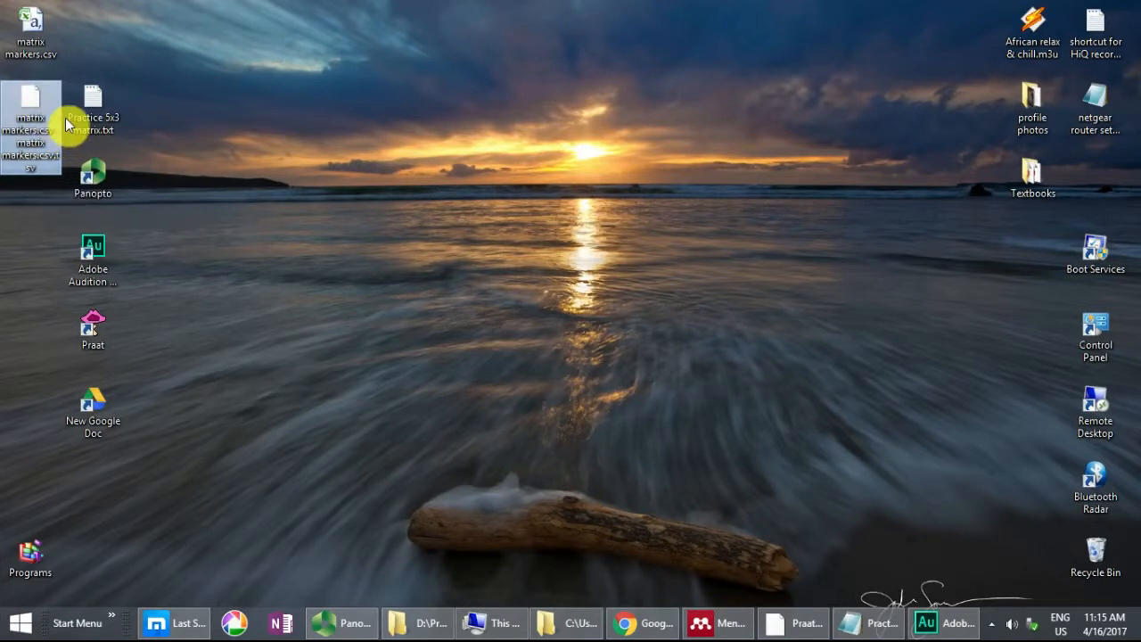
pyautogui.click(25, 128)
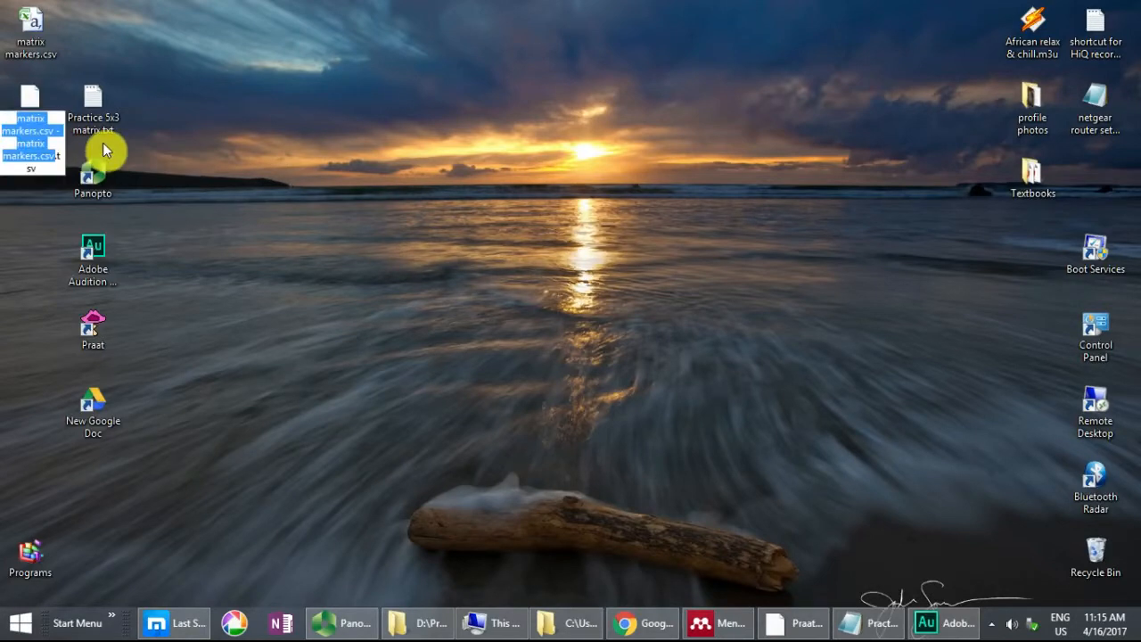
pyautogui.write('expanded mat')
pyautogui.write('kers')
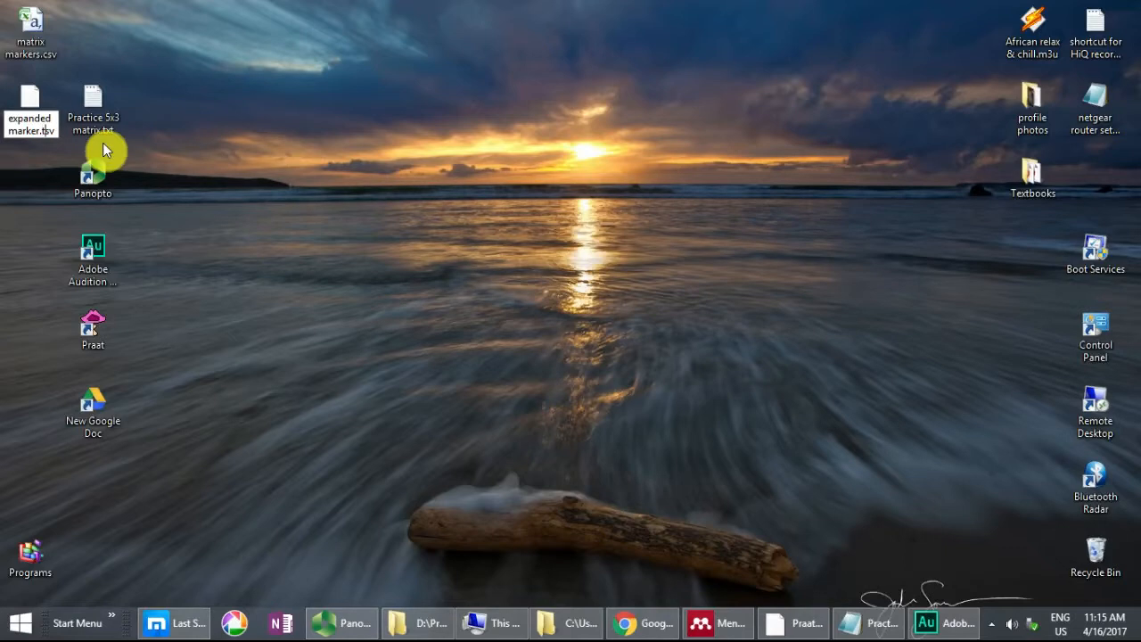
pyautogui.press('BackSpace')
pyautogui.write('c')
pyautogui.press('Return')
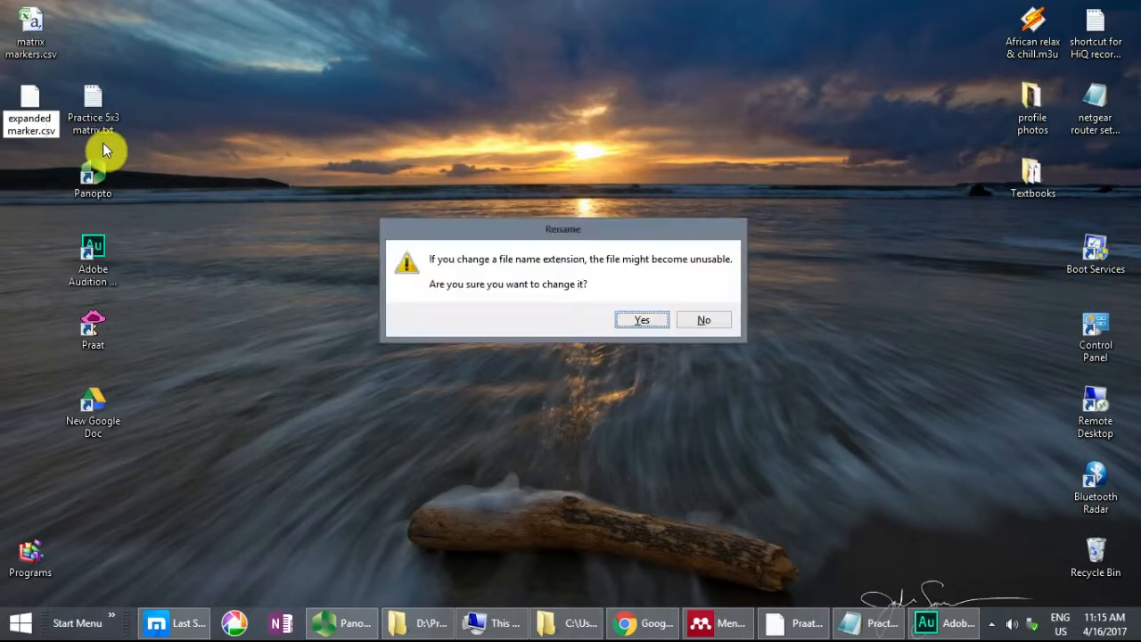
pyautogui.click(642, 322)
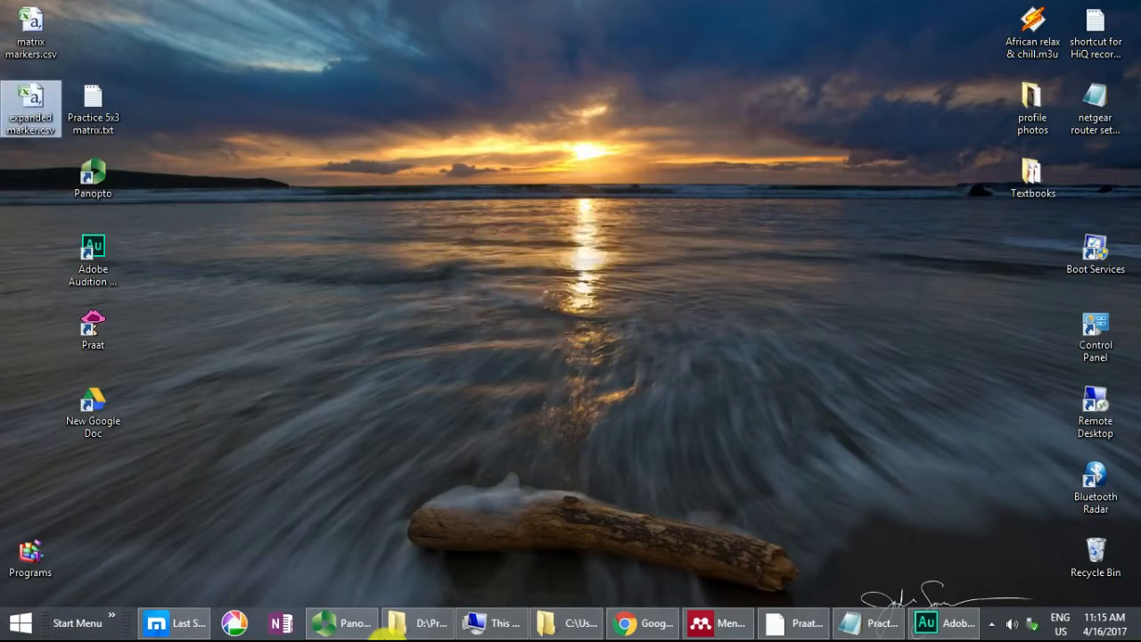
# Step: Switch to Adobe Audition and delete all existing subclip markers from the 5x3 example matrix recording
pyautogui.click(947, 623)
pyautogui.click(106, 365)
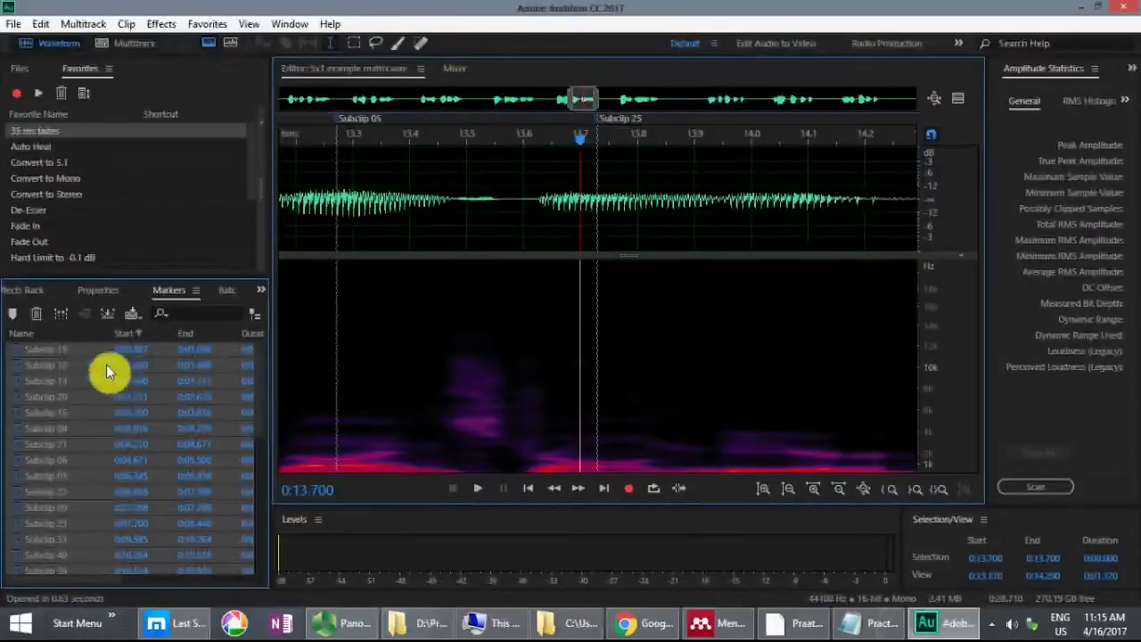
pyautogui.click(84, 350)
pyautogui.hotkey('ctrl', 'a')
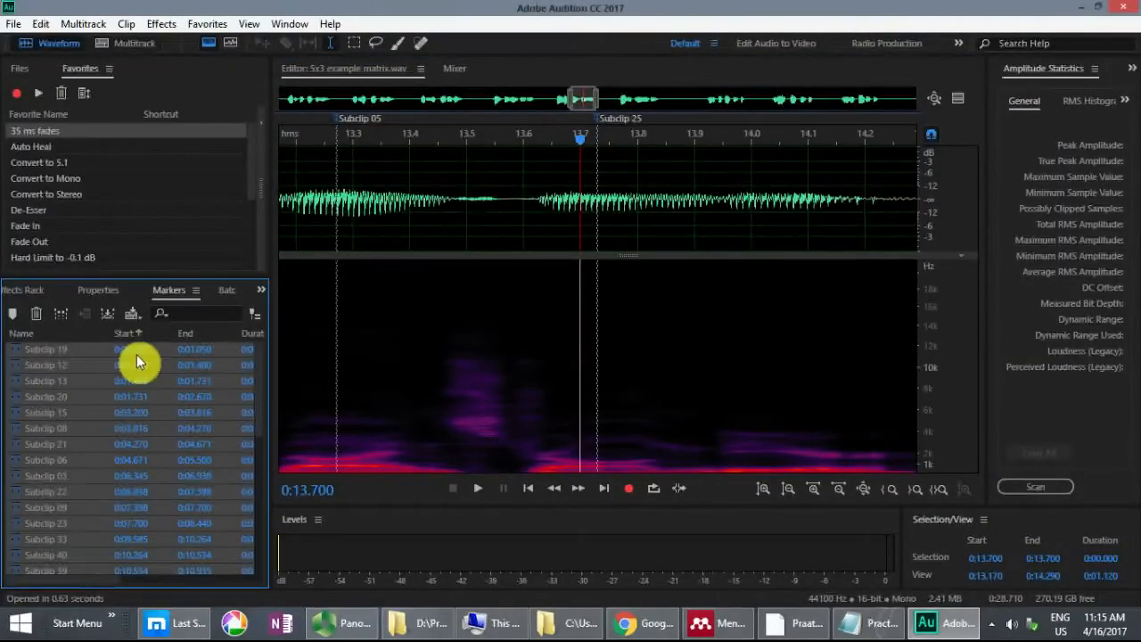
pyautogui.press('Delete')
# Step: Import the revised markers from expanded marker.csv and check the overlapping subclips across the full waveform
pyautogui.rightClick(104, 381)
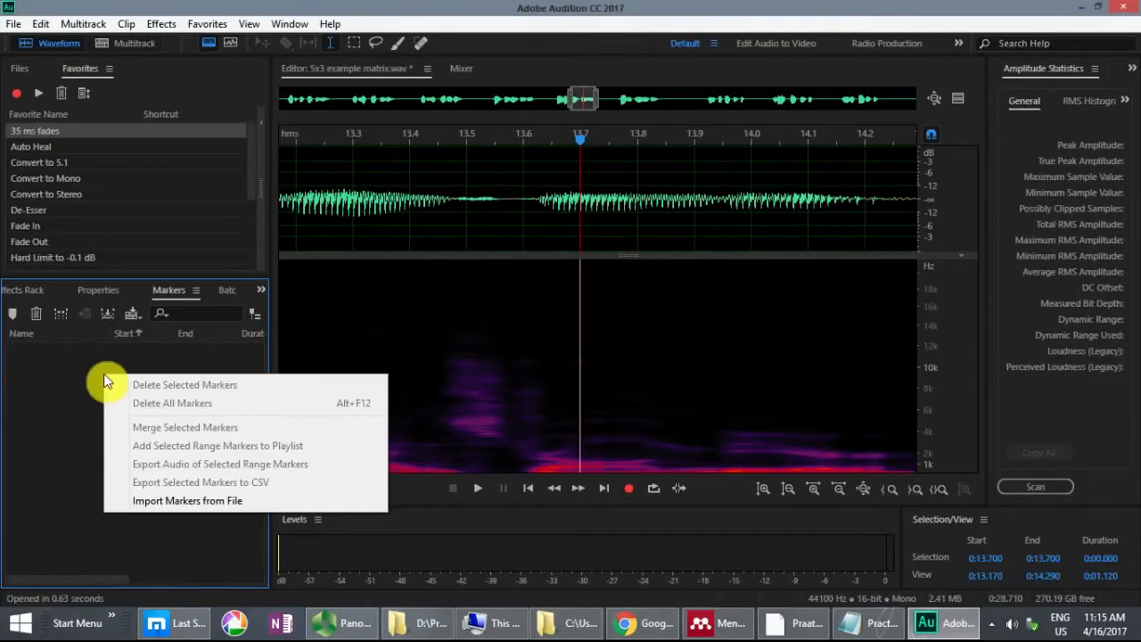
pyautogui.click(172, 501)
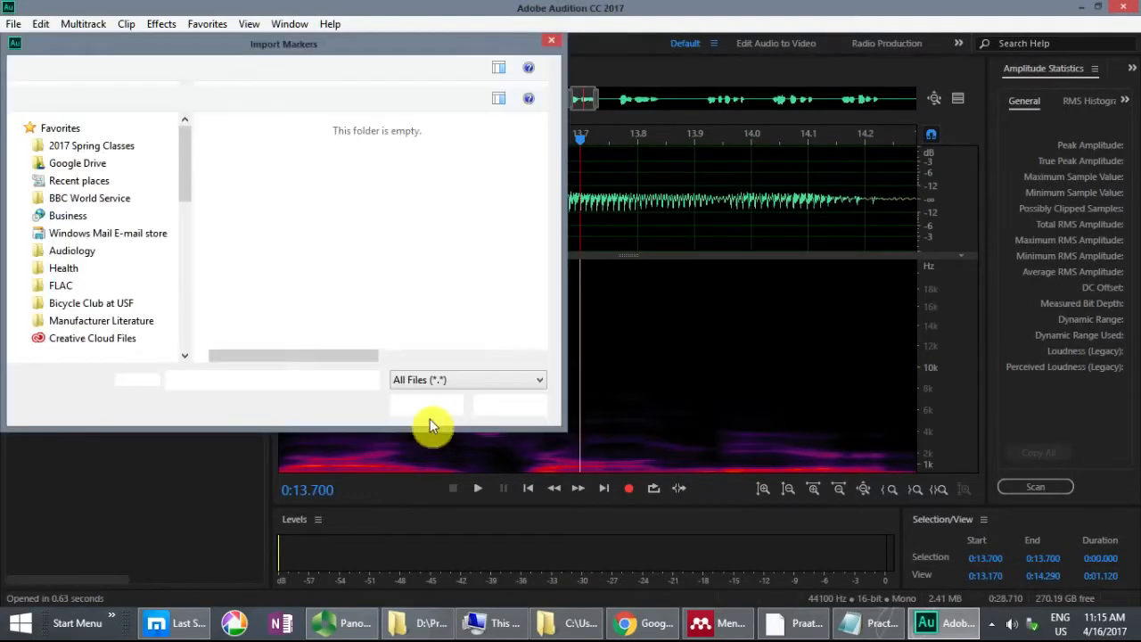
pyautogui.click(423, 126)
pyautogui.click(420, 405)
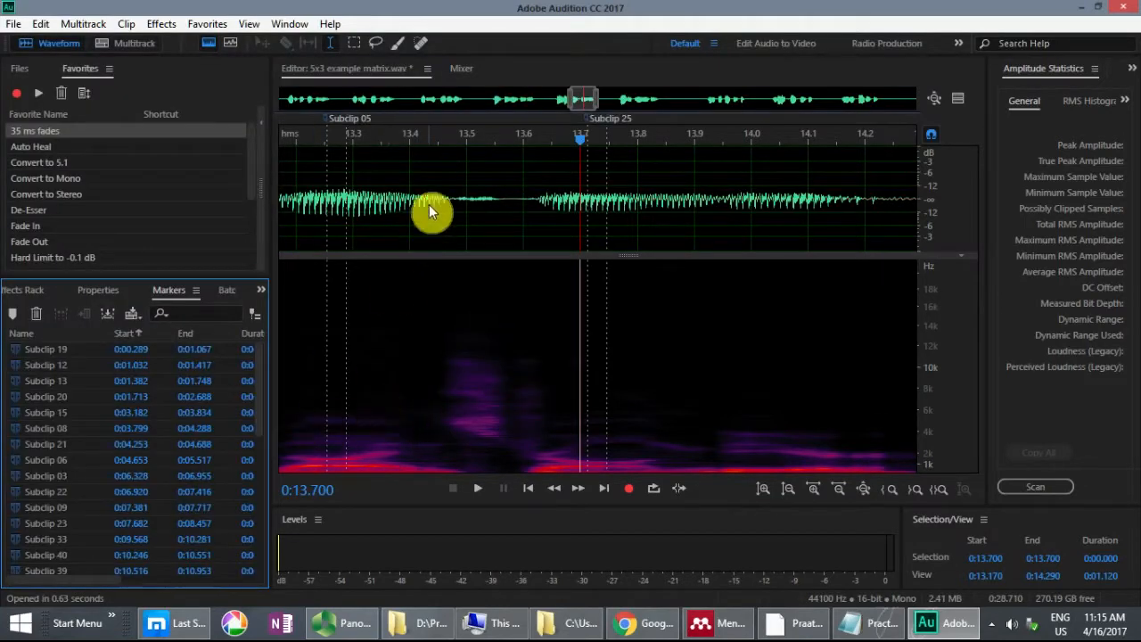
pyautogui.click(429, 167)
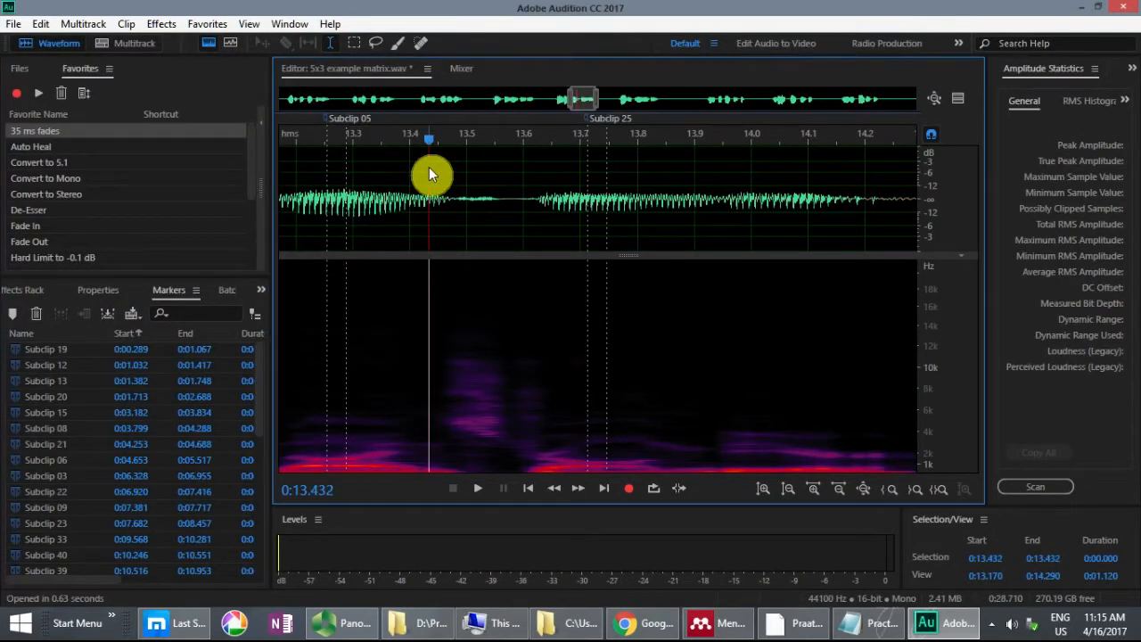
pyautogui.press('\\')
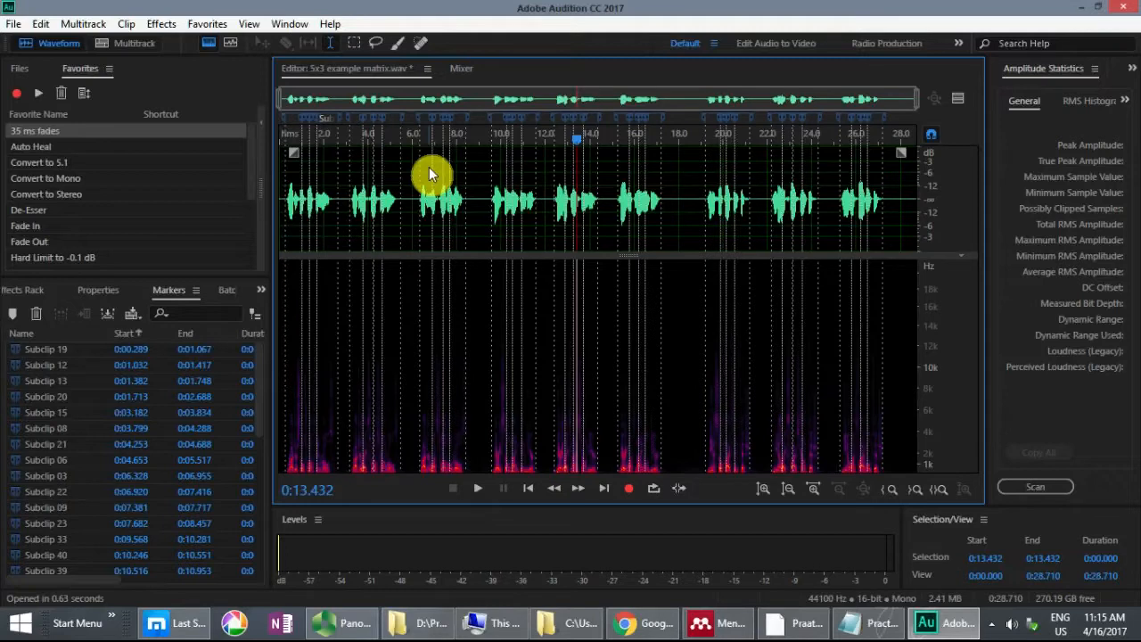
# Step: Export the audio of all range markers as Wave PCM files to Methods Demo, using marker names, prefix T1 and postfix starting at 01
pyautogui.click(85, 352)
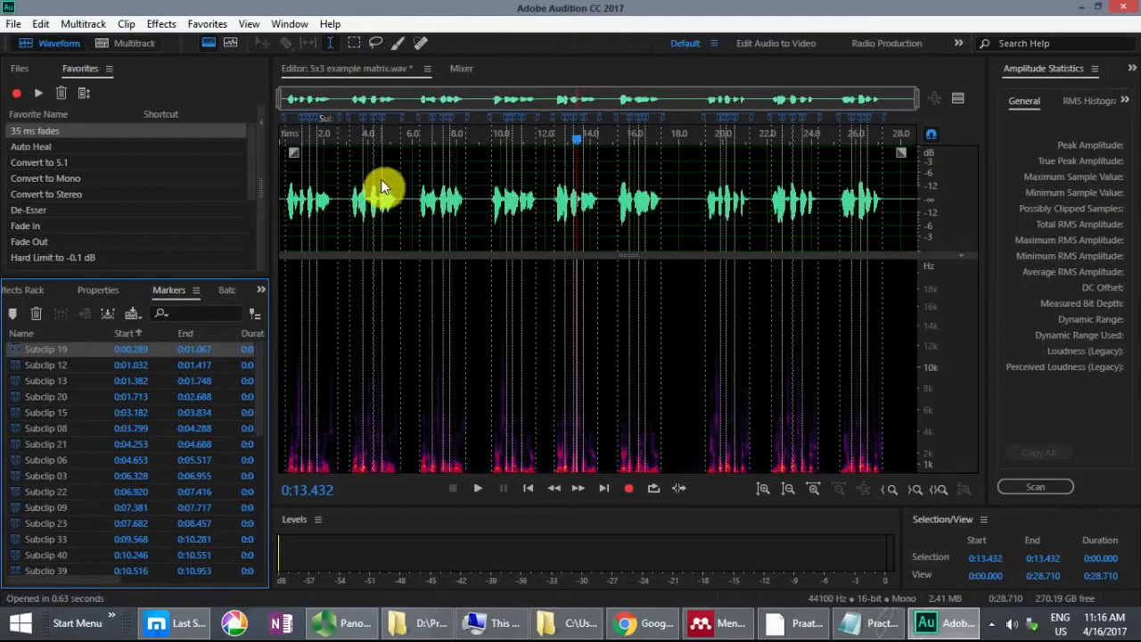
pyautogui.click(81, 349)
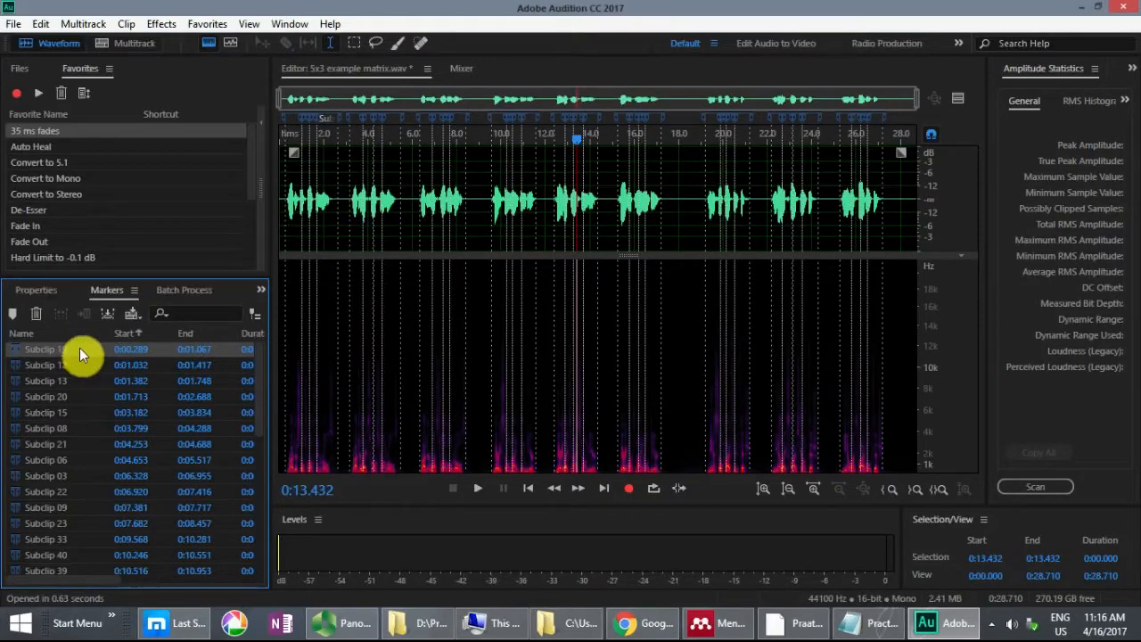
pyautogui.hotkey('ctrl', 'a')
pyautogui.rightClick(79, 347)
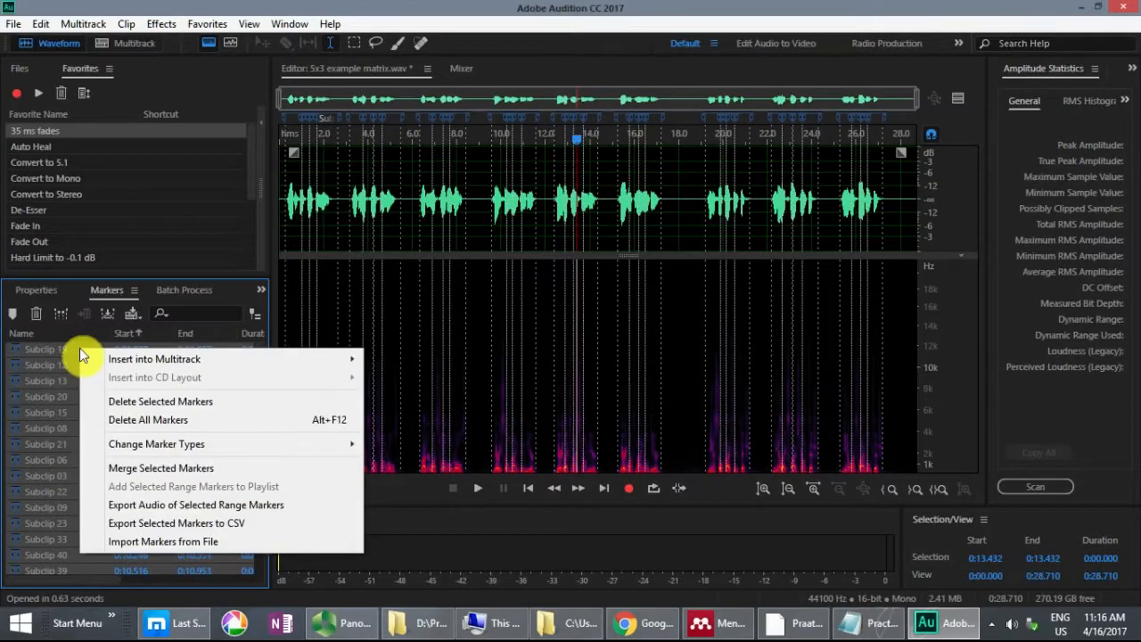
pyautogui.click(183, 508)
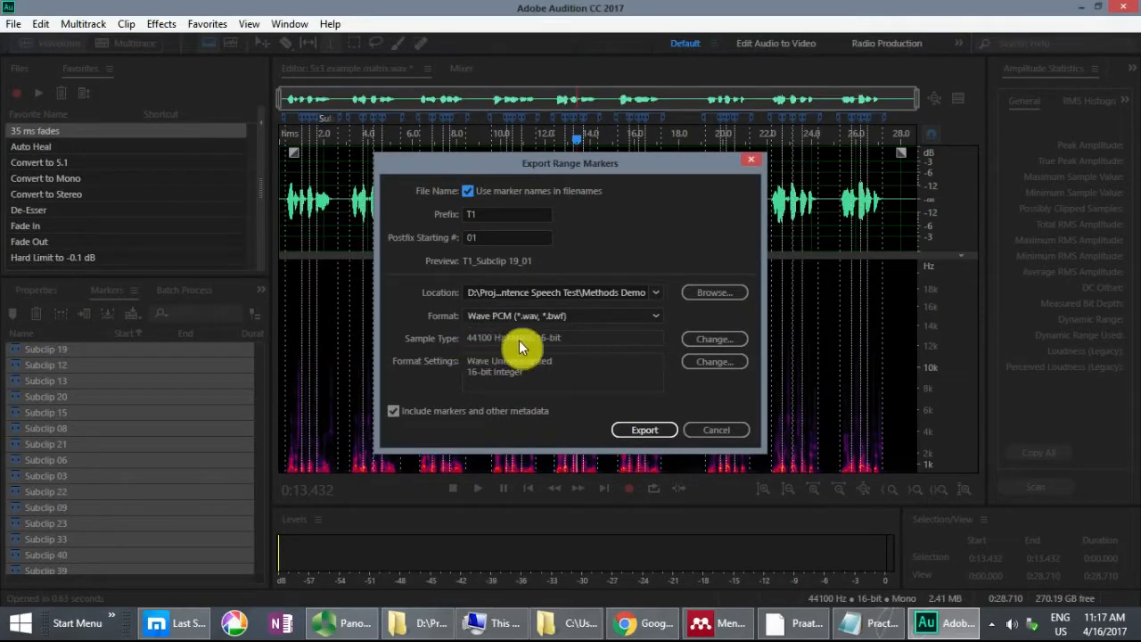
pyautogui.click(644, 430)
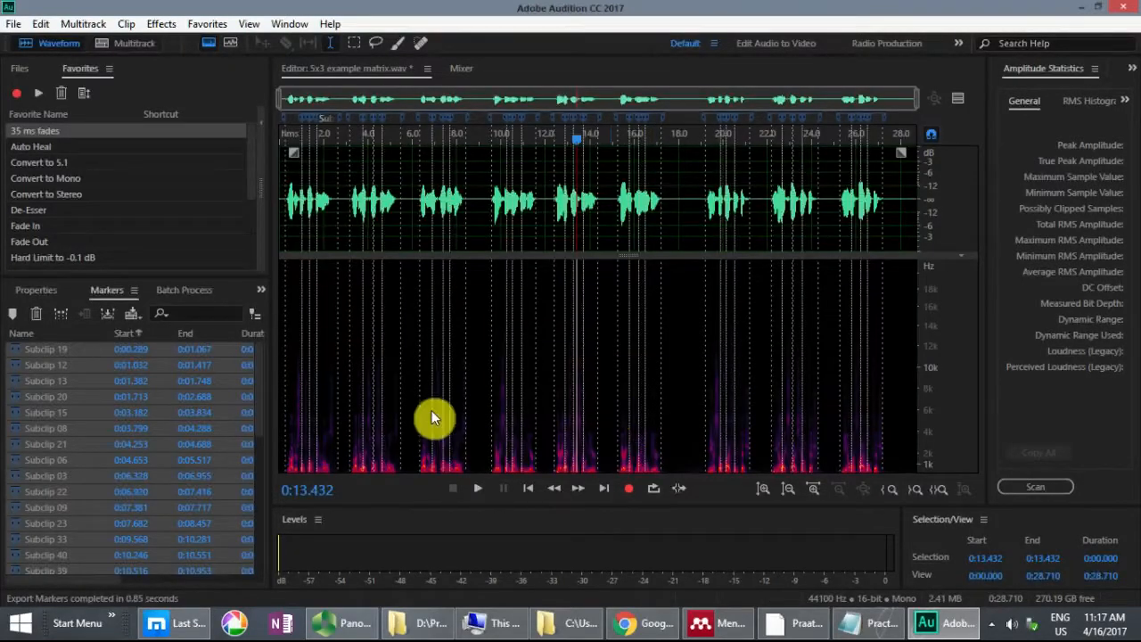
# Step: Switch to the Methods Demo folder in File Explorer and select all exported T1_Subclip wav files
pyautogui.click(421, 622)
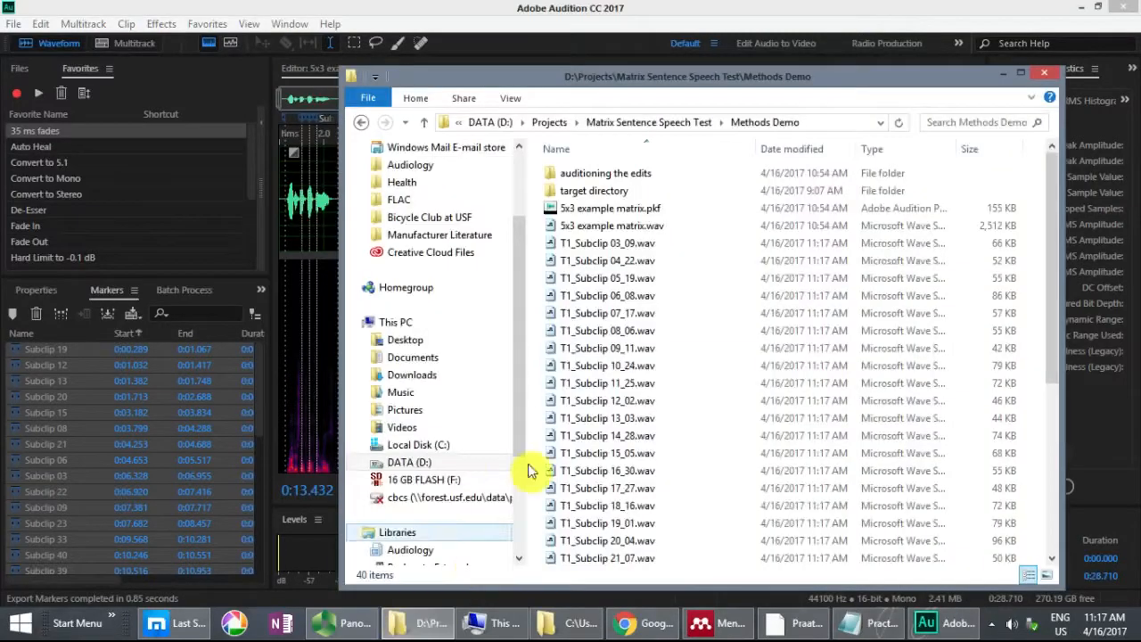
pyautogui.click(578, 247)
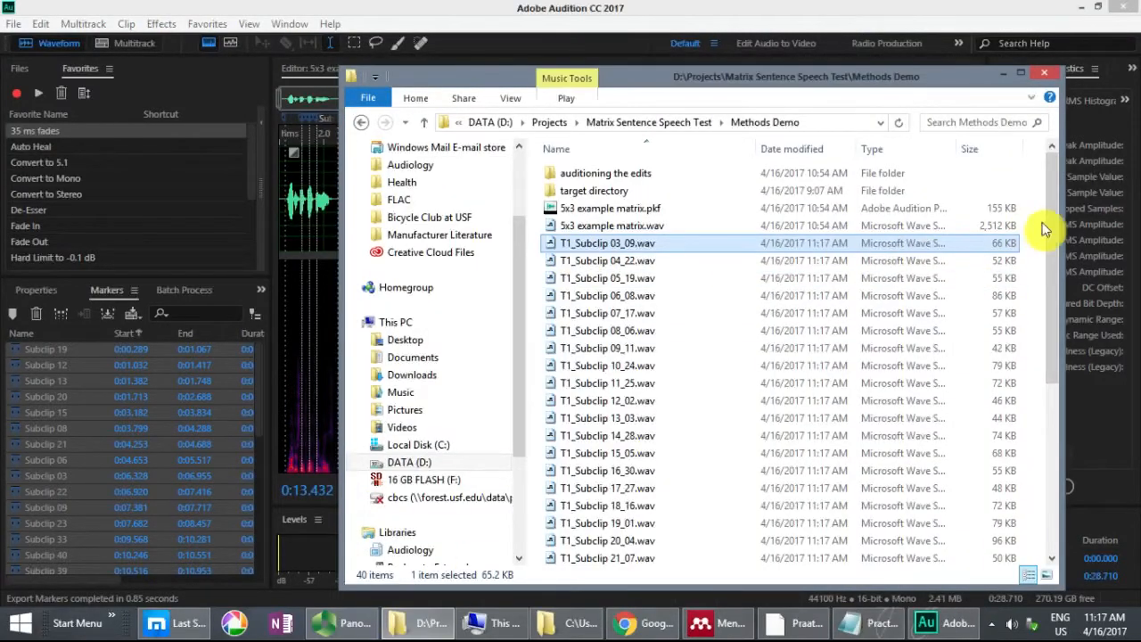
pyautogui.moveTo(1052, 222); pyautogui.dragTo(1064, 196)
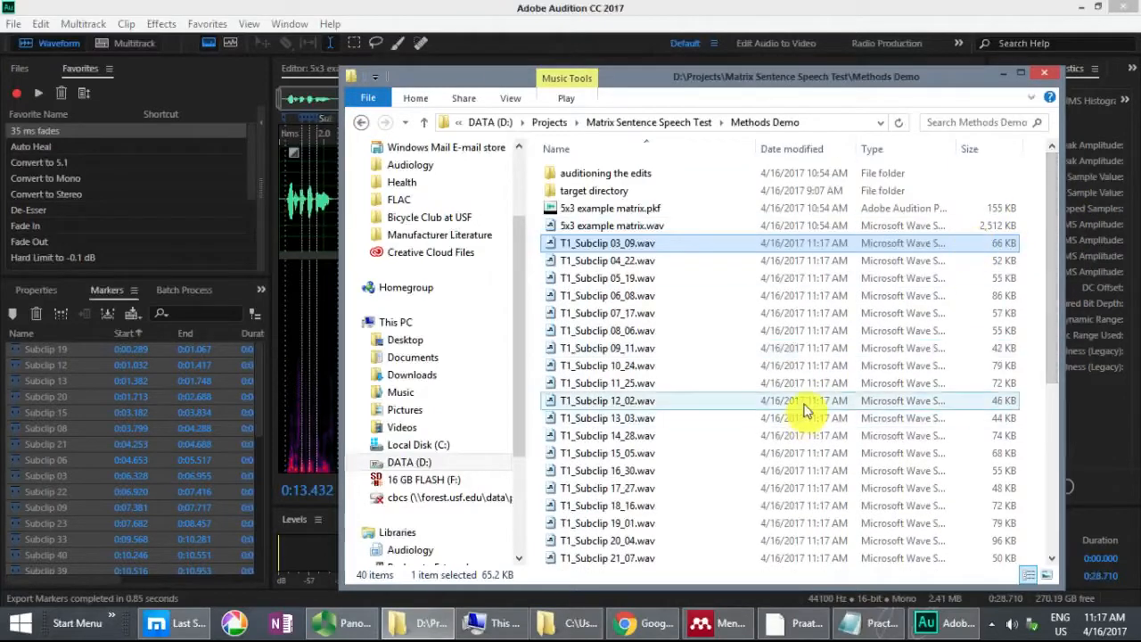
pyautogui.scroll(-4, 789, 408)
pyautogui.scroll(-2, 789, 411)
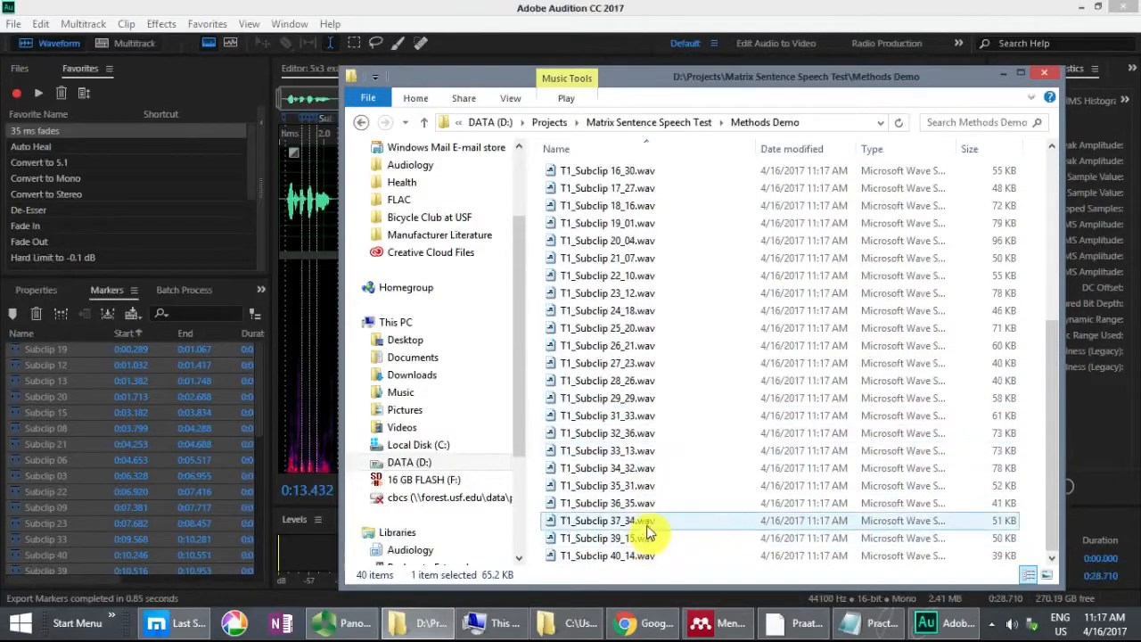
pyautogui.keyDown('shift'); pyautogui.click(627, 556); pyautogui.keyUp('shift')
pyautogui.moveTo(1052, 383); pyautogui.dragTo(1049, 174)
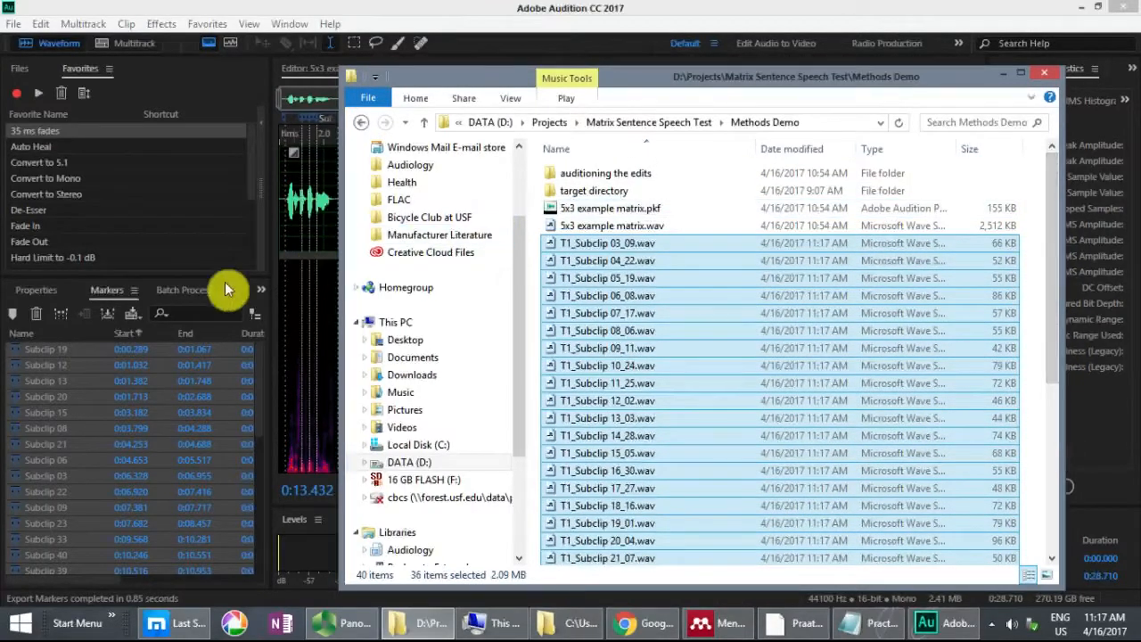
# Step: Load the selected T1_Subclip files into Audition's Batch Process and choose the 35 ms fades favorite
pyautogui.click(181, 301)
pyautogui.click(181, 294)
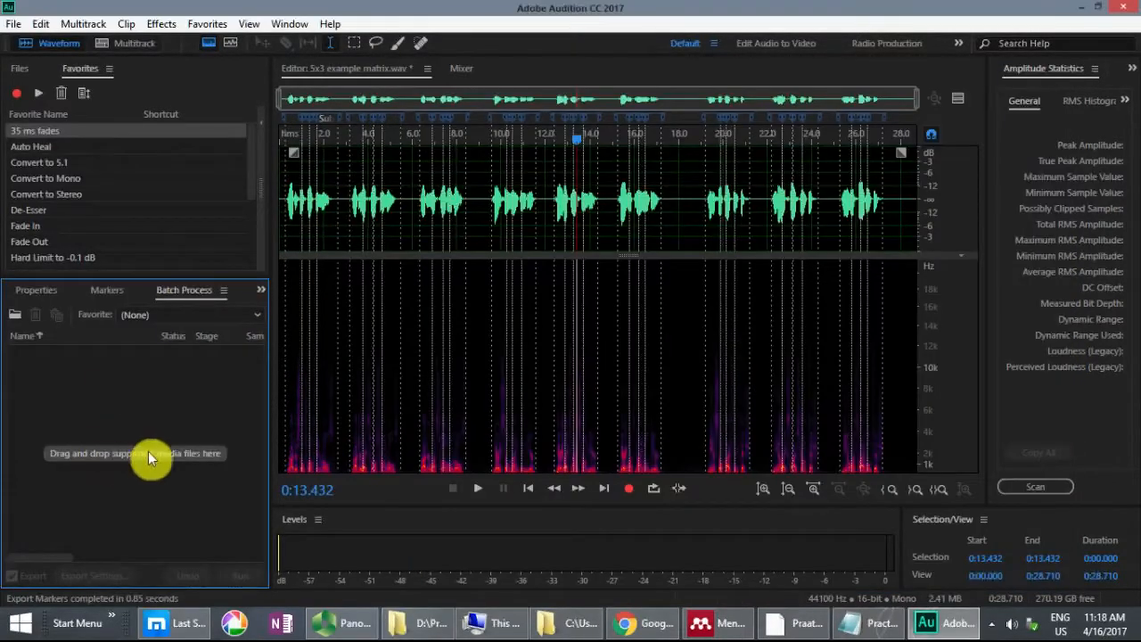
pyautogui.hotkey('alt', 'Tab')
pyautogui.moveTo(606, 243); pyautogui.dragTo(163, 402)
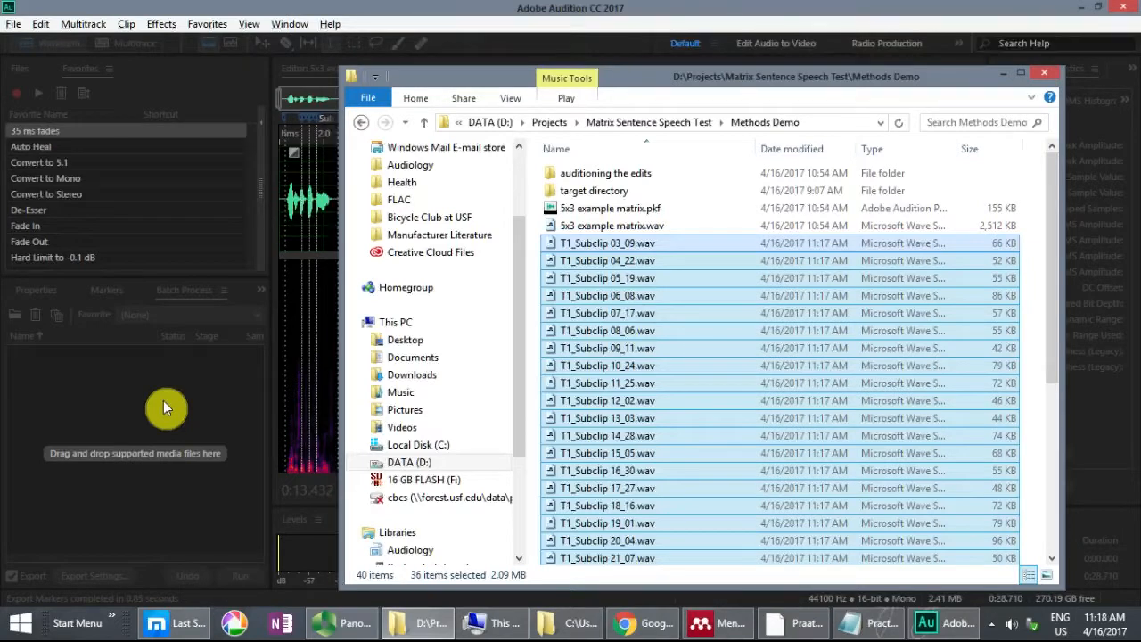
pyautogui.click(214, 11)
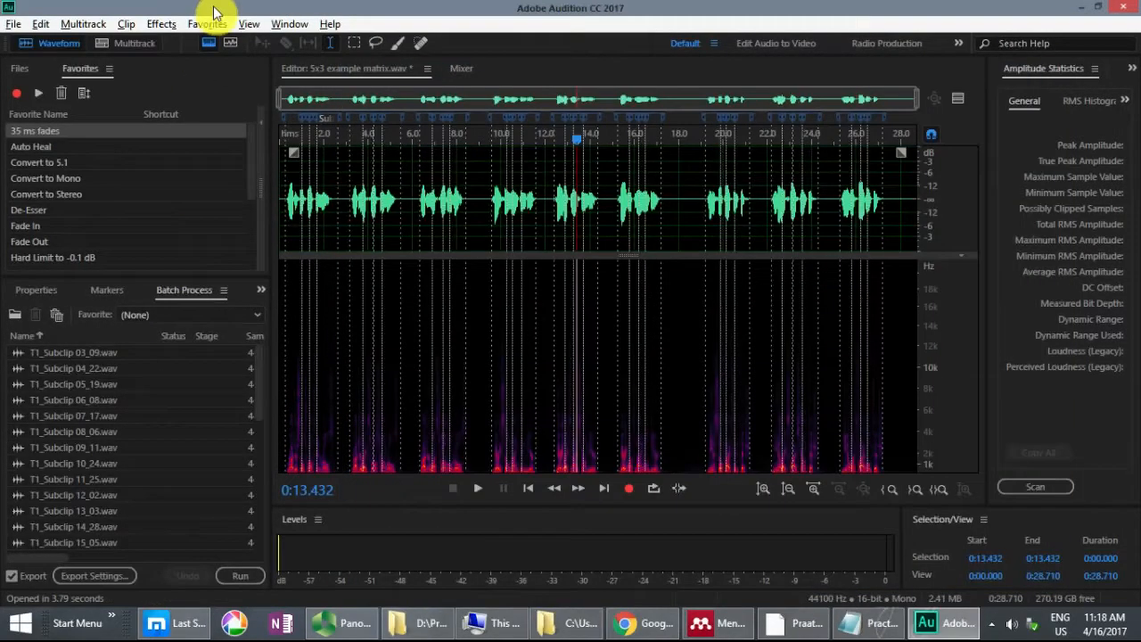
pyautogui.click(255, 317)
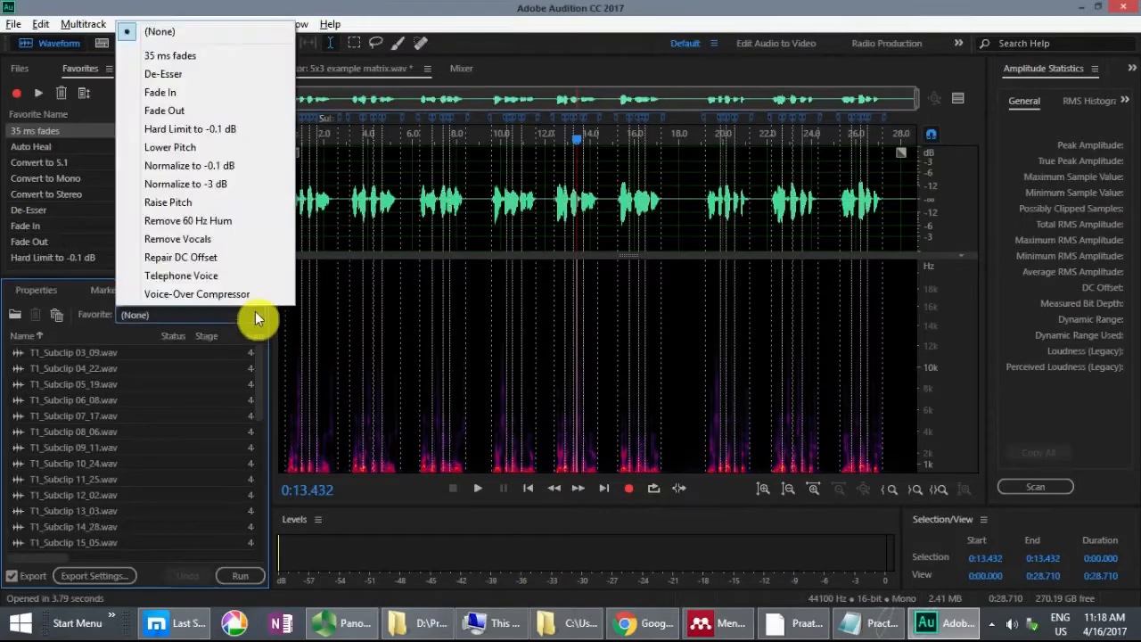
pyautogui.click(204, 63)
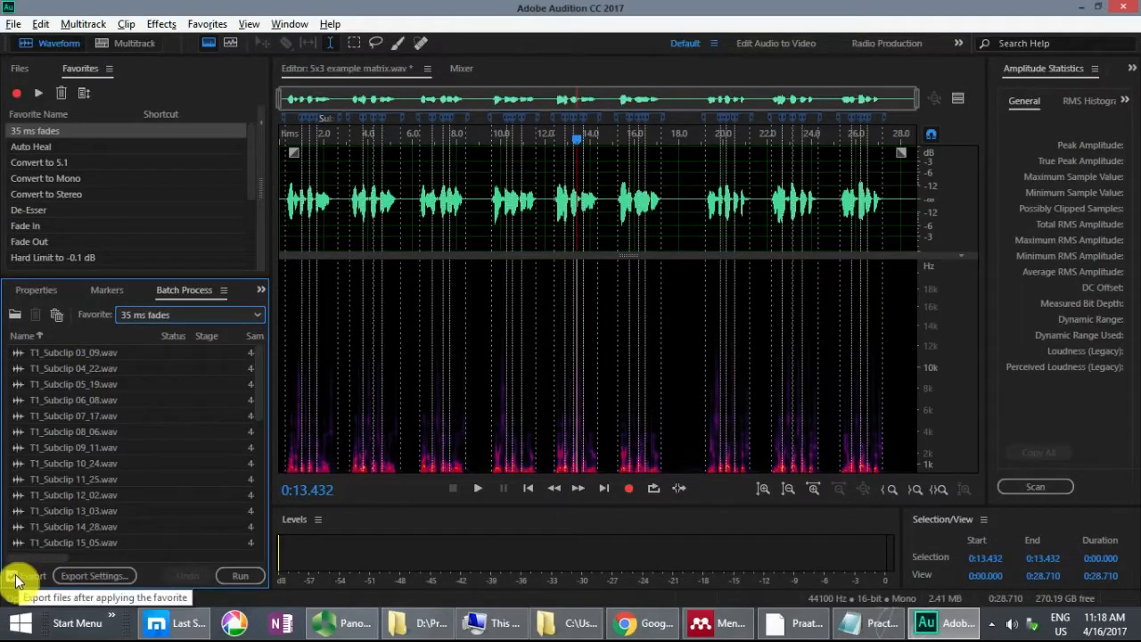
# Step: Set the batch export prefix to Q with postfix 35 ms ramps in the source file location, and run the batch
pyautogui.click(89, 575)
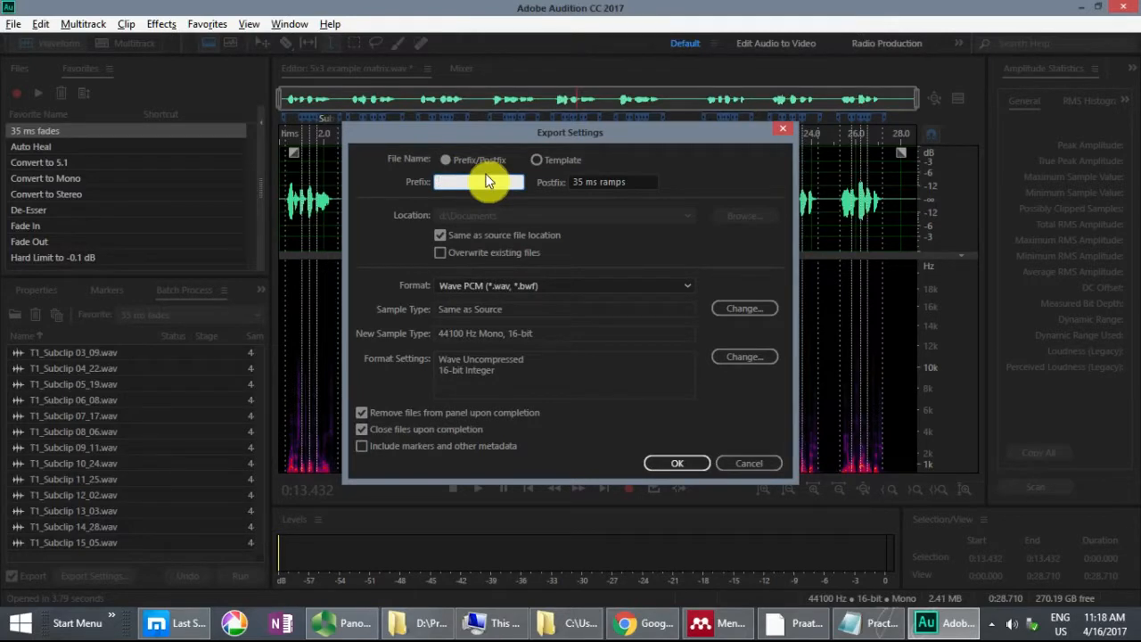
pyautogui.write('C')
pyautogui.click(649, 185)
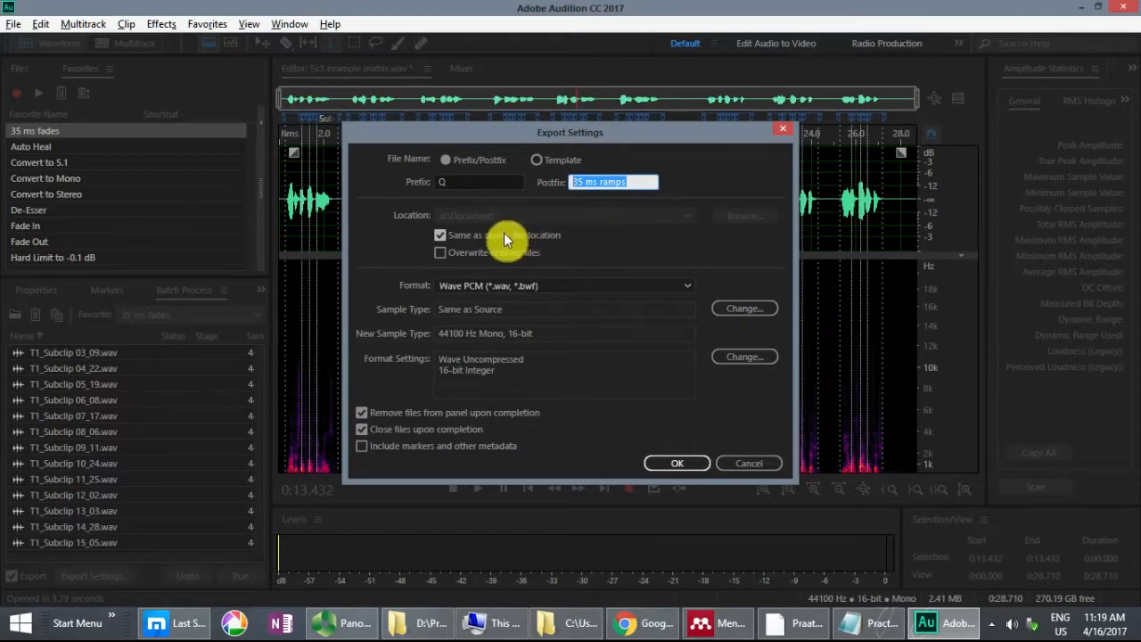
pyautogui.click(438, 233)
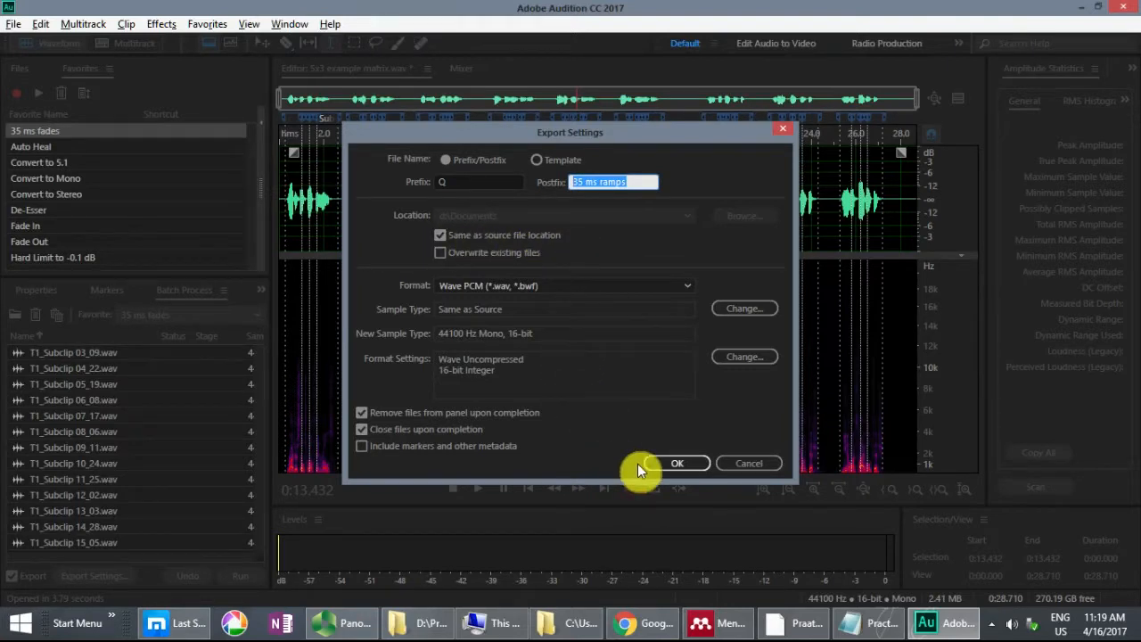
pyautogui.click(683, 464)
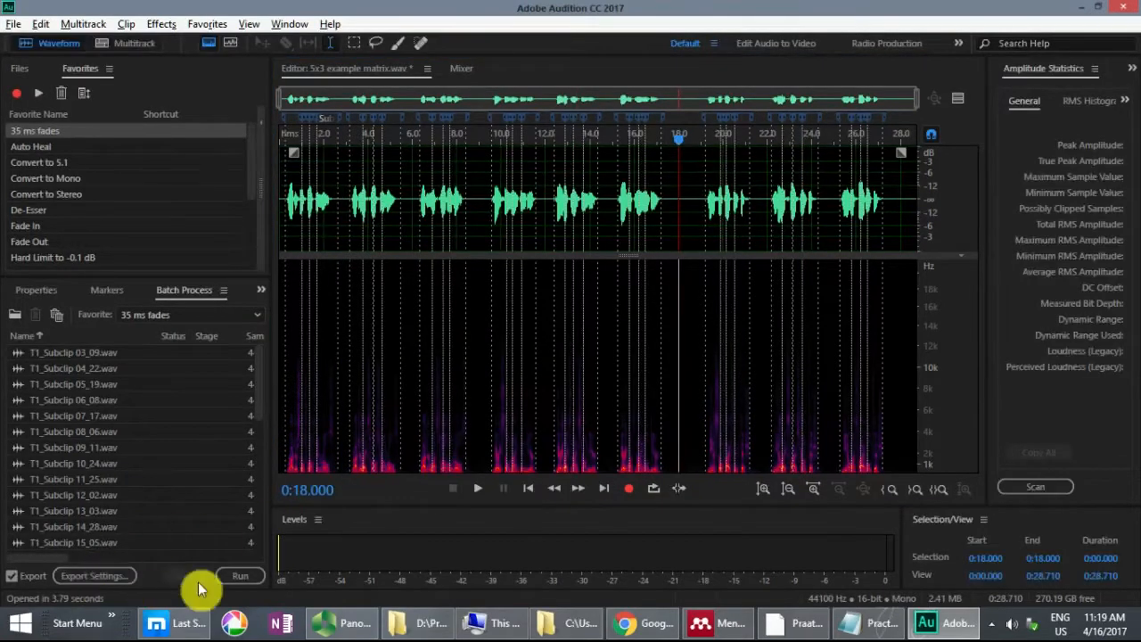
pyautogui.click(247, 579)
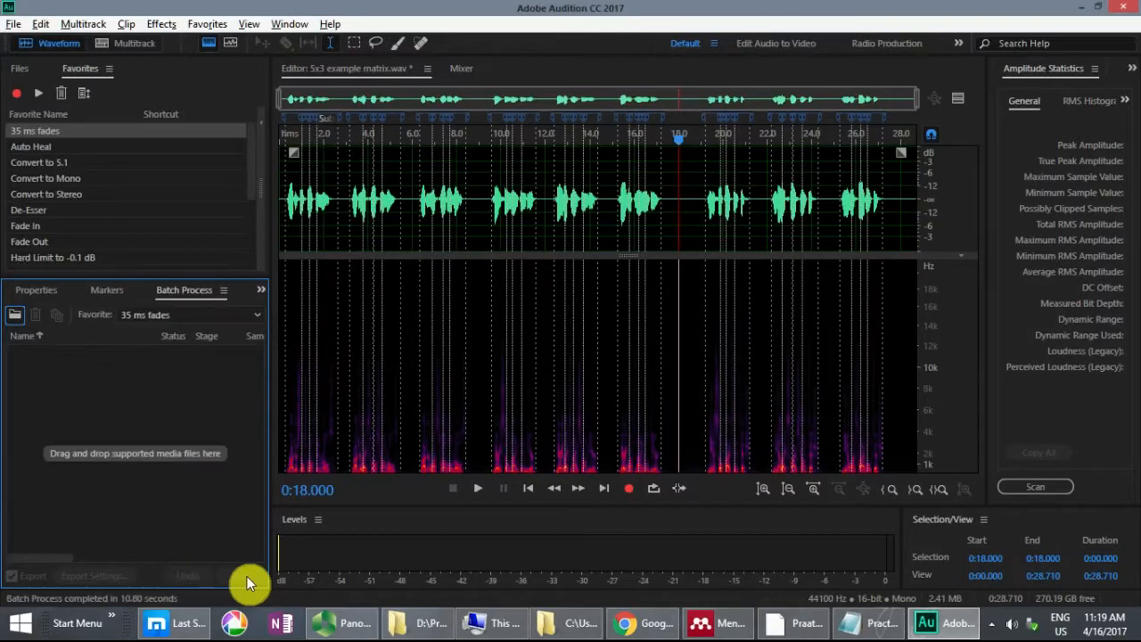
# Step: Switch to the Methods Demo folder in File Explorer, select all Q_T1_Subclip 35 ms ramps wav files, and minimize Audition
pyautogui.click(412, 627)
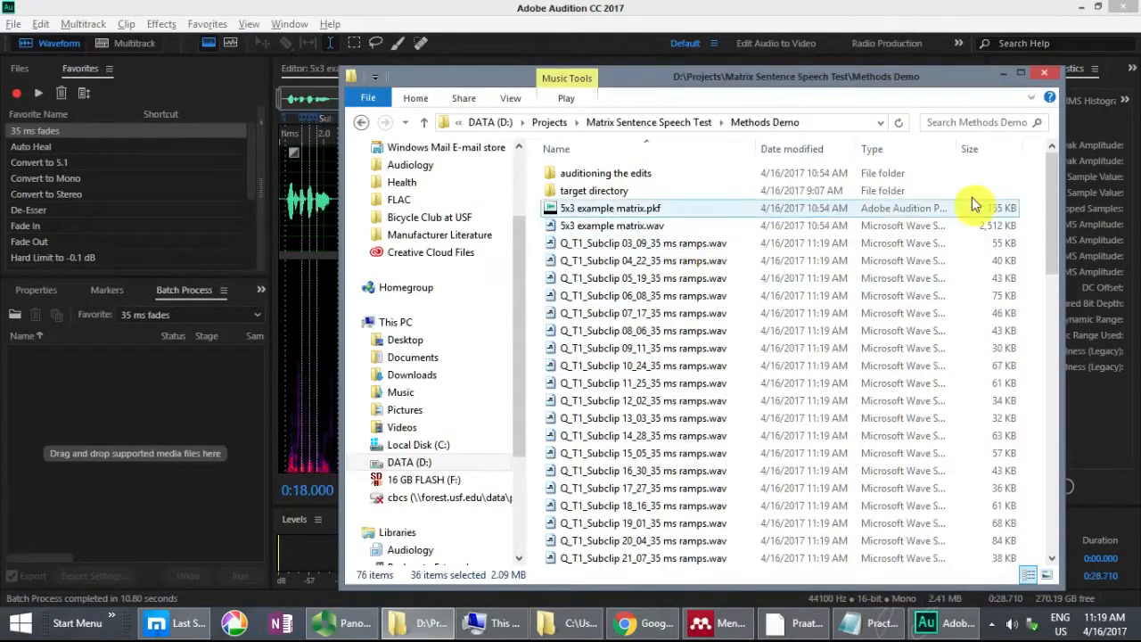
pyautogui.click(728, 244)
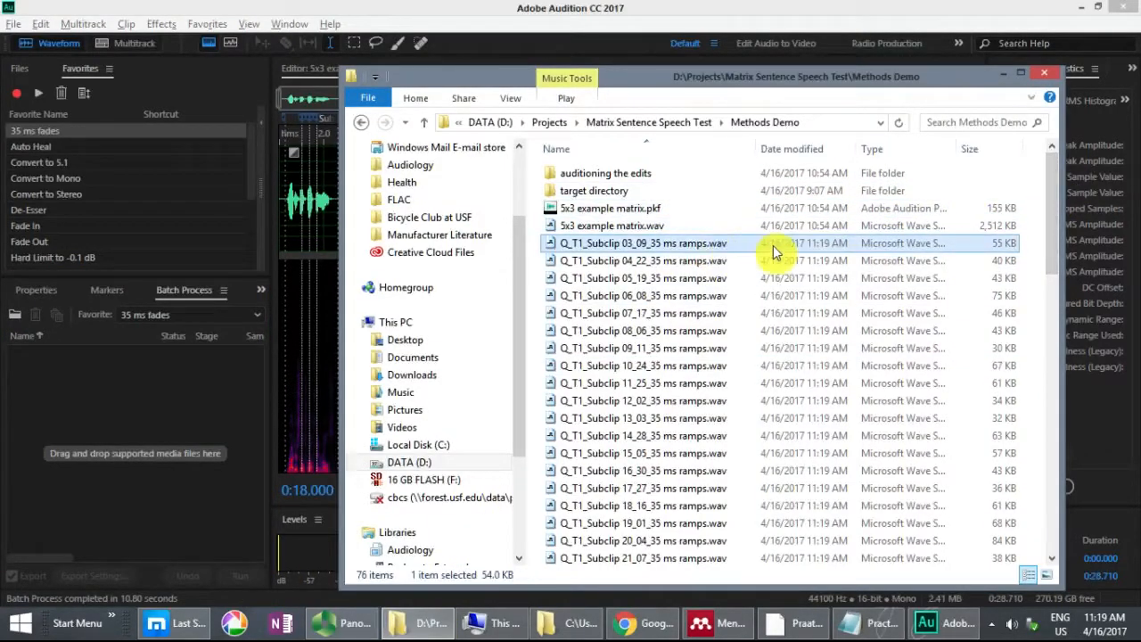
pyautogui.scroll(-10, 897, 212)
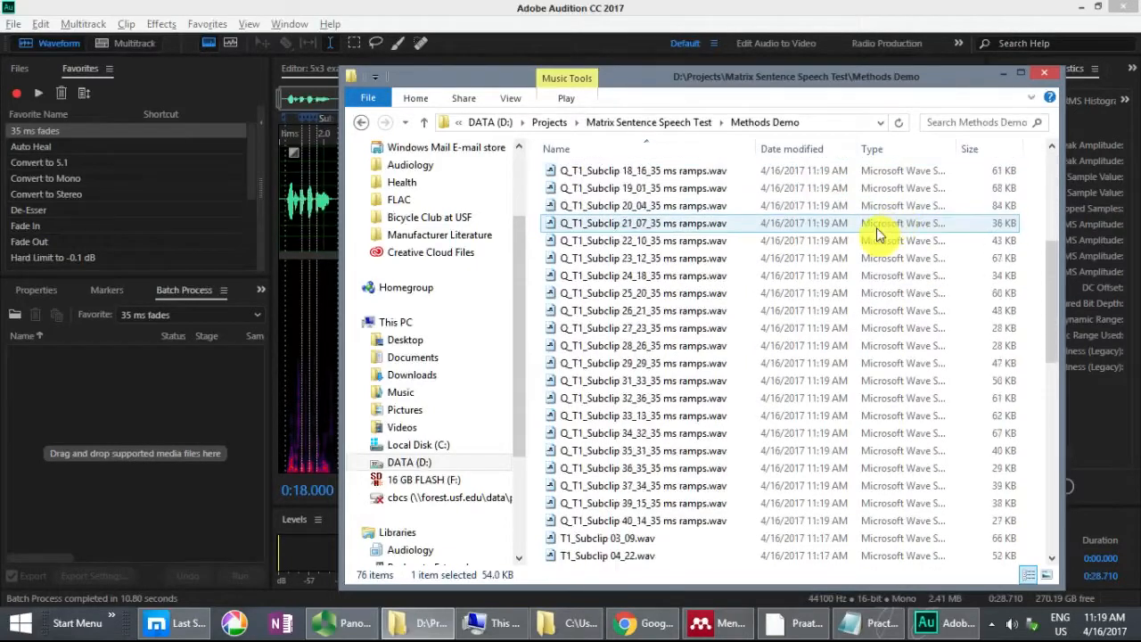
pyautogui.keyDown('shift'); pyautogui.click(802, 326); pyautogui.keyUp('shift')
pyautogui.moveTo(1052, 383); pyautogui.dragTo(1052, 233)
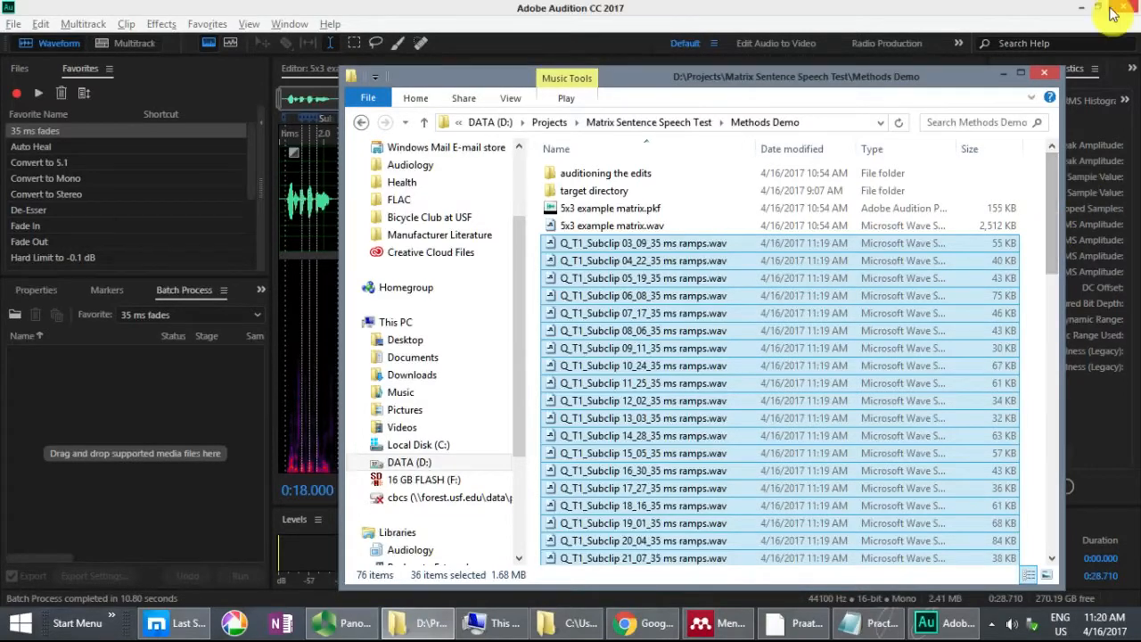
pyautogui.click(1082, 7)
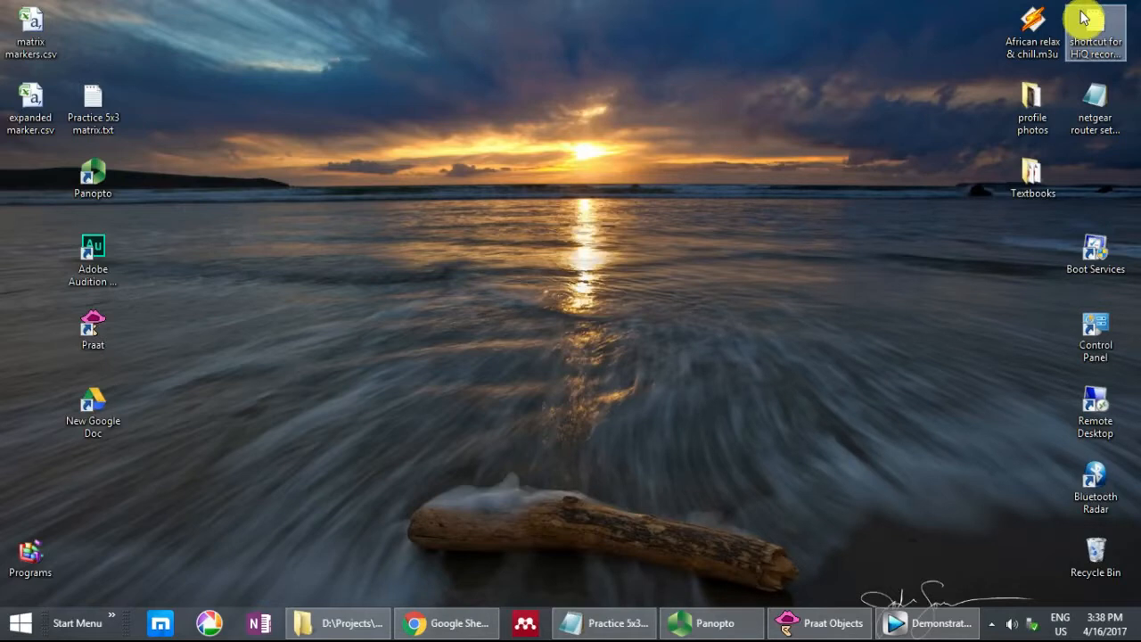
# Step: Switch to Praat and select all the Q_T1_Subclip 35 ms ramps sounds, from Subclip_03_09 through Subclip_33_12
pyautogui.click(843, 625)
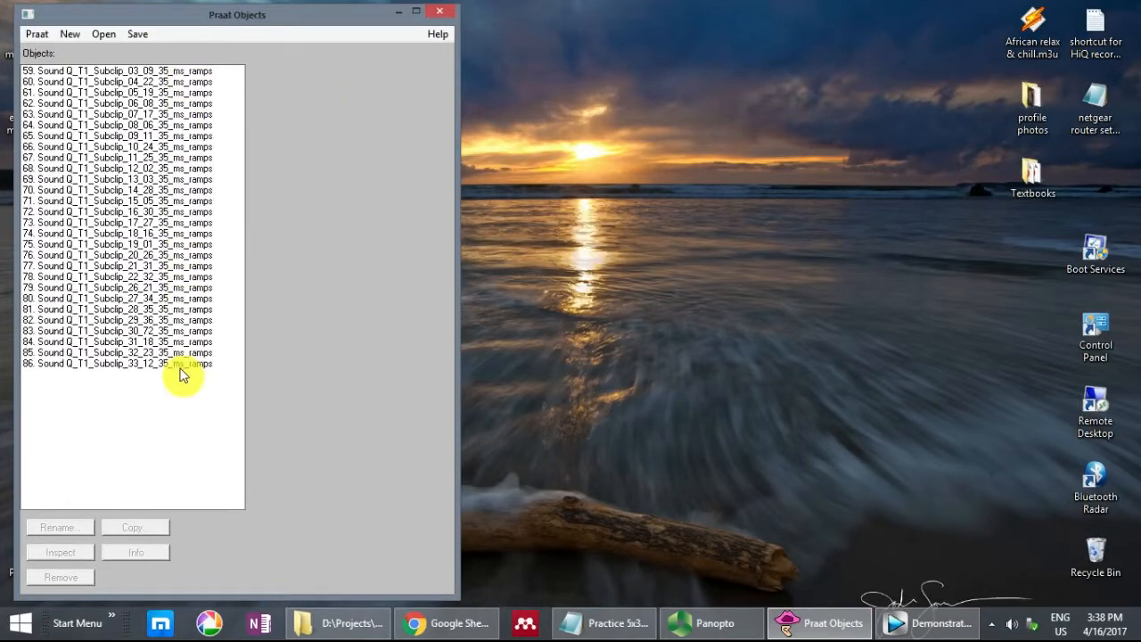
pyautogui.click(105, 34)
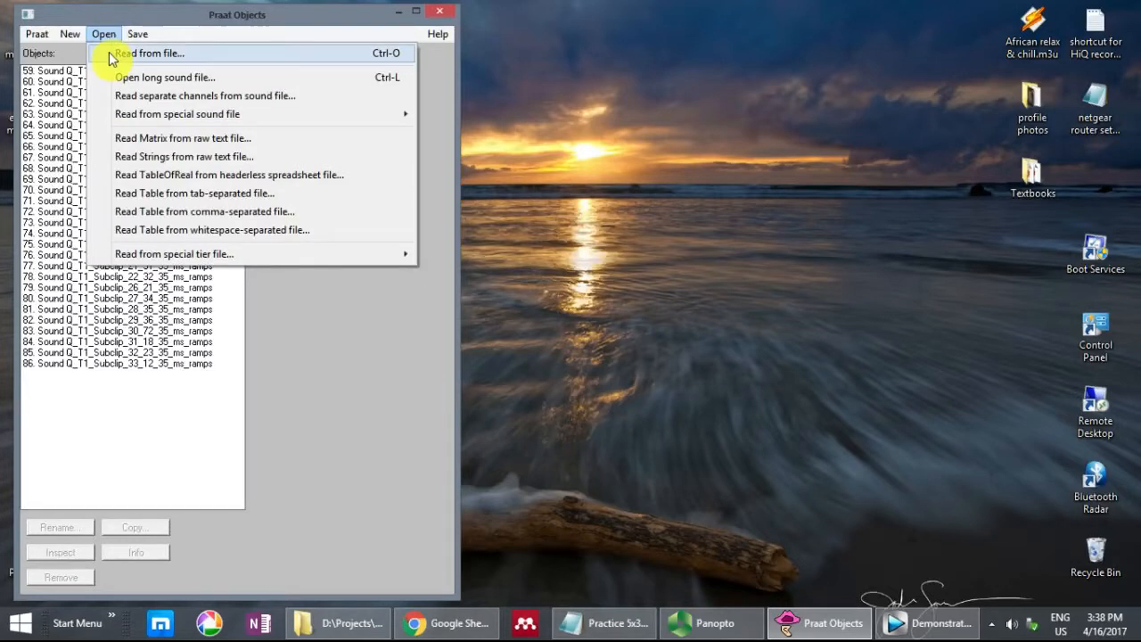
pyautogui.click(145, 28)
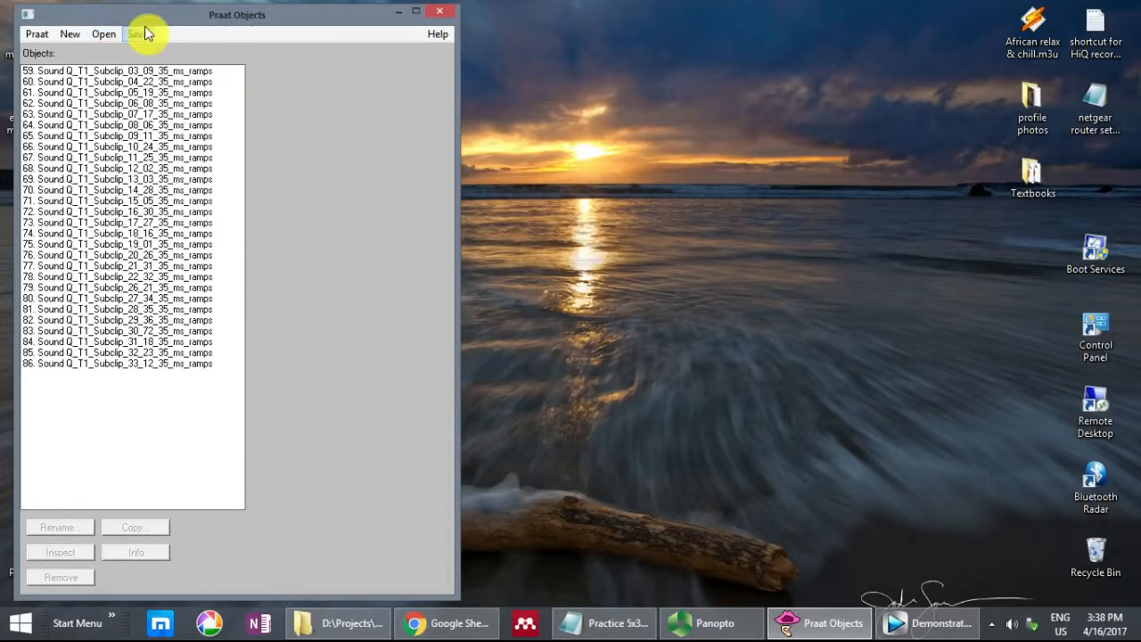
pyautogui.click(145, 71)
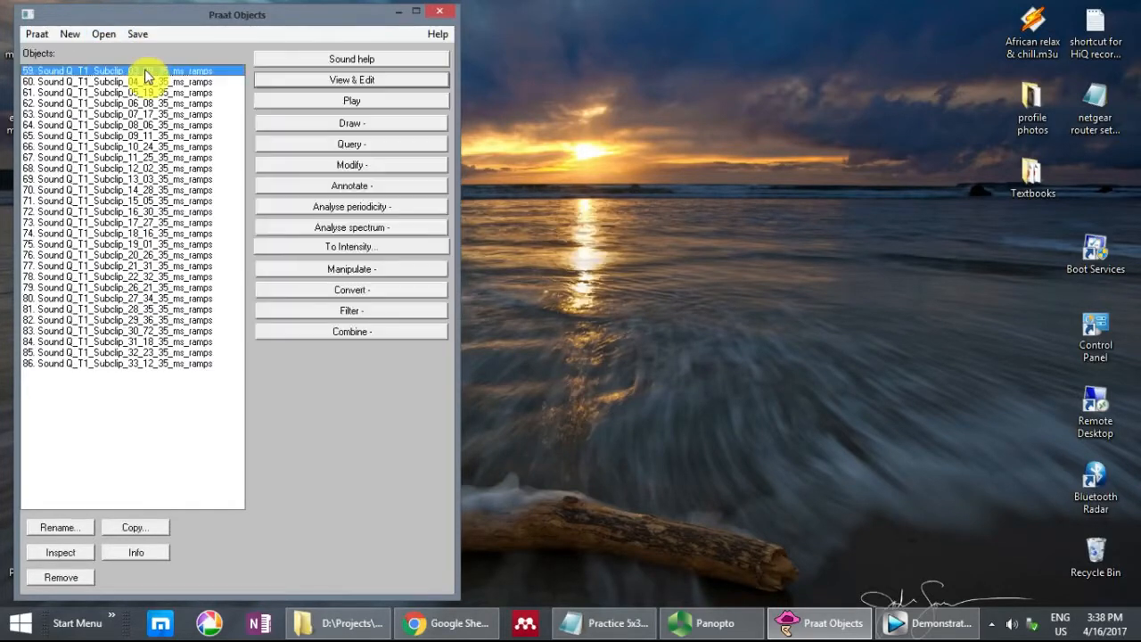
pyautogui.keyDown('shift'); pyautogui.click(153, 366); pyautogui.keyUp('shift')
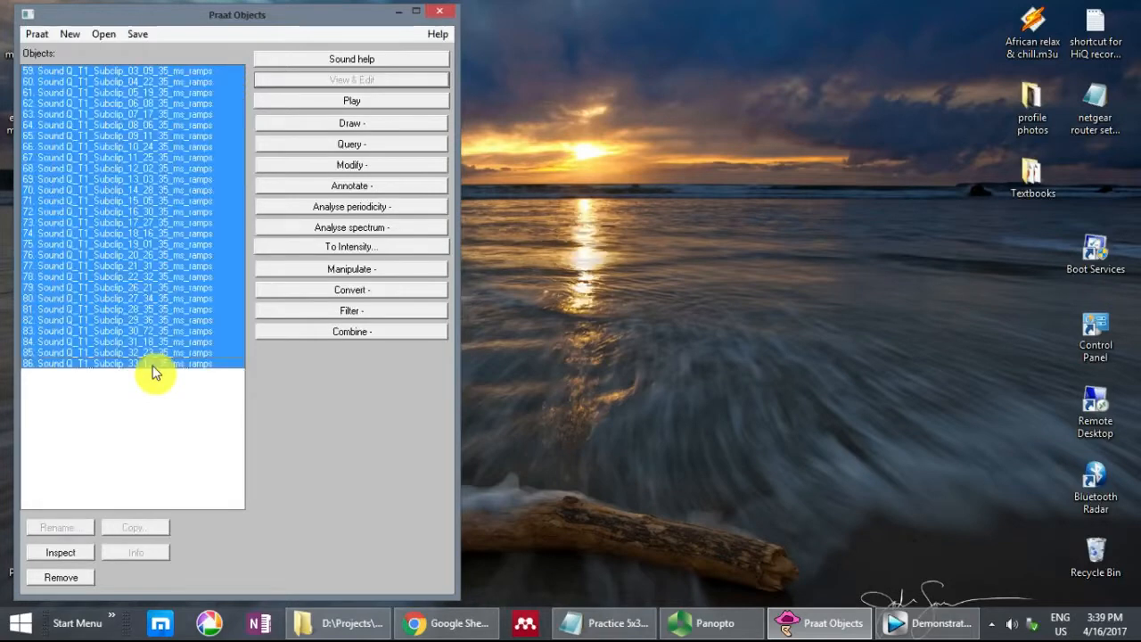
# Step: Concatenate the selected sounds with an overlap of 0.0175 s and play the combined sound
pyautogui.click(294, 331)
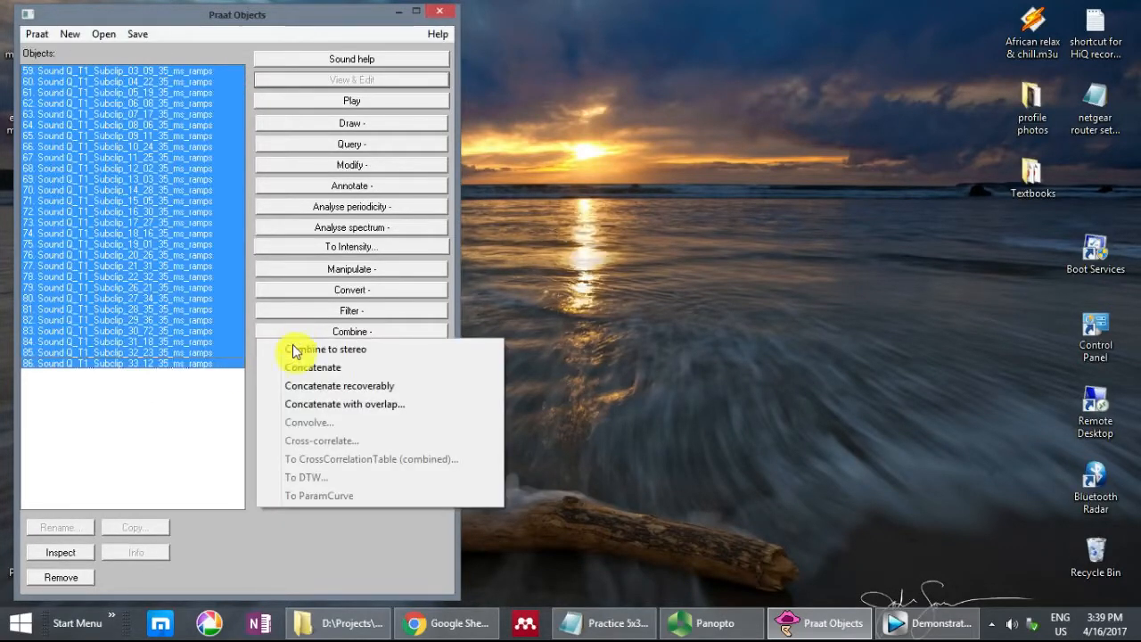
pyautogui.click(304, 405)
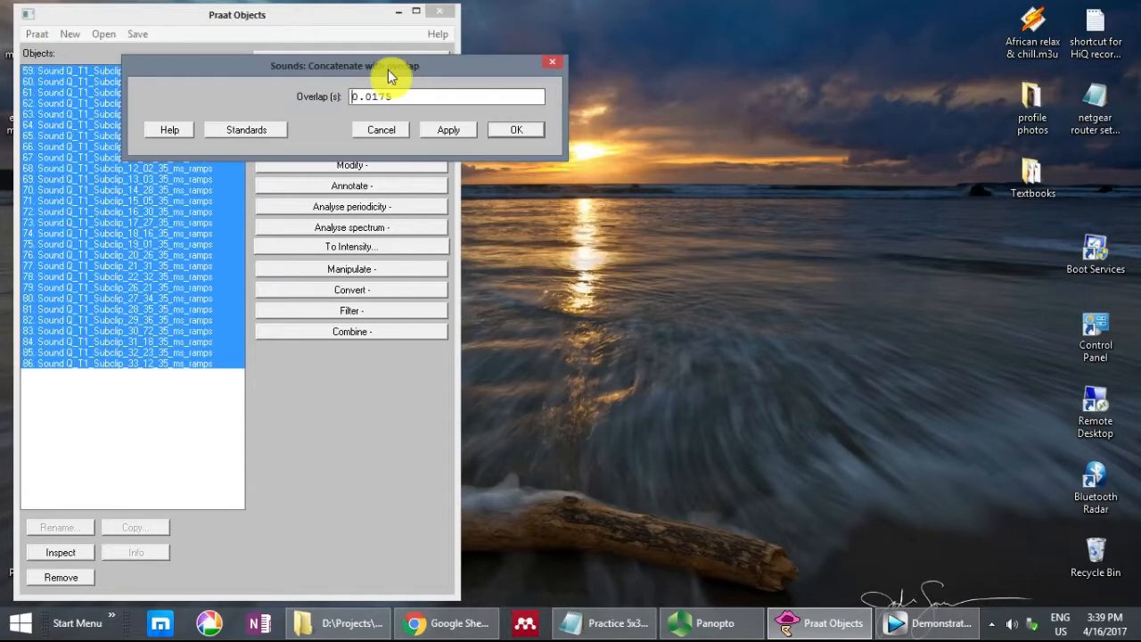
pyautogui.click(516, 130)
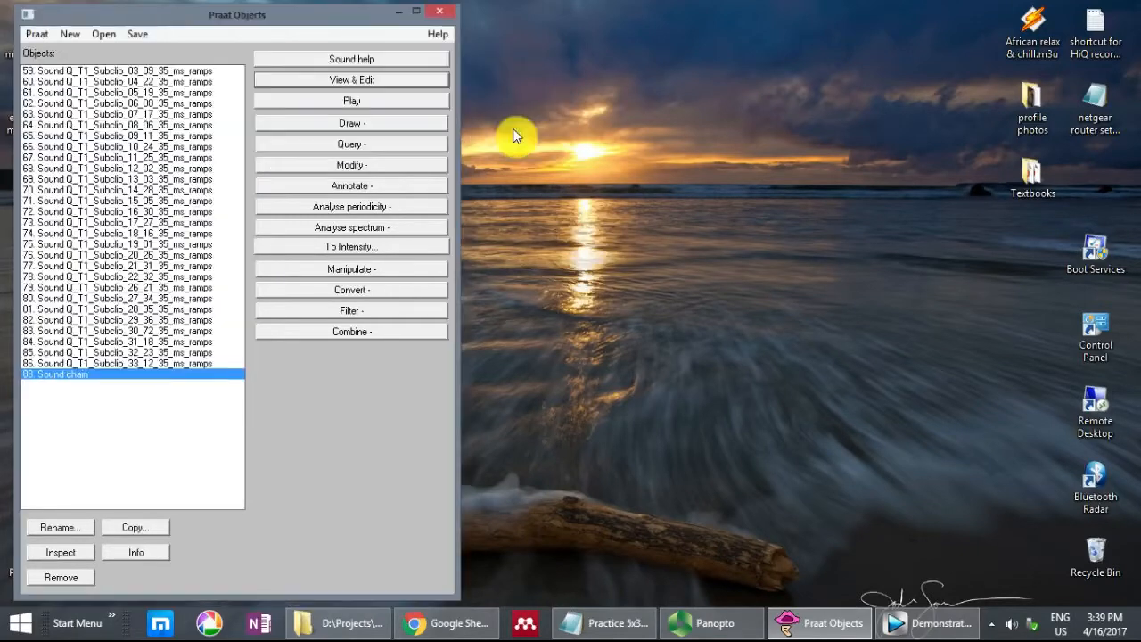
pyautogui.click(332, 103)
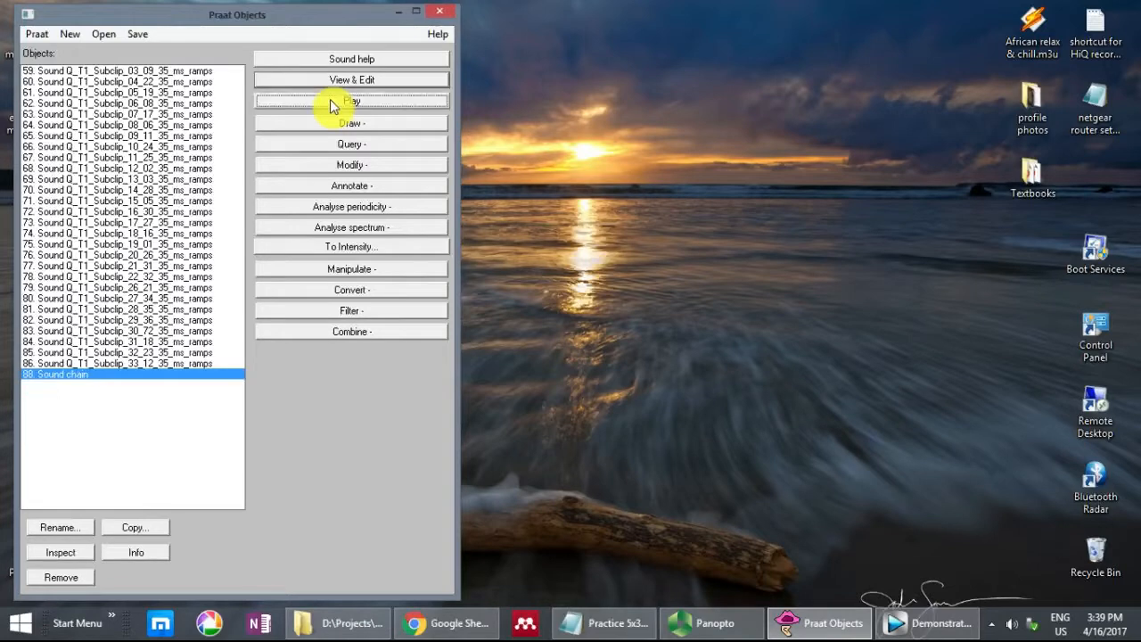